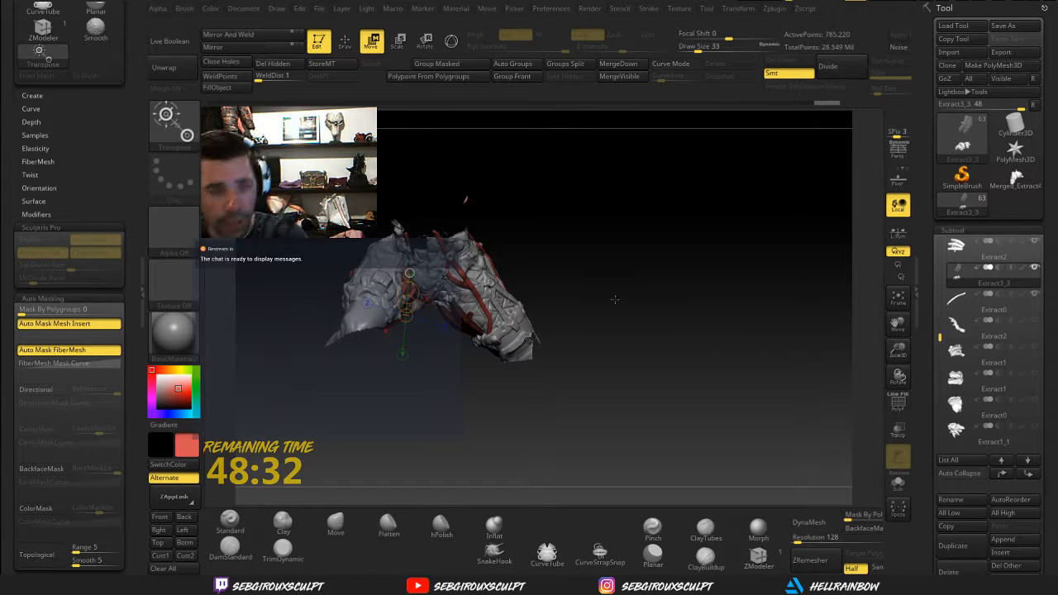
Make the legs_breakdown13 leg mesh the active subtool and return to Draw mode with the Move brush
{"action": "mouse_move", "coordinate": [515, 260]}
{"action": "left_mouse_down"}
{"action": "mouse_move", "coordinate": [675, 397]}
{"action": "mouse_move", "coordinate": [476, 407]}
{"action": "mouse_move", "coordinate": [496, 425]}
{"action": "mouse_move", "coordinate": [468, 350]}
{"action": "left_mouse_up"}
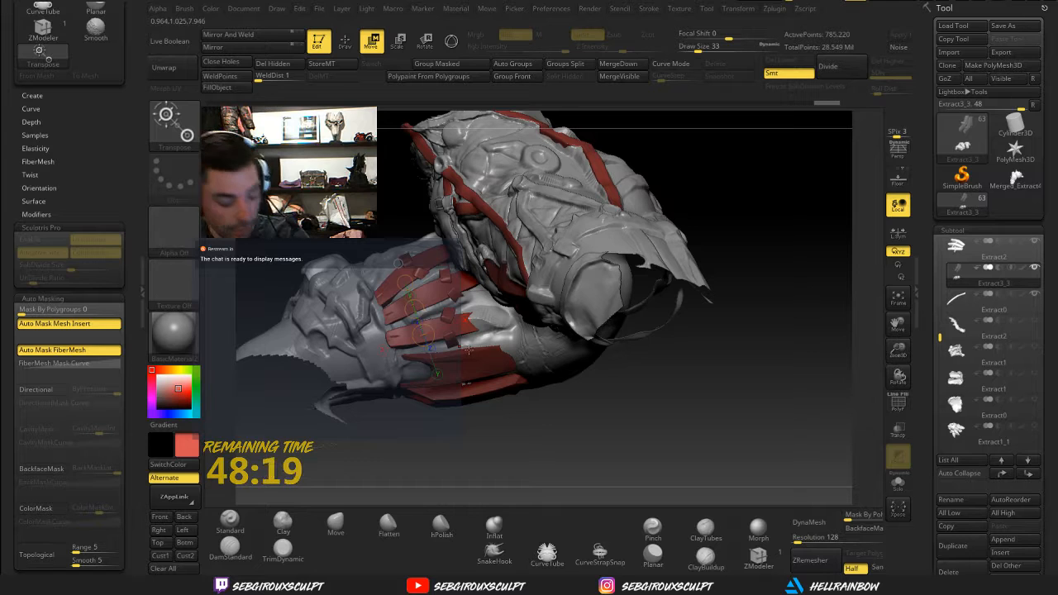
{"action": "mouse_move", "coordinate": [593, 422]}
{"action": "left_mouse_down"}
{"action": "mouse_move", "coordinate": [589, 331]}
{"action": "mouse_move", "coordinate": [610, 421]}
{"action": "mouse_move", "coordinate": [534, 377]}
{"action": "left_mouse_up"}
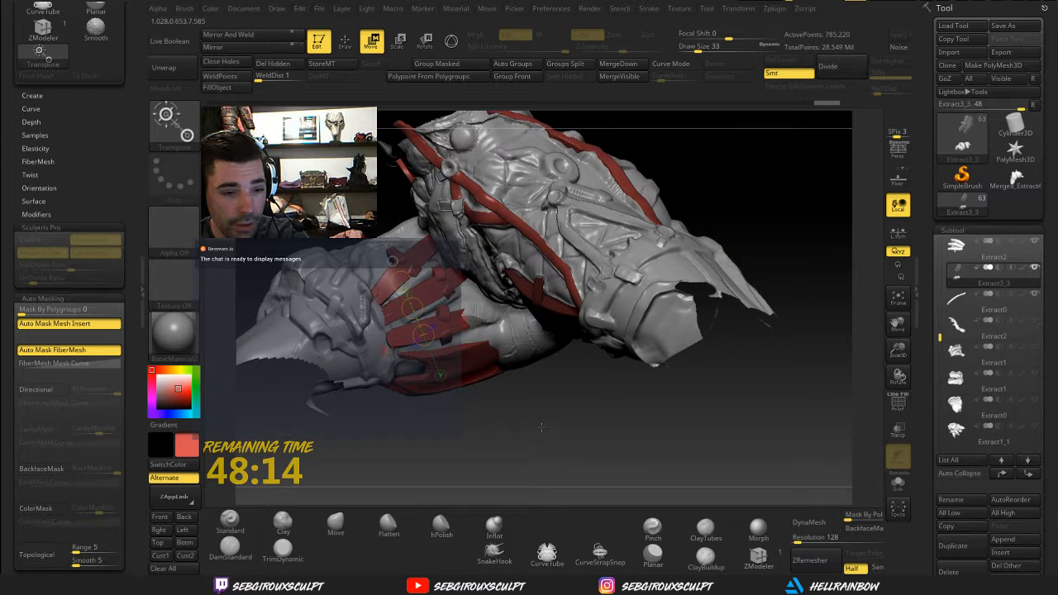
{"action": "left_click_drag", "start_coordinate": [541, 427], "coordinate": [468, 413]}
{"action": "left_click", "coordinate": [381, 358], "text": "alt"}
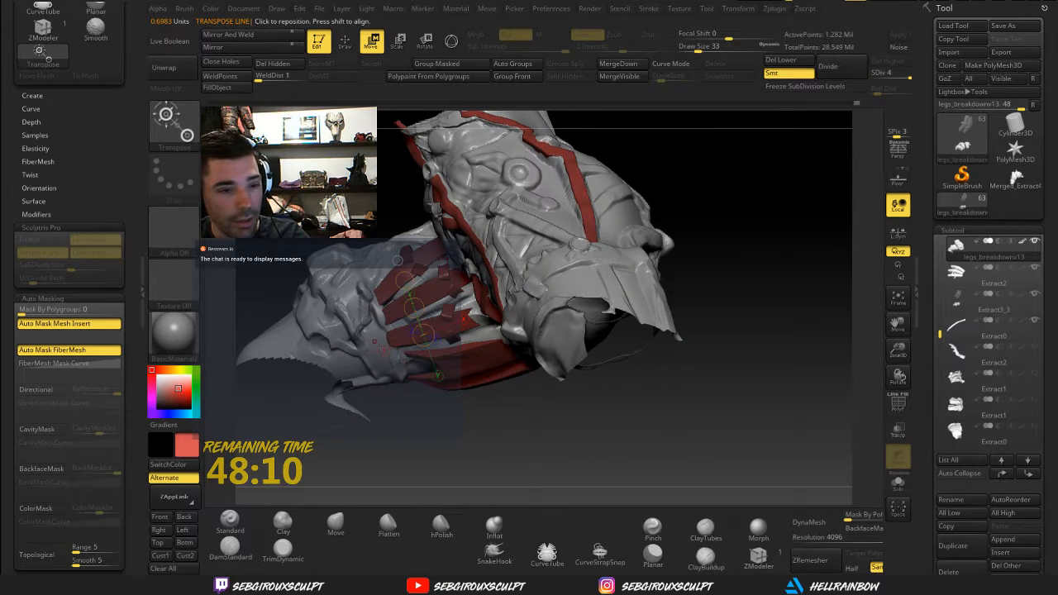
{"action": "key", "text": "q"}
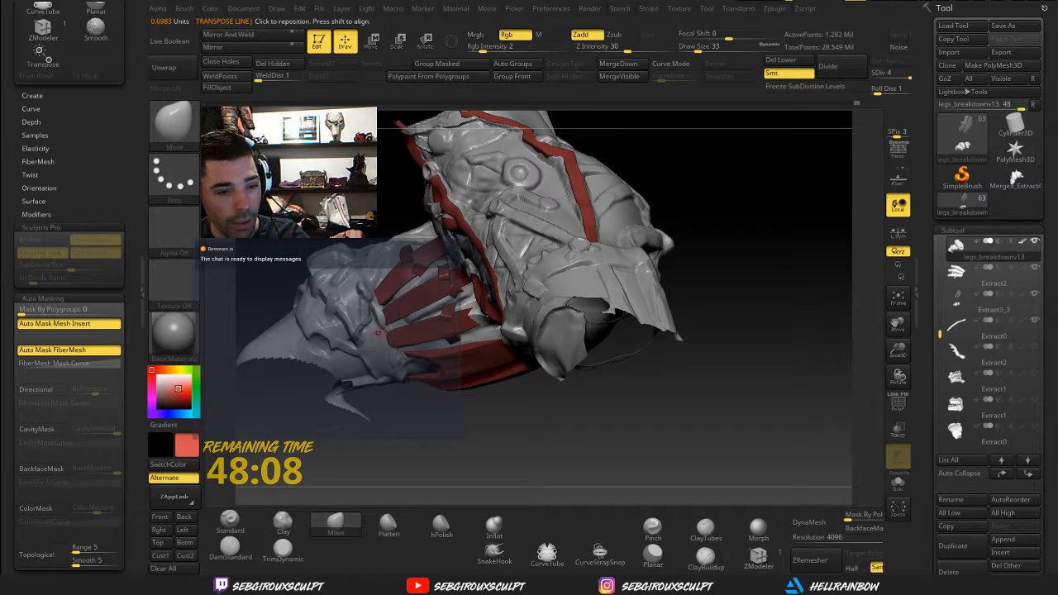
Enlarge the Move brush's draw size to 192 over the lower leg
{"action": "right_click_drag", "start_coordinate": [378, 333], "coordinate": [384, 335]}
{"action": "key", "text": "space"}
{"action": "left_click_drag", "start_coordinate": [382, 335], "coordinate": [392, 335]}
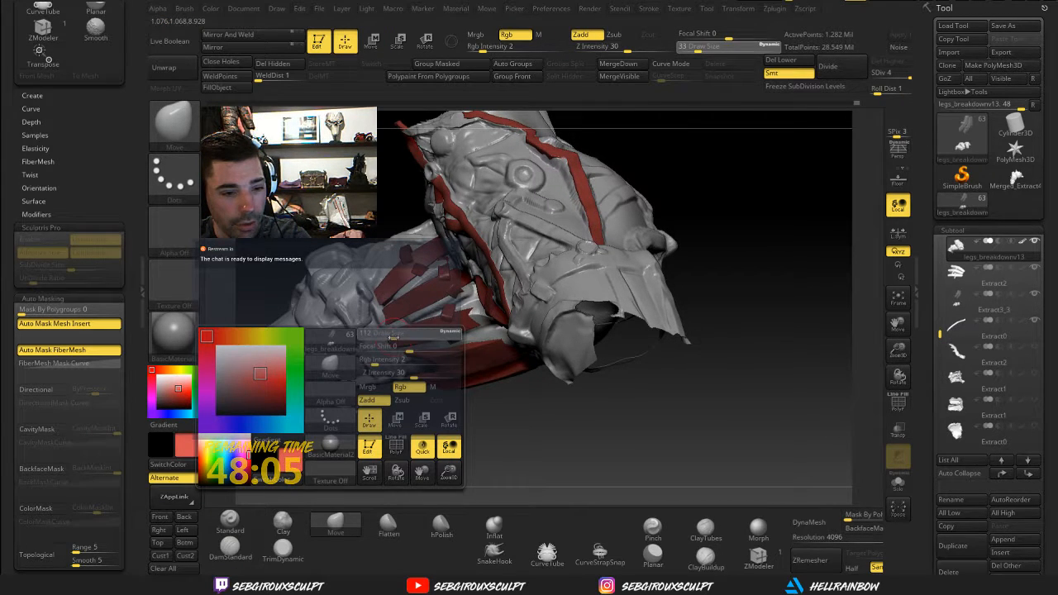
{"action": "right_click_drag", "start_coordinate": [415, 408], "coordinate": [364, 319]}
{"action": "key", "text": "space"}
{"action": "left_click_drag", "start_coordinate": [362, 315], "coordinate": [385, 333]}
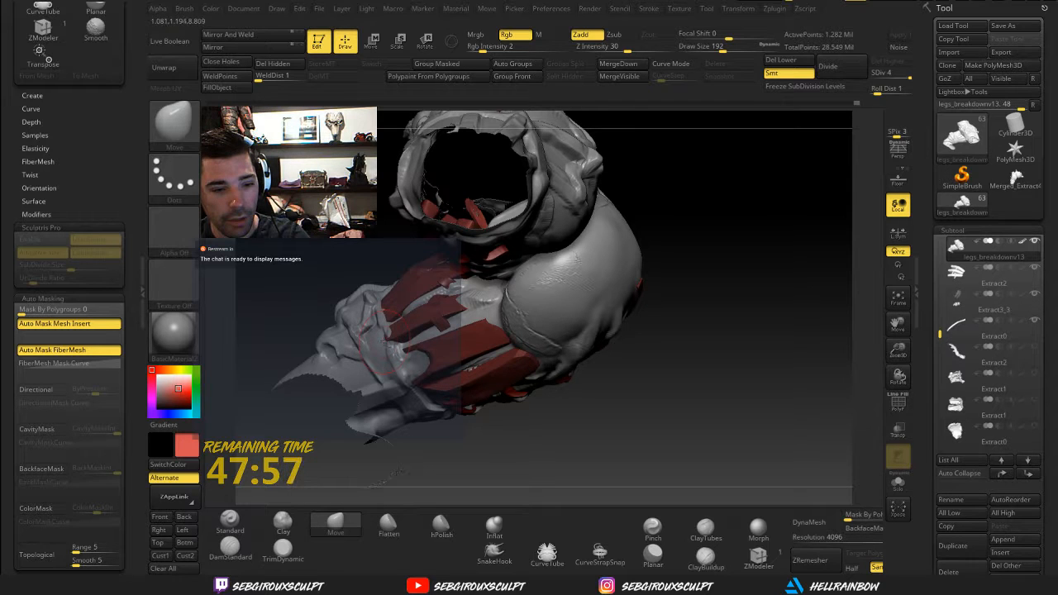
Make the Extract3_3 subtool active and switch to the Clay brush
{"action": "mouse_move", "coordinate": [512, 426]}
{"action": "left_mouse_down", "text": "alt"}
{"action": "mouse_move", "coordinate": [480, 411]}
{"action": "mouse_move", "coordinate": [492, 363]}
{"action": "mouse_move", "coordinate": [459, 375]}
{"action": "left_mouse_up", "text": "alt"}
{"action": "left_click", "coordinate": [459, 376], "text": "alt"}
{"action": "mouse_move", "coordinate": [583, 348]}
{"action": "left_mouse_down"}
{"action": "mouse_move", "coordinate": [616, 337]}
{"action": "mouse_move", "coordinate": [616, 313]}
{"action": "mouse_move", "coordinate": [592, 300]}
{"action": "mouse_move", "coordinate": [619, 352]}
{"action": "mouse_move", "coordinate": [513, 376]}
{"action": "mouse_move", "coordinate": [522, 410]}
{"action": "mouse_move", "coordinate": [565, 418]}
{"action": "mouse_move", "coordinate": [427, 314]}
{"action": "left_mouse_up"}
{"action": "key", "text": "b"}
{"action": "key", "text": "c"}
{"action": "key", "text": "l"}
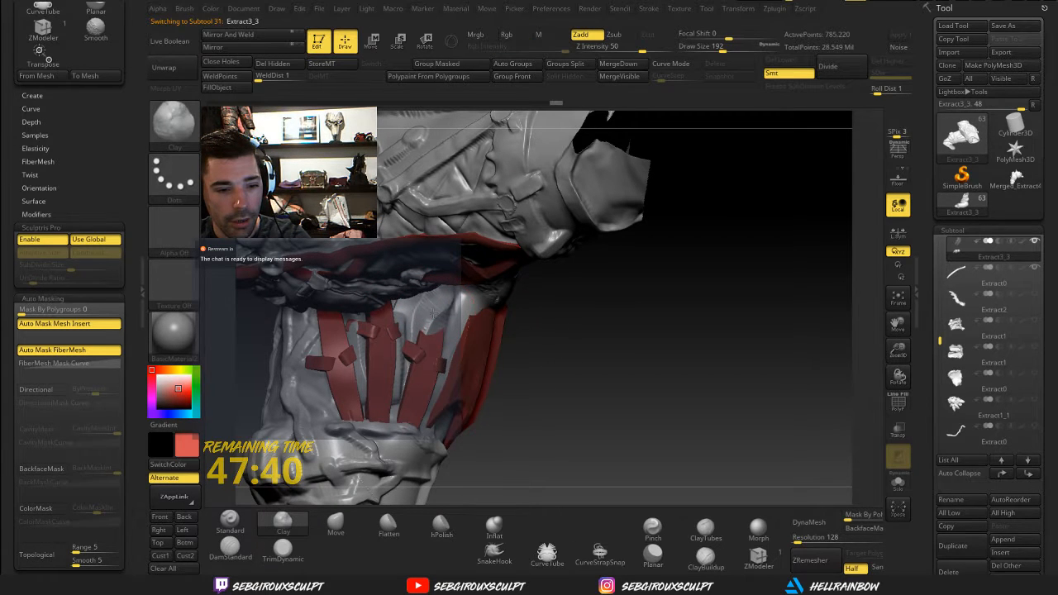
Make the legs_breakdown13 leg mesh active and isolate it with Solo
{"action": "left_click", "coordinate": [438, 310], "text": "alt"}
{"action": "key", "text": "ctrl"}
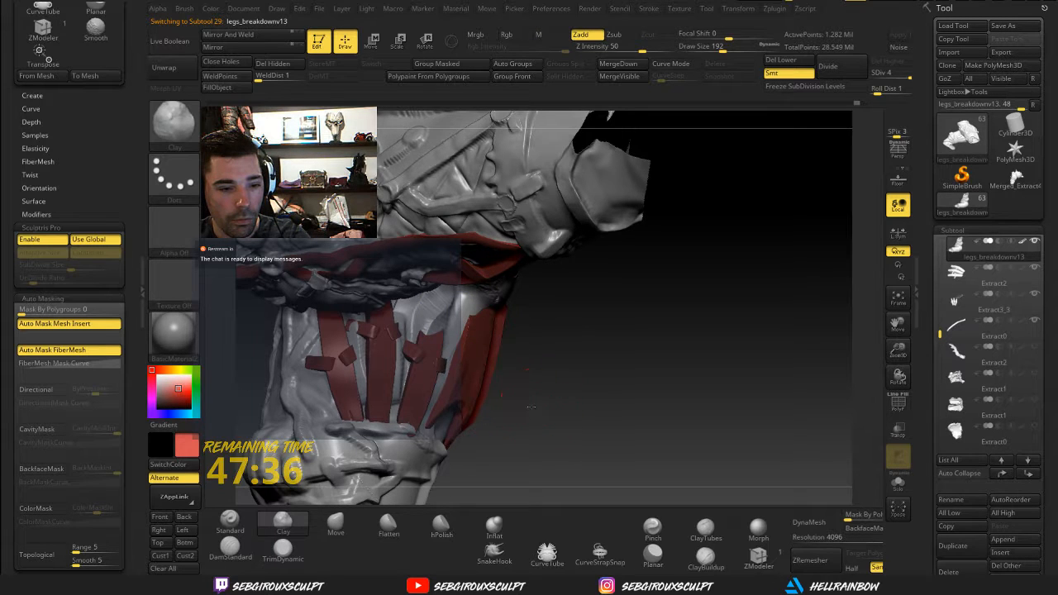
{"action": "left_click_drag", "start_coordinate": [529, 406], "coordinate": [423, 328]}
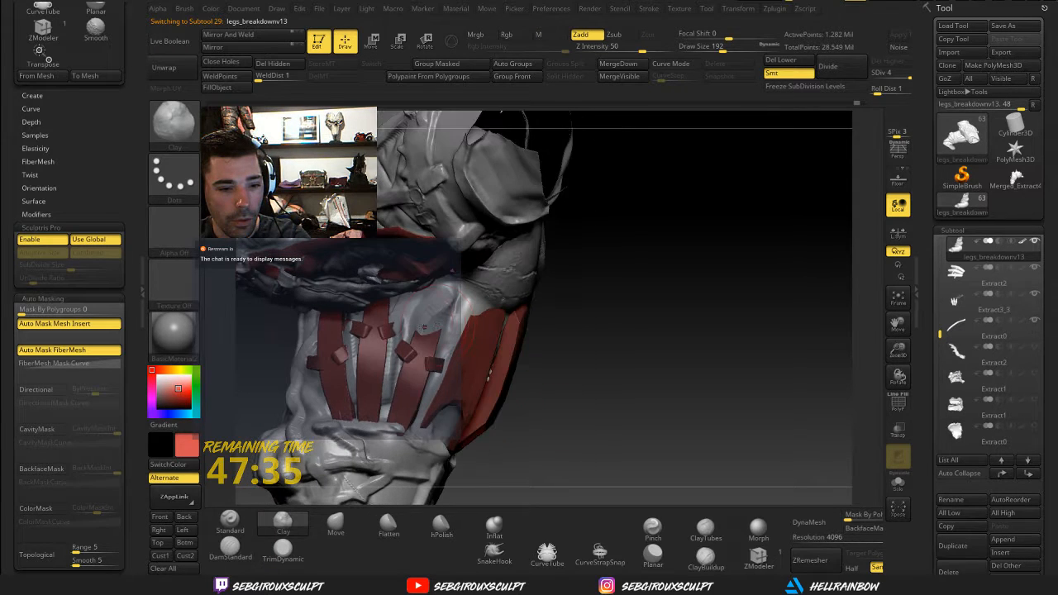
{"action": "left_click", "coordinate": [898, 485]}
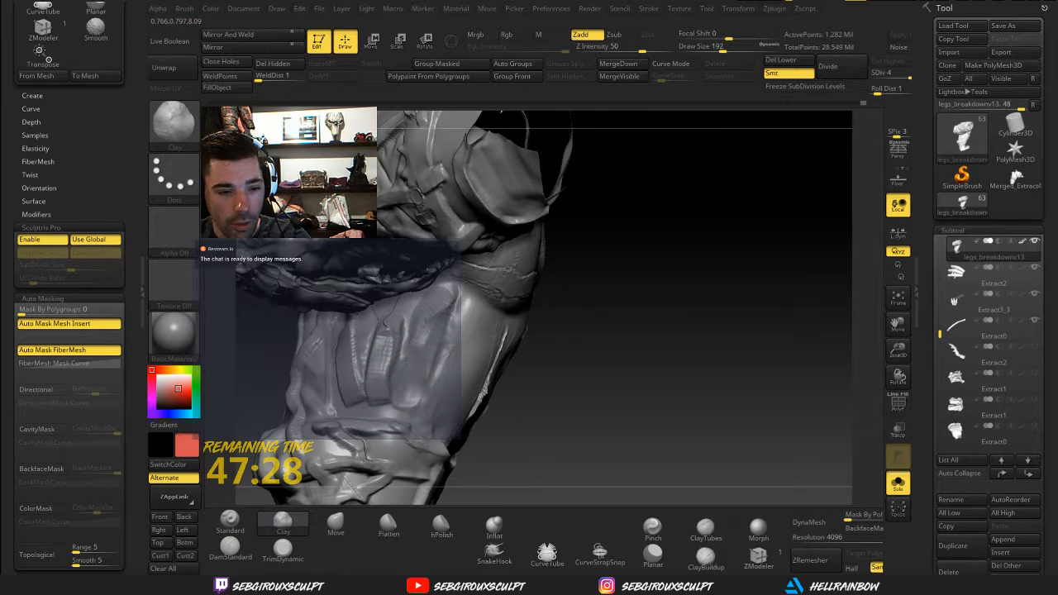
Fill the lower leg surface just below the knee using the Clay brush at draw size 140 and Z Intensity 18
{"action": "right_click_drag", "start_coordinate": [427, 361], "coordinate": [446, 306]}
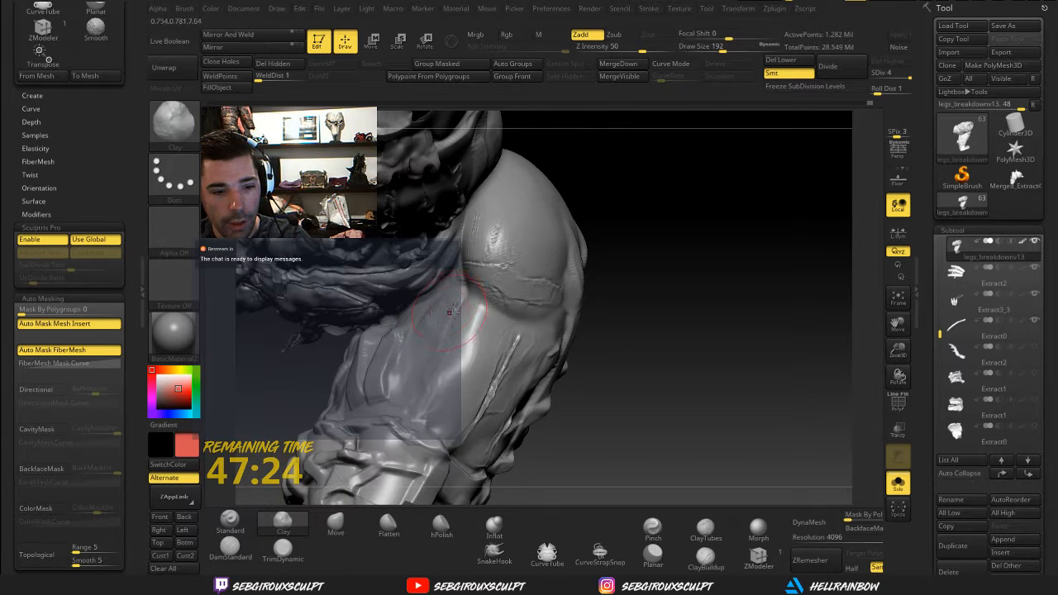
{"action": "mouse_move", "coordinate": [452, 306]}
{"action": "left_mouse_down"}
{"action": "mouse_move", "coordinate": [459, 322]}
{"action": "mouse_move", "coordinate": [446, 321]}
{"action": "left_mouse_up"}
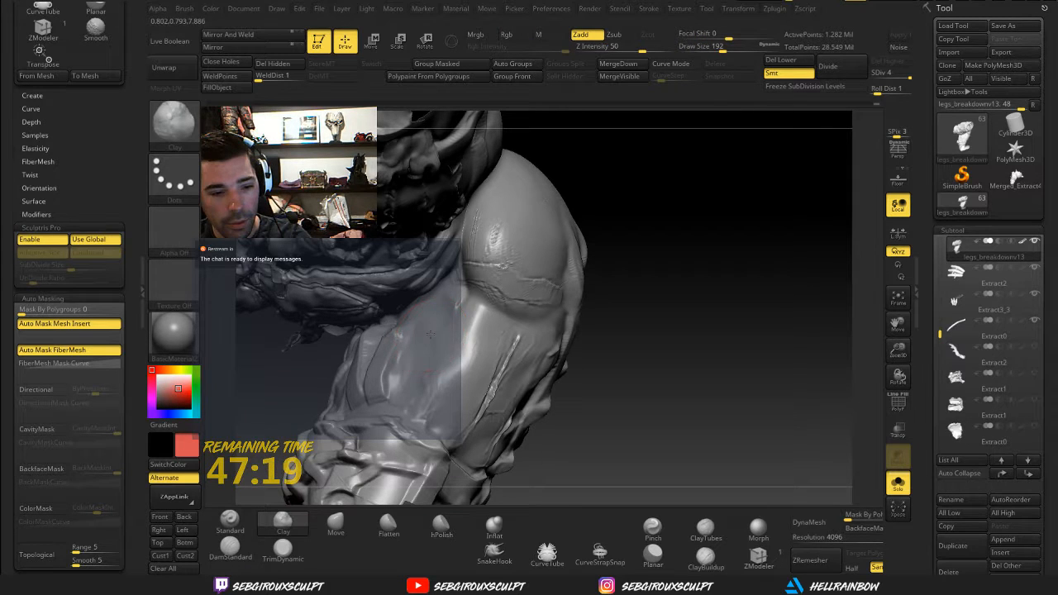
{"action": "key", "text": "space"}
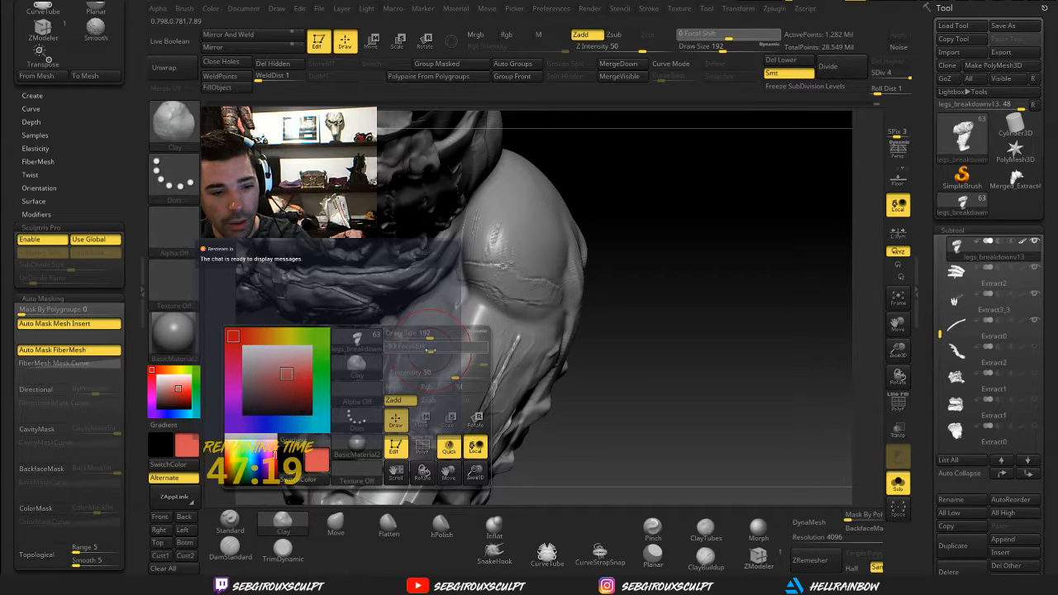
{"action": "key", "text": "space"}
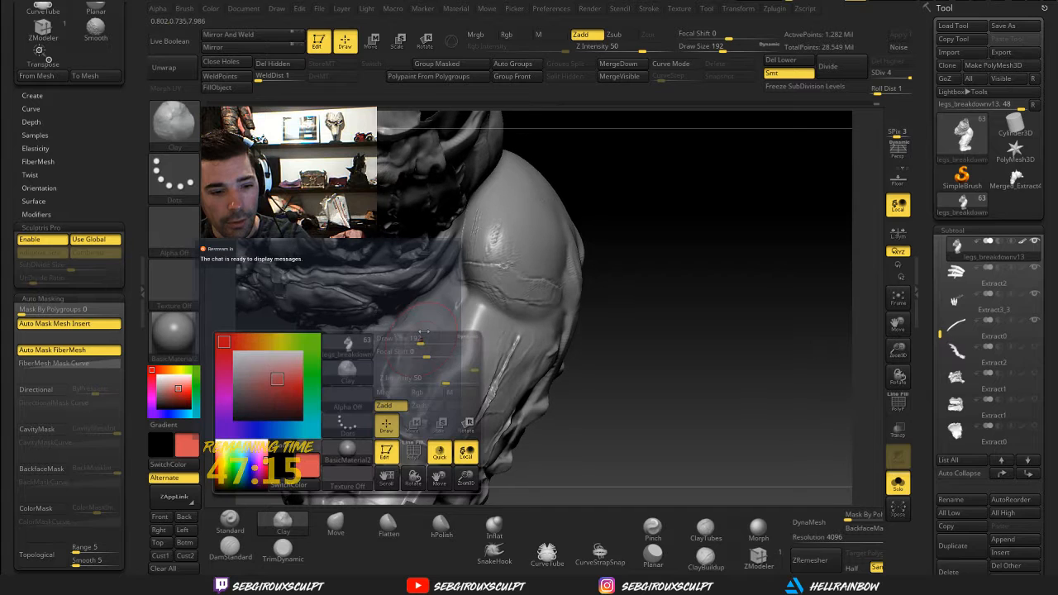
{"action": "left_click", "coordinate": [415, 337]}
{"action": "key", "text": "space"}
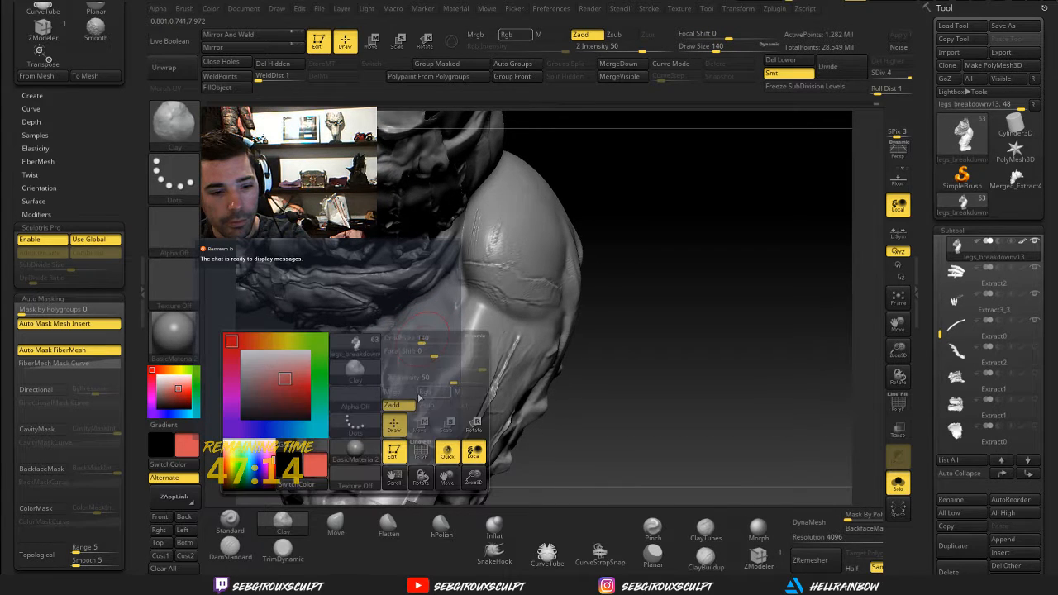
{"action": "left_click", "coordinate": [425, 379]}
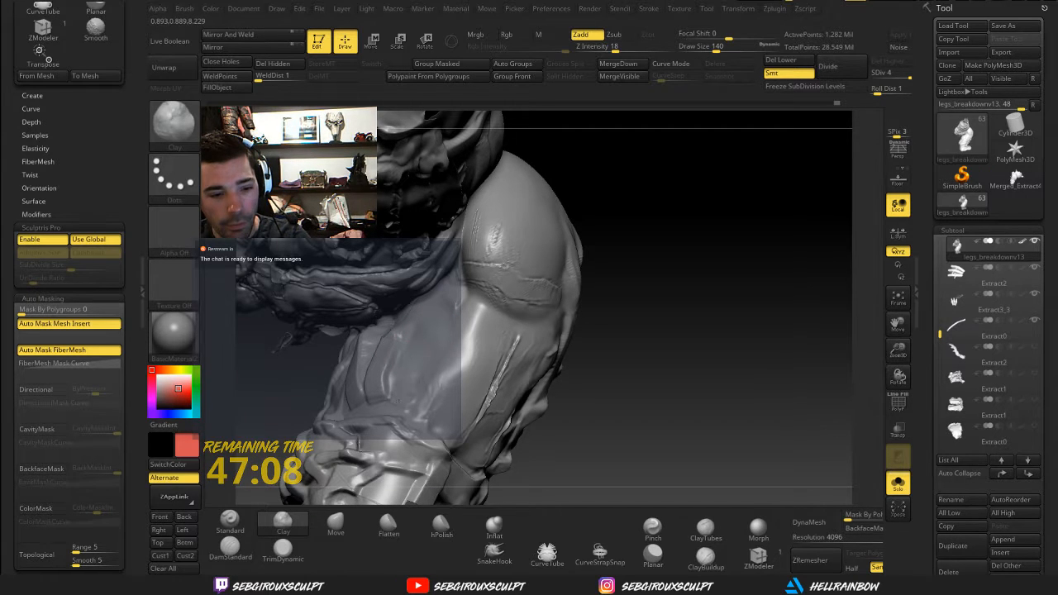
Smooth the clay-filled area of the lower leg below the knee, blending it into the surrounding surface
{"action": "key", "text": "shift"}
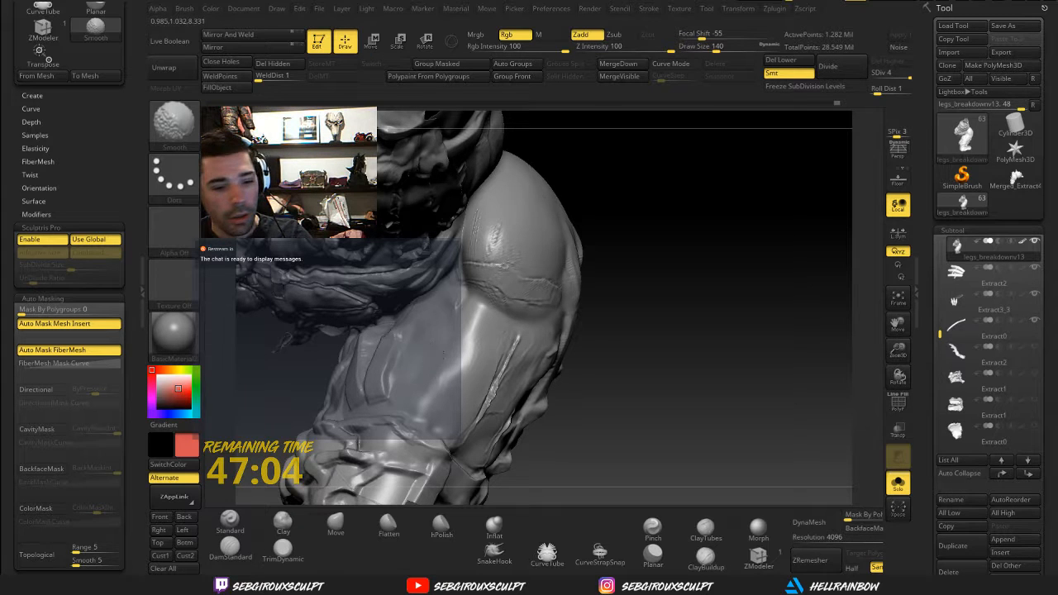
{"action": "mouse_move", "coordinate": [619, 335]}
{"action": "left_mouse_down"}
{"action": "mouse_move", "coordinate": [653, 326]}
{"action": "mouse_move", "coordinate": [600, 293]}
{"action": "mouse_move", "coordinate": [545, 318]}
{"action": "left_mouse_up"}
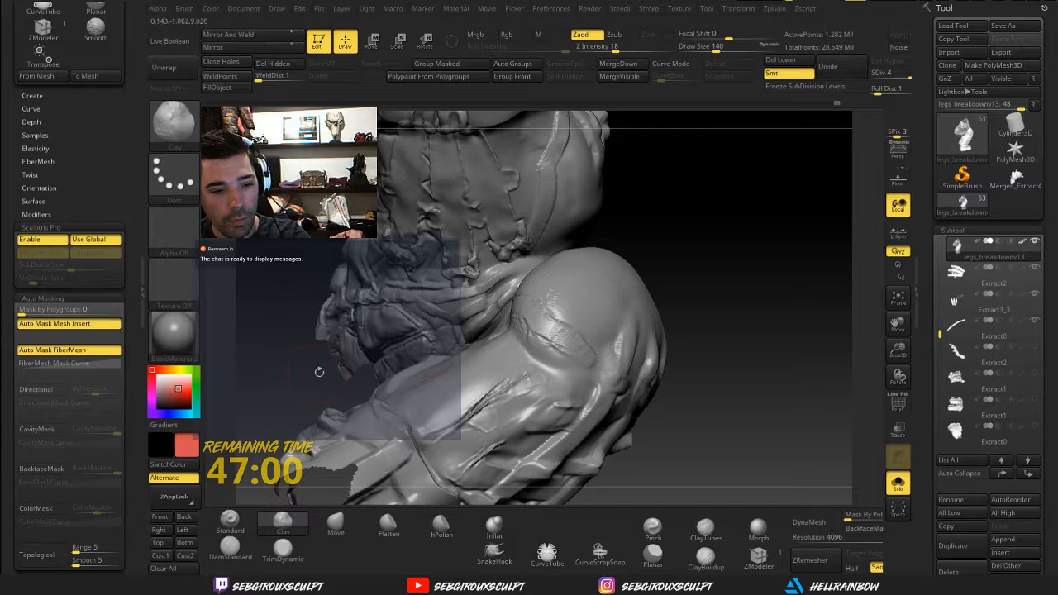
{"action": "left_click_drag", "start_coordinate": [319, 371], "coordinate": [430, 364]}
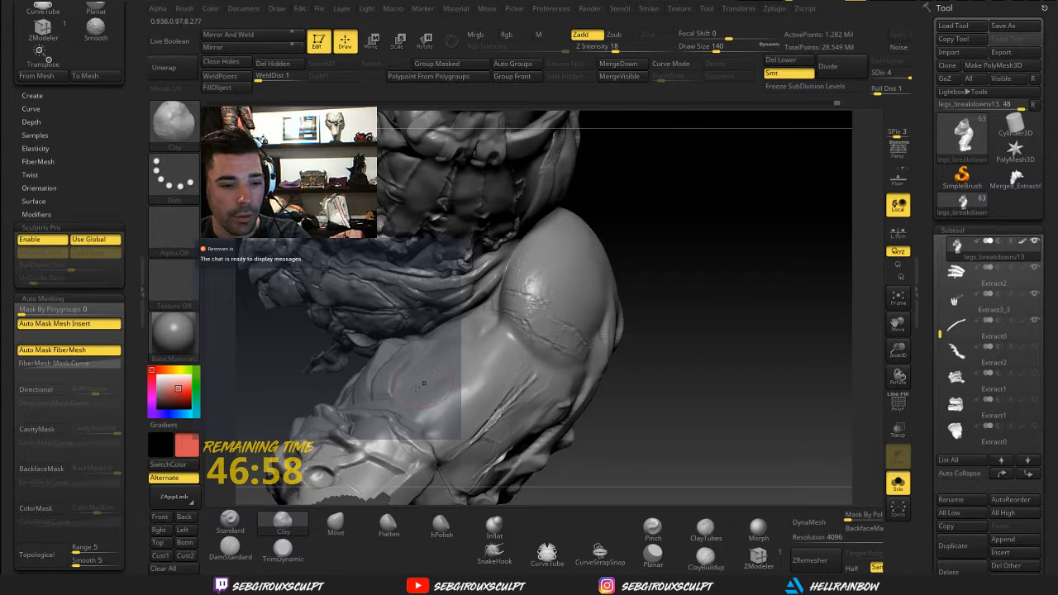
{"action": "key", "text": "shift"}
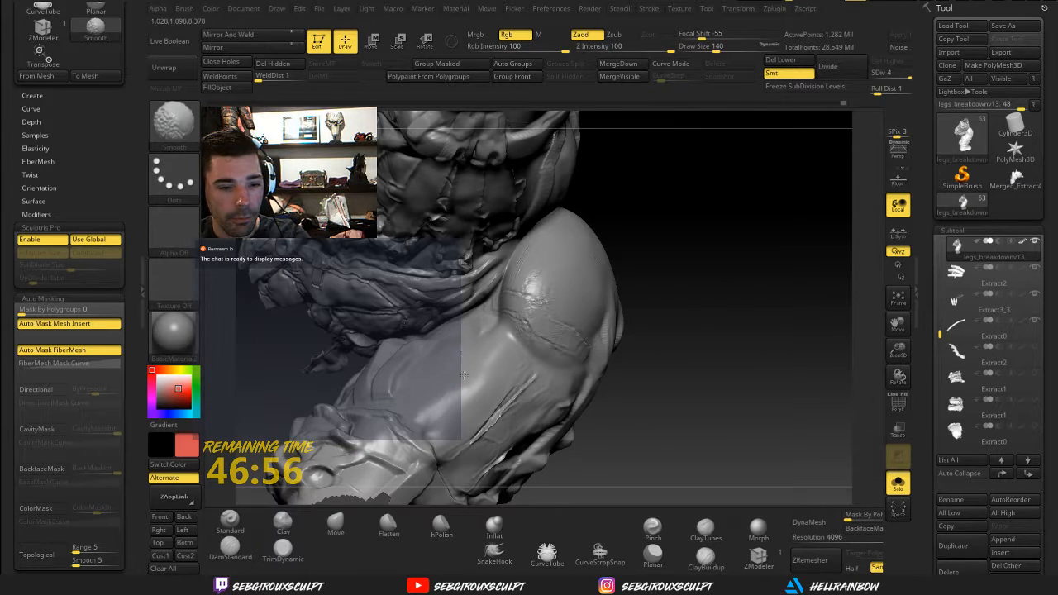
{"action": "left_click_drag", "start_coordinate": [456, 391], "coordinate": [498, 405]}
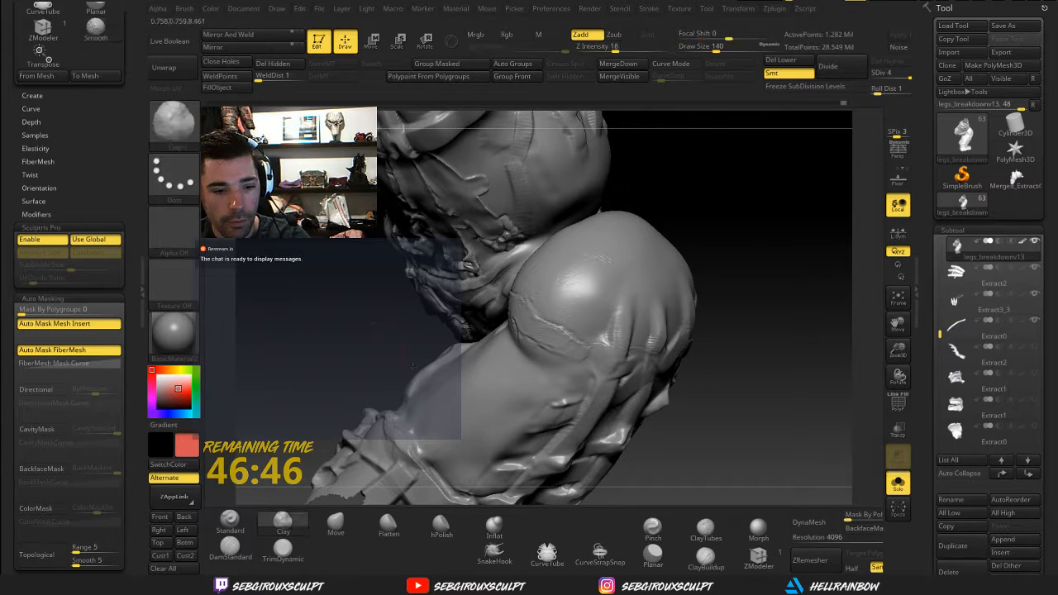
Set the Clay brush's draw size to 94 and touch up the lower leg surface beneath the thigh folds
{"action": "mouse_move", "coordinate": [355, 346]}
{"action": "left_mouse_down", "text": "alt"}
{"action": "mouse_move", "coordinate": [326, 302]}
{"action": "mouse_move", "coordinate": [617, 376]}
{"action": "mouse_move", "coordinate": [607, 402]}
{"action": "mouse_move", "coordinate": [414, 395]}
{"action": "mouse_move", "coordinate": [414, 368]}
{"action": "mouse_move", "coordinate": [383, 338]}
{"action": "mouse_move", "coordinate": [419, 333]}
{"action": "left_mouse_up", "text": "alt"}
{"action": "key", "text": "space"}
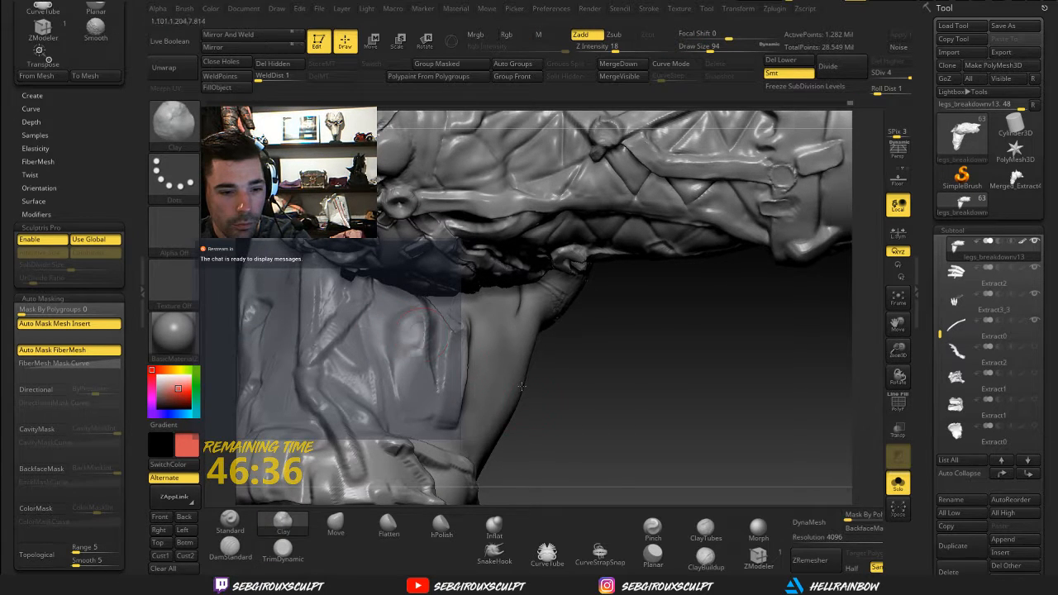
{"action": "right_click_drag", "start_coordinate": [429, 338], "coordinate": [376, 318]}
{"action": "mouse_move", "coordinate": [461, 329]}
{"action": "left_mouse_down", "text": "shift"}
{"action": "mouse_move", "coordinate": [464, 341]}
{"action": "mouse_move", "coordinate": [486, 302]}
{"action": "left_mouse_up", "text": "shift"}
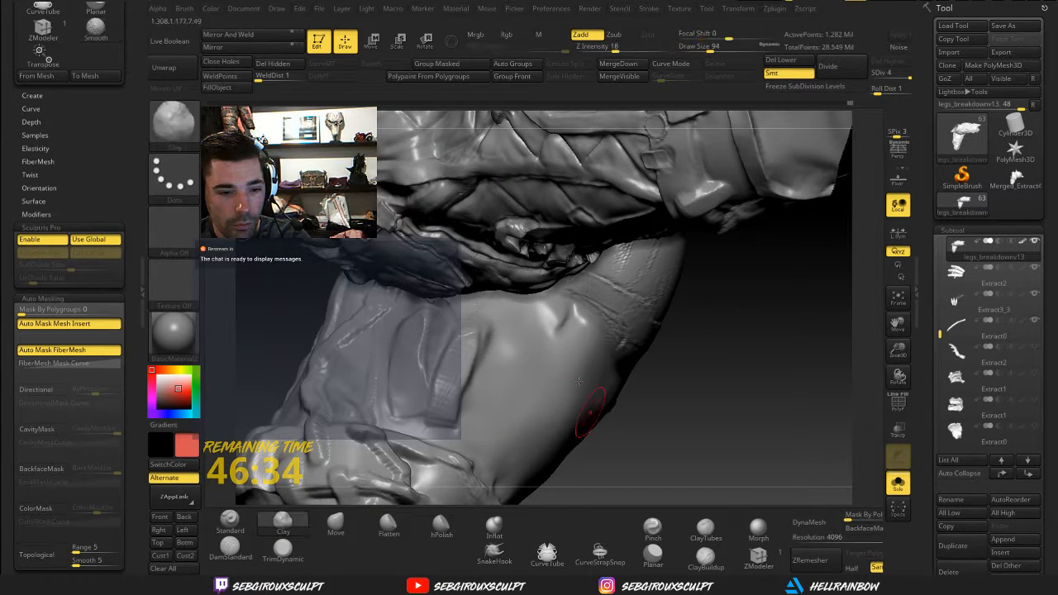
{"action": "right_click_drag", "start_coordinate": [587, 425], "coordinate": [574, 465]}
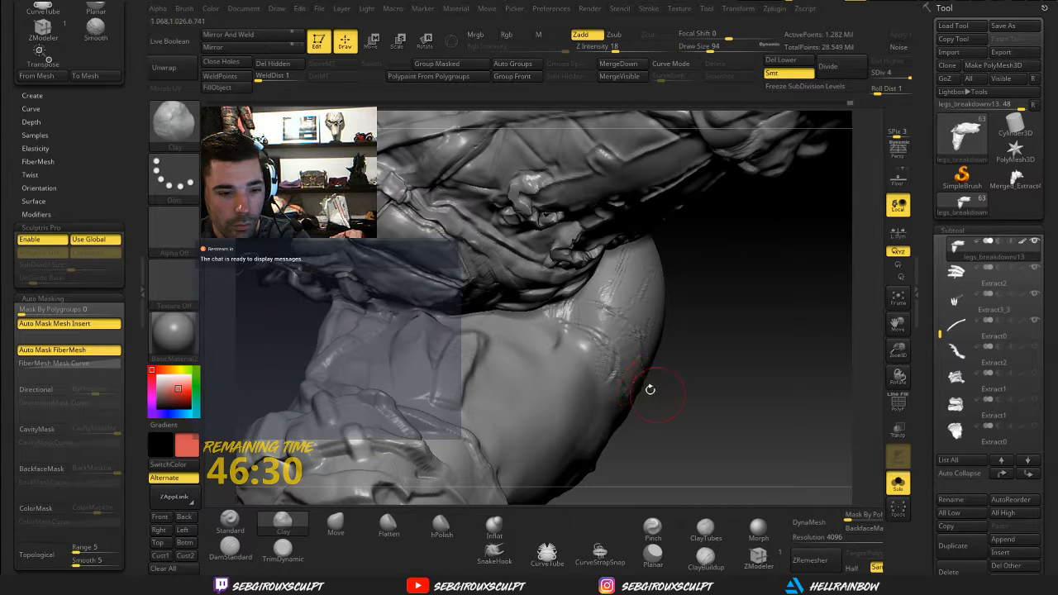
{"action": "mouse_move", "coordinate": [723, 385]}
{"action": "right_mouse_down"}
{"action": "mouse_move", "coordinate": [628, 355]}
{"action": "mouse_move", "coordinate": [405, 315]}
{"action": "right_mouse_up"}
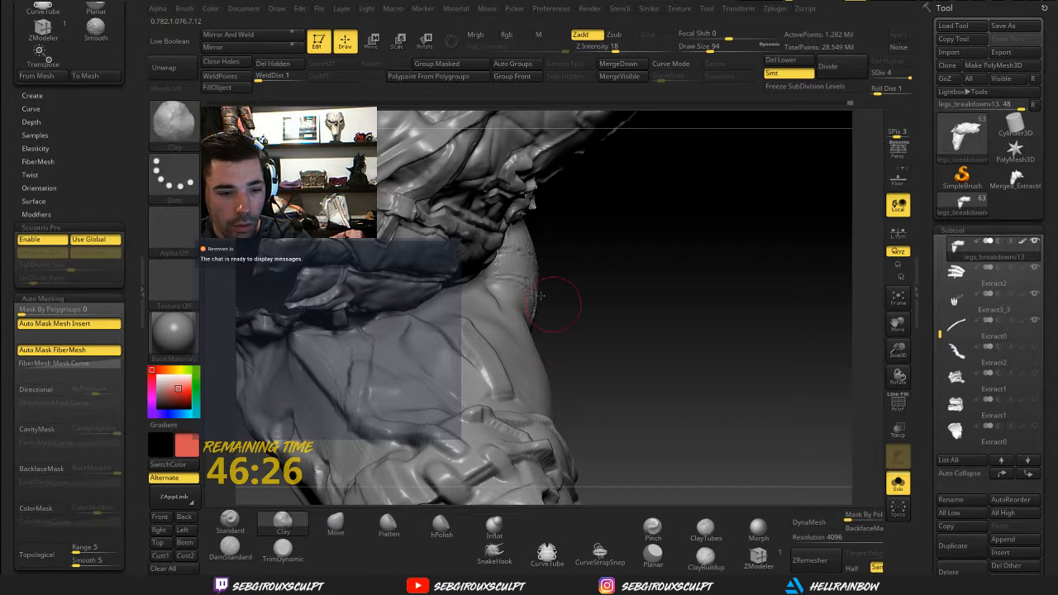
{"action": "left_click_drag", "start_coordinate": [589, 325], "coordinate": [595, 364], "text": "alt"}
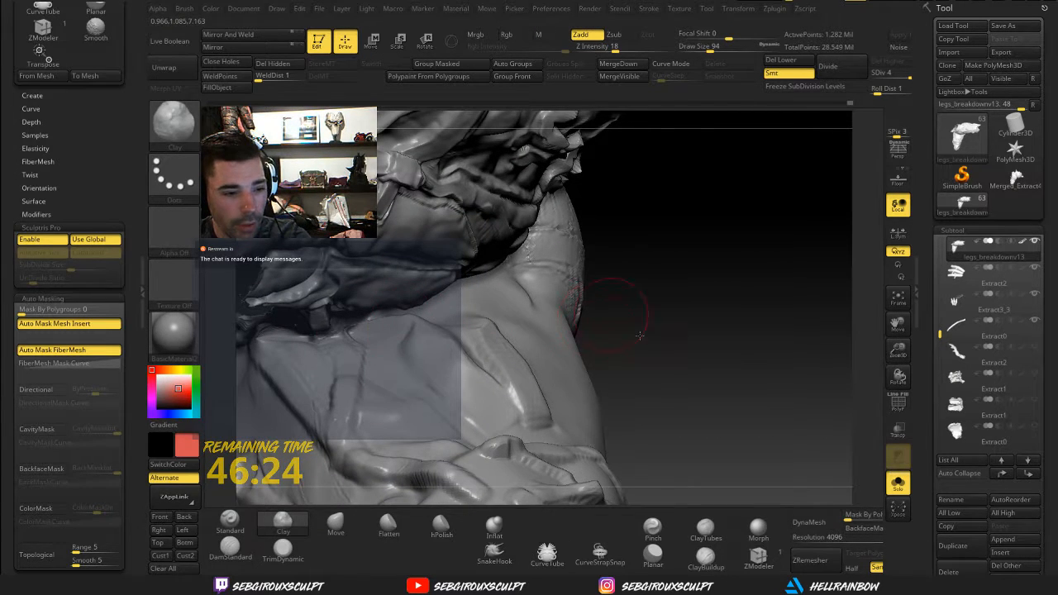
{"action": "mouse_move", "coordinate": [607, 306]}
{"action": "left_mouse_down"}
{"action": "mouse_move", "coordinate": [636, 340]}
{"action": "mouse_move", "coordinate": [623, 358]}
{"action": "mouse_move", "coordinate": [564, 371]}
{"action": "left_mouse_up"}
Enable Topological auto masking for both the Smooth and Clay brushes
{"action": "left_click", "coordinate": [82, 537]}
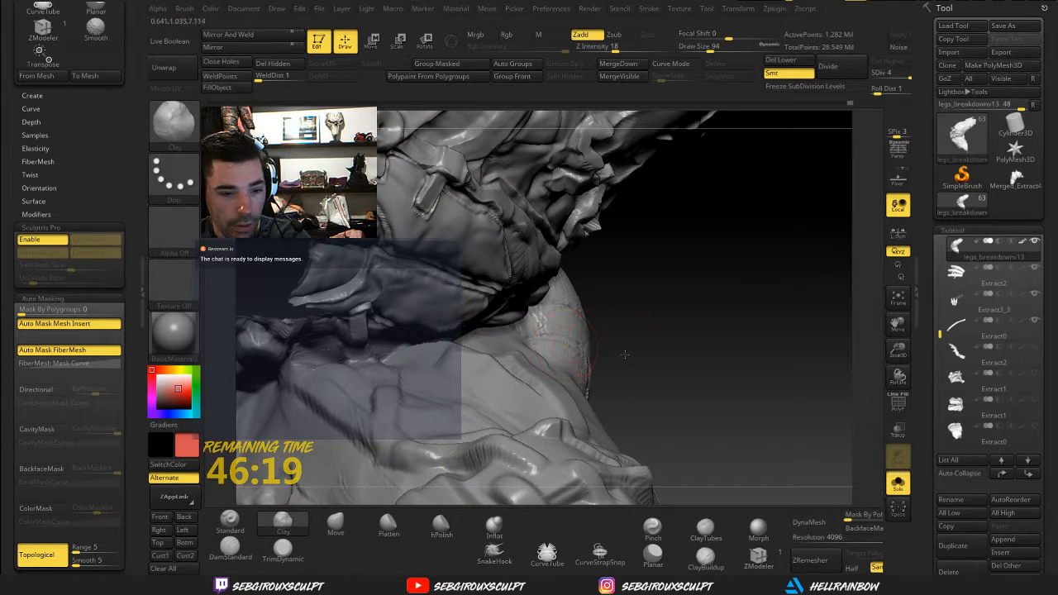
{"action": "left_click_drag", "start_coordinate": [624, 355], "coordinate": [572, 351]}
{"action": "left_click", "coordinate": [61, 554]}
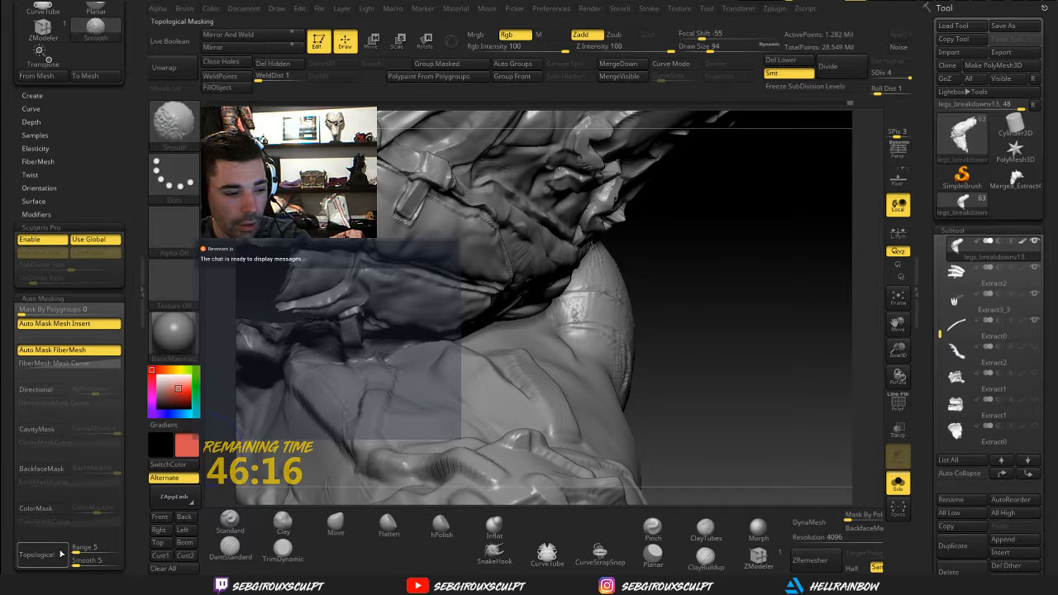
{"action": "left_click", "coordinate": [61, 554]}
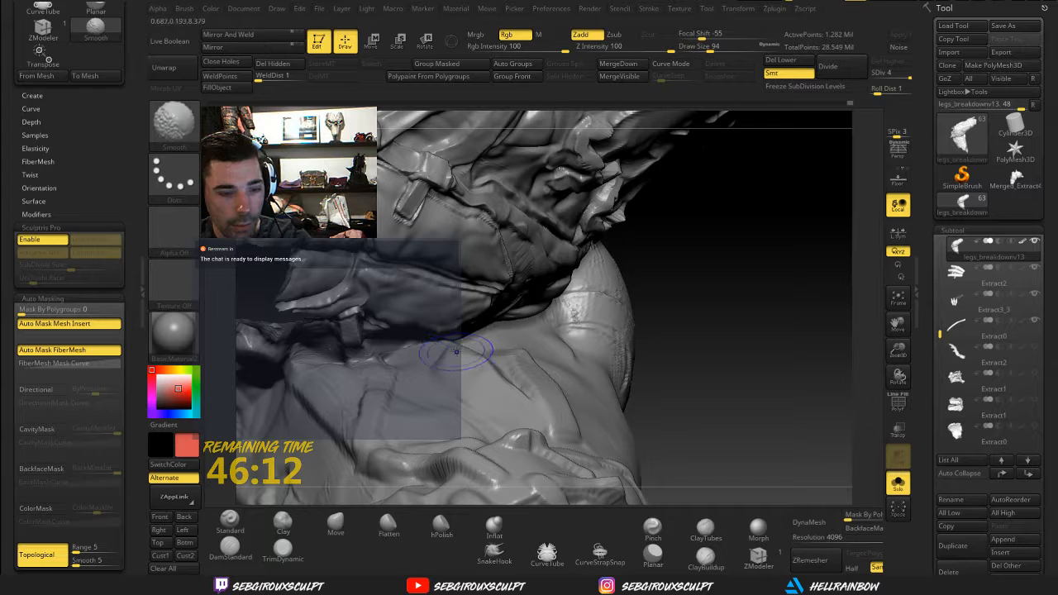
{"action": "left_click", "coordinate": [283, 522]}
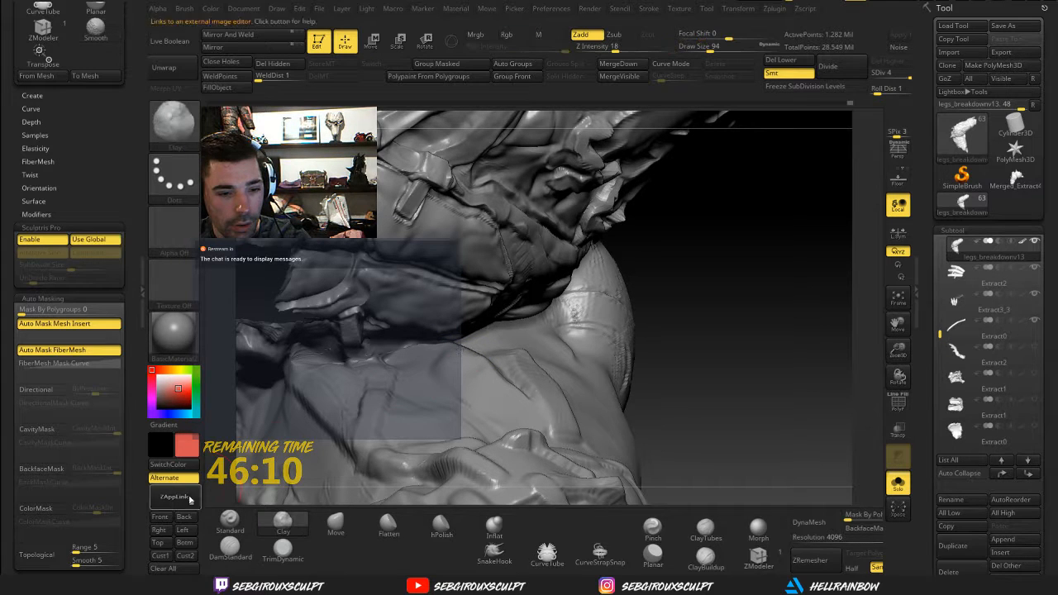
{"action": "left_click", "coordinate": [51, 555]}
Build up clay around the raised strap shape on the lower leg, and turn Topological masking off for the Clay brush
{"action": "left_click_drag", "start_coordinate": [684, 347], "coordinate": [480, 352]}
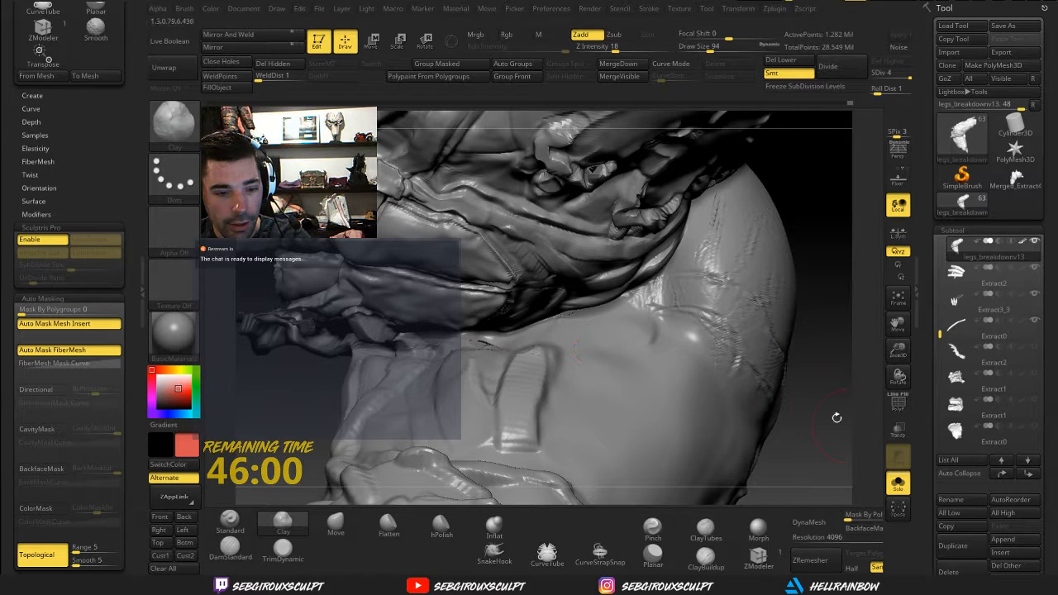
{"action": "left_click_drag", "start_coordinate": [827, 420], "coordinate": [868, 422]}
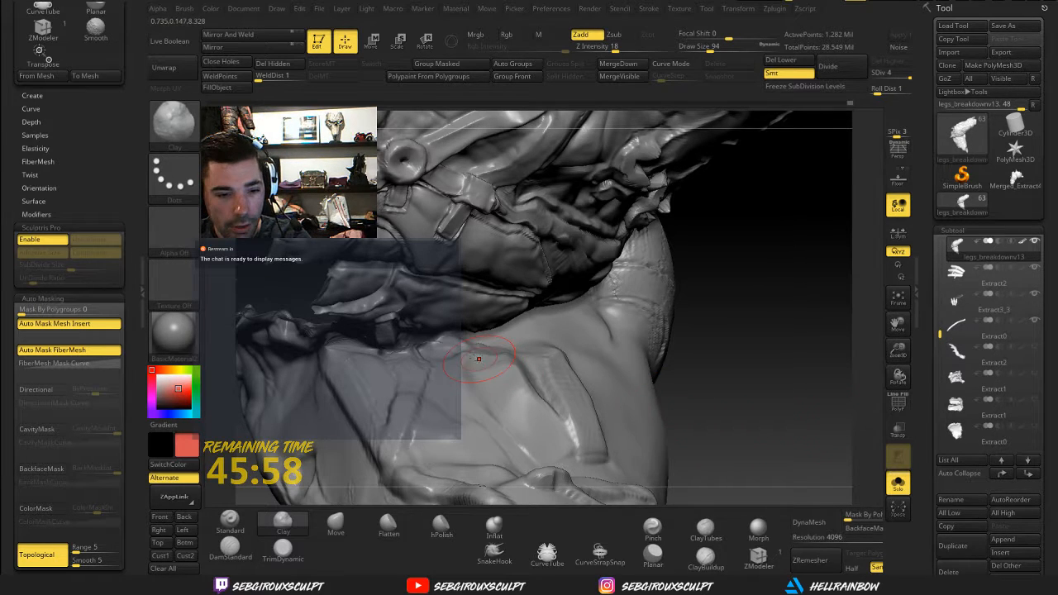
{"action": "left_click_drag", "start_coordinate": [477, 358], "coordinate": [510, 361]}
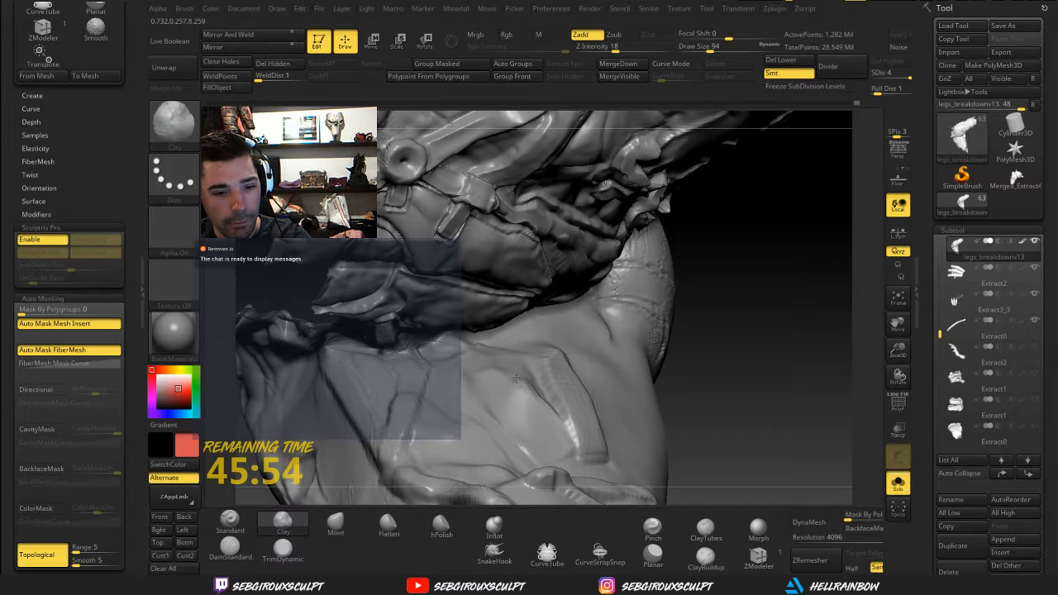
{"action": "left_click", "coordinate": [36, 555]}
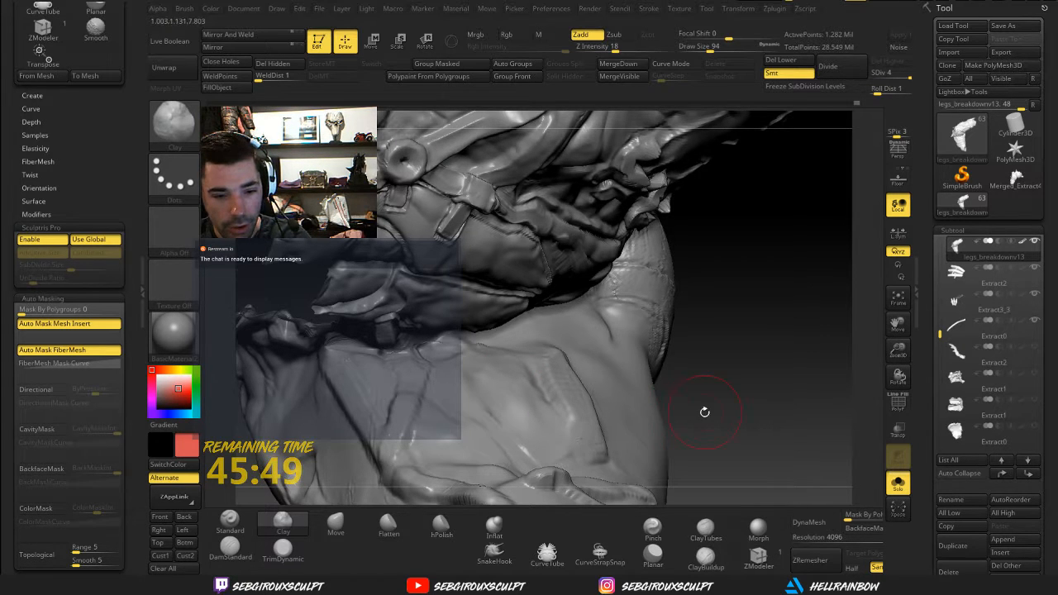
{"action": "left_click_drag", "start_coordinate": [704, 412], "coordinate": [591, 442]}
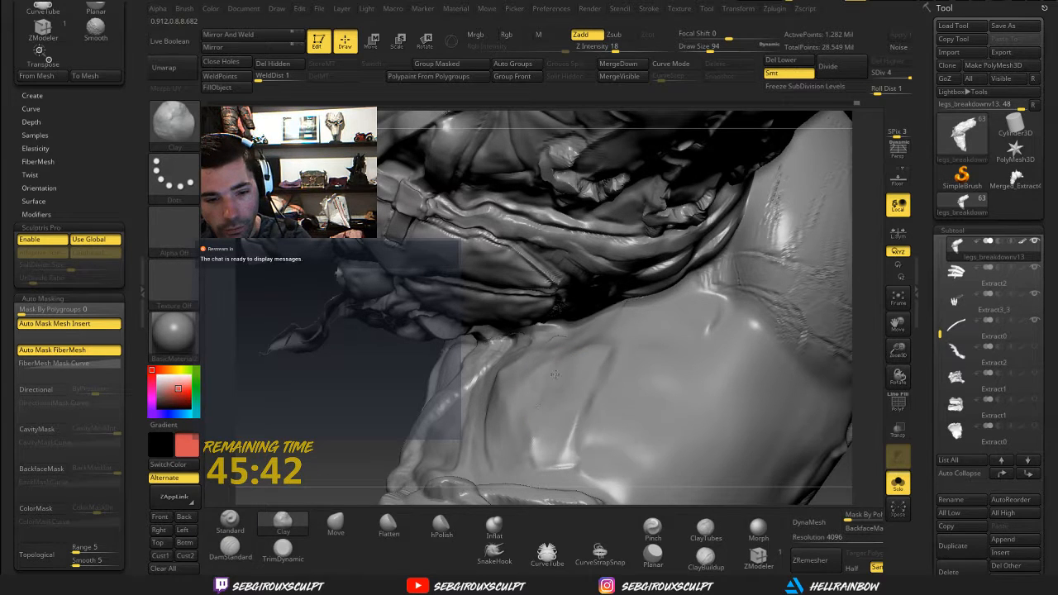
Smooth the lower leg surface beneath the straps, and raise the Clay brush's Z Intensity to 32 to build it up
{"action": "key", "text": "shift"}
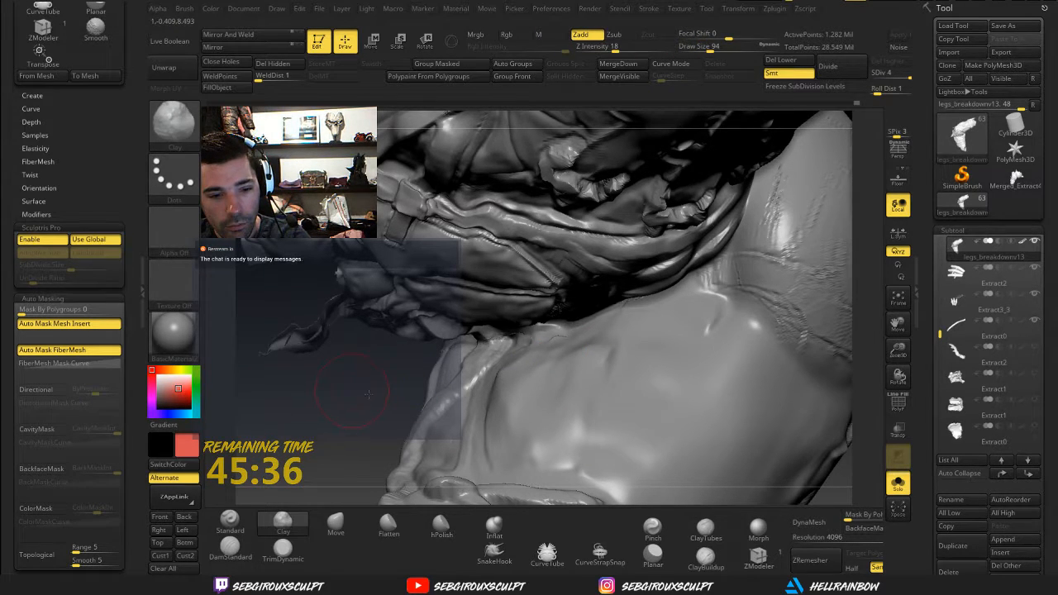
{"action": "mouse_move", "coordinate": [353, 392]}
{"action": "left_mouse_down"}
{"action": "mouse_move", "coordinate": [502, 395]}
{"action": "mouse_move", "coordinate": [522, 429]}
{"action": "mouse_move", "coordinate": [542, 425]}
{"action": "mouse_move", "coordinate": [547, 405]}
{"action": "left_mouse_up"}
{"action": "key", "text": "space"}
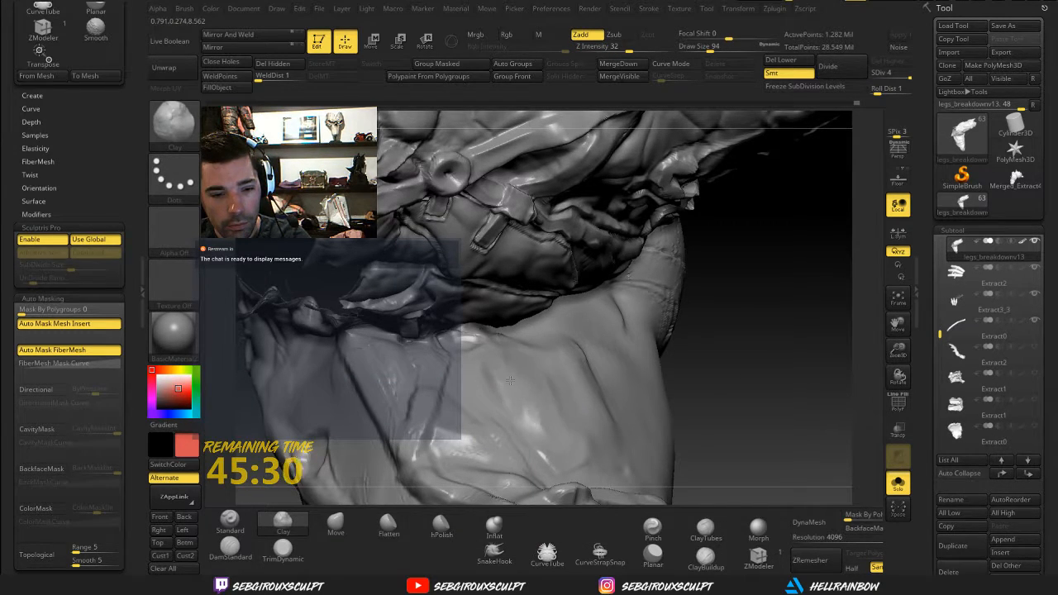
{"action": "left_click_drag", "start_coordinate": [742, 385], "coordinate": [603, 363]}
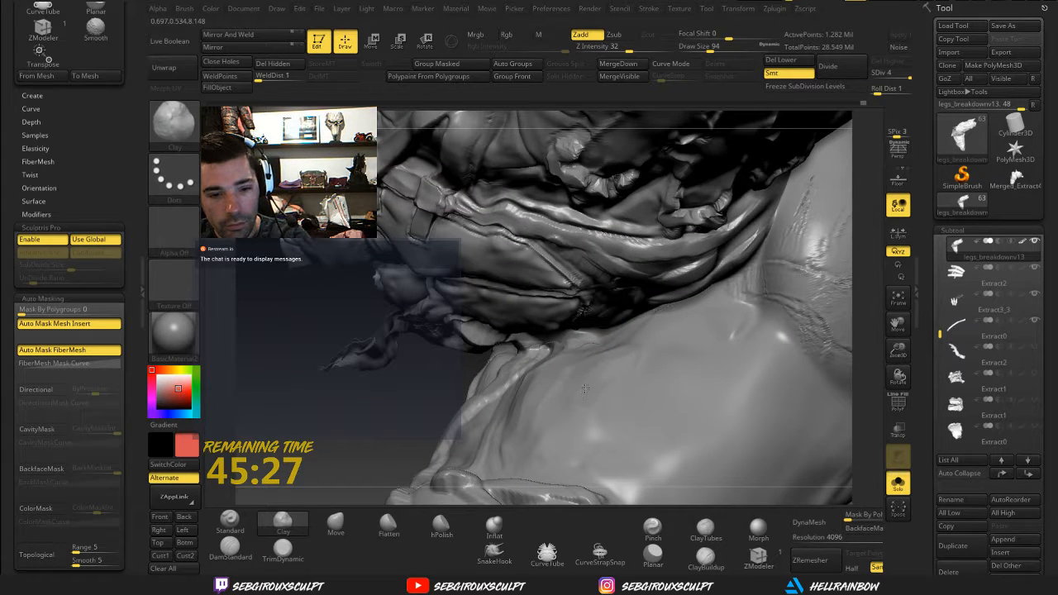
{"action": "left_click_drag", "start_coordinate": [435, 398], "coordinate": [507, 387]}
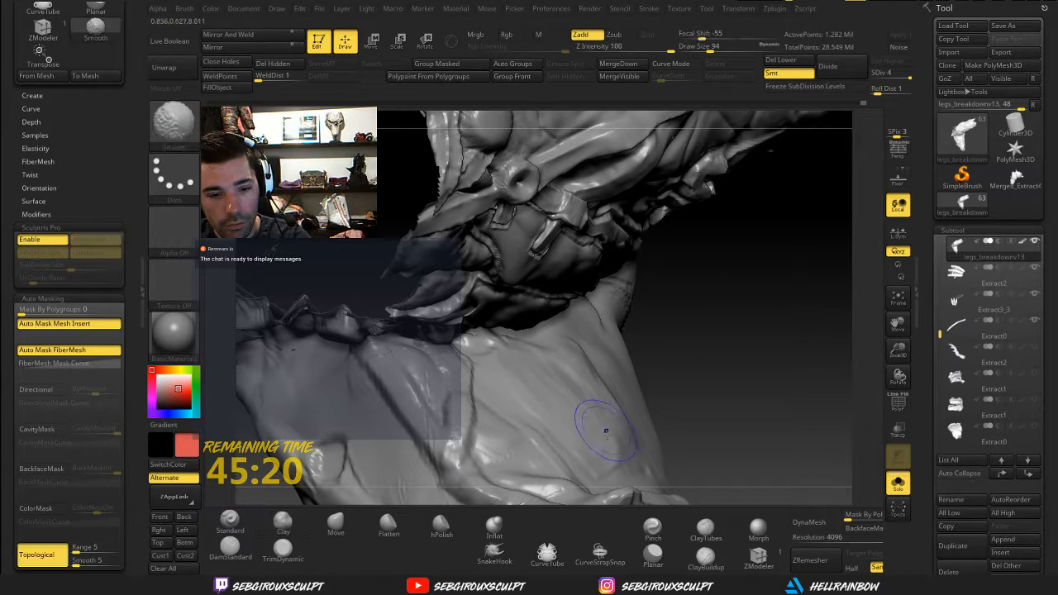
Refine the front and side of the lower leg with alternating Clay and Smooth strokes below the thigh folds
{"action": "key", "text": "shift"}
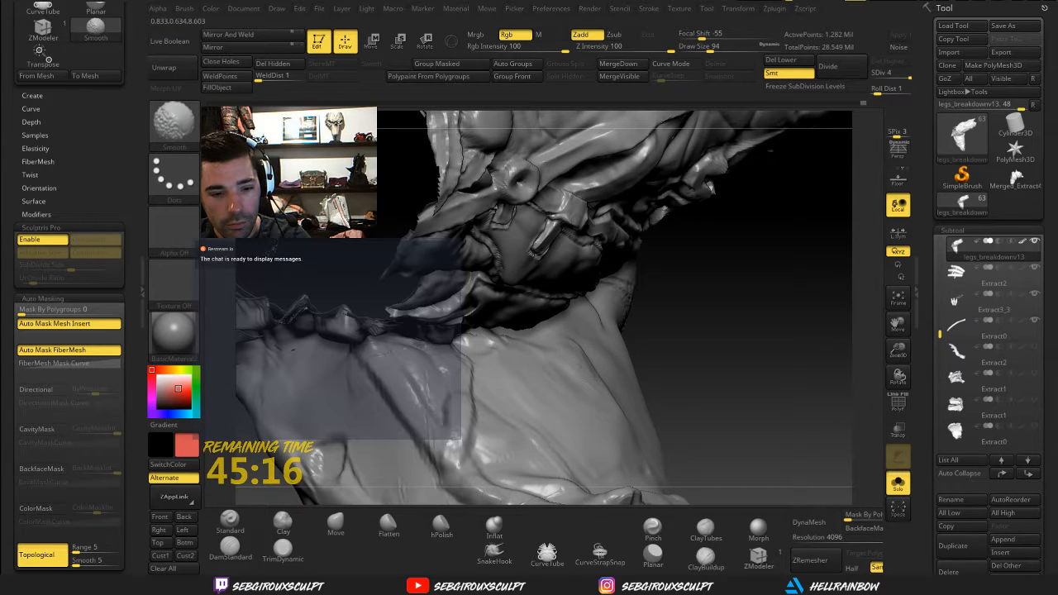
{"action": "left_click_drag", "start_coordinate": [686, 371], "coordinate": [769, 351]}
{"action": "left_click_drag", "start_coordinate": [666, 349], "coordinate": [654, 347]}
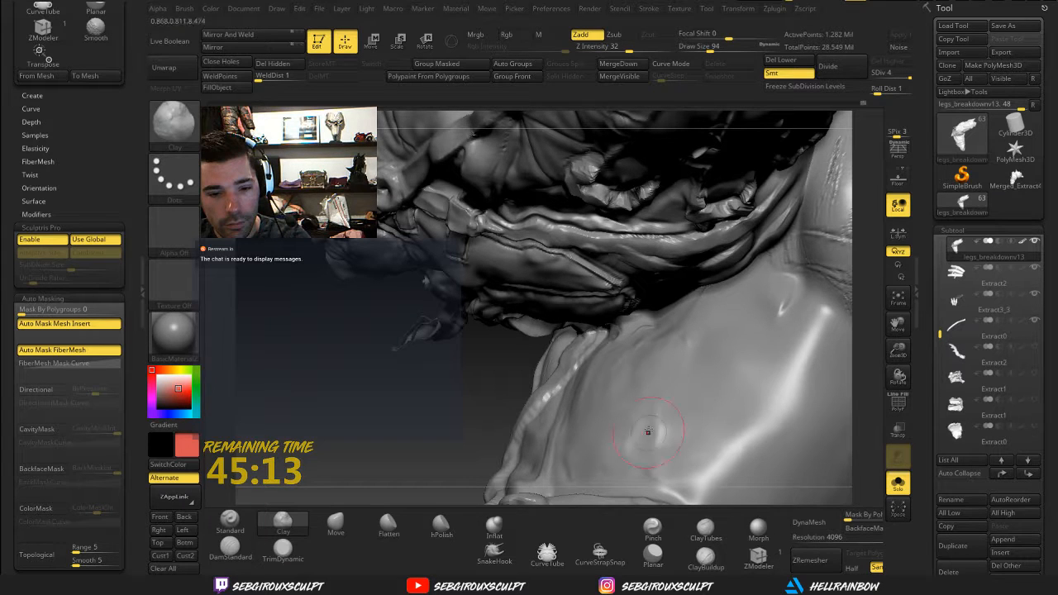
{"action": "key", "text": "shift"}
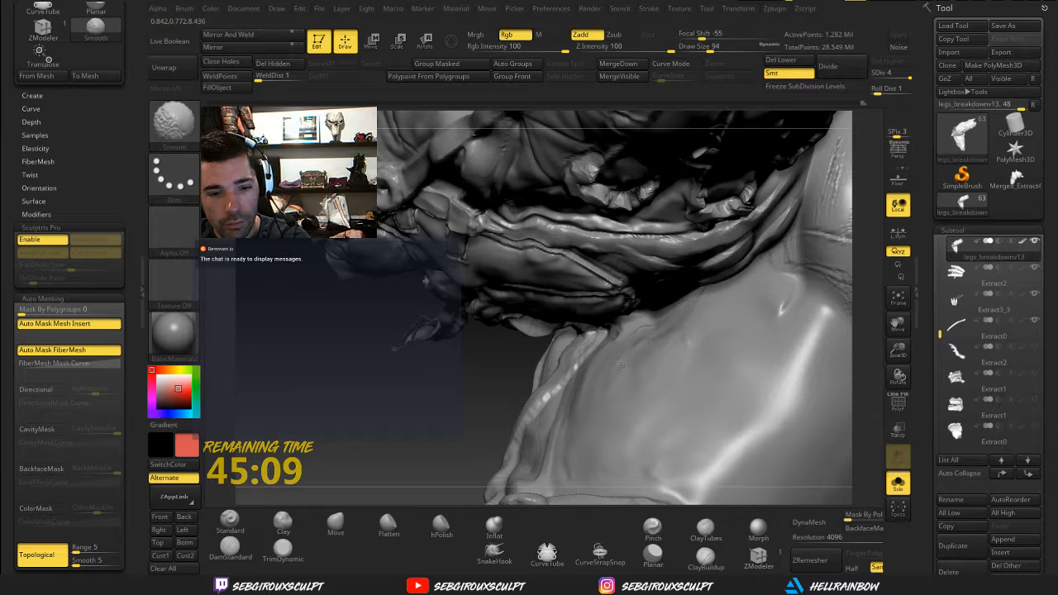
{"action": "right_click_drag", "start_coordinate": [601, 339], "coordinate": [685, 312]}
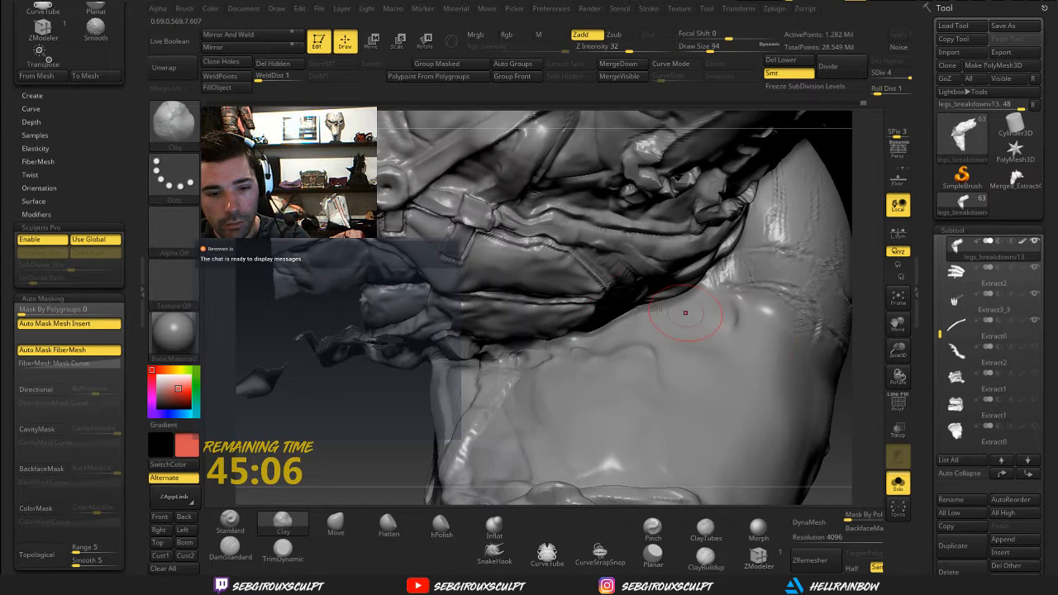
Set the draw size to 37 and smooth the small creases along the leg surface right under the thigh folds
{"action": "right_click_drag", "start_coordinate": [857, 424], "coordinate": [545, 279]}
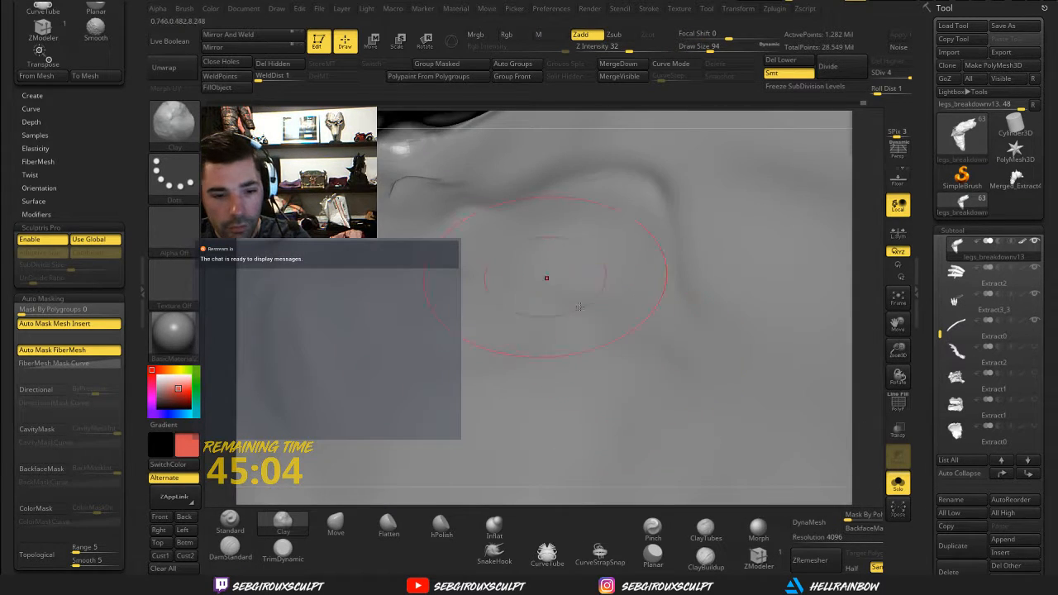
{"action": "key", "text": "space"}
{"action": "key", "text": "shift"}
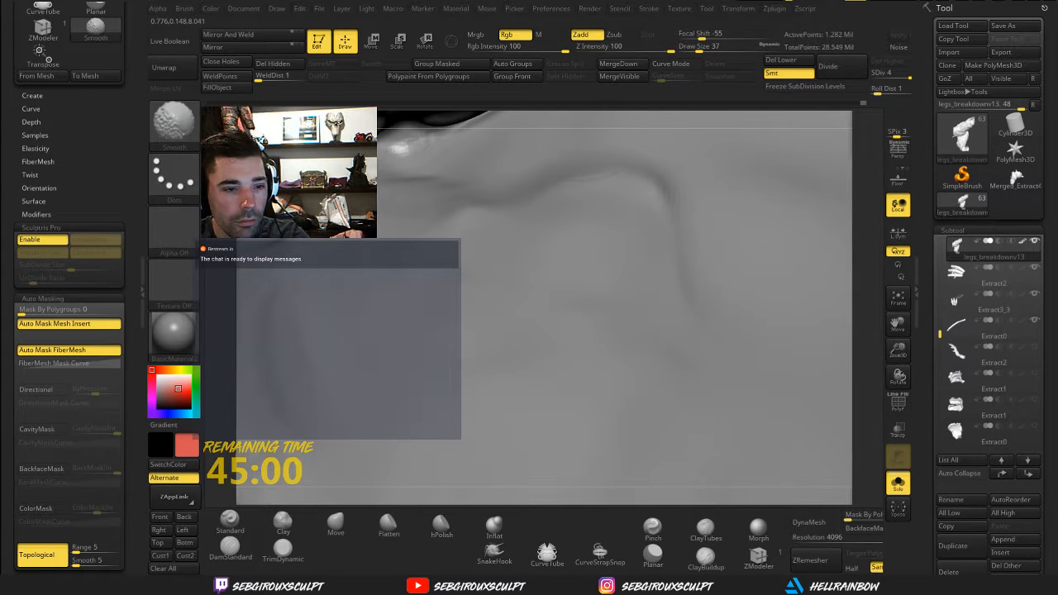
{"action": "right_click_drag", "start_coordinate": [430, 116], "coordinate": [640, 142]}
{"action": "key", "text": "shift"}
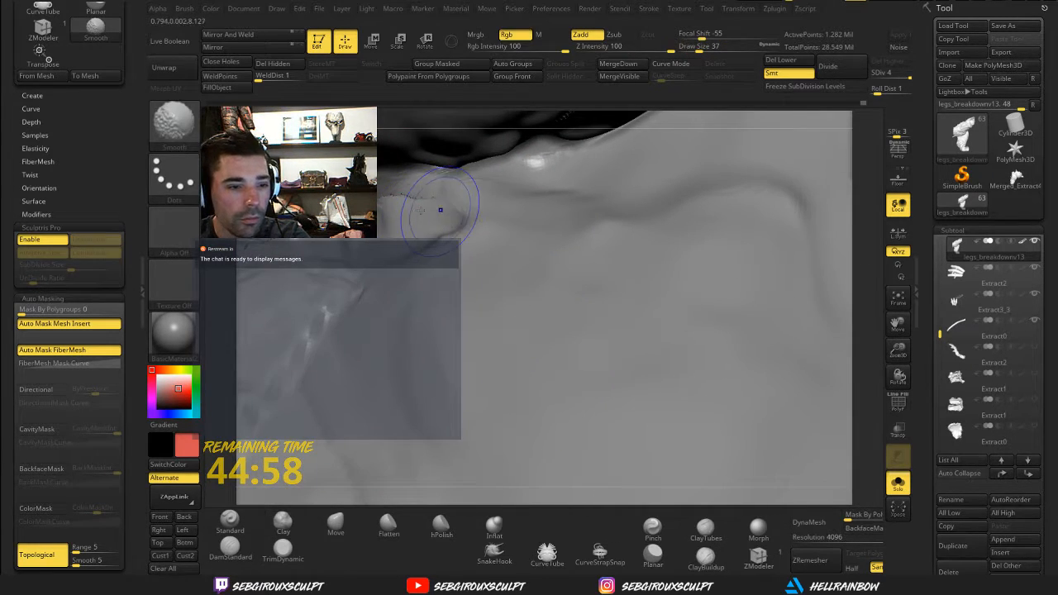
{"action": "left_click_drag", "start_coordinate": [440, 209], "coordinate": [397, 206], "text": "shift"}
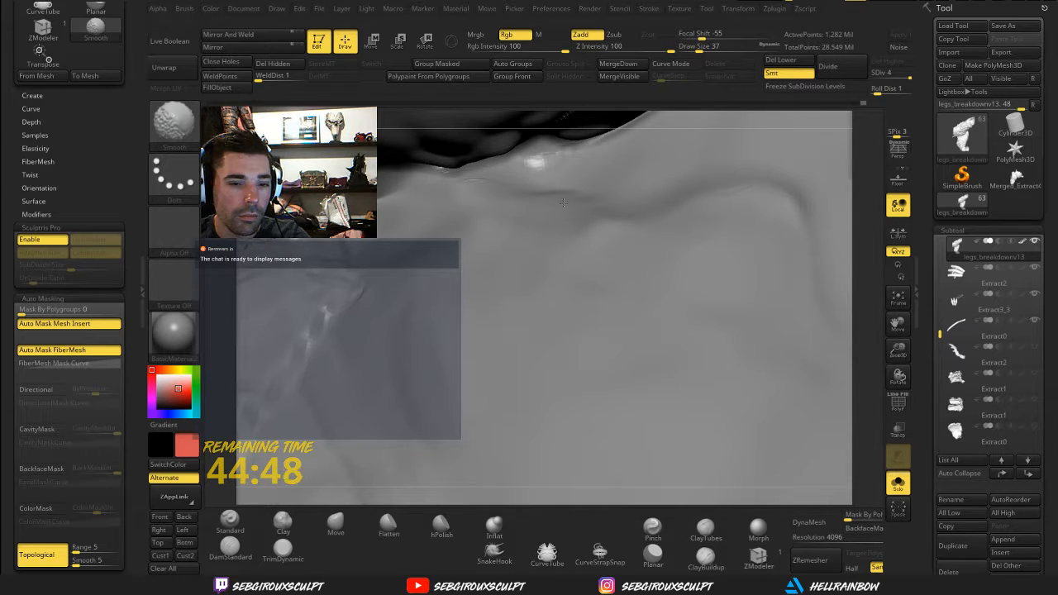
{"action": "key", "text": "shift"}
{"action": "left_click_drag", "start_coordinate": [834, 223], "coordinate": [830, 153], "text": "alt"}
Set the Clay brush's Z Intensity to 46, then fill and smooth the remaining crease below the thigh folds
{"action": "key", "text": "space"}
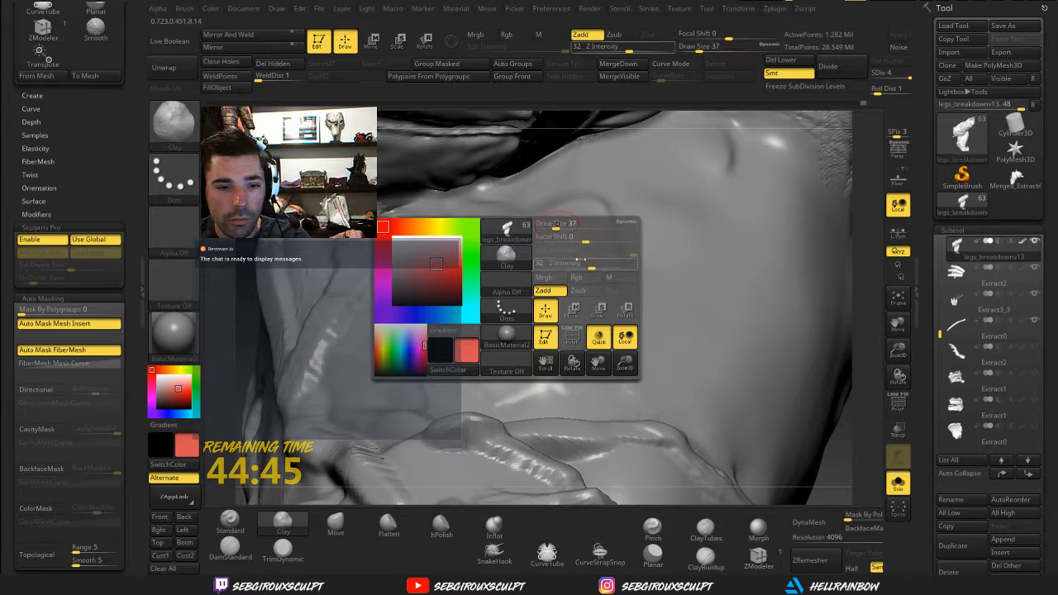
{"action": "key", "text": "shift"}
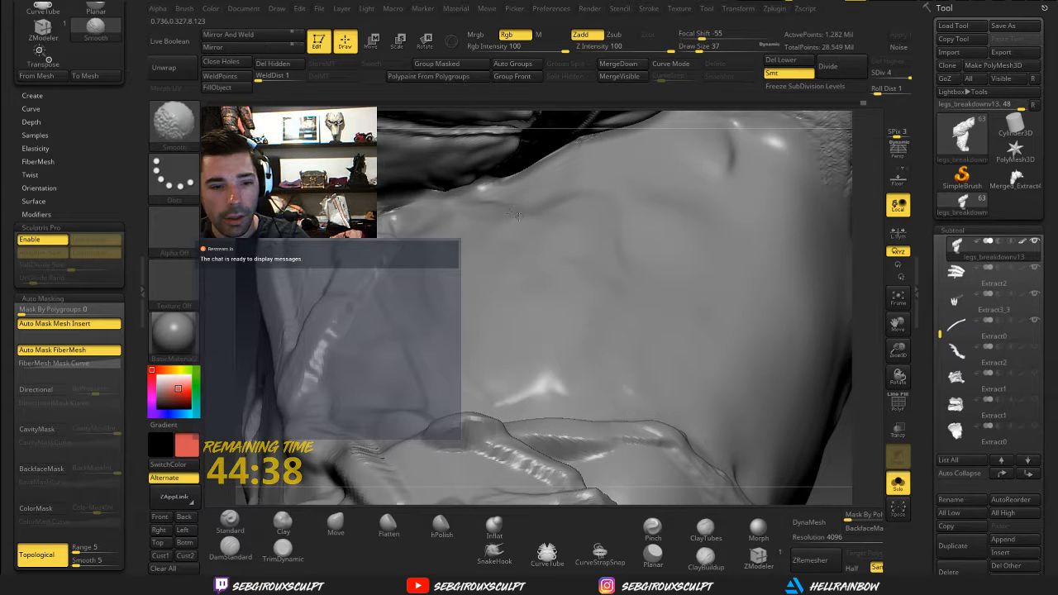
{"action": "left_click_drag", "start_coordinate": [521, 221], "coordinate": [550, 214], "text": "shift"}
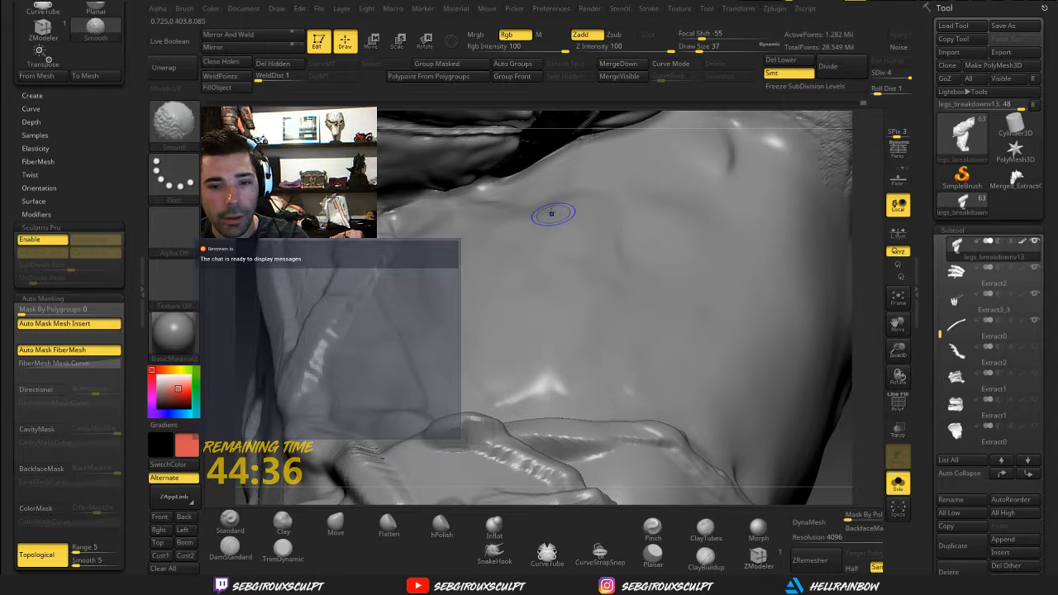
Lower the leg to subdivision level 3 and smooth the upper edge of the lower leg with draw size 71
{"action": "left_click", "coordinate": [908, 77]}
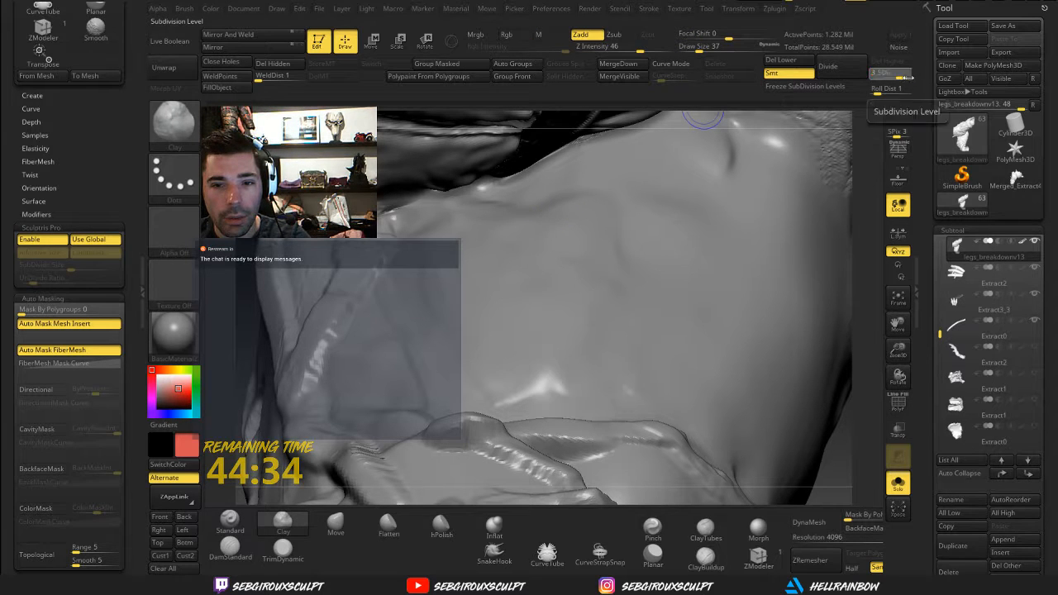
{"action": "key", "text": "shift+d"}
{"action": "right_click_drag", "start_coordinate": [577, 203], "coordinate": [576, 203]}
{"action": "left_click_drag", "start_coordinate": [576, 203], "coordinate": [549, 206], "text": "shift"}
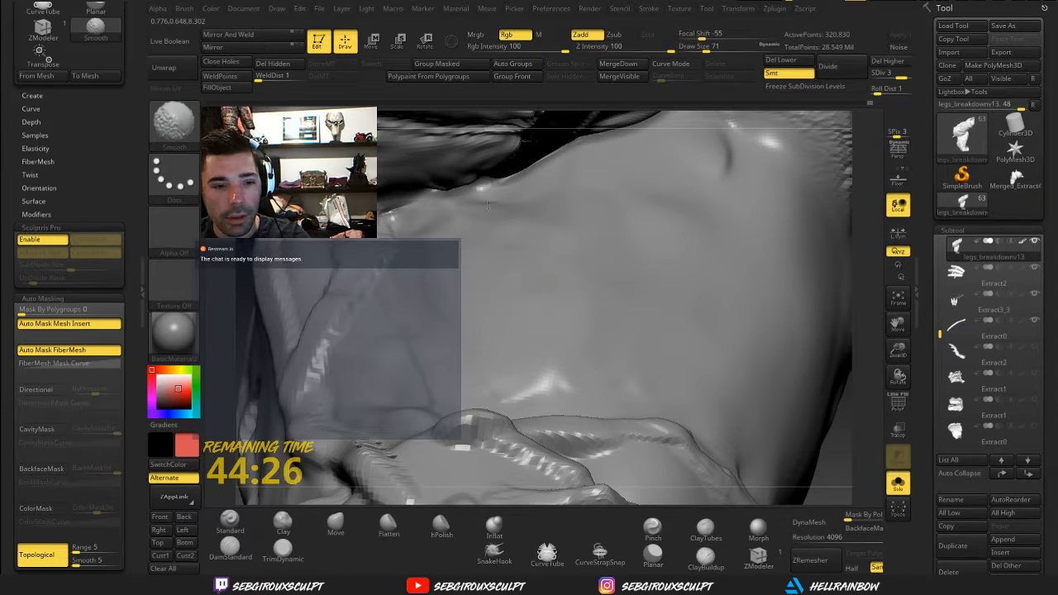
{"action": "left_click_drag", "start_coordinate": [867, 287], "coordinate": [864, 248]}
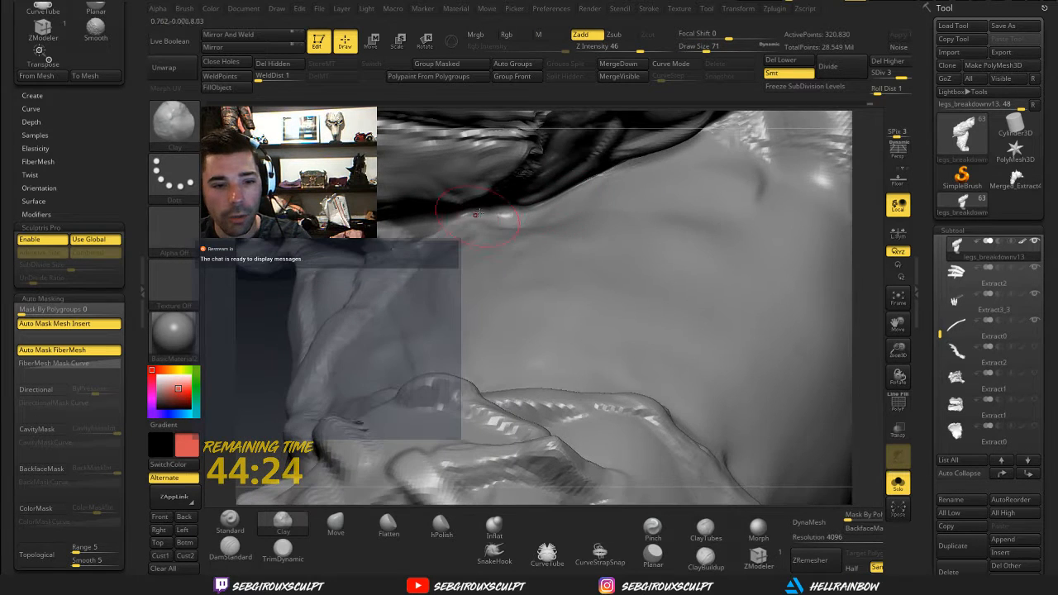
{"action": "left_click_drag", "start_coordinate": [506, 231], "coordinate": [524, 200], "text": "shift"}
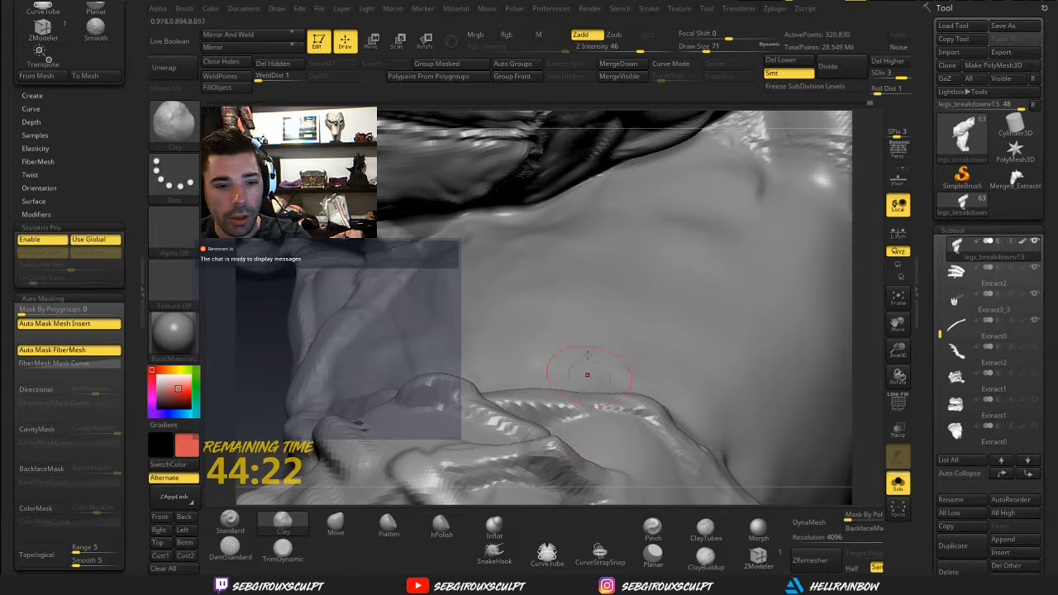
Even out the lower leg between the thigh folds and the raised straps with the Smooth brush at subdivision level 3
{"action": "mouse_move", "coordinate": [573, 492]}
{"action": "left_mouse_down"}
{"action": "mouse_move", "coordinate": [586, 442]}
{"action": "mouse_move", "coordinate": [582, 464]}
{"action": "mouse_move", "coordinate": [548, 473]}
{"action": "left_mouse_up"}
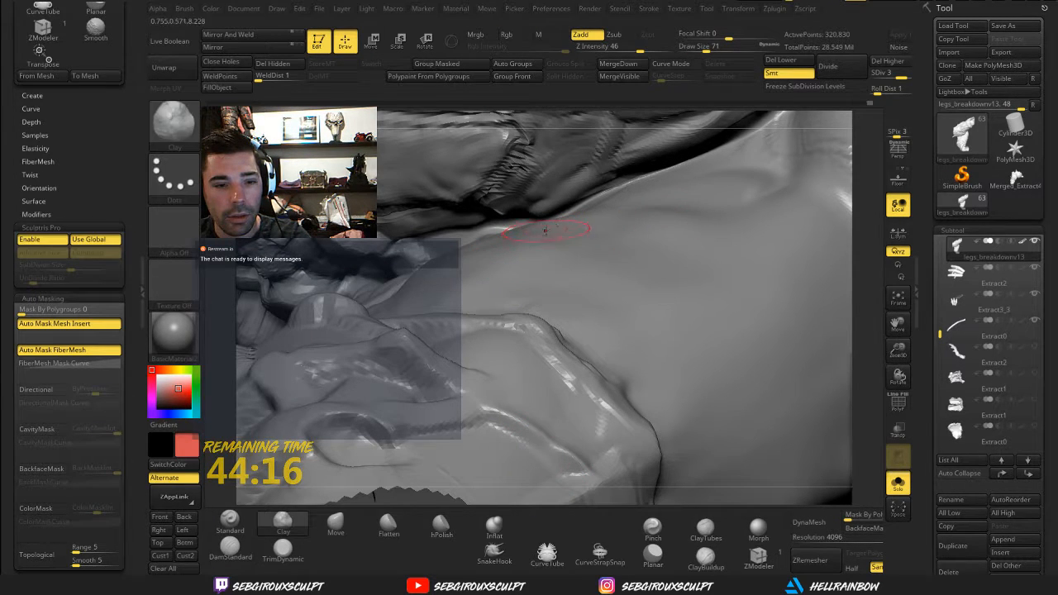
{"action": "left_click_drag", "start_coordinate": [865, 267], "coordinate": [661, 236]}
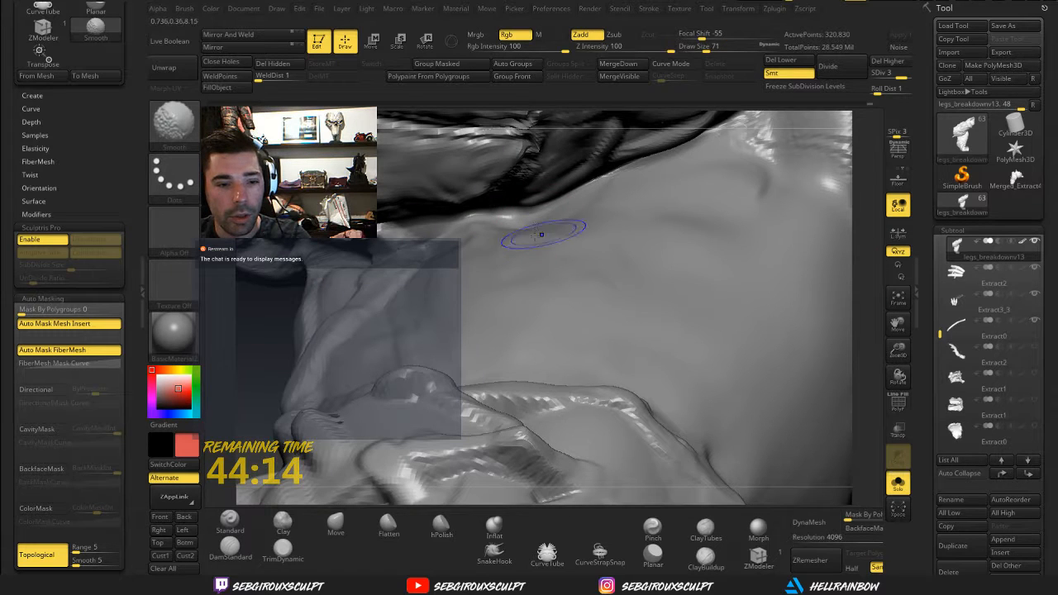
{"action": "left_click_drag", "start_coordinate": [542, 233], "coordinate": [541, 223], "text": "shift"}
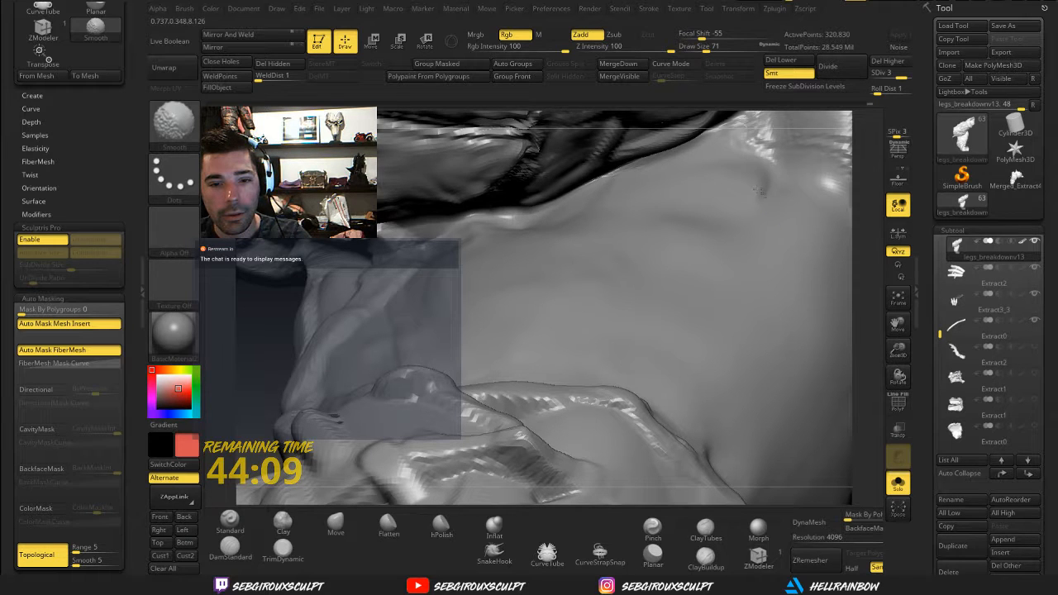
{"action": "left_click_drag", "start_coordinate": [875, 255], "coordinate": [938, 309]}
{"action": "left_click_drag", "start_coordinate": [482, 287], "coordinate": [500, 303], "text": "shift"}
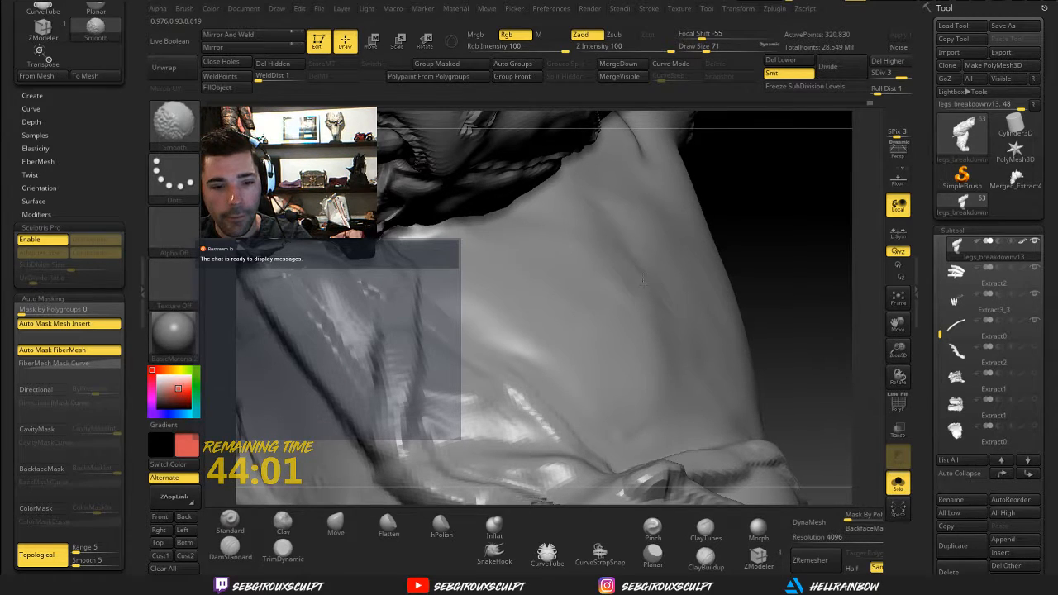
Smooth the lower leg surface just above the raised ankle straps, working from the front and the side
{"action": "mouse_move", "coordinate": [752, 288]}
{"action": "left_mouse_down"}
{"action": "mouse_move", "coordinate": [755, 300]}
{"action": "mouse_move", "coordinate": [617, 320]}
{"action": "left_mouse_up"}
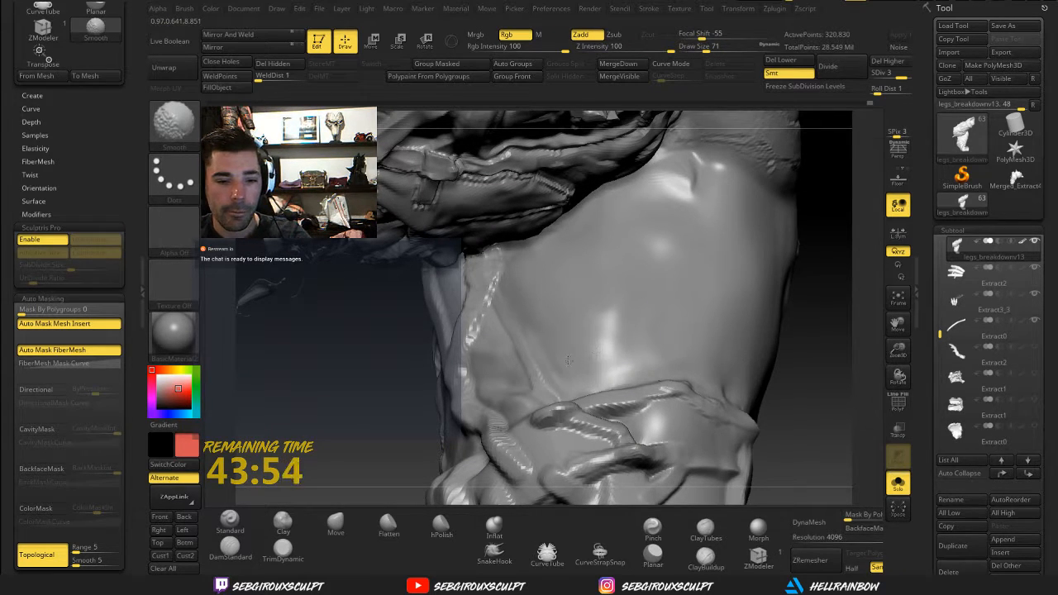
{"action": "left_click_drag", "start_coordinate": [815, 323], "coordinate": [735, 239]}
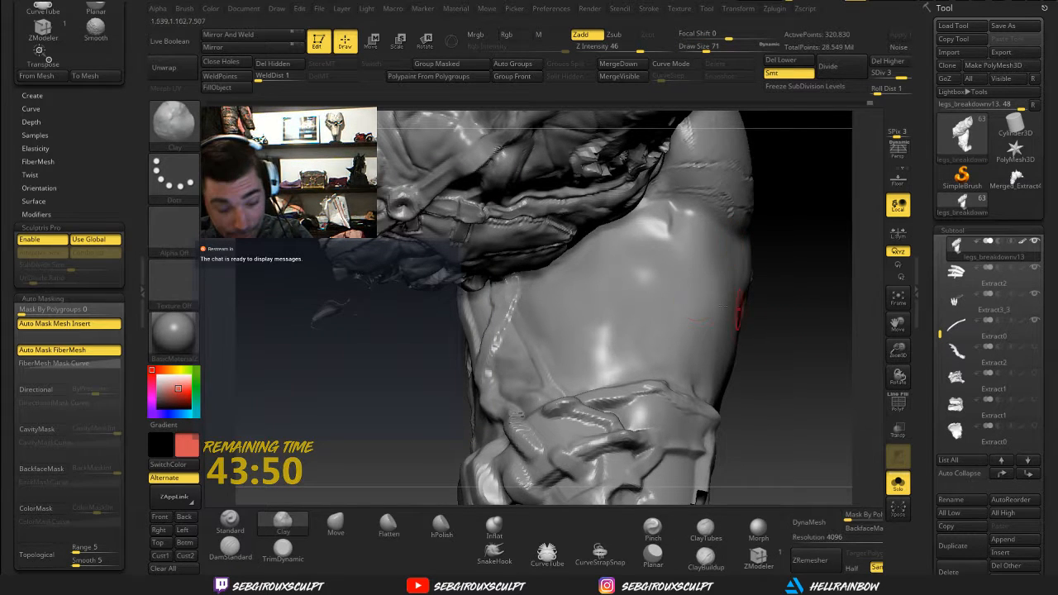
{"action": "left_click_drag", "start_coordinate": [783, 362], "coordinate": [826, 364]}
{"action": "left_click_drag", "start_coordinate": [541, 380], "coordinate": [574, 357], "text": "shift"}
{"action": "left_click_drag", "start_coordinate": [751, 351], "coordinate": [859, 353]}
{"action": "left_click_drag", "start_coordinate": [583, 367], "coordinate": [557, 371], "text": "shift"}
{"action": "left_click_drag", "start_coordinate": [746, 350], "coordinate": [589, 377]}
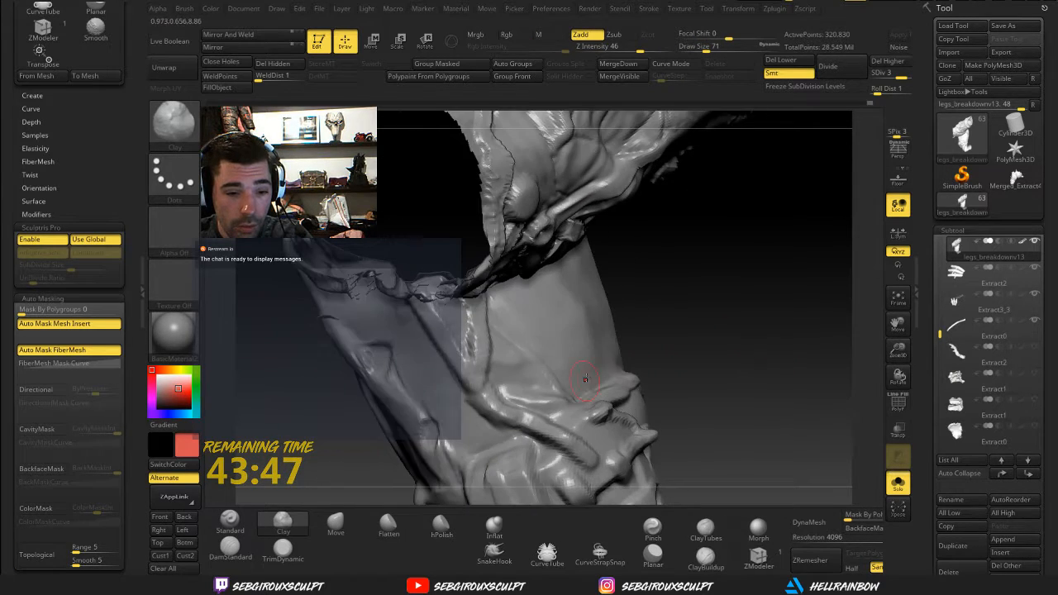
Return the leg to subdivision level 4, touch up its surface with the Smooth brush, and turn Solo off
{"action": "mouse_move", "coordinate": [730, 324]}
{"action": "left_mouse_down"}
{"action": "mouse_move", "coordinate": [767, 246]}
{"action": "mouse_move", "coordinate": [655, 211]}
{"action": "left_mouse_up"}
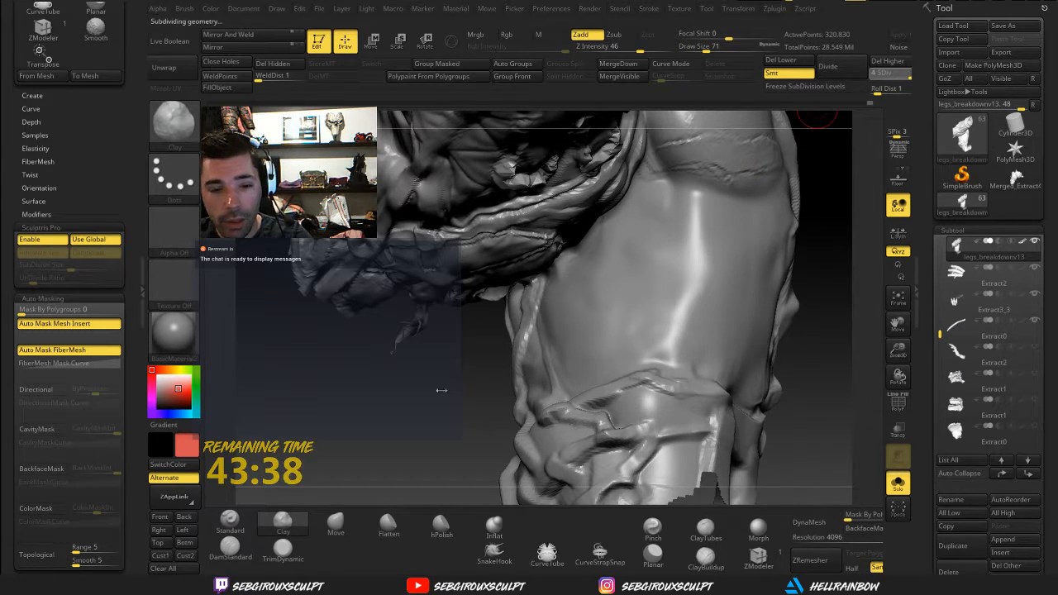
{"action": "left_click_drag", "start_coordinate": [451, 391], "coordinate": [567, 300]}
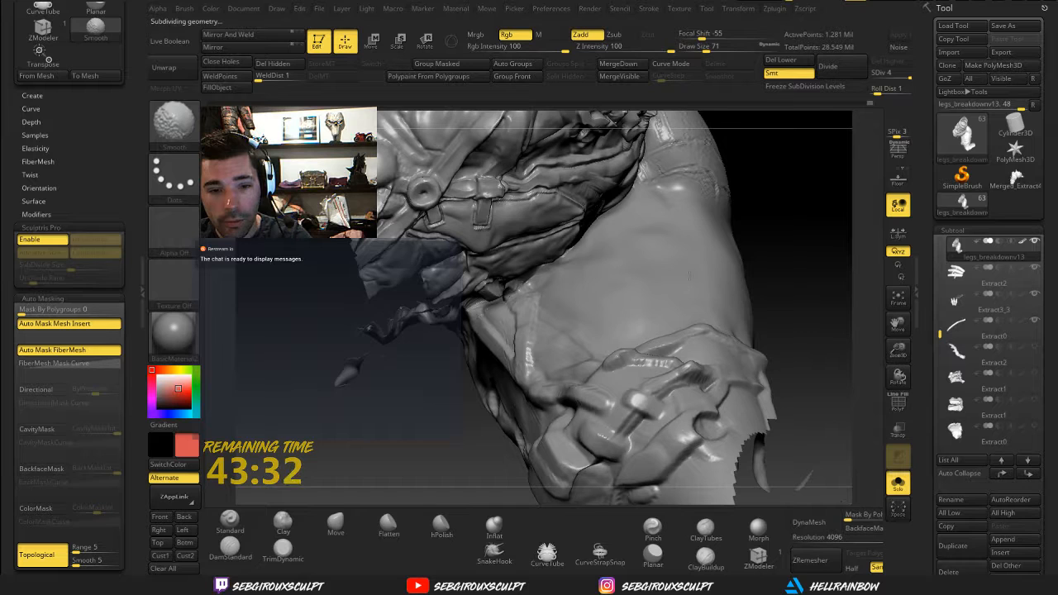
{"action": "mouse_move", "coordinate": [802, 288]}
{"action": "left_mouse_down"}
{"action": "mouse_move", "coordinate": [747, 329]}
{"action": "mouse_move", "coordinate": [779, 334]}
{"action": "mouse_move", "coordinate": [780, 325]}
{"action": "mouse_move", "coordinate": [730, 341]}
{"action": "mouse_move", "coordinate": [777, 309]}
{"action": "mouse_move", "coordinate": [794, 320]}
{"action": "mouse_move", "coordinate": [755, 331]}
{"action": "mouse_move", "coordinate": [783, 394]}
{"action": "mouse_move", "coordinate": [720, 361]}
{"action": "mouse_move", "coordinate": [764, 360]}
{"action": "mouse_move", "coordinate": [714, 302]}
{"action": "left_mouse_up"}
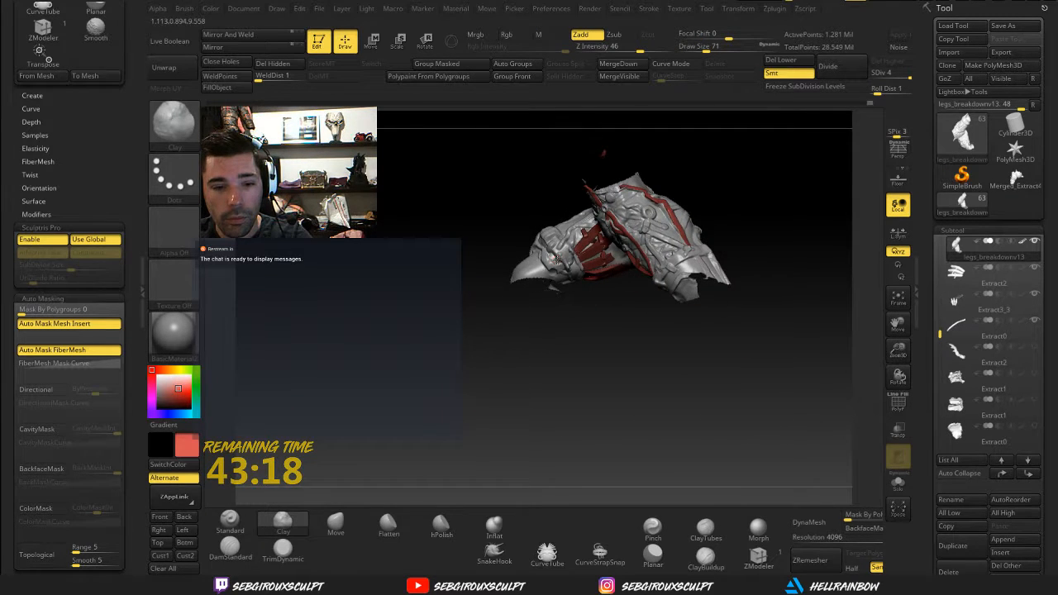
Set the draw size to 460 and paint a mask around the strapped lower end of the leg with the MaskPen brush
{"action": "key", "text": "space"}
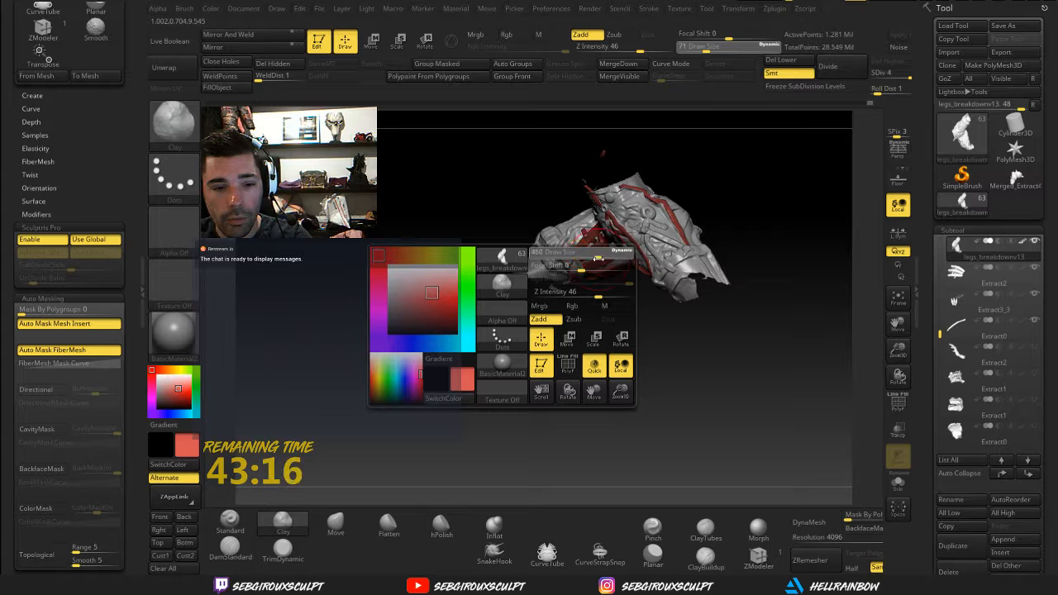
{"action": "key", "text": "ctrl"}
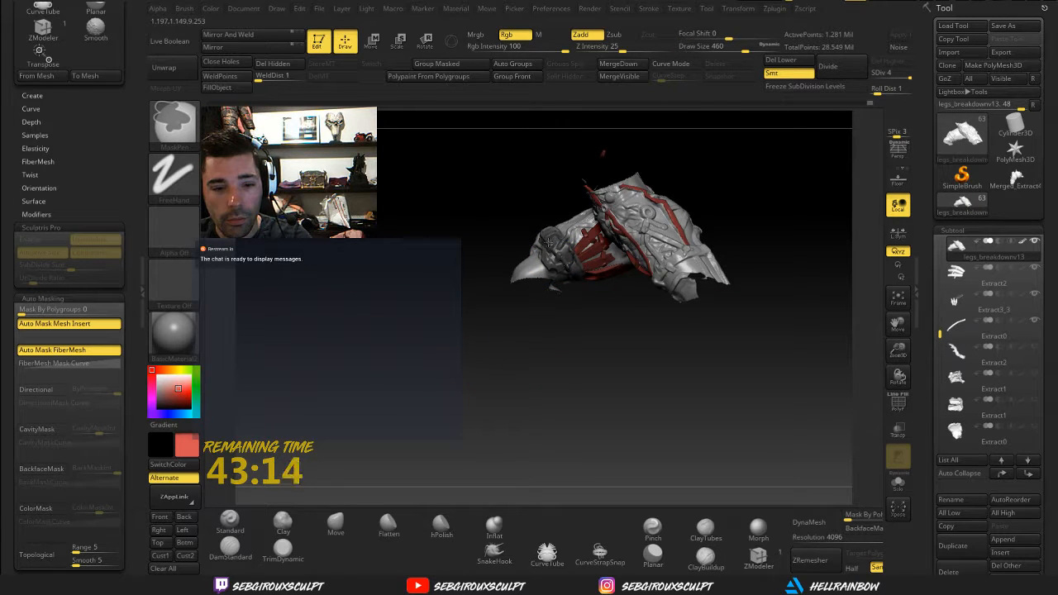
{"action": "mouse_move", "coordinate": [548, 240]}
{"action": "right_mouse_down"}
{"action": "mouse_move", "coordinate": [591, 271]}
{"action": "mouse_move", "coordinate": [741, 268]}
{"action": "right_mouse_up"}
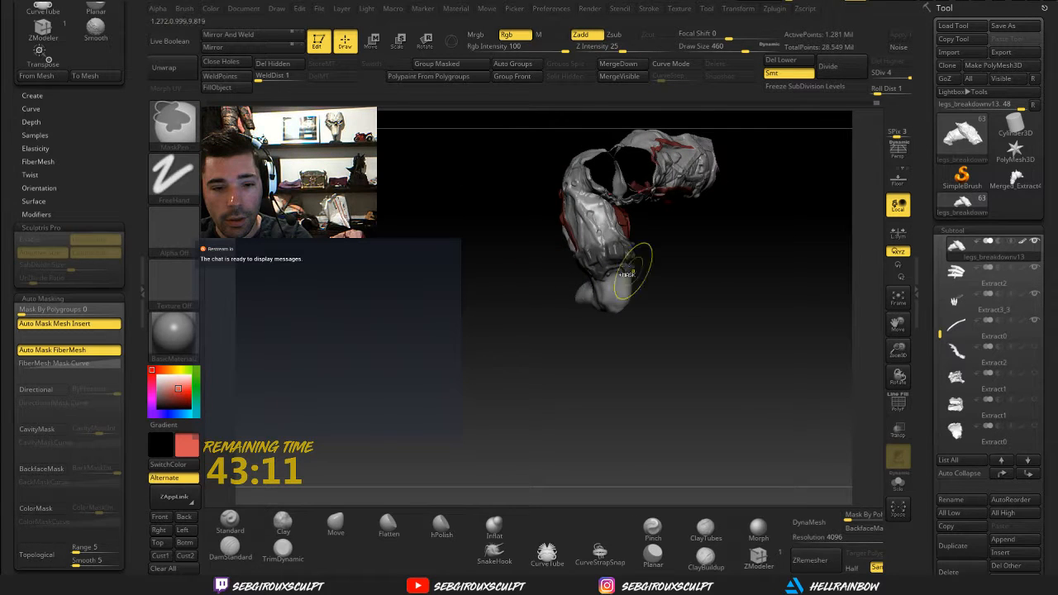
{"action": "mouse_move", "coordinate": [625, 271]}
{"action": "right_mouse_down"}
{"action": "mouse_move", "coordinate": [751, 263]}
{"action": "mouse_move", "coordinate": [737, 266]}
{"action": "right_mouse_up"}
{"action": "key", "text": "ctrl"}
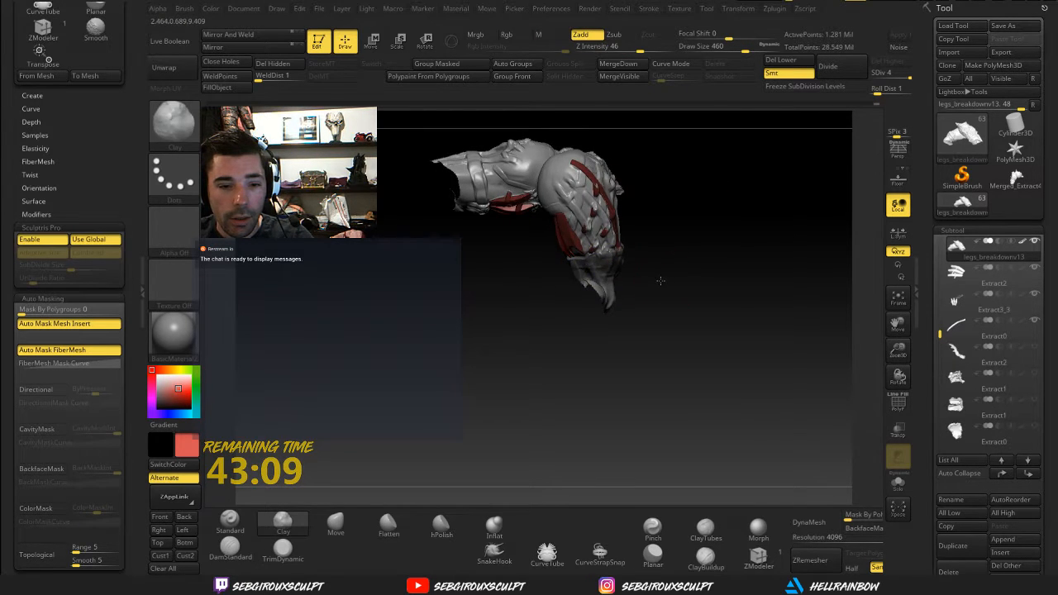
{"action": "mouse_move", "coordinate": [658, 281]}
{"action": "right_mouse_down"}
{"action": "mouse_move", "coordinate": [586, 269]}
{"action": "mouse_move", "coordinate": [568, 288]}
{"action": "right_mouse_up"}
{"action": "key", "text": "ctrl"}
{"action": "key", "text": "ctrl"}
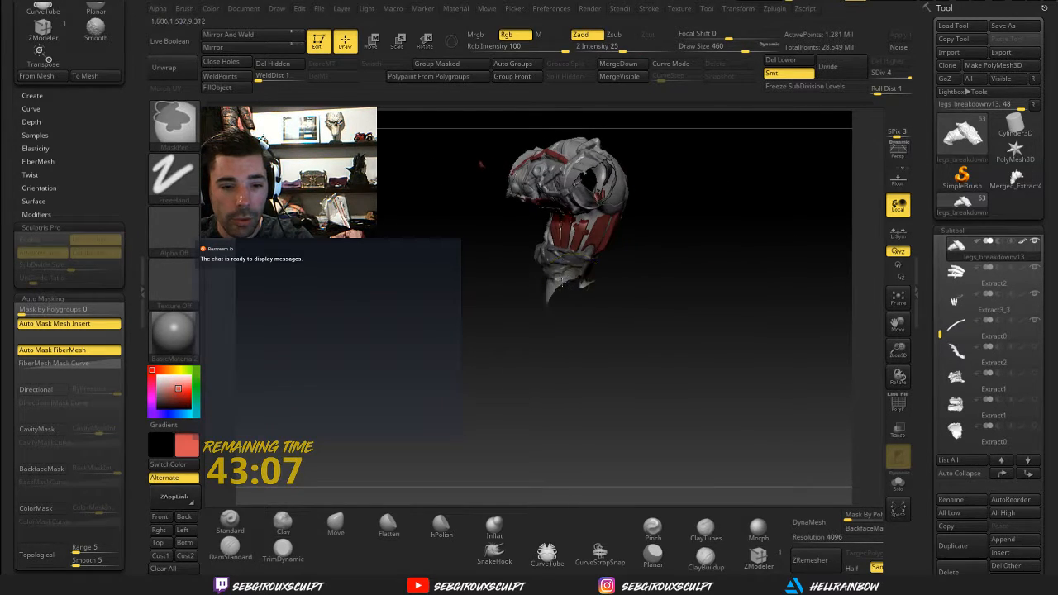
{"action": "right_click_drag", "start_coordinate": [633, 279], "coordinate": [667, 288]}
{"action": "key", "text": "ctrl"}
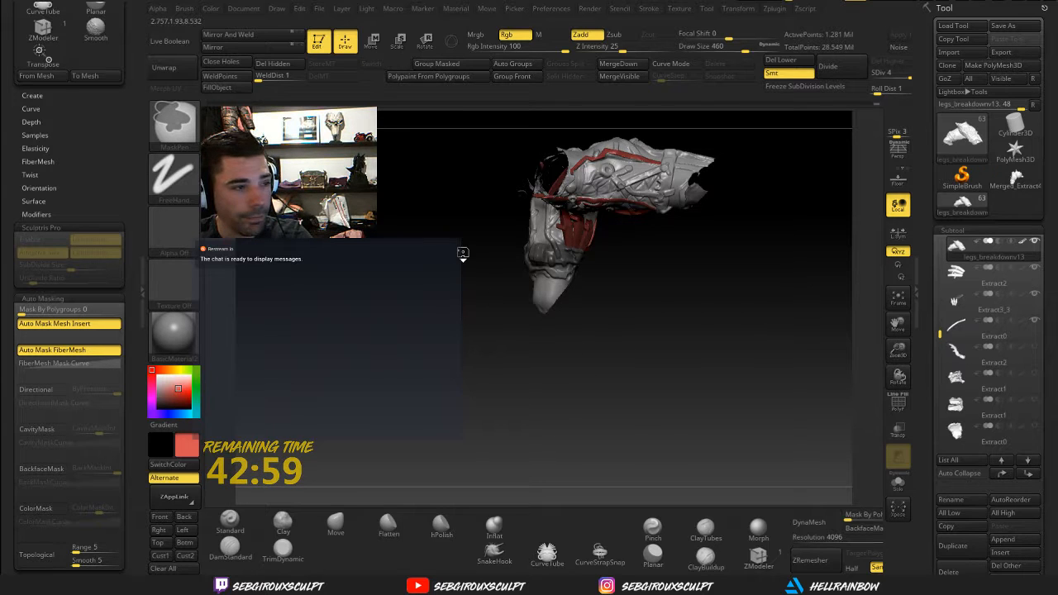
Rework the mask around the strapped lower end of the leg with MaskPen and soften its edge
{"action": "left_click_drag", "start_coordinate": [462, 252], "coordinate": [462, 250], "text": "ctrl"}
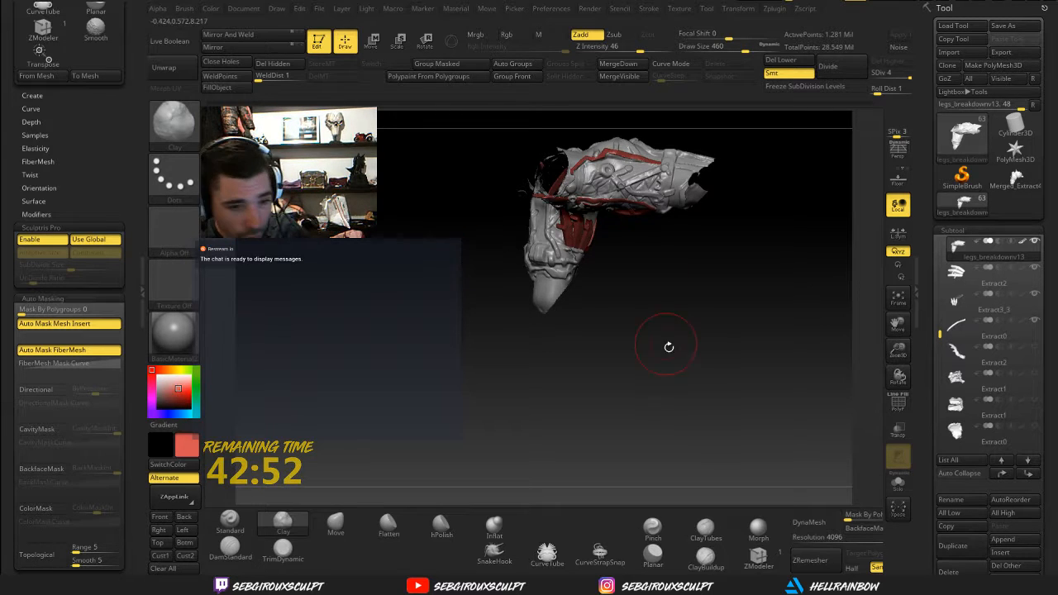
{"action": "left_click_drag", "start_coordinate": [635, 339], "coordinate": [630, 314]}
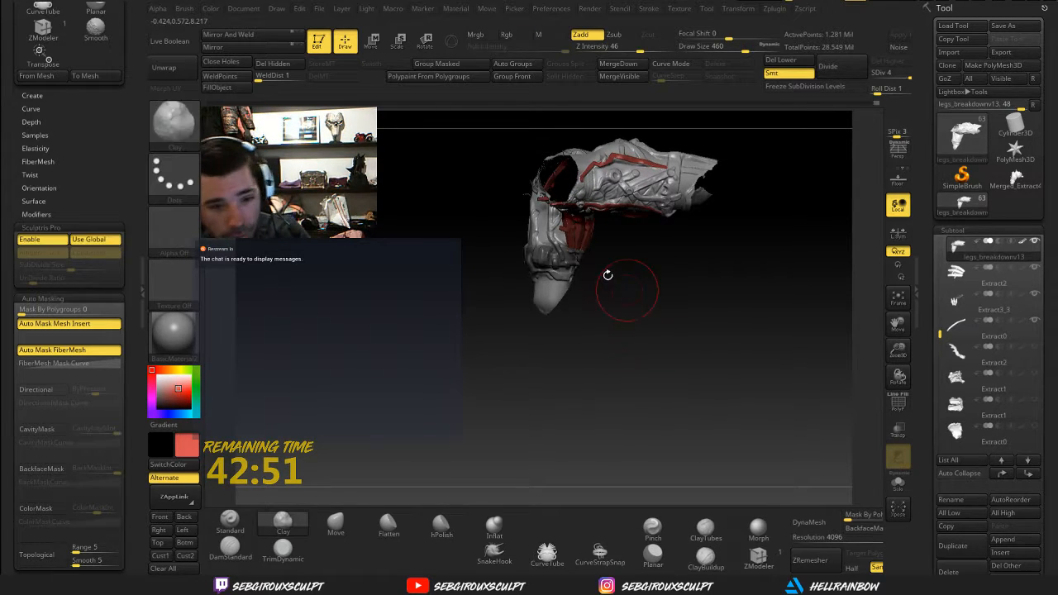
{"action": "mouse_move", "coordinate": [609, 276]}
{"action": "left_mouse_down"}
{"action": "mouse_move", "coordinate": [647, 323]}
{"action": "mouse_move", "coordinate": [680, 300]}
{"action": "mouse_move", "coordinate": [718, 321]}
{"action": "left_mouse_up"}
{"action": "left_click_drag", "start_coordinate": [690, 376], "coordinate": [540, 251], "text": "ctrl"}
{"action": "left_click_drag", "start_coordinate": [659, 336], "coordinate": [650, 354]}
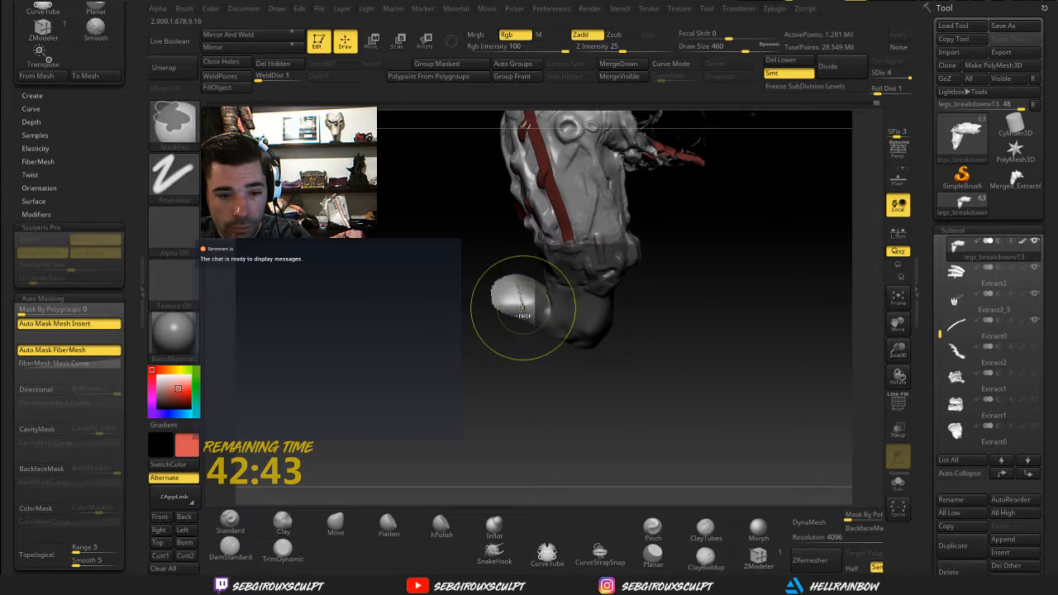
{"action": "left_click", "coordinate": [523, 307], "text": "ctrl"}
{"action": "left_click", "coordinate": [522, 306], "text": "ctrl"}
{"action": "mouse_move", "coordinate": [472, 262]}
{"action": "left_mouse_down"}
{"action": "mouse_move", "coordinate": [474, 233]}
{"action": "mouse_move", "coordinate": [550, 248]}
{"action": "mouse_move", "coordinate": [582, 267]}
{"action": "mouse_move", "coordinate": [520, 309]}
{"action": "mouse_move", "coordinate": [579, 259]}
{"action": "mouse_move", "coordinate": [496, 295]}
{"action": "left_mouse_up"}
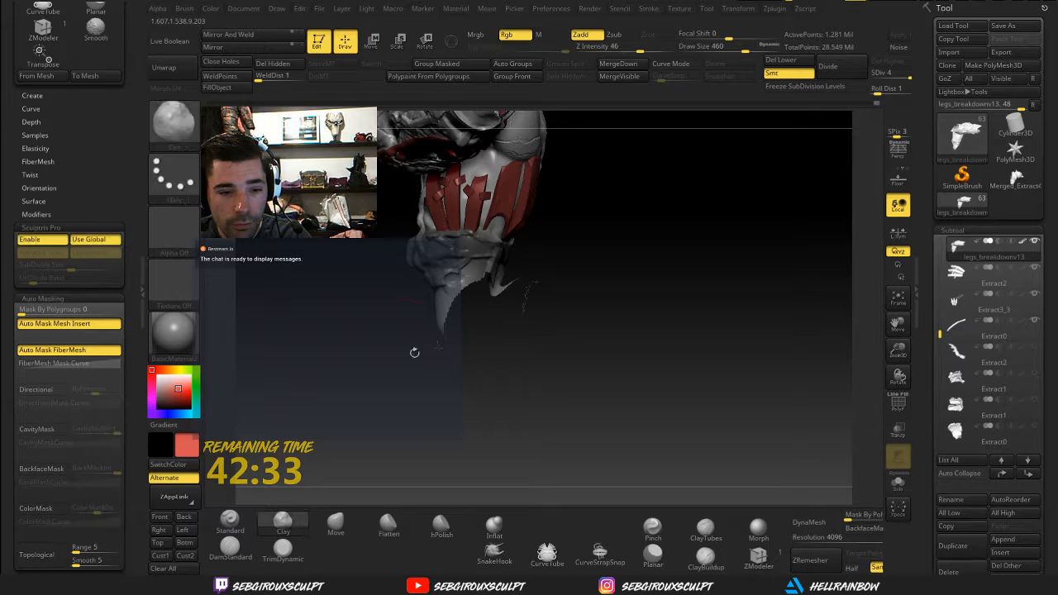
Reposition the unmasked strapped end of the leg with a Move transpose line, checking it from several angles
{"action": "left_click_drag", "start_coordinate": [413, 350], "coordinate": [459, 346]}
{"action": "mouse_move", "coordinate": [386, 346]}
{"action": "left_mouse_down"}
{"action": "mouse_move", "coordinate": [555, 338]}
{"action": "mouse_move", "coordinate": [537, 330]}
{"action": "left_mouse_up"}
{"action": "key", "text": "w"}
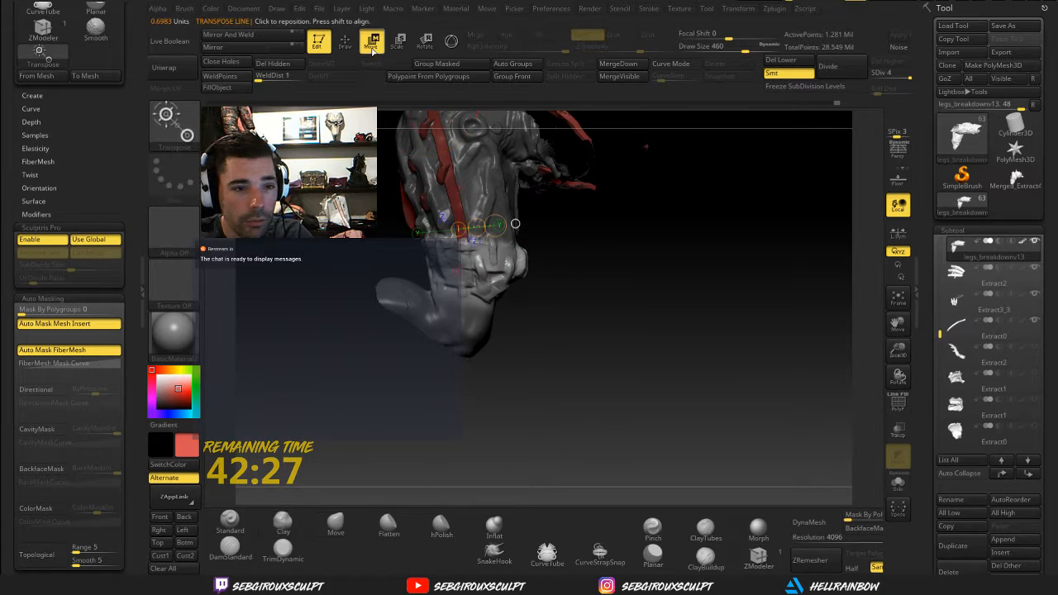
{"action": "mouse_move", "coordinate": [479, 274]}
{"action": "left_mouse_down"}
{"action": "mouse_move", "coordinate": [452, 321]}
{"action": "mouse_move", "coordinate": [399, 326]}
{"action": "mouse_move", "coordinate": [379, 396]}
{"action": "mouse_move", "coordinate": [370, 331]}
{"action": "mouse_move", "coordinate": [381, 331]}
{"action": "mouse_move", "coordinate": [384, 301]}
{"action": "mouse_move", "coordinate": [389, 335]}
{"action": "left_mouse_up"}
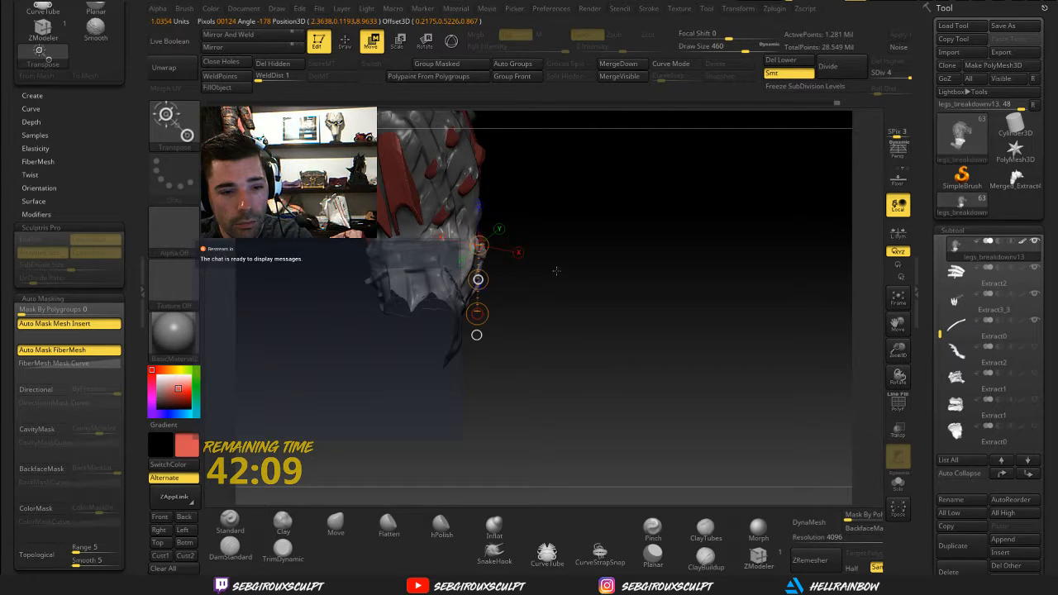
{"action": "mouse_move", "coordinate": [535, 244]}
{"action": "left_mouse_down", "text": "alt"}
{"action": "mouse_move", "coordinate": [557, 229]}
{"action": "mouse_move", "coordinate": [562, 308]}
{"action": "mouse_move", "coordinate": [633, 322]}
{"action": "mouse_move", "coordinate": [703, 254]}
{"action": "mouse_move", "coordinate": [720, 208]}
{"action": "mouse_move", "coordinate": [645, 240]}
{"action": "mouse_move", "coordinate": [657, 195]}
{"action": "mouse_move", "coordinate": [542, 281]}
{"action": "left_mouse_up", "text": "alt"}
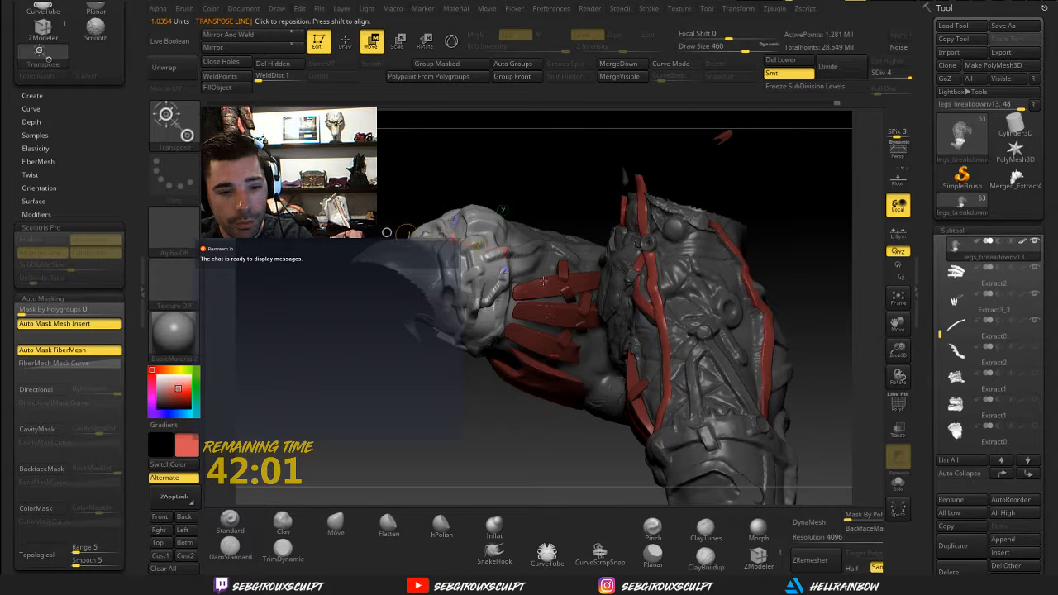
{"action": "left_click_drag", "start_coordinate": [559, 185], "coordinate": [535, 182]}
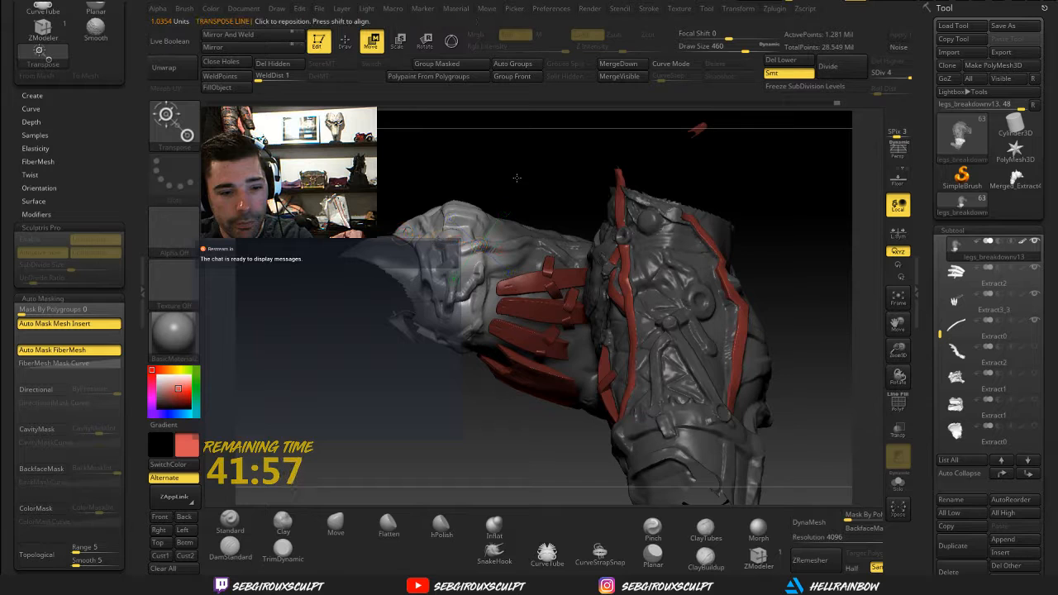
{"action": "left_click_drag", "start_coordinate": [437, 168], "coordinate": [509, 182]}
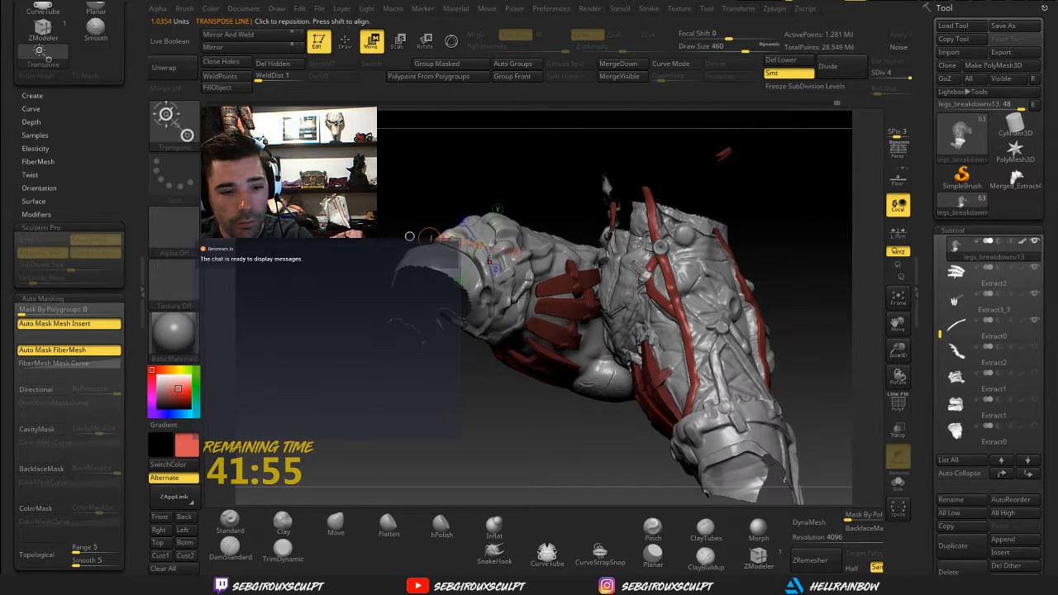
Return to Draw mode with a draw size of 274 and select the red straps subtool Extract3_3 on the lower leg
{"action": "key", "text": "q"}
{"action": "key", "text": "space"}
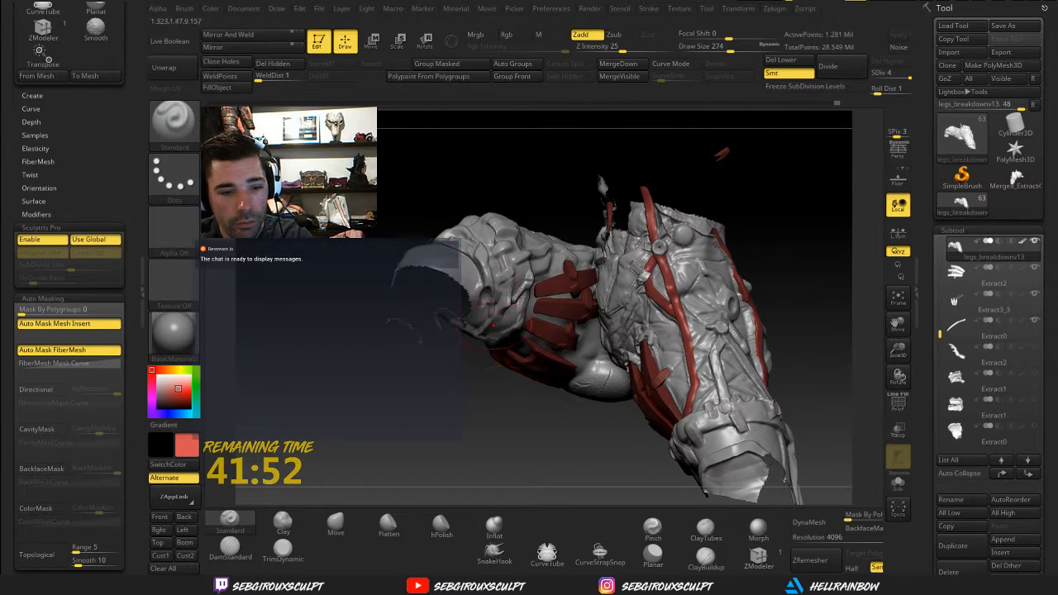
{"action": "left_click_drag", "start_coordinate": [455, 266], "coordinate": [548, 336]}
{"action": "left_click", "coordinate": [544, 332], "text": "alt"}
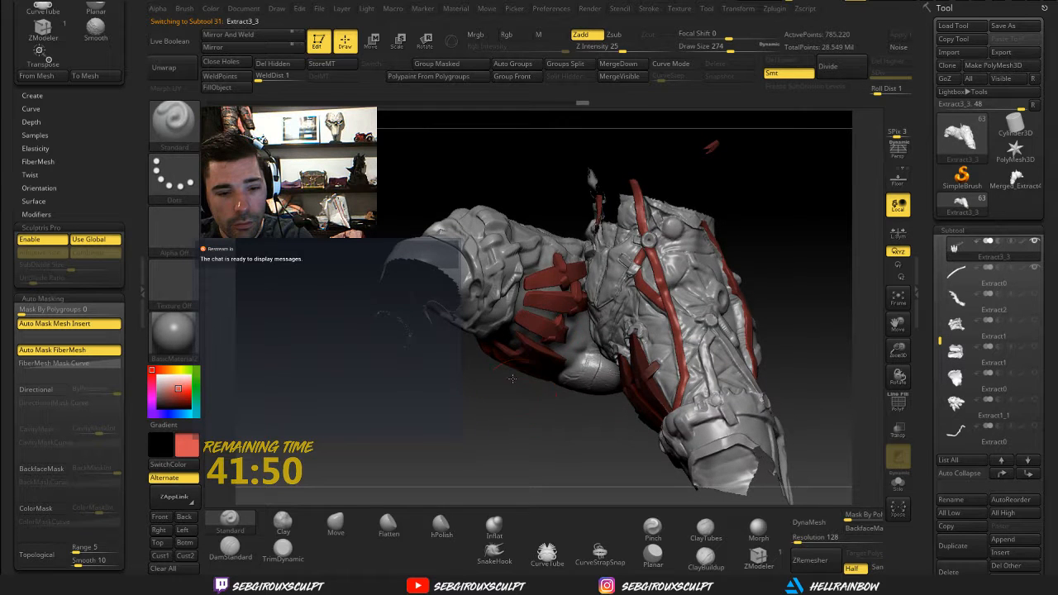
Try moving and rotating the red straps against the lower leg with Move and Rotate transpose lines
{"action": "left_click_drag", "start_coordinate": [500, 197], "coordinate": [431, 118]}
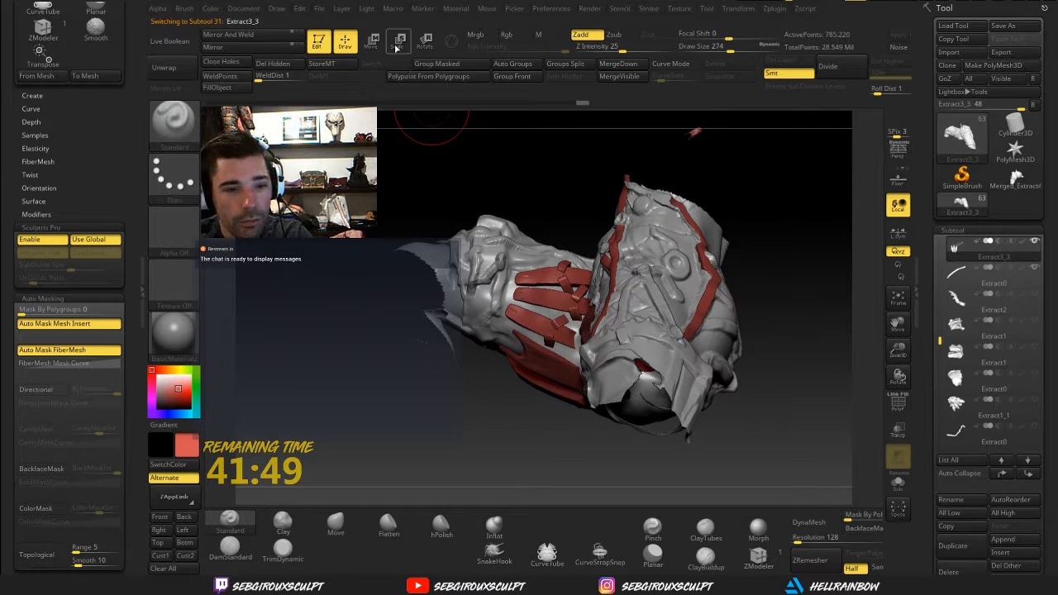
{"action": "key", "text": "w"}
{"action": "left_click_drag", "start_coordinate": [499, 274], "coordinate": [541, 292]}
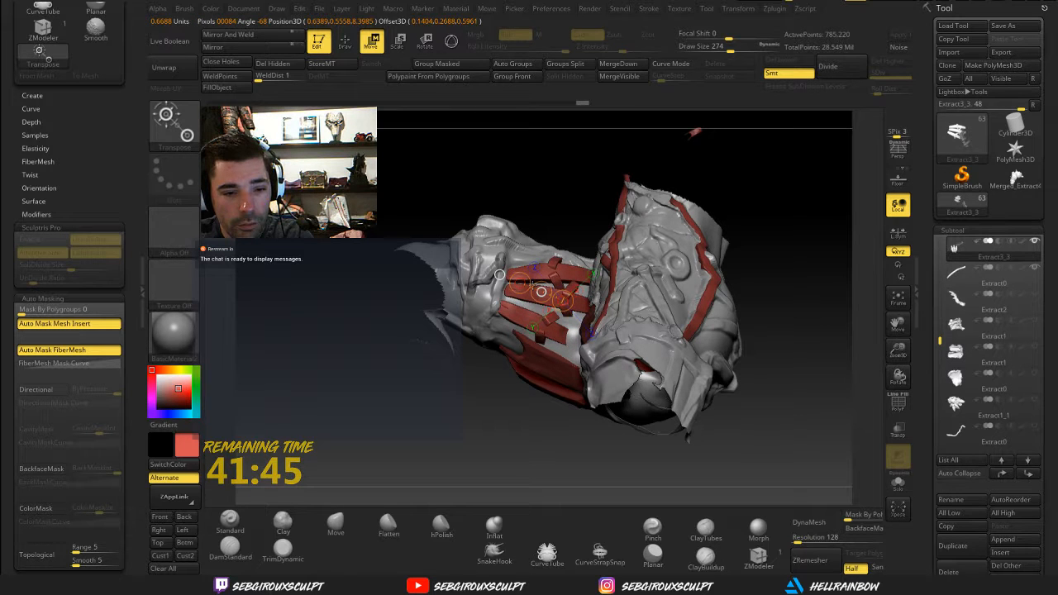
{"action": "left_click_drag", "start_coordinate": [566, 191], "coordinate": [590, 229], "text": "alt"}
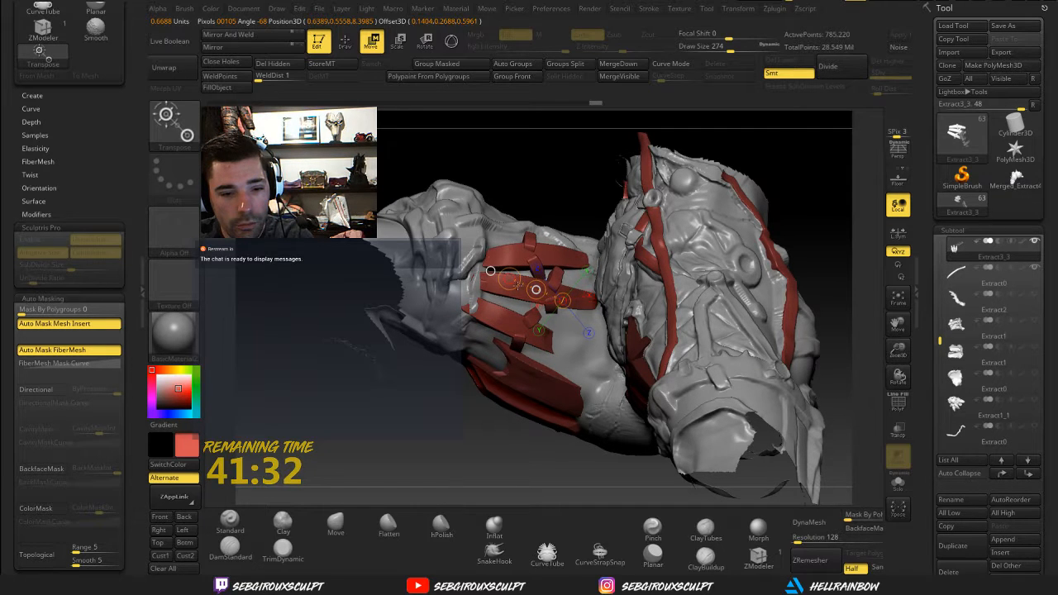
{"action": "left_click_drag", "start_coordinate": [517, 284], "coordinate": [512, 258]}
{"action": "left_click_drag", "start_coordinate": [558, 184], "coordinate": [582, 279]}
{"action": "key", "text": "r"}
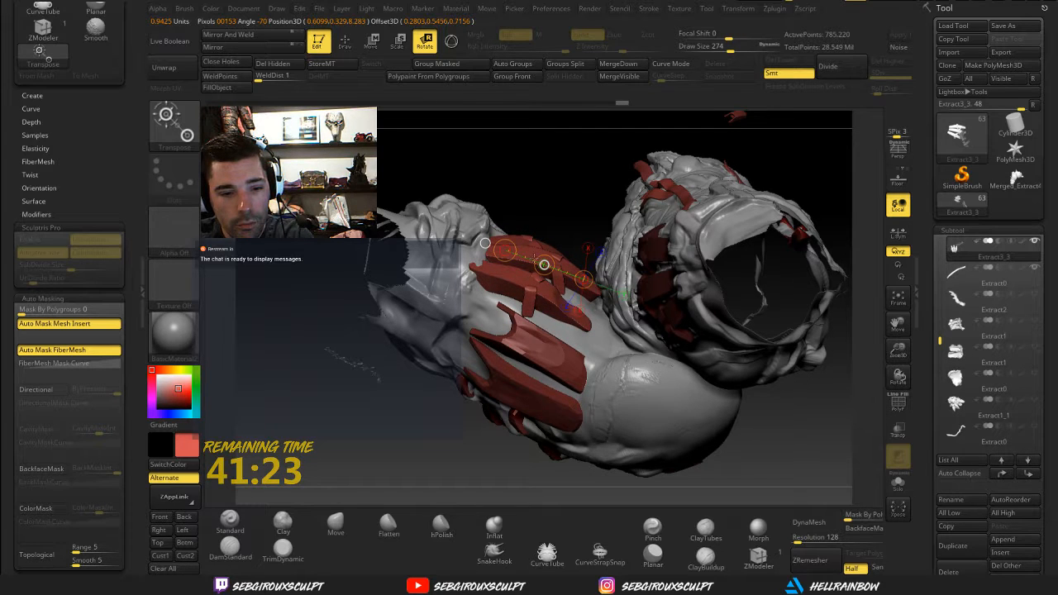
{"action": "left_click_drag", "start_coordinate": [505, 250], "coordinate": [650, 356]}
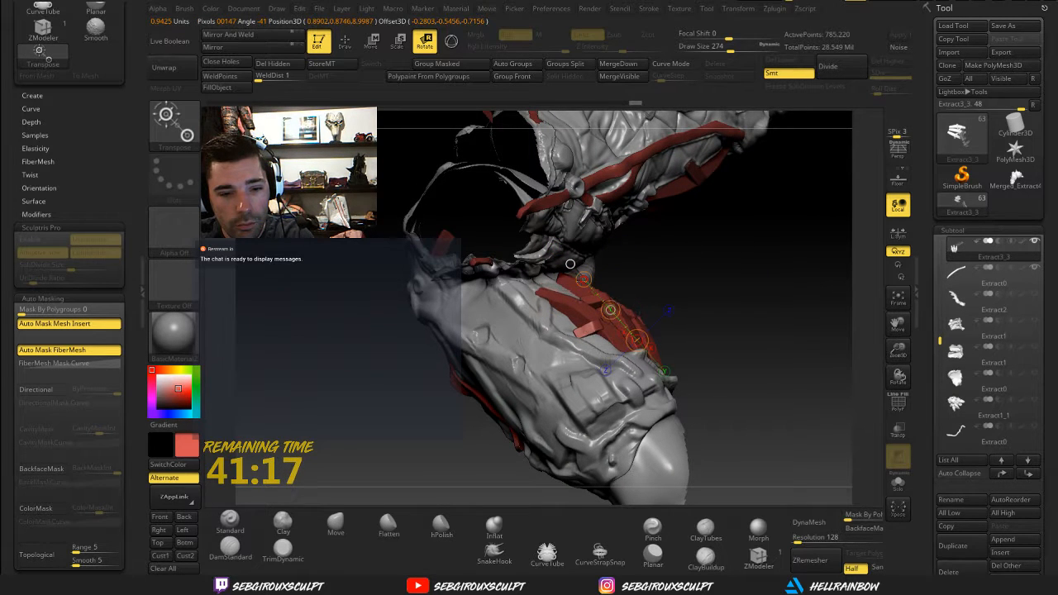
Select the leg mesh, reshape its surface beside the red straps with the Move brush, and switch to the Clay brush
{"action": "mouse_move", "coordinate": [438, 253]}
{"action": "left_mouse_down"}
{"action": "mouse_move", "coordinate": [544, 272]}
{"action": "mouse_move", "coordinate": [581, 300]}
{"action": "mouse_move", "coordinate": [629, 272]}
{"action": "mouse_move", "coordinate": [658, 274]}
{"action": "left_mouse_up"}
{"action": "left_click", "coordinate": [709, 294], "text": "alt"}
{"action": "key", "text": "q"}
{"action": "left_click_drag", "start_coordinate": [588, 272], "coordinate": [633, 261]}
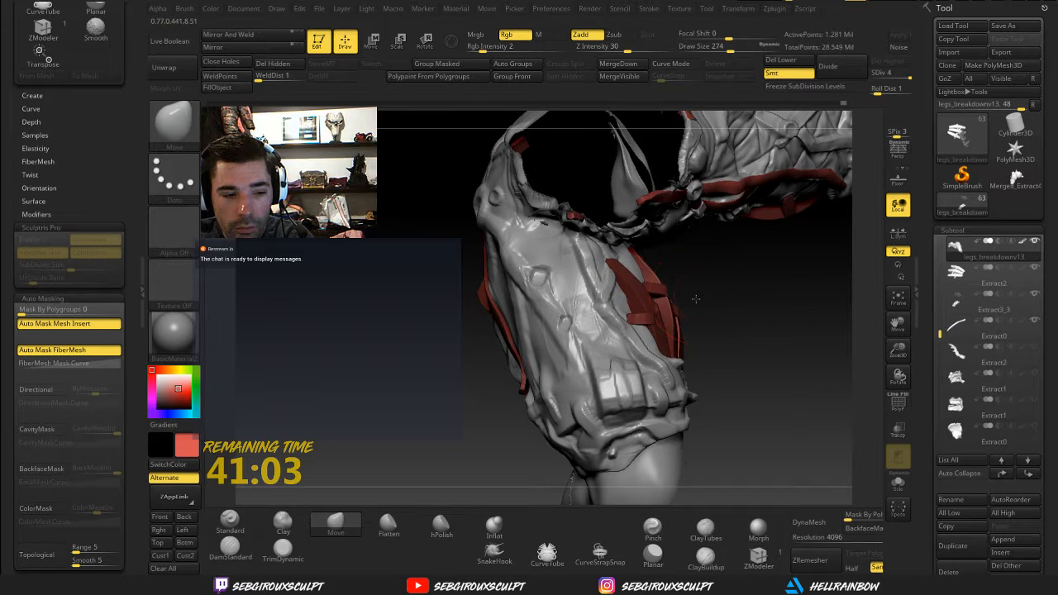
{"action": "left_click_drag", "start_coordinate": [695, 299], "coordinate": [645, 293]}
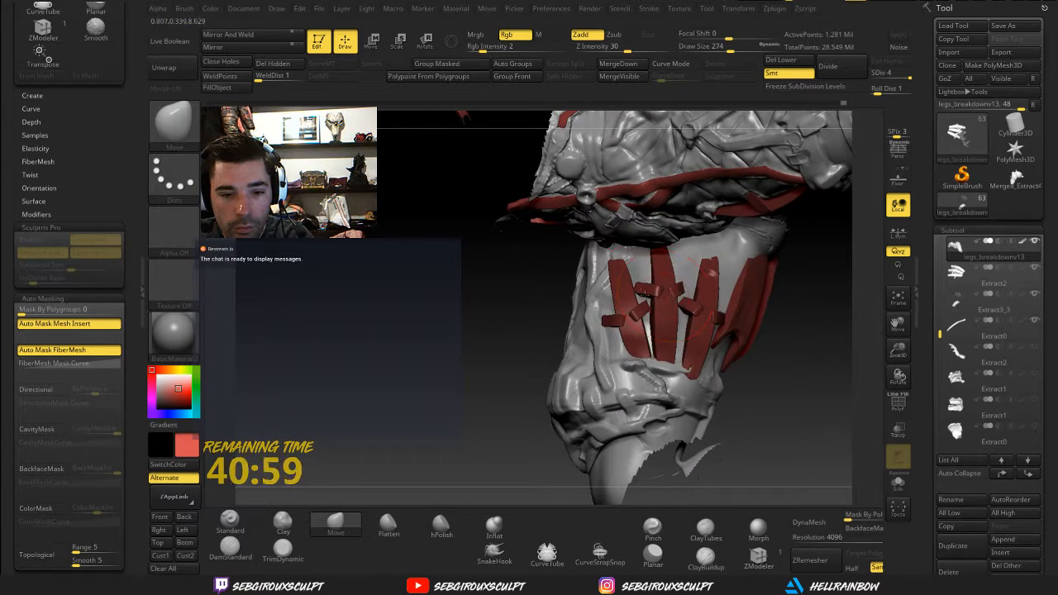
{"action": "key", "text": "b"}
{"action": "key", "text": "c"}
{"action": "key", "text": "l"}
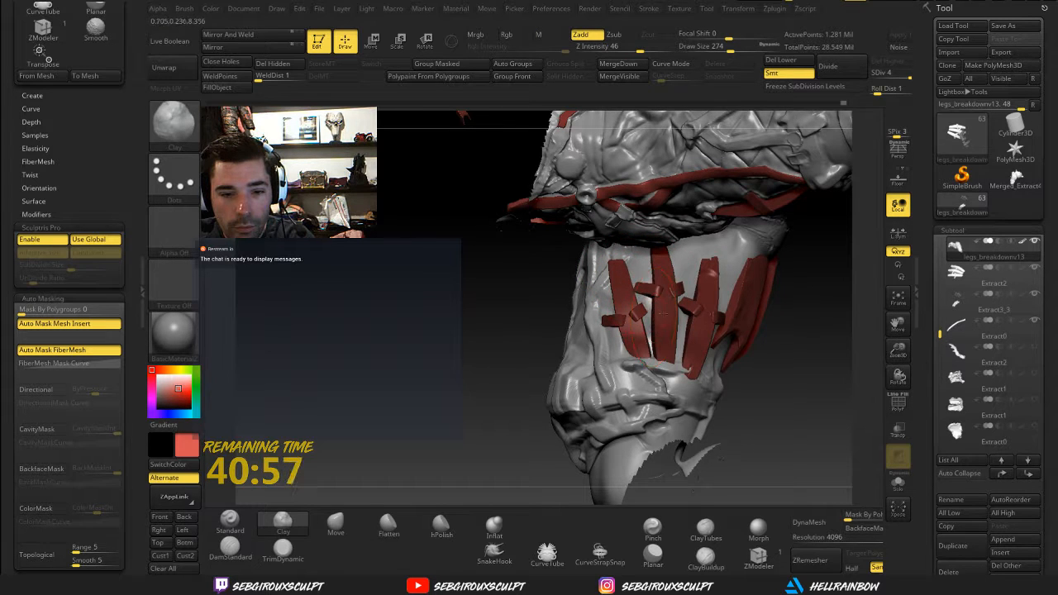
{"action": "left_click_drag", "start_coordinate": [784, 352], "coordinate": [652, 338]}
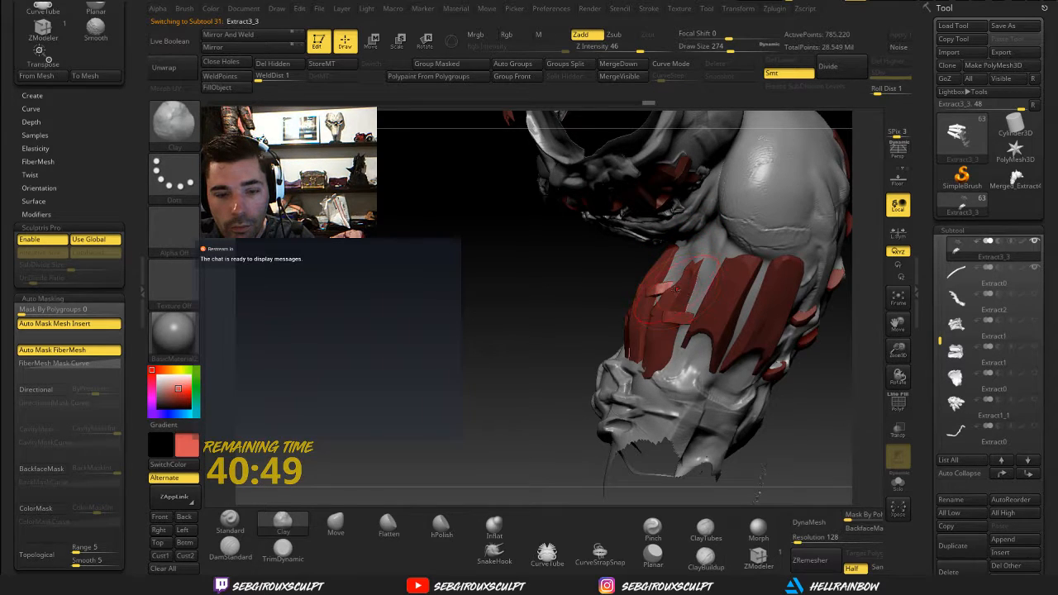
Try reshaping the red straps with the Move brush at draw size 187, then switch back to the Clay brush
{"action": "key", "text": "b"}
{"action": "key", "text": "m"}
{"action": "key", "text": "v"}
{"action": "key", "text": "space"}
{"action": "left_click_drag", "start_coordinate": [587, 281], "coordinate": [682, 283]}
{"action": "key", "text": "b"}
{"action": "key", "text": "c"}
{"action": "key", "text": "l"}
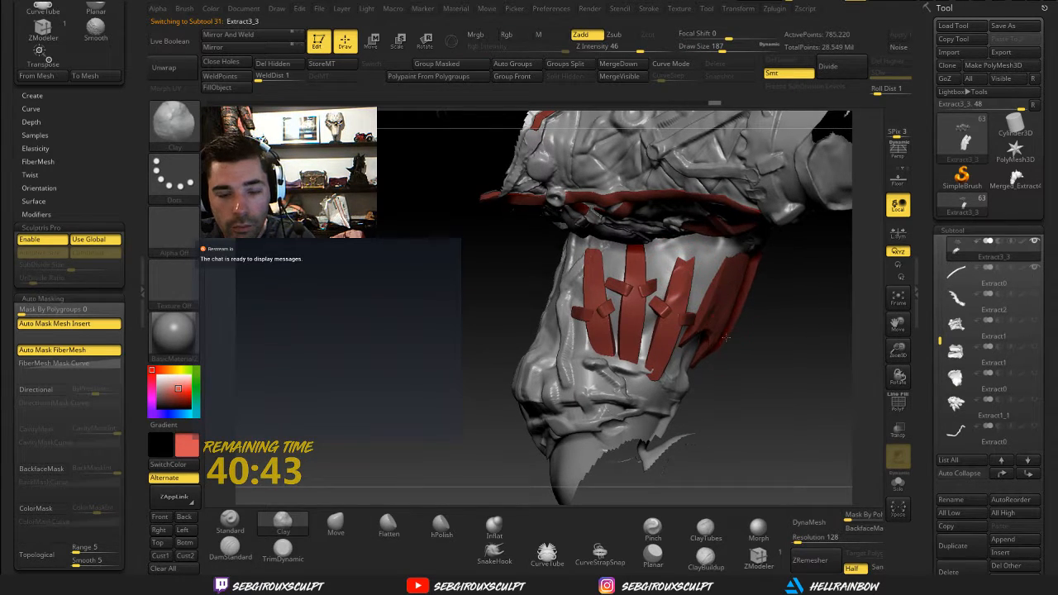
Step the red straps back to an earlier state in the undo history
{"action": "left_click_drag", "start_coordinate": [747, 351], "coordinate": [587, 104]}
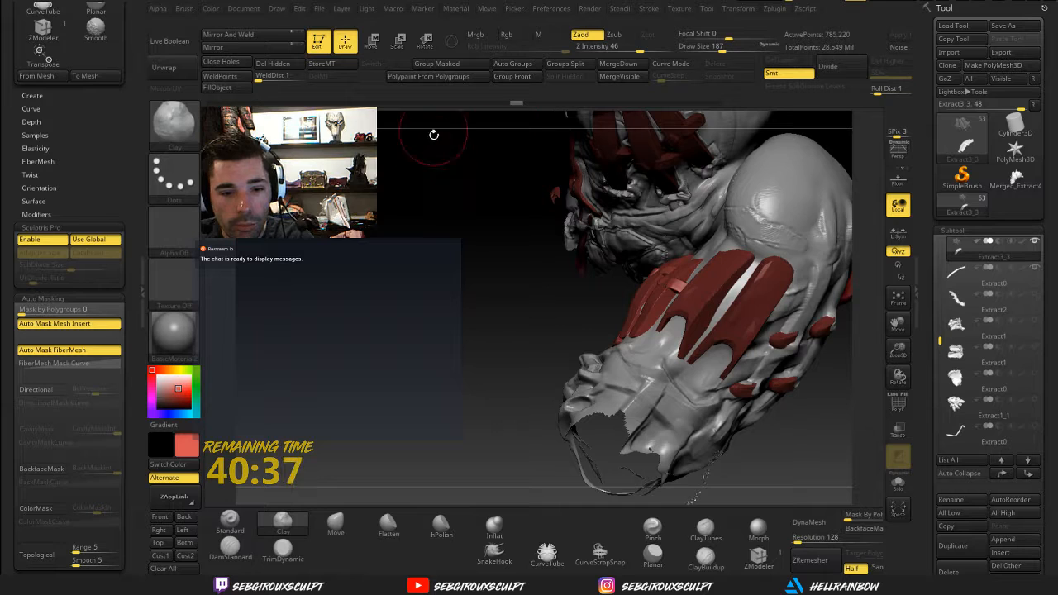
{"action": "left_click_drag", "start_coordinate": [448, 220], "coordinate": [402, 108]}
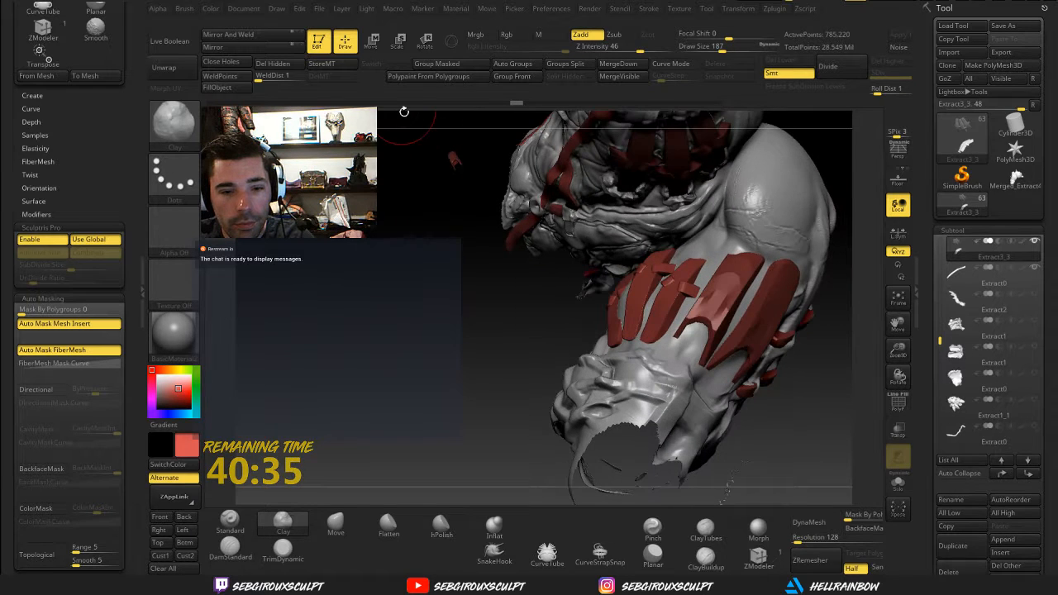
{"action": "left_click", "coordinate": [396, 104]}
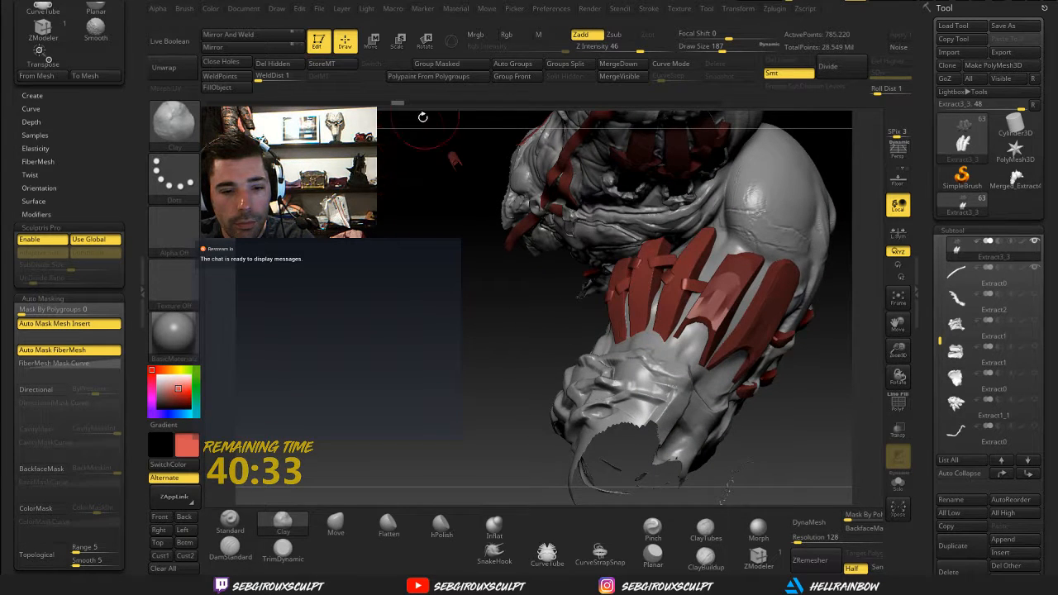
Place a transpose line along the red straps, rotate them toward the leg surface, and shift them lower toward the ankle
{"action": "key", "text": "w"}
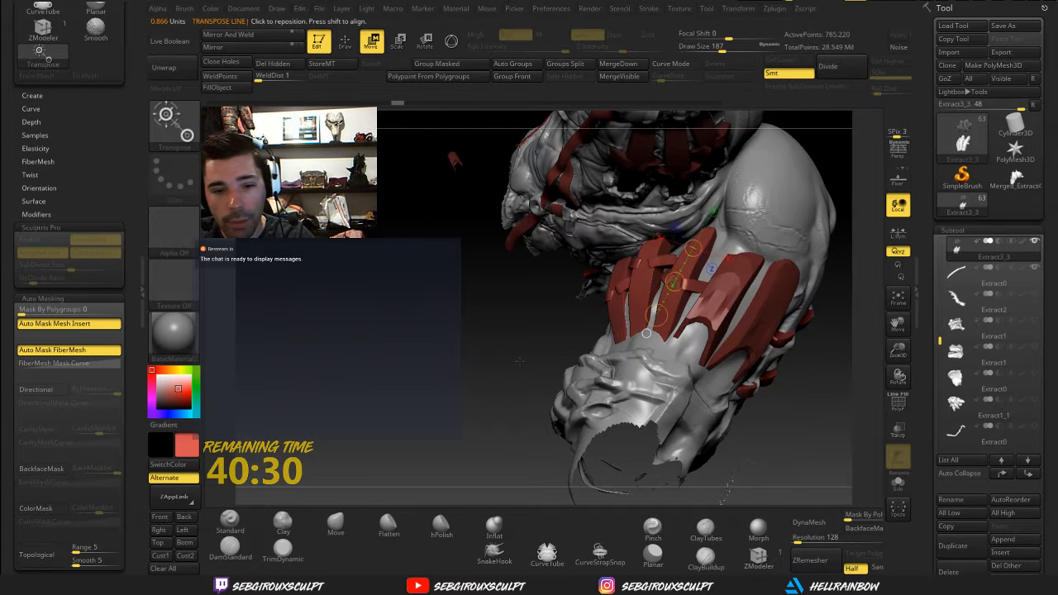
{"action": "left_click_drag", "start_coordinate": [649, 249], "coordinate": [637, 333]}
{"action": "key", "text": "r"}
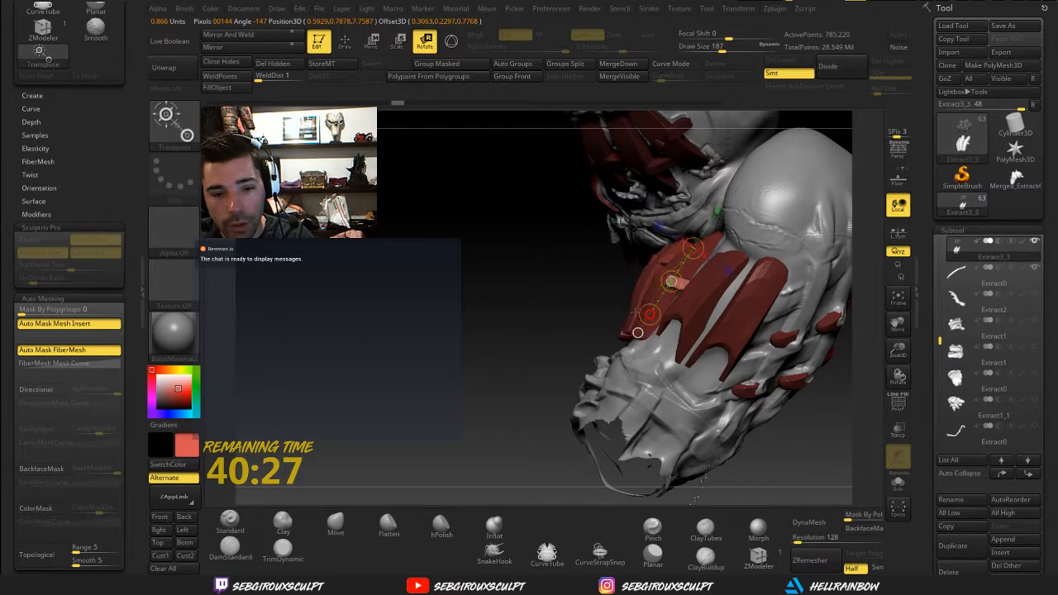
{"action": "left_click", "coordinate": [649, 314]}
{"action": "left_click", "coordinate": [699, 328]}
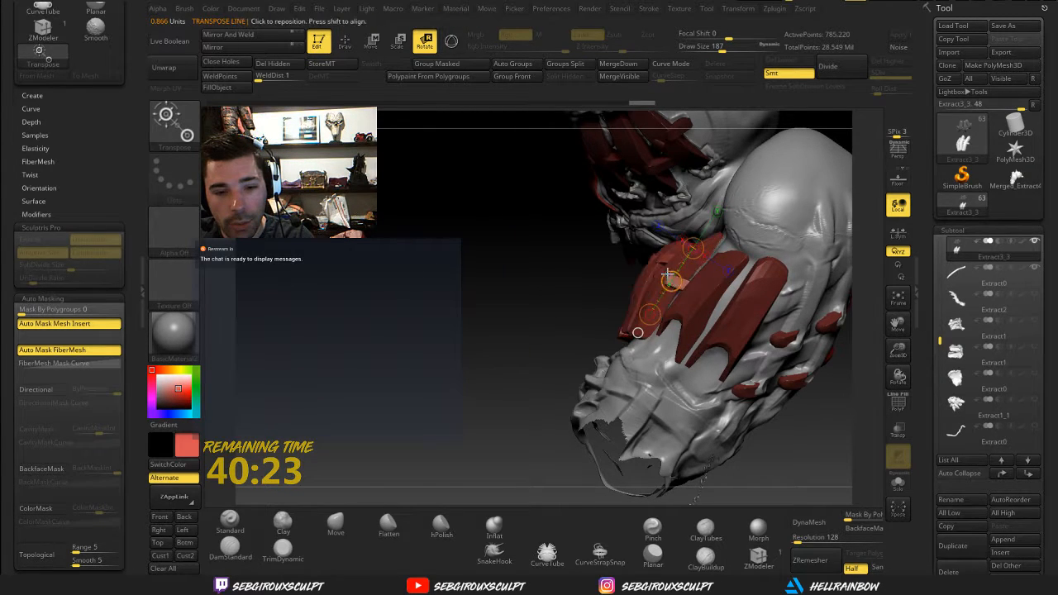
{"action": "key", "text": "w"}
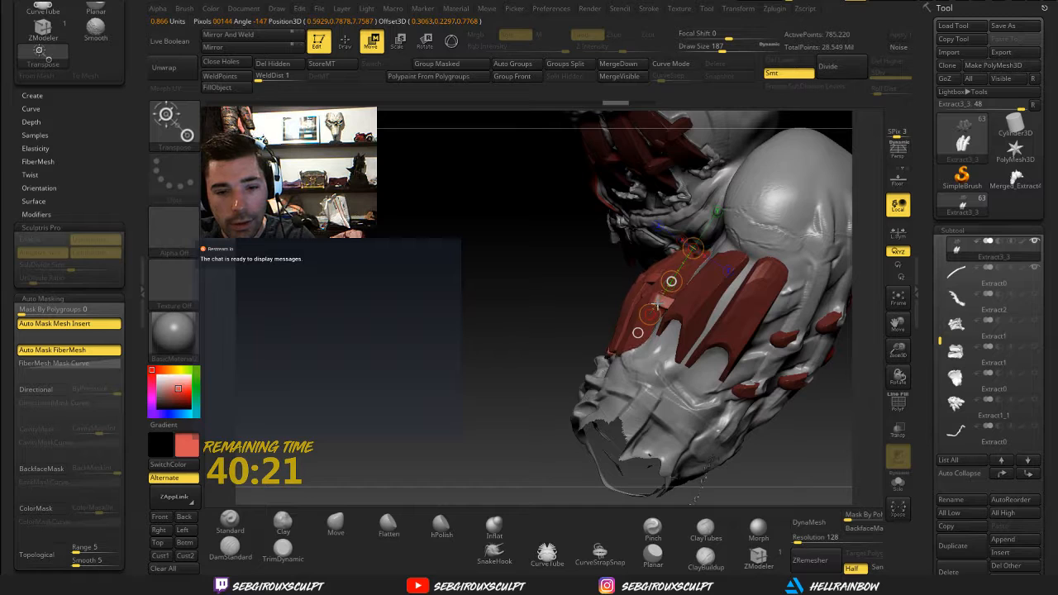
Realign the transpose line along the middle red strap and rotate the straps to follow the leg's slope
{"action": "mouse_move", "coordinate": [545, 292]}
{"action": "left_mouse_down"}
{"action": "mouse_move", "coordinate": [588, 325]}
{"action": "mouse_move", "coordinate": [635, 266]}
{"action": "left_mouse_up"}
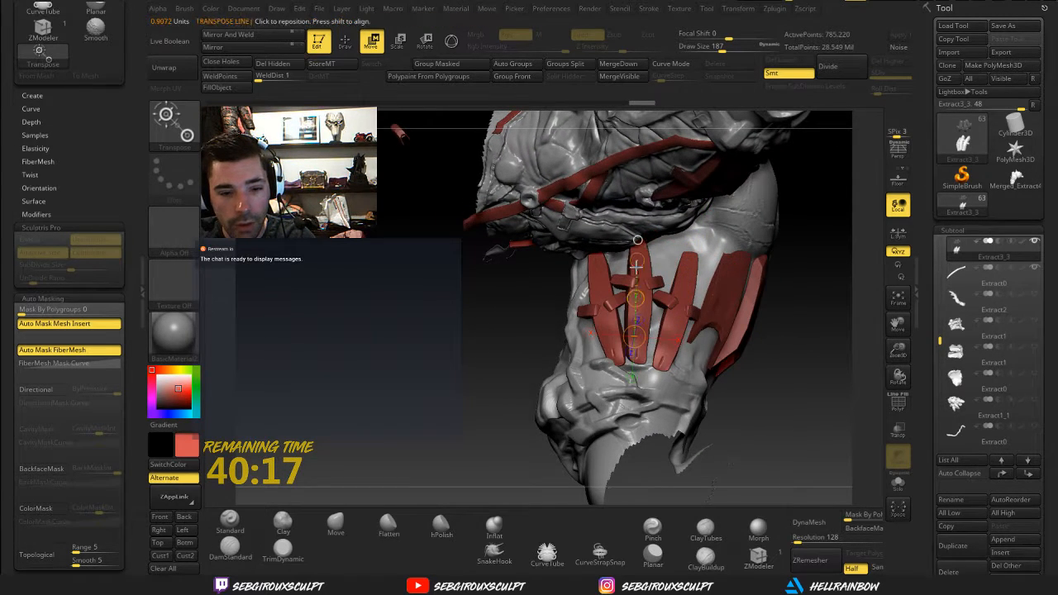
{"action": "key", "text": "r"}
{"action": "mouse_move", "coordinate": [741, 352]}
{"action": "left_mouse_down"}
{"action": "mouse_move", "coordinate": [698, 275]}
{"action": "mouse_move", "coordinate": [686, 275]}
{"action": "left_mouse_up"}
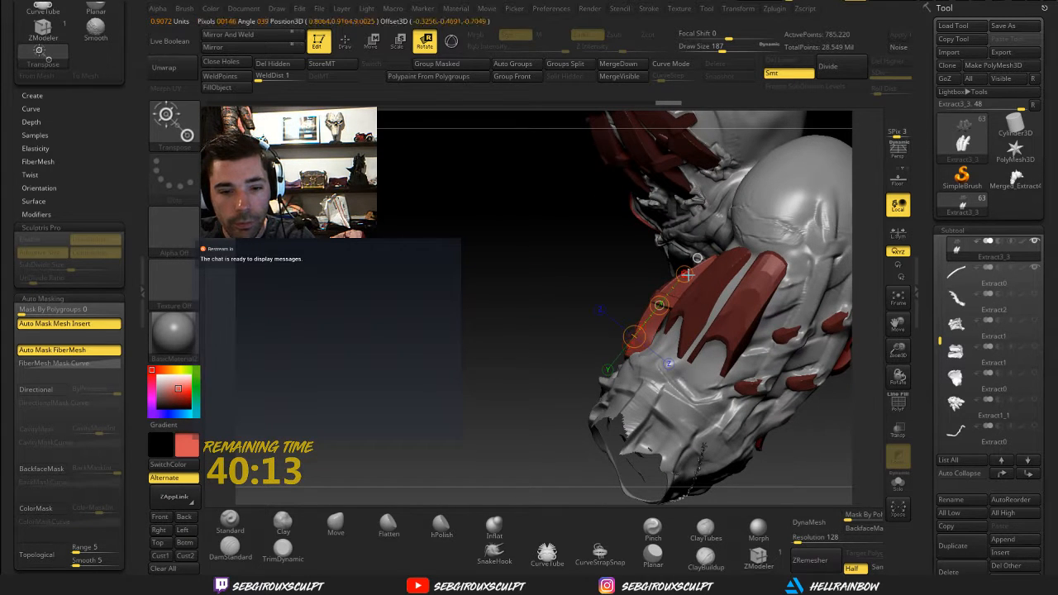
{"action": "key", "text": "w"}
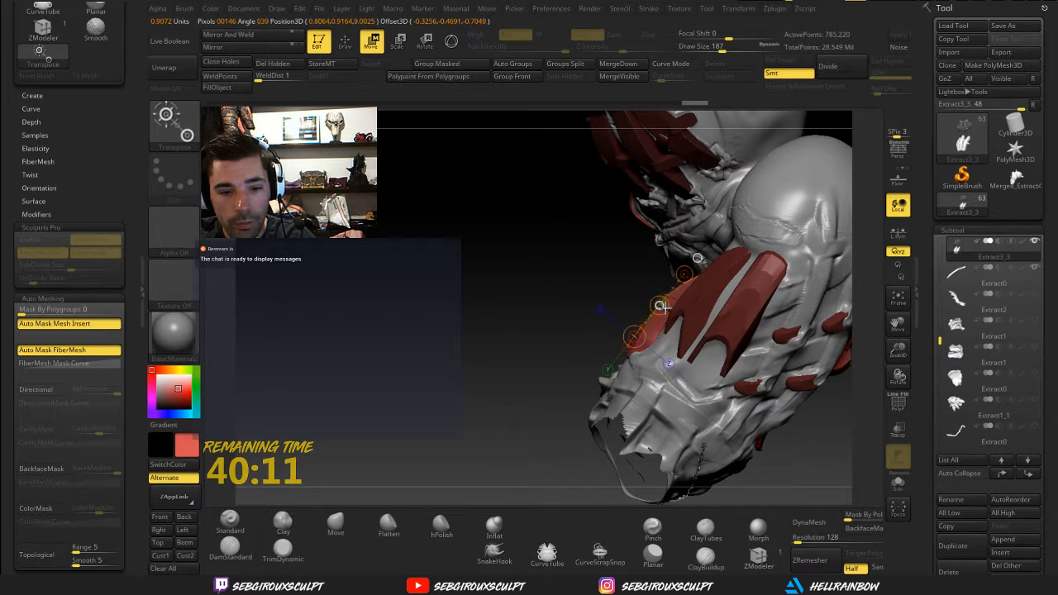
Select the large red plates, show their polygon wireframe, and crease their edges with a crease tolerance of 45
{"action": "mouse_move", "coordinate": [590, 302]}
{"action": "left_mouse_down"}
{"action": "mouse_move", "coordinate": [537, 246]}
{"action": "mouse_move", "coordinate": [571, 295]}
{"action": "mouse_move", "coordinate": [741, 347]}
{"action": "mouse_move", "coordinate": [760, 369]}
{"action": "mouse_move", "coordinate": [768, 280]}
{"action": "mouse_move", "coordinate": [796, 325]}
{"action": "mouse_move", "coordinate": [805, 377]}
{"action": "mouse_move", "coordinate": [754, 380]}
{"action": "mouse_move", "coordinate": [745, 415]}
{"action": "mouse_move", "coordinate": [746, 383]}
{"action": "left_mouse_up"}
{"action": "left_click", "coordinate": [756, 389], "text": "alt"}
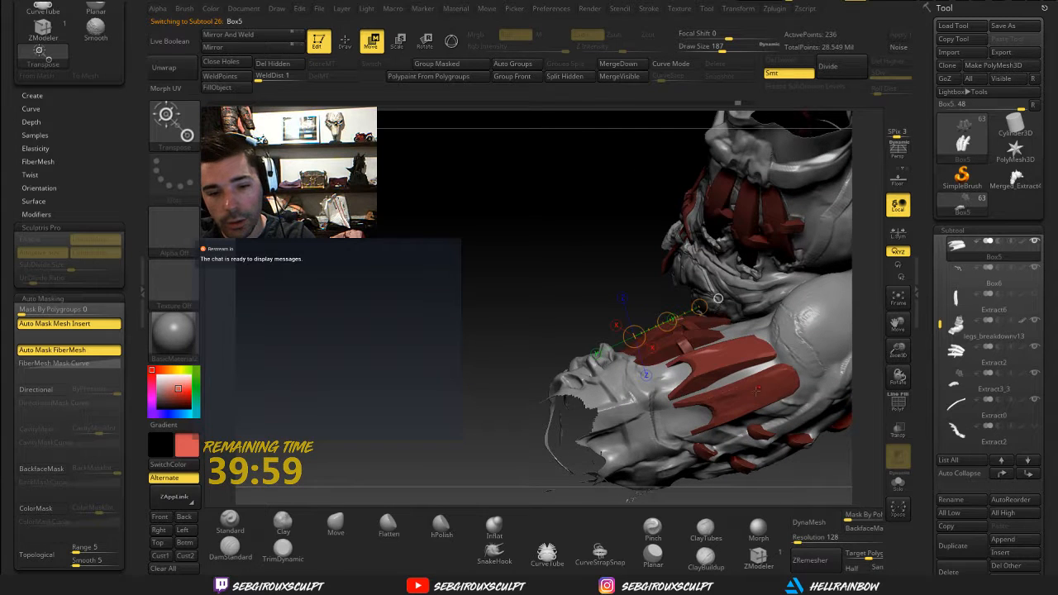
{"action": "left_click_drag", "start_coordinate": [568, 332], "coordinate": [930, 480], "text": "alt"}
{"action": "left_click", "coordinate": [907, 409]}
{"action": "left_click_drag", "start_coordinate": [884, 425], "coordinate": [723, 400], "text": "alt"}
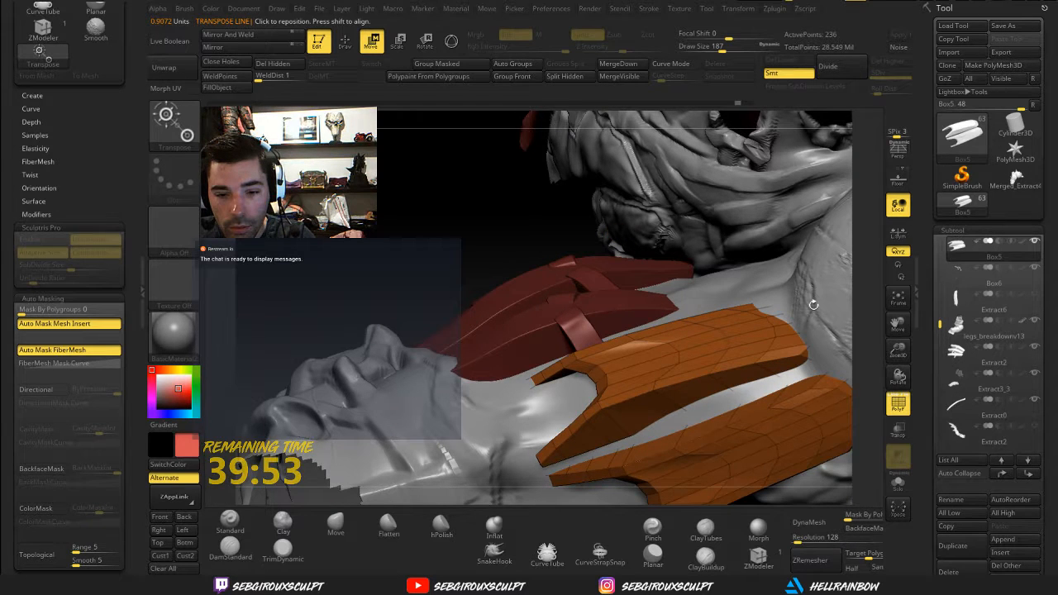
{"action": "left_click_drag", "start_coordinate": [813, 305], "coordinate": [777, 264]}
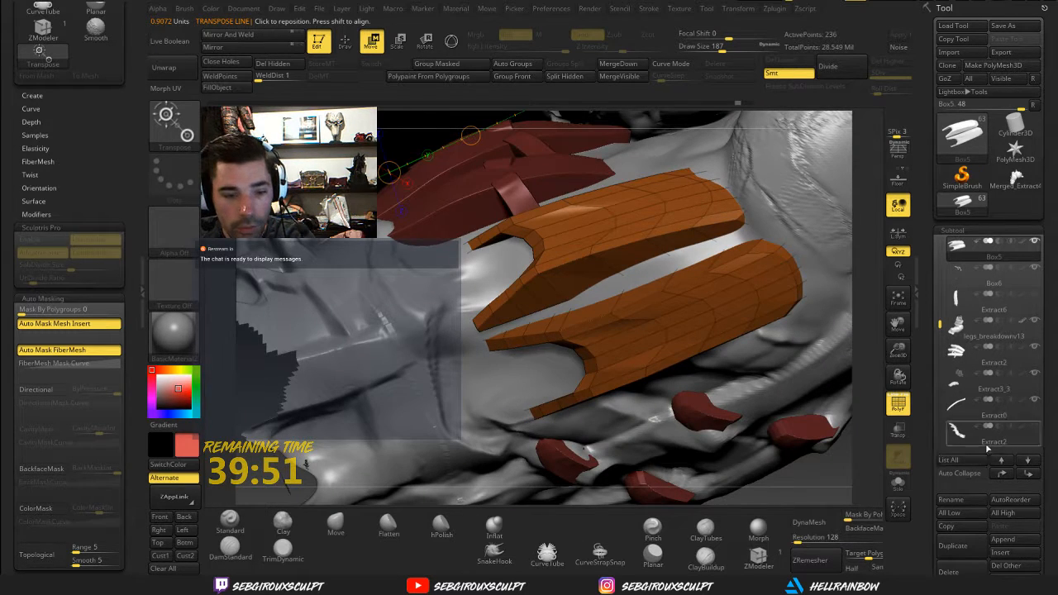
{"action": "scroll", "coordinate": [1055, 522], "scroll_direction": "down", "scroll_amount": 10}
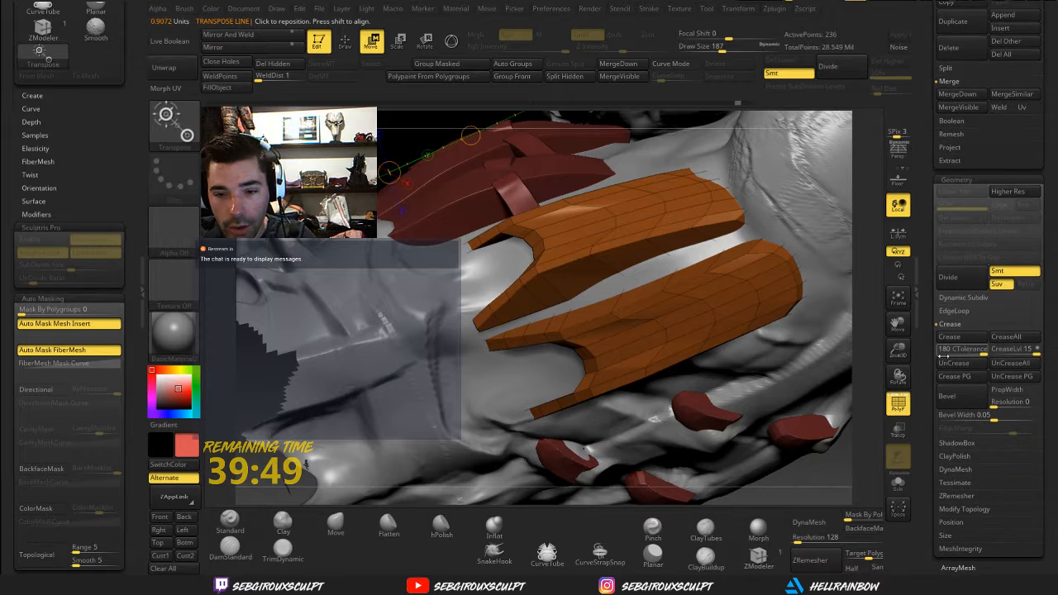
{"action": "left_click", "coordinate": [959, 351]}
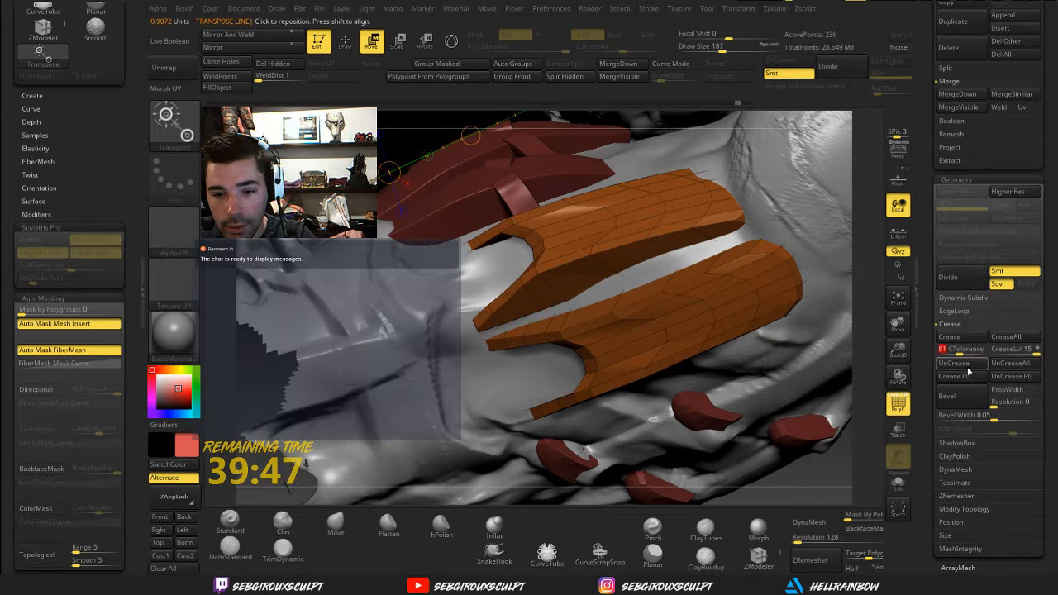
{"action": "type", "text": "45"}
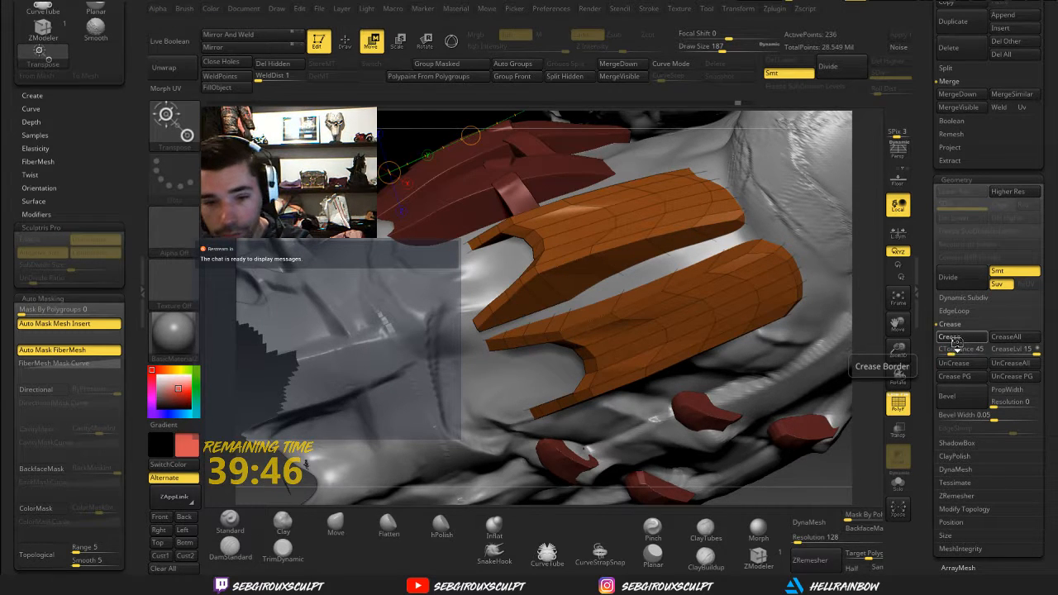
{"action": "left_click", "coordinate": [951, 338]}
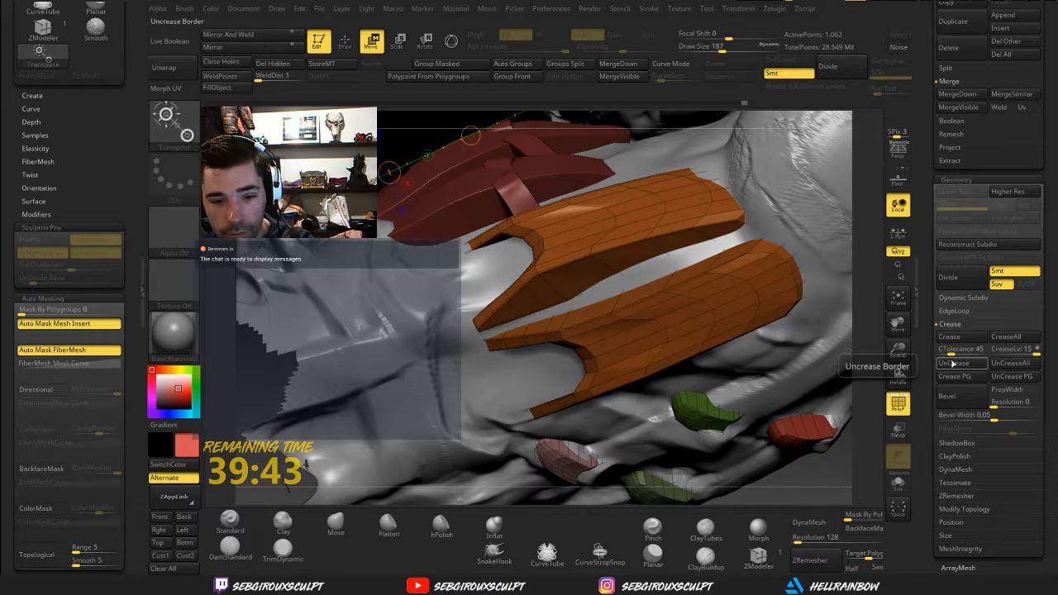
Hide the two large plates so only the small spikes show, and split the hidden geometry into its own subtool
{"action": "left_click_drag", "start_coordinate": [898, 378], "coordinate": [870, 401]}
{"action": "key", "text": "q"}
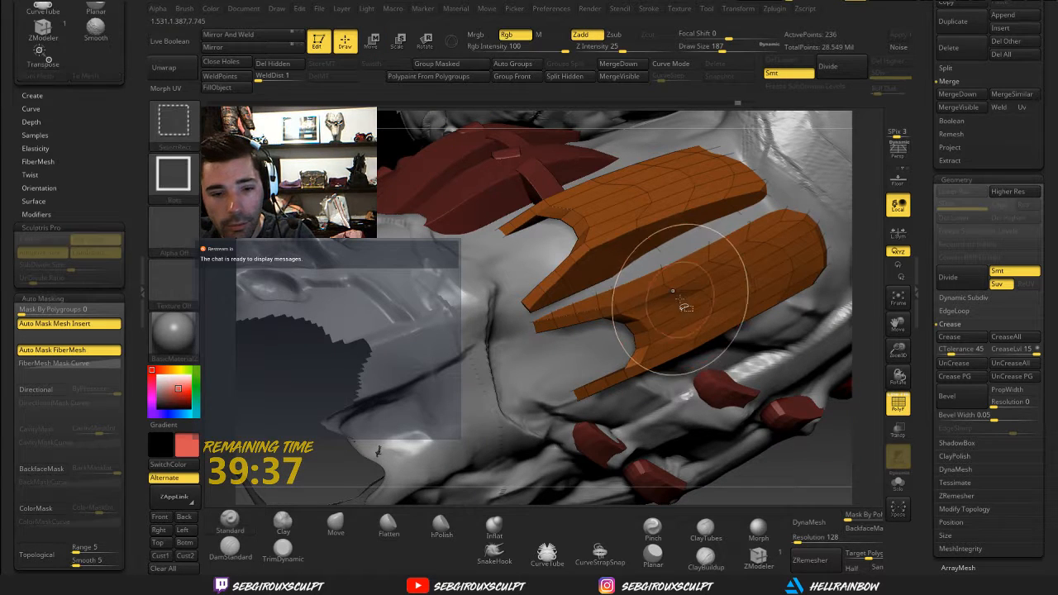
{"action": "left_click", "coordinate": [684, 303], "text": "ctrl+shift"}
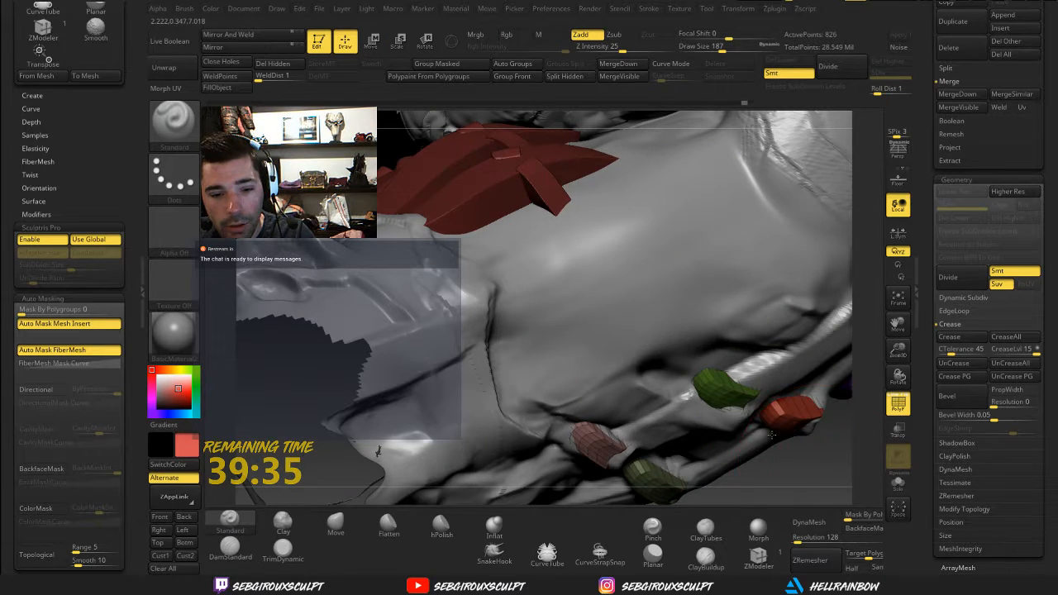
{"action": "right_click_drag", "start_coordinate": [771, 434], "coordinate": [585, 256], "text": "ctrl"}
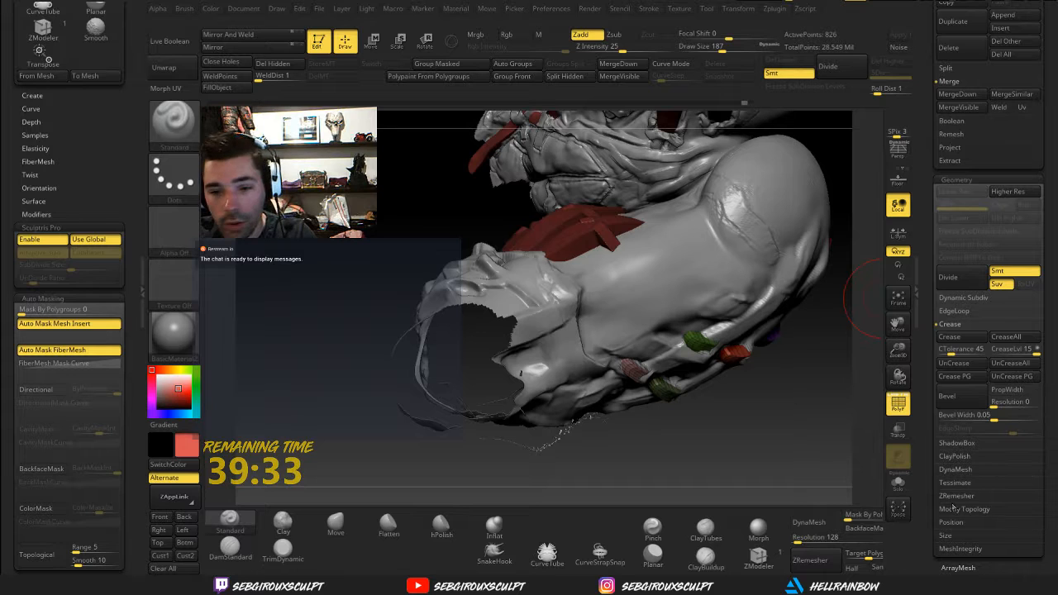
{"action": "left_click", "coordinate": [946, 68]}
{"action": "left_click", "coordinate": [972, 82]}
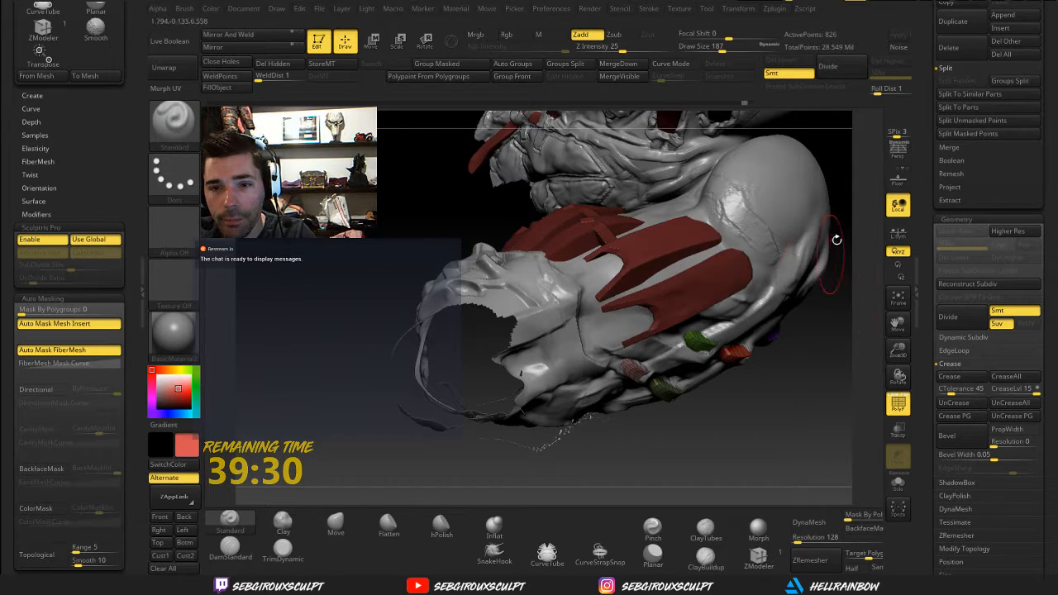
Select the split-off plates and set their crease tolerance to 12 and crease level to 3
{"action": "left_click", "coordinate": [668, 317], "text": "alt"}
{"action": "right_click_drag", "start_coordinate": [720, 385], "coordinate": [845, 366]}
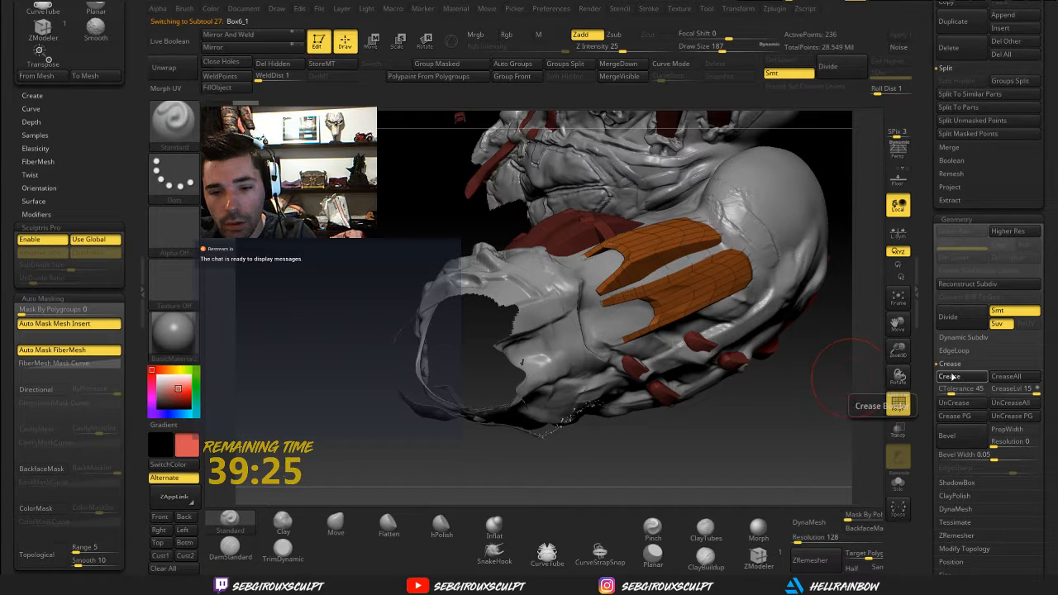
{"action": "right_click_drag", "start_coordinate": [789, 410], "coordinate": [825, 456], "text": "ctrl"}
{"action": "left_click", "coordinate": [943, 389]}
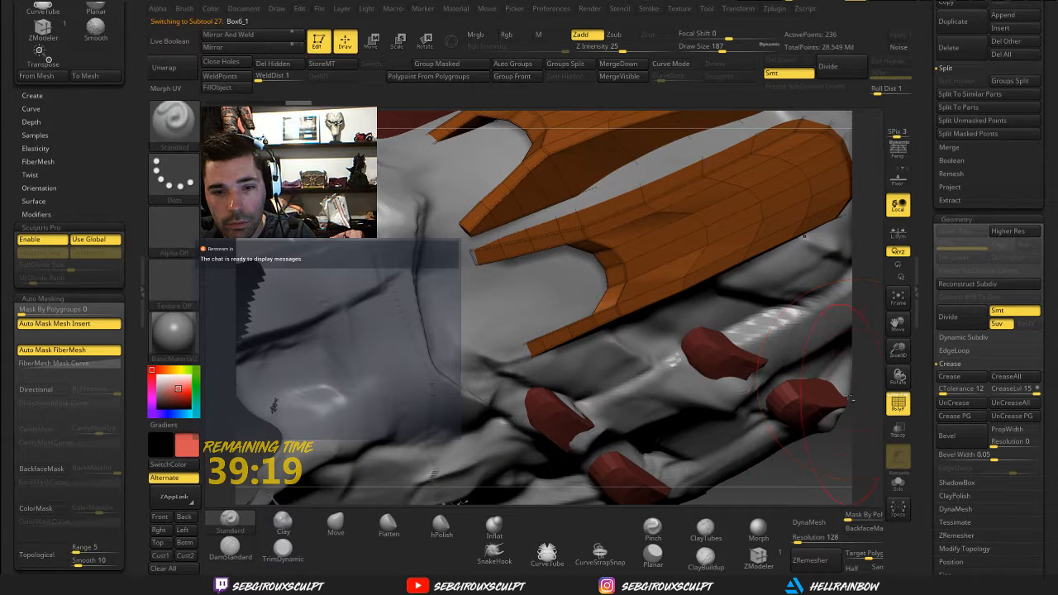
{"action": "mouse_move", "coordinate": [826, 439]}
{"action": "right_mouse_down"}
{"action": "mouse_move", "coordinate": [850, 447]}
{"action": "mouse_move", "coordinate": [859, 310]}
{"action": "right_mouse_up"}
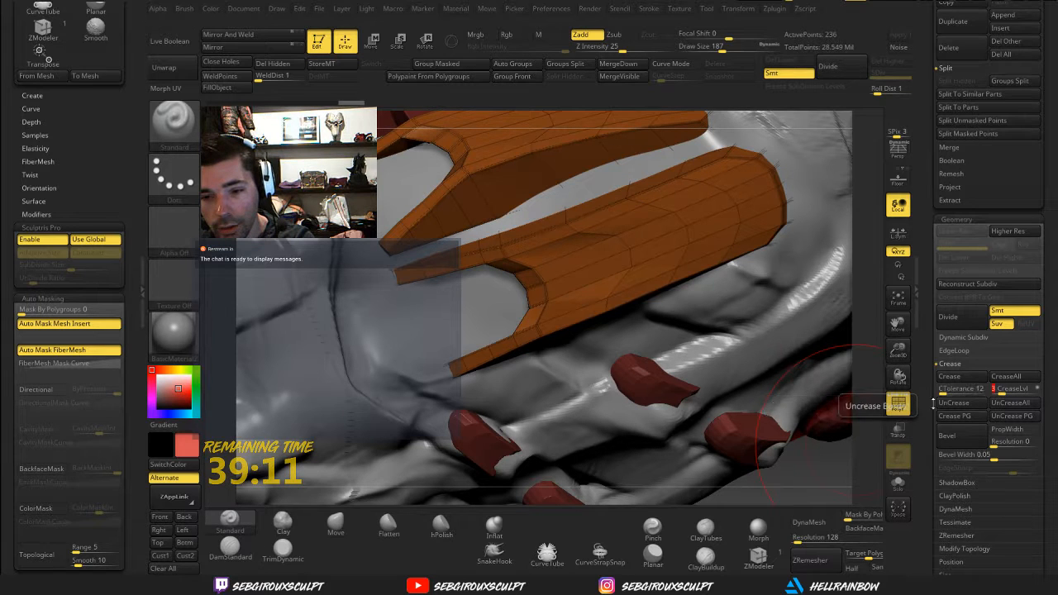
Try subdividing the plates up to level 5, then step back to level 2
{"action": "left_click", "coordinate": [832, 69]}
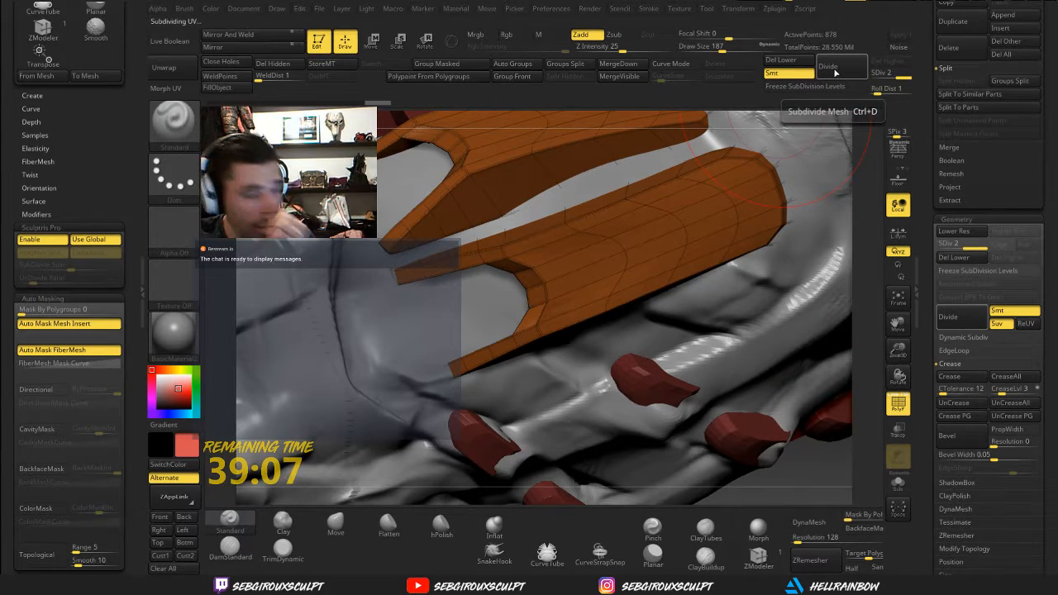
{"action": "left_click", "coordinate": [838, 70]}
{"action": "left_click", "coordinate": [840, 69]}
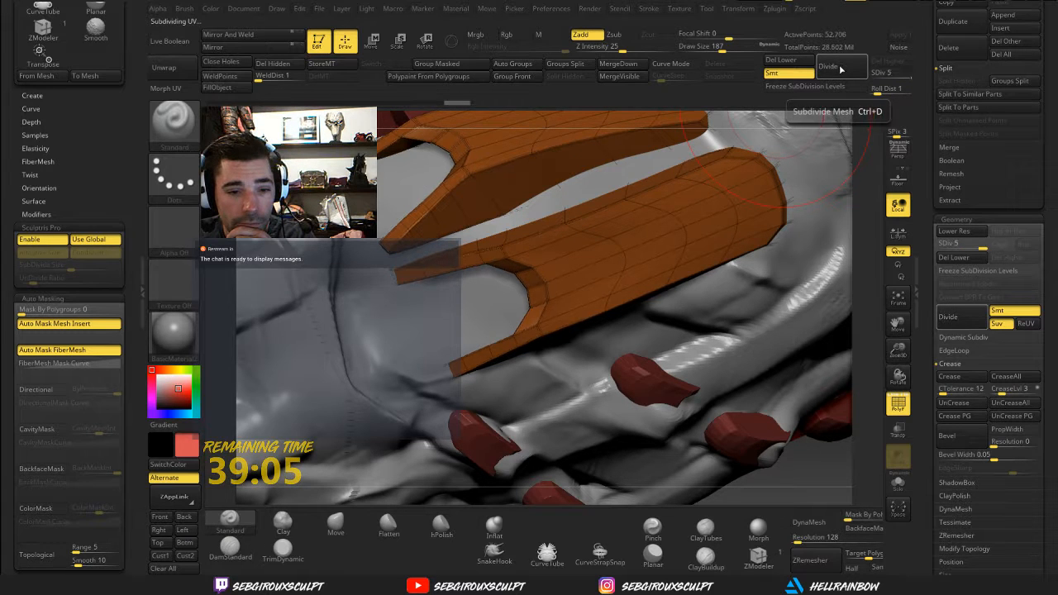
{"action": "key", "text": "shift+d"}
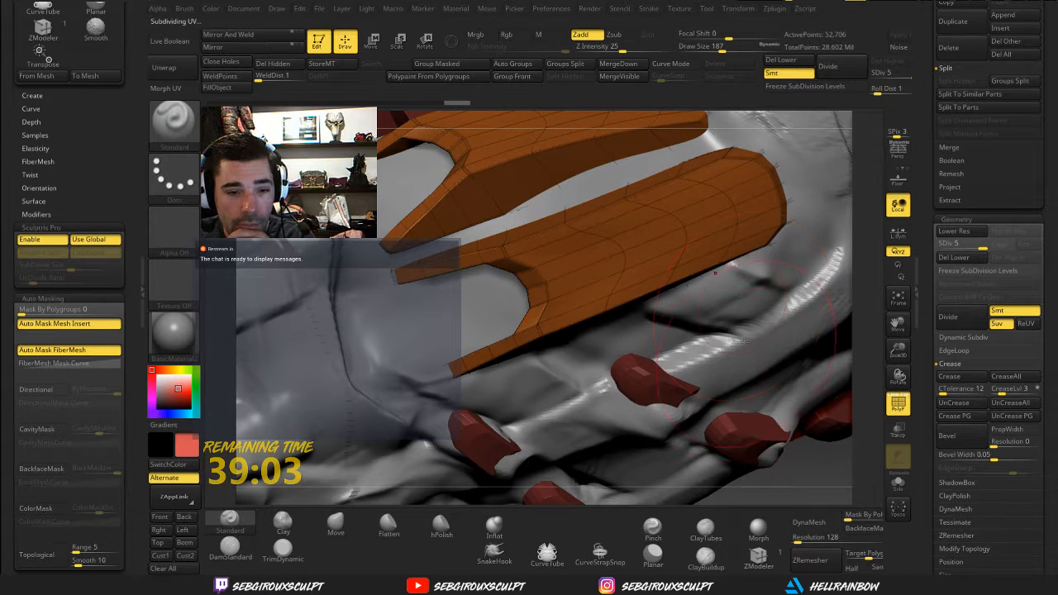
{"action": "key", "text": "shift+d"}
{"action": "key", "text": "shift+d"}
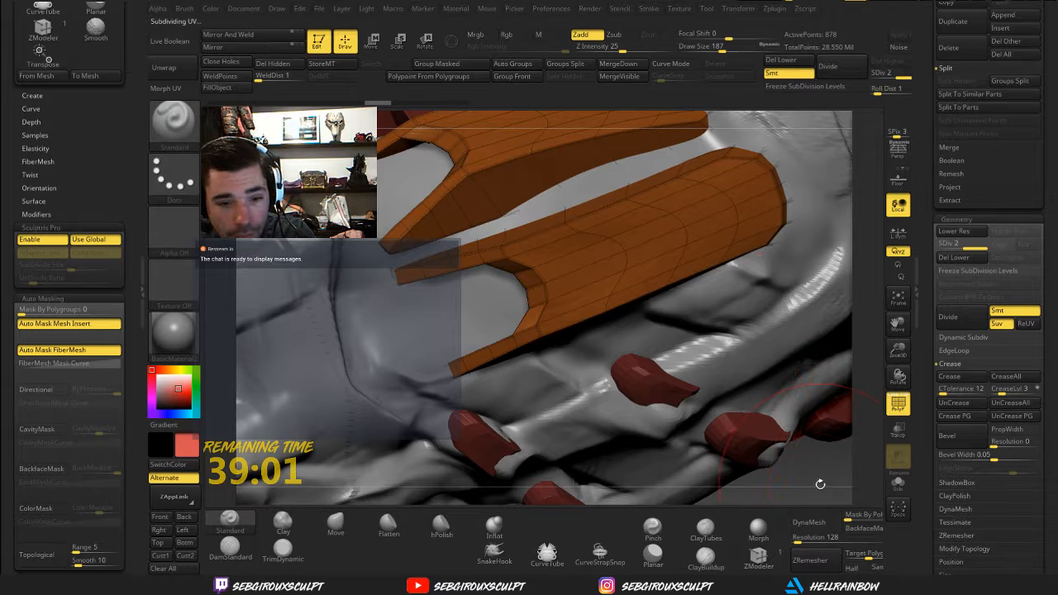
Set the draw size to 44 and return the plates to their undivided mesh
{"action": "right_click_drag", "start_coordinate": [621, 326], "coordinate": [620, 408], "text": "alt"}
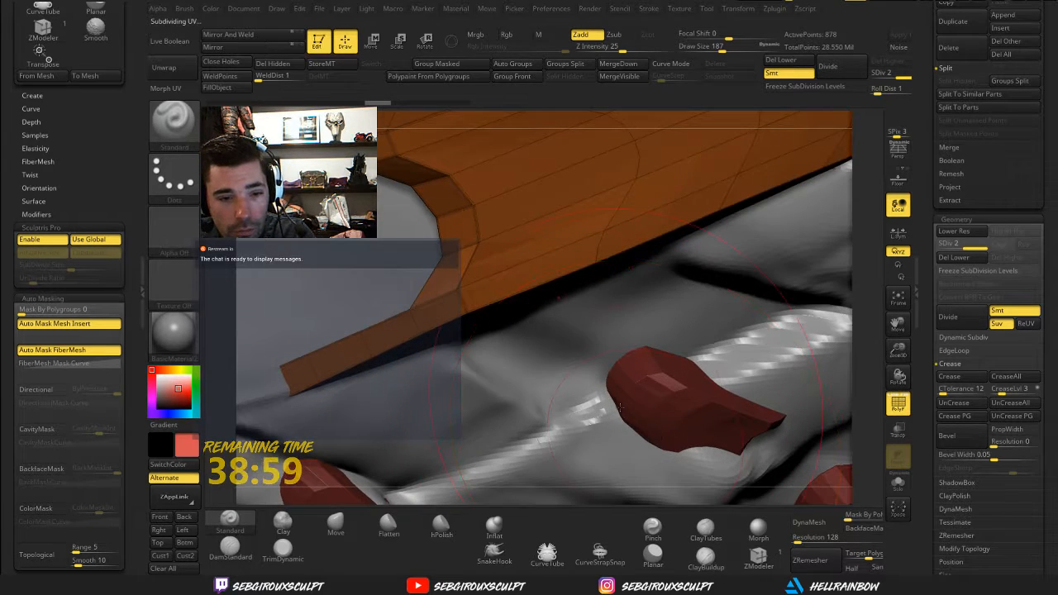
{"action": "right_click_drag", "start_coordinate": [885, 363], "coordinate": [546, 267]}
{"action": "key", "text": "space"}
{"action": "left_click_drag", "start_coordinate": [568, 269], "coordinate": [547, 270]}
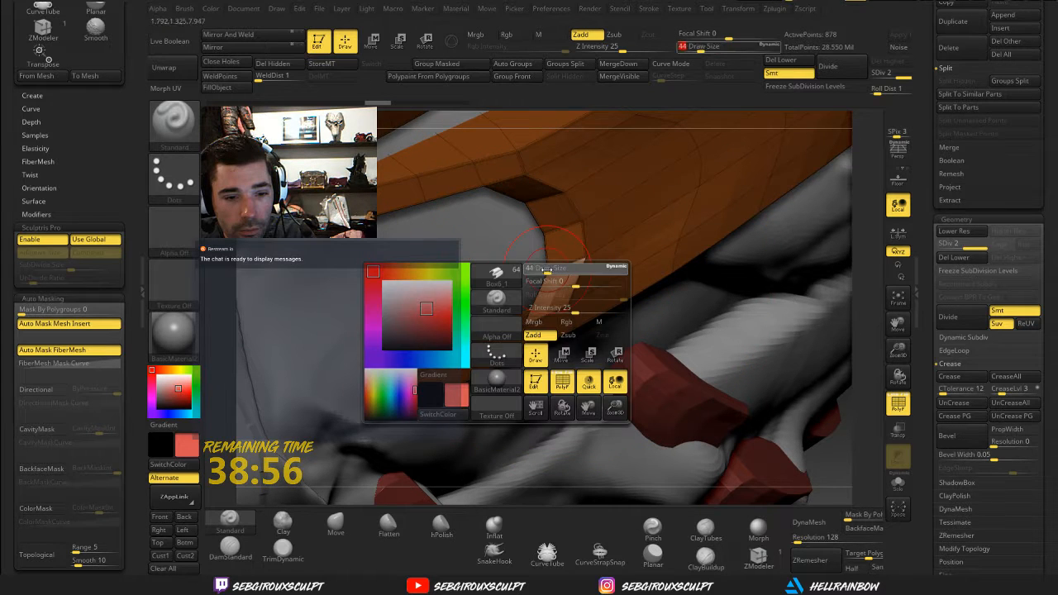
{"action": "right_click_drag", "start_coordinate": [872, 300], "coordinate": [798, 278]}
{"action": "key", "text": "shift+d"}
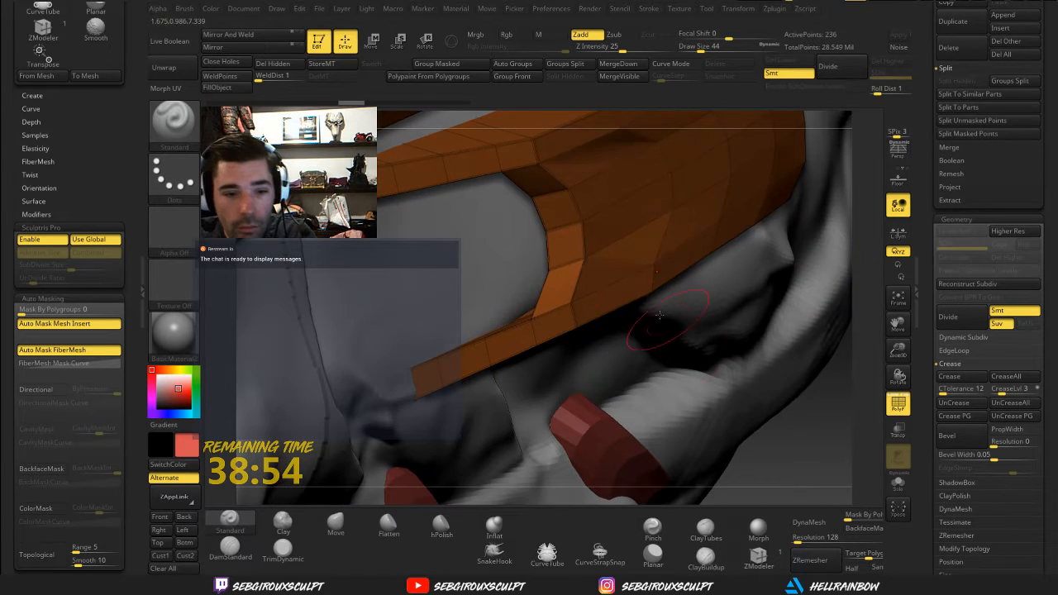
Switch to the ZModeler brush, check its Crease action on the lower plate's prong, and isolate the plates
{"action": "left_click", "coordinate": [758, 558]}
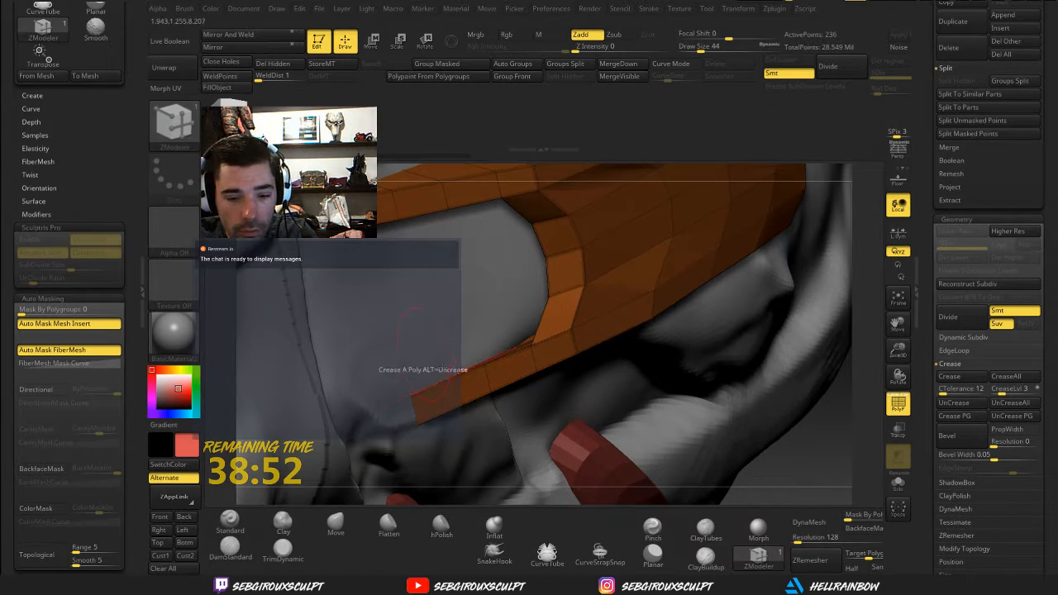
{"action": "key", "text": "space"}
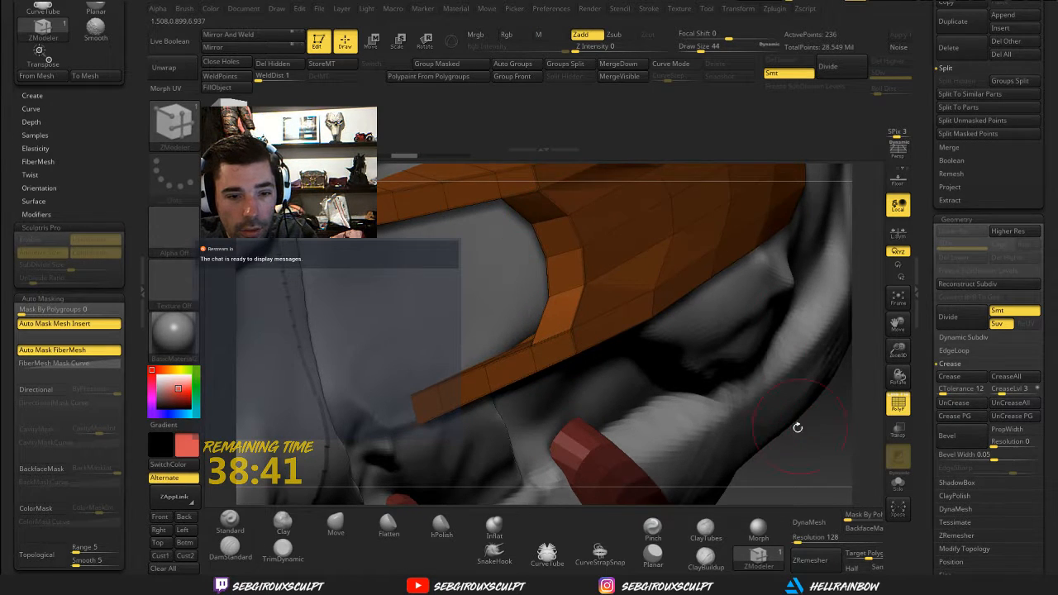
{"action": "right_click_drag", "start_coordinate": [798, 427], "coordinate": [736, 379]}
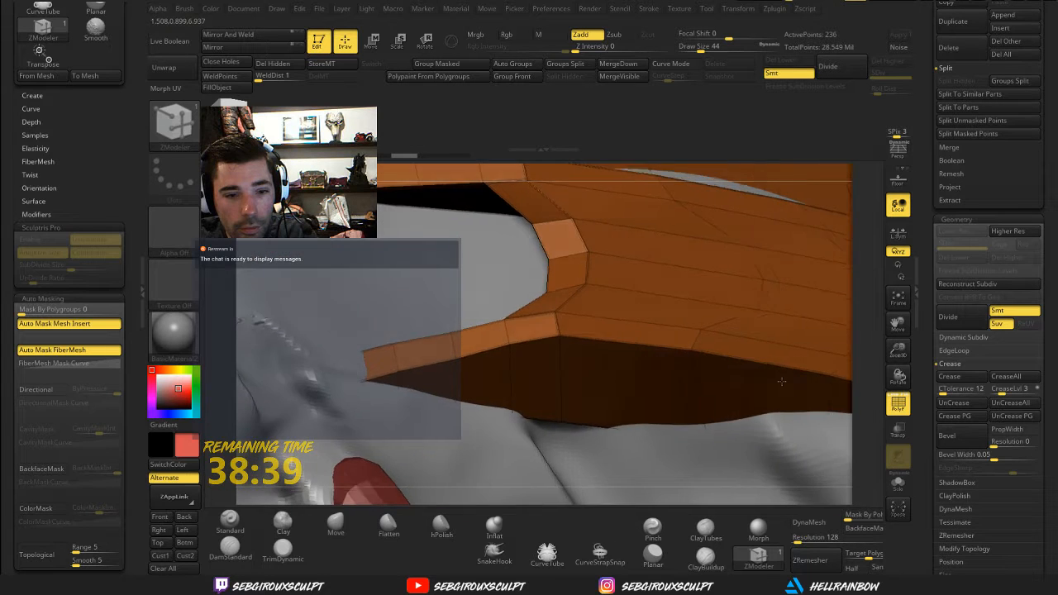
{"action": "left_click", "coordinate": [899, 486]}
{"action": "left_click_drag", "start_coordinate": [739, 478], "coordinate": [754, 406]}
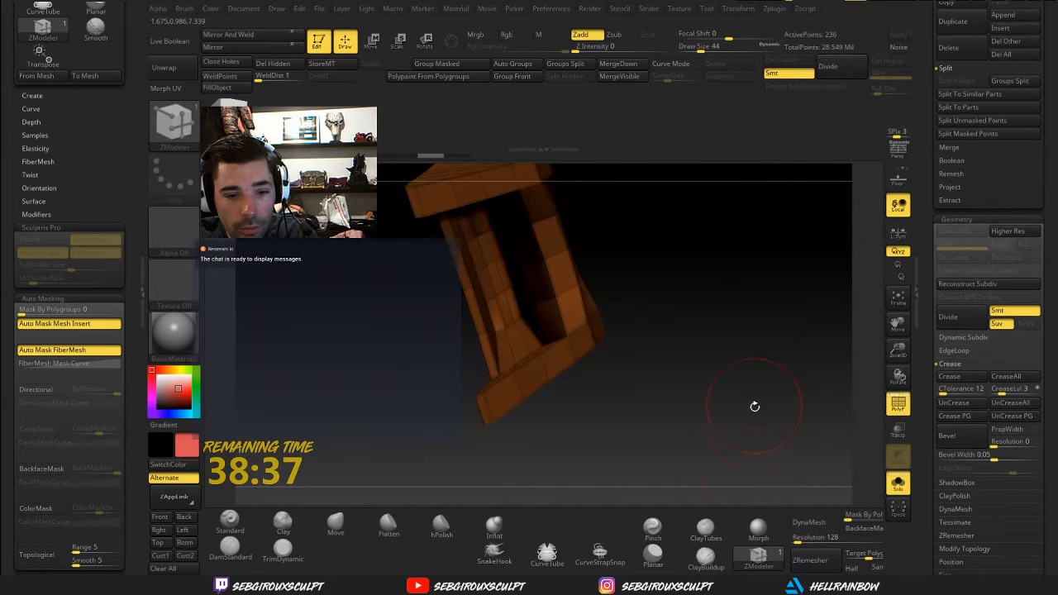
{"action": "left_click_drag", "start_coordinate": [755, 364], "coordinate": [677, 417]}
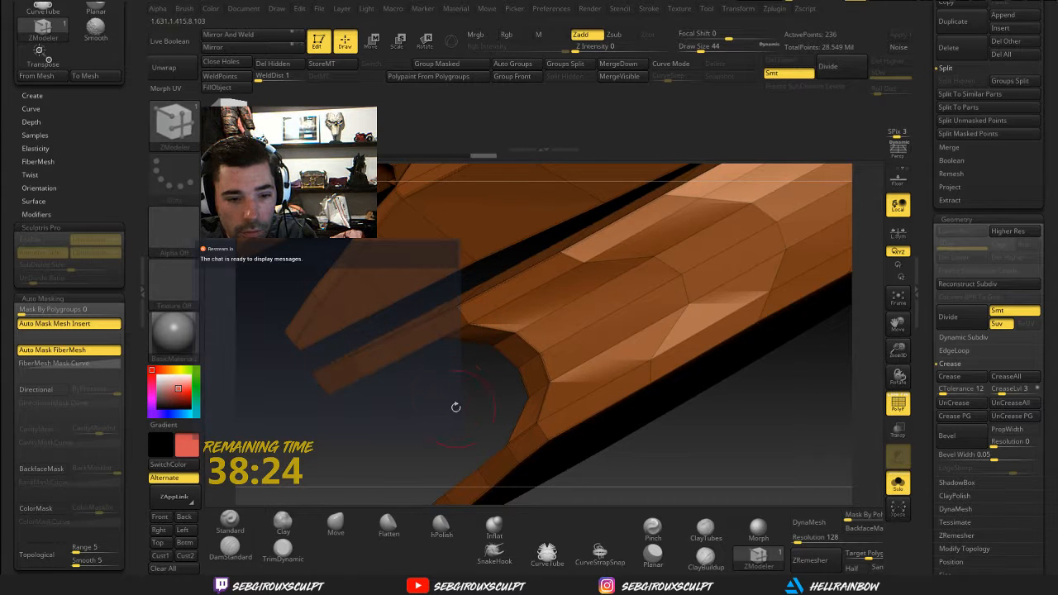
Crease the edges around the plates' notches and rounded upper ends with ZModeler
{"action": "left_click_drag", "start_coordinate": [455, 406], "coordinate": [433, 339]}
{"action": "key", "text": "ctrl"}
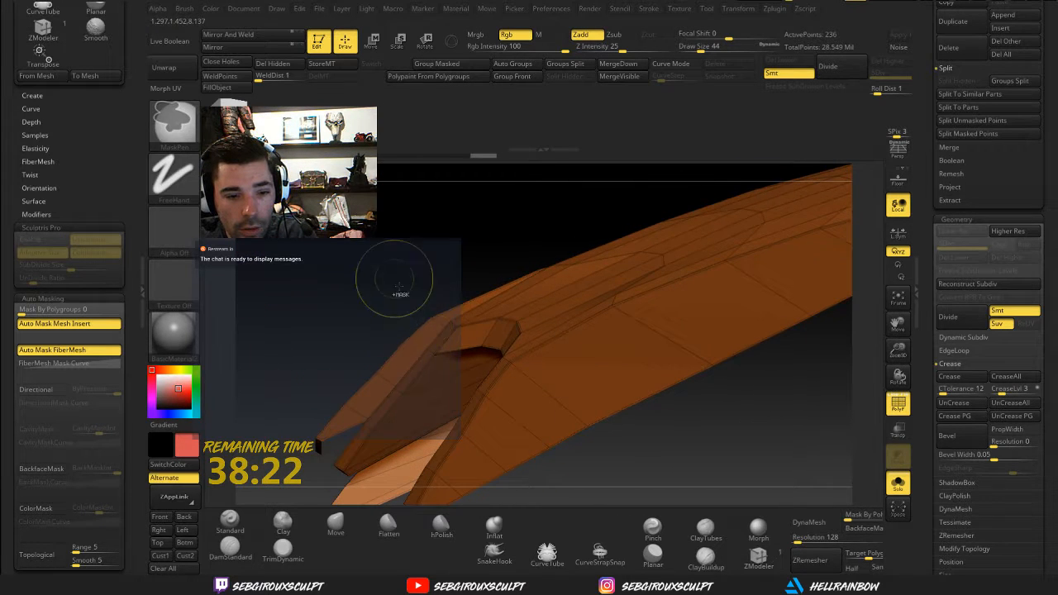
{"action": "left_click_drag", "start_coordinate": [399, 287], "coordinate": [390, 271]}
{"action": "left_click_drag", "start_coordinate": [765, 393], "coordinate": [690, 273]}
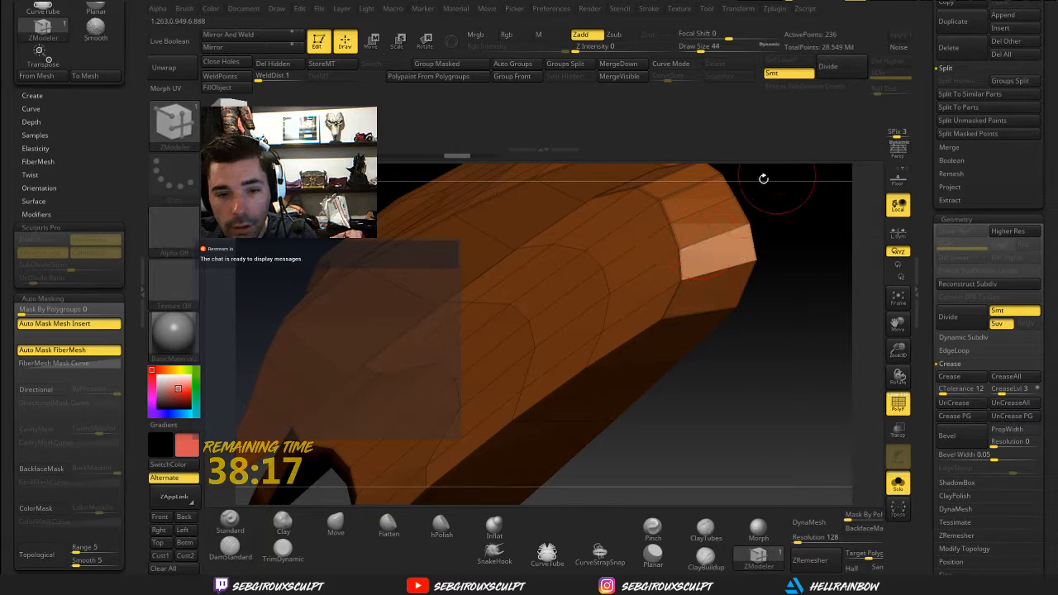
{"action": "left_click_drag", "start_coordinate": [762, 179], "coordinate": [686, 246]}
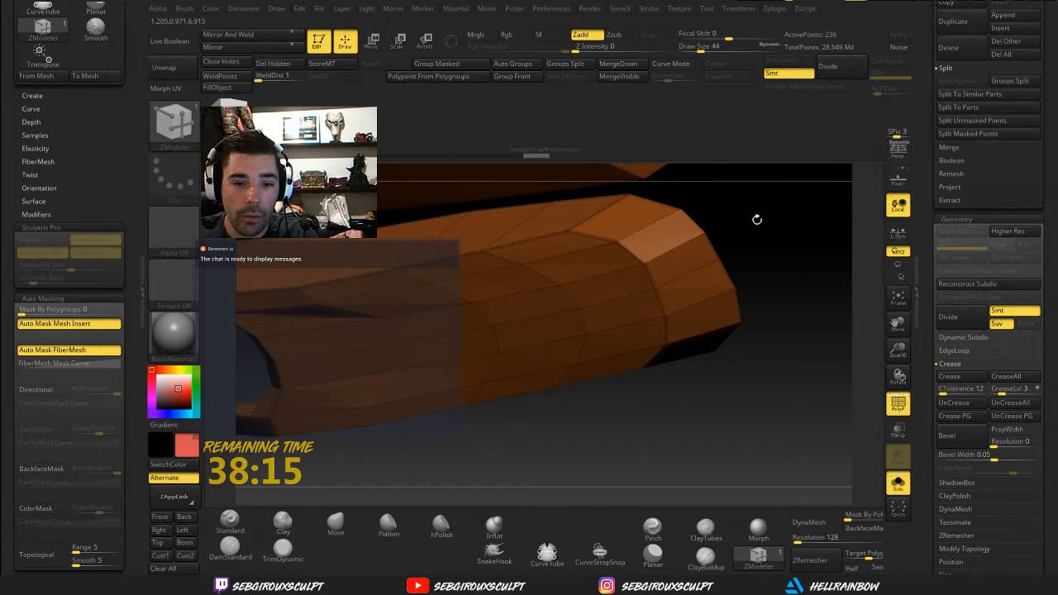
{"action": "left_click_drag", "start_coordinate": [756, 219], "coordinate": [675, 252]}
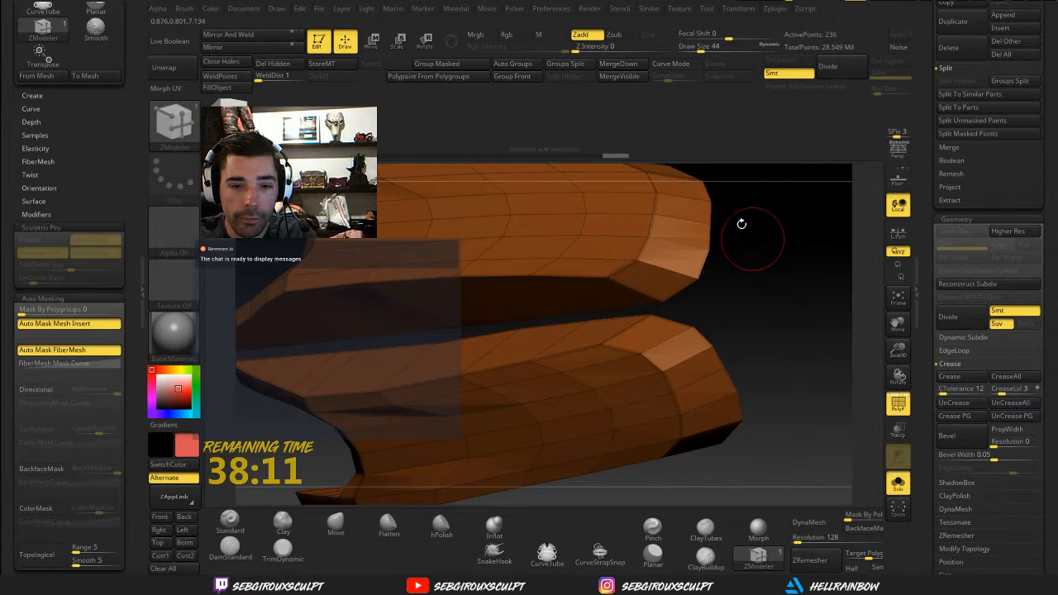
{"action": "left_click_drag", "start_coordinate": [741, 223], "coordinate": [691, 262]}
{"action": "left_click_drag", "start_coordinate": [756, 236], "coordinate": [677, 269]}
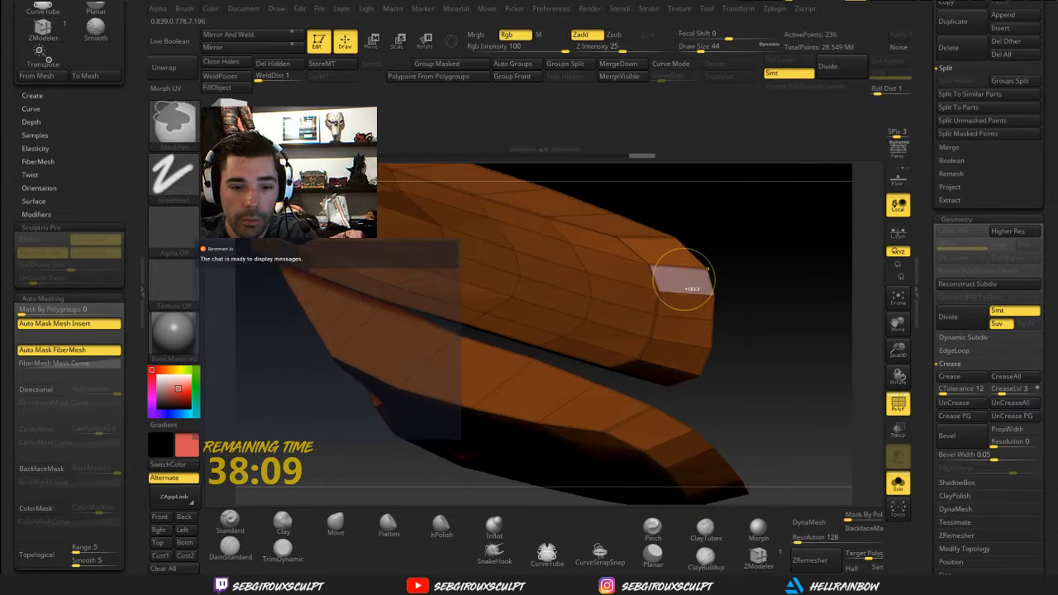
{"action": "left_click_drag", "start_coordinate": [756, 258], "coordinate": [615, 217]}
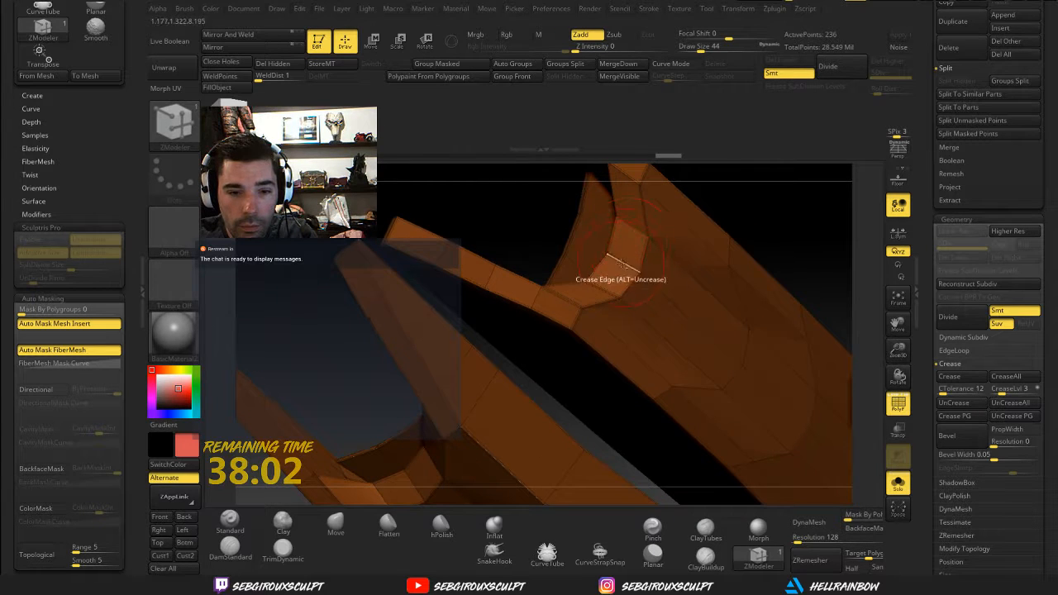
Subdivide the plates to level 3 and turn off their wireframe display
{"action": "mouse_move", "coordinate": [532, 226]}
{"action": "left_mouse_down"}
{"action": "mouse_move", "coordinate": [510, 226]}
{"action": "mouse_move", "coordinate": [532, 205]}
{"action": "mouse_move", "coordinate": [515, 222]}
{"action": "mouse_move", "coordinate": [736, 215]}
{"action": "mouse_move", "coordinate": [736, 280]}
{"action": "mouse_move", "coordinate": [741, 231]}
{"action": "left_mouse_up"}
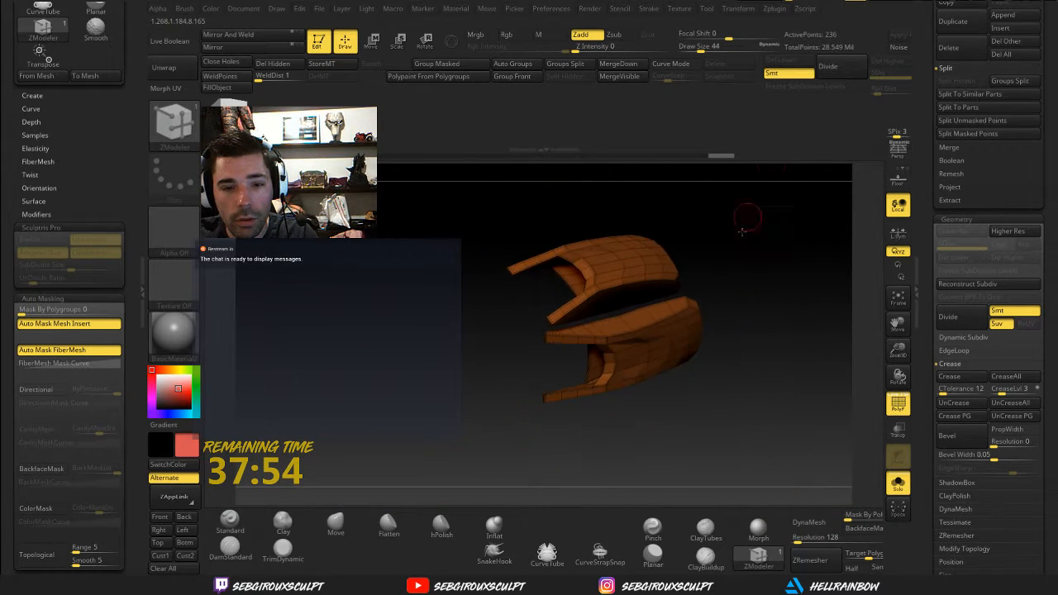
{"action": "left_click", "coordinate": [840, 76]}
{"action": "left_click", "coordinate": [832, 76]}
{"action": "left_click_drag", "start_coordinate": [830, 256], "coordinate": [782, 244]}
{"action": "left_click", "coordinate": [889, 404]}
{"action": "left_click_drag", "start_coordinate": [819, 337], "coordinate": [852, 391]}
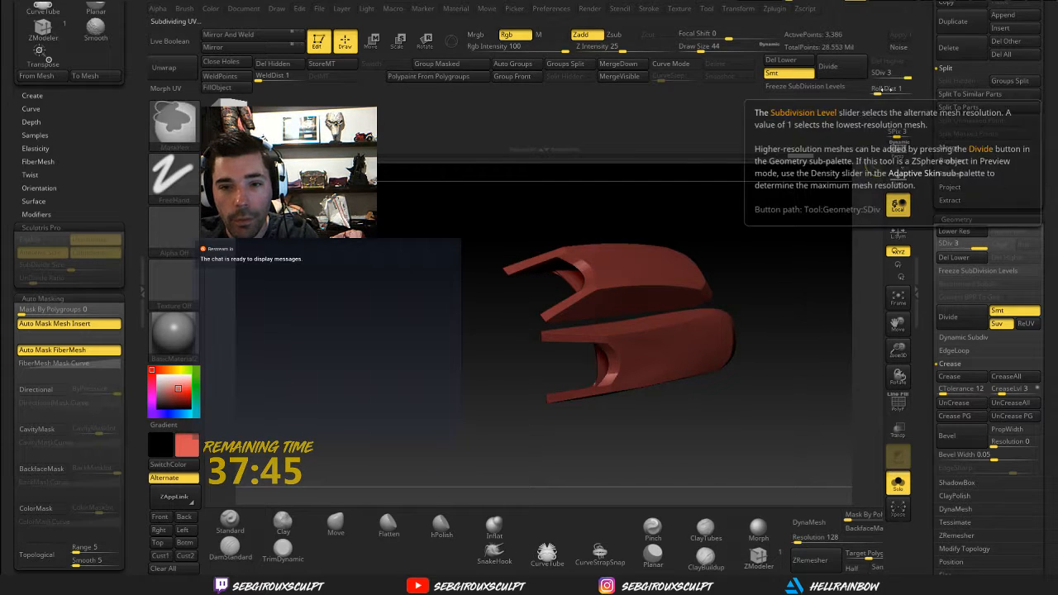
Undo the last subdivision of the plates, going back to level 2
{"action": "key", "text": "ctrl+z"}
{"action": "key", "text": "ctrl+z"}
{"action": "mouse_move", "coordinate": [799, 285]}
{"action": "left_mouse_down"}
{"action": "mouse_move", "coordinate": [804, 309]}
{"action": "mouse_move", "coordinate": [800, 284]}
{"action": "left_mouse_up"}
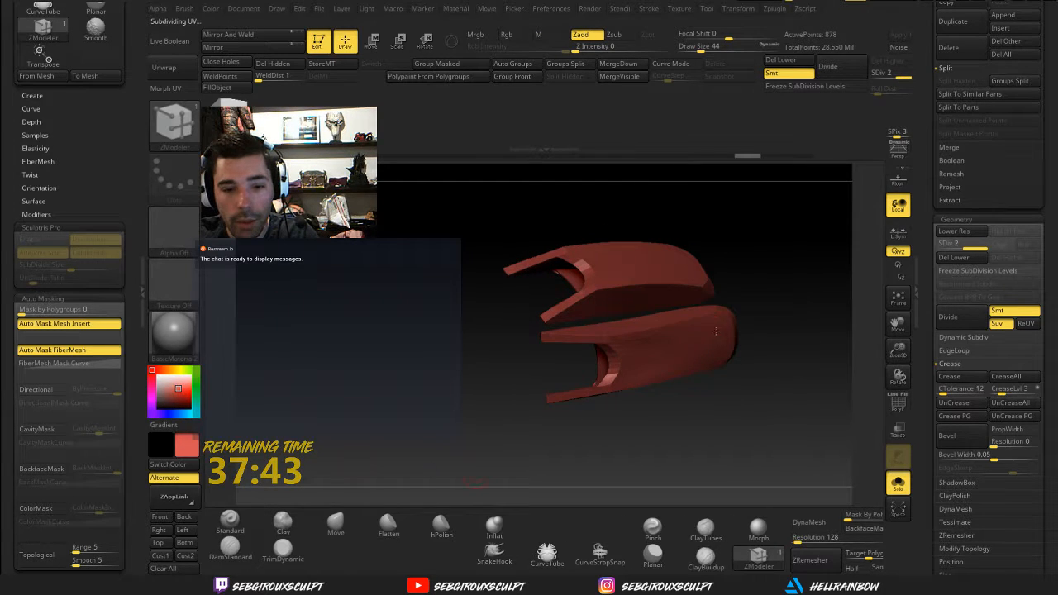
Switch to the hPolish brush and set its draw size to 393 for working on the plates
{"action": "left_click", "coordinate": [440, 537]}
{"action": "key", "text": "space"}
{"action": "left_click_drag", "start_coordinate": [632, 339], "coordinate": [647, 340]}
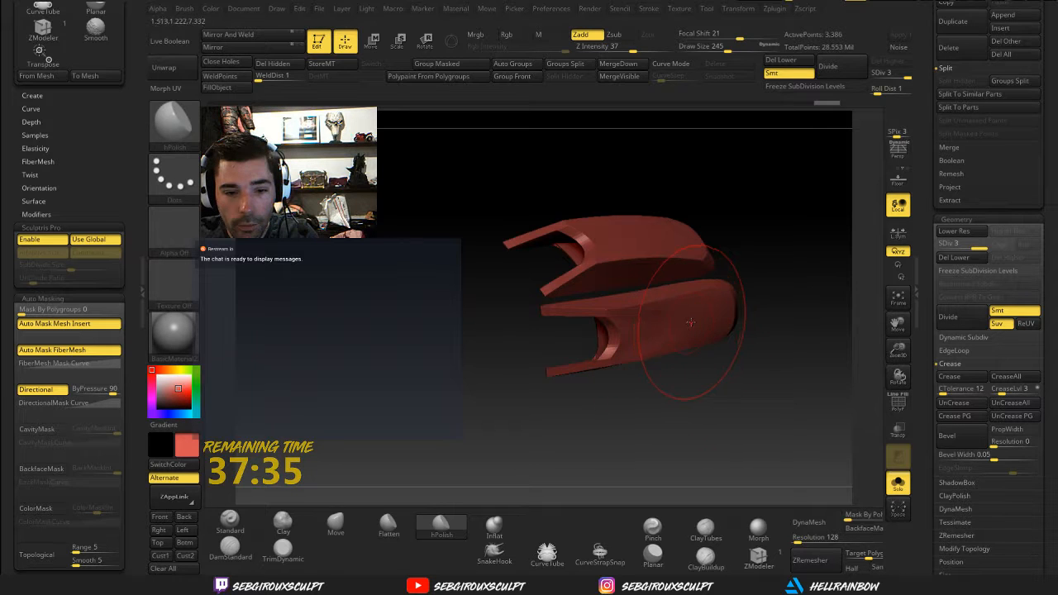
{"action": "key", "text": "space"}
{"action": "left_click_drag", "start_coordinate": [672, 319], "coordinate": [703, 318]}
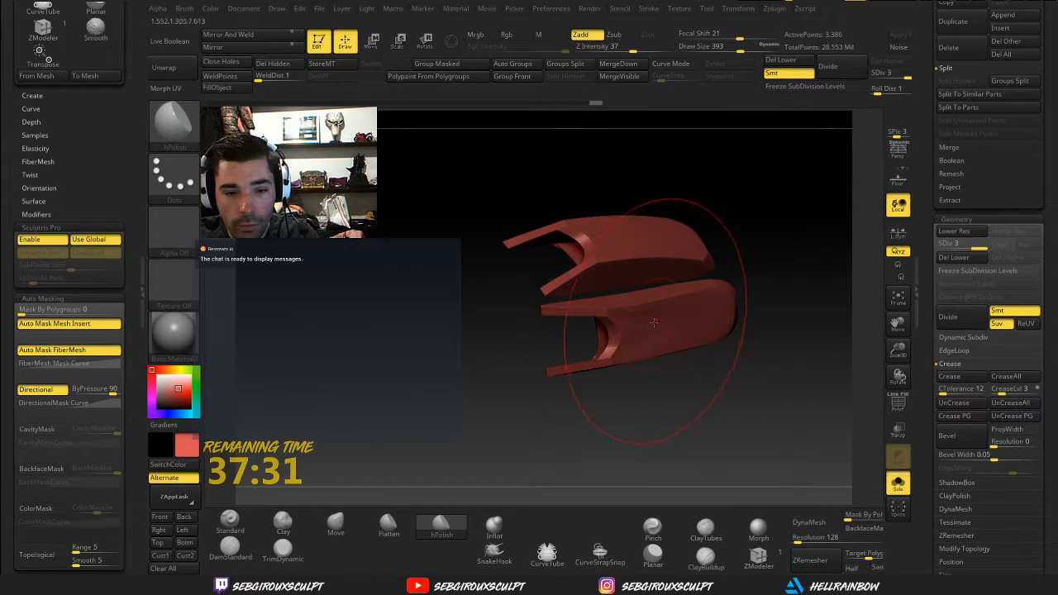
Switch to the Clay brush and check the plates' surfaces at subdivision level 4
{"action": "mouse_move", "coordinate": [635, 338]}
{"action": "right_mouse_down"}
{"action": "mouse_move", "coordinate": [680, 295]}
{"action": "mouse_move", "coordinate": [727, 290]}
{"action": "mouse_move", "coordinate": [624, 318]}
{"action": "right_mouse_up"}
{"action": "key", "text": "b"}
{"action": "key", "text": "c"}
{"action": "key", "text": "l"}
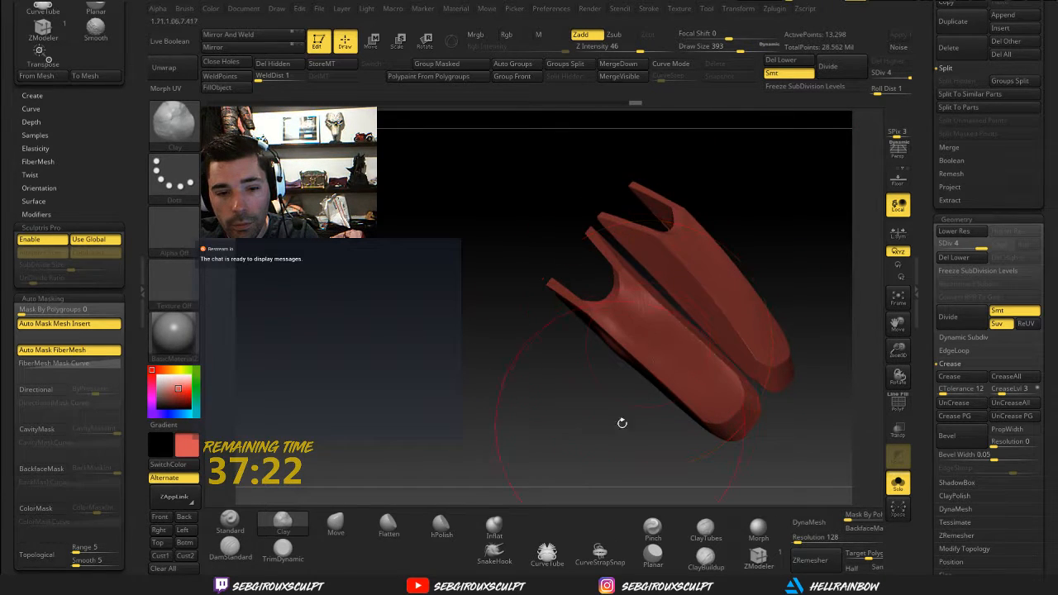
{"action": "mouse_move", "coordinate": [622, 423]}
{"action": "right_mouse_down"}
{"action": "mouse_move", "coordinate": [708, 319]}
{"action": "mouse_move", "coordinate": [750, 345]}
{"action": "mouse_move", "coordinate": [766, 429]}
{"action": "right_mouse_up"}
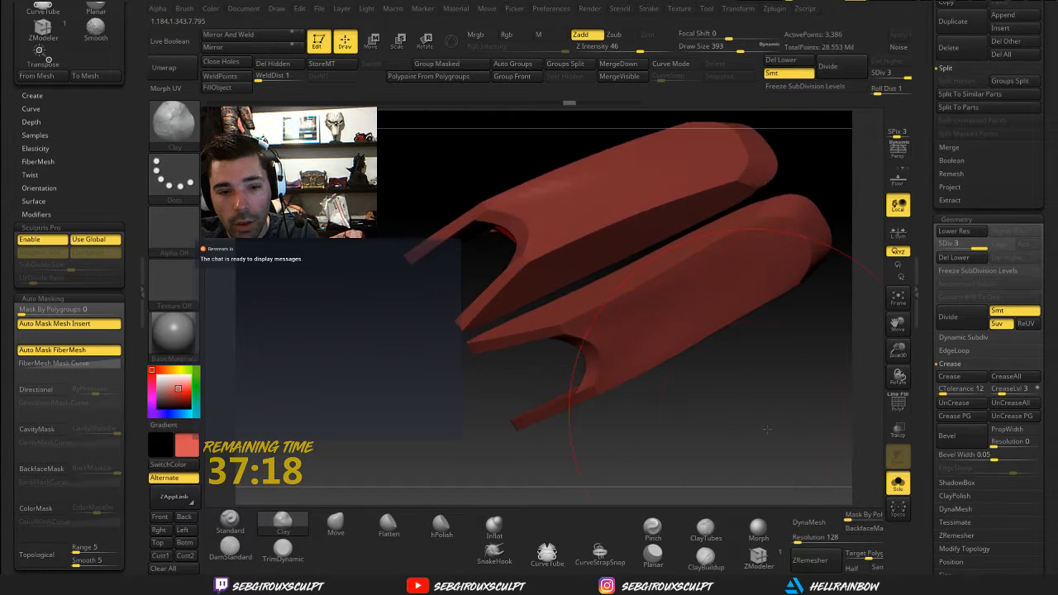
Try the Polish Crisp Edges deformation on the plates at subdivision level 3, applying it twice
{"action": "scroll", "coordinate": [1052, 467], "scroll_direction": "down", "scroll_amount": 10}
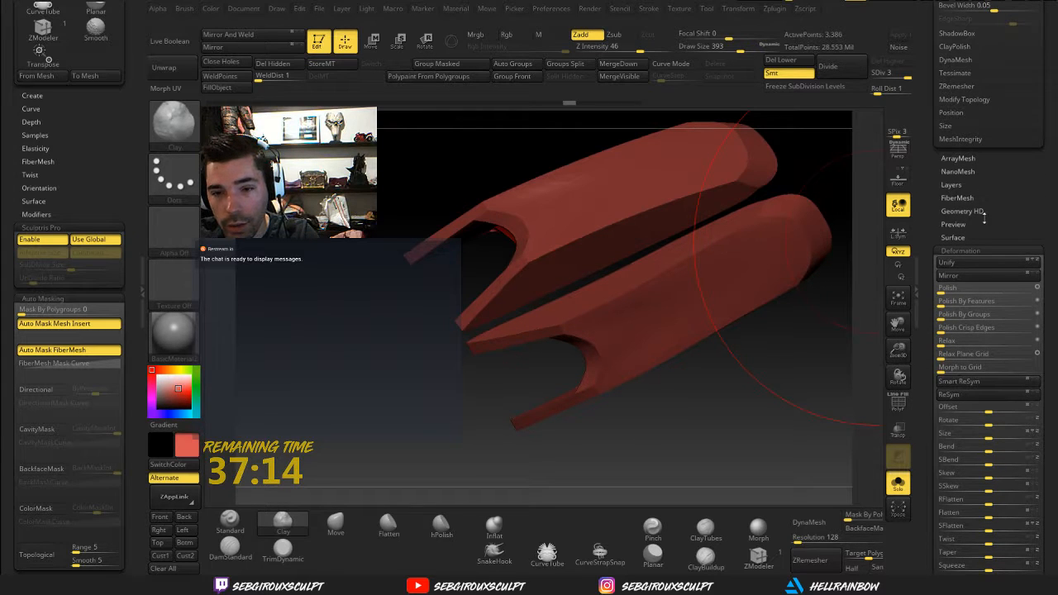
{"action": "right_click_drag", "start_coordinate": [680, 423], "coordinate": [667, 319]}
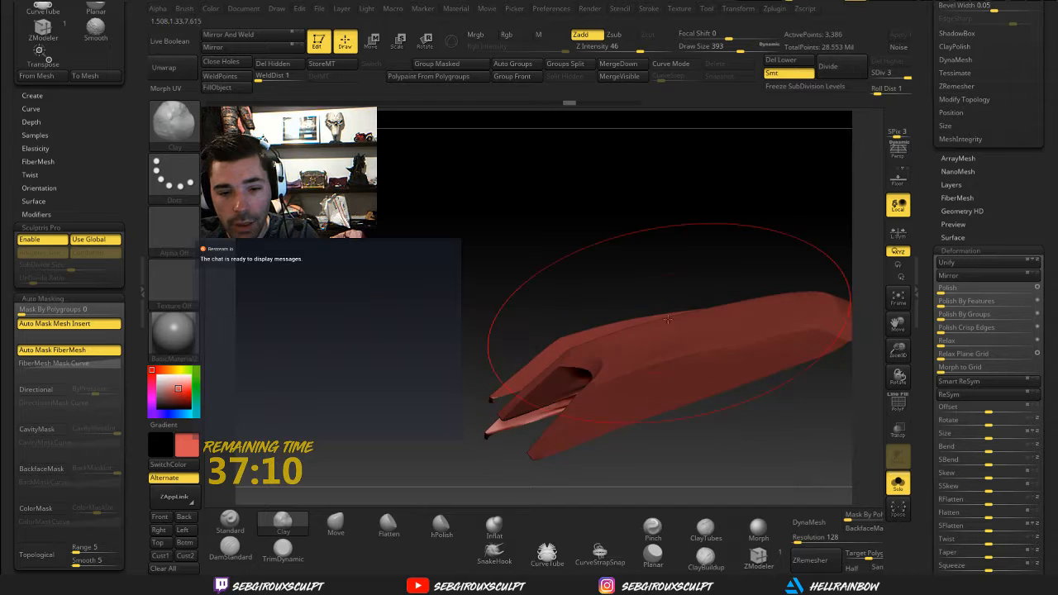
{"action": "right_click_drag", "start_coordinate": [727, 287], "coordinate": [690, 297]}
{"action": "left_click_drag", "start_coordinate": [1041, 406], "coordinate": [1042, 310]}
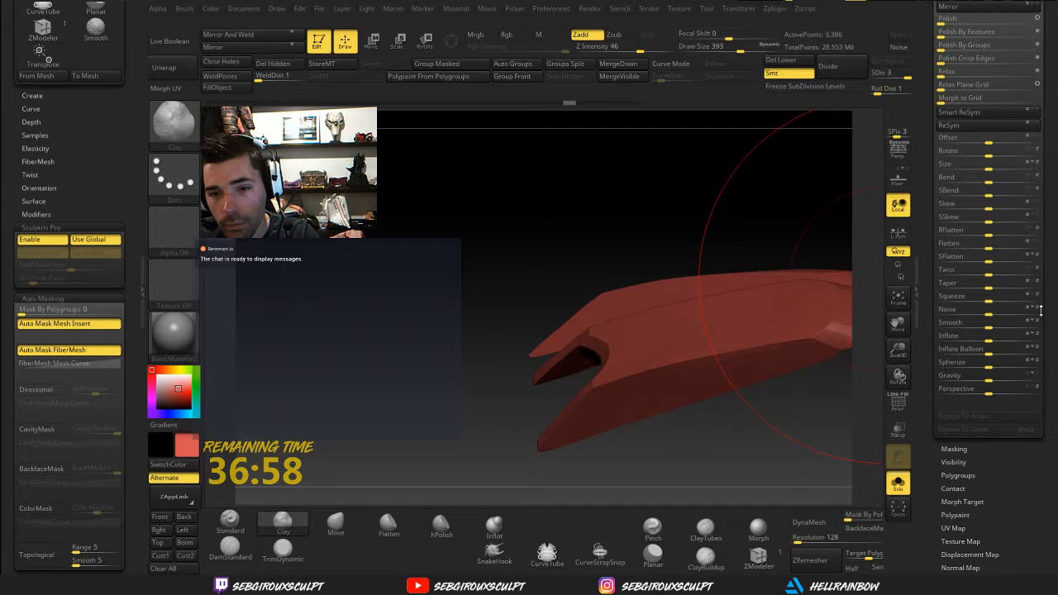
{"action": "left_click_drag", "start_coordinate": [1040, 309], "coordinate": [1055, 342]}
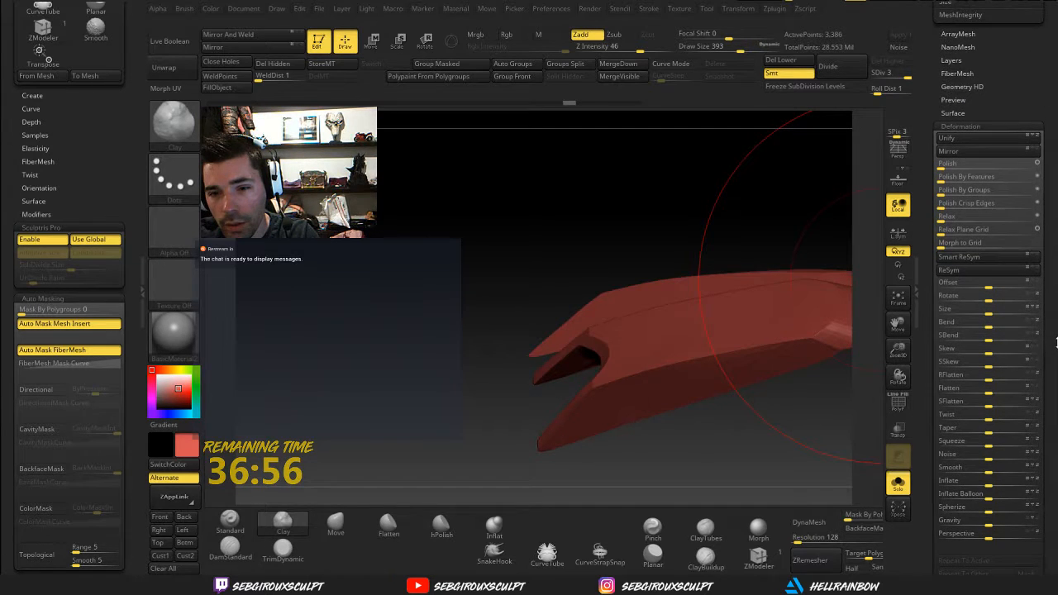
{"action": "left_click_drag", "start_coordinate": [969, 207], "coordinate": [1004, 202]}
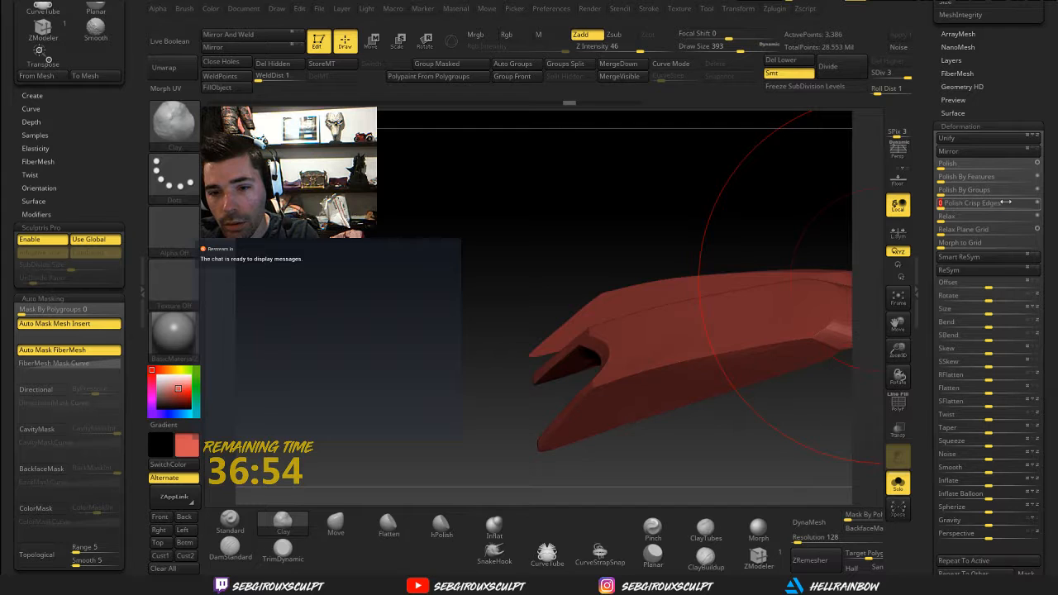
{"action": "mouse_move", "coordinate": [773, 204]}
{"action": "left_mouse_down"}
{"action": "mouse_move", "coordinate": [816, 200]}
{"action": "mouse_move", "coordinate": [766, 214]}
{"action": "left_mouse_up"}
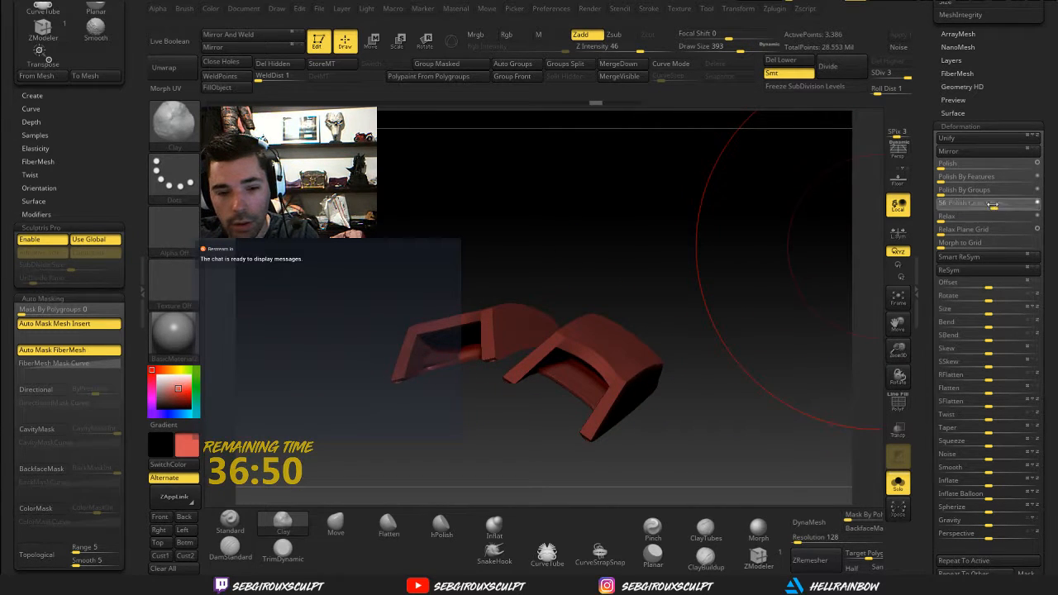
{"action": "left_click_drag", "start_coordinate": [762, 309], "coordinate": [739, 392]}
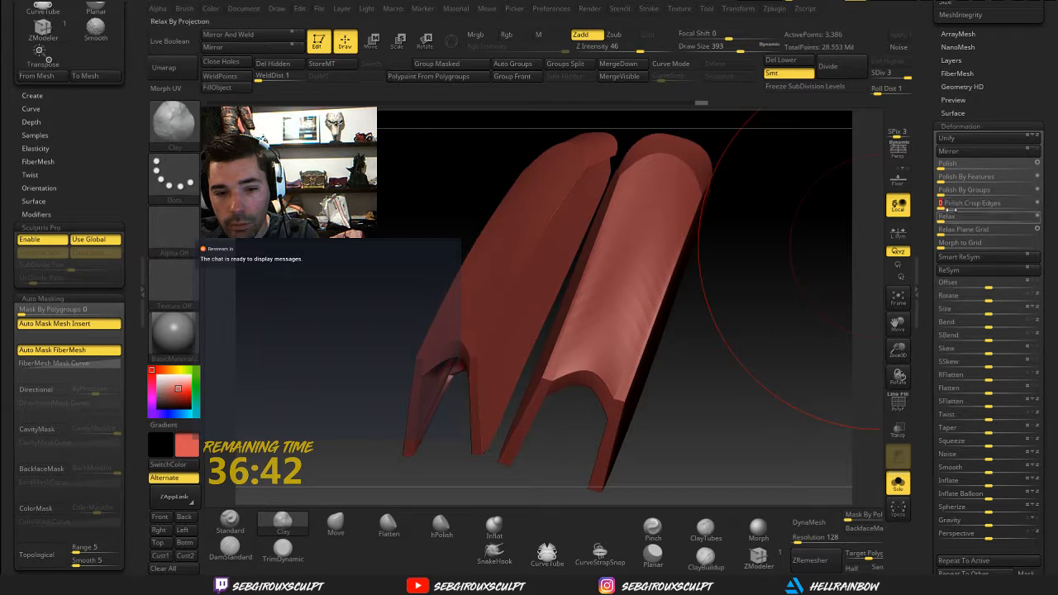
{"action": "left_click_drag", "start_coordinate": [950, 208], "coordinate": [966, 204]}
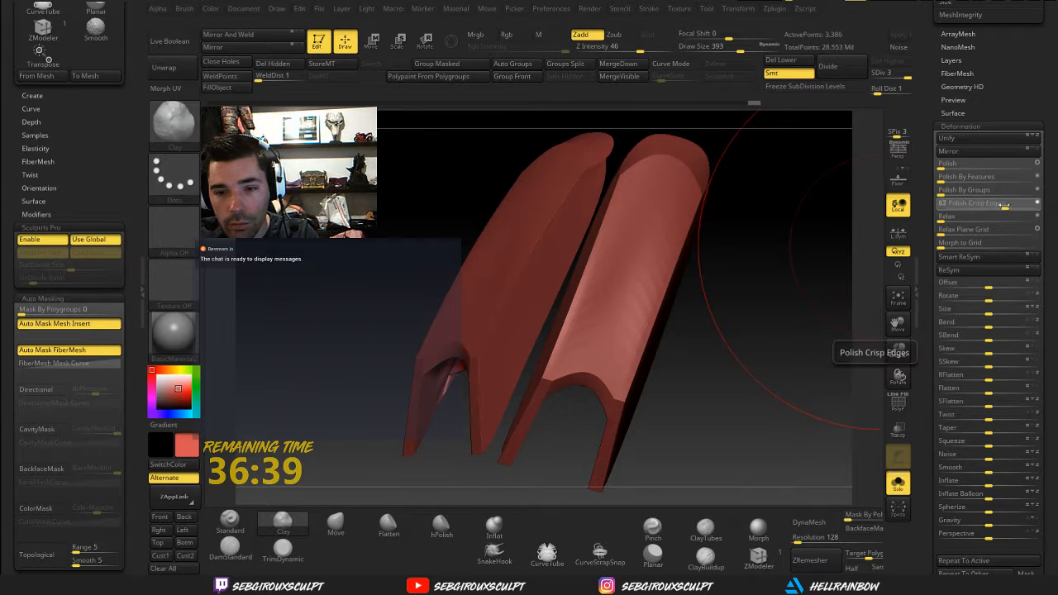
{"action": "left_click_drag", "start_coordinate": [807, 307], "coordinate": [837, 294]}
Undo the crisp-edge polishing of the plates and go back to subdivision level 1
{"action": "key", "text": "ctrl+z"}
{"action": "key", "text": "ctrl+z"}
{"action": "key", "text": "ctrl+z"}
{"action": "key", "text": "ctrl+z"}
{"action": "key", "text": "ctrl+z"}
{"action": "key", "text": "ctrl+z"}
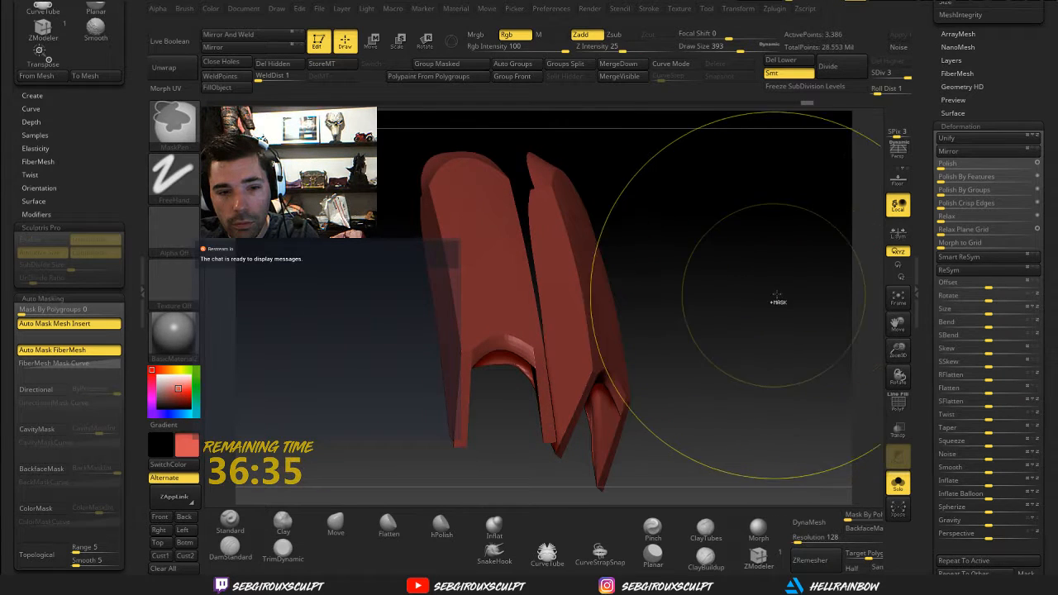
{"action": "mouse_move", "coordinate": [723, 284]}
{"action": "left_mouse_down"}
{"action": "mouse_move", "coordinate": [736, 300]}
{"action": "mouse_move", "coordinate": [778, 296]}
{"action": "left_mouse_up"}
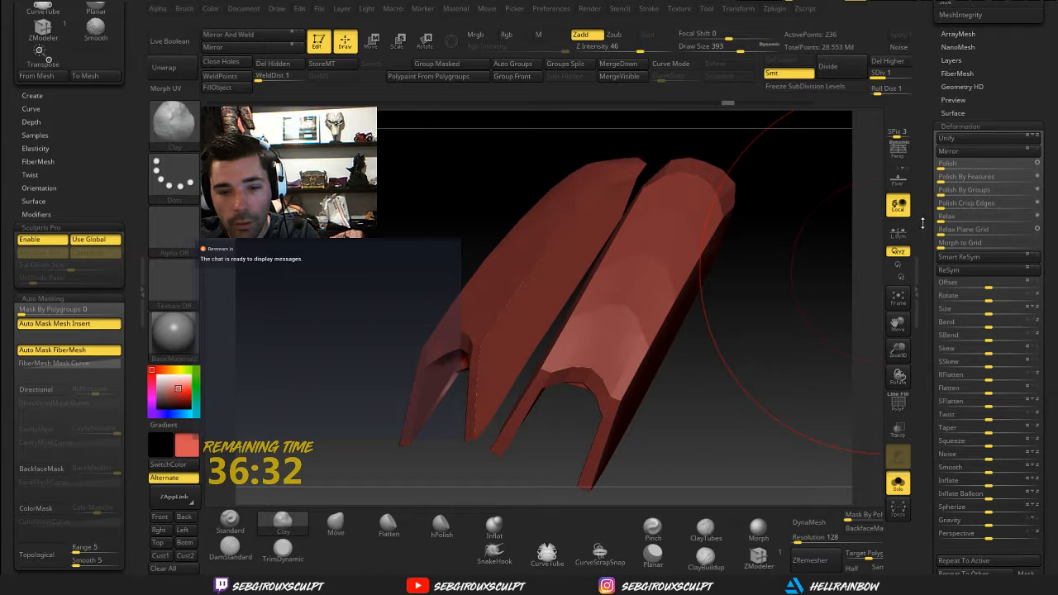
{"action": "key", "text": "ctrl+z"}
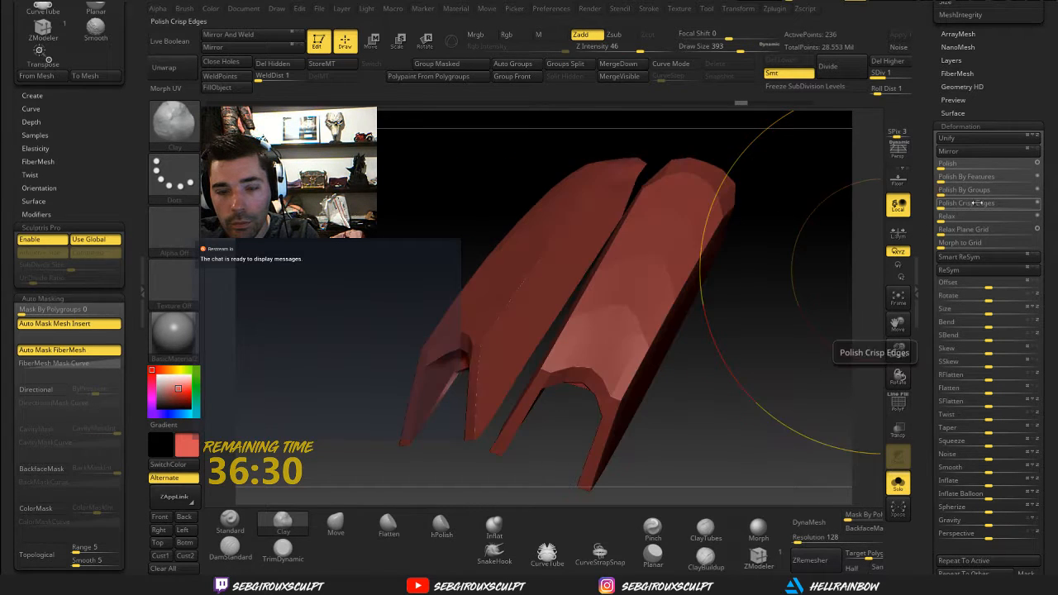
Try the Polish By Features and Polish Crisp Edges deformations on the plates at subdivision level 1
{"action": "left_click", "coordinate": [994, 177]}
{"action": "left_click_drag", "start_coordinate": [871, 236], "coordinate": [788, 256]}
{"action": "left_click", "coordinate": [989, 204]}
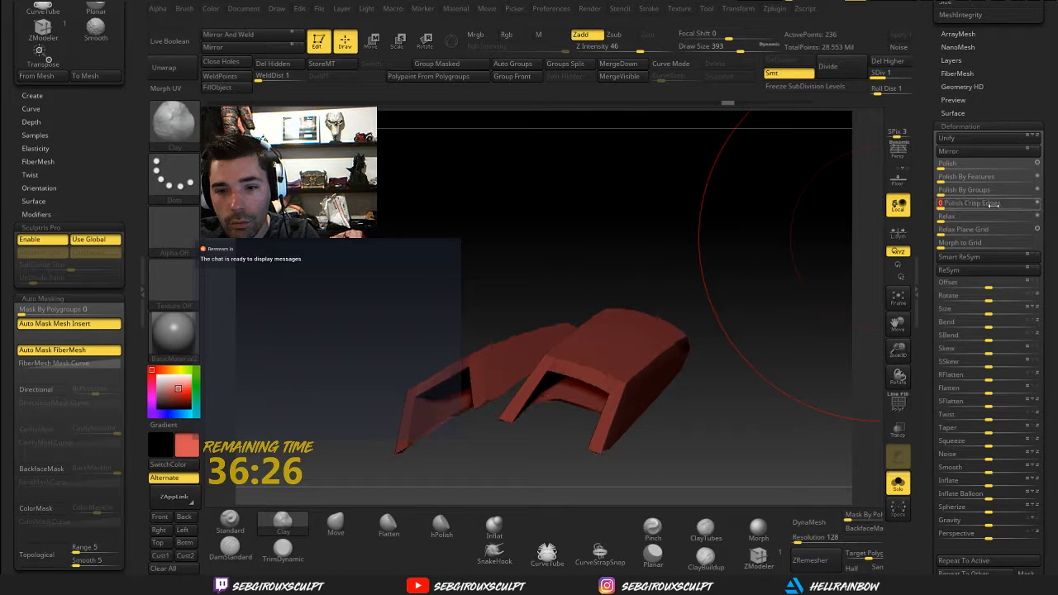
{"action": "left_click_drag", "start_coordinate": [805, 273], "coordinate": [775, 376]}
Undo the polishing tried on the plates' lowest subdivision level
{"action": "key", "text": "ctrl+z"}
{"action": "key", "text": "ctrl+z"}
{"action": "key", "text": "ctrl+z"}
{"action": "key", "text": "ctrl+z"}
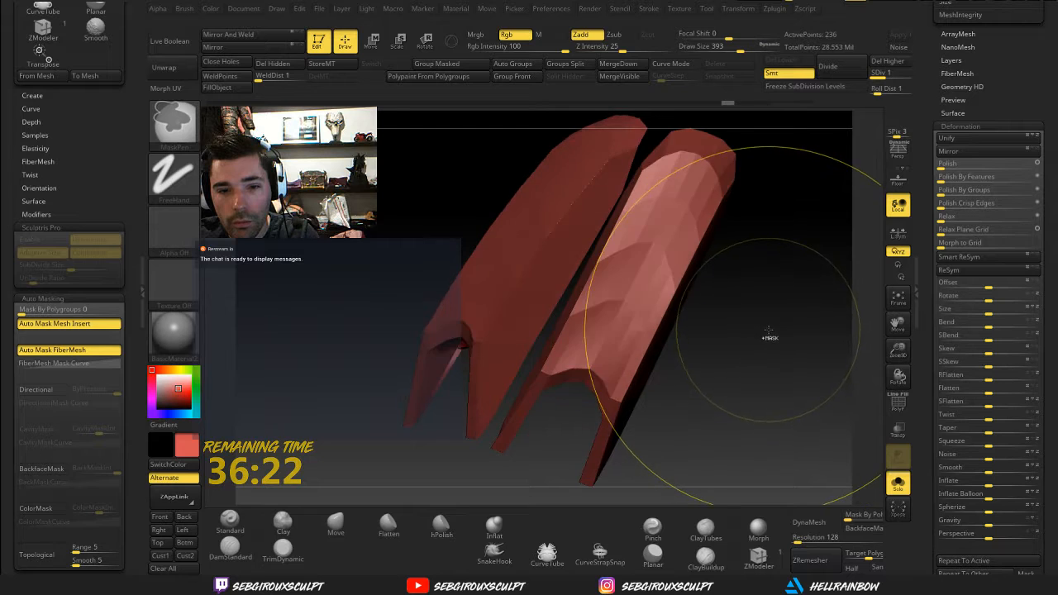
{"action": "left_click_drag", "start_coordinate": [775, 337], "coordinate": [811, 320]}
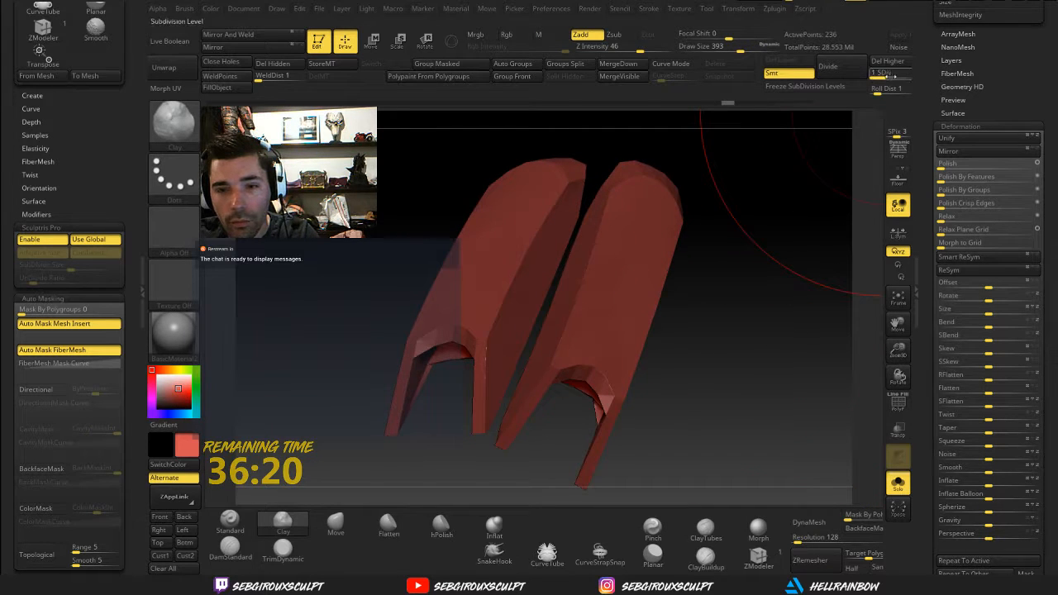
Try Polish Crisp Edges on the plates at subdivision level 2 and undo it
{"action": "left_click", "coordinate": [891, 77]}
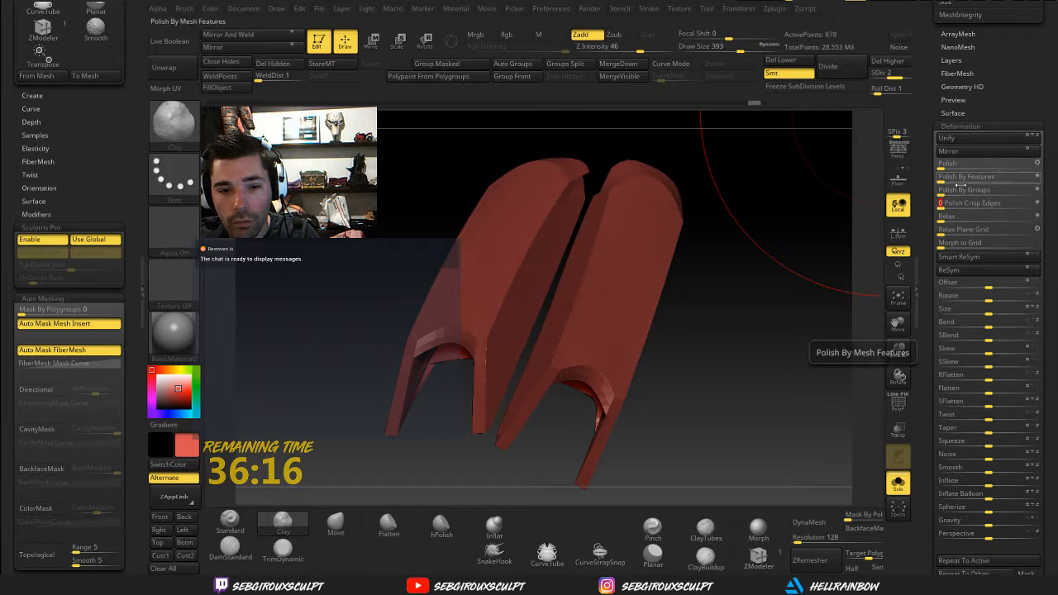
{"action": "mouse_move", "coordinate": [842, 216]}
{"action": "left_mouse_down"}
{"action": "mouse_move", "coordinate": [784, 224]}
{"action": "mouse_move", "coordinate": [788, 314]}
{"action": "left_mouse_up"}
{"action": "key", "text": "ctrl+z"}
{"action": "left_click_drag", "start_coordinate": [739, 220], "coordinate": [778, 259]}
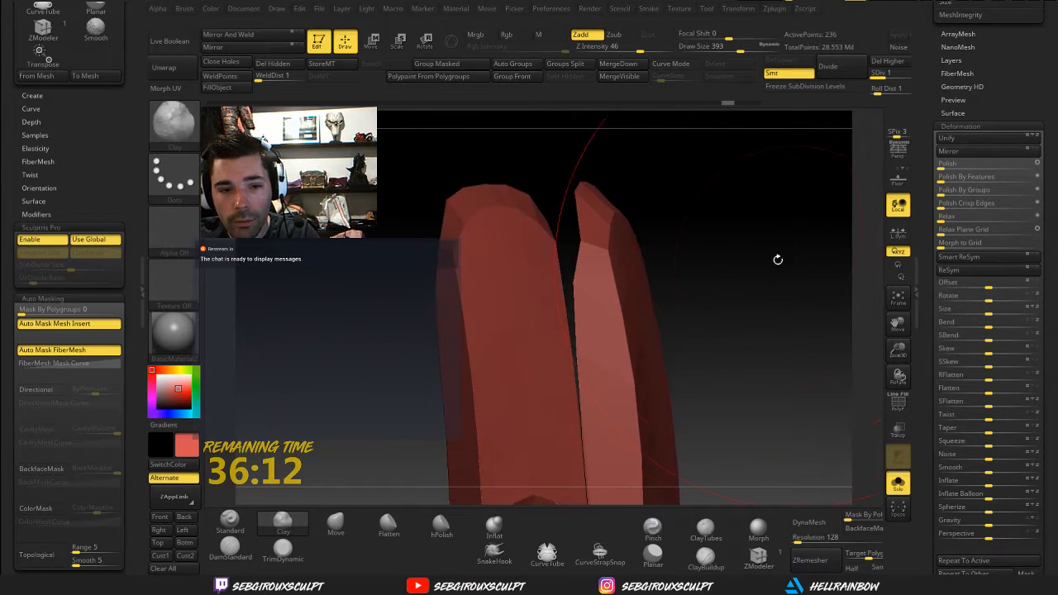
Check the plates' wireframe and subdivide them to level 5
{"action": "left_click", "coordinate": [897, 404]}
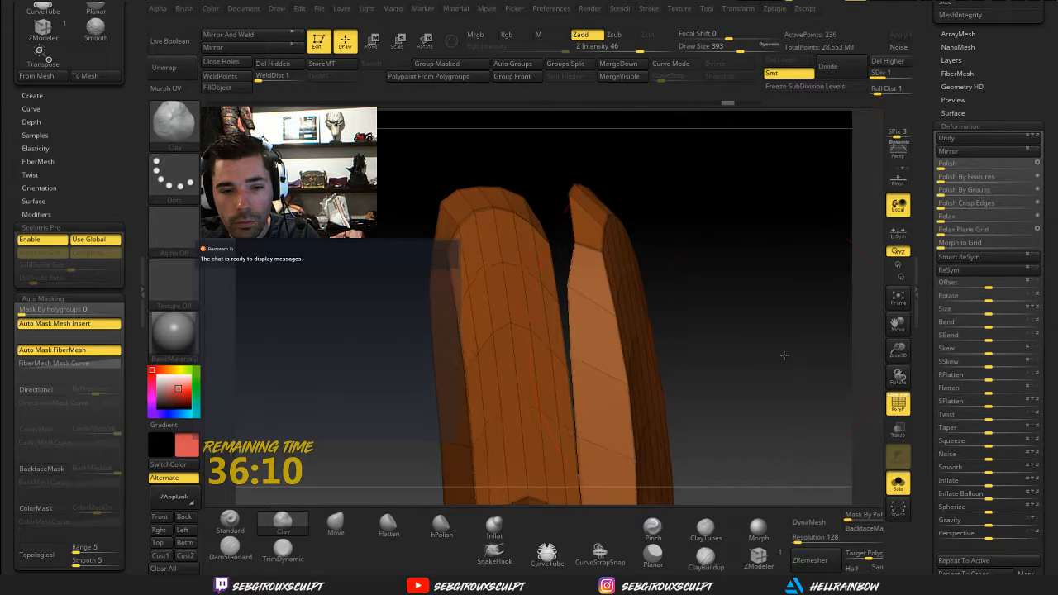
{"action": "left_click_drag", "start_coordinate": [772, 314], "coordinate": [790, 241], "text": "alt"}
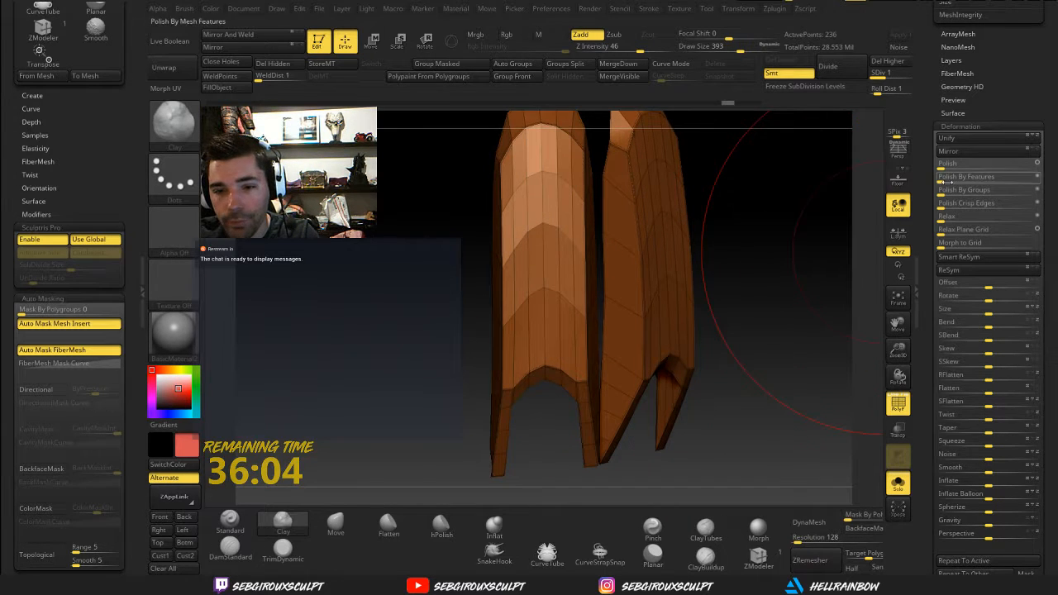
{"action": "left_click_drag", "start_coordinate": [888, 83], "coordinate": [908, 82]}
{"action": "left_click_drag", "start_coordinate": [744, 239], "coordinate": [790, 246]}
{"action": "left_click", "coordinate": [844, 70]}
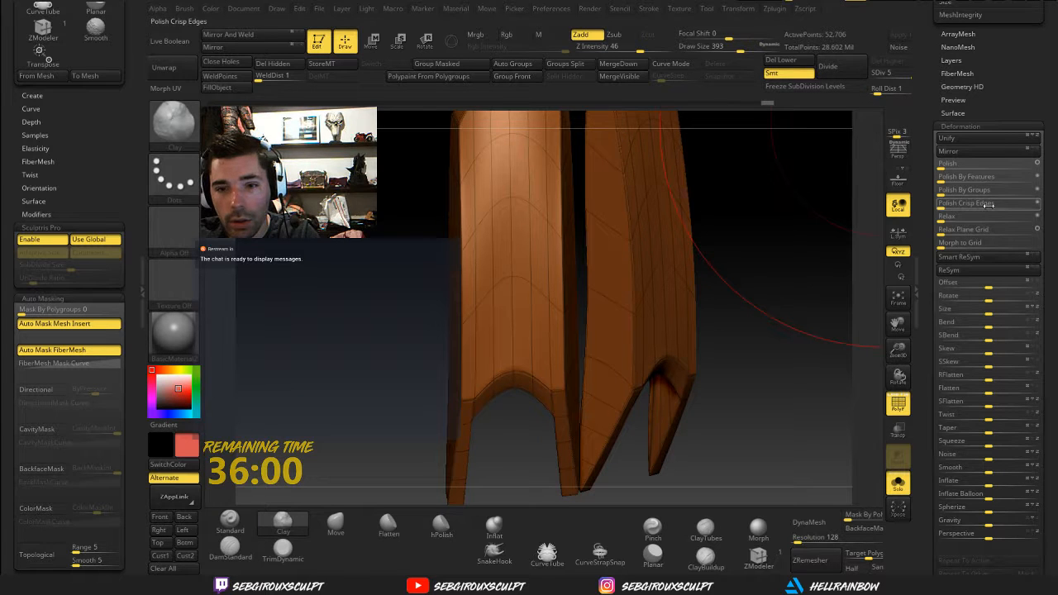
Apply Polish Crisp Edges to the plates at subdivision level 5 and turn off their wireframe display
{"action": "left_click_drag", "start_coordinate": [1032, 202], "coordinate": [996, 207]}
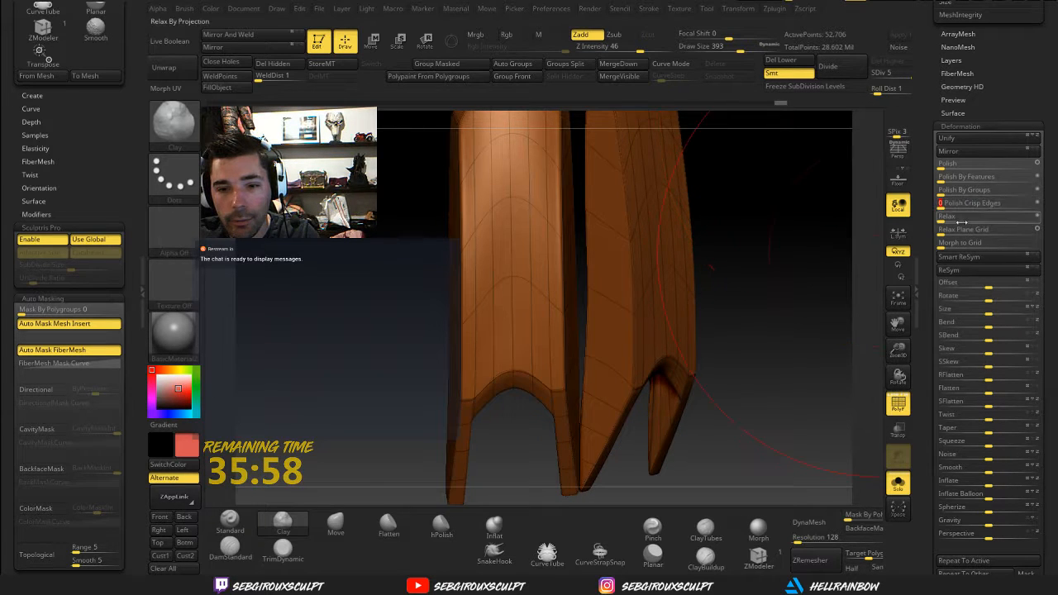
{"action": "left_click_drag", "start_coordinate": [793, 305], "coordinate": [830, 295]}
{"action": "left_click", "coordinate": [897, 402]}
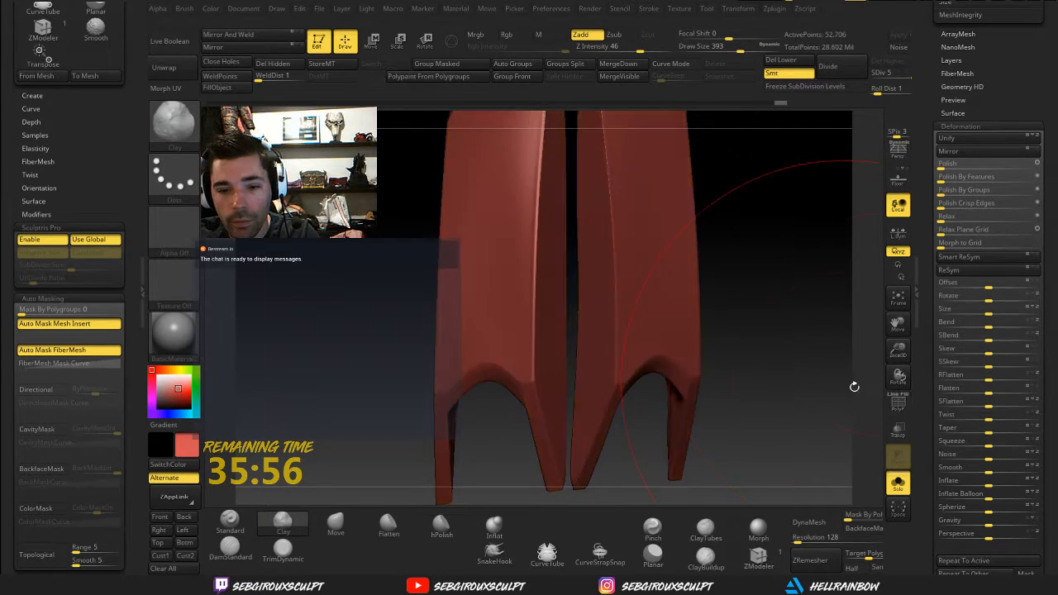
{"action": "left_click_drag", "start_coordinate": [818, 331], "coordinate": [732, 426]}
{"action": "left_click_drag", "start_coordinate": [651, 419], "coordinate": [767, 355]}
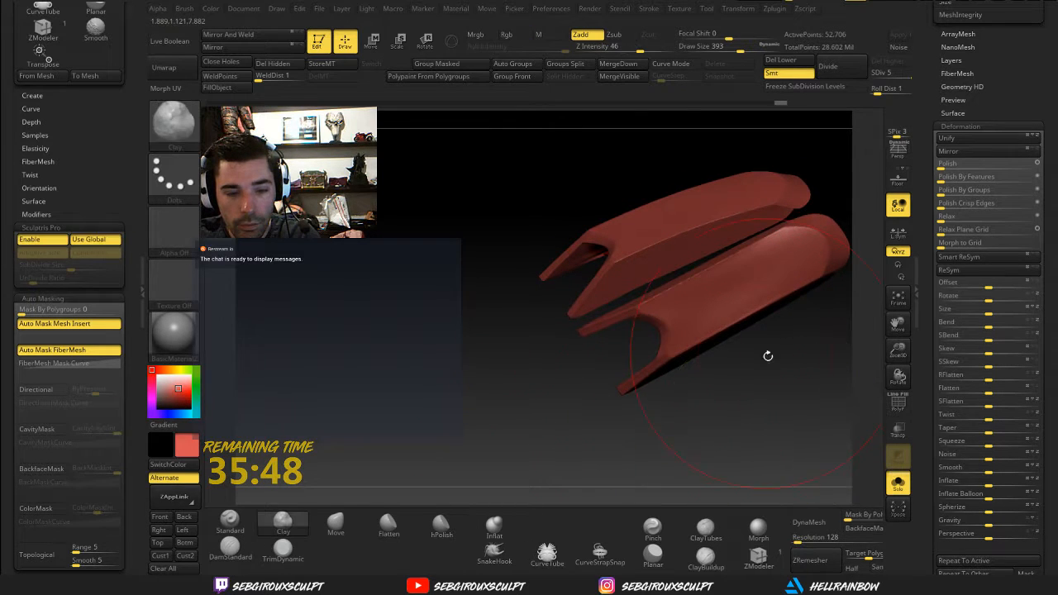
Switch back to the hPolish brush and set its draw size to 533 for the plates' faces
{"action": "left_click", "coordinate": [447, 528]}
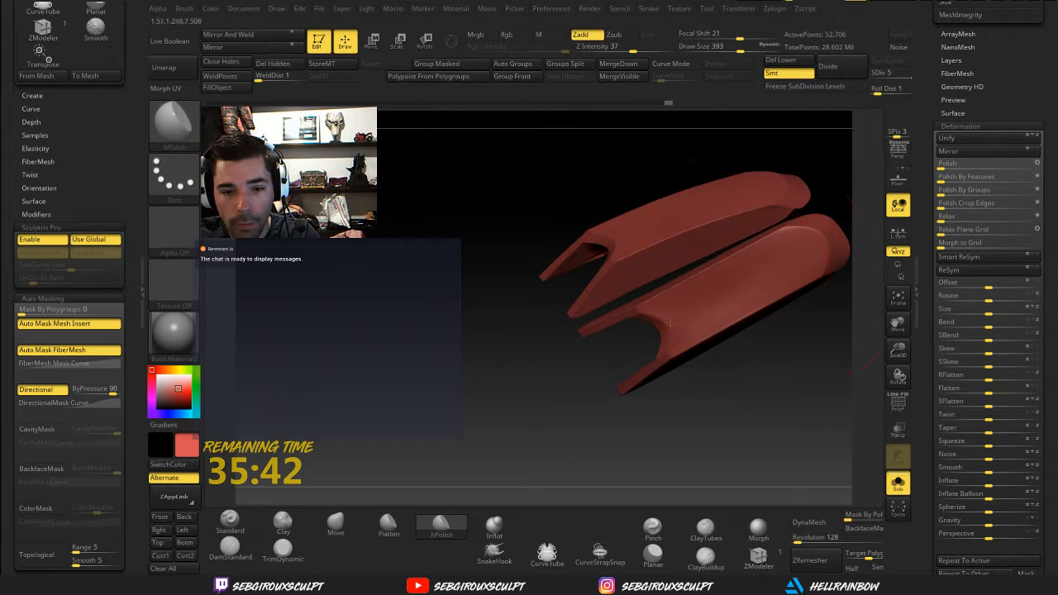
{"action": "mouse_move", "coordinate": [674, 403]}
{"action": "left_mouse_down"}
{"action": "mouse_move", "coordinate": [786, 208]}
{"action": "mouse_move", "coordinate": [798, 208]}
{"action": "mouse_move", "coordinate": [751, 303]}
{"action": "mouse_move", "coordinate": [720, 320]}
{"action": "left_mouse_up"}
{"action": "key", "text": "space"}
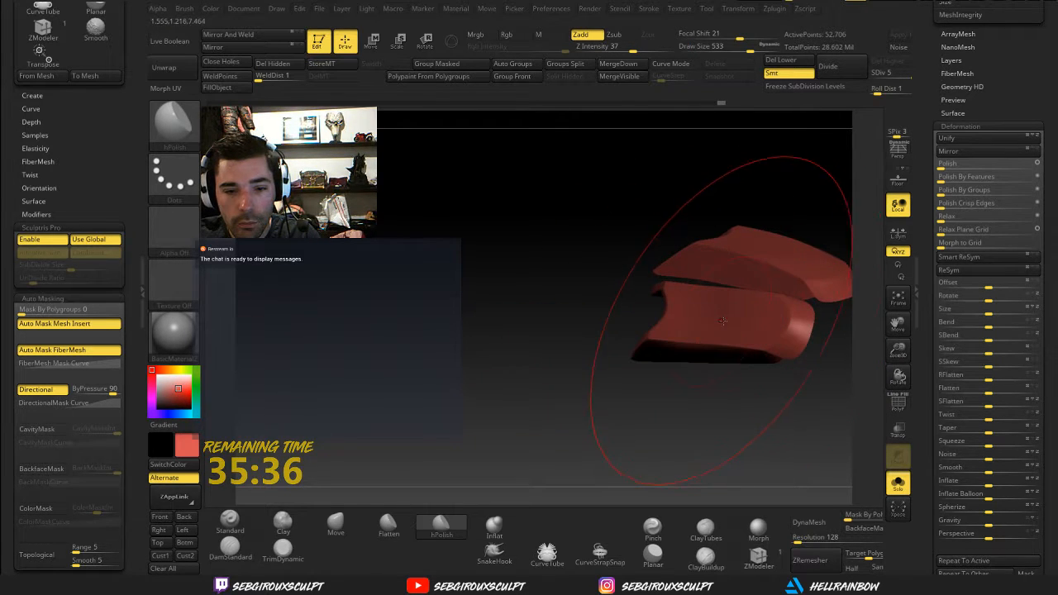
{"action": "right_click_drag", "start_coordinate": [734, 318], "coordinate": [746, 339]}
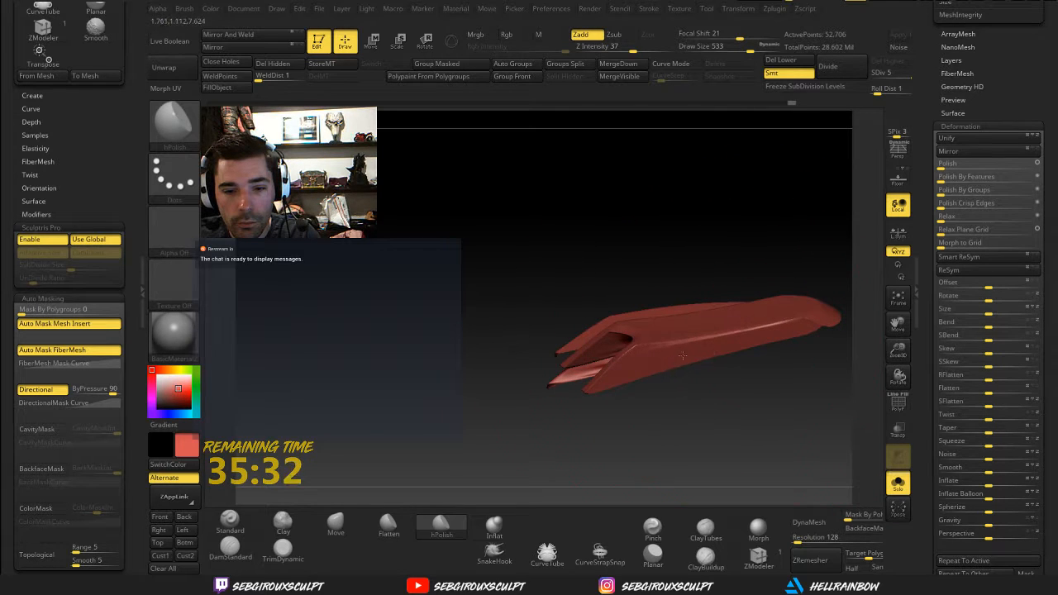
{"action": "mouse_move", "coordinate": [793, 327]}
{"action": "right_mouse_down"}
{"action": "mouse_move", "coordinate": [781, 347]}
{"action": "mouse_move", "coordinate": [806, 376]}
{"action": "right_mouse_up"}
Inspect the polished plates from several sides, turn on their wireframe display and check the Morph Target settings
{"action": "key", "text": "ctrl"}
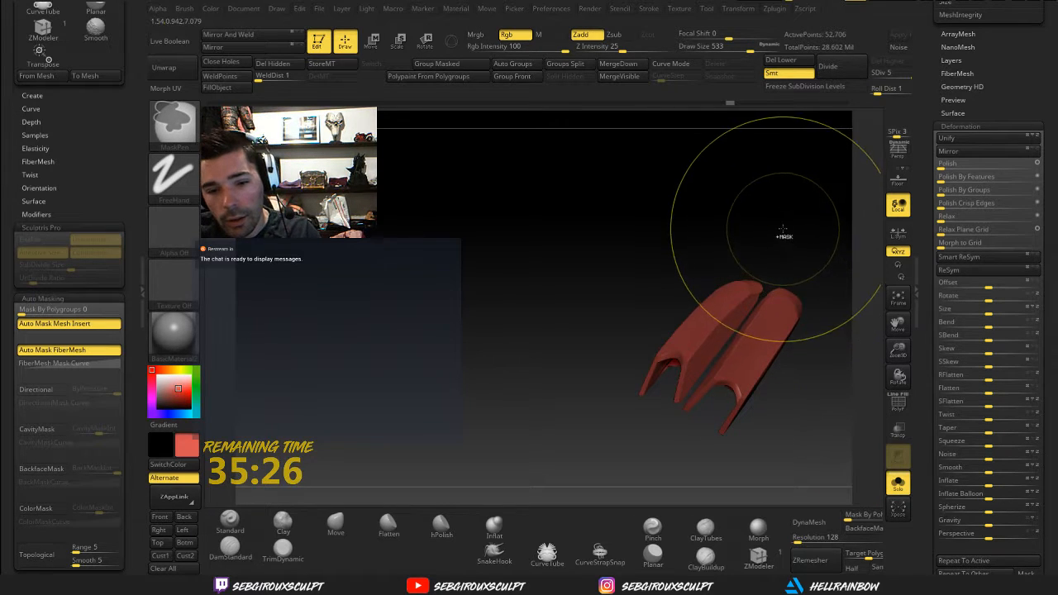
{"action": "right_click_drag", "start_coordinate": [784, 232], "coordinate": [760, 174]}
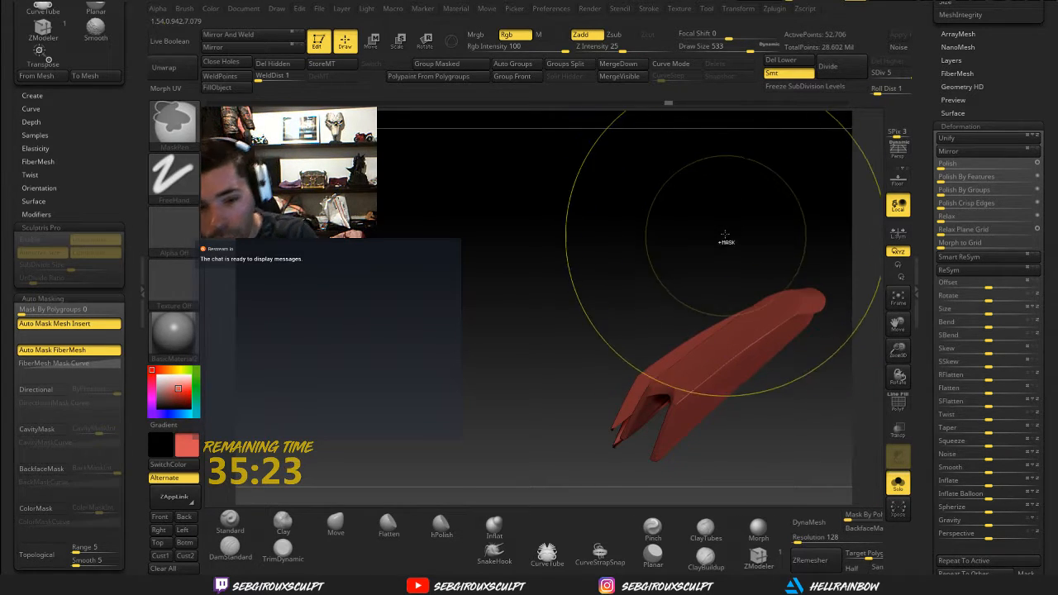
{"action": "mouse_move", "coordinate": [703, 233]}
{"action": "right_mouse_down", "text": "ctrl"}
{"action": "mouse_move", "coordinate": [699, 214]}
{"action": "mouse_move", "coordinate": [599, 228]}
{"action": "mouse_move", "coordinate": [617, 236]}
{"action": "mouse_move", "coordinate": [597, 224]}
{"action": "mouse_move", "coordinate": [711, 214]}
{"action": "right_mouse_up", "text": "ctrl"}
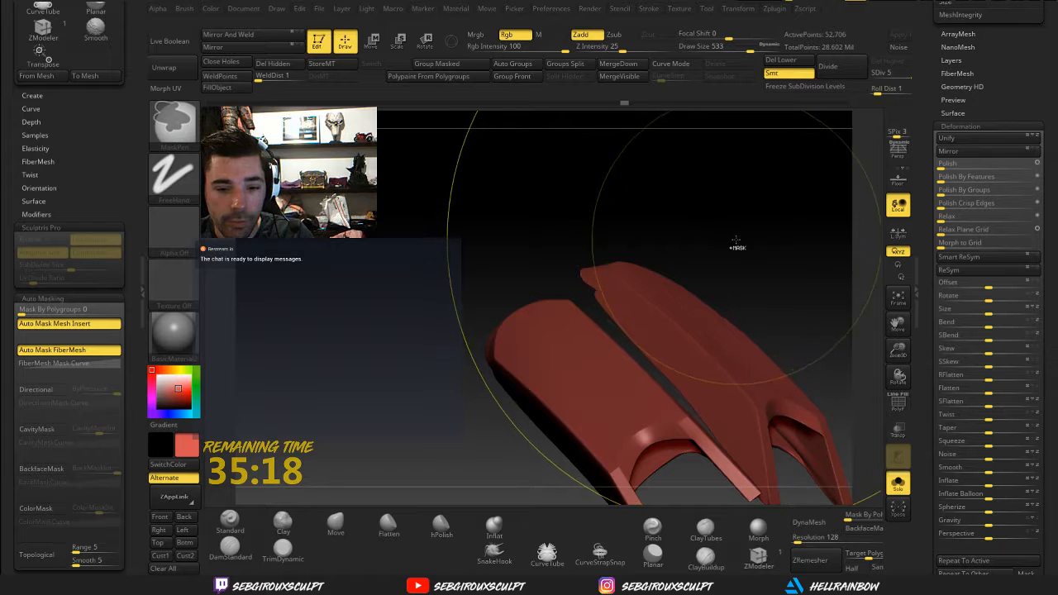
{"action": "mouse_move", "coordinate": [732, 236]}
{"action": "left_mouse_down"}
{"action": "mouse_move", "coordinate": [715, 245]}
{"action": "mouse_move", "coordinate": [743, 263]}
{"action": "mouse_move", "coordinate": [762, 307]}
{"action": "mouse_move", "coordinate": [785, 297]}
{"action": "left_mouse_up"}
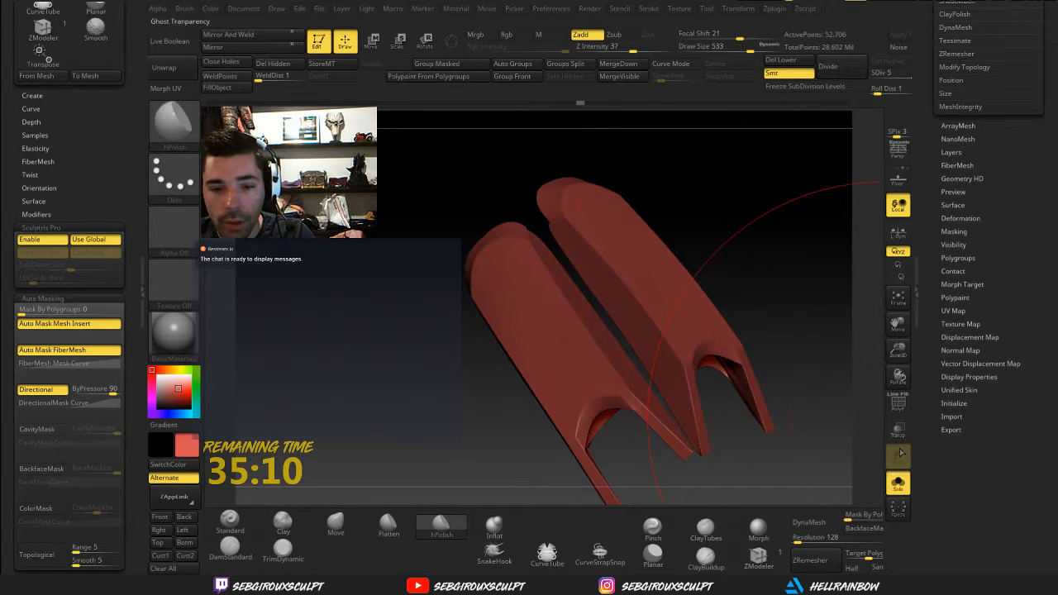
{"action": "left_click", "coordinate": [897, 404]}
{"action": "left_click_drag", "start_coordinate": [786, 375], "coordinate": [1002, 274]}
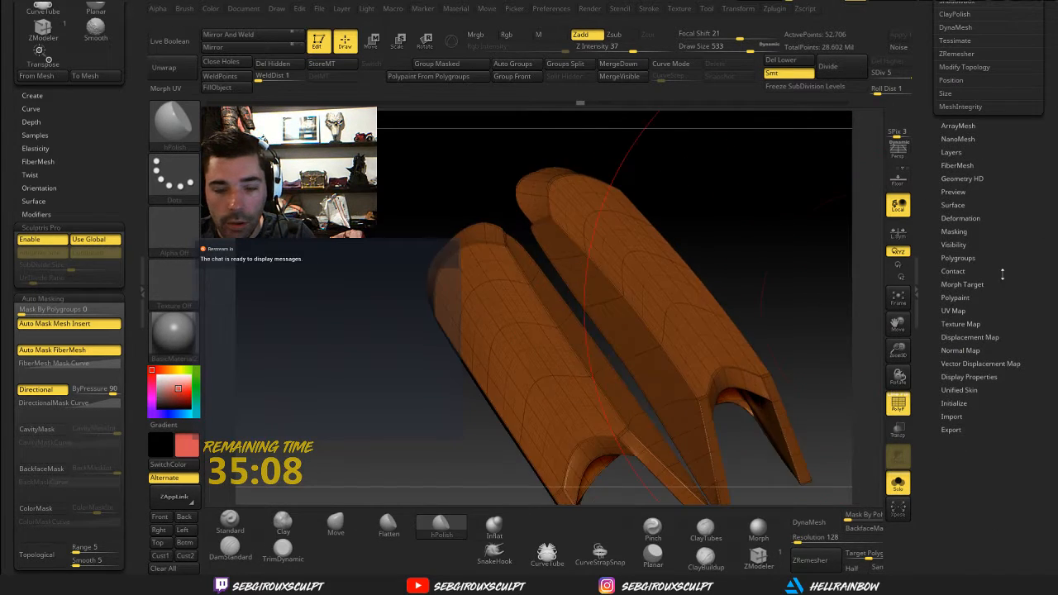
{"action": "left_click", "coordinate": [961, 284]}
{"action": "left_click", "coordinate": [964, 282]}
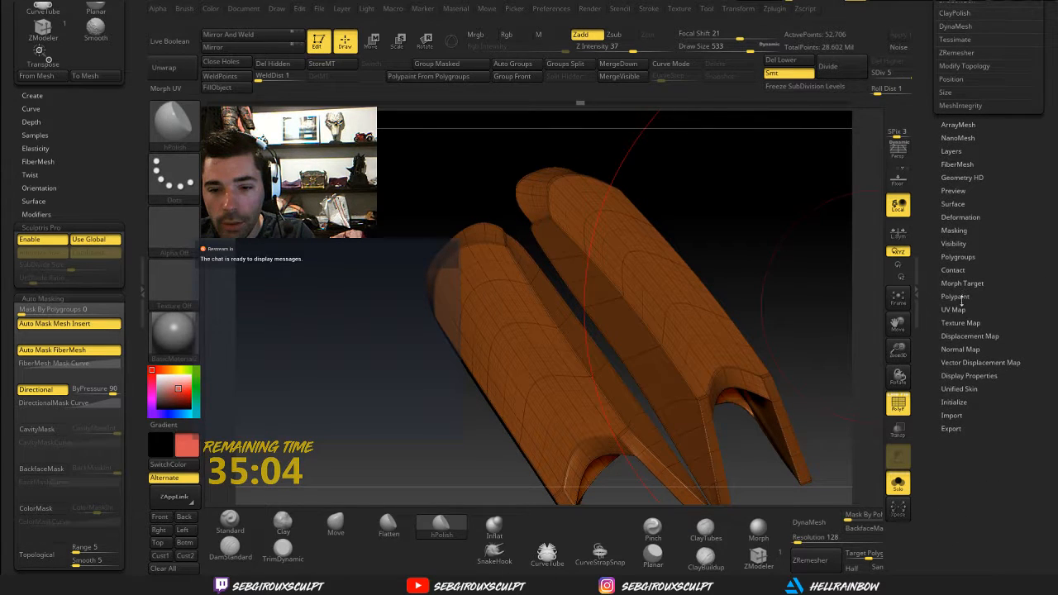
Regroup the plates' polygons with Groups By Normals at a maximum angle tolerance of 45
{"action": "left_click", "coordinate": [962, 297]}
{"action": "left_click", "coordinate": [964, 296]}
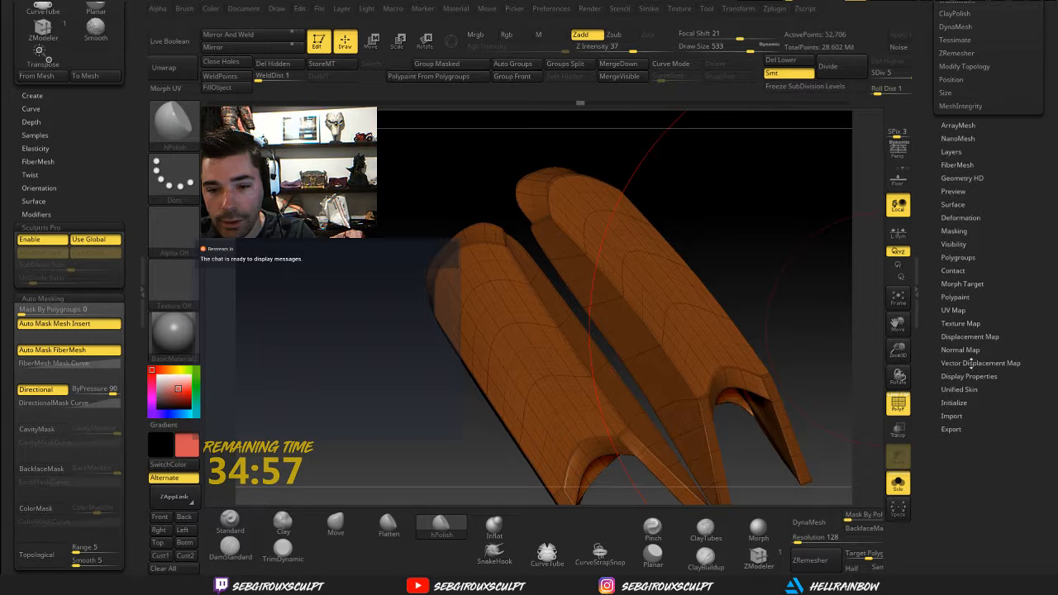
{"action": "left_click_drag", "start_coordinate": [835, 354], "coordinate": [868, 357]}
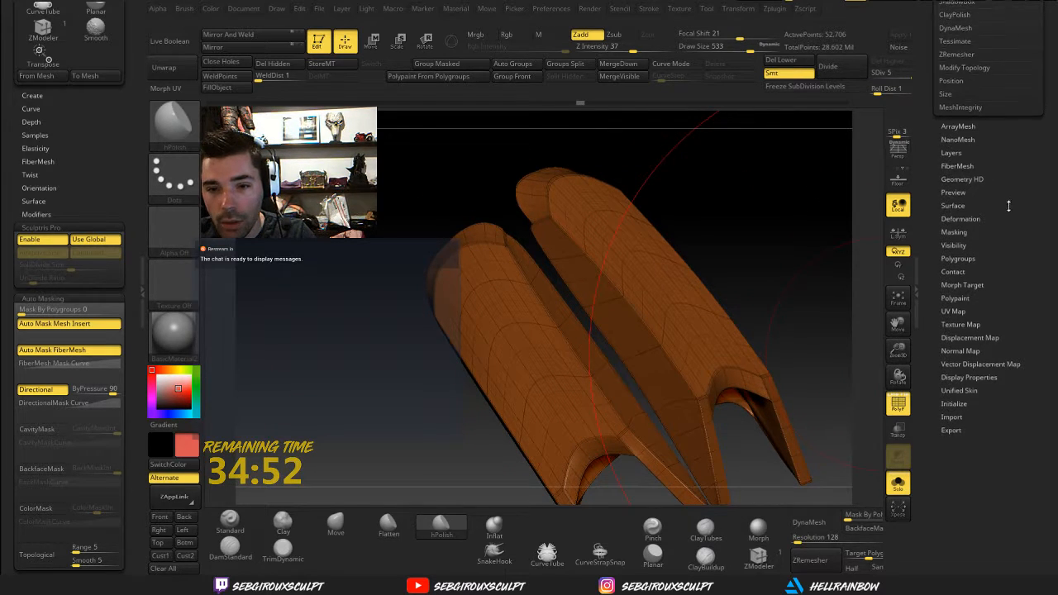
{"action": "left_click", "coordinate": [959, 257]}
{"action": "scroll", "coordinate": [1006, 295], "scroll_direction": "down", "scroll_amount": 3}
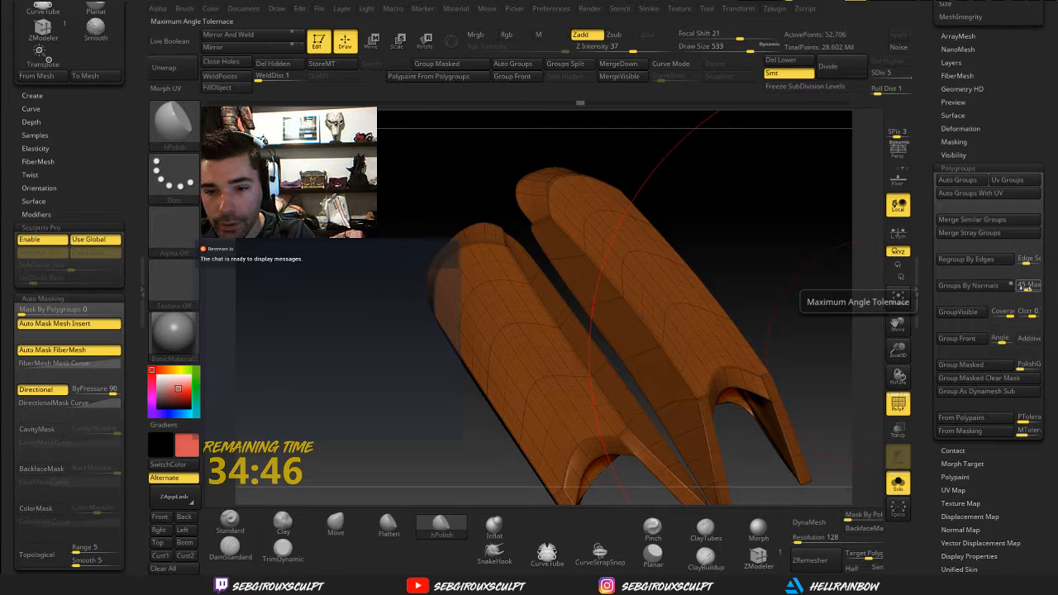
{"action": "left_click", "coordinate": [973, 289]}
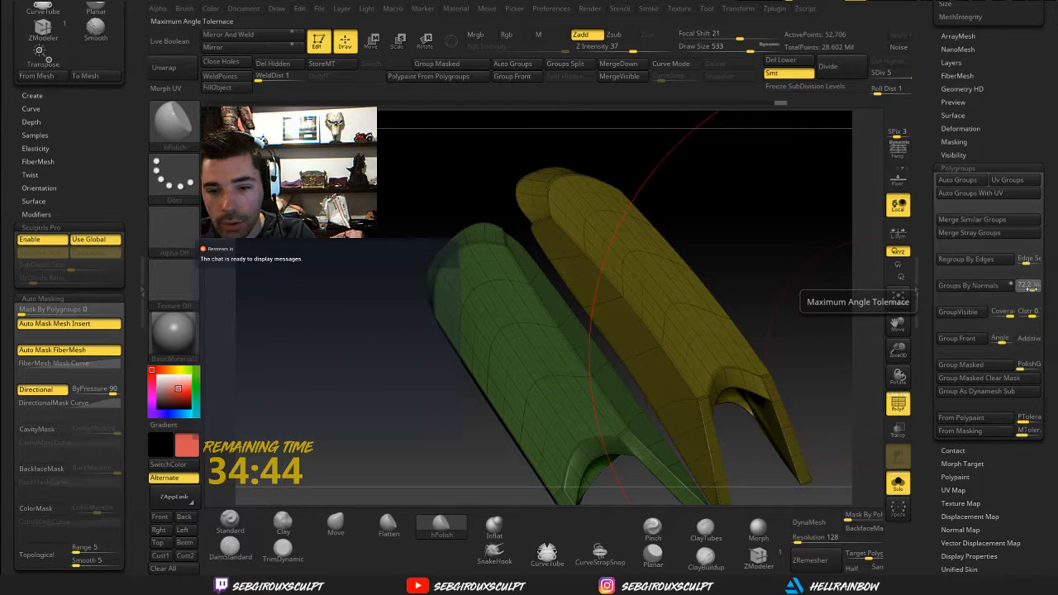
Try Groups By Normals on the plates with a maximum angle of about 72 and with a much smaller angle
{"action": "left_click_drag", "start_coordinate": [1031, 288], "coordinate": [1044, 287]}
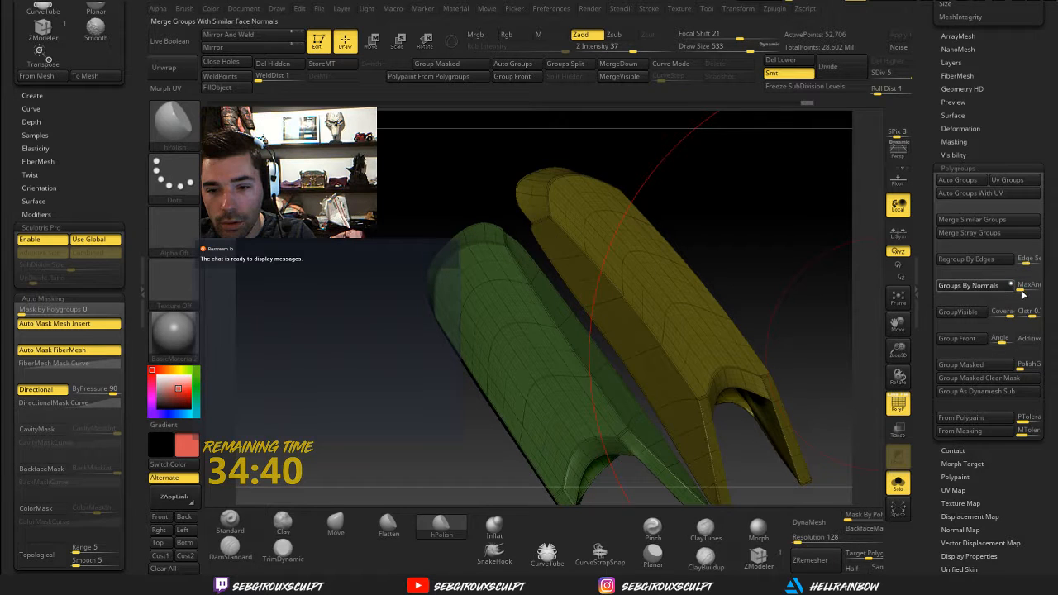
{"action": "left_click", "coordinate": [1021, 291]}
{"action": "left_click", "coordinate": [1024, 288]}
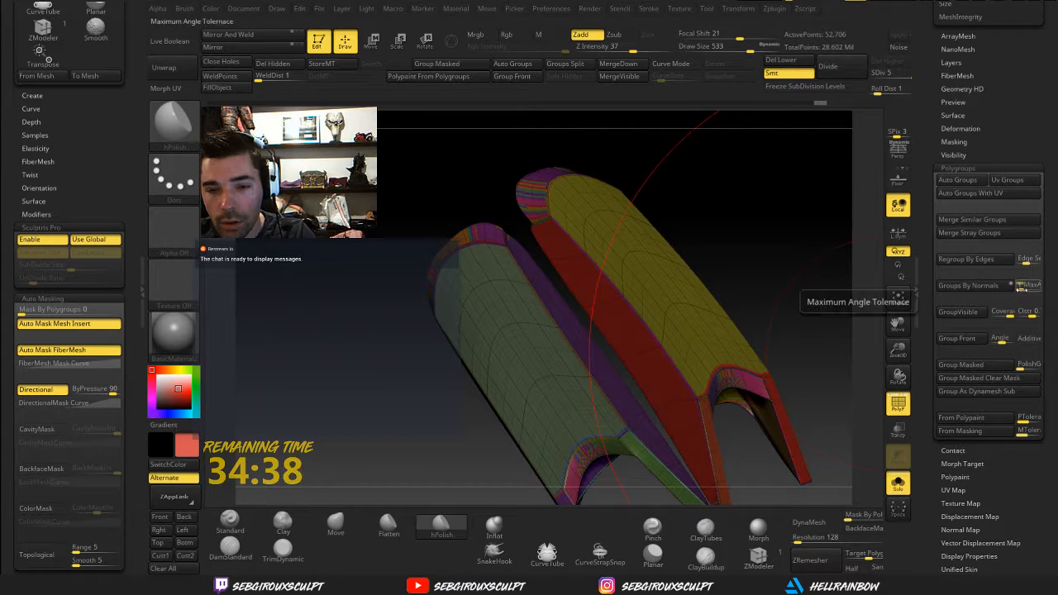
{"action": "key", "text": "Return"}
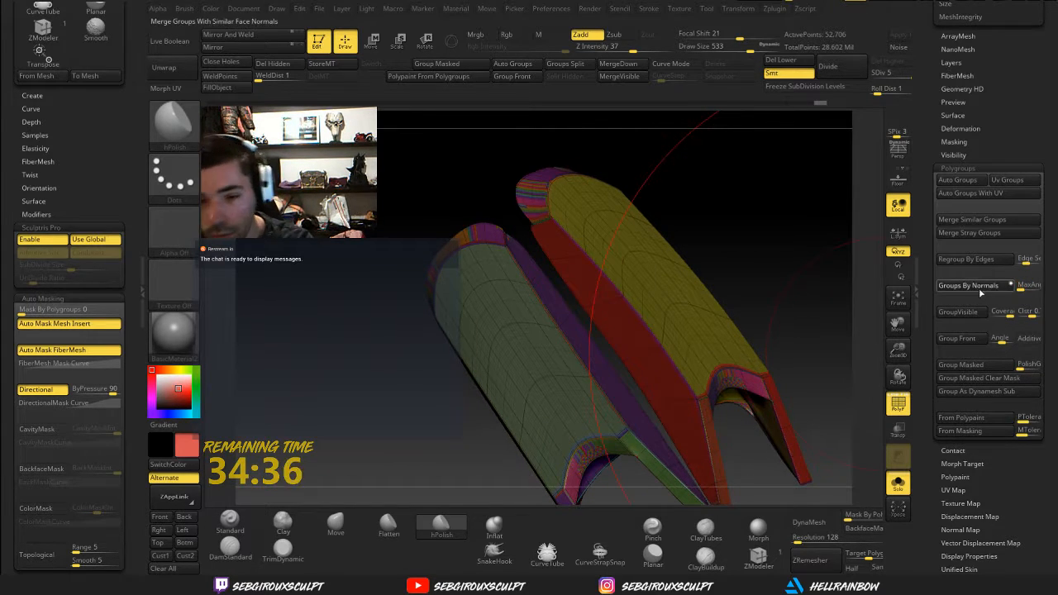
{"action": "left_click", "coordinate": [978, 288]}
Set the maximum angle tolerance to about 48.47 and regroup the plates by normals
{"action": "left_click", "coordinate": [1026, 286]}
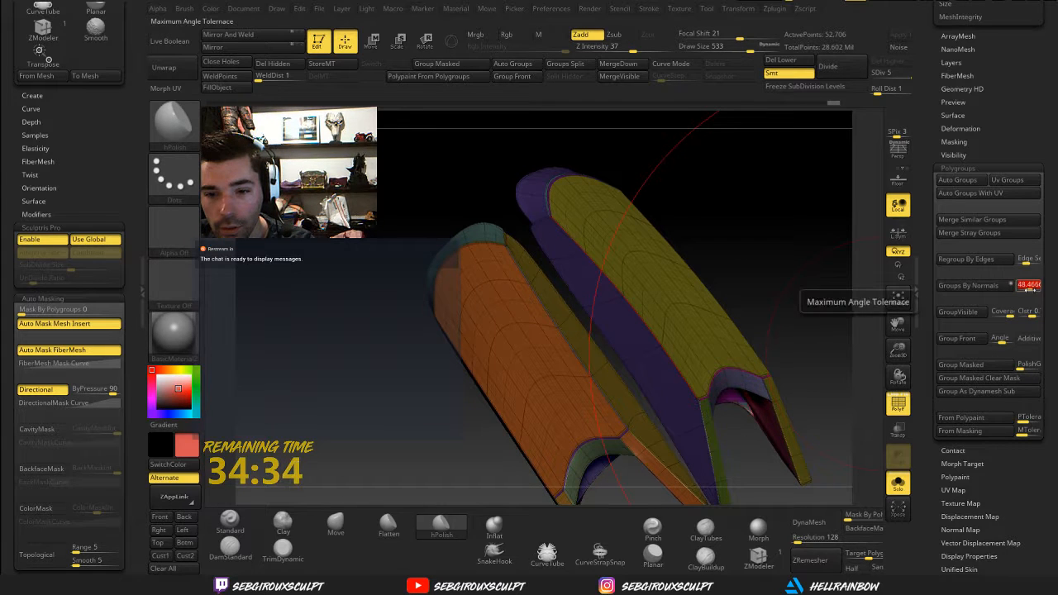
{"action": "key", "text": "Return"}
{"action": "left_click", "coordinate": [976, 289]}
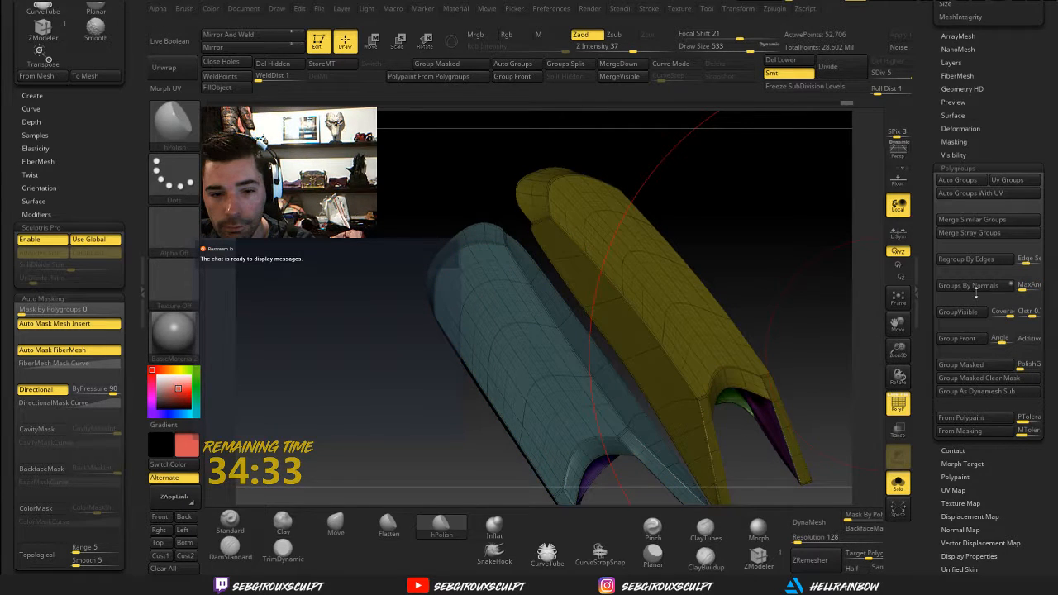
Regroup the plates by normals with maximum angle tolerances of 10 and 12
{"action": "left_click", "coordinate": [1021, 286]}
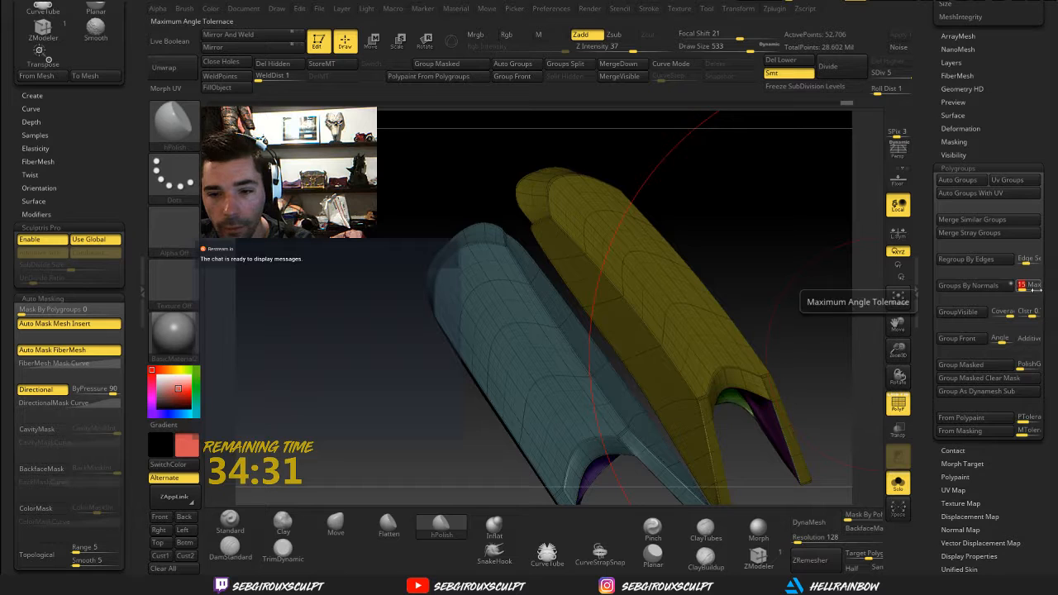
{"action": "type", "text": "10"}
{"action": "key", "text": "Return"}
{"action": "left_click", "coordinate": [976, 287]}
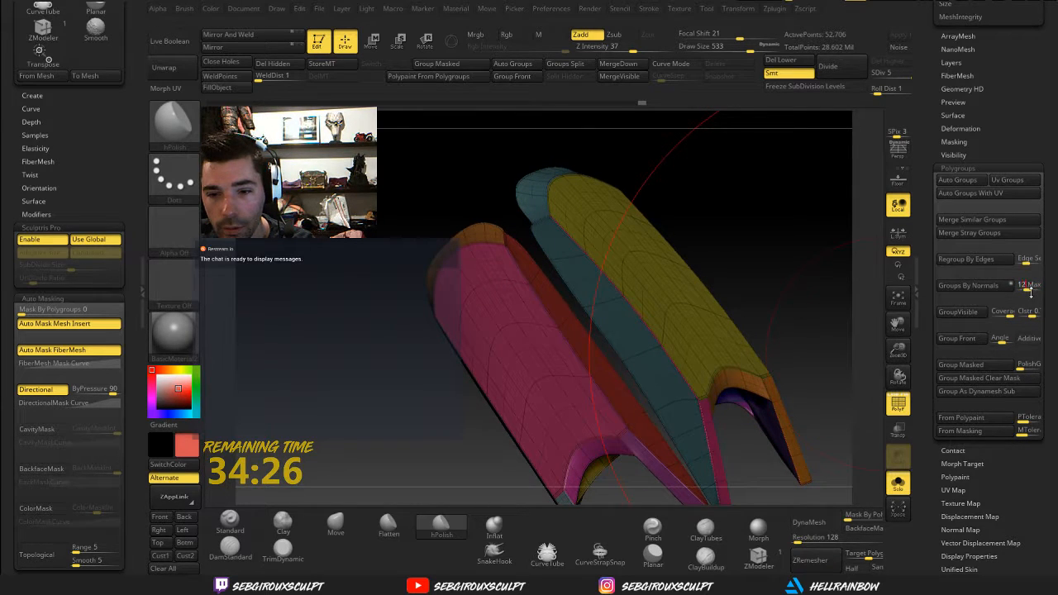
{"action": "left_click", "coordinate": [969, 289]}
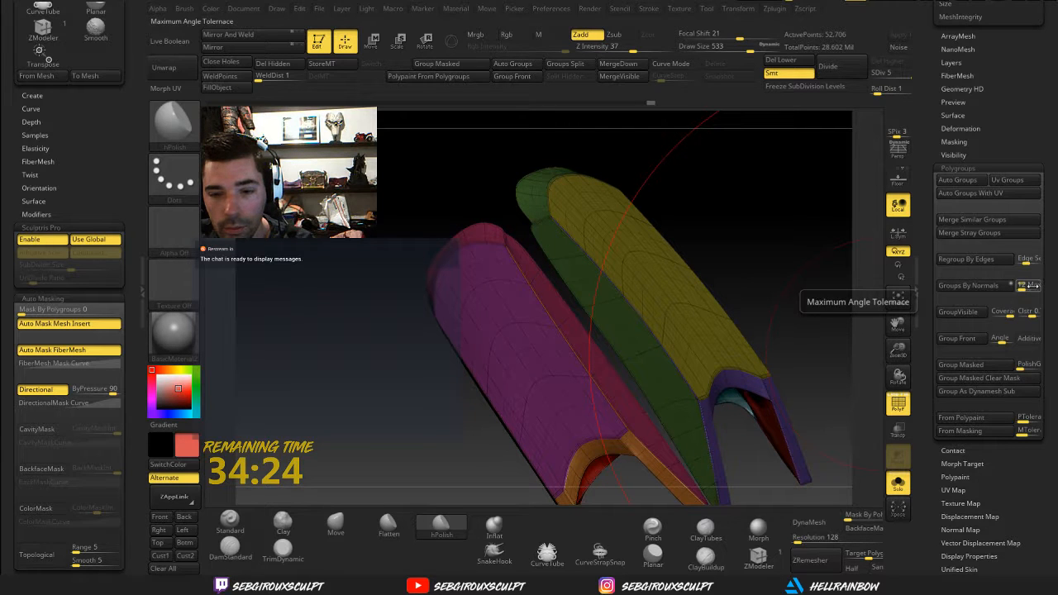
Raise the maximum angle tolerance to 18.8, regroup the plates by normals and check their inner sides and ends
{"action": "left_click_drag", "start_coordinate": [1025, 287], "coordinate": [1030, 289]}
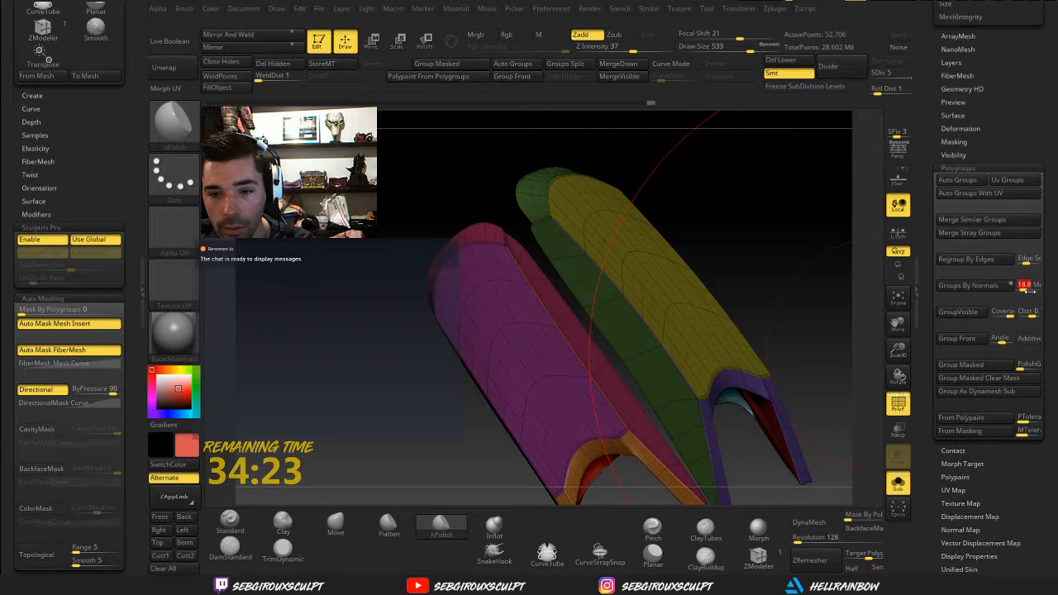
{"action": "left_click", "coordinate": [980, 288]}
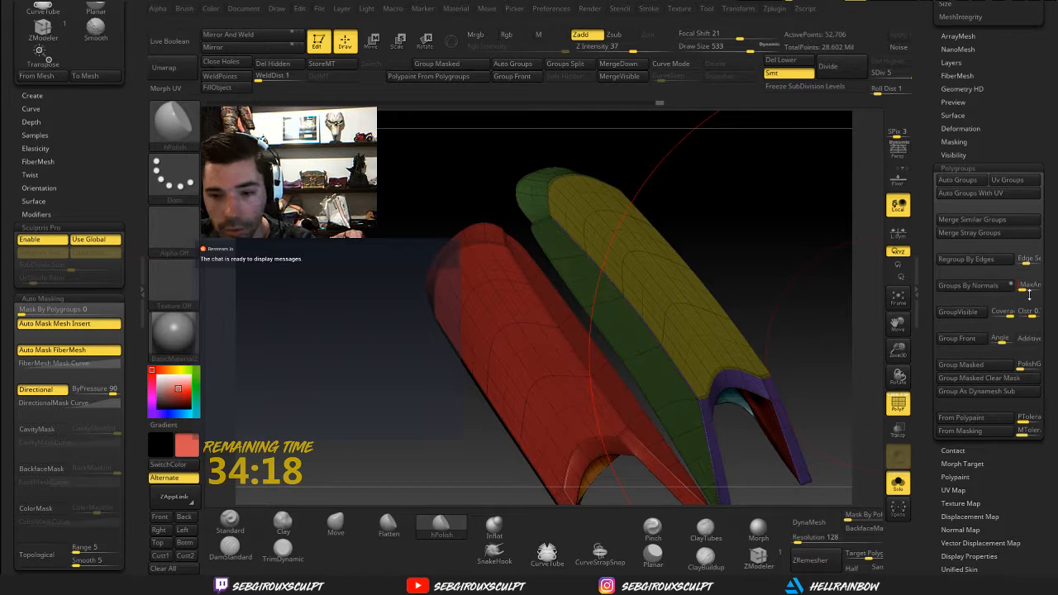
{"action": "left_click", "coordinate": [979, 288]}
{"action": "left_click_drag", "start_coordinate": [826, 289], "coordinate": [867, 273]}
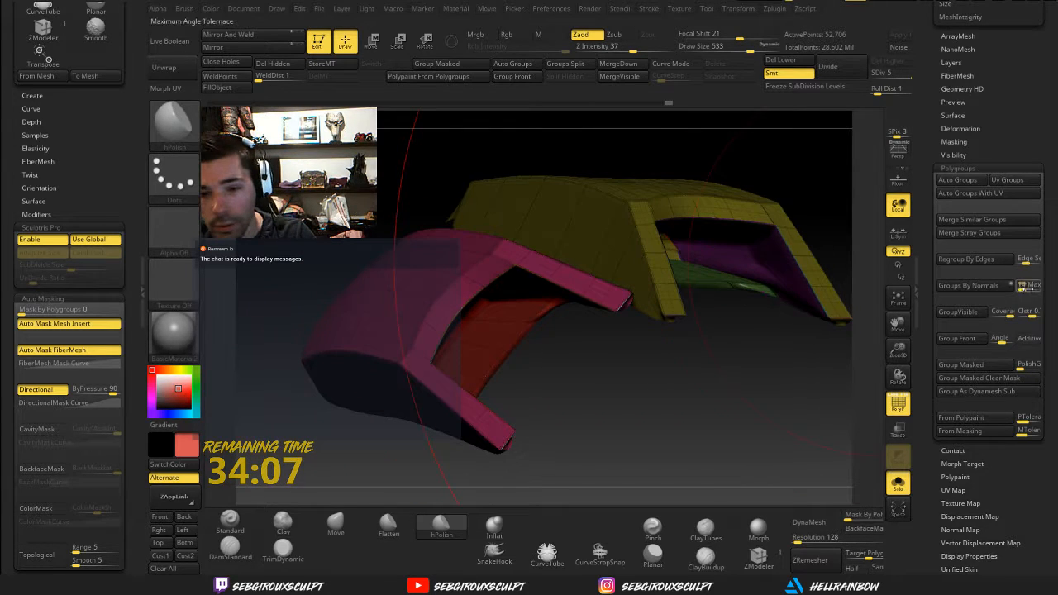
Regroup the plates by normals with a maximum angle tolerance of 15 and check the group borders
{"action": "left_click_drag", "start_coordinate": [1021, 286], "coordinate": [1025, 291]}
{"action": "type", "text": "15"}
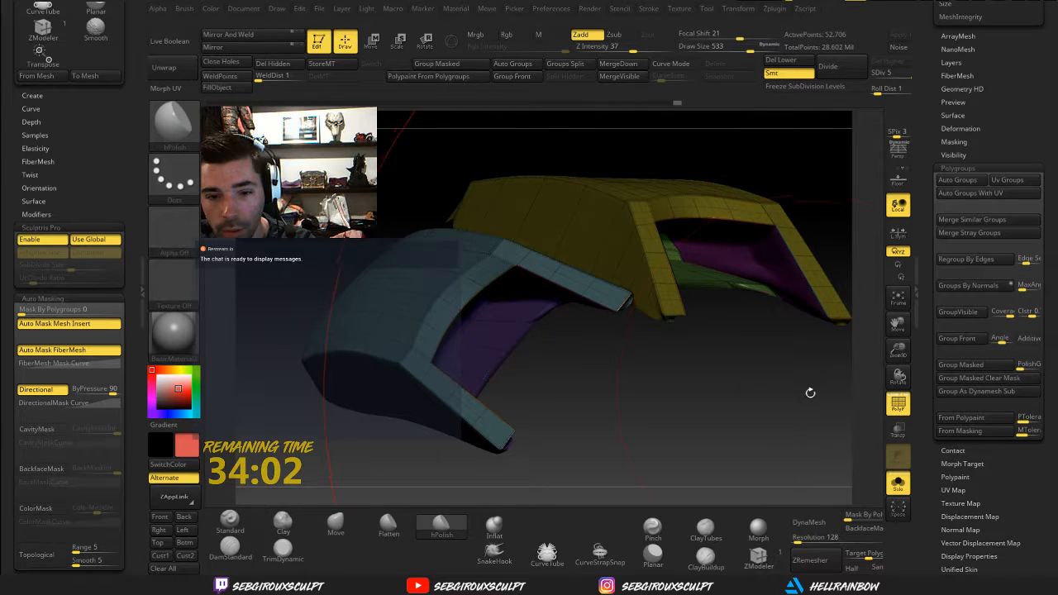
{"action": "left_click_drag", "start_coordinate": [810, 393], "coordinate": [850, 377]}
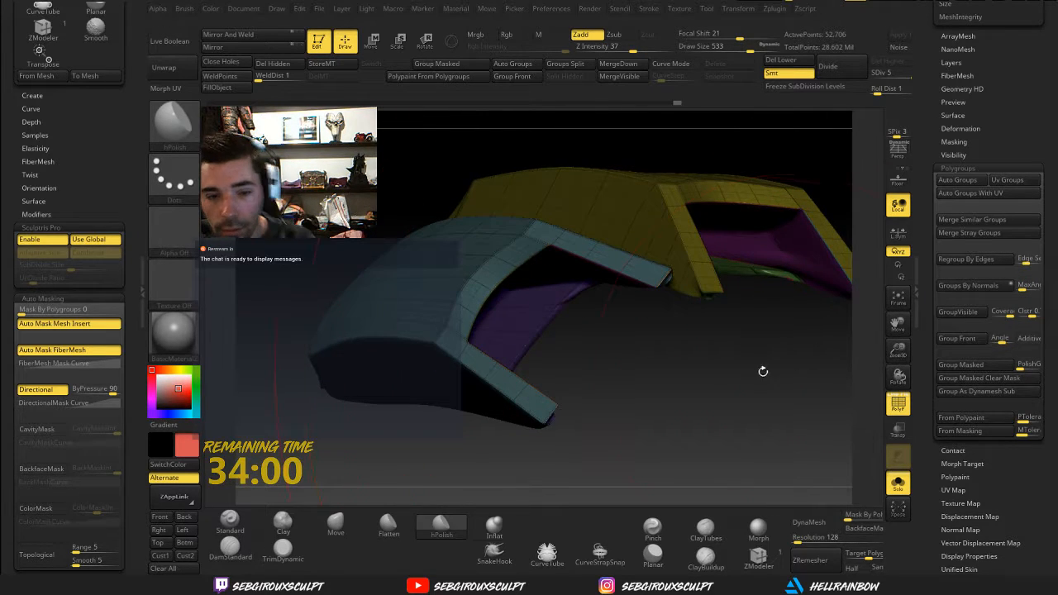
Mask both plates completely and merge all their polygons into a single polygroup with Group Masked
{"action": "key", "text": "ctrl"}
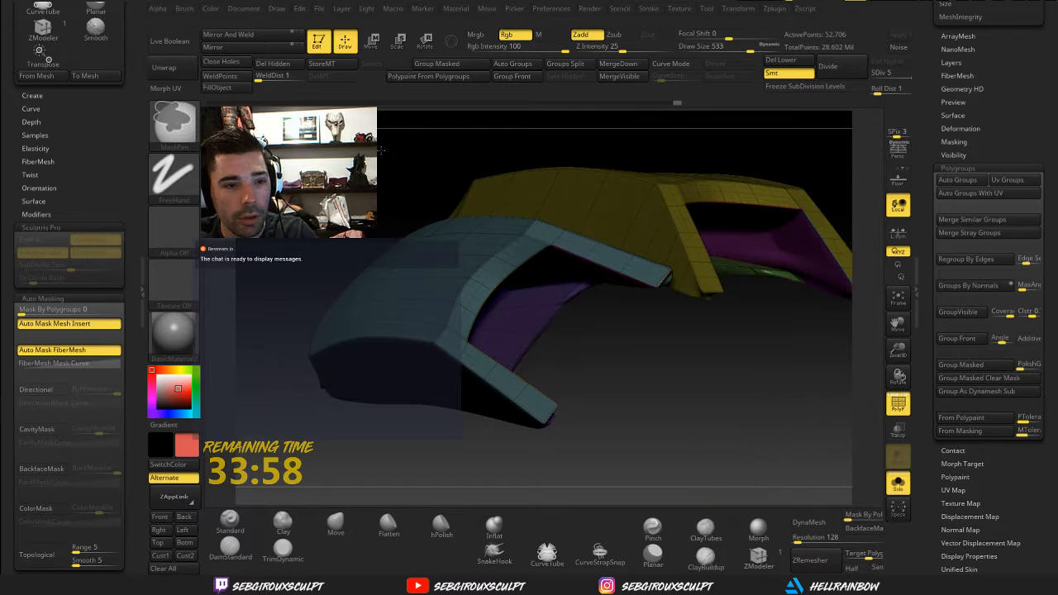
{"action": "left_click", "coordinate": [381, 145], "text": "ctrl"}
{"action": "left_click", "coordinate": [439, 64]}
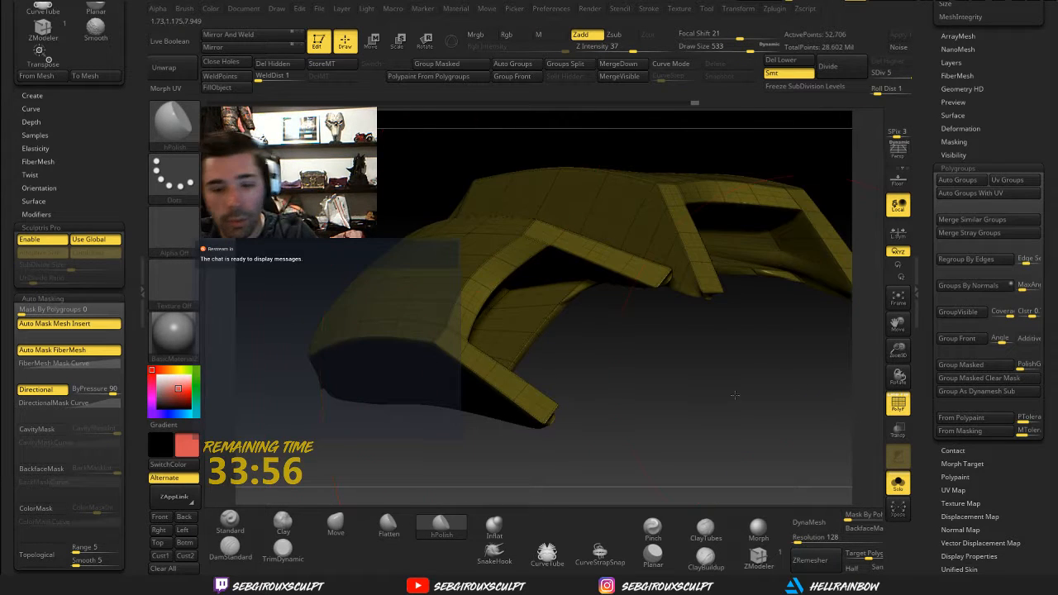
{"action": "left_click_drag", "start_coordinate": [846, 339], "coordinate": [814, 334]}
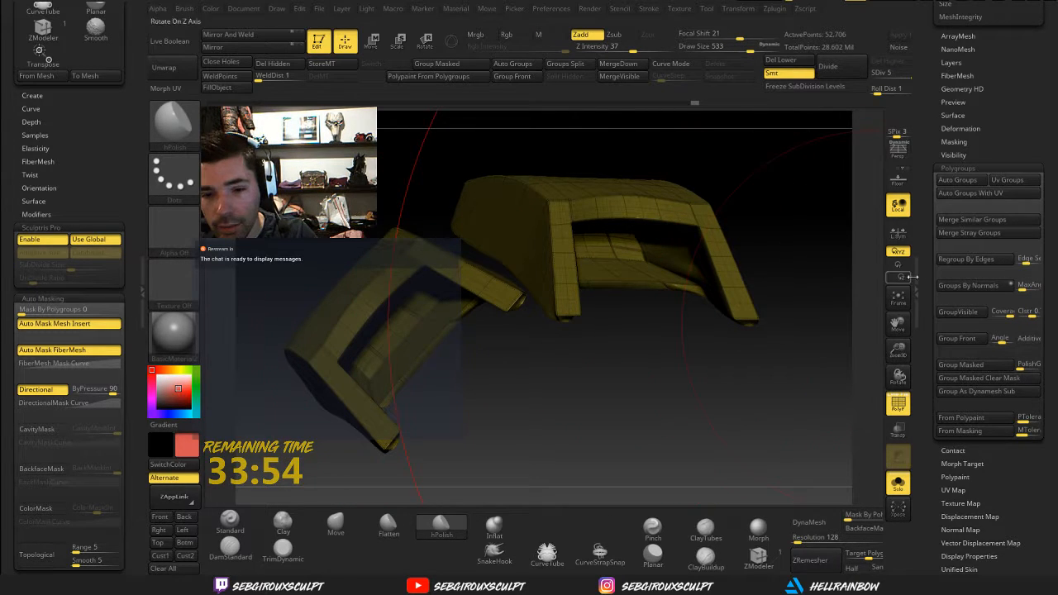
Try Groups By Normals on the single-group plates, check the arch edges up close and undo the regrouping
{"action": "left_click", "coordinate": [963, 287]}
{"action": "left_click_drag", "start_coordinate": [682, 404], "coordinate": [817, 305]}
{"action": "left_click_drag", "start_coordinate": [782, 438], "coordinate": [915, 354]}
{"action": "left_click", "coordinate": [967, 285]}
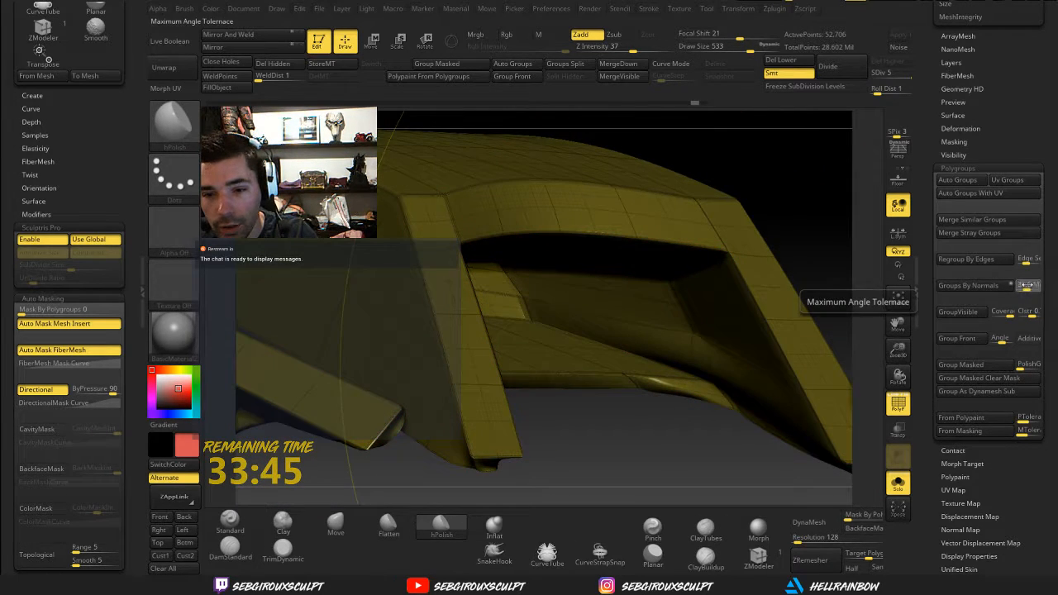
{"action": "left_click", "coordinate": [967, 288]}
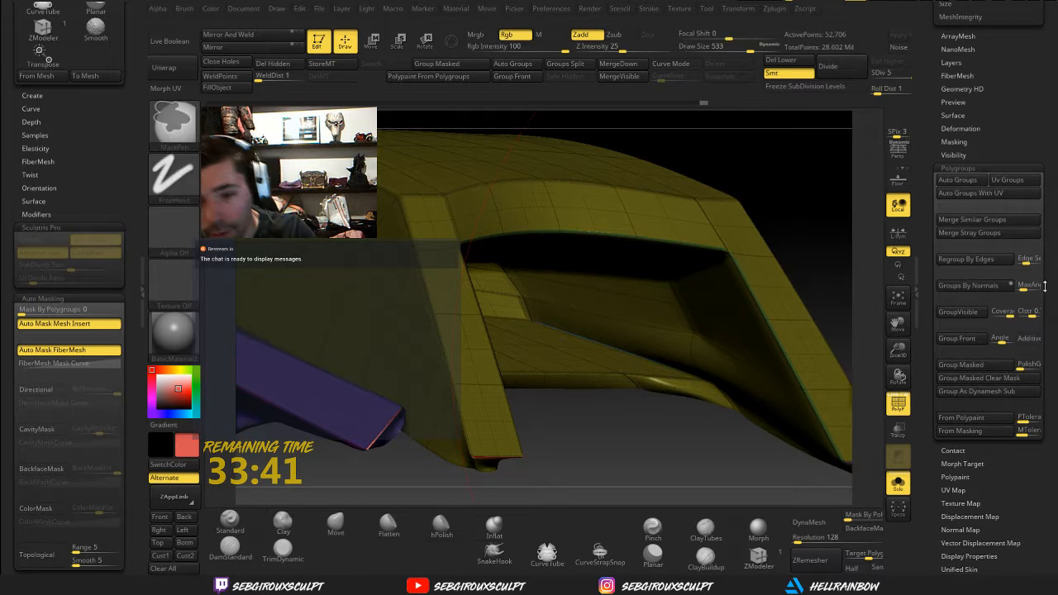
{"action": "key", "text": "ctrl+z"}
Try regrouping the plates by normals with a maximum angle of 16, undo it, and try Regroup By Edges instead
{"action": "left_click_drag", "start_coordinate": [1024, 290], "coordinate": [1033, 290]}
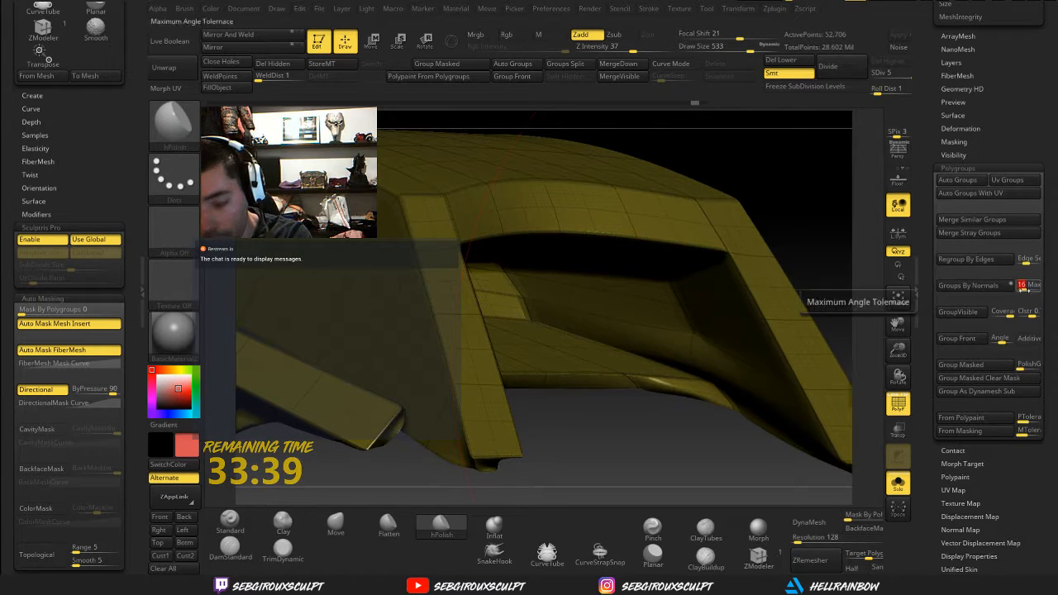
{"action": "left_click", "coordinate": [972, 288]}
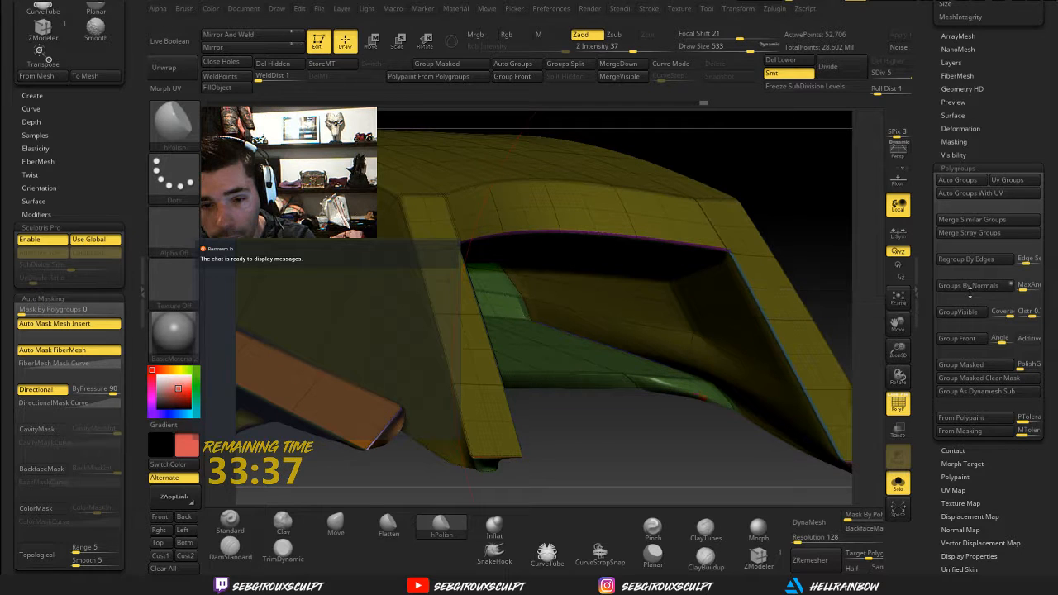
{"action": "key", "text": "ctrl+z"}
{"action": "mouse_move", "coordinate": [808, 246]}
{"action": "left_mouse_down"}
{"action": "mouse_move", "coordinate": [810, 258]}
{"action": "mouse_move", "coordinate": [787, 224]}
{"action": "left_mouse_up"}
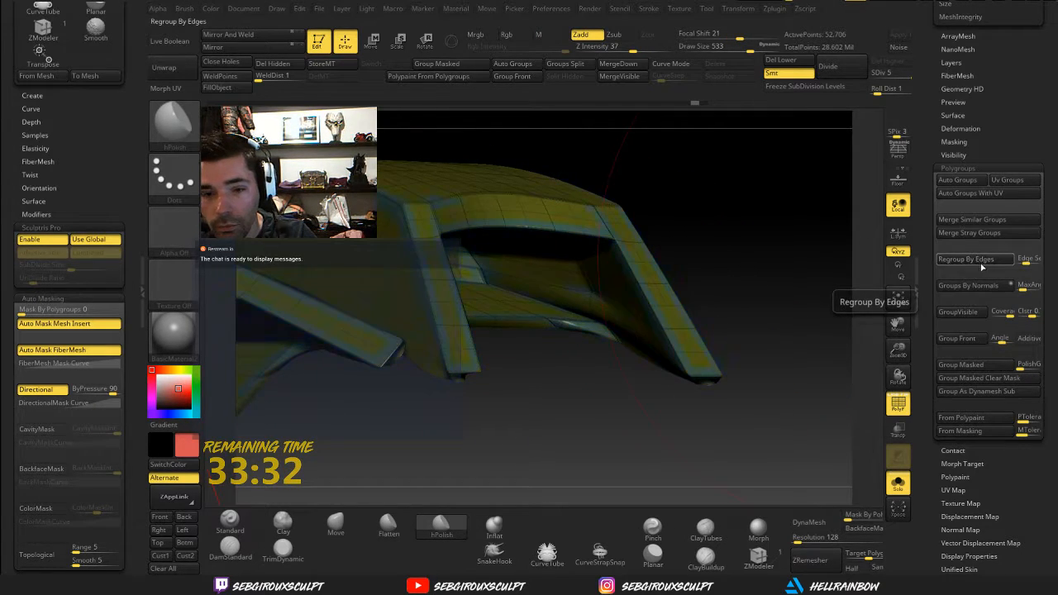
{"action": "left_click", "coordinate": [978, 261]}
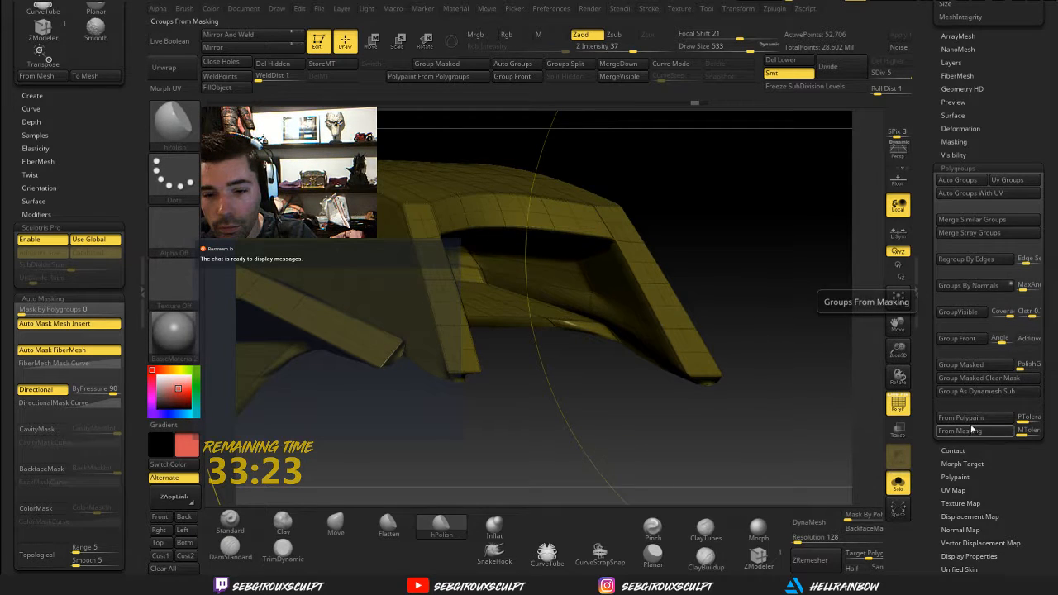
Try Mask PeaksAndValleys on the plates with PVRange 4 and PVCoverage 25, and clear the mask
{"action": "left_click", "coordinate": [963, 144]}
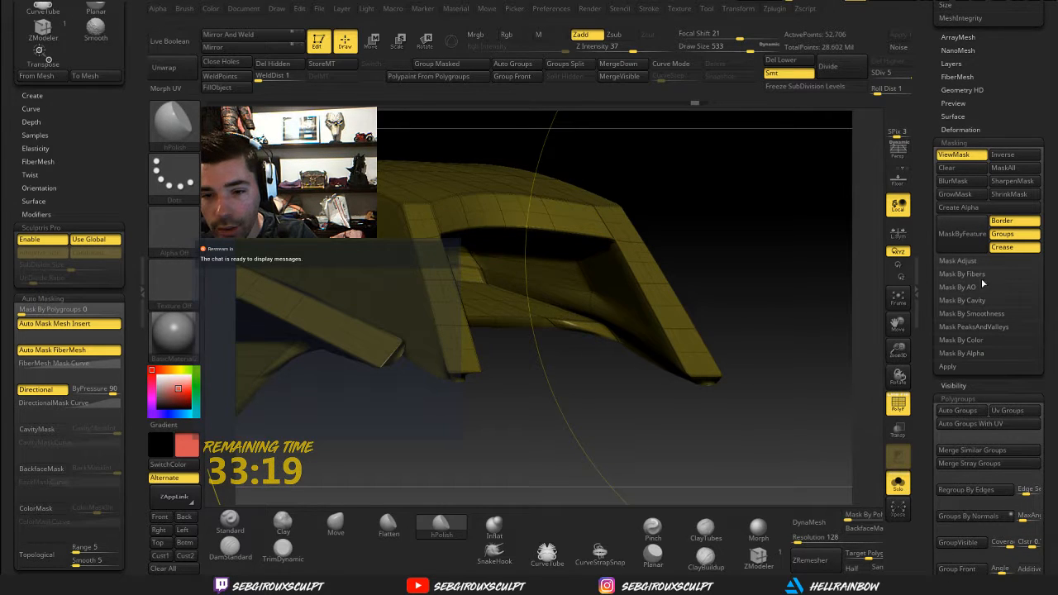
{"action": "left_click", "coordinate": [989, 328]}
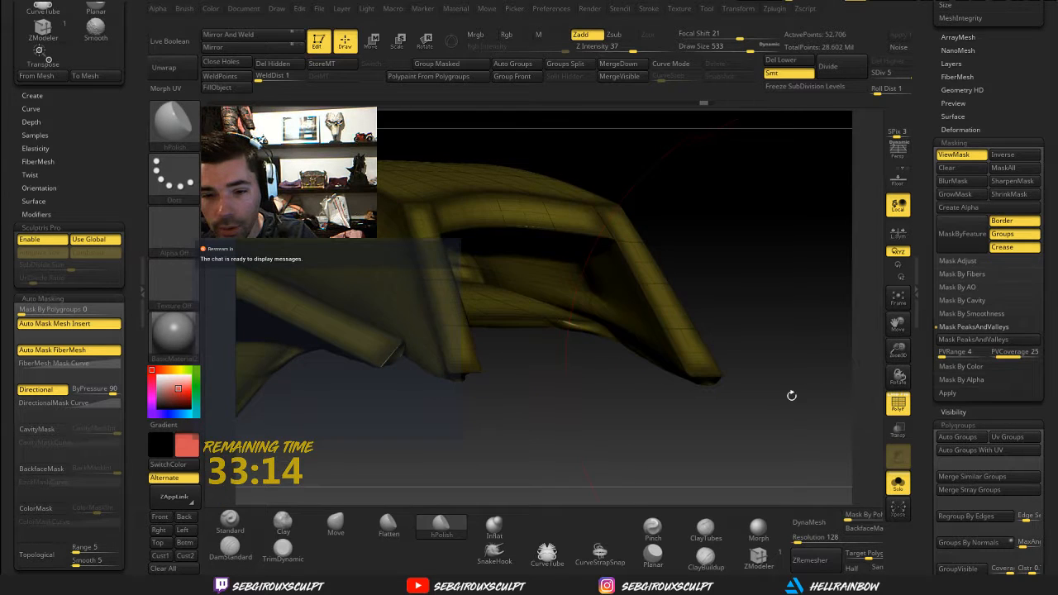
{"action": "left_click_drag", "start_coordinate": [789, 395], "coordinate": [748, 397]}
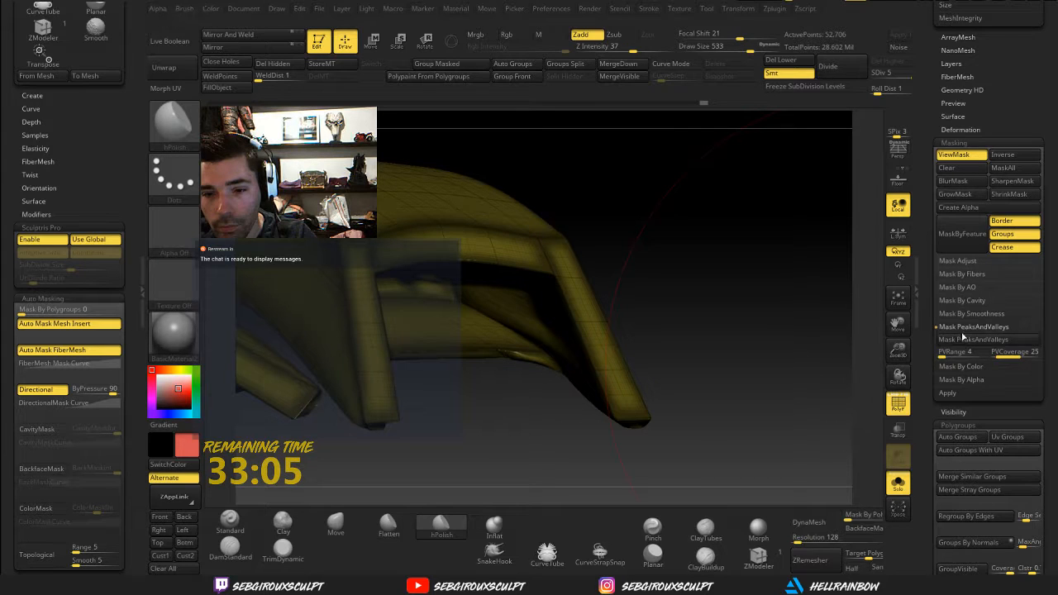
{"action": "left_click", "coordinate": [960, 327]}
{"action": "left_click_drag", "start_coordinate": [753, 335], "coordinate": [768, 262]}
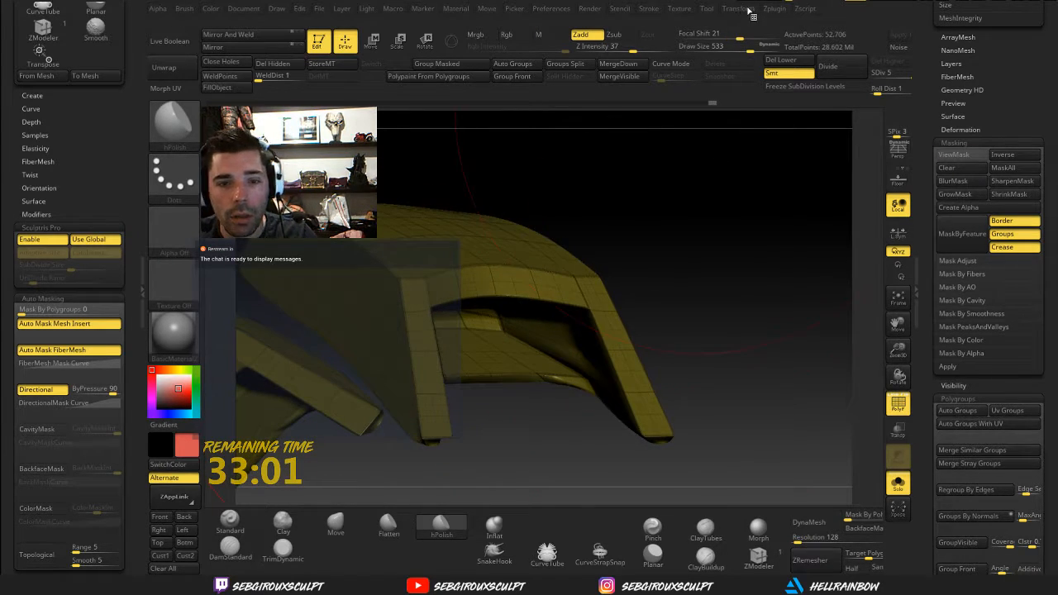
Launch the PolyGroupIt plugin for the plates and orient their preview to show the outer faces
{"action": "left_click", "coordinate": [774, 9]}
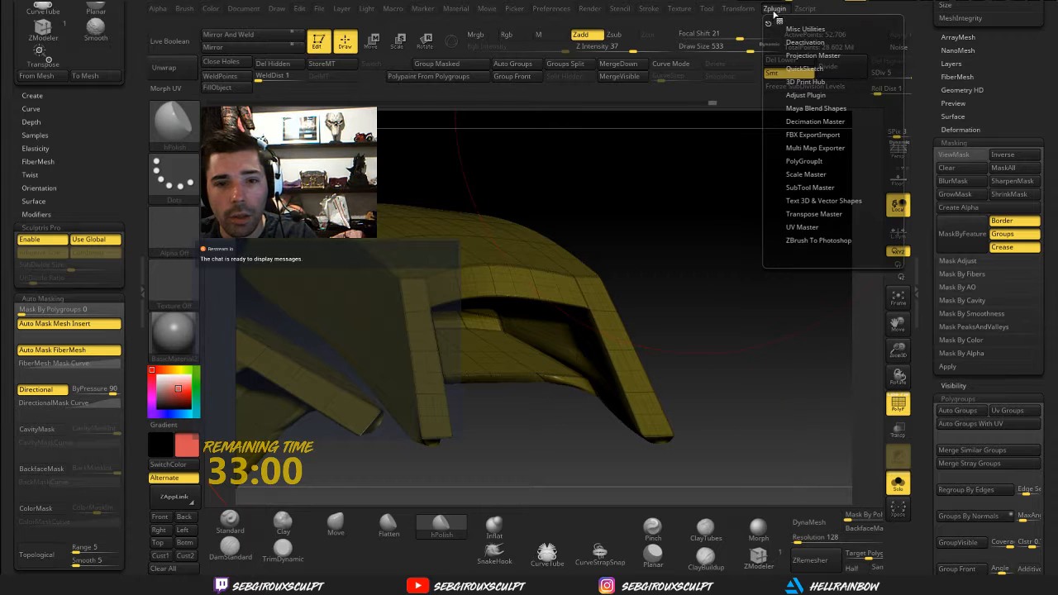
{"action": "left_click", "coordinate": [808, 162]}
{"action": "left_click", "coordinate": [806, 176]}
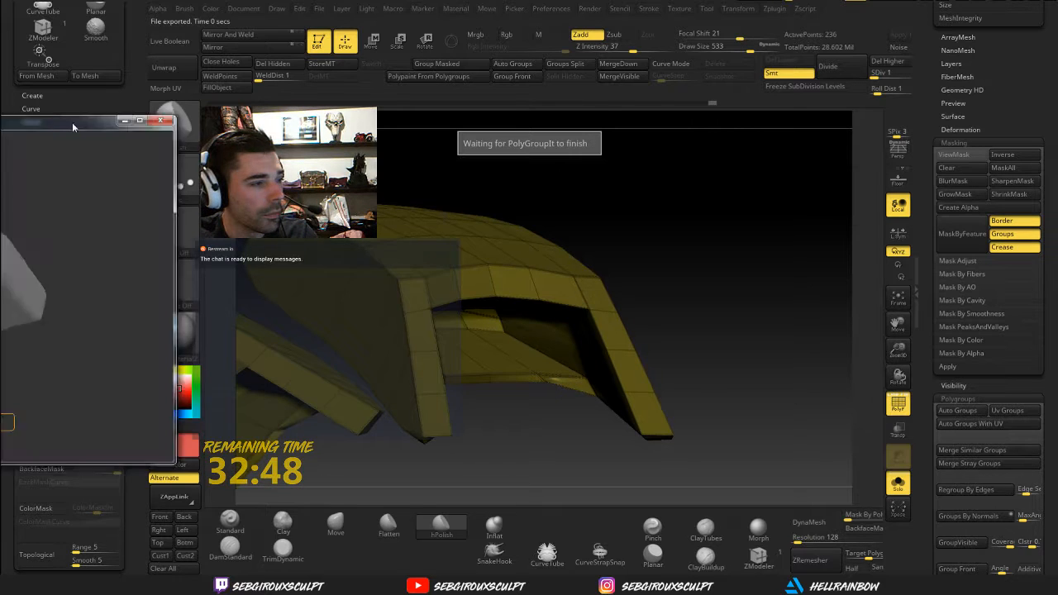
{"action": "left_click_drag", "start_coordinate": [624, 194], "coordinate": [535, 257]}
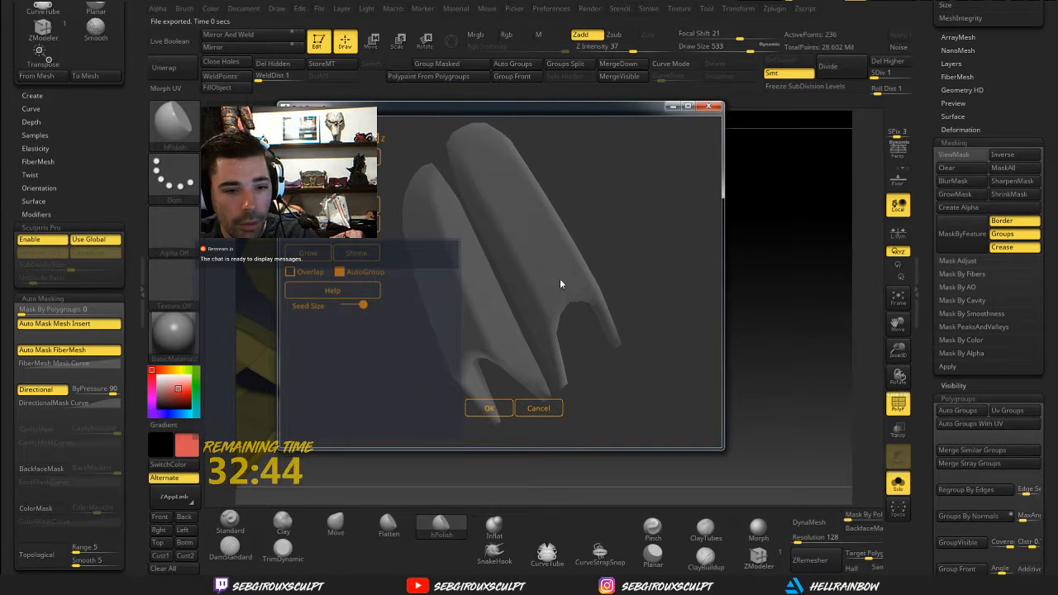
{"action": "mouse_move", "coordinate": [610, 271]}
{"action": "left_mouse_down"}
{"action": "mouse_move", "coordinate": [549, 271]}
{"action": "mouse_move", "coordinate": [563, 281]}
{"action": "left_mouse_up"}
Seed separate polygroups at a tolerance of 0.23 on both plates' outer faces and on one plate's inner side wall
{"action": "left_click", "coordinate": [563, 281]}
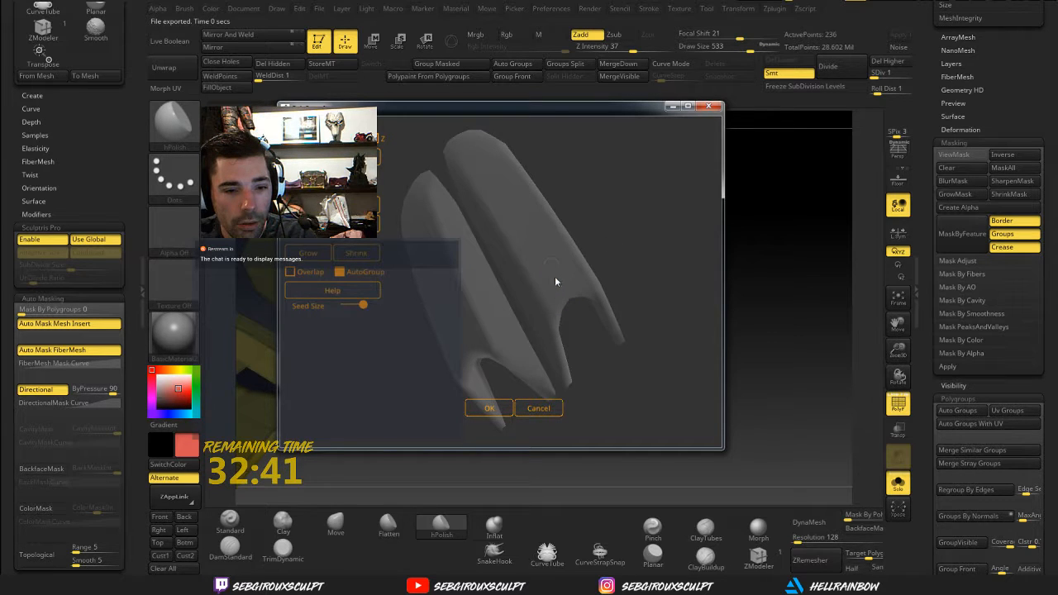
{"action": "left_click", "coordinate": [526, 245]}
{"action": "left_click_drag", "start_coordinate": [497, 296], "coordinate": [531, 301]}
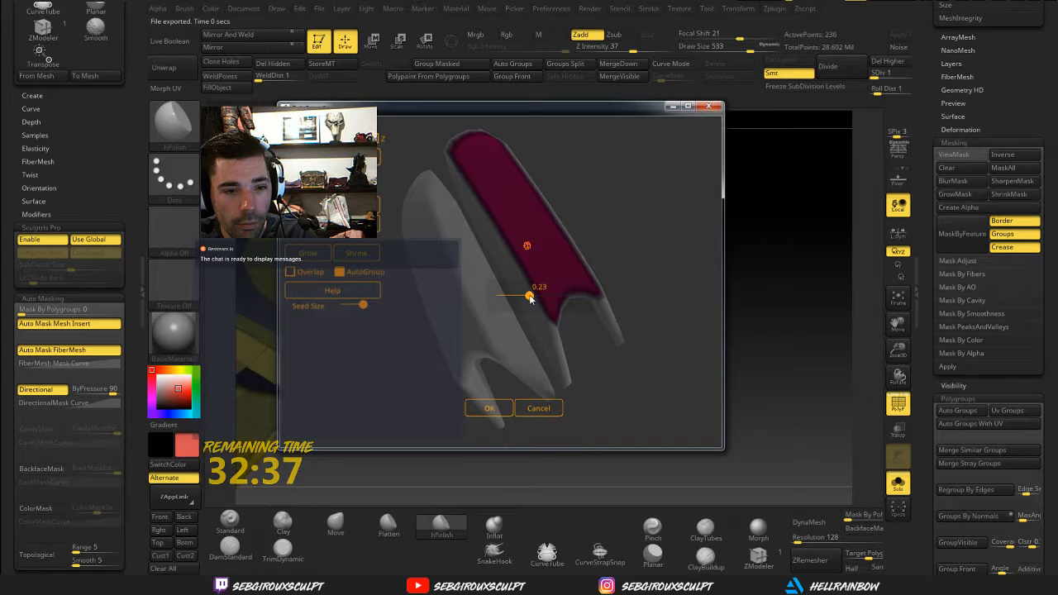
{"action": "mouse_move", "coordinate": [583, 265]}
{"action": "left_mouse_down"}
{"action": "mouse_move", "coordinate": [625, 229]}
{"action": "mouse_move", "coordinate": [644, 246]}
{"action": "left_mouse_up"}
{"action": "left_click", "coordinate": [442, 288]}
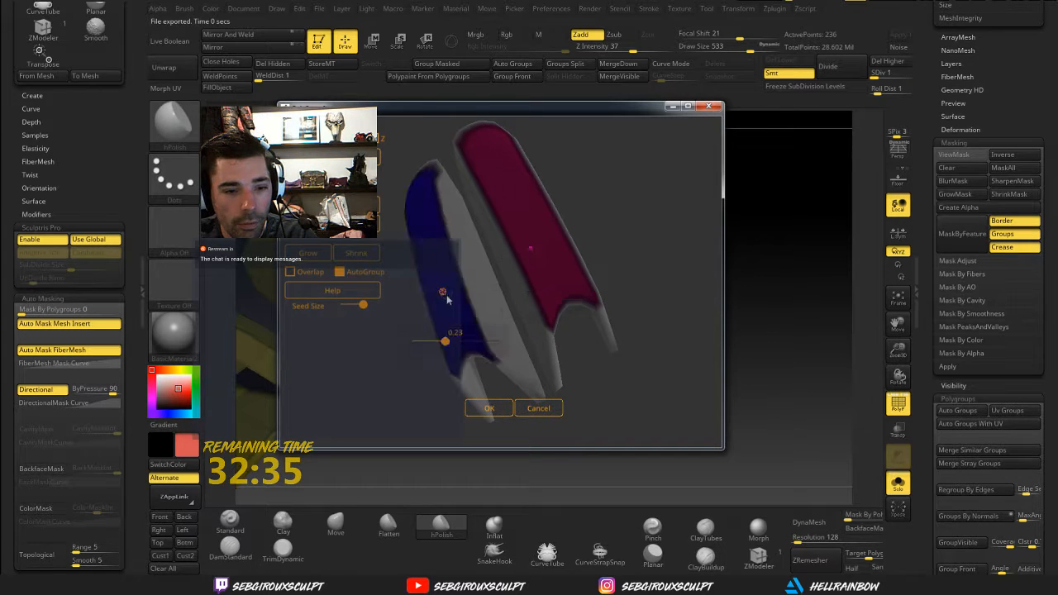
{"action": "left_click", "coordinate": [493, 272]}
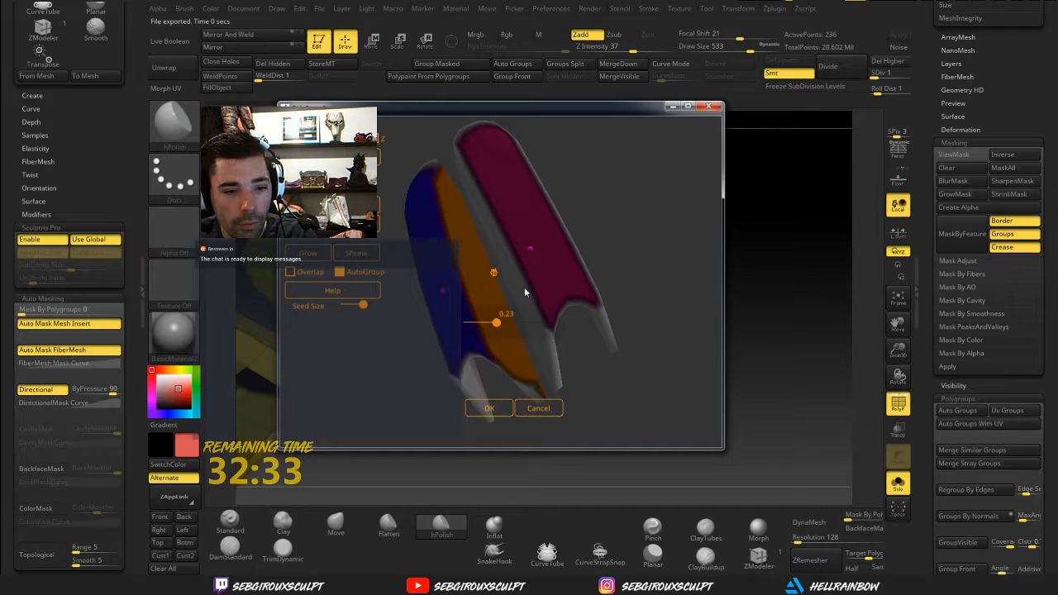
Raise the seed tolerance to 0.42 and seed polygroups on the other plate's side walls
{"action": "left_click_drag", "start_coordinate": [524, 290], "coordinate": [649, 231]}
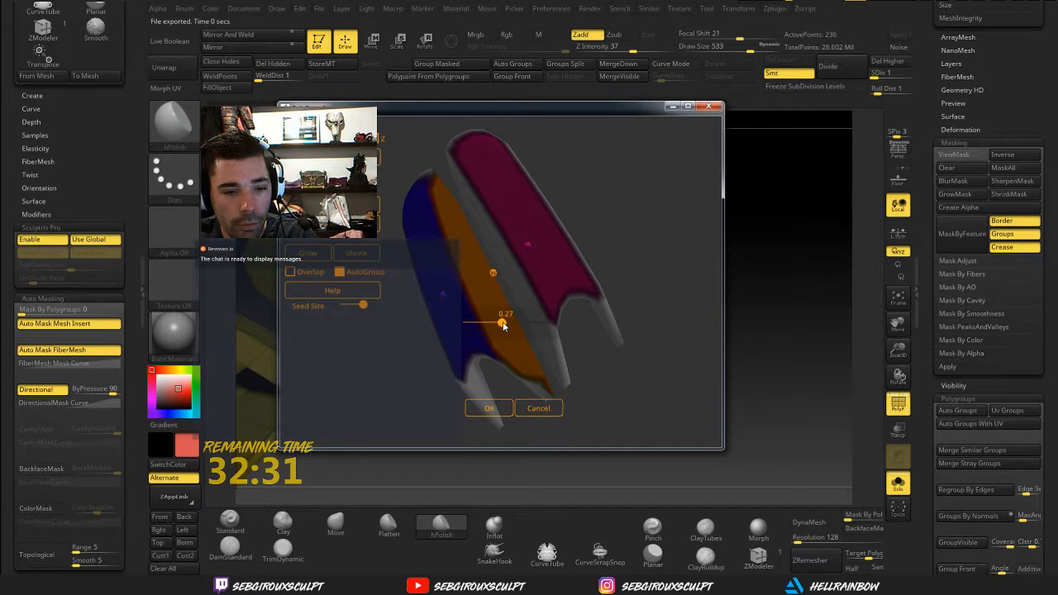
{"action": "mouse_move", "coordinate": [510, 326]}
{"action": "left_mouse_down"}
{"action": "mouse_move", "coordinate": [524, 328]}
{"action": "mouse_move", "coordinate": [660, 226]}
{"action": "mouse_move", "coordinate": [629, 137]}
{"action": "mouse_move", "coordinate": [656, 208]}
{"action": "mouse_move", "coordinate": [548, 181]}
{"action": "mouse_move", "coordinate": [508, 286]}
{"action": "left_mouse_up"}
{"action": "left_click_drag", "start_coordinate": [575, 199], "coordinate": [550, 340]}
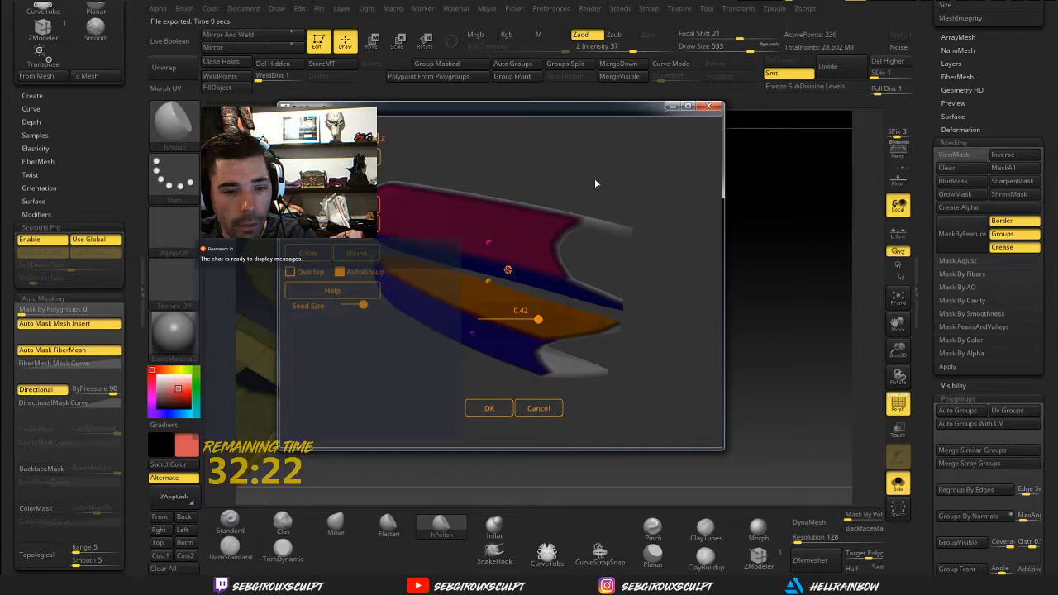
{"action": "mouse_move", "coordinate": [595, 183]}
{"action": "left_mouse_down"}
{"action": "mouse_move", "coordinate": [557, 263]}
{"action": "mouse_move", "coordinate": [519, 227]}
{"action": "mouse_move", "coordinate": [533, 221]}
{"action": "mouse_move", "coordinate": [497, 216]}
{"action": "mouse_move", "coordinate": [591, 151]}
{"action": "mouse_move", "coordinate": [621, 162]}
{"action": "mouse_move", "coordinate": [589, 198]}
{"action": "left_mouse_up"}
Try seeding the arch edge of the magenta plate and delete the extra seed
{"action": "left_click", "coordinate": [587, 202]}
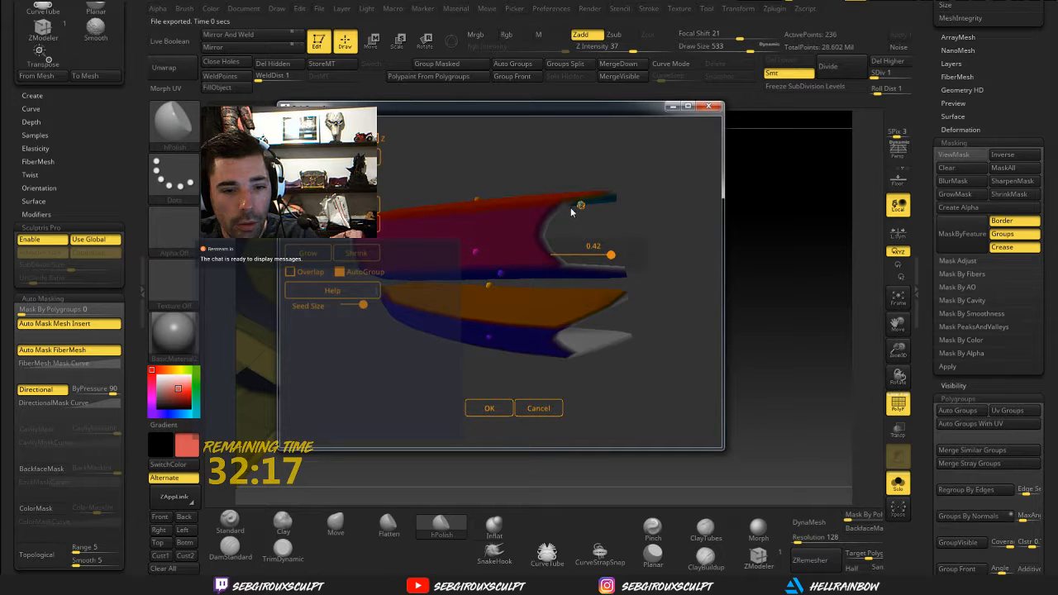
{"action": "left_click", "coordinate": [561, 206]}
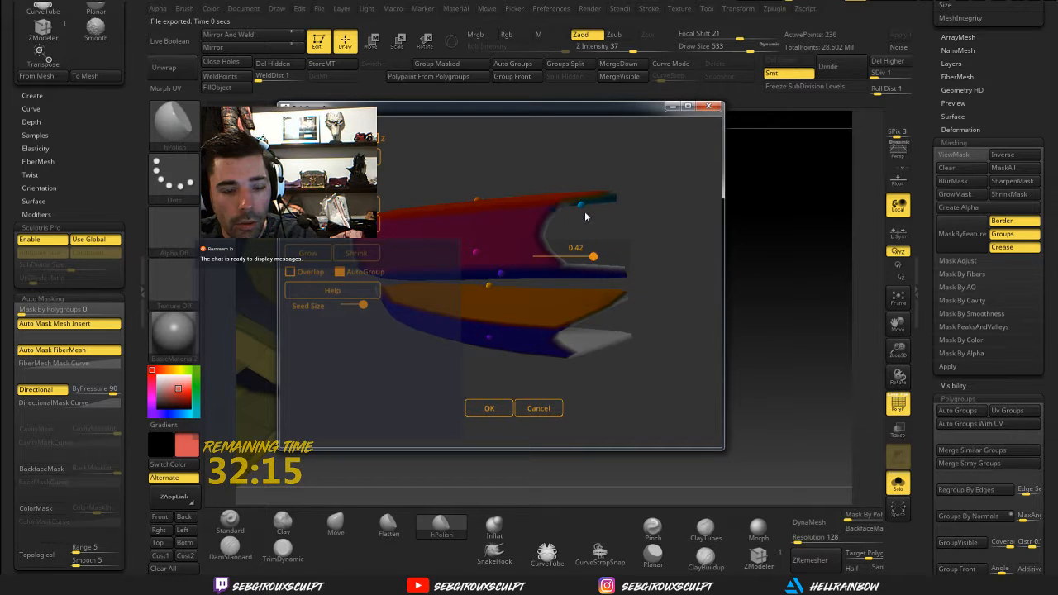
{"action": "left_click_drag", "start_coordinate": [593, 257], "coordinate": [561, 257]}
{"action": "left_click", "coordinate": [580, 206], "text": "alt"}
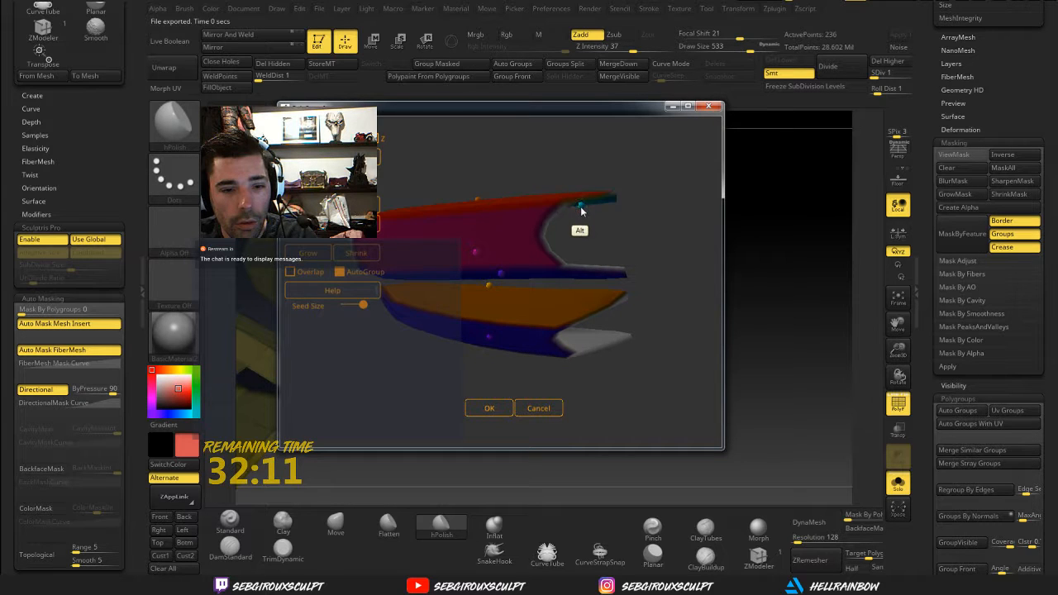
Seed the remaining outer side wall of the blue plate at 0.42 and apply the PolyGroupIt grouping to the mesh
{"action": "mouse_move", "coordinate": [617, 239]}
{"action": "left_mouse_down"}
{"action": "mouse_move", "coordinate": [658, 215]}
{"action": "mouse_move", "coordinate": [661, 140]}
{"action": "mouse_move", "coordinate": [659, 151]}
{"action": "mouse_move", "coordinate": [646, 133]}
{"action": "mouse_move", "coordinate": [522, 330]}
{"action": "left_mouse_up"}
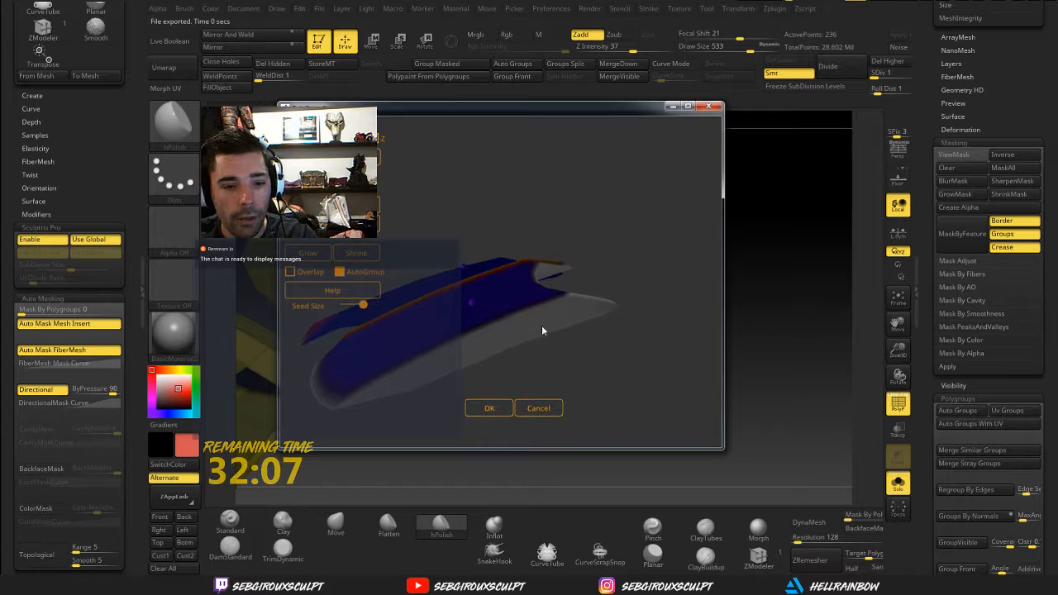
{"action": "left_click", "coordinate": [520, 313]}
{"action": "mouse_move", "coordinate": [626, 262]}
{"action": "left_mouse_down"}
{"action": "mouse_move", "coordinate": [642, 305]}
{"action": "mouse_move", "coordinate": [524, 283]}
{"action": "mouse_move", "coordinate": [612, 319]}
{"action": "mouse_move", "coordinate": [649, 192]}
{"action": "mouse_move", "coordinate": [498, 264]}
{"action": "left_mouse_up"}
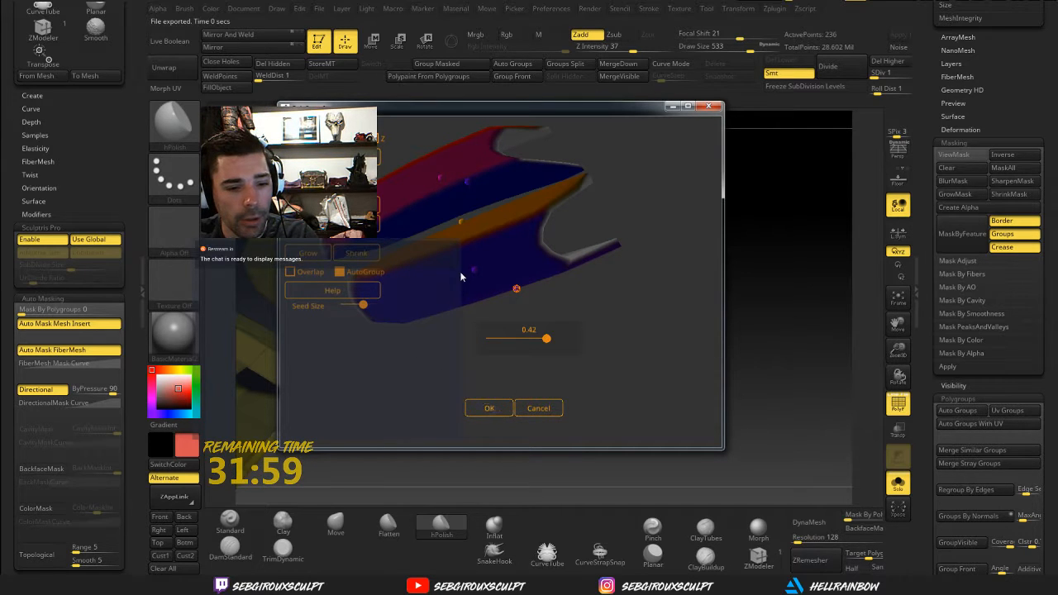
{"action": "left_click", "coordinate": [488, 407]}
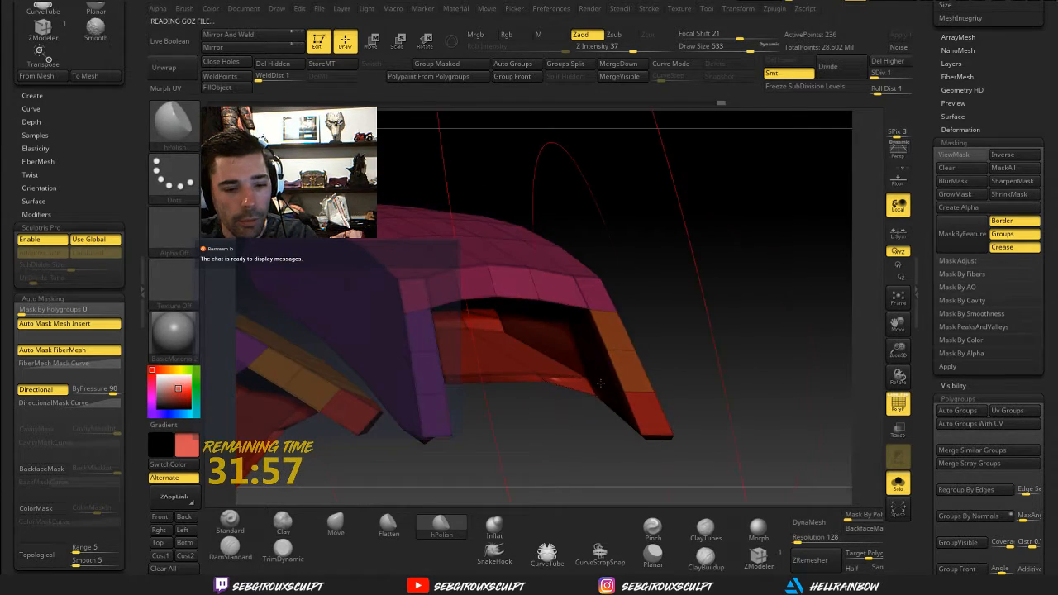
Inspect the new polygroups and isolate the outer-face groups of both plates
{"action": "left_click_drag", "start_coordinate": [600, 383], "coordinate": [687, 245]}
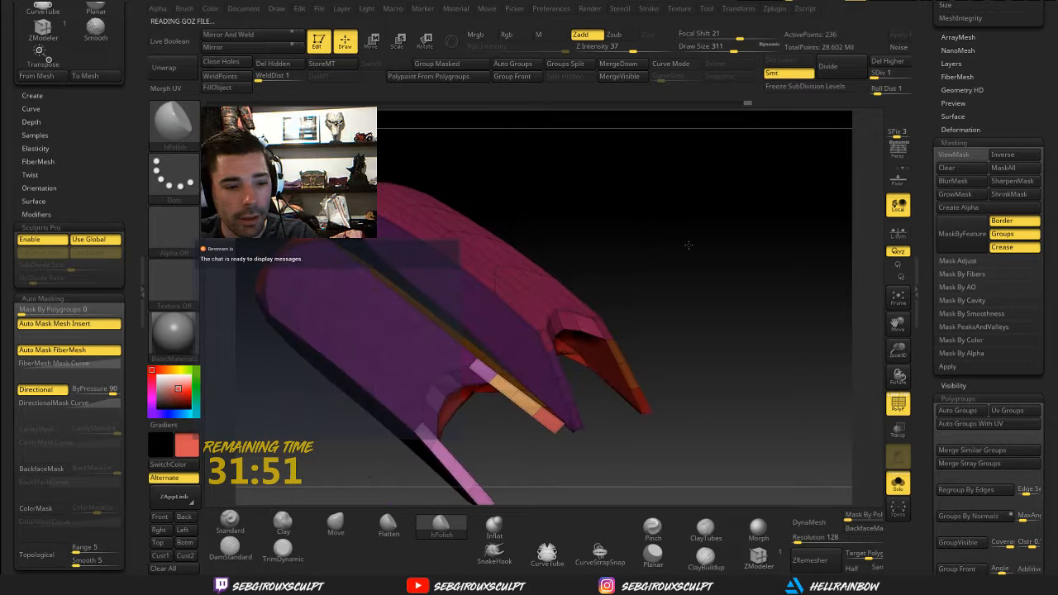
{"action": "right_click_drag", "start_coordinate": [688, 244], "coordinate": [592, 240]}
{"action": "right_click", "coordinate": [558, 244]}
{"action": "left_click_drag", "start_coordinate": [557, 245], "coordinate": [545, 245]}
{"action": "right_click_drag", "start_coordinate": [523, 225], "coordinate": [545, 224]}
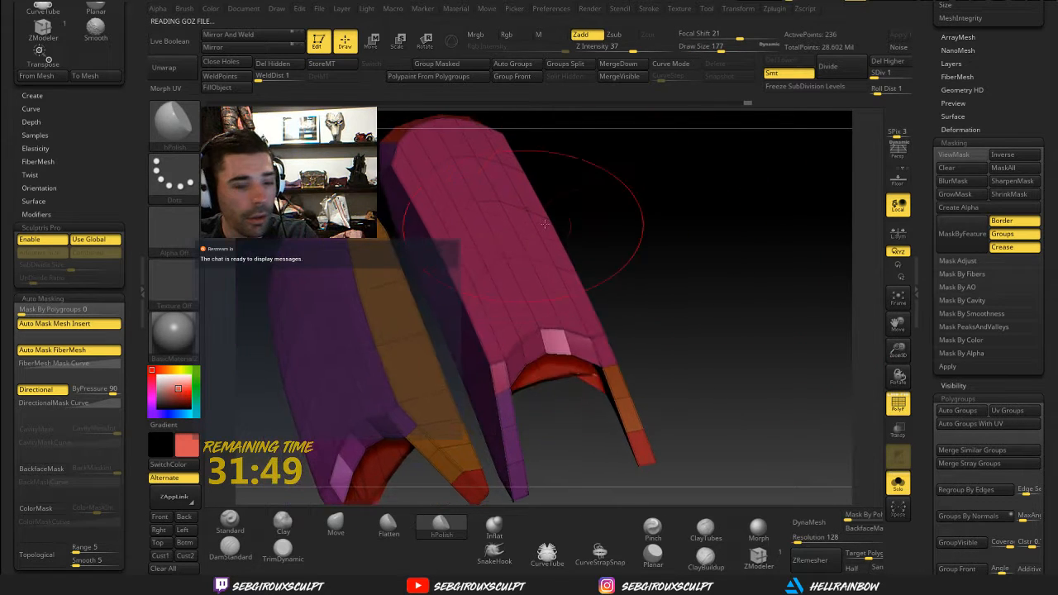
{"action": "left_click", "coordinate": [507, 260], "text": "ctrl+shift"}
{"action": "left_click", "coordinate": [521, 257], "text": "ctrl+shift"}
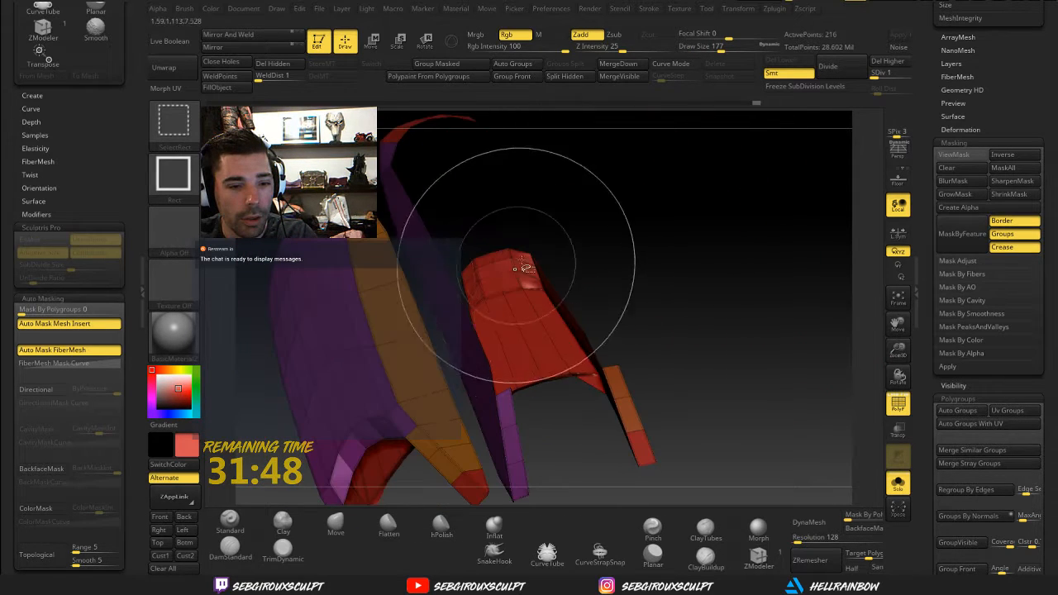
{"action": "left_click", "coordinate": [349, 345], "text": "ctrl+shift"}
{"action": "mouse_move", "coordinate": [628, 252]}
{"action": "left_mouse_down", "text": "ctrl+shift"}
{"action": "mouse_move", "coordinate": [668, 299]}
{"action": "mouse_move", "coordinate": [672, 243]}
{"action": "mouse_move", "coordinate": [661, 240]}
{"action": "mouse_move", "coordinate": [668, 247]}
{"action": "mouse_move", "coordinate": [628, 272]}
{"action": "left_mouse_up", "text": "ctrl+shift"}
Set Draw Size to 74, unhide the whole mesh and delete the plates' higher subdivision levels
{"action": "right_click", "coordinate": [533, 340]}
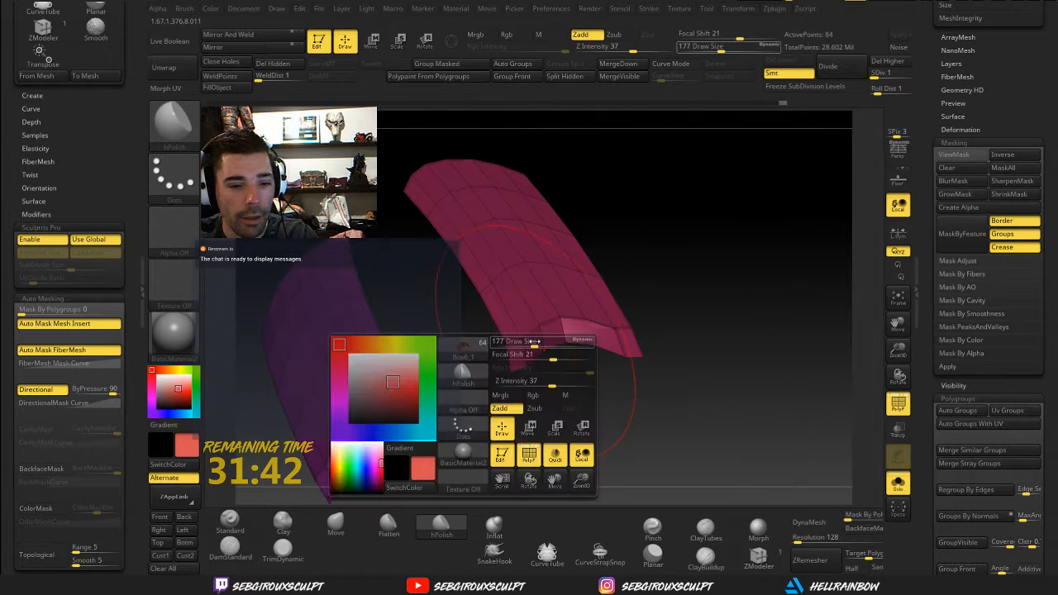
{"action": "left_click_drag", "start_coordinate": [533, 341], "coordinate": [521, 341]}
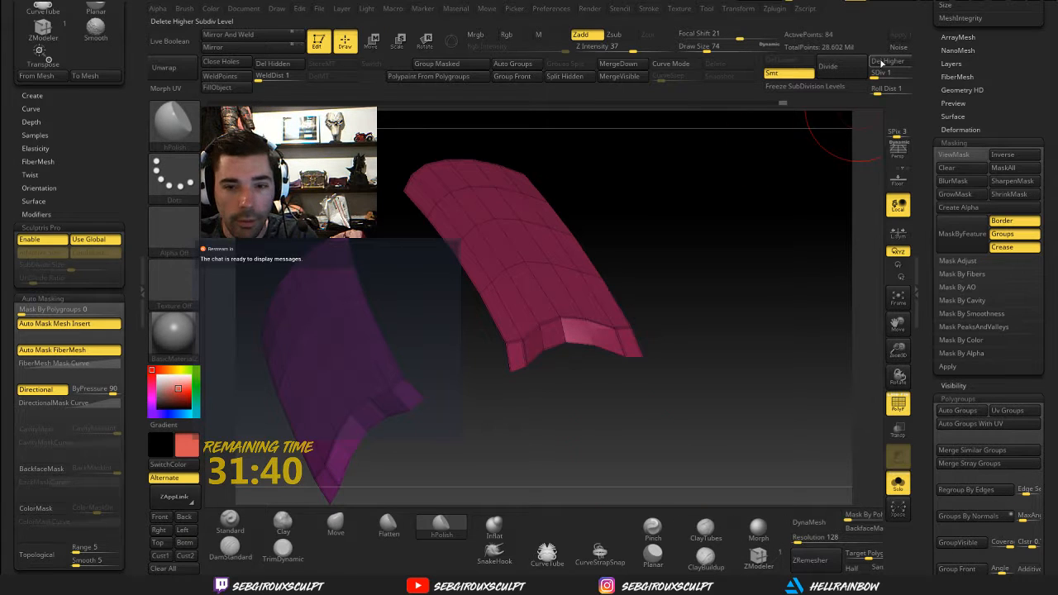
{"action": "key", "text": "ctrl+shift"}
{"action": "left_click", "coordinate": [752, 229], "text": "ctrl+shift"}
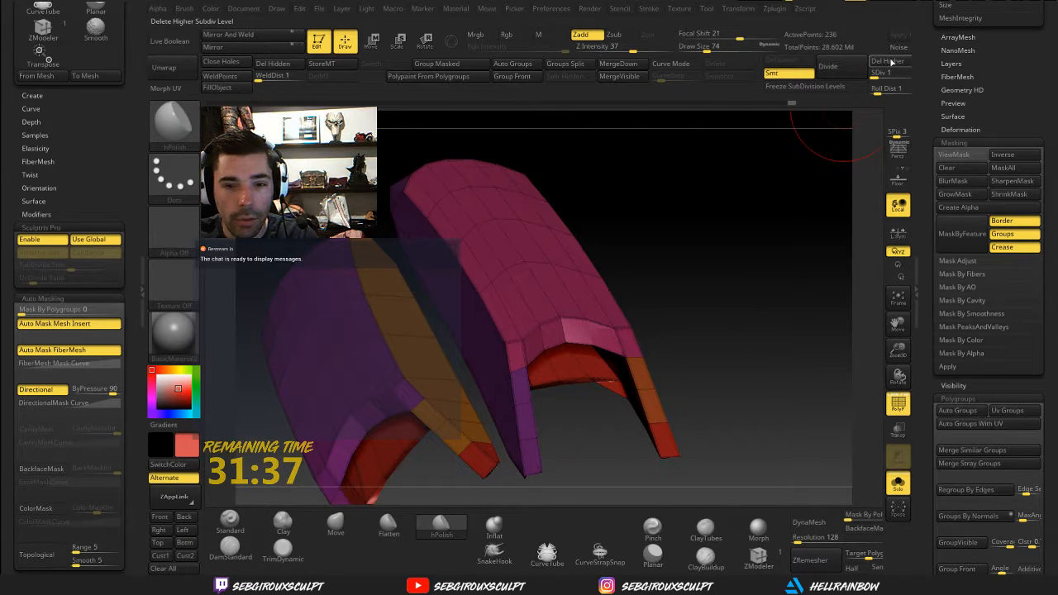
Hide everything except the magenta and purple outer-face polygroups of the two plates
{"action": "left_click", "coordinate": [548, 277], "text": "ctrl+shift"}
{"action": "left_click", "coordinate": [494, 304], "text": "ctrl+shift"}
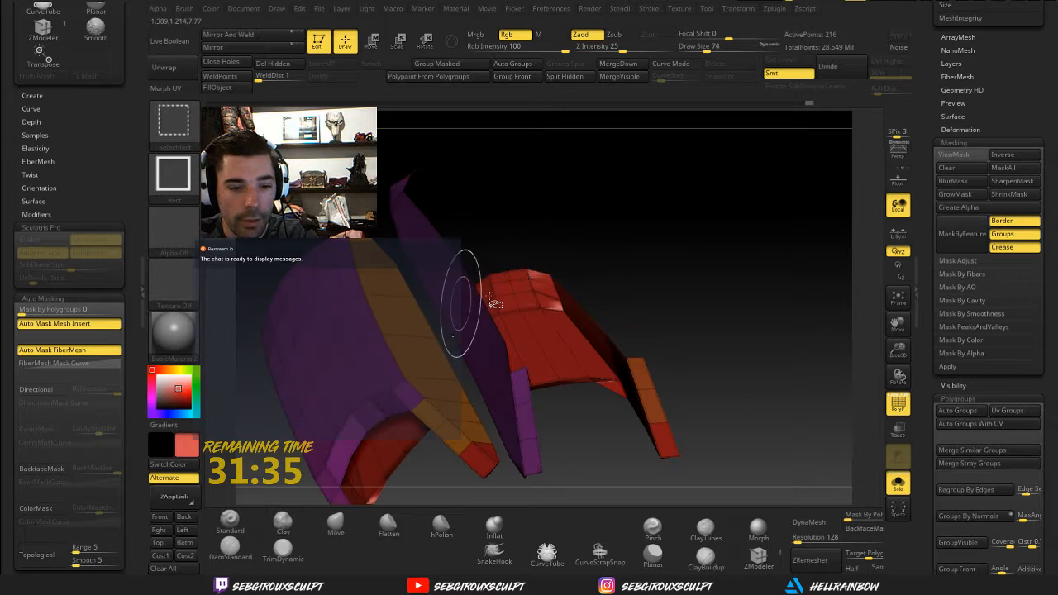
{"action": "left_click", "coordinate": [661, 288], "text": "ctrl+shift"}
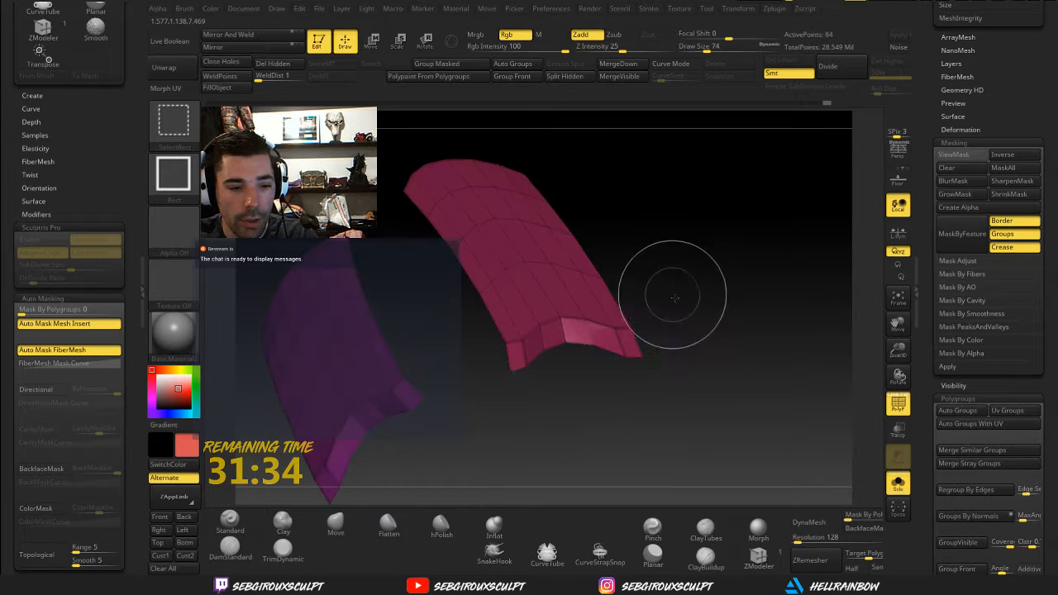
{"action": "left_click", "coordinate": [694, 252], "text": "ctrl+shift"}
{"action": "key", "text": "ctrl+z"}
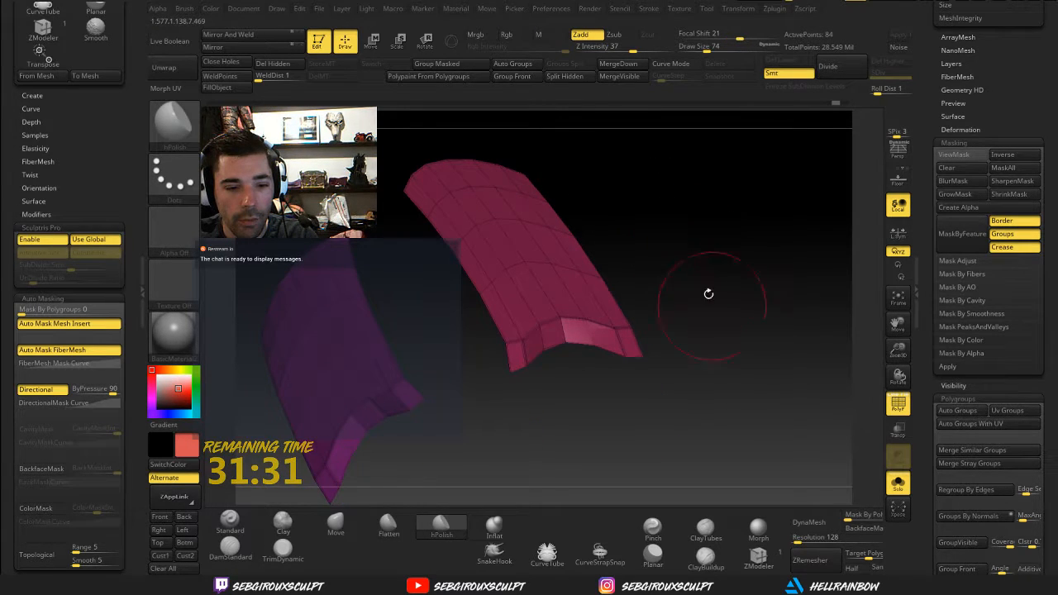
Set ZModeler's polygon action to PolyGroup, try the Polyloop target on the arch edge, and switch the target to Polyloop & Flat
{"action": "left_click", "coordinate": [757, 556]}
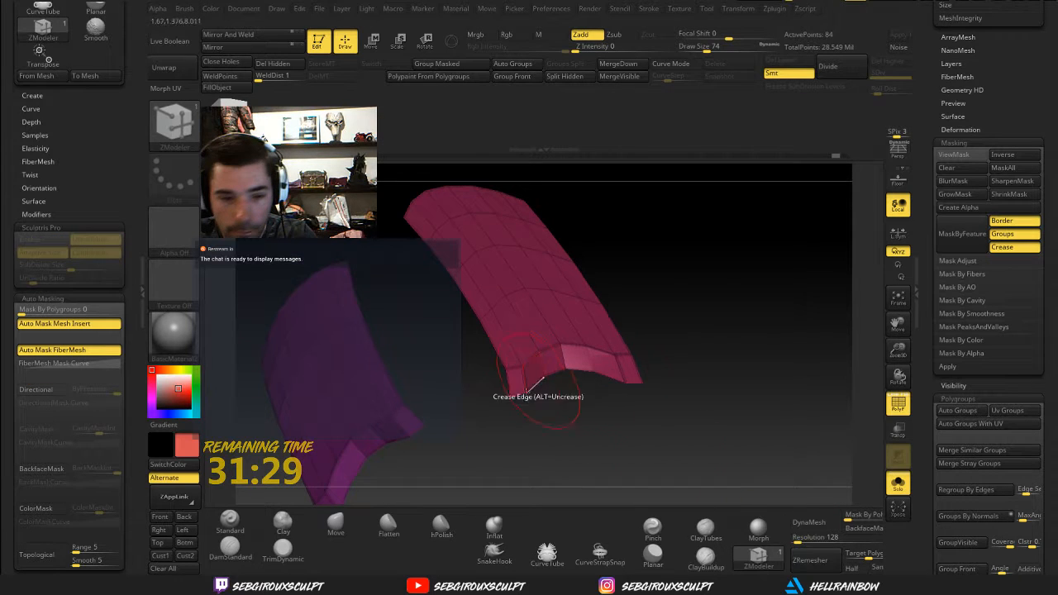
{"action": "key", "text": "space"}
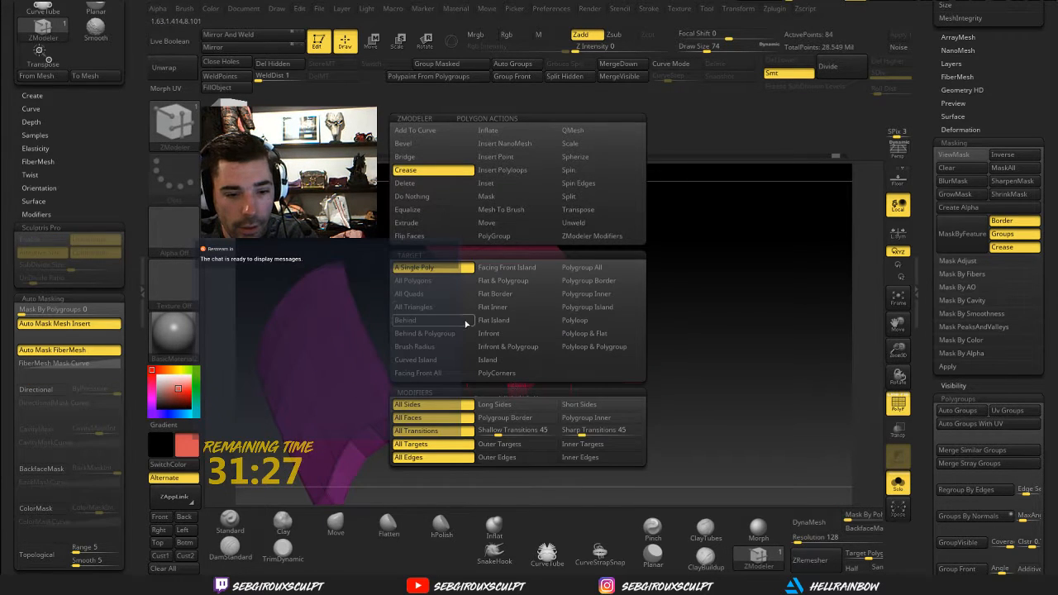
{"action": "left_click", "coordinate": [504, 236]}
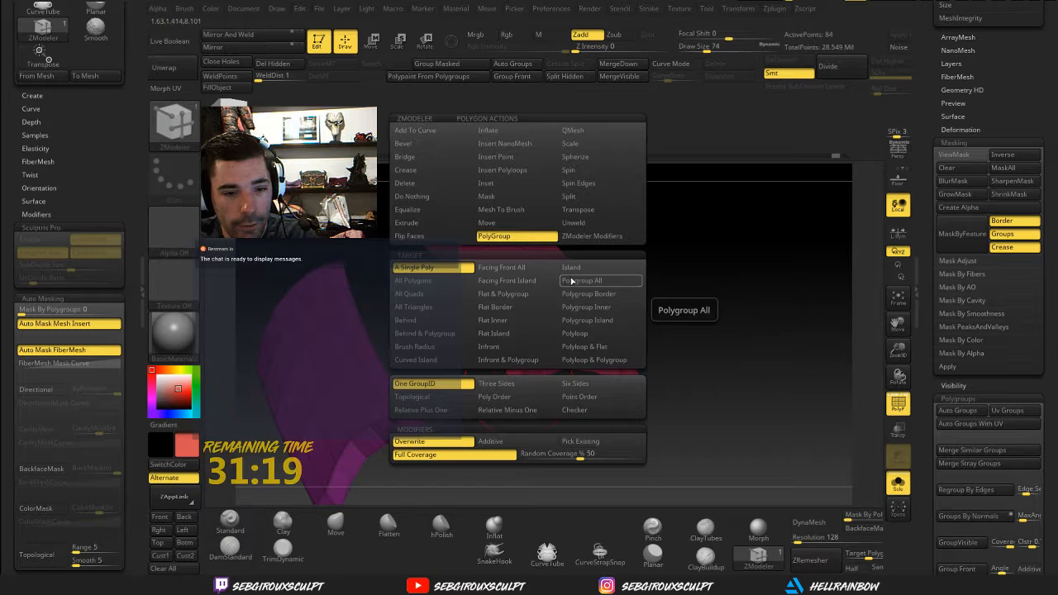
{"action": "left_click", "coordinate": [585, 335]}
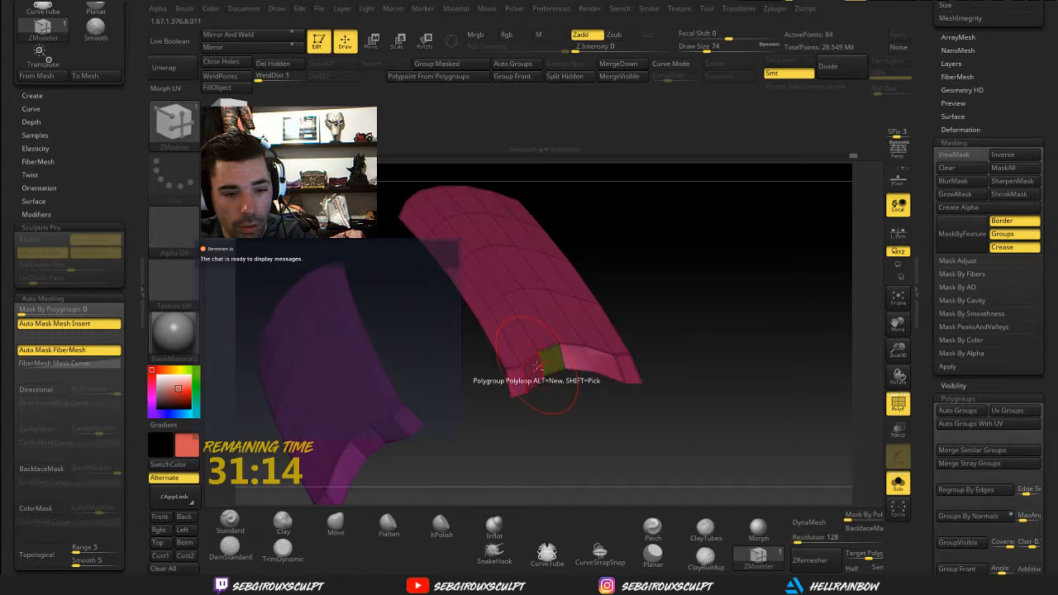
{"action": "key", "text": "space"}
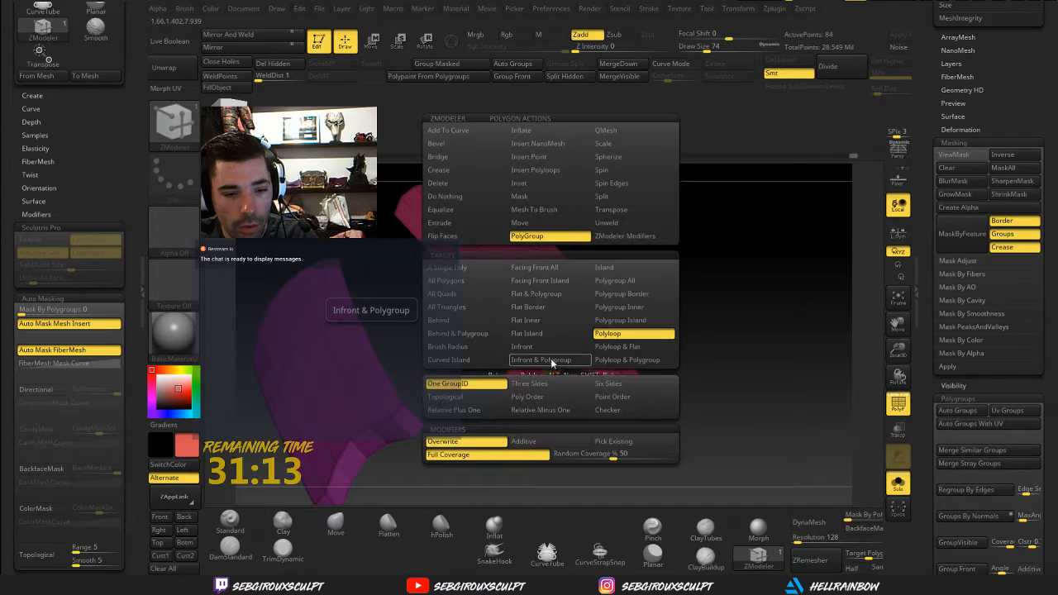
{"action": "left_click", "coordinate": [609, 353]}
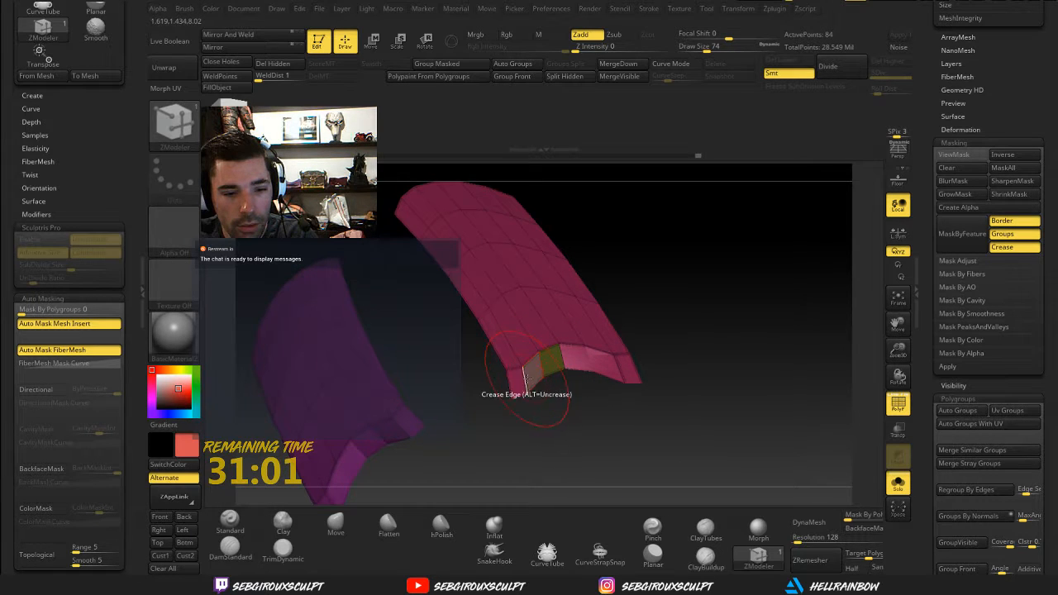
Assign the arch-edge polygons of both plates to one new polygroup, separate from the outer faces
{"action": "key", "text": "space"}
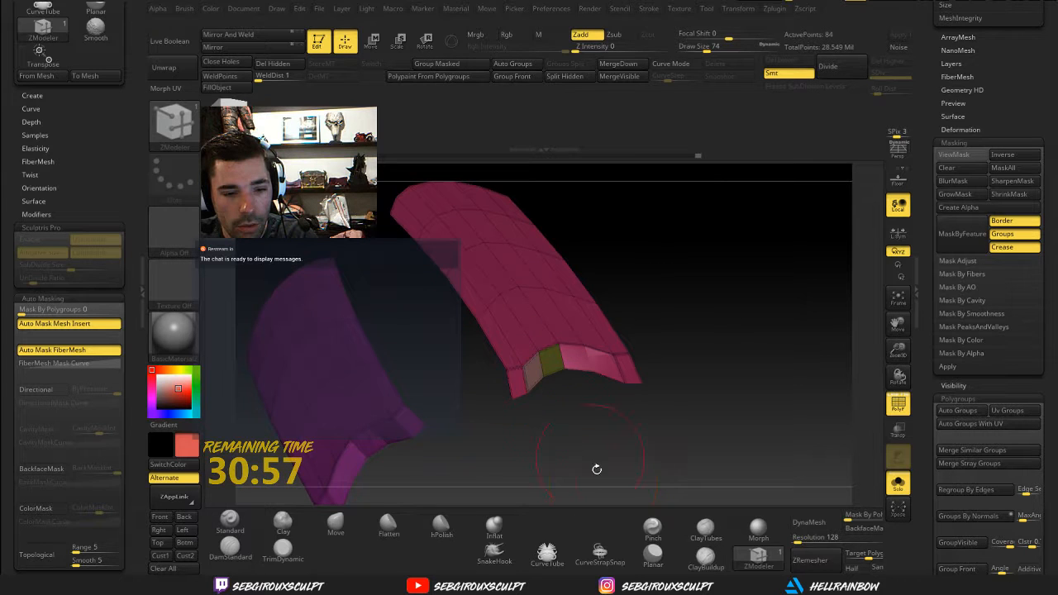
{"action": "left_click", "coordinate": [533, 372]}
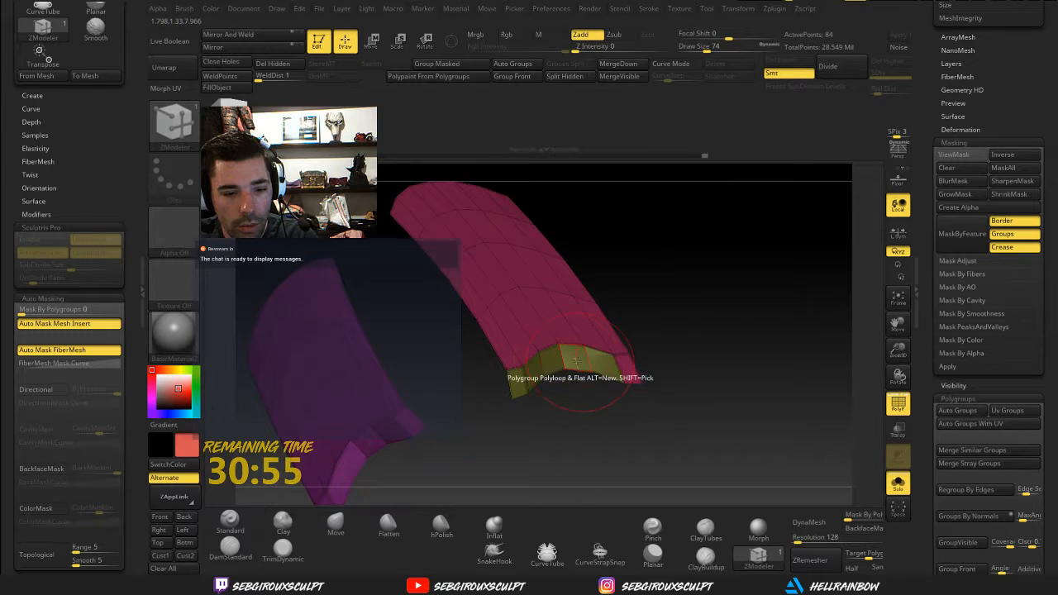
{"action": "left_click_drag", "start_coordinate": [611, 384], "coordinate": [576, 406]}
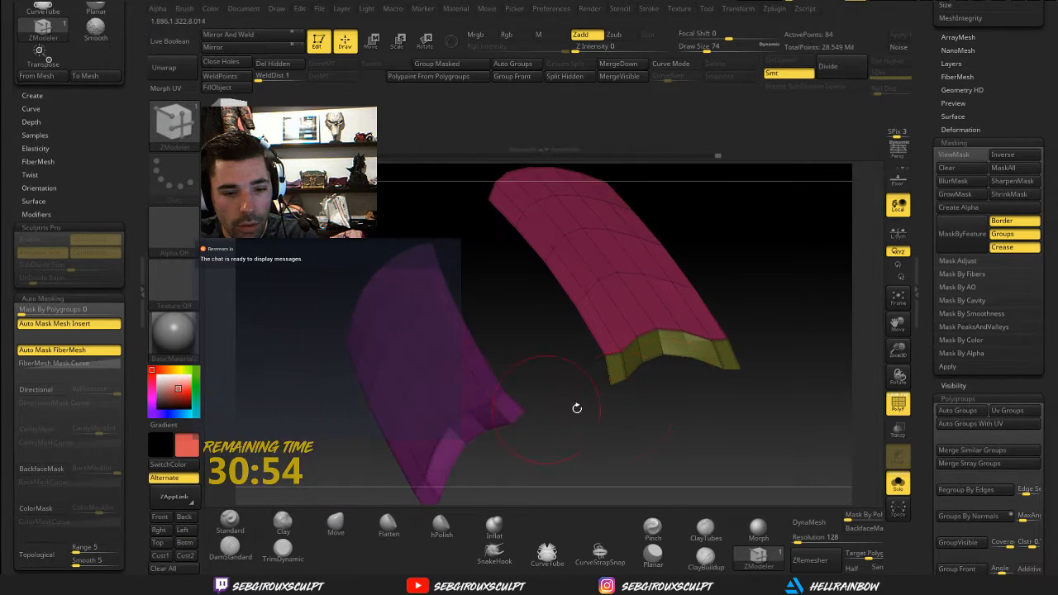
{"action": "left_click", "coordinate": [499, 417]}
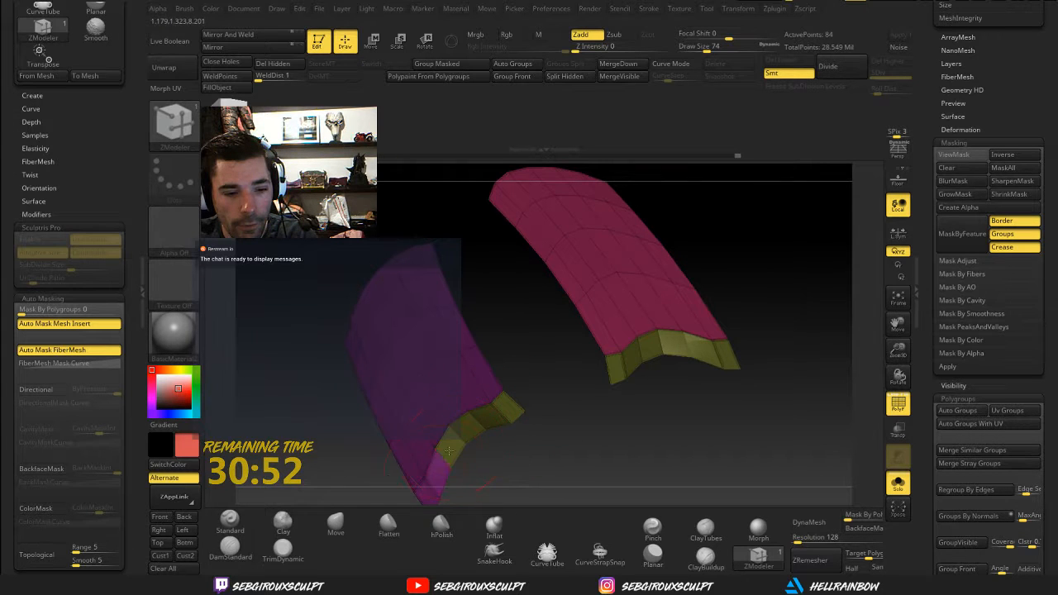
{"action": "mouse_move", "coordinate": [435, 492]}
{"action": "left_mouse_down"}
{"action": "mouse_move", "coordinate": [454, 434]}
{"action": "mouse_move", "coordinate": [577, 393]}
{"action": "mouse_move", "coordinate": [644, 421]}
{"action": "mouse_move", "coordinate": [711, 341]}
{"action": "mouse_move", "coordinate": [732, 347]}
{"action": "mouse_move", "coordinate": [694, 322]}
{"action": "left_mouse_up"}
Check the outer-face polygroups by hiding and isolating them, restore full visibility, and examine the plates without PolyFrame
{"action": "left_click", "coordinate": [547, 245], "text": "ctrl+shift"}
{"action": "left_click", "coordinate": [415, 295], "text": "ctrl+shift"}
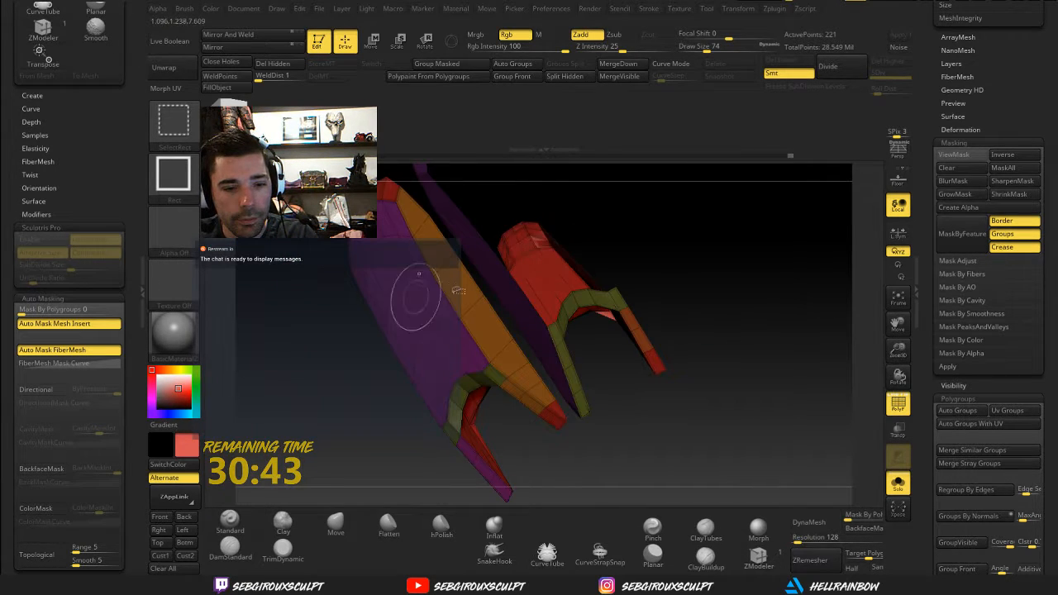
{"action": "mouse_move", "coordinate": [416, 295]}
{"action": "left_mouse_down"}
{"action": "mouse_move", "coordinate": [682, 246]}
{"action": "mouse_move", "coordinate": [713, 300]}
{"action": "left_mouse_up"}
{"action": "left_click", "coordinate": [570, 290], "text": "ctrl+shift"}
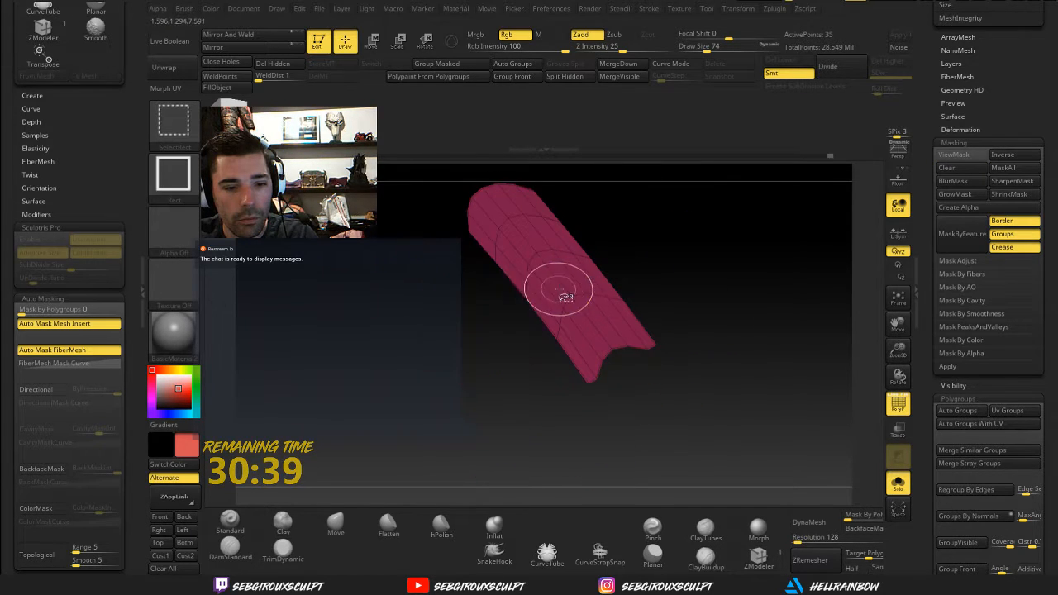
{"action": "left_click", "coordinate": [555, 291], "text": "ctrl+shift"}
{"action": "left_click_drag", "start_coordinate": [707, 289], "coordinate": [829, 302], "text": "ctrl+shift"}
{"action": "left_click", "coordinate": [732, 298], "text": "ctrl+shift"}
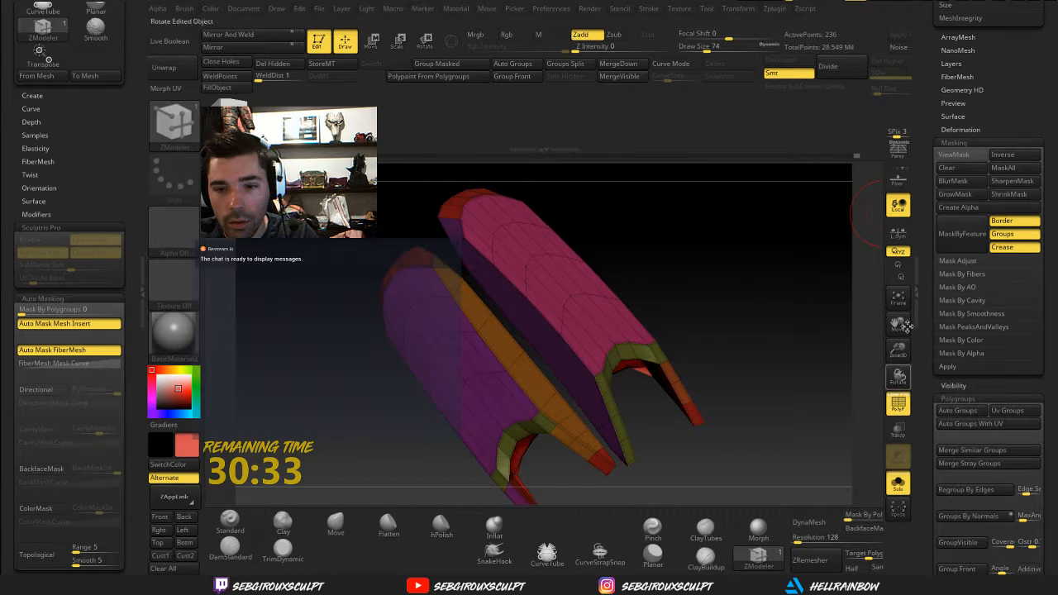
{"action": "left_click", "coordinate": [898, 403]}
{"action": "left_click_drag", "start_coordinate": [898, 376], "coordinate": [777, 292]}
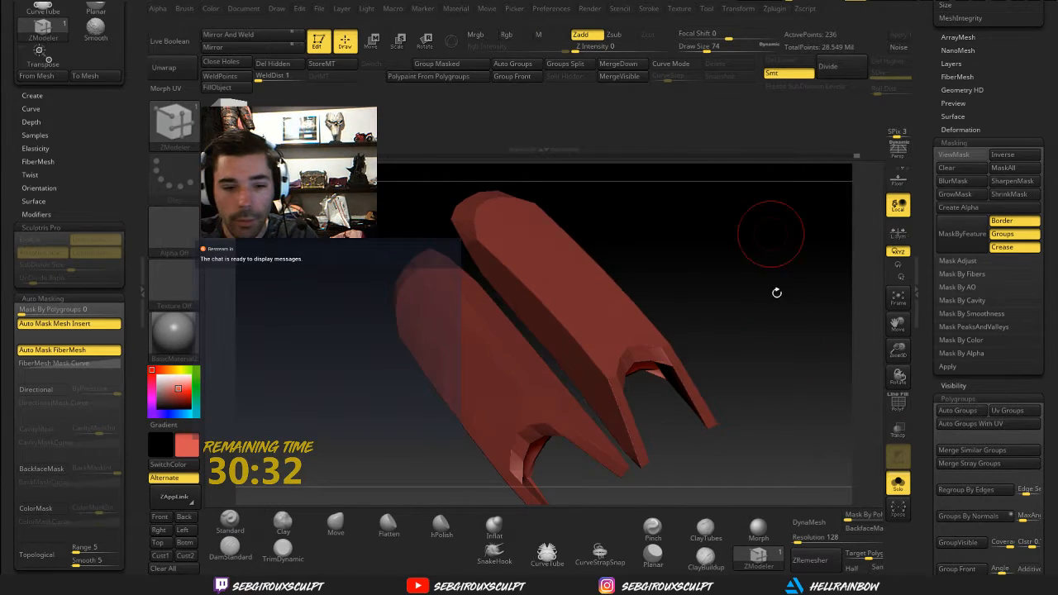
Subdivide the two plates to level 4 and isolate their outer-face polygroups
{"action": "left_click", "coordinate": [839, 73]}
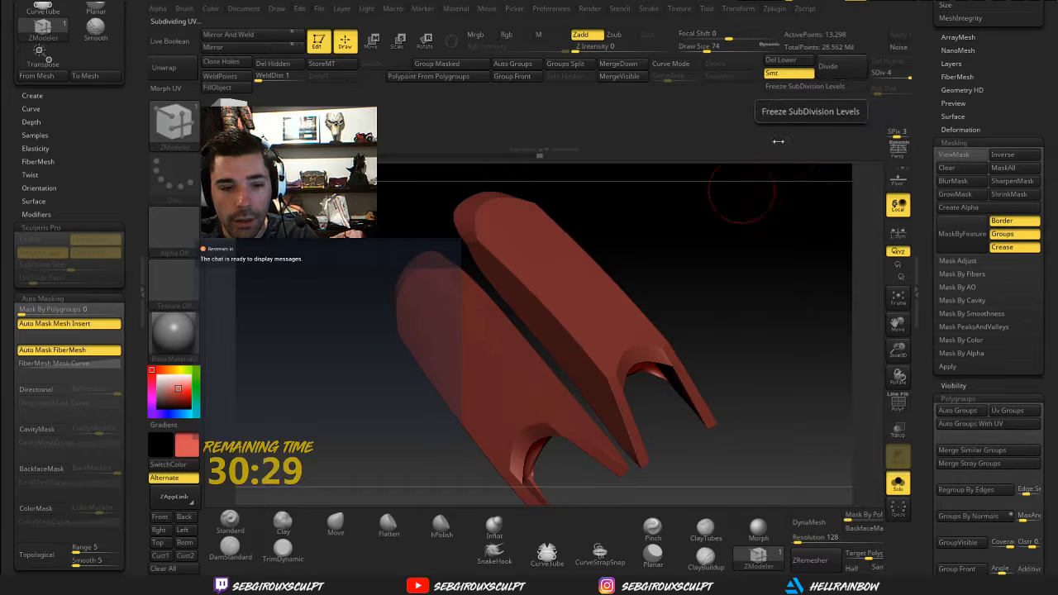
{"action": "mouse_move", "coordinate": [727, 194]}
{"action": "left_mouse_down"}
{"action": "mouse_move", "coordinate": [739, 203]}
{"action": "mouse_move", "coordinate": [716, 198]}
{"action": "mouse_move", "coordinate": [702, 237]}
{"action": "mouse_move", "coordinate": [663, 283]}
{"action": "mouse_move", "coordinate": [647, 287]}
{"action": "mouse_move", "coordinate": [718, 206]}
{"action": "mouse_move", "coordinate": [709, 230]}
{"action": "mouse_move", "coordinate": [630, 302]}
{"action": "mouse_move", "coordinate": [692, 307]}
{"action": "mouse_move", "coordinate": [692, 285]}
{"action": "left_mouse_up"}
{"action": "left_click", "coordinate": [613, 305], "text": "ctrl+shift"}
{"action": "left_click", "coordinate": [590, 295], "text": "ctrl+shift"}
{"action": "left_click", "coordinate": [463, 346], "text": "ctrl+shift"}
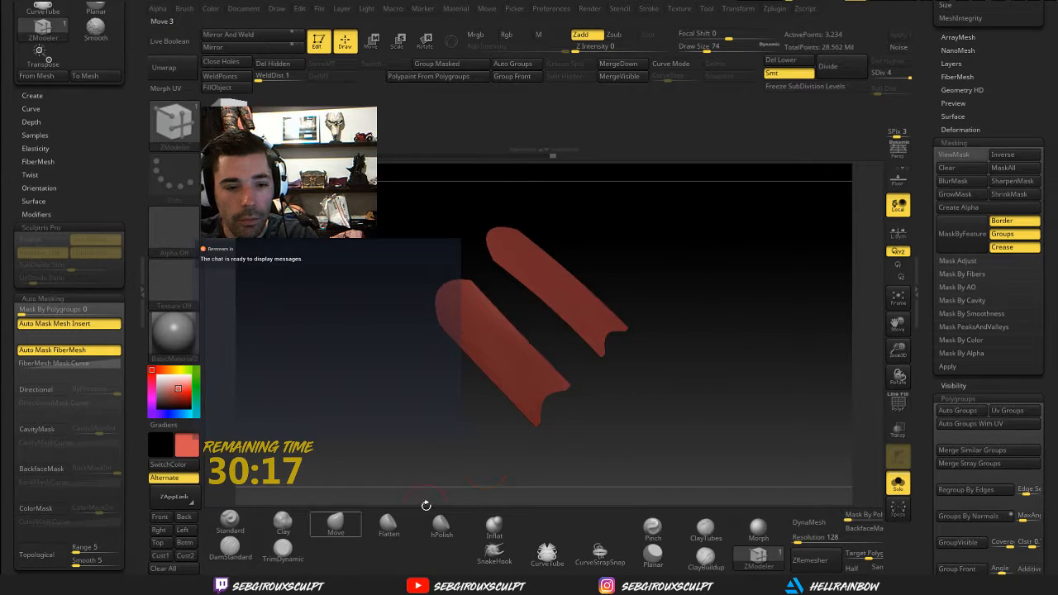
Polish the isolated outer faces of both plates with the hPolish brush at draw size 324
{"action": "left_click", "coordinate": [447, 537]}
{"action": "key", "text": "space"}
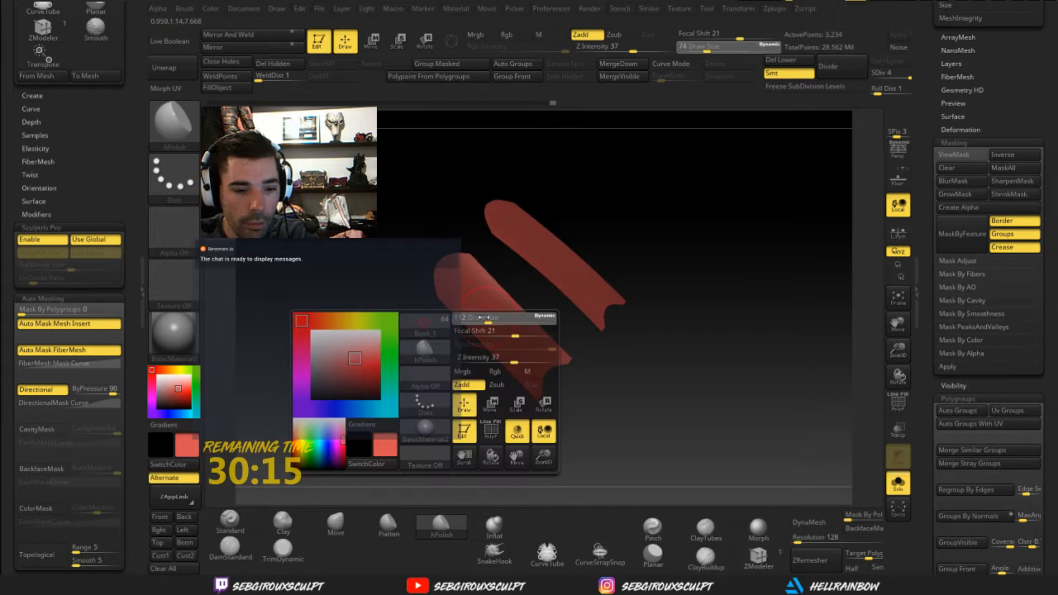
{"action": "left_click_drag", "start_coordinate": [505, 315], "coordinate": [490, 321]}
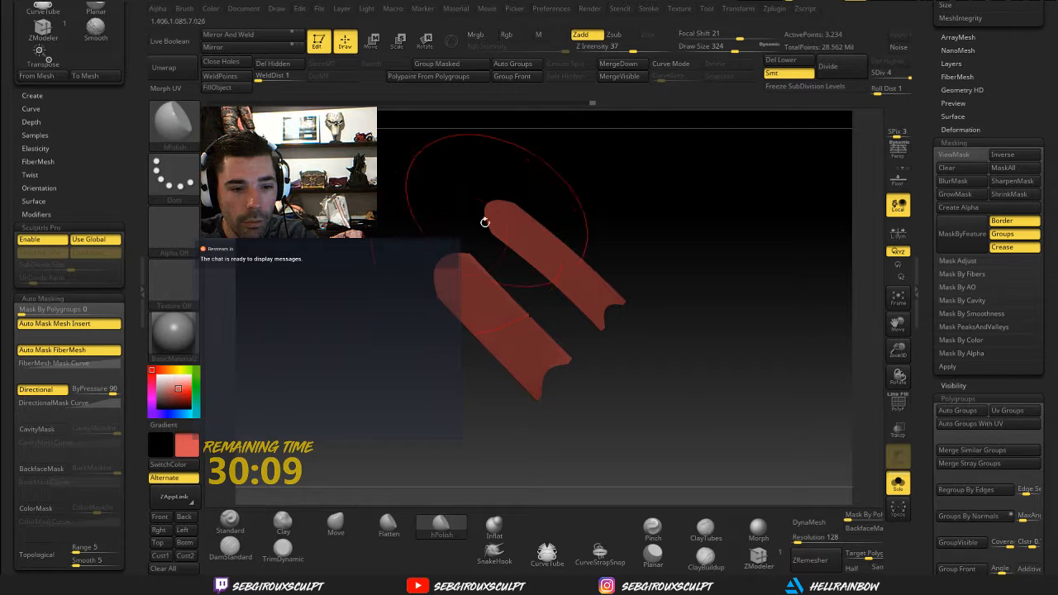
{"action": "left_click_drag", "start_coordinate": [484, 221], "coordinate": [543, 198]}
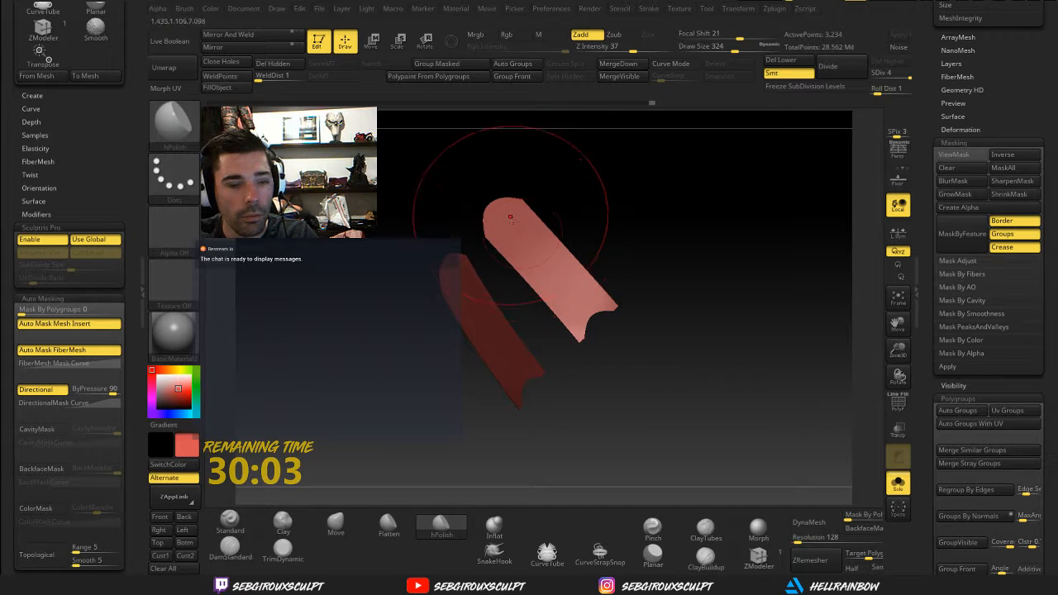
{"action": "mouse_move", "coordinate": [633, 222]}
{"action": "left_mouse_down"}
{"action": "mouse_move", "coordinate": [616, 213]}
{"action": "mouse_move", "coordinate": [628, 253]}
{"action": "mouse_move", "coordinate": [653, 227]}
{"action": "mouse_move", "coordinate": [727, 231]}
{"action": "mouse_move", "coordinate": [744, 206]}
{"action": "mouse_move", "coordinate": [736, 211]}
{"action": "left_mouse_up"}
Set the draw size to 167 and smooth the upper ends of the fully visible plates
{"action": "key", "text": "space"}
{"action": "left_click_drag", "start_coordinate": [539, 232], "coordinate": [512, 228]}
{"action": "key", "text": "shift"}
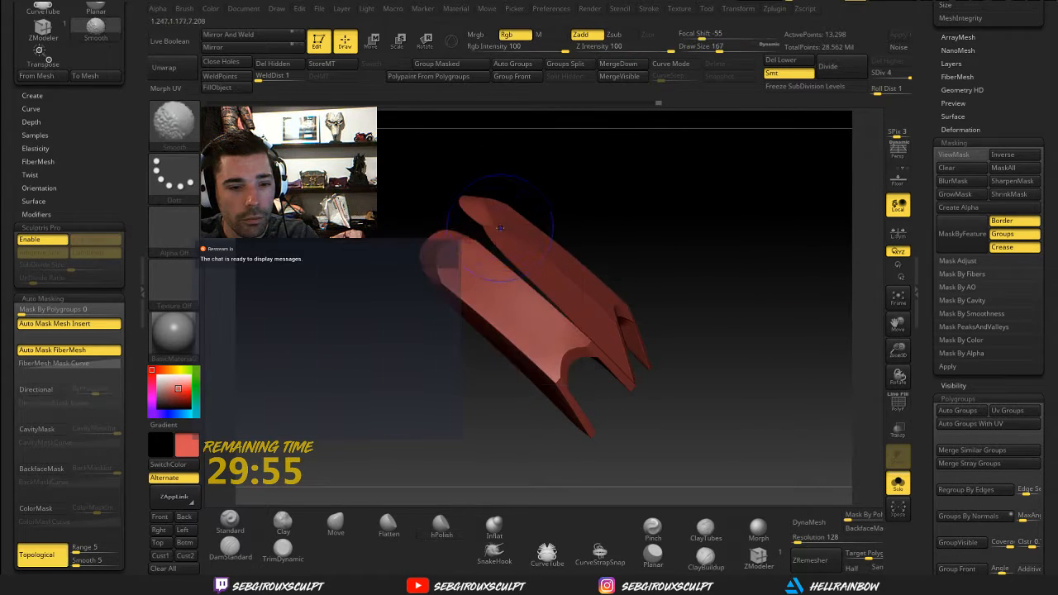
{"action": "mouse_move", "coordinate": [632, 228]}
{"action": "left_mouse_down"}
{"action": "mouse_move", "coordinate": [612, 239]}
{"action": "mouse_move", "coordinate": [719, 154]}
{"action": "left_mouse_up"}
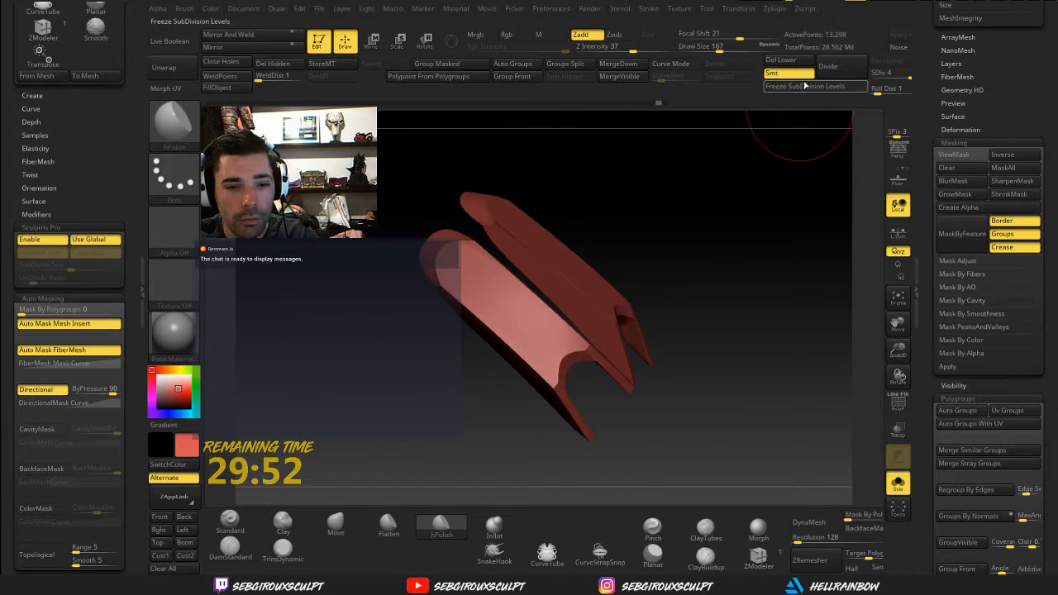
Subdivide the plates to level 6 and smooth their outer surfaces and edges
{"action": "left_click", "coordinate": [837, 72]}
{"action": "left_click", "coordinate": [837, 72]}
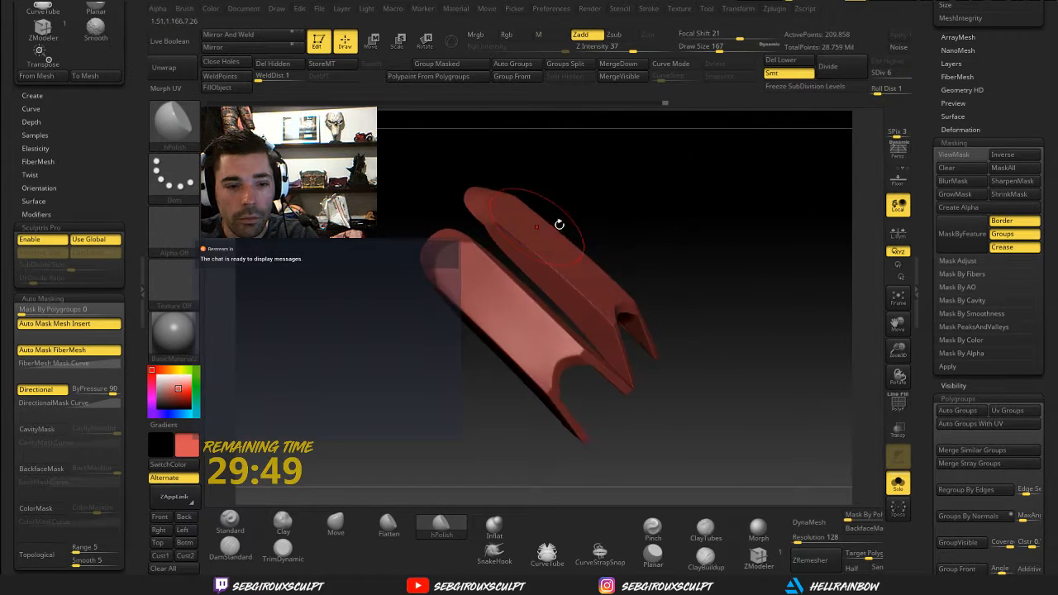
{"action": "key", "text": "shift"}
{"action": "left_click_drag", "start_coordinate": [602, 184], "coordinate": [547, 205]}
{"action": "key", "text": "shift"}
{"action": "mouse_move", "coordinate": [639, 201]}
{"action": "left_mouse_down"}
{"action": "mouse_move", "coordinate": [685, 215]}
{"action": "mouse_move", "coordinate": [698, 201]}
{"action": "left_mouse_up"}
{"action": "left_click_drag", "start_coordinate": [636, 219], "coordinate": [573, 278]}
{"action": "key", "text": "shift"}
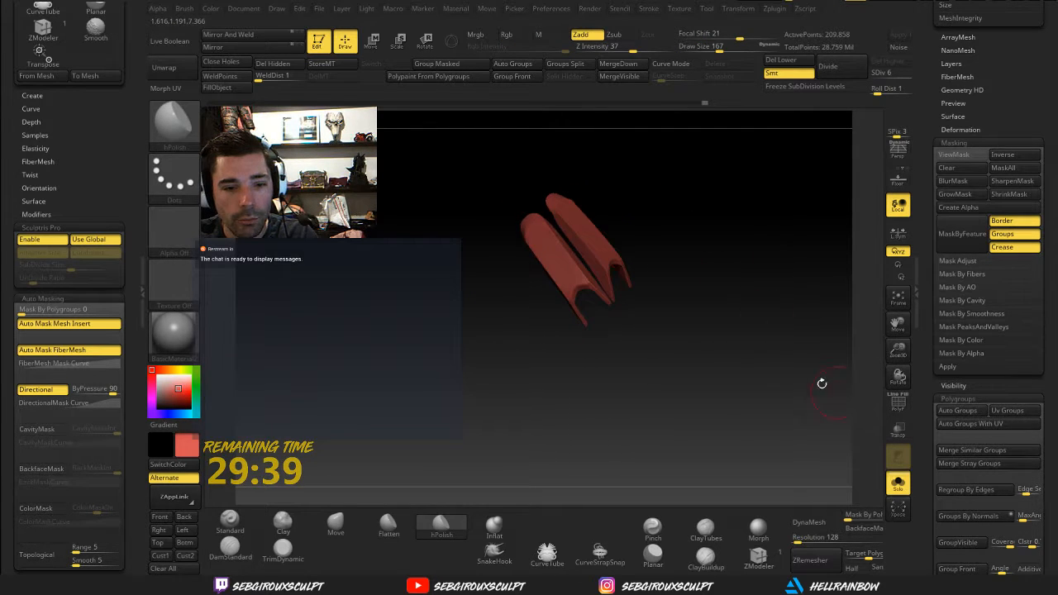
Show the rest of the leg model and move the plates against the leg with a transpose line along the upper plate
{"action": "left_click", "coordinate": [898, 483]}
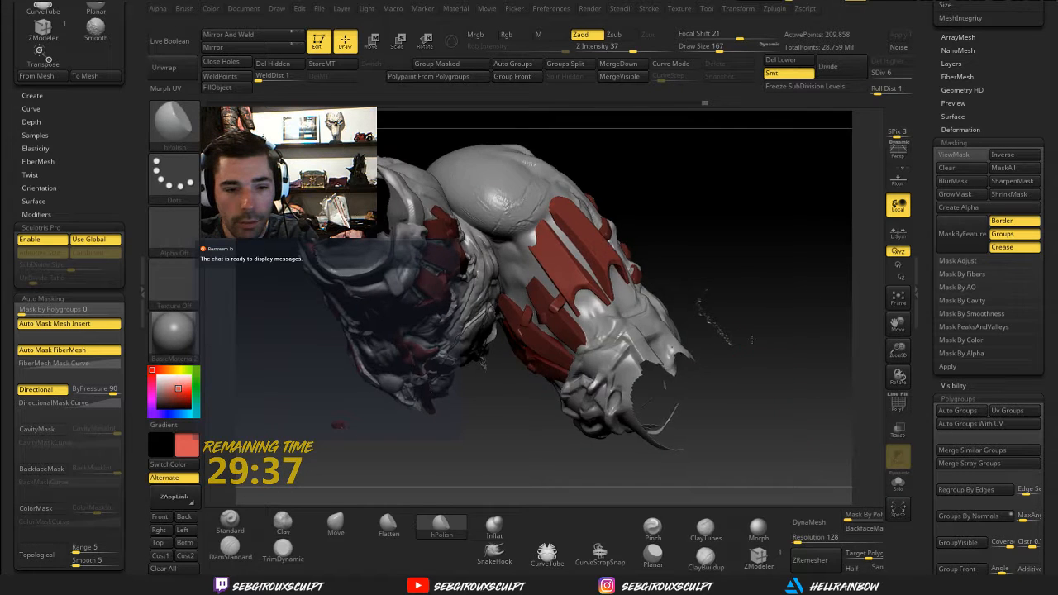
{"action": "mouse_move", "coordinate": [756, 333]}
{"action": "left_mouse_down"}
{"action": "mouse_move", "coordinate": [732, 345]}
{"action": "mouse_move", "coordinate": [757, 342]}
{"action": "mouse_move", "coordinate": [761, 357]}
{"action": "mouse_move", "coordinate": [756, 348]}
{"action": "left_mouse_up"}
{"action": "key", "text": "f"}
{"action": "key", "text": "w"}
{"action": "left_click_drag", "start_coordinate": [525, 193], "coordinate": [643, 290]}
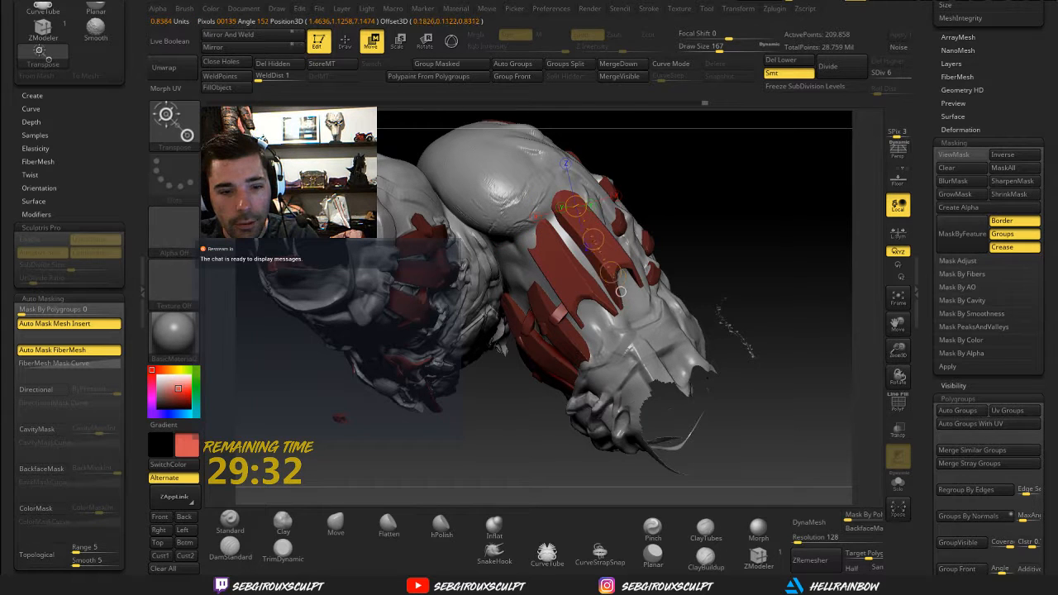
{"action": "left_click_drag", "start_coordinate": [593, 239], "coordinate": [594, 238]}
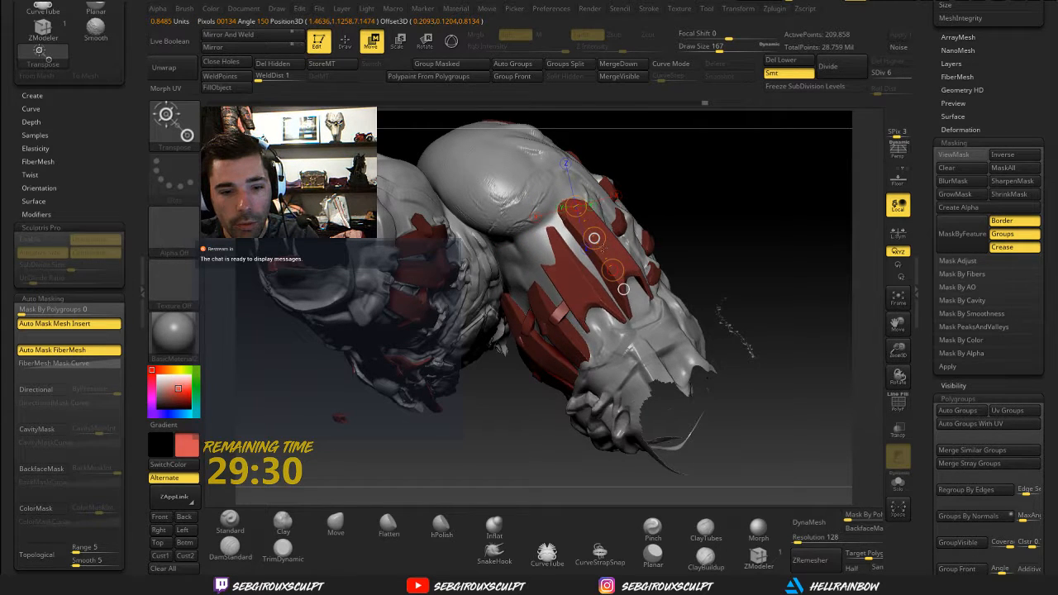
Rotate the plates slightly with the transpose line to fit the curve of the leg
{"action": "right_click_drag", "start_coordinate": [618, 266], "coordinate": [592, 241]}
{"action": "key", "text": "r"}
{"action": "left_click_drag", "start_coordinate": [591, 238], "coordinate": [590, 237]}
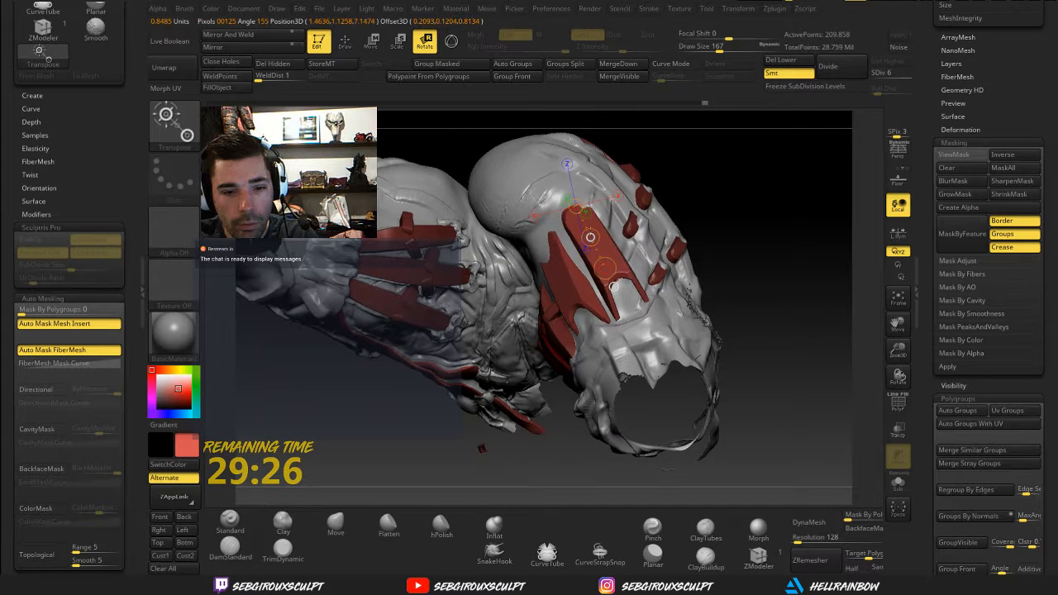
{"action": "left_click_drag", "start_coordinate": [590, 237], "coordinate": [590, 237]}
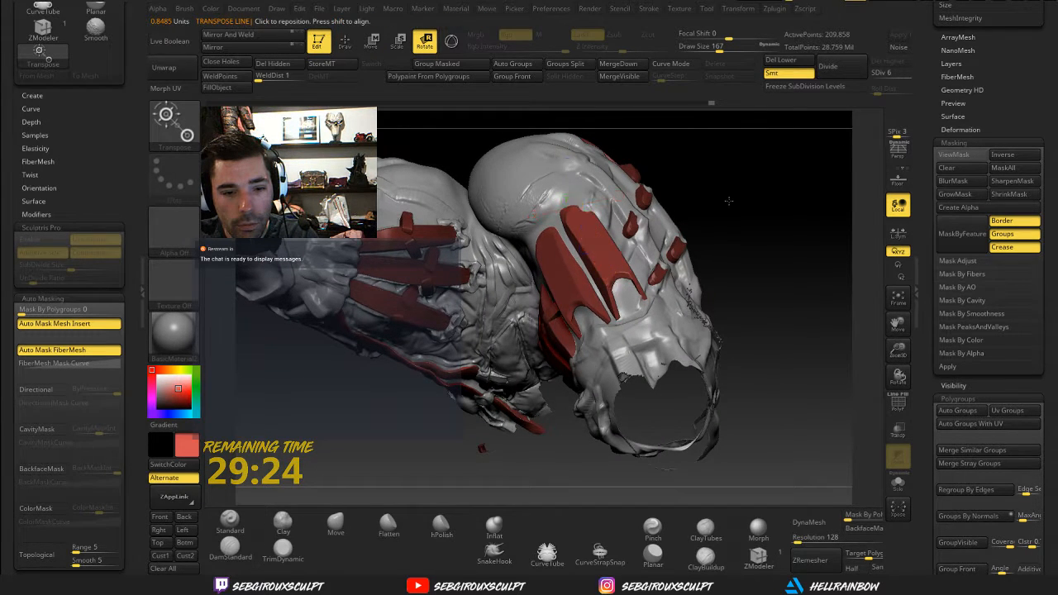
Switch to the legs_breakdownv13 subtool and blend the leg surface around the plates' edges with the Clay brush and smoothing
{"action": "right_click_drag", "start_coordinate": [713, 222], "coordinate": [633, 207]}
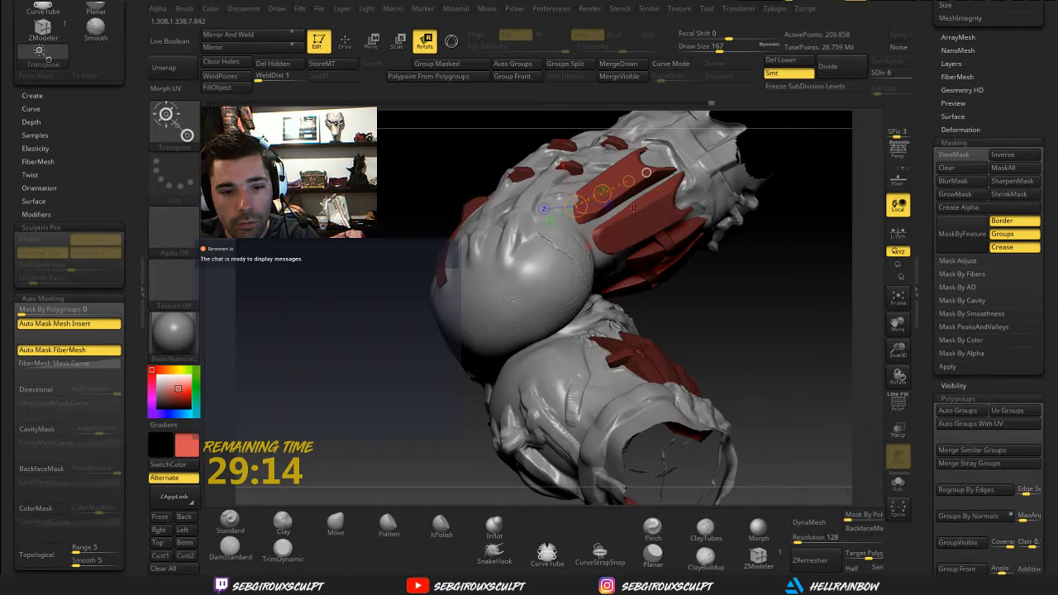
{"action": "left_click", "coordinate": [633, 206], "text": "alt"}
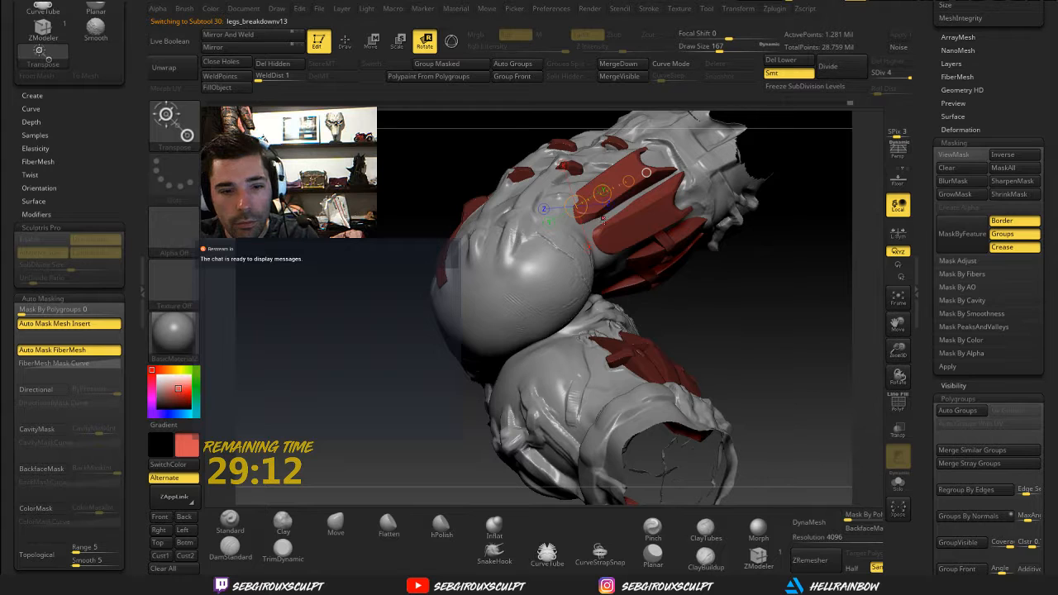
{"action": "key", "text": "q"}
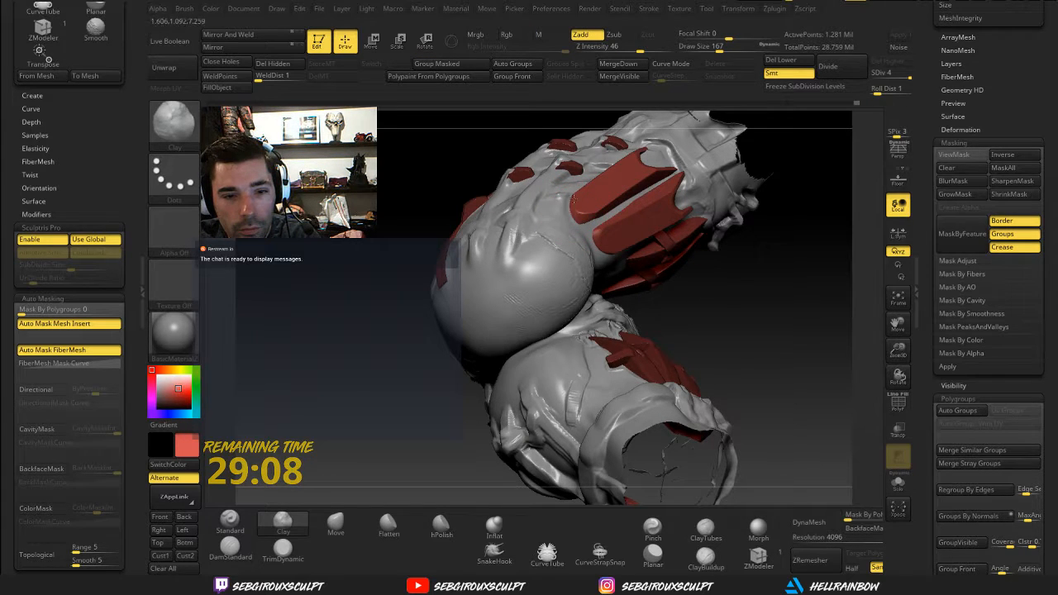
{"action": "key", "text": "shift"}
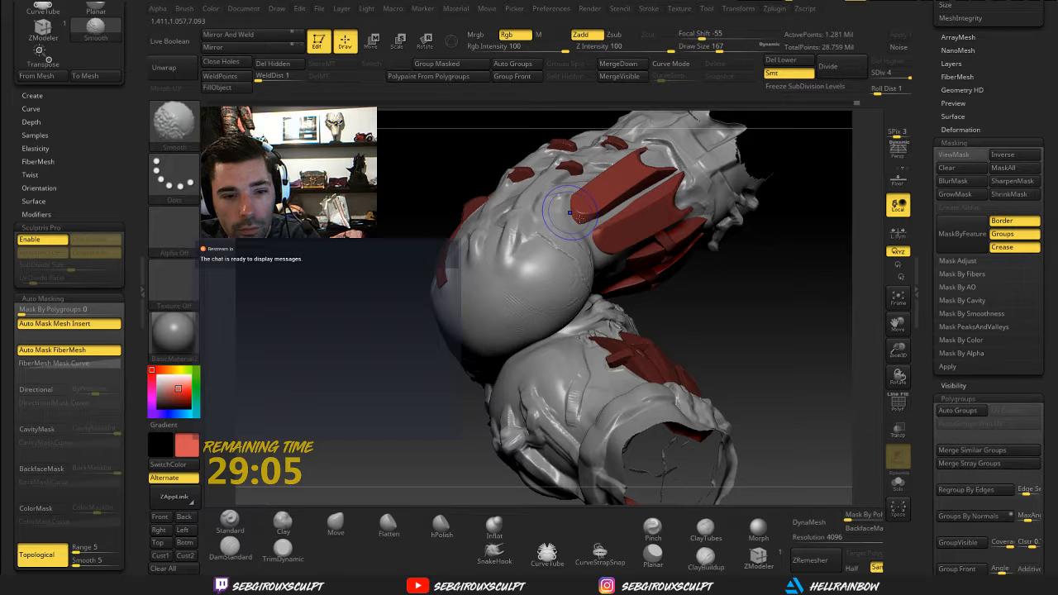
{"action": "left_click_drag", "start_coordinate": [720, 314], "coordinate": [578, 202]}
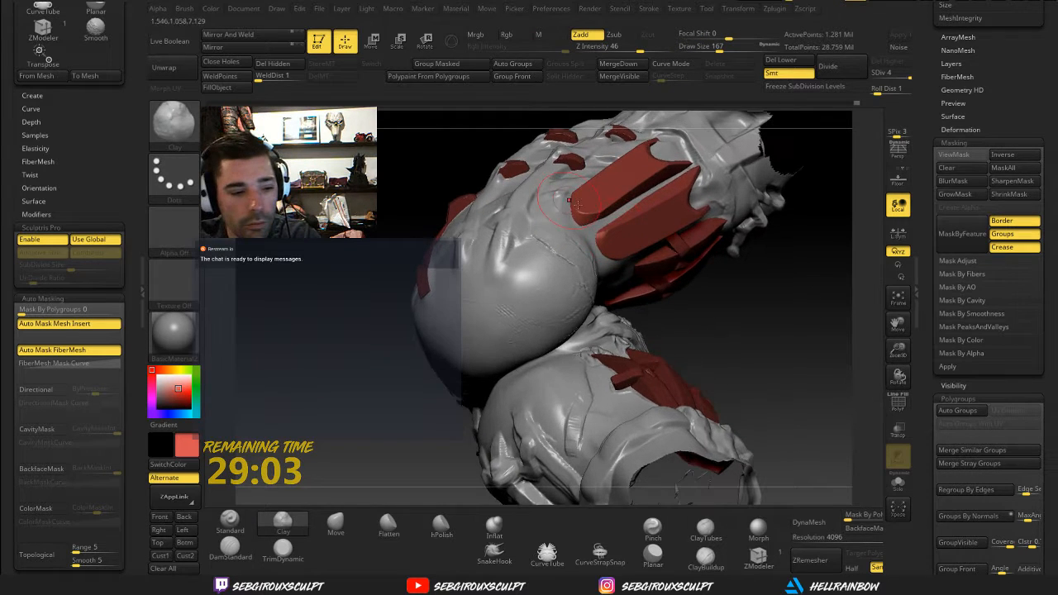
{"action": "key", "text": "shift"}
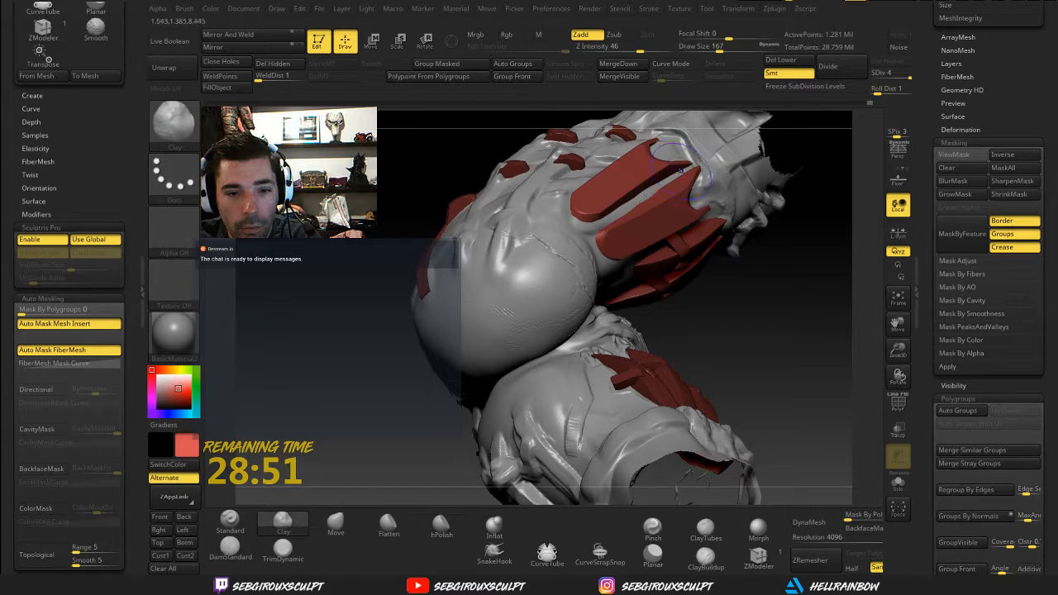
{"action": "key", "text": "shift"}
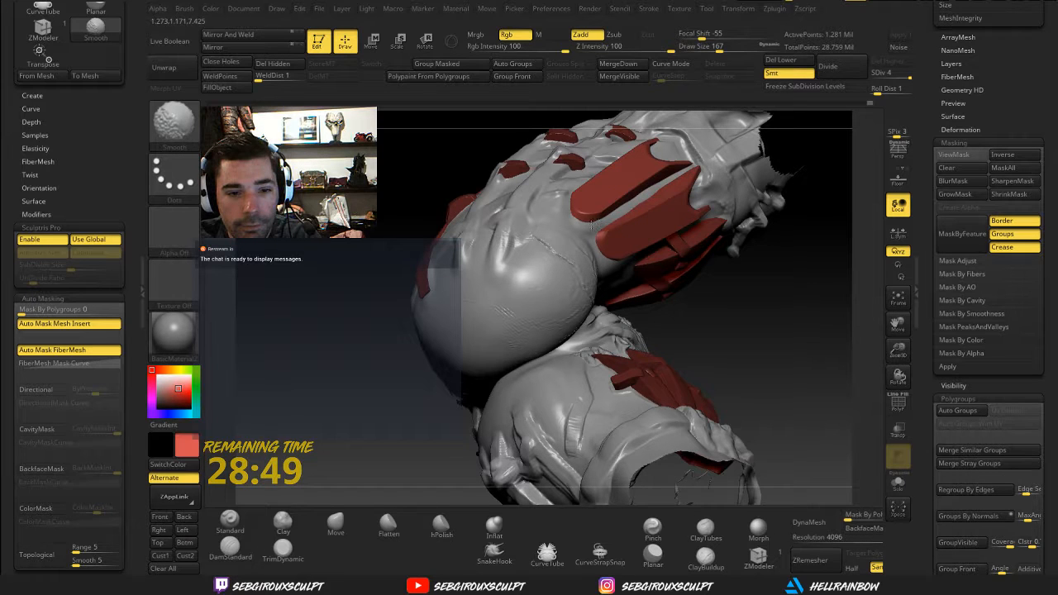
Build up and smooth the leg surface beside the second plate and inside its arch opening
{"action": "mouse_move", "coordinate": [788, 271]}
{"action": "left_mouse_down"}
{"action": "mouse_move", "coordinate": [760, 266]}
{"action": "mouse_move", "coordinate": [727, 194]}
{"action": "mouse_move", "coordinate": [703, 178]}
{"action": "left_mouse_up"}
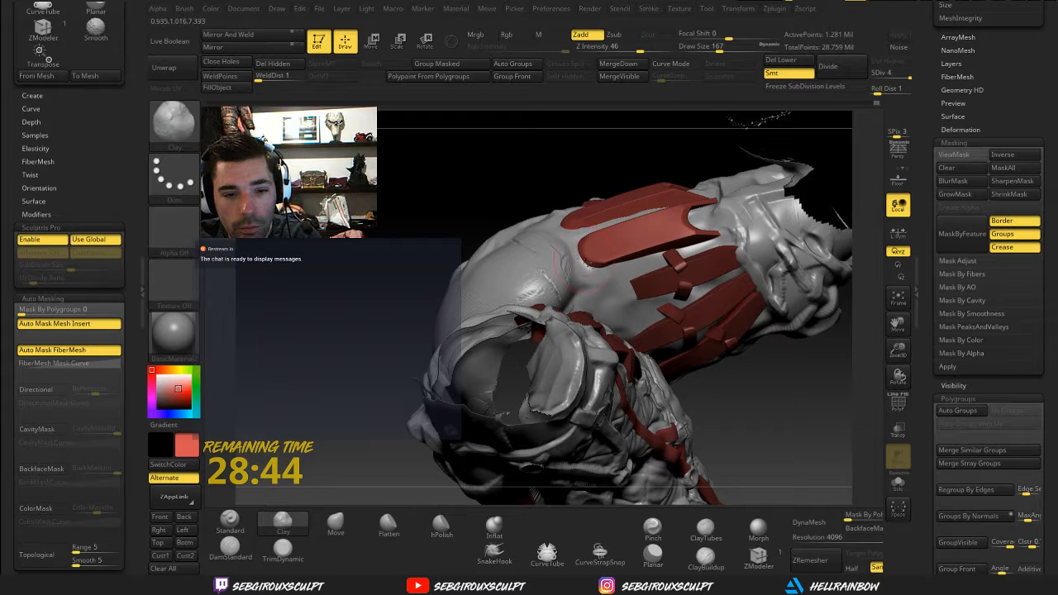
{"action": "key", "text": "shift"}
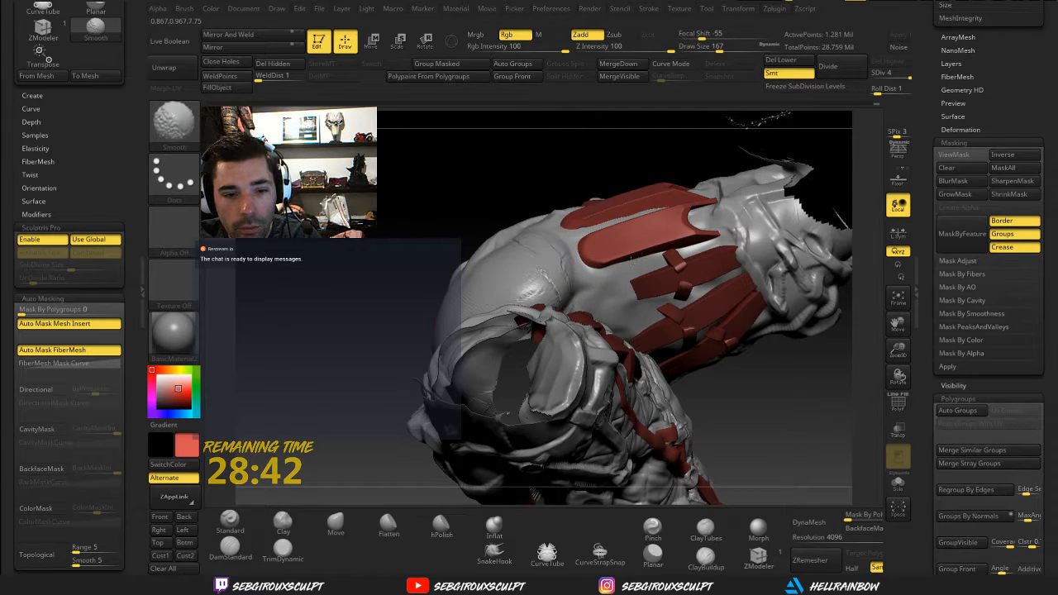
{"action": "left_click_drag", "start_coordinate": [519, 177], "coordinate": [487, 210]}
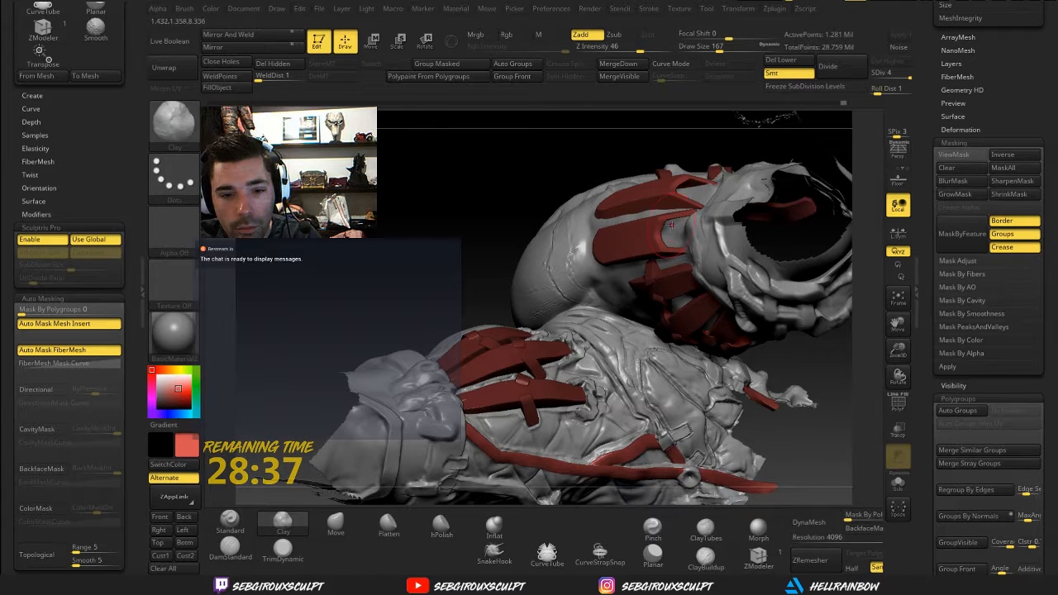
{"action": "left_click_drag", "start_coordinate": [529, 207], "coordinate": [661, 228]}
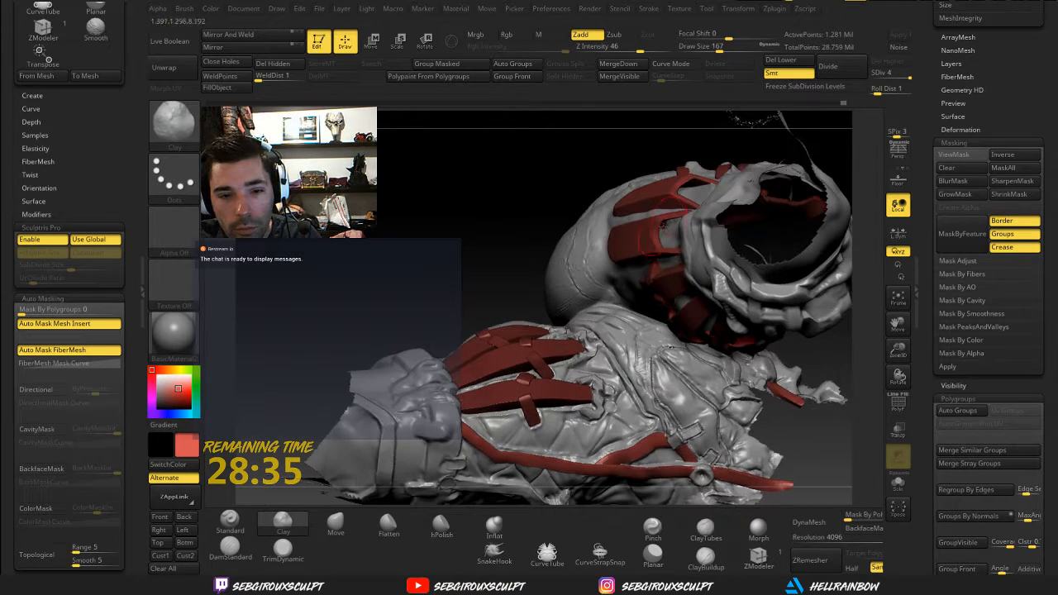
{"action": "key", "text": "shift"}
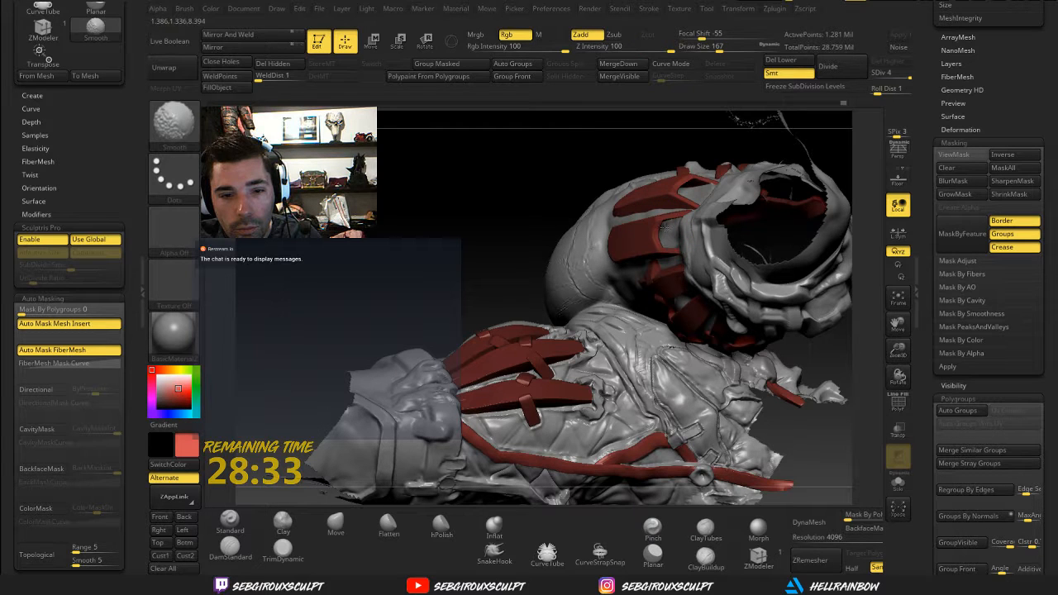
{"action": "mouse_move", "coordinate": [548, 161]}
{"action": "left_mouse_down"}
{"action": "mouse_move", "coordinate": [532, 208]}
{"action": "mouse_move", "coordinate": [684, 235]}
{"action": "left_mouse_up"}
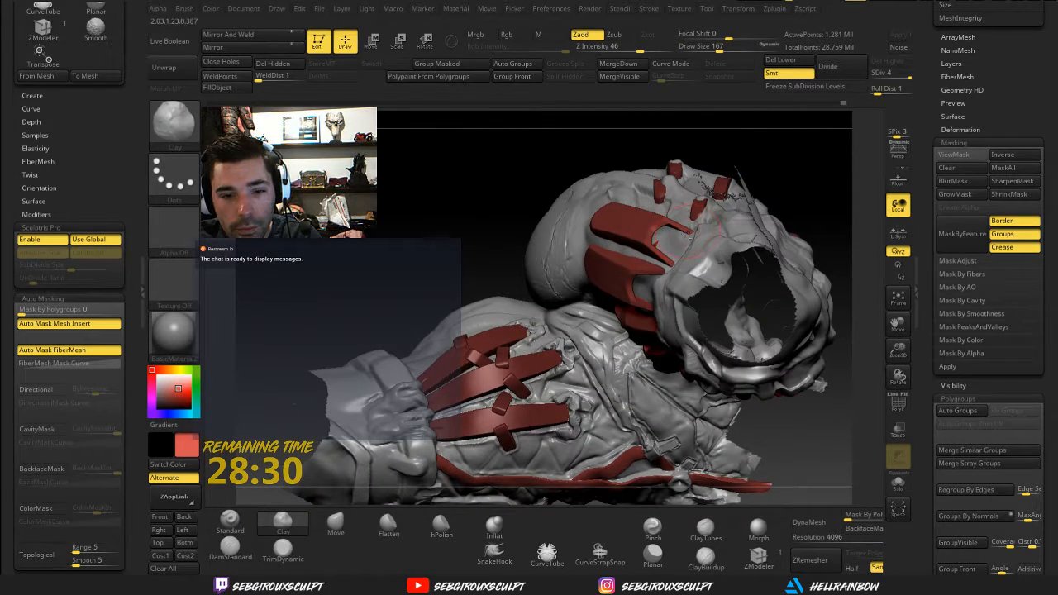
Smooth the leg surface inside the upper plate's arch opening and undo the last Clay stroke there
{"action": "left_click_drag", "start_coordinate": [817, 177], "coordinate": [653, 232]}
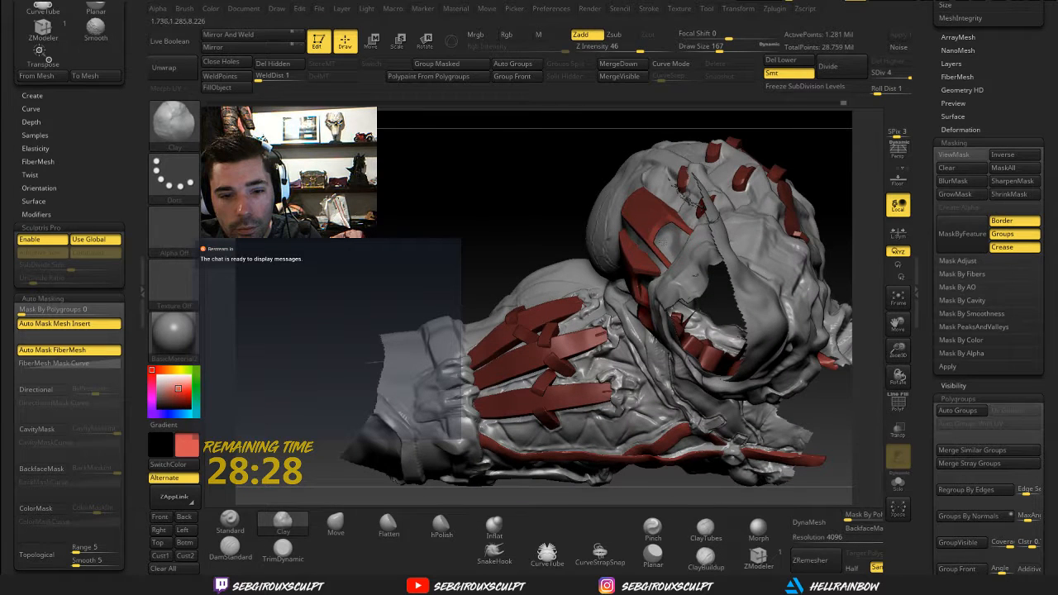
{"action": "key", "text": "shift"}
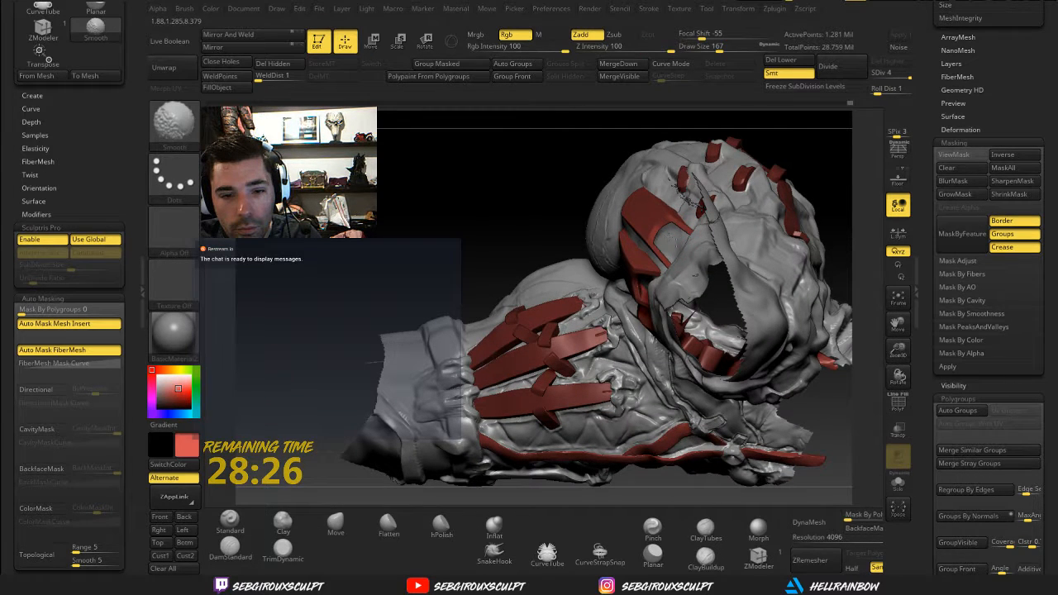
{"action": "mouse_move", "coordinate": [562, 184]}
{"action": "left_mouse_down"}
{"action": "mouse_move", "coordinate": [553, 162]}
{"action": "mouse_move", "coordinate": [616, 214]}
{"action": "mouse_move", "coordinate": [599, 217]}
{"action": "left_mouse_up"}
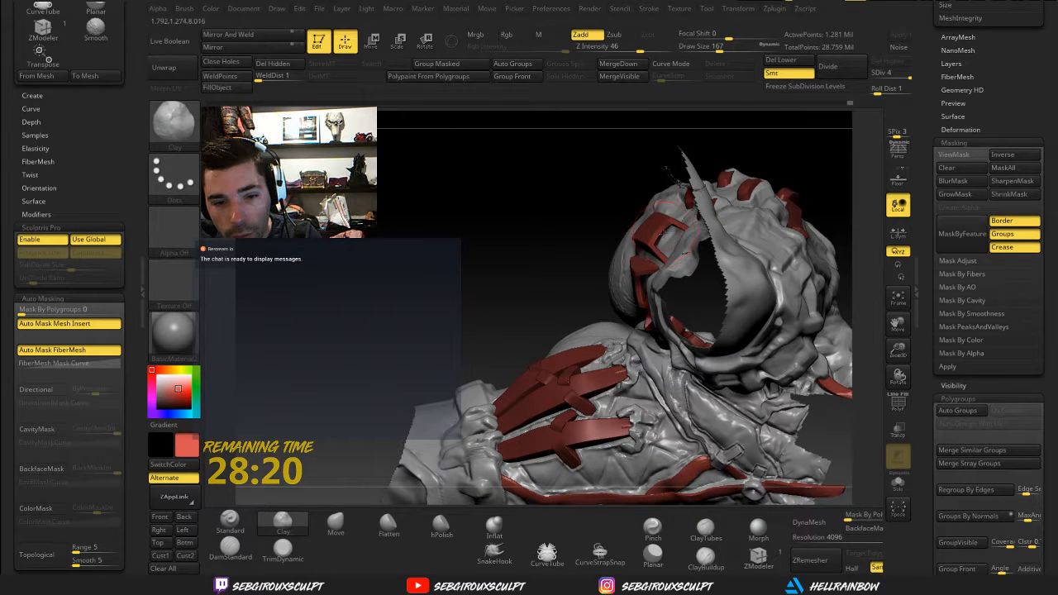
{"action": "left_click_drag", "start_coordinate": [658, 240], "coordinate": [655, 240]}
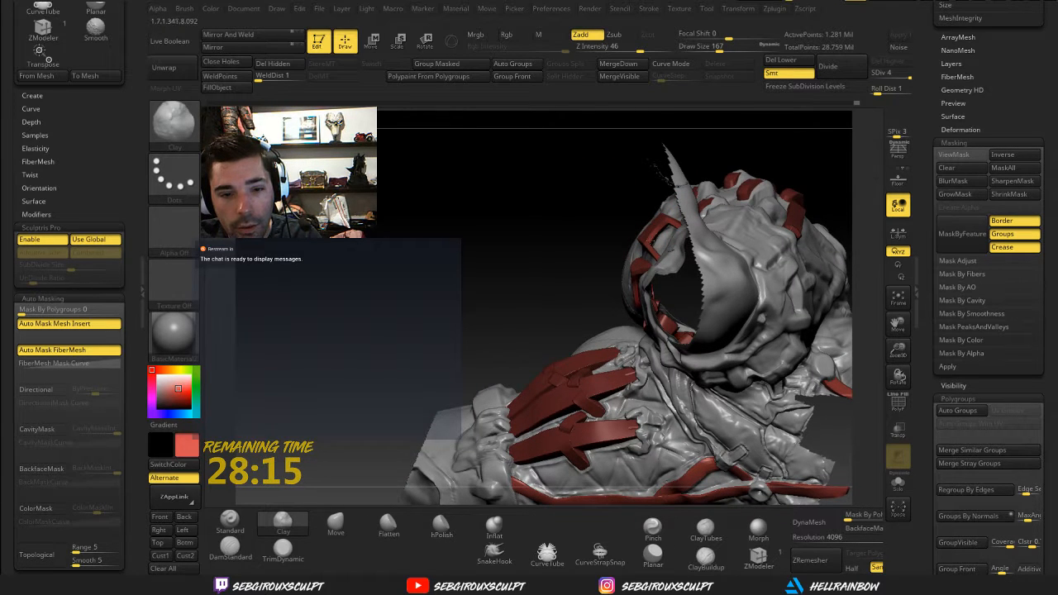
{"action": "key", "text": "ctrl"}
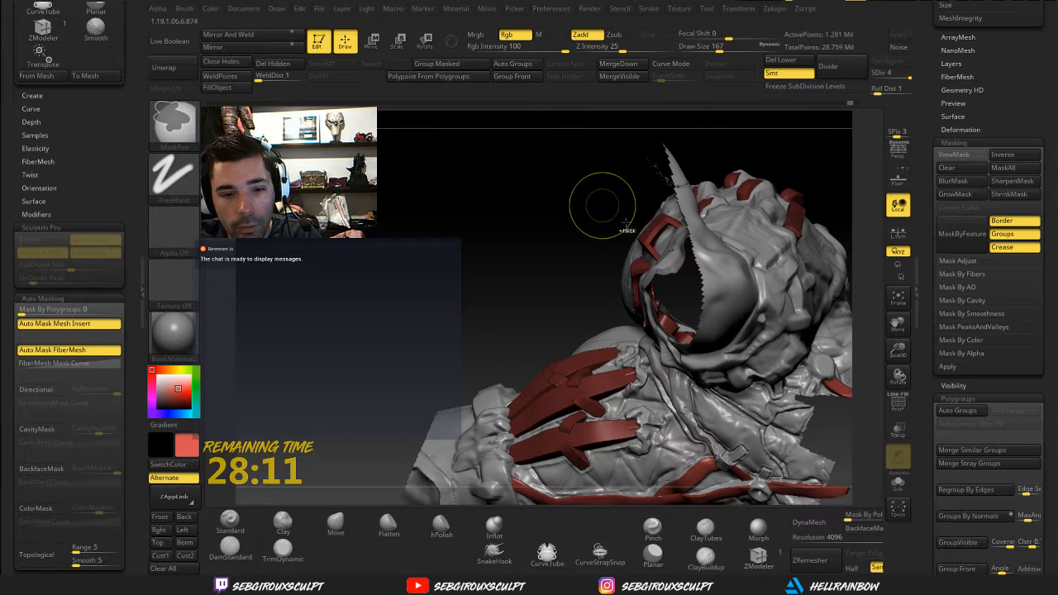
Set the Clay brush's draw size to 83 for working on the leg surface inside the upper plate's arch
{"action": "left_click_drag", "start_coordinate": [575, 211], "coordinate": [727, 305]}
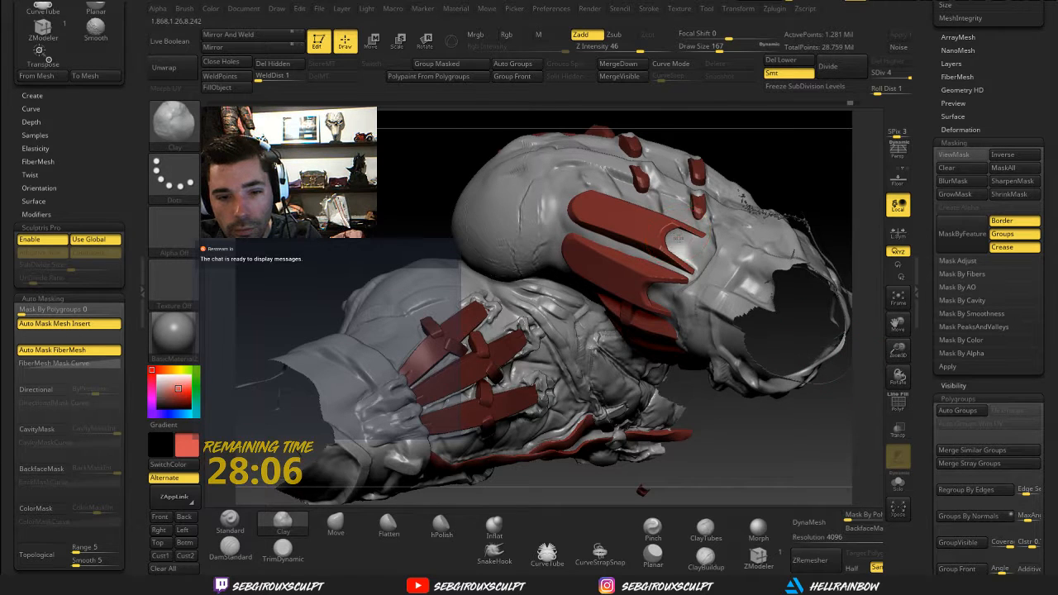
{"action": "key", "text": "space"}
{"action": "left_click_drag", "start_coordinate": [677, 238], "coordinate": [665, 239]}
{"action": "right_click_drag", "start_coordinate": [632, 235], "coordinate": [665, 240]}
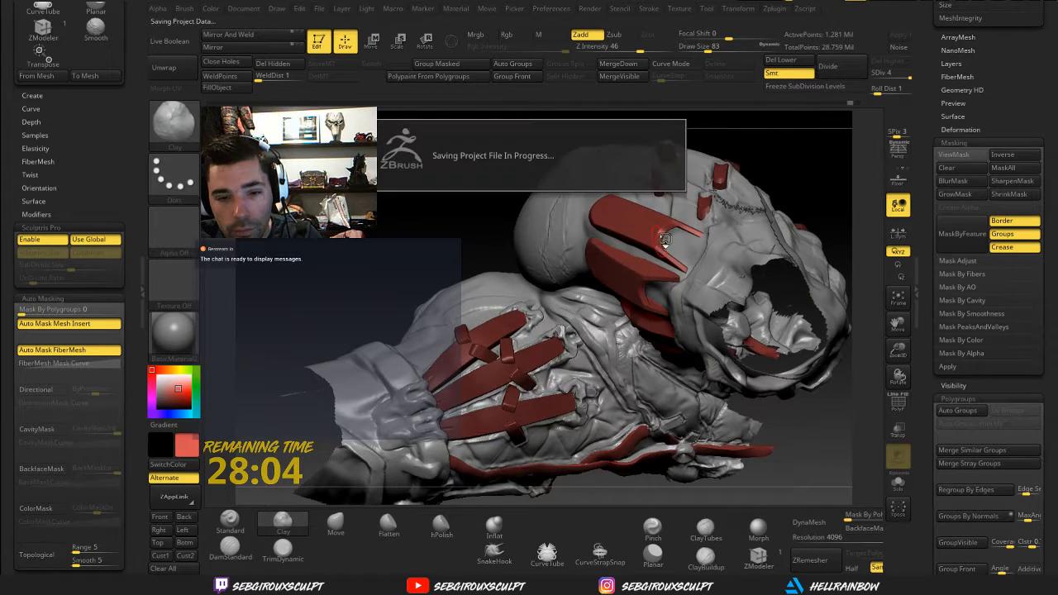
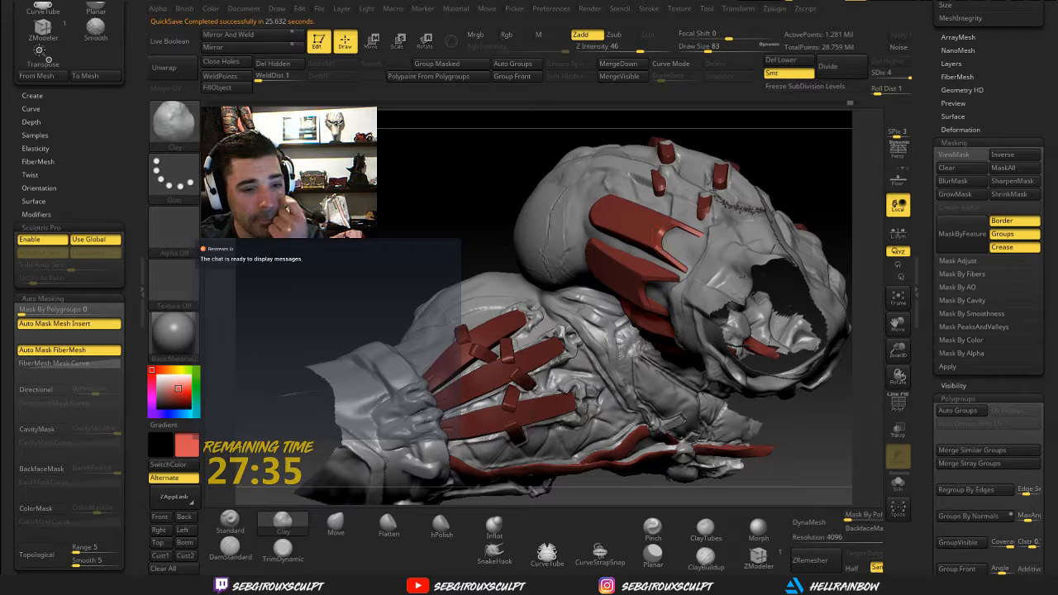
Isolate the leg subtool and build up a bump beneath the second plate with the Clay brush at draw size 104
{"action": "mouse_move", "coordinate": [428, 272]}
{"action": "left_mouse_down"}
{"action": "mouse_move", "coordinate": [307, 256]}
{"action": "mouse_move", "coordinate": [630, 268]}
{"action": "mouse_move", "coordinate": [713, 190]}
{"action": "mouse_move", "coordinate": [609, 263]}
{"action": "left_mouse_up"}
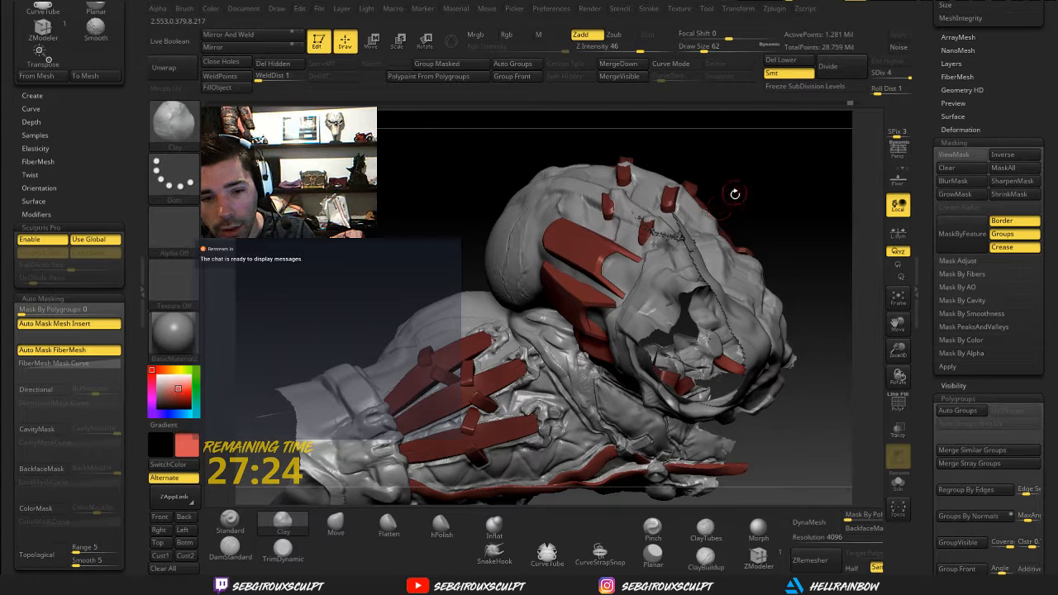
{"action": "left_click_drag", "start_coordinate": [733, 193], "coordinate": [597, 312]}
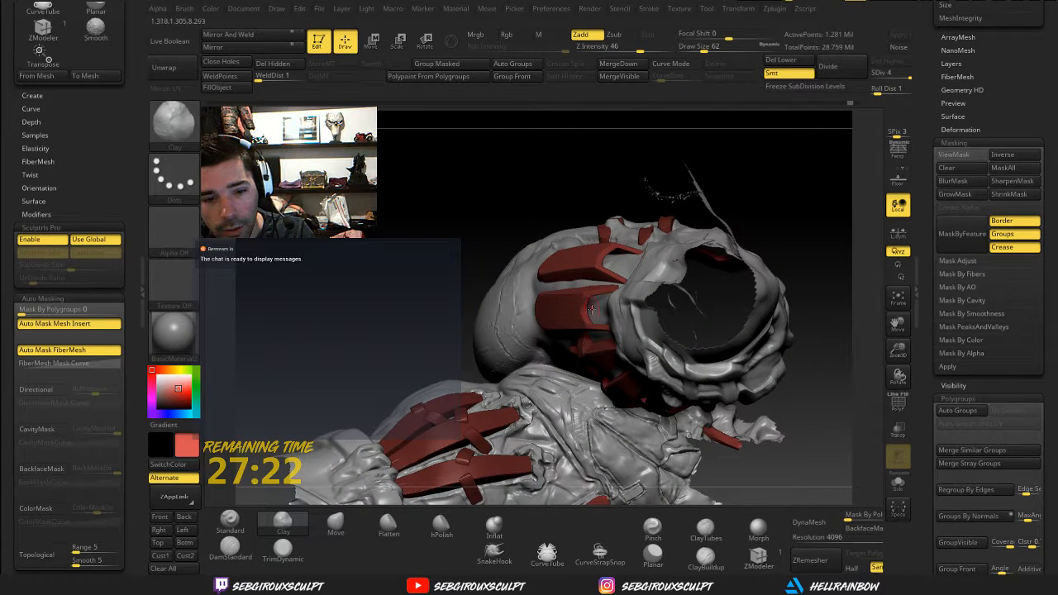
{"action": "left_click_drag", "start_coordinate": [805, 194], "coordinate": [861, 340]}
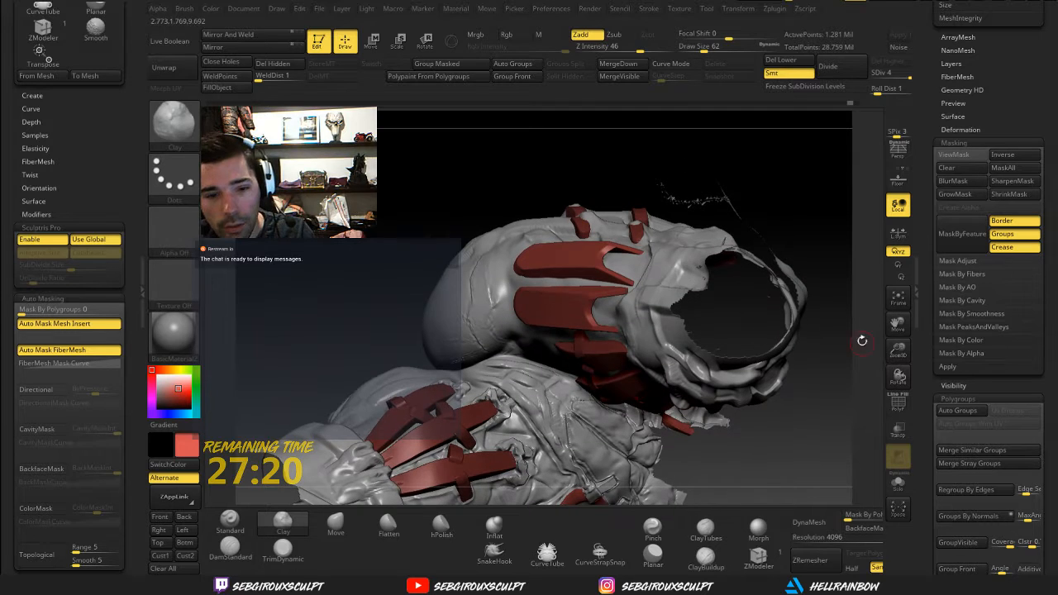
{"action": "left_click", "coordinate": [897, 483]}
{"action": "mouse_move", "coordinate": [804, 370]}
{"action": "left_mouse_down"}
{"action": "mouse_move", "coordinate": [544, 313]}
{"action": "mouse_move", "coordinate": [538, 301]}
{"action": "left_mouse_up"}
{"action": "key", "text": "space"}
{"action": "mouse_move", "coordinate": [538, 302]}
{"action": "left_mouse_down"}
{"action": "mouse_move", "coordinate": [579, 307]}
{"action": "mouse_move", "coordinate": [561, 312]}
{"action": "mouse_move", "coordinate": [547, 295]}
{"action": "left_mouse_up"}
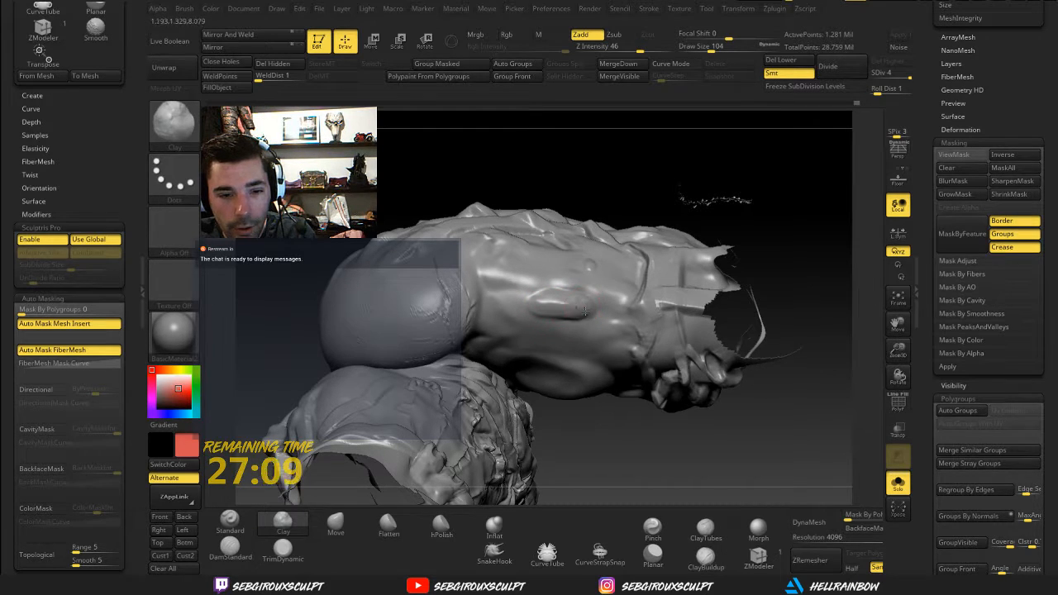
Build up a second Clay bump on the leg surface beneath the upper plate
{"action": "left_click_drag", "start_coordinate": [571, 307], "coordinate": [541, 302]}
{"action": "left_click_drag", "start_coordinate": [696, 176], "coordinate": [693, 227]}
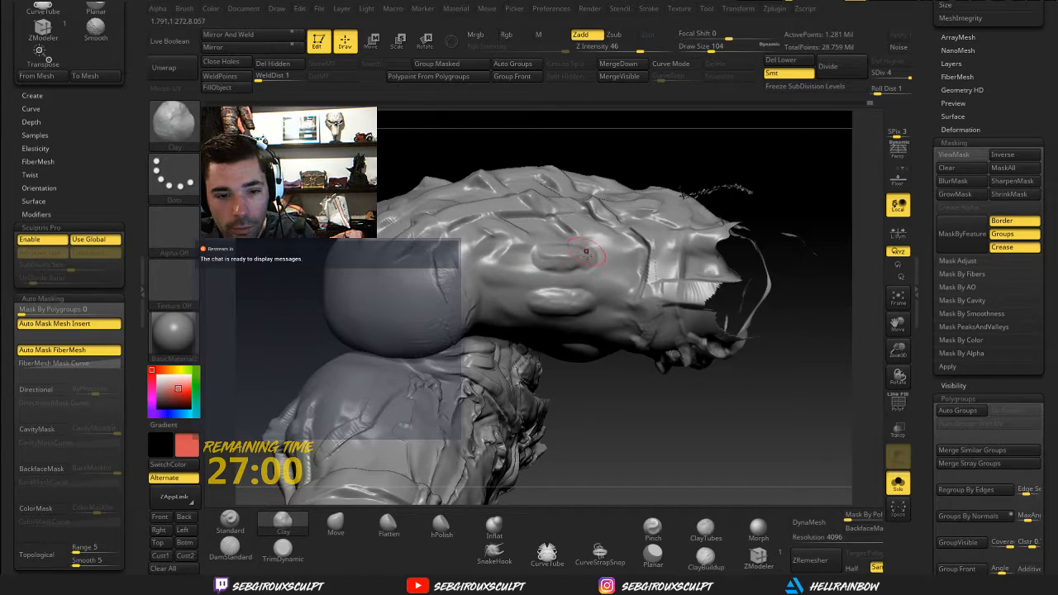
{"action": "left_click_drag", "start_coordinate": [584, 262], "coordinate": [559, 267]}
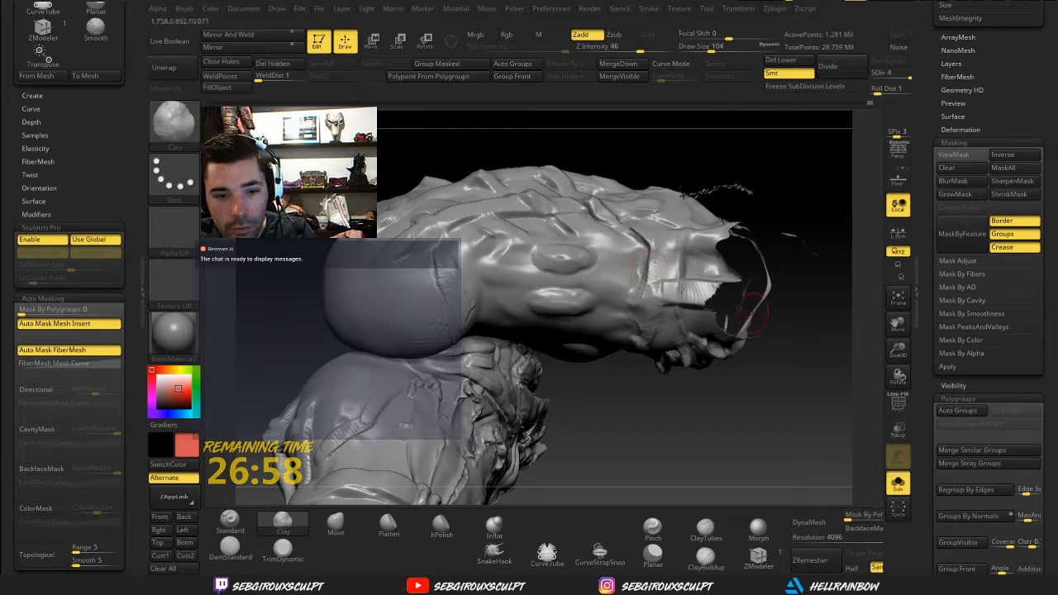
Check both bumps against the plates, then enlarge them with Clay strokes on the isolated leg
{"action": "left_click", "coordinate": [898, 484]}
{"action": "mouse_move", "coordinate": [810, 411]}
{"action": "left_mouse_down"}
{"action": "mouse_move", "coordinate": [764, 425]}
{"action": "mouse_move", "coordinate": [800, 430]}
{"action": "left_mouse_up"}
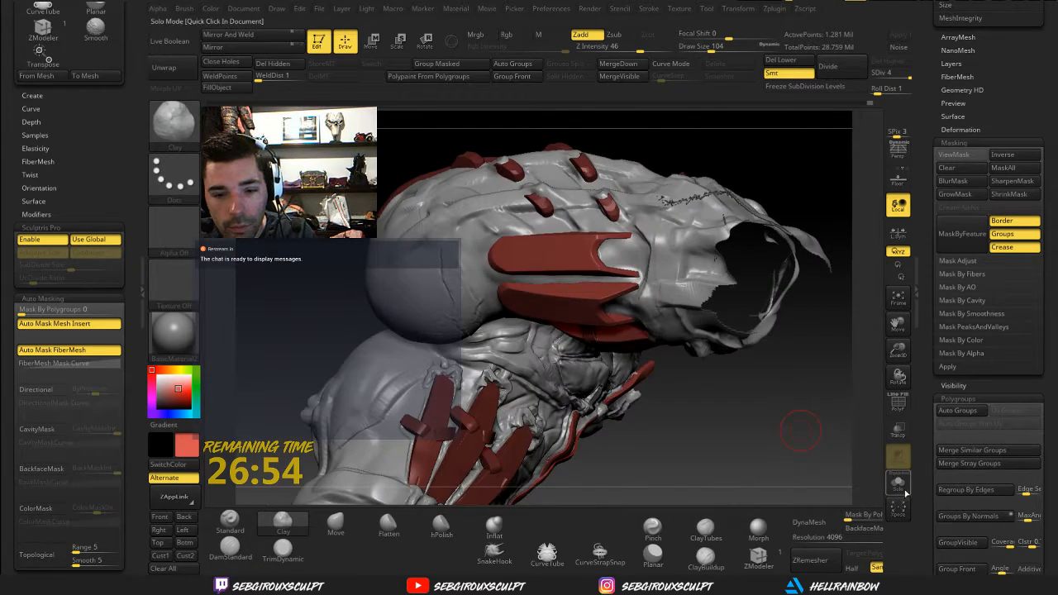
{"action": "left_click", "coordinate": [900, 487]}
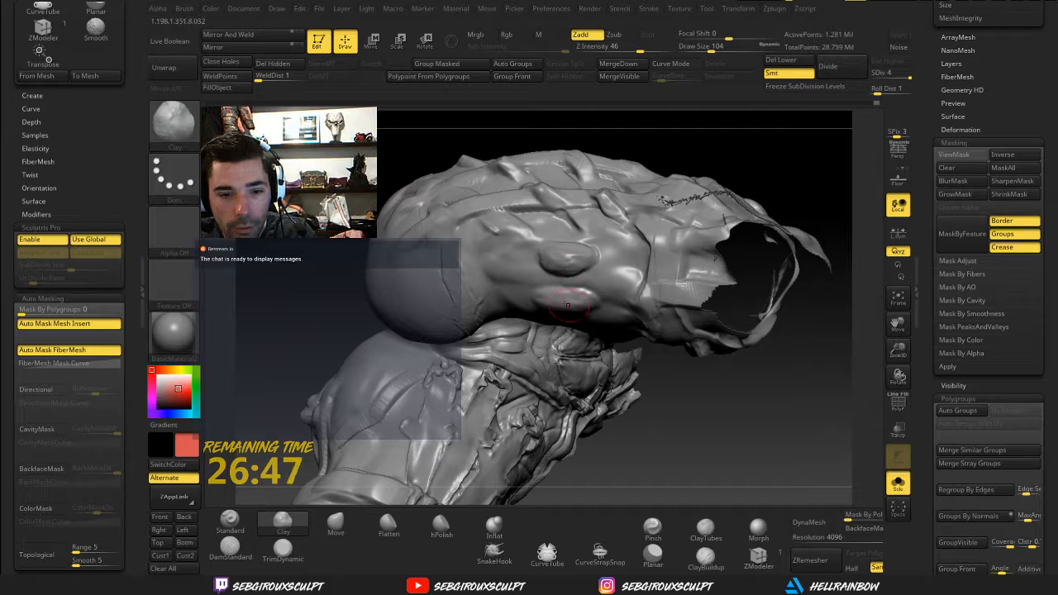
{"action": "left_click_drag", "start_coordinate": [692, 395], "coordinate": [572, 305]}
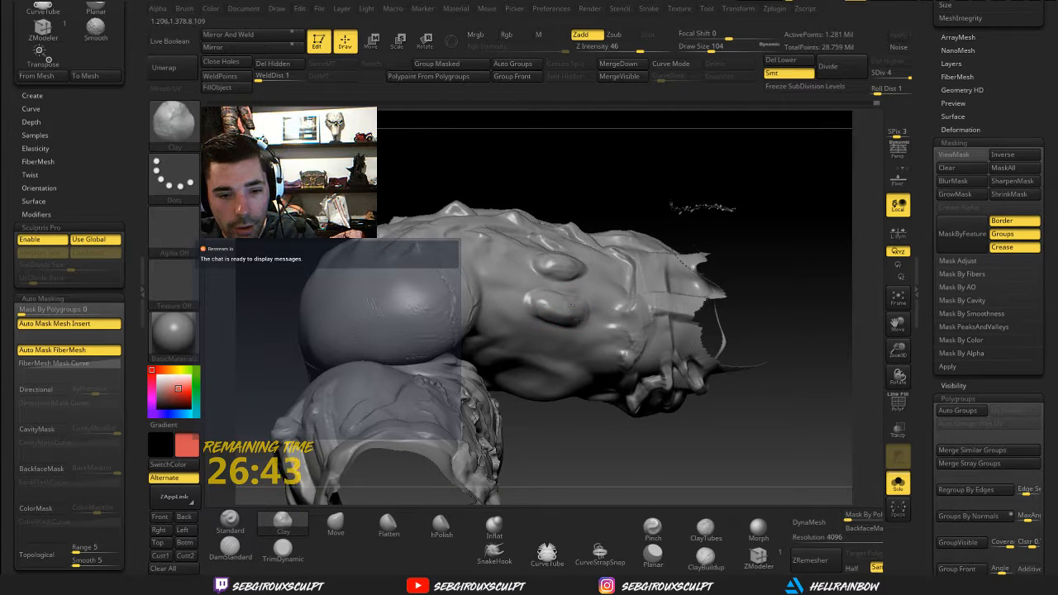
{"action": "mouse_move", "coordinate": [688, 214]}
{"action": "left_mouse_down"}
{"action": "mouse_move", "coordinate": [632, 200]}
{"action": "mouse_move", "coordinate": [561, 306]}
{"action": "left_mouse_up"}
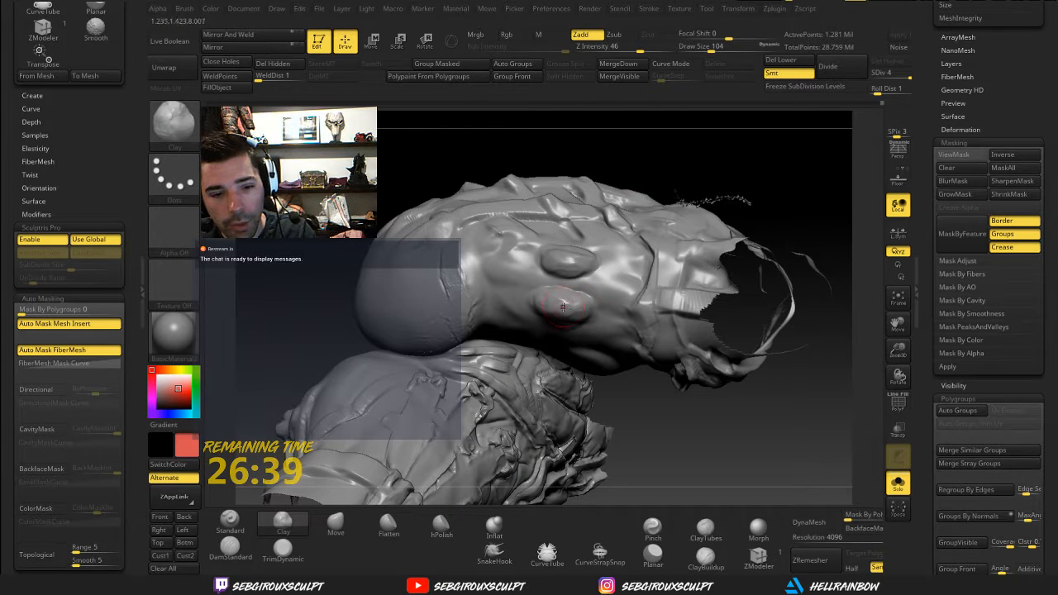
{"action": "left_click_drag", "start_coordinate": [565, 263], "coordinate": [538, 259]}
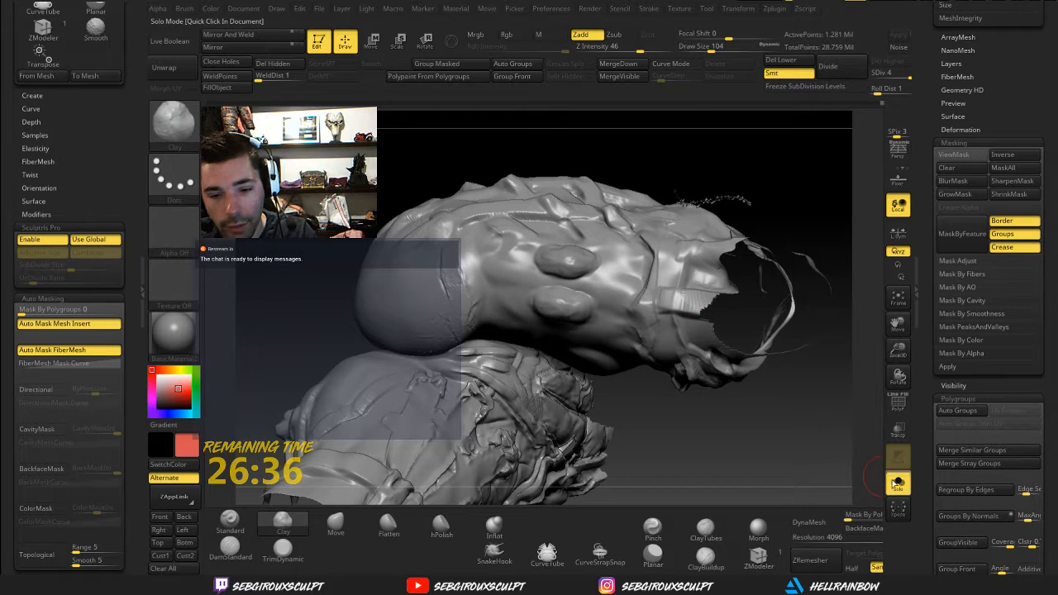
Inspect the gap beneath the plates from the leg's open end and raise the upper bump further on the isolated leg
{"action": "left_click", "coordinate": [897, 482]}
{"action": "mouse_move", "coordinate": [803, 455]}
{"action": "left_mouse_down"}
{"action": "mouse_move", "coordinate": [590, 442]}
{"action": "mouse_move", "coordinate": [549, 413]}
{"action": "mouse_move", "coordinate": [525, 372]}
{"action": "left_mouse_up"}
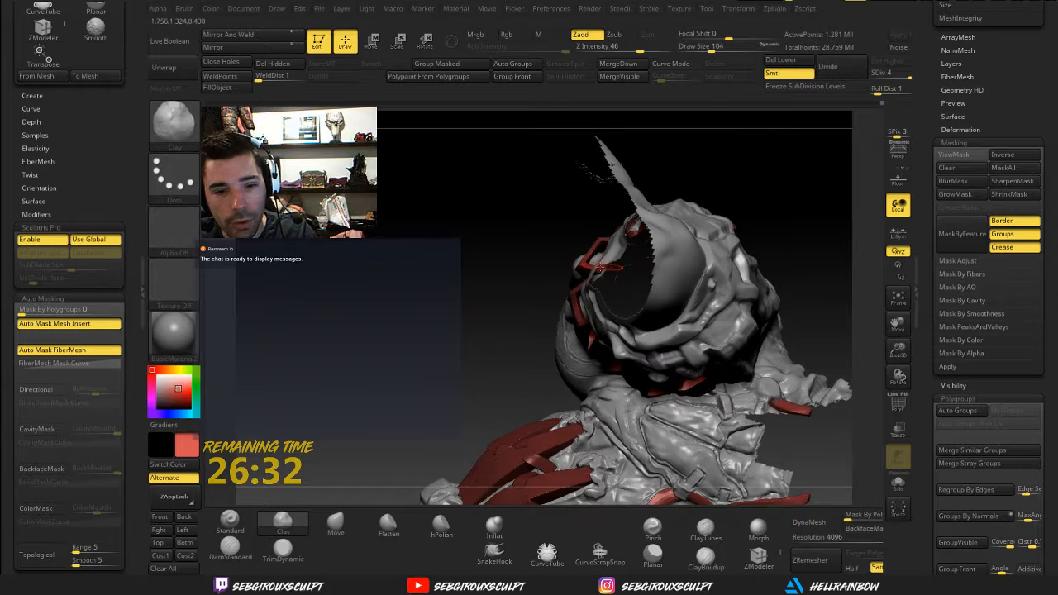
{"action": "left_click_drag", "start_coordinate": [562, 213], "coordinate": [880, 415]}
{"action": "left_click", "coordinate": [898, 482]}
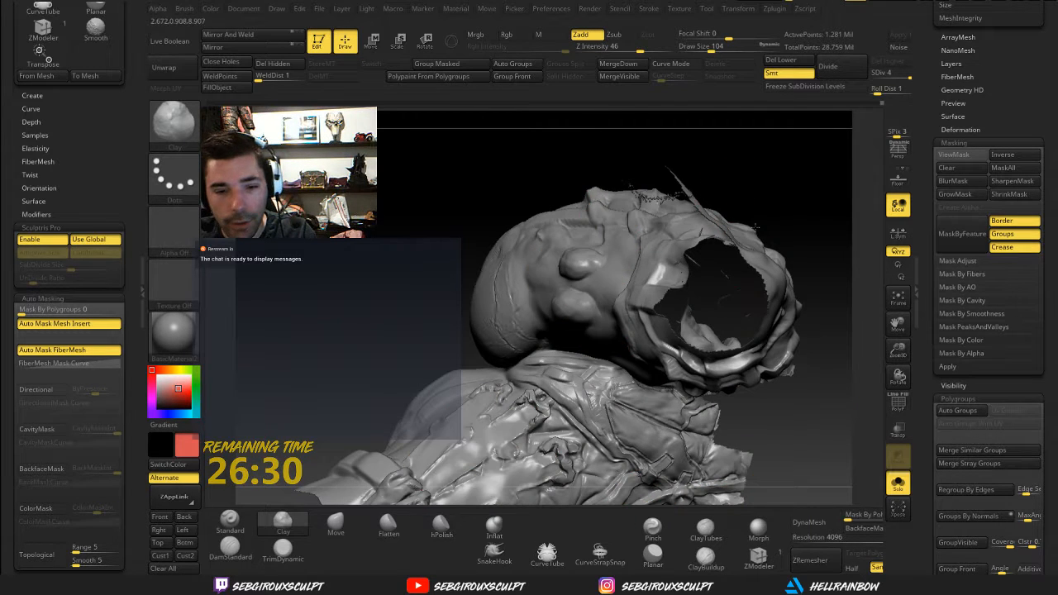
{"action": "left_click_drag", "start_coordinate": [817, 463], "coordinate": [604, 256]}
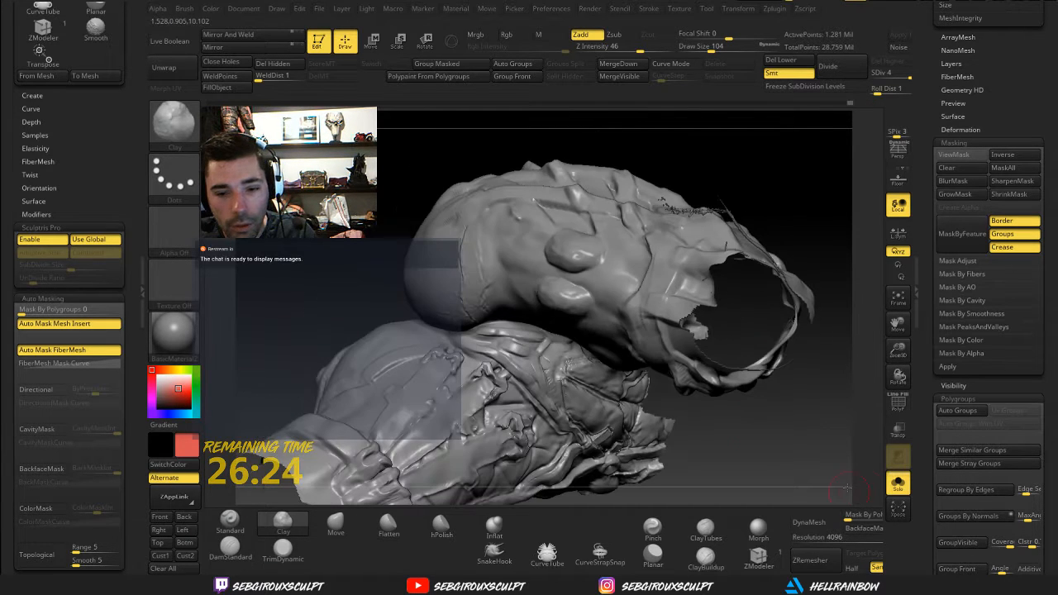
Keep raising the bump beneath the second plate with Clay, comparing it with the plates between strokes
{"action": "left_click", "coordinate": [897, 483]}
{"action": "mouse_move", "coordinate": [804, 435]}
{"action": "left_mouse_down"}
{"action": "mouse_move", "coordinate": [767, 415]}
{"action": "mouse_move", "coordinate": [826, 385]}
{"action": "left_mouse_up"}
{"action": "left_click", "coordinate": [899, 483]}
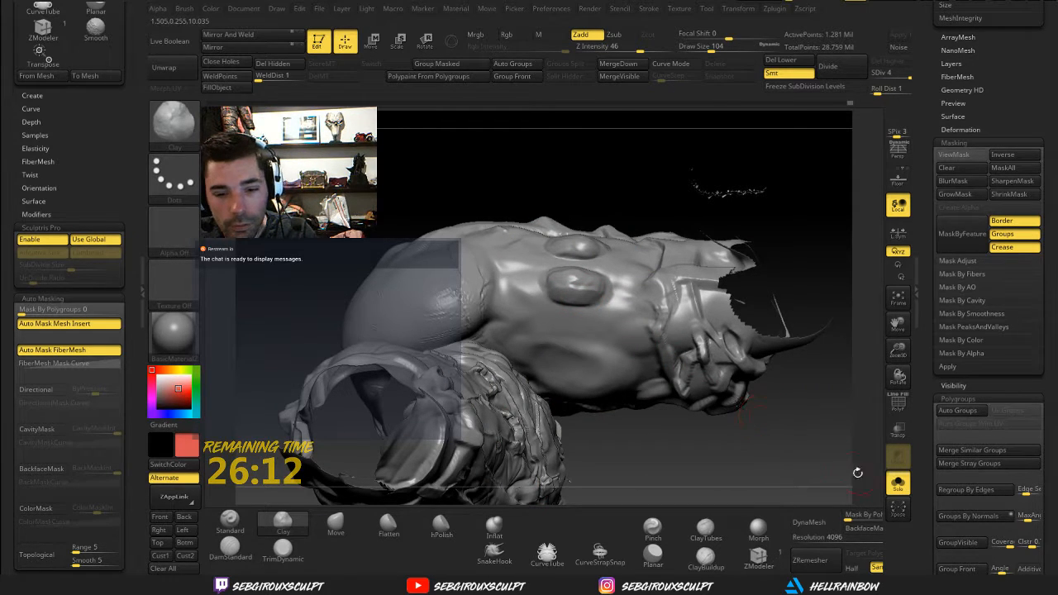
{"action": "left_click", "coordinate": [898, 485]}
{"action": "mouse_move", "coordinate": [807, 445]}
{"action": "left_mouse_down"}
{"action": "mouse_move", "coordinate": [753, 460]}
{"action": "mouse_move", "coordinate": [764, 430]}
{"action": "mouse_move", "coordinate": [712, 438]}
{"action": "mouse_move", "coordinate": [808, 459]}
{"action": "left_mouse_up"}
{"action": "left_click", "coordinate": [898, 489]}
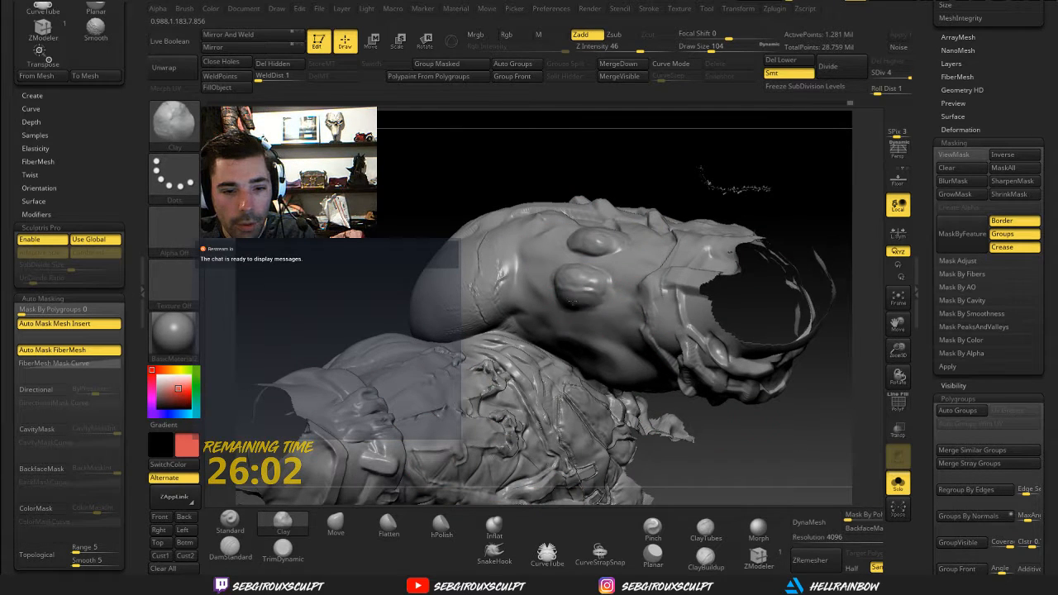
Show the plates again and smooth down the bump where it pokes through the second plate
{"action": "left_click", "coordinate": [898, 486]}
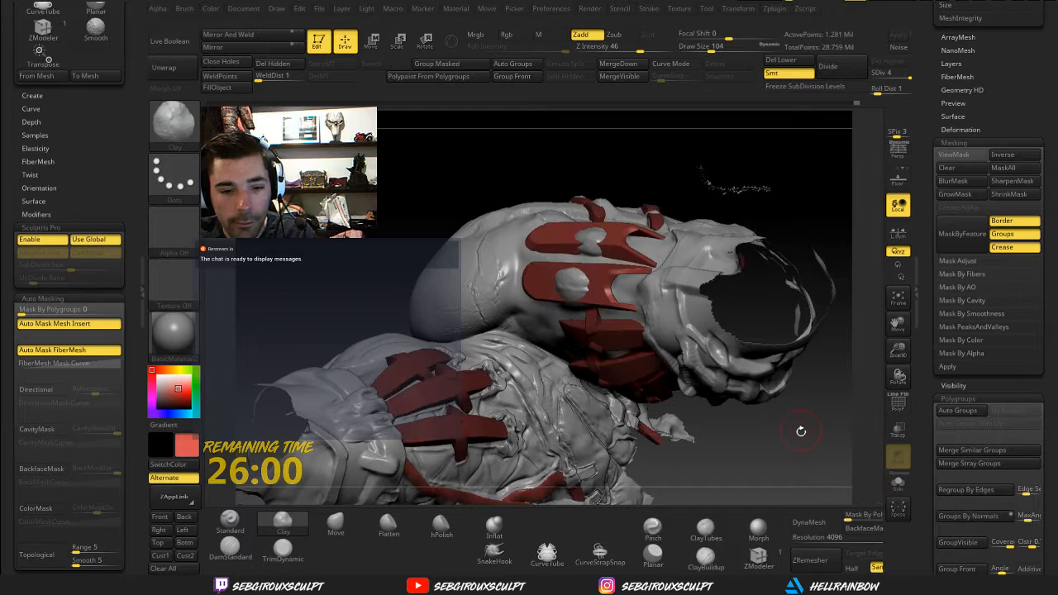
{"action": "left_click_drag", "start_coordinate": [800, 431], "coordinate": [844, 451]}
{"action": "left_click", "coordinate": [595, 297], "text": "alt"}
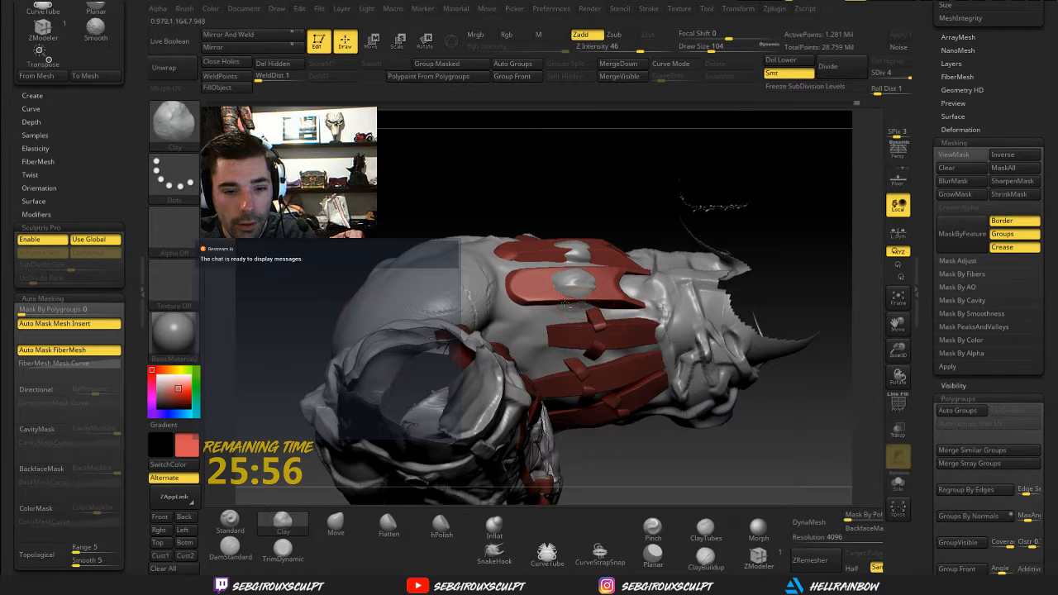
{"action": "key", "text": "shift"}
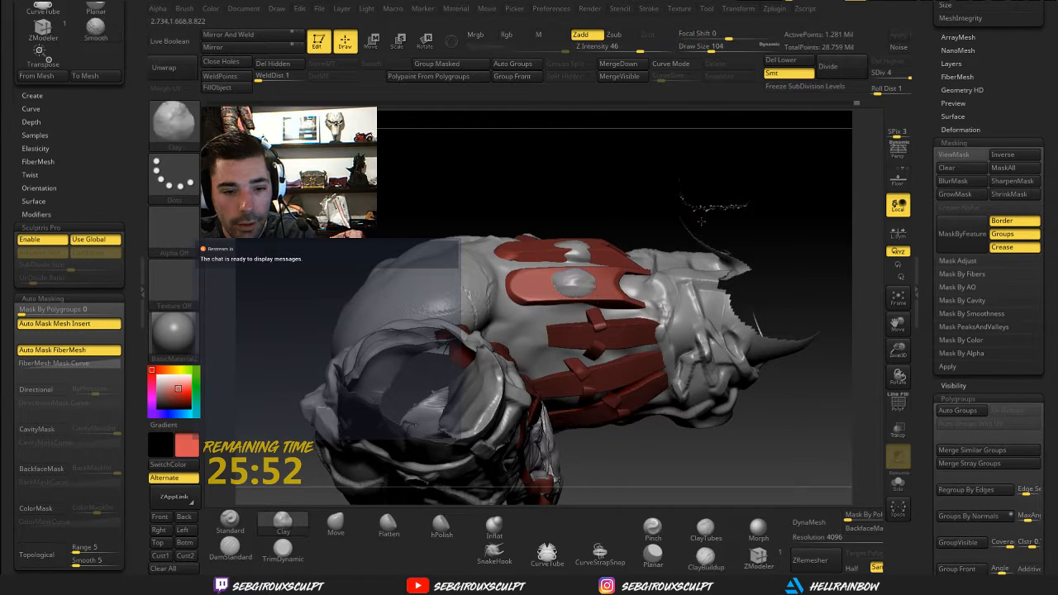
{"action": "right_click_drag", "start_coordinate": [578, 260], "coordinate": [580, 307]}
{"action": "mouse_move", "coordinate": [565, 292]}
{"action": "left_mouse_down", "text": "shift"}
{"action": "mouse_move", "coordinate": [588, 293]}
{"action": "mouse_move", "coordinate": [559, 280]}
{"action": "mouse_move", "coordinate": [587, 275]}
{"action": "mouse_move", "coordinate": [574, 284]}
{"action": "left_mouse_up", "text": "shift"}
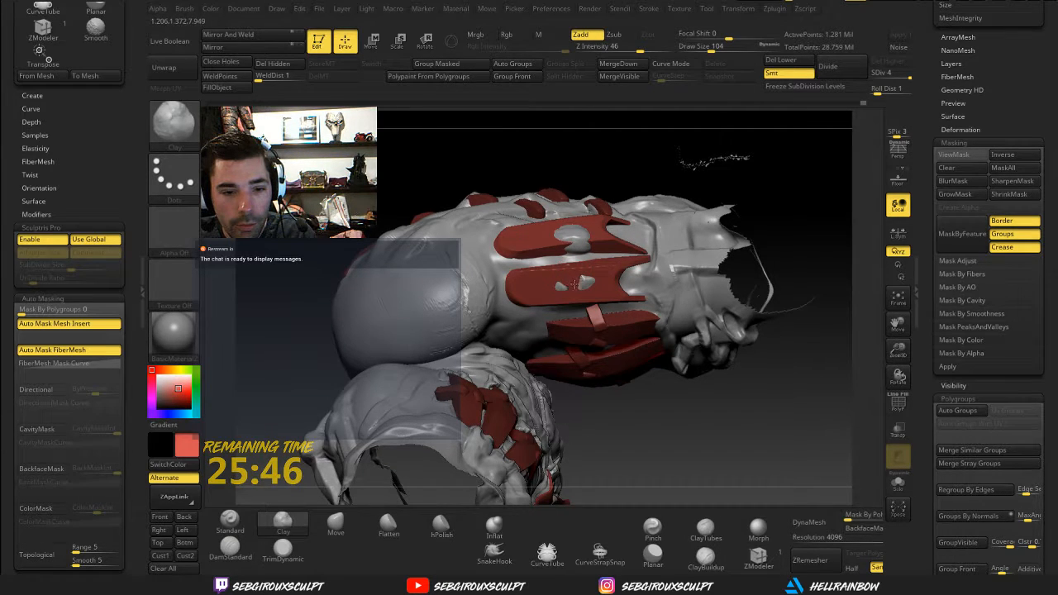
Smooth the other bump down until it sits beneath the upper plate
{"action": "right_click_drag", "start_coordinate": [560, 282], "coordinate": [570, 266]}
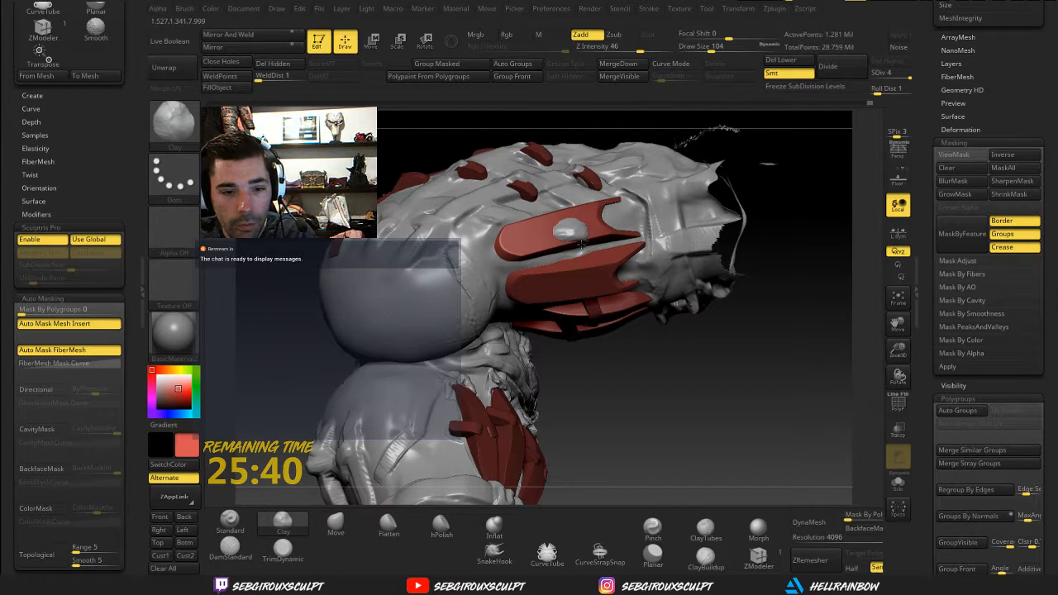
{"action": "key", "text": "shift"}
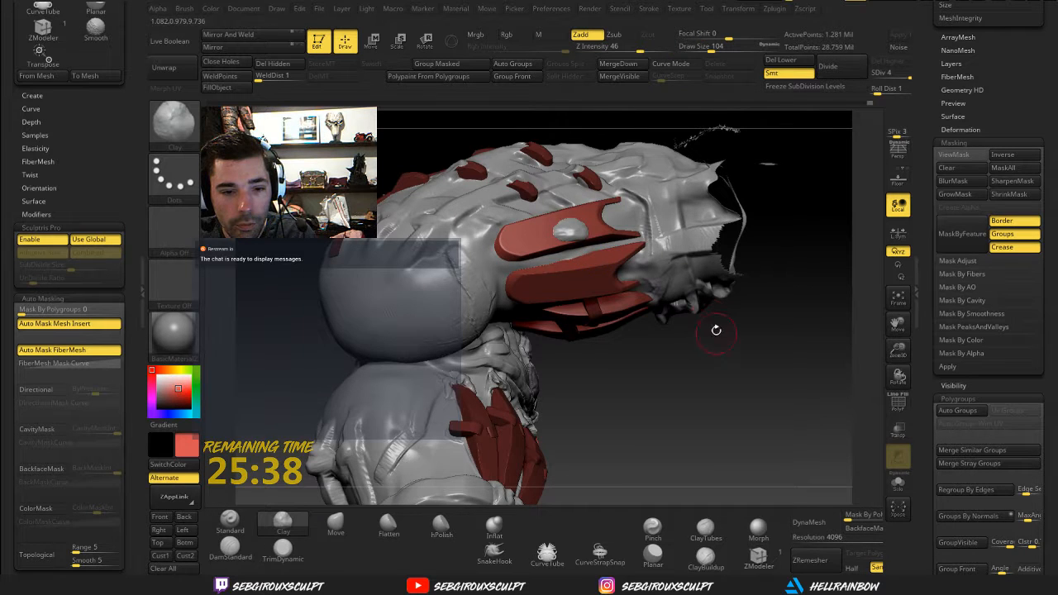
{"action": "left_click_drag", "start_coordinate": [716, 328], "coordinate": [572, 227]}
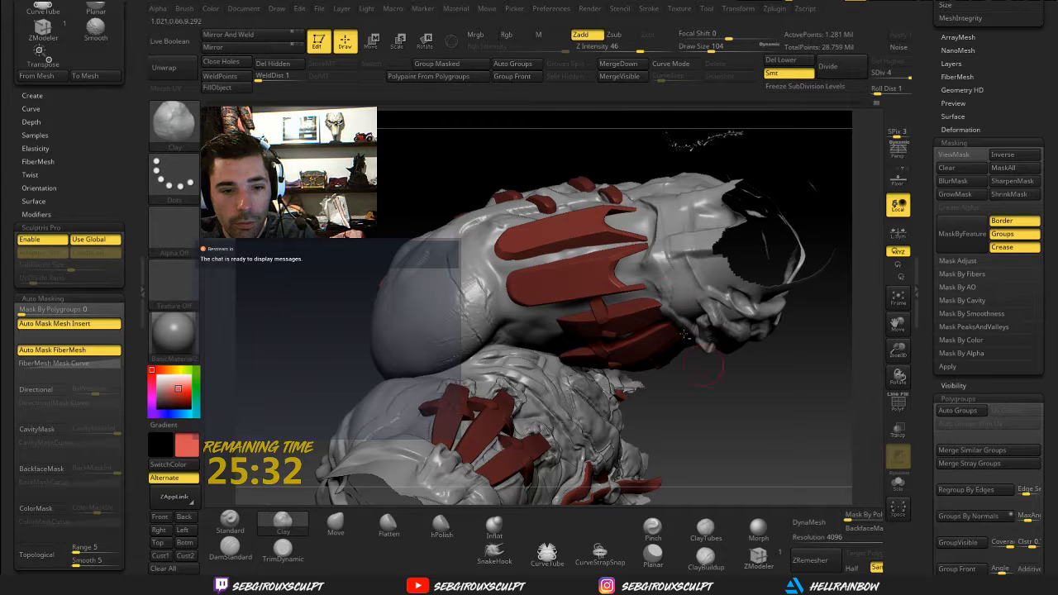
Build up and smooth the leg surface in the gap between the upper and second plates
{"action": "key", "text": "shift"}
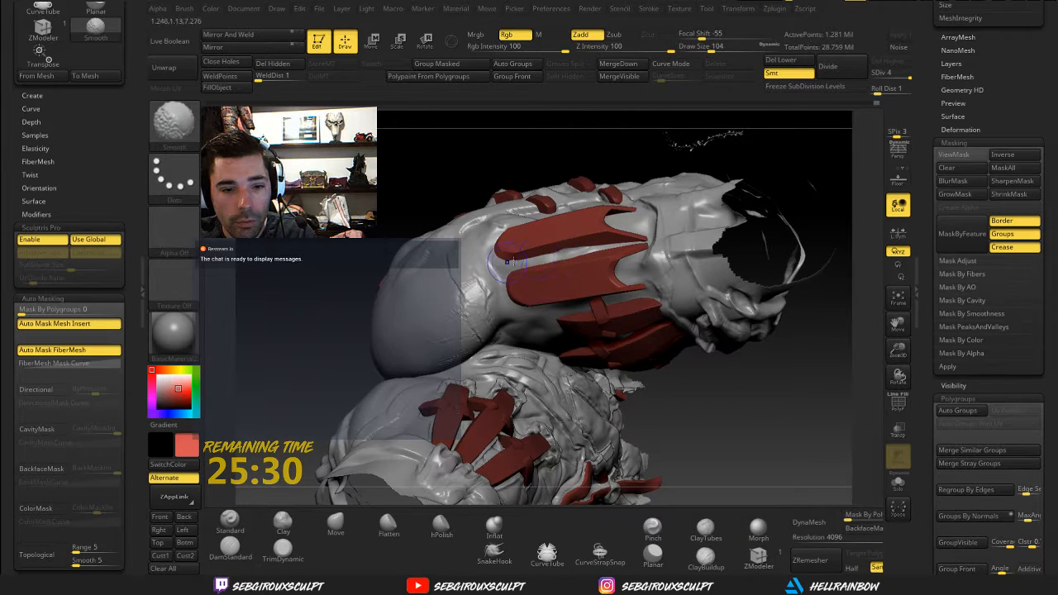
{"action": "left_click_drag", "start_coordinate": [689, 385], "coordinate": [512, 256]}
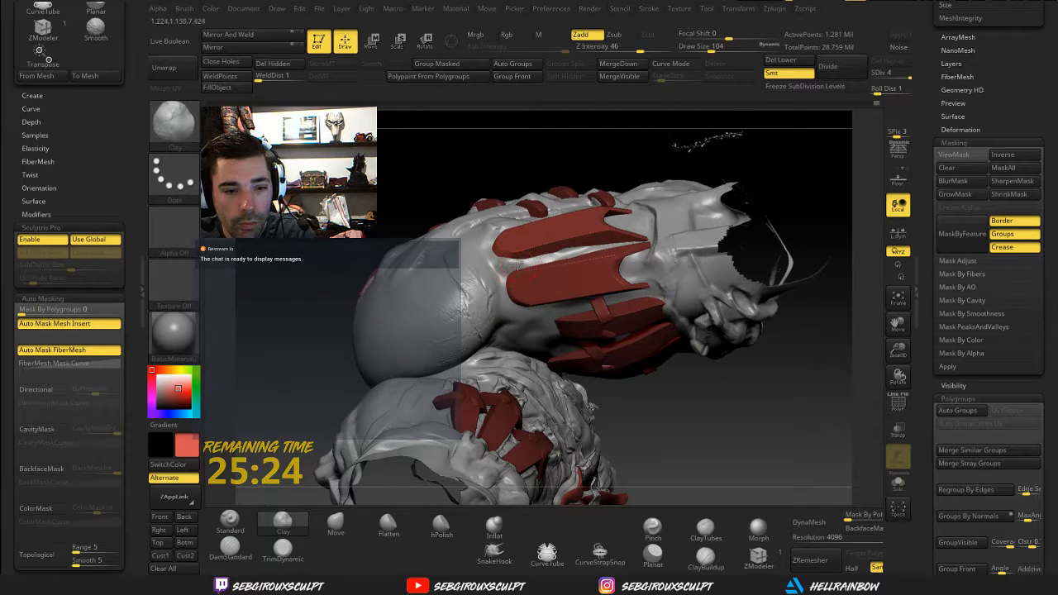
{"action": "key", "text": "shift"}
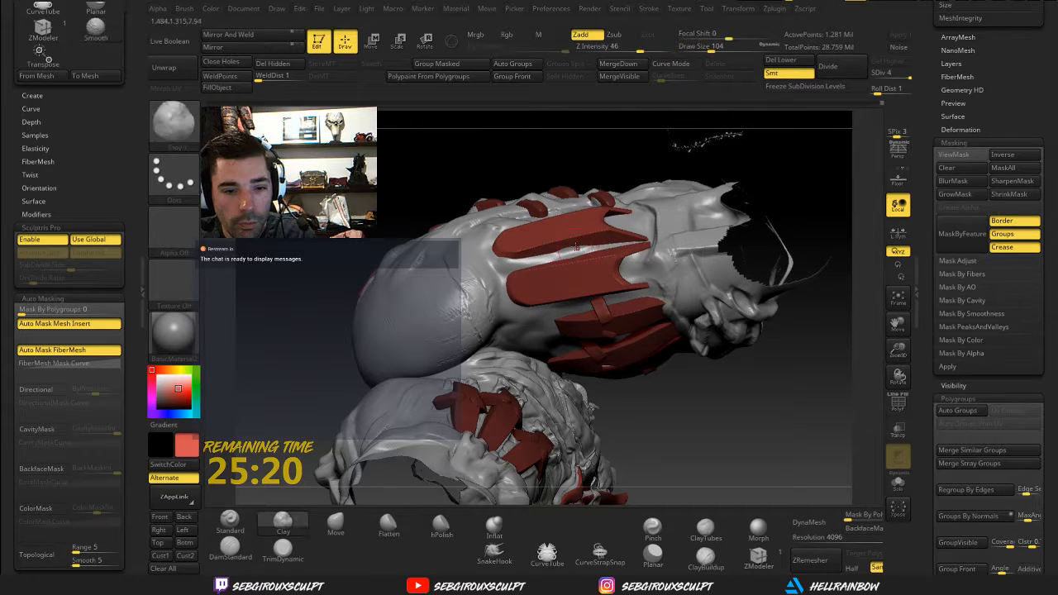
{"action": "key", "text": "shift"}
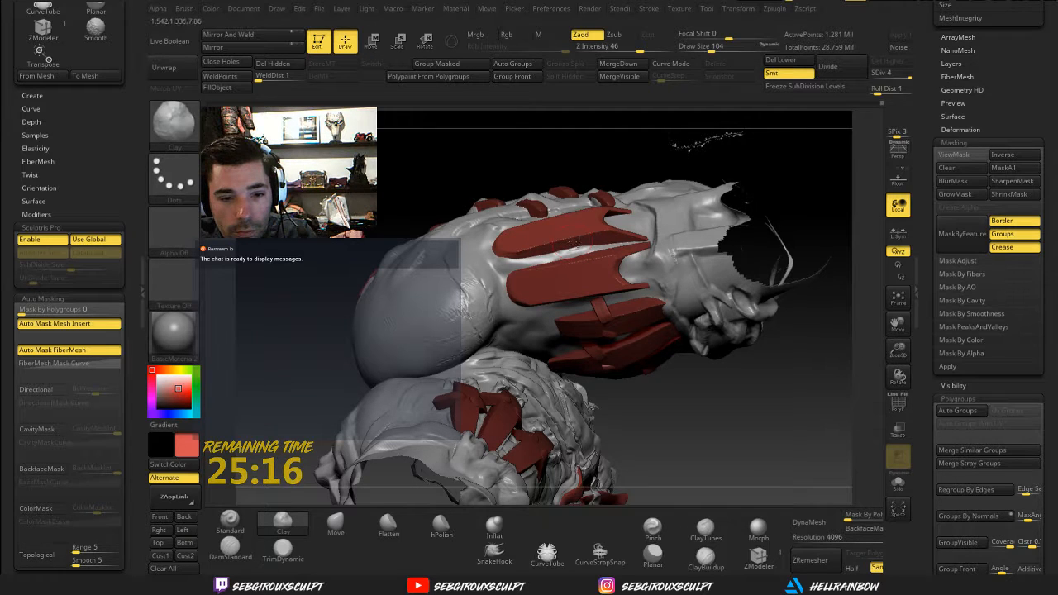
{"action": "key", "text": "shift"}
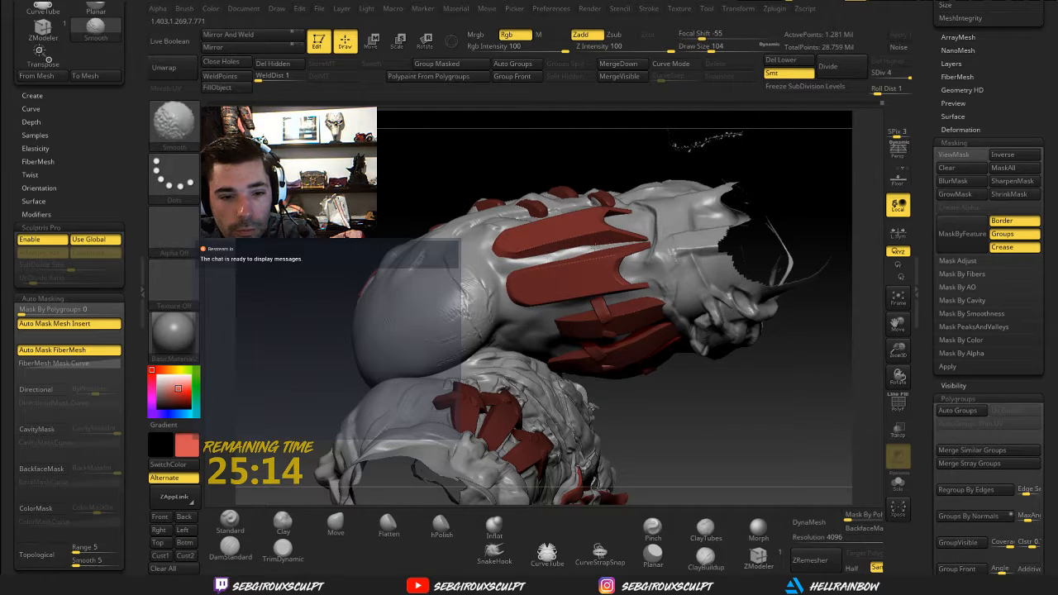
{"action": "key", "text": "shift"}
{"action": "mouse_move", "coordinate": [722, 378]}
{"action": "left_mouse_down"}
{"action": "mouse_move", "coordinate": [727, 366]}
{"action": "mouse_move", "coordinate": [696, 370]}
{"action": "mouse_move", "coordinate": [670, 353]}
{"action": "left_mouse_up"}
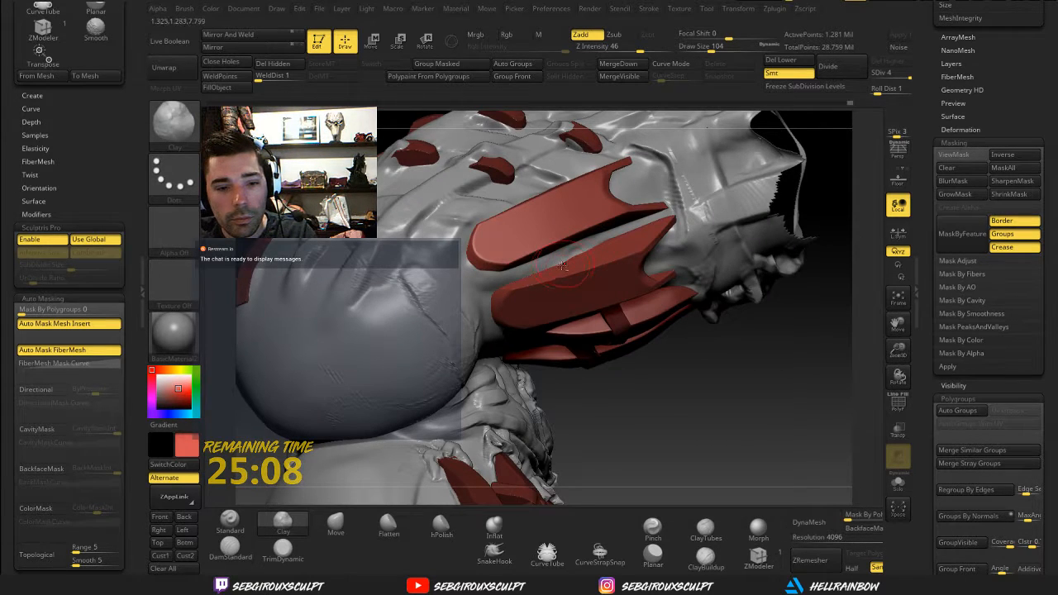
{"action": "key", "text": "shift"}
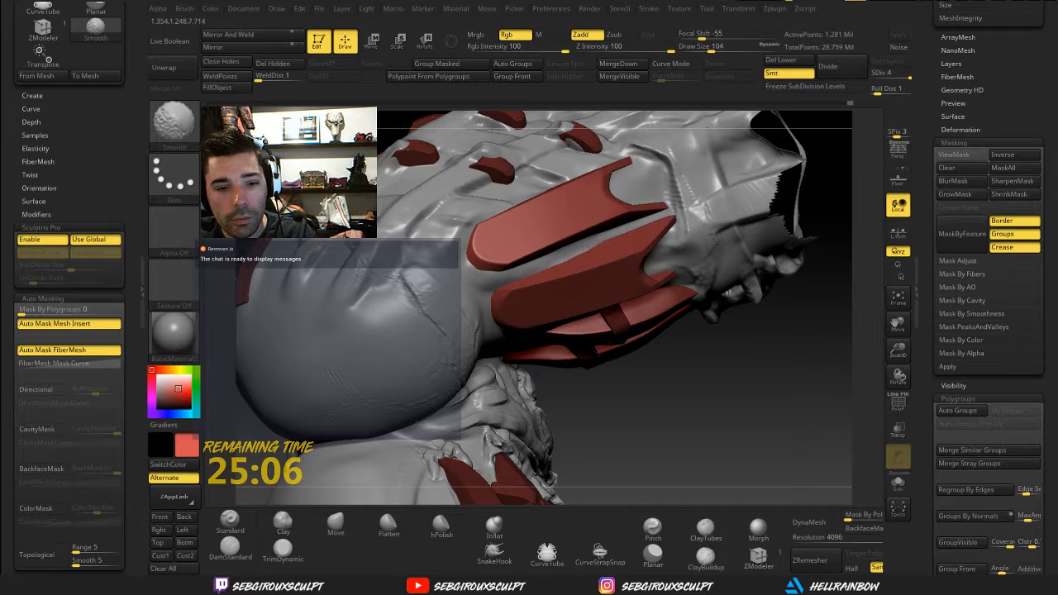
Adjust the leg surface around the upper plate's rounded end with the Move brush
{"action": "mouse_move", "coordinate": [703, 375]}
{"action": "left_mouse_down", "text": "alt"}
{"action": "mouse_move", "coordinate": [691, 371]}
{"action": "mouse_move", "coordinate": [691, 388]}
{"action": "left_mouse_up", "text": "alt"}
{"action": "key", "text": "b"}
{"action": "key", "text": "m"}
{"action": "key", "text": "v"}
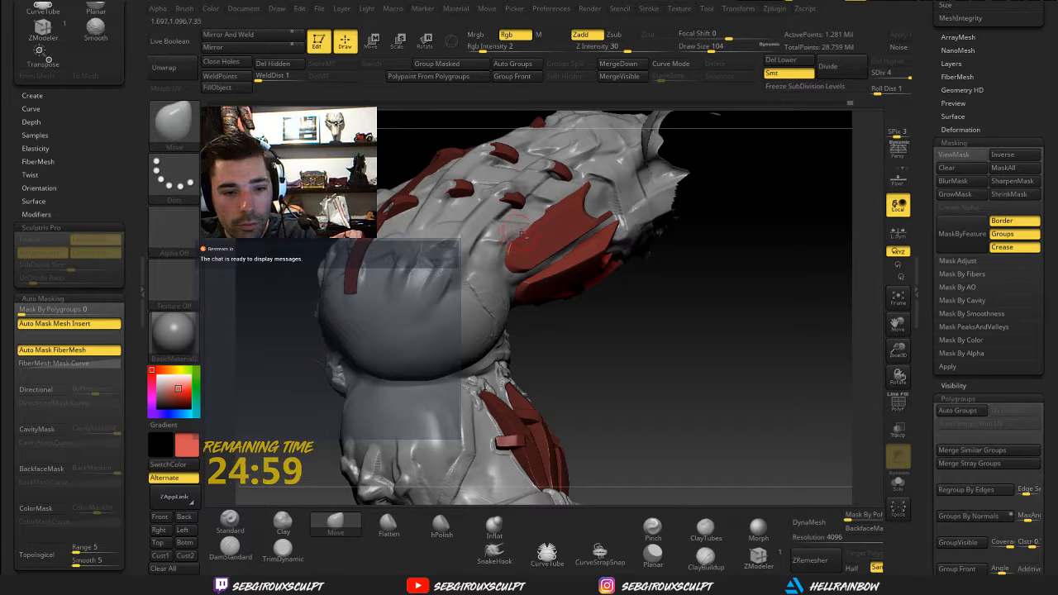
Blend the leg surface along the upper plate's outer edge with the Clay brush and smoothing
{"action": "key", "text": "b"}
{"action": "key", "text": "c"}
{"action": "key", "text": "l"}
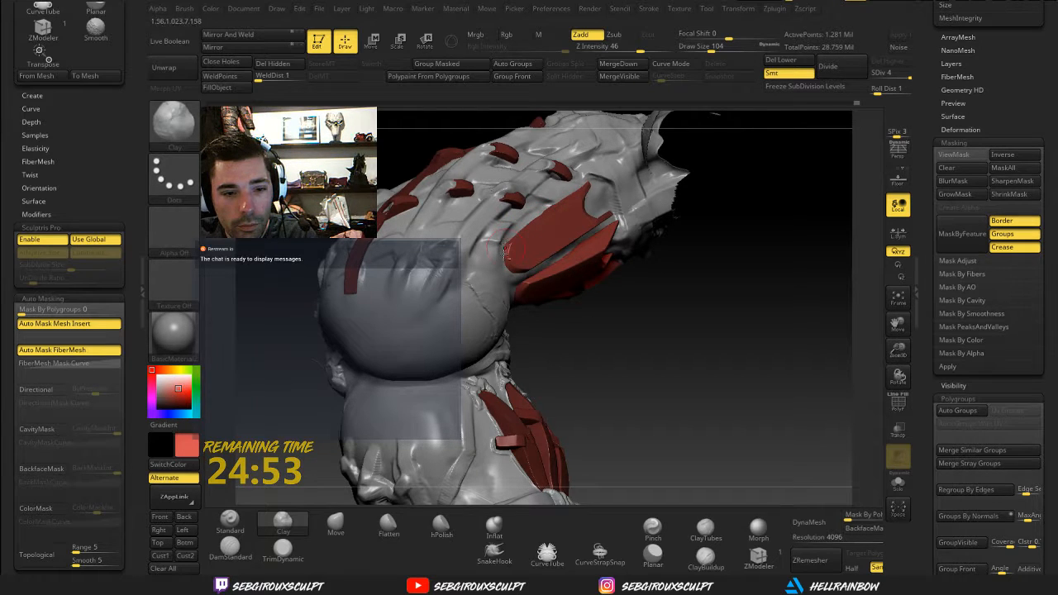
{"action": "key", "text": "shift"}
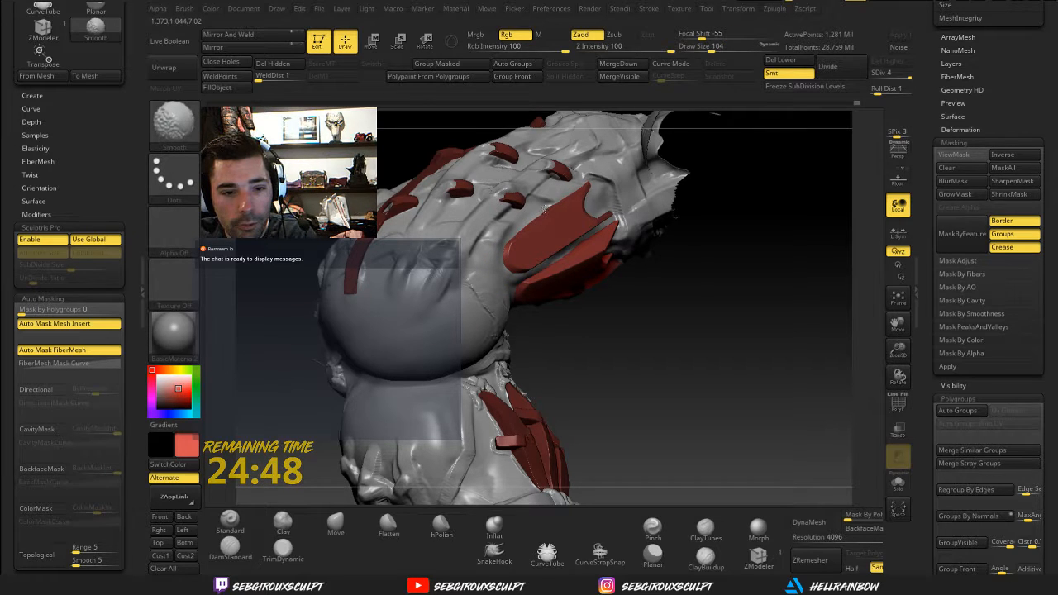
{"action": "left_click_drag", "start_coordinate": [548, 206], "coordinate": [552, 202], "text": "shift"}
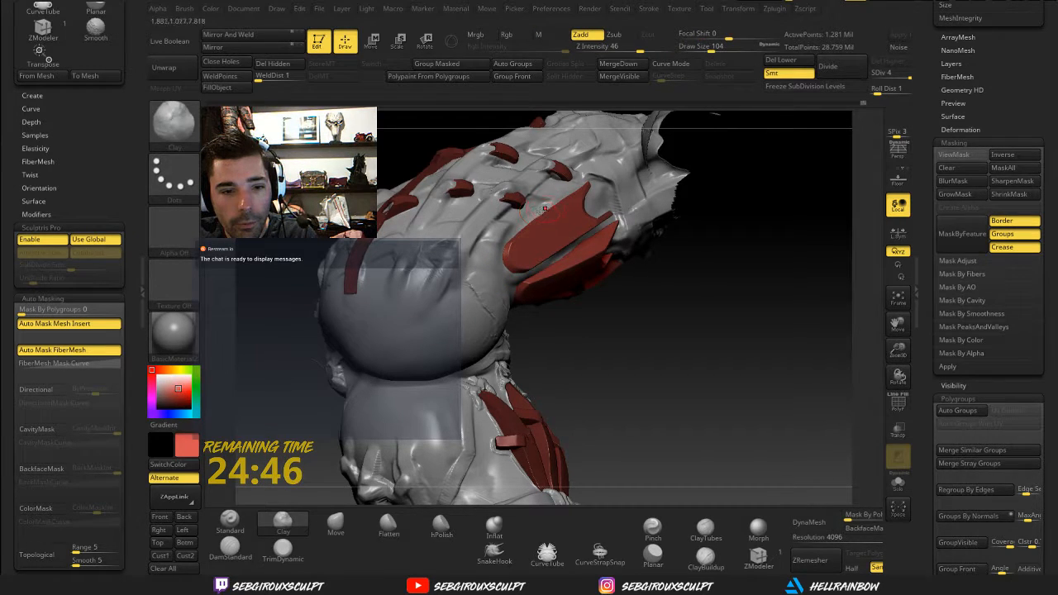
{"action": "key", "text": "shift"}
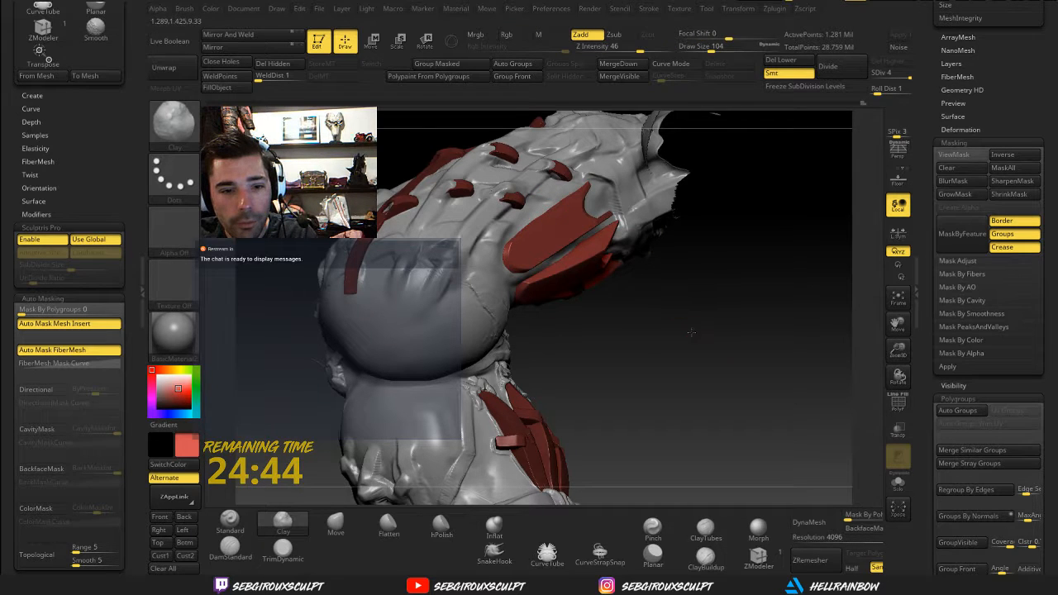
Select the Box6_1 subtool holding the red upper-leg plates and duplicate it
{"action": "mouse_move", "coordinate": [665, 263]}
{"action": "left_mouse_down"}
{"action": "mouse_move", "coordinate": [666, 359]}
{"action": "mouse_move", "coordinate": [677, 342]}
{"action": "mouse_move", "coordinate": [639, 309]}
{"action": "mouse_move", "coordinate": [641, 272]}
{"action": "mouse_move", "coordinate": [704, 300]}
{"action": "mouse_move", "coordinate": [680, 310]}
{"action": "mouse_move", "coordinate": [706, 332]}
{"action": "mouse_move", "coordinate": [594, 225]}
{"action": "left_mouse_up"}
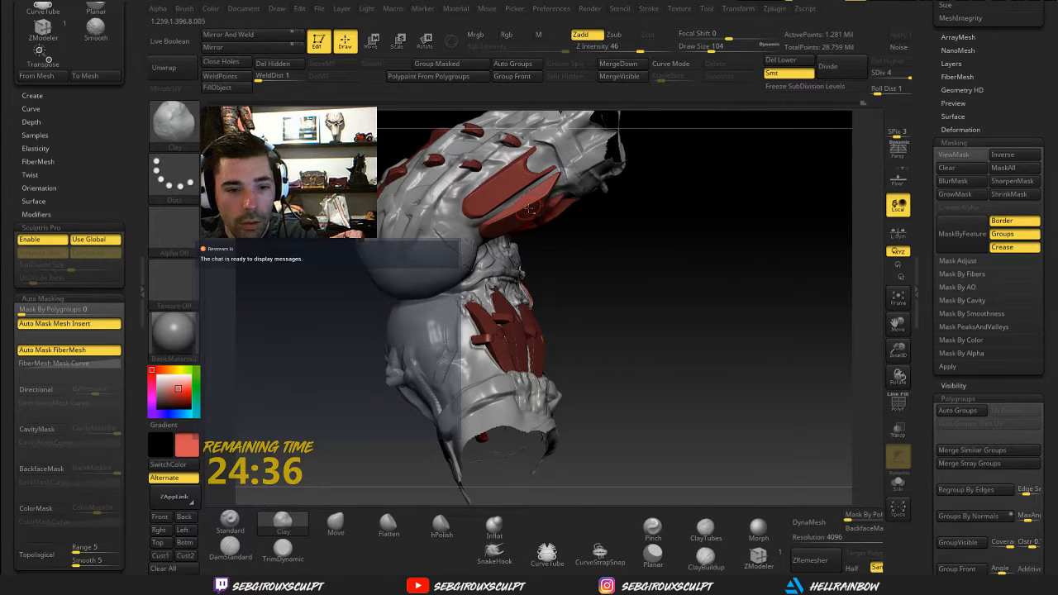
{"action": "left_click_drag", "start_coordinate": [655, 298], "coordinate": [665, 330], "text": "alt"}
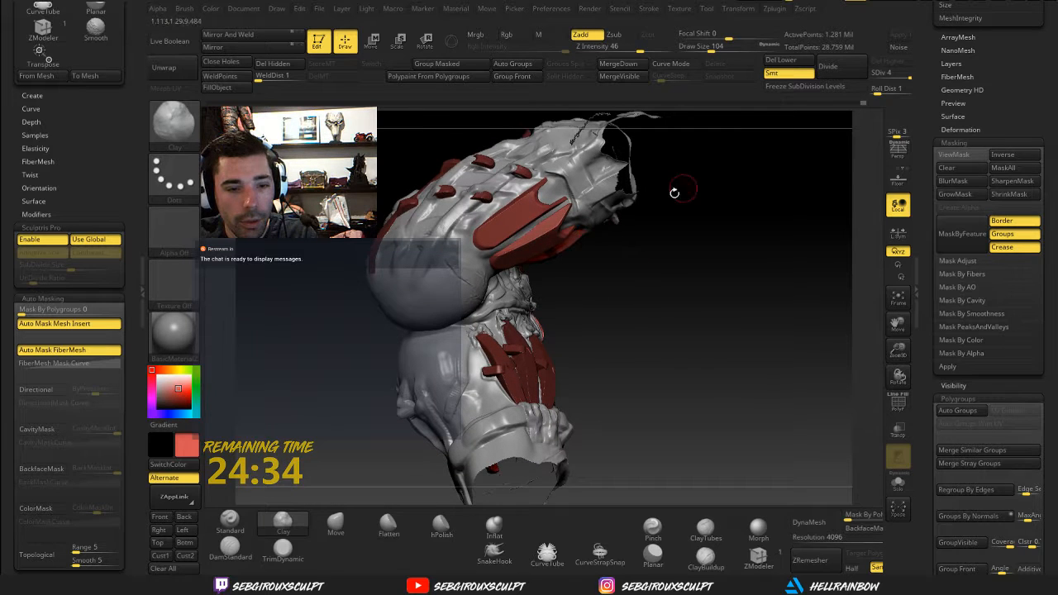
{"action": "mouse_move", "coordinate": [1032, 88]}
{"action": "left_mouse_down"}
{"action": "mouse_move", "coordinate": [1028, 265]}
{"action": "mouse_move", "coordinate": [1055, 290]}
{"action": "mouse_move", "coordinate": [1055, 311]}
{"action": "left_mouse_up"}
{"action": "mouse_move", "coordinate": [791, 311]}
{"action": "left_mouse_down"}
{"action": "mouse_move", "coordinate": [803, 327]}
{"action": "mouse_move", "coordinate": [755, 279]}
{"action": "left_mouse_up"}
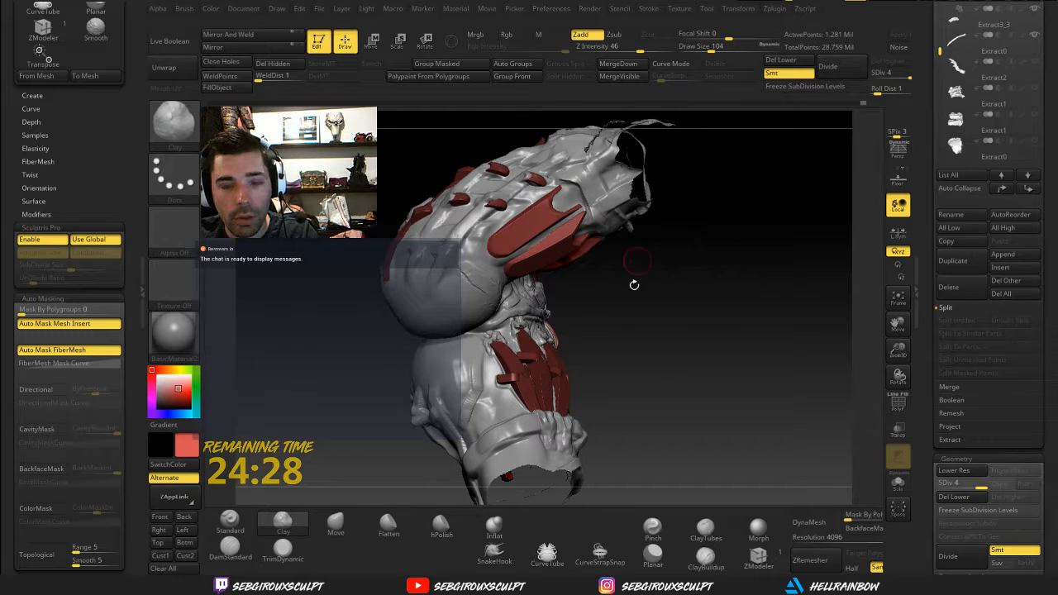
{"action": "left_click_drag", "start_coordinate": [662, 299], "coordinate": [645, 255]}
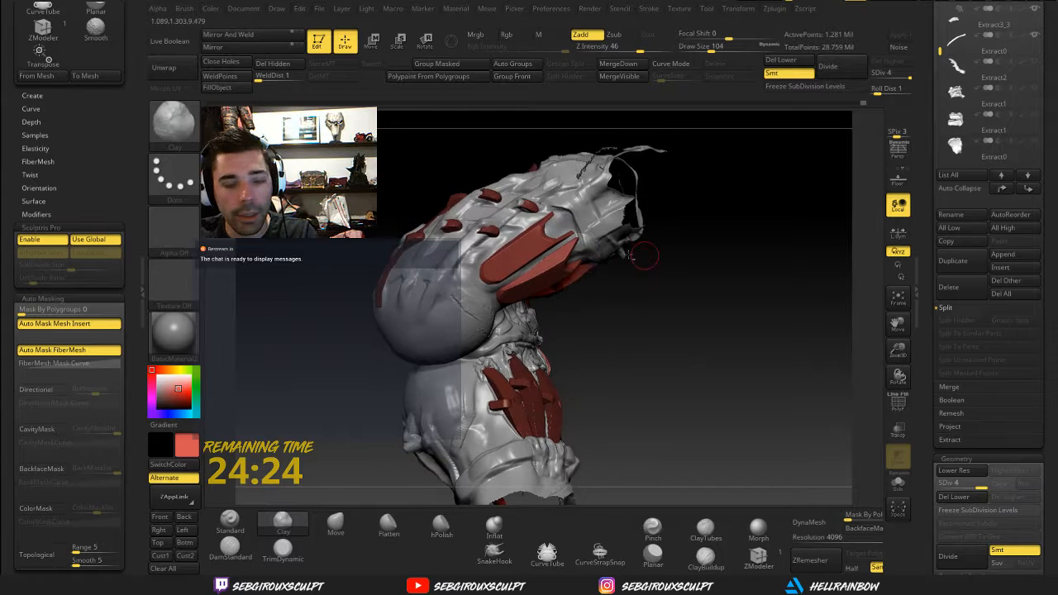
{"action": "left_click_drag", "start_coordinate": [1050, 143], "coordinate": [1051, 257]}
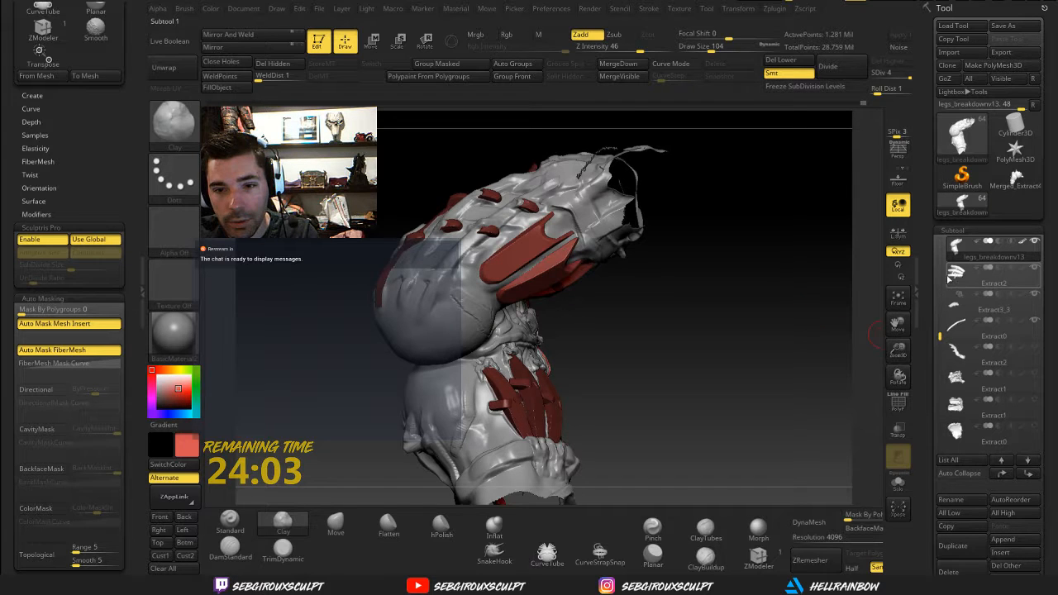
{"action": "mouse_move", "coordinate": [954, 255]}
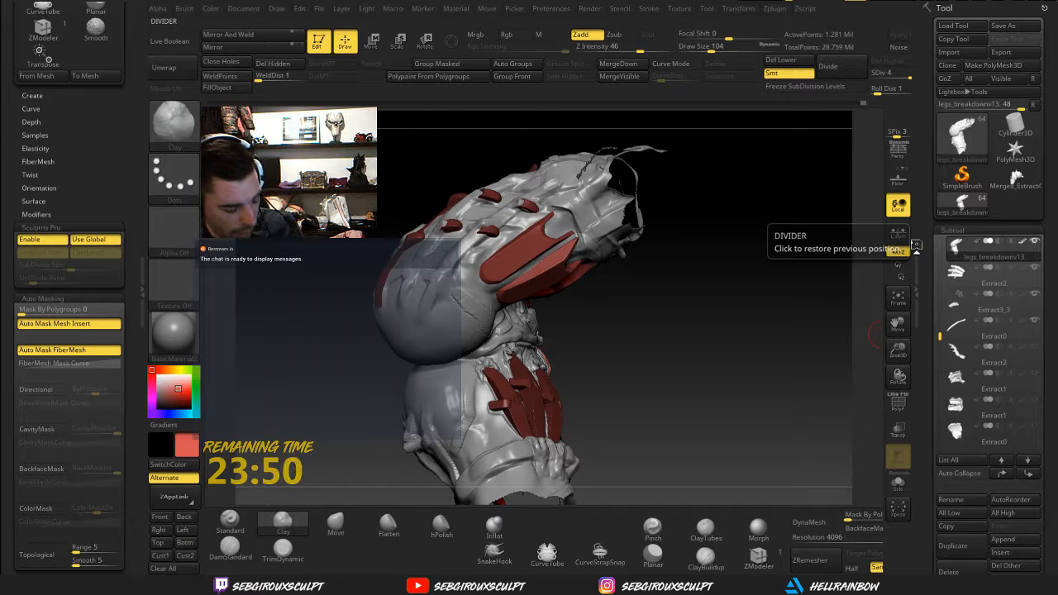
{"action": "mouse_move", "coordinate": [730, 341]}
{"action": "left_mouse_down"}
{"action": "mouse_move", "coordinate": [715, 357]}
{"action": "mouse_move", "coordinate": [738, 371]}
{"action": "mouse_move", "coordinate": [757, 329]}
{"action": "mouse_move", "coordinate": [826, 281]}
{"action": "left_mouse_up"}
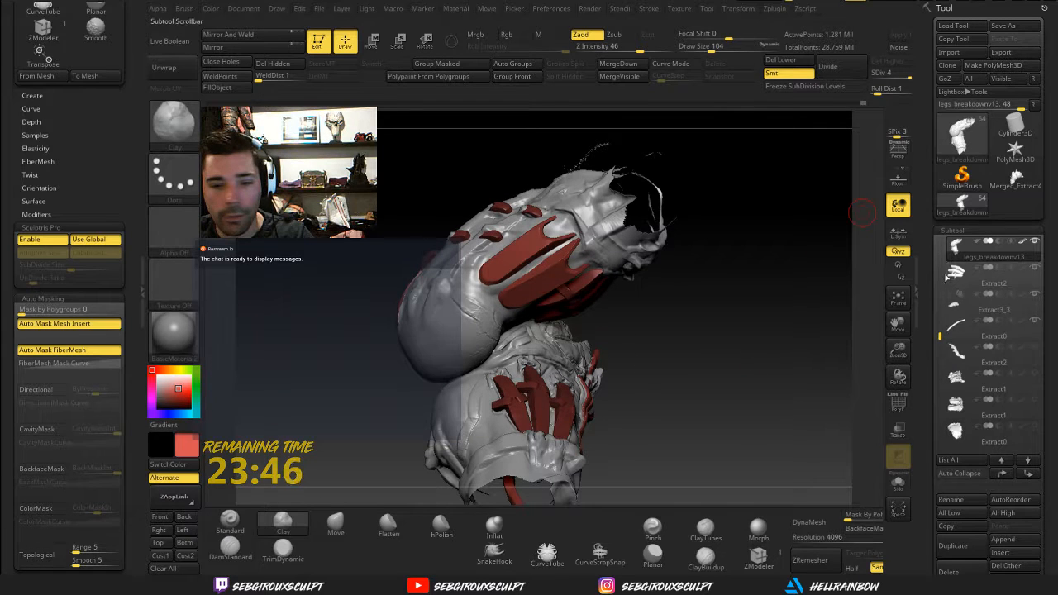
{"action": "left_click_drag", "start_coordinate": [940, 330], "coordinate": [940, 318]}
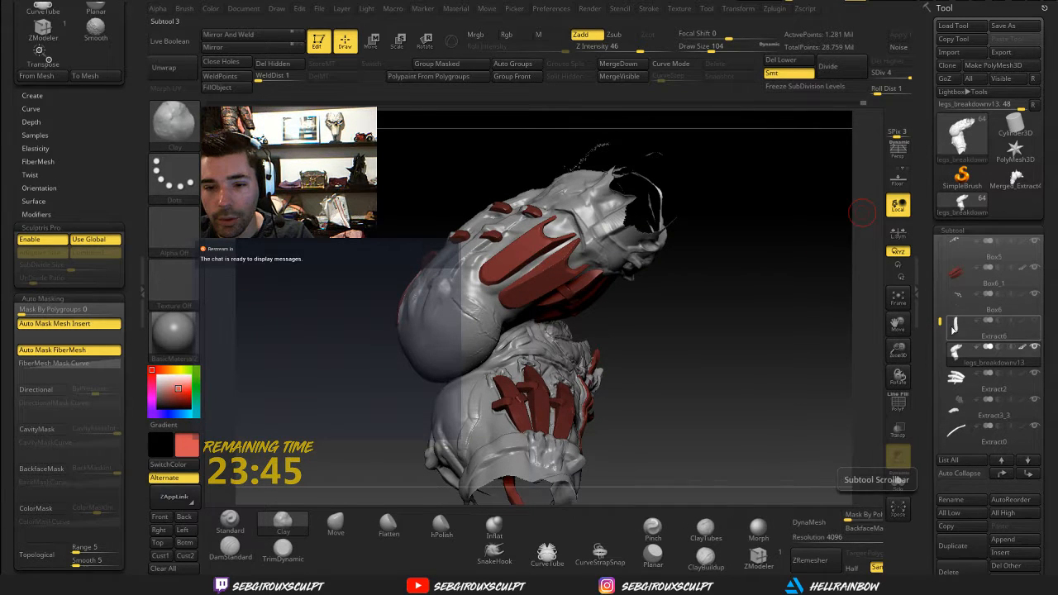
{"action": "left_click", "coordinate": [960, 276]}
{"action": "left_click_drag", "start_coordinate": [778, 293], "coordinate": [824, 253], "text": "alt"}
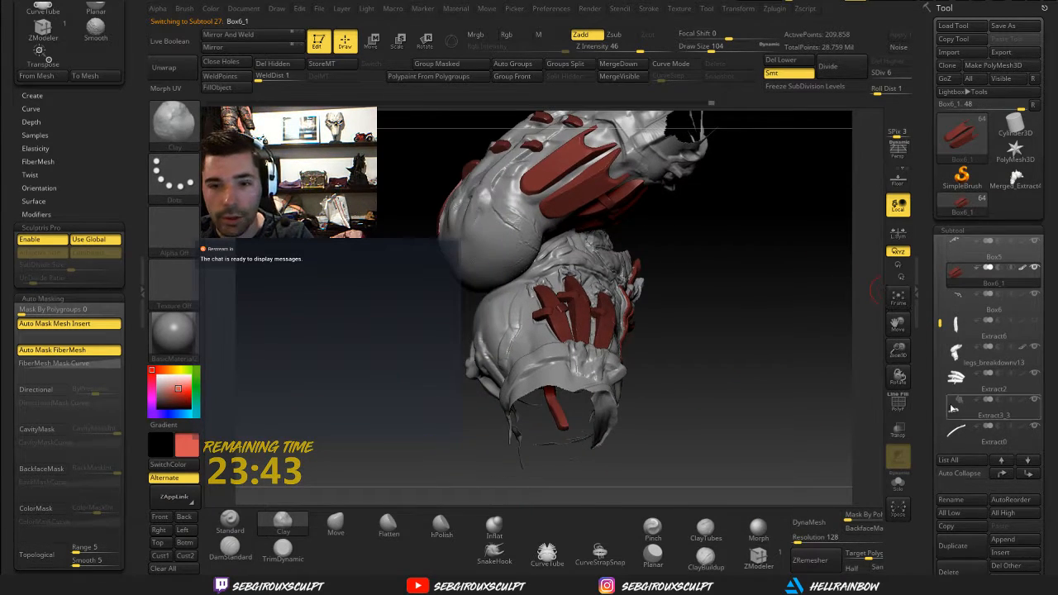
{"action": "left_click_drag", "start_coordinate": [703, 324], "coordinate": [698, 402], "text": "alt"}
Move the duplicated plates off the originals to just below them, toward the underside of the upper leg
{"action": "left_click", "coordinate": [371, 42]}
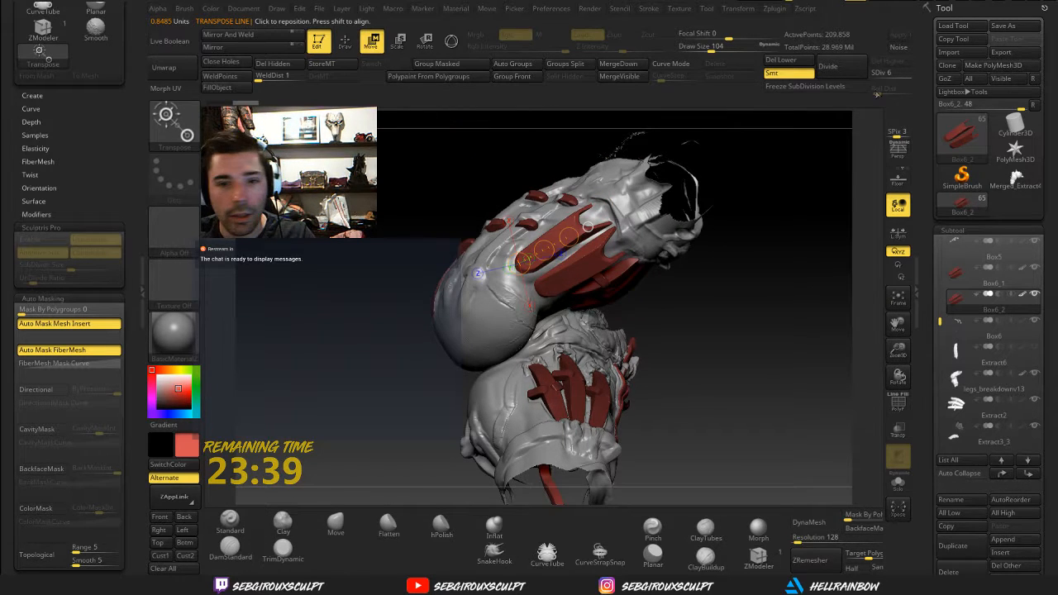
{"action": "mouse_move", "coordinate": [580, 265]}
{"action": "left_mouse_down"}
{"action": "mouse_move", "coordinate": [601, 316]}
{"action": "mouse_move", "coordinate": [611, 303]}
{"action": "mouse_move", "coordinate": [661, 324]}
{"action": "mouse_move", "coordinate": [652, 329]}
{"action": "left_mouse_up"}
{"action": "key", "text": "ctrl+z"}
{"action": "left_click_drag", "start_coordinate": [591, 291], "coordinate": [630, 343]}
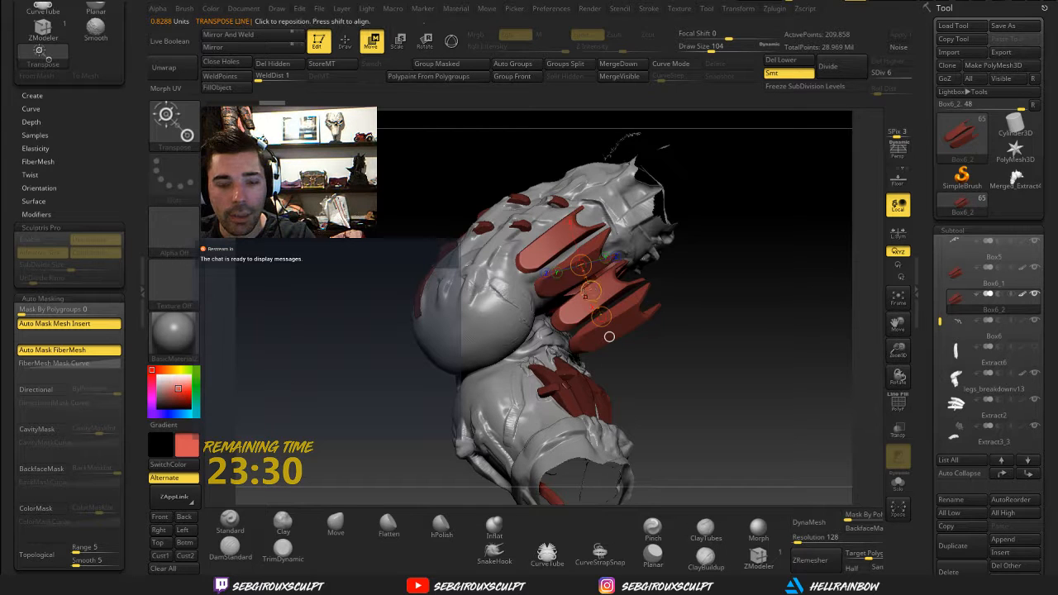
Move the forked red Box6_2 plate down from the thigh and rotate it toward the straps on the lower leg
{"action": "left_click_drag", "start_coordinate": [591, 291], "coordinate": [487, 279]}
{"action": "left_click", "coordinate": [668, 327]}
{"action": "key", "text": "r"}
{"action": "left_click_drag", "start_coordinate": [712, 297], "coordinate": [717, 349]}
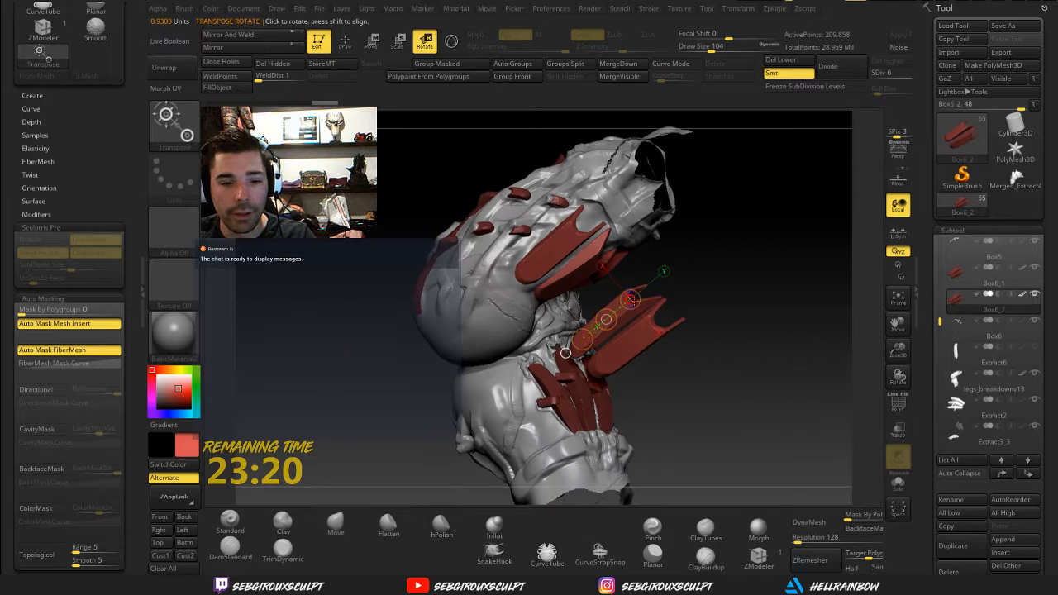
{"action": "left_click_drag", "start_coordinate": [631, 299], "coordinate": [614, 407]}
{"action": "left_click_drag", "start_coordinate": [689, 384], "coordinate": [696, 329]}
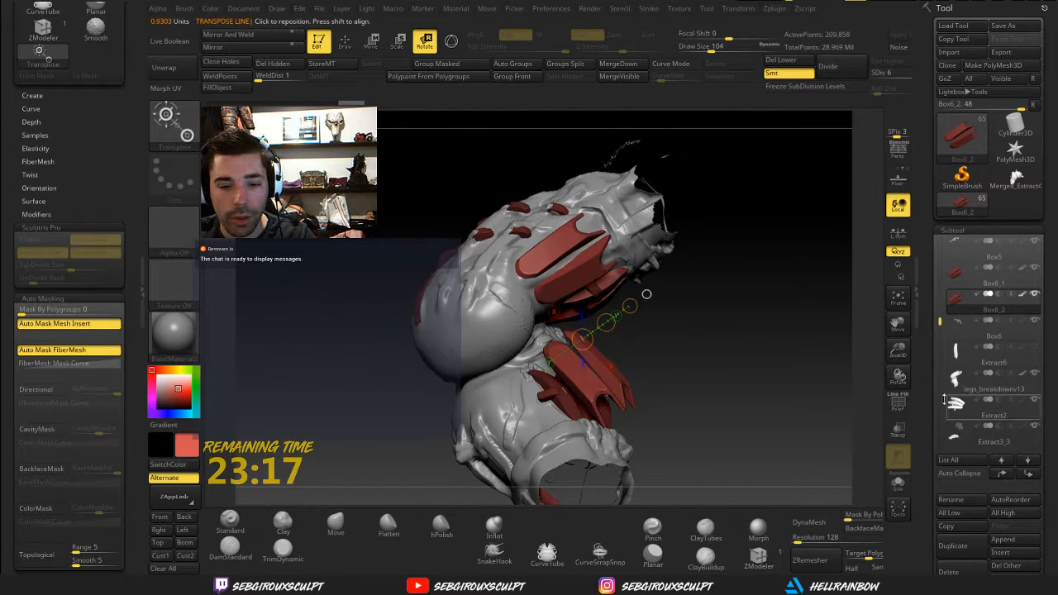
Shift the Box6_2 plate onto the front of the lower leg, beside the existing red straps under the knee
{"action": "left_click_drag", "start_coordinate": [1047, 461], "coordinate": [1051, 335]}
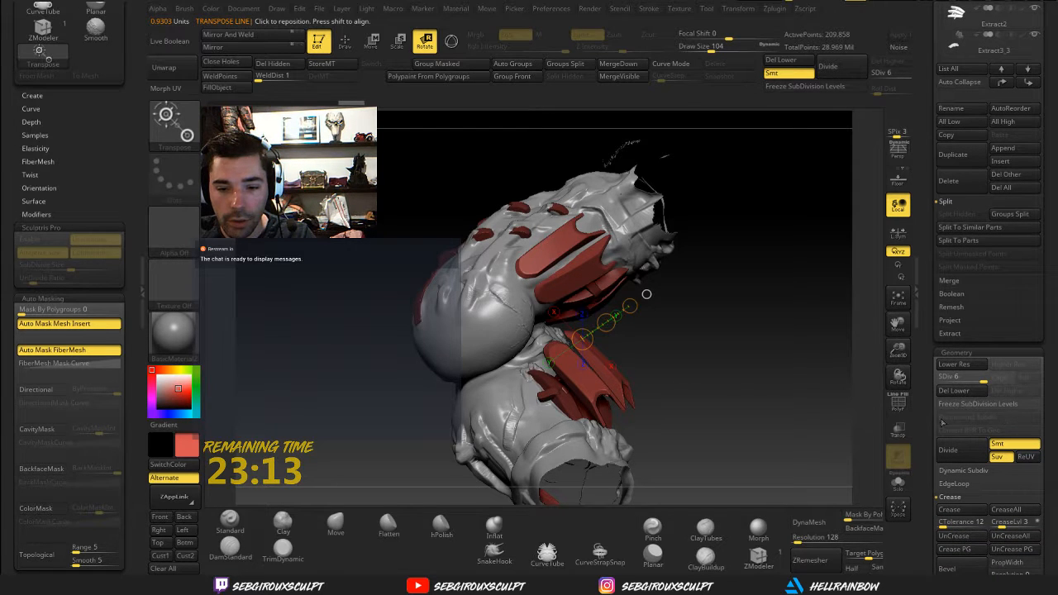
{"action": "left_click_drag", "start_coordinate": [1054, 356], "coordinate": [1049, 515]}
{"action": "left_click_drag", "start_coordinate": [696, 368], "coordinate": [579, 339]}
{"action": "key", "text": "w"}
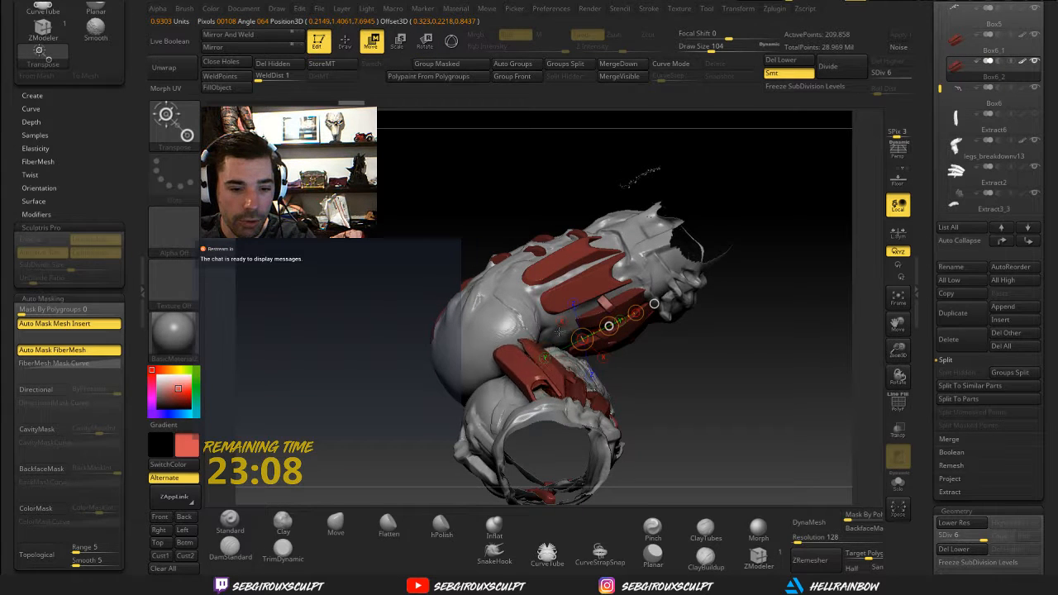
{"action": "left_click_drag", "start_coordinate": [708, 377], "coordinate": [730, 449]}
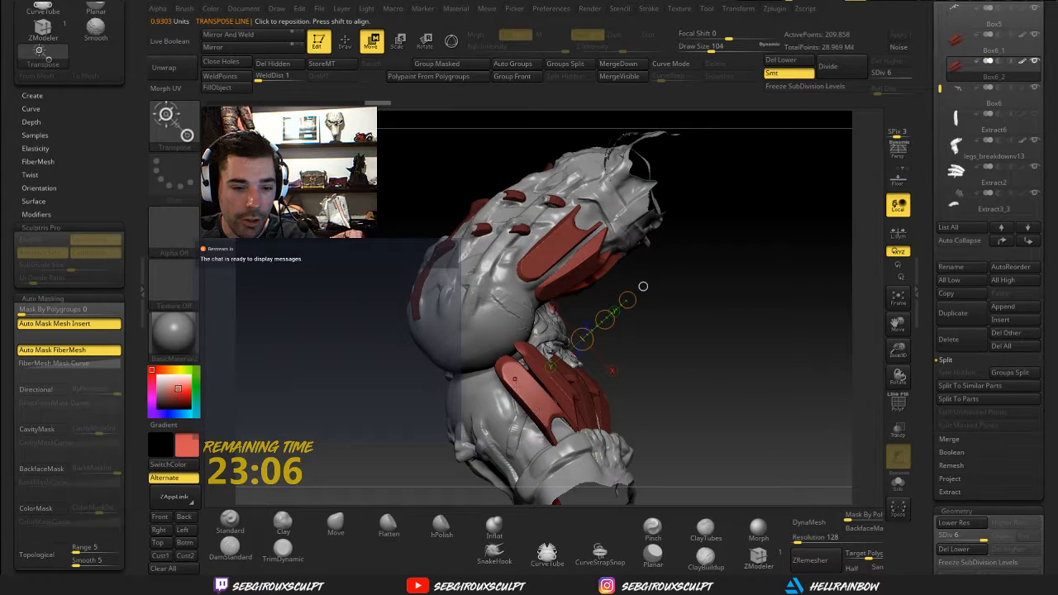
Lay a transpose line along the Box6_2 plate and rotate it to change its tilt against the shin
{"action": "mouse_move", "coordinate": [505, 366]}
{"action": "left_mouse_down"}
{"action": "mouse_move", "coordinate": [554, 430]}
{"action": "mouse_move", "coordinate": [531, 413]}
{"action": "mouse_move", "coordinate": [541, 414]}
{"action": "left_mouse_up"}
{"action": "key", "text": "r"}
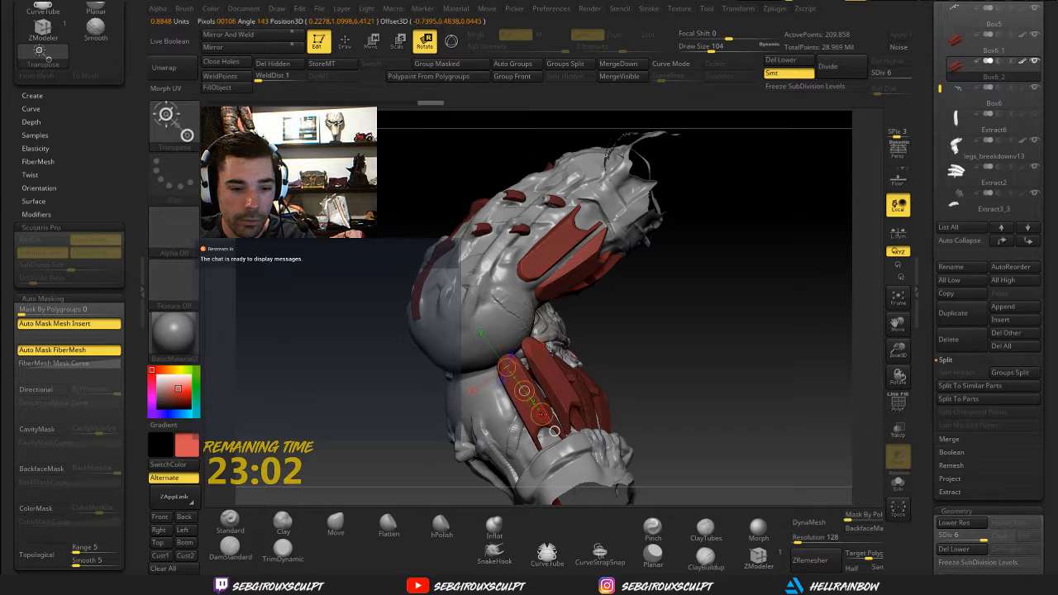
{"action": "left_click_drag", "start_coordinate": [641, 356], "coordinate": [764, 342]}
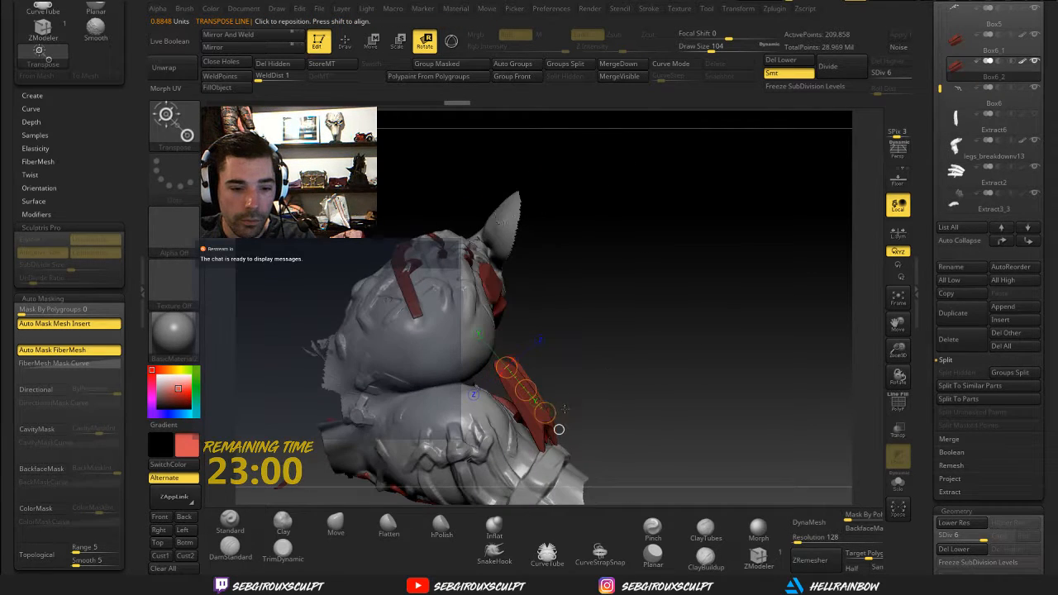
{"action": "key", "text": "w"}
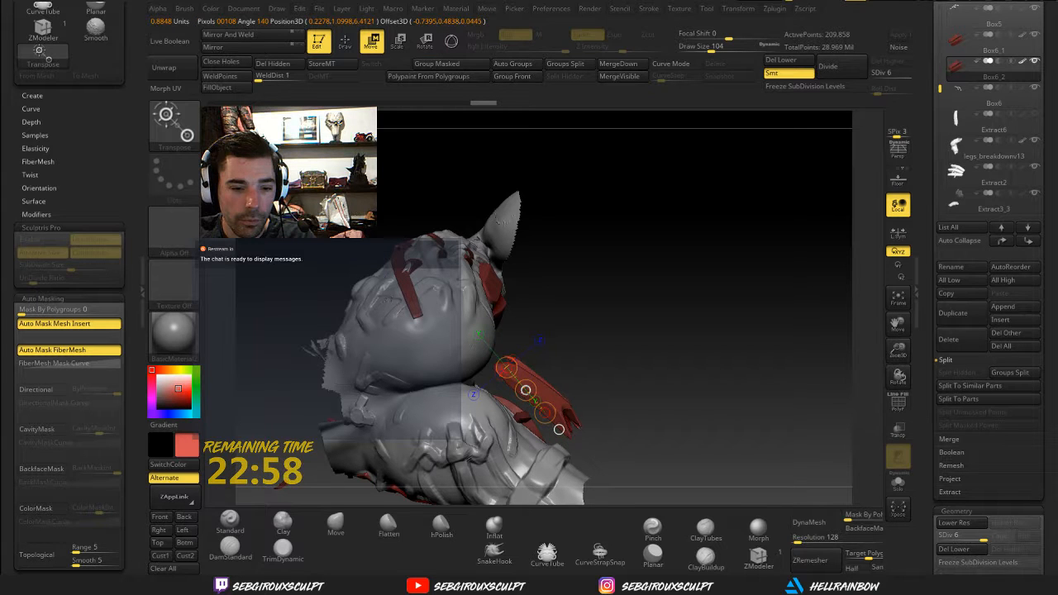
Move the Box6_2 plate closer to the shin and rotate it to follow the lower leg's curve
{"action": "left_click_drag", "start_coordinate": [503, 409], "coordinate": [503, 409]}
{"action": "mouse_move", "coordinate": [661, 398]}
{"action": "left_mouse_down"}
{"action": "mouse_move", "coordinate": [562, 420]}
{"action": "mouse_move", "coordinate": [632, 411]}
{"action": "left_mouse_up"}
{"action": "mouse_move", "coordinate": [520, 392]}
{"action": "left_mouse_down"}
{"action": "mouse_move", "coordinate": [499, 399]}
{"action": "mouse_move", "coordinate": [501, 428]}
{"action": "left_mouse_up"}
{"action": "key", "text": "r"}
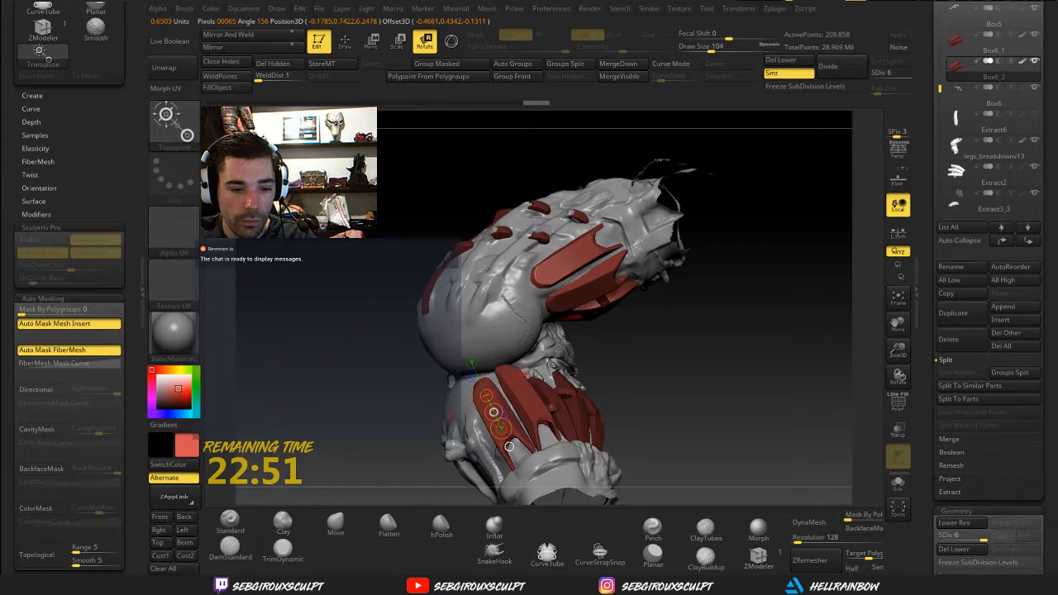
{"action": "key", "text": "w"}
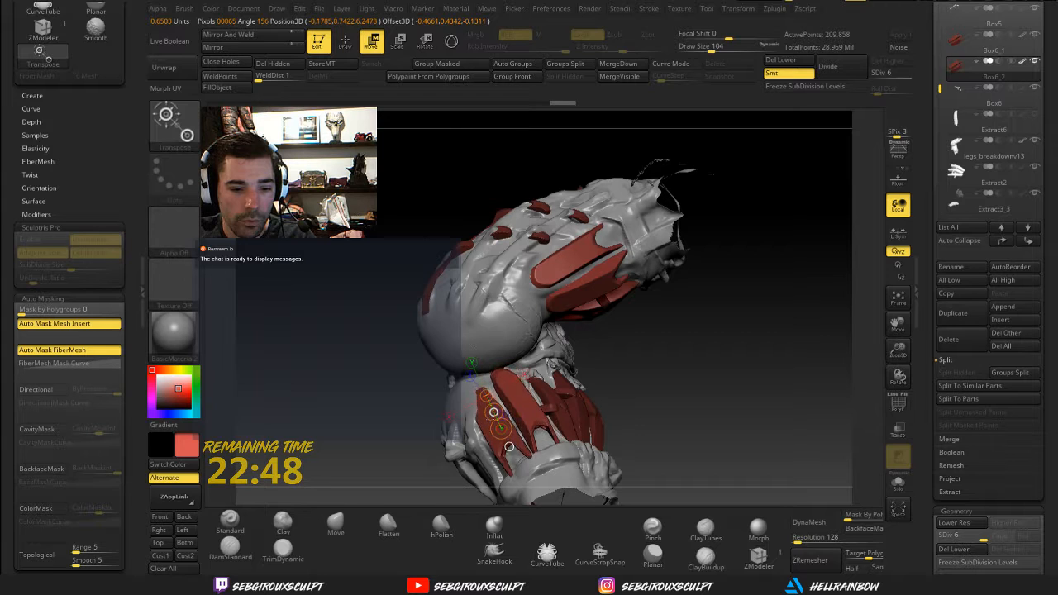
Refine the Box6_2 plate's position and rotation from the end and side views so it sits along the lower leg
{"action": "mouse_move", "coordinate": [508, 446]}
{"action": "left_mouse_down"}
{"action": "mouse_move", "coordinate": [472, 444]}
{"action": "mouse_move", "coordinate": [532, 440]}
{"action": "mouse_move", "coordinate": [505, 424]}
{"action": "mouse_move", "coordinate": [451, 446]}
{"action": "mouse_move", "coordinate": [502, 367]}
{"action": "left_mouse_up"}
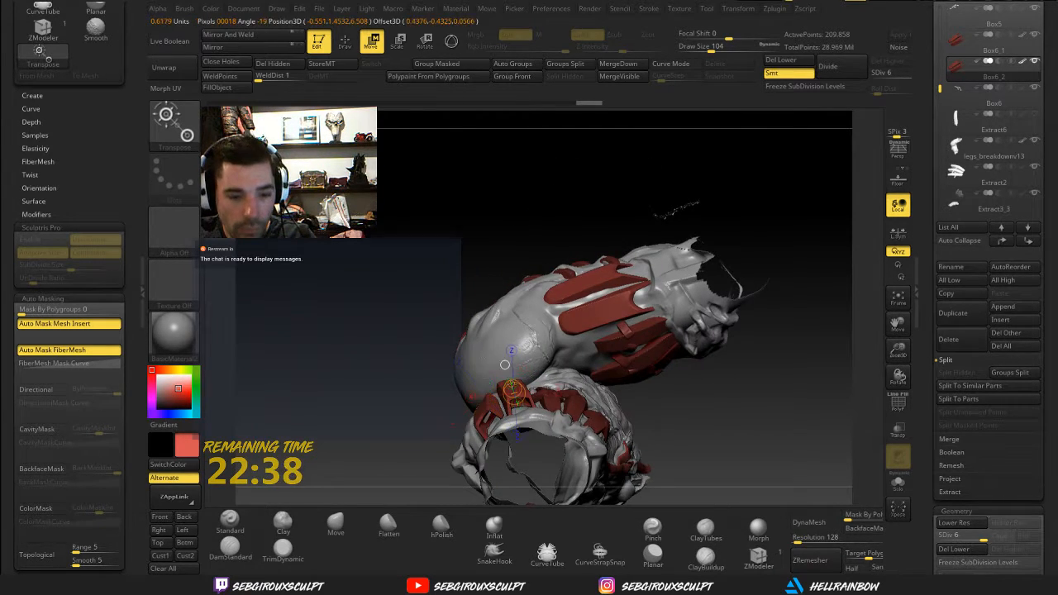
{"action": "key", "text": "r"}
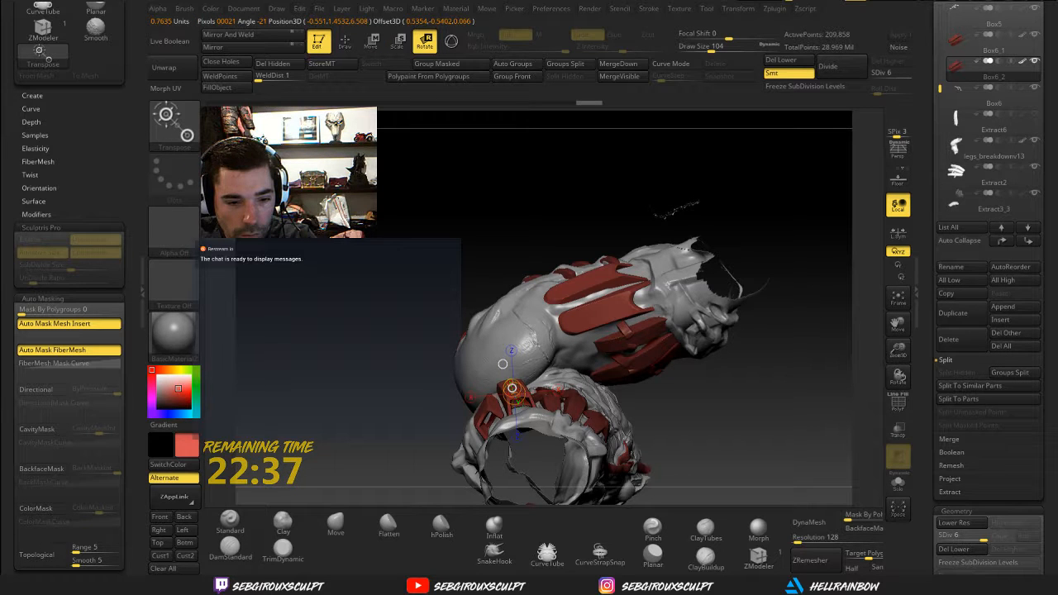
{"action": "key", "text": "y"}
{"action": "mouse_move", "coordinate": [502, 364]}
{"action": "left_mouse_down"}
{"action": "mouse_move", "coordinate": [469, 337]}
{"action": "mouse_move", "coordinate": [692, 385]}
{"action": "mouse_move", "coordinate": [651, 402]}
{"action": "mouse_move", "coordinate": [562, 382]}
{"action": "left_mouse_up"}
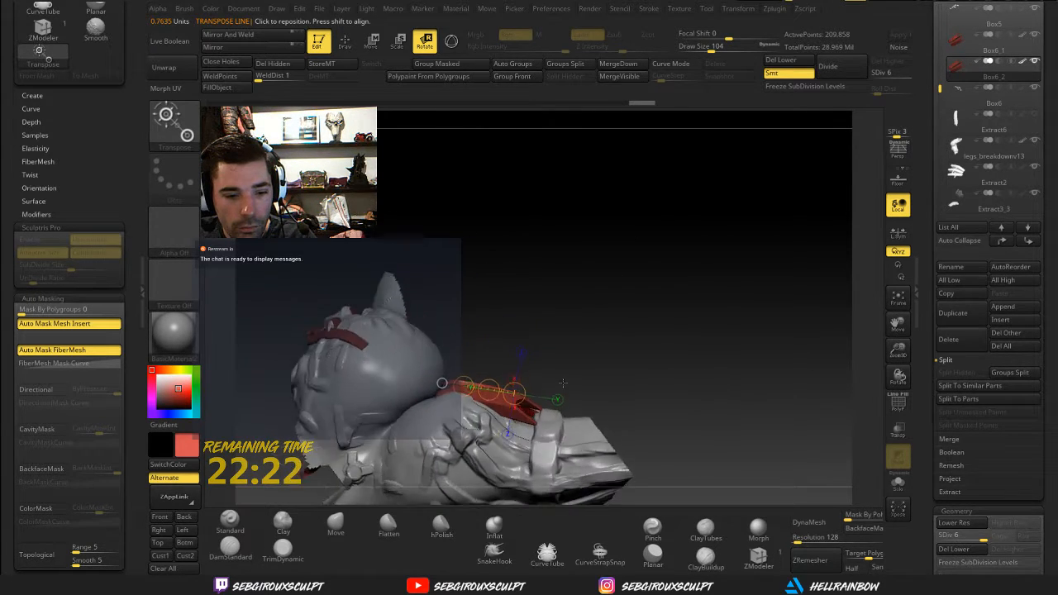
{"action": "left_click", "coordinate": [518, 394]}
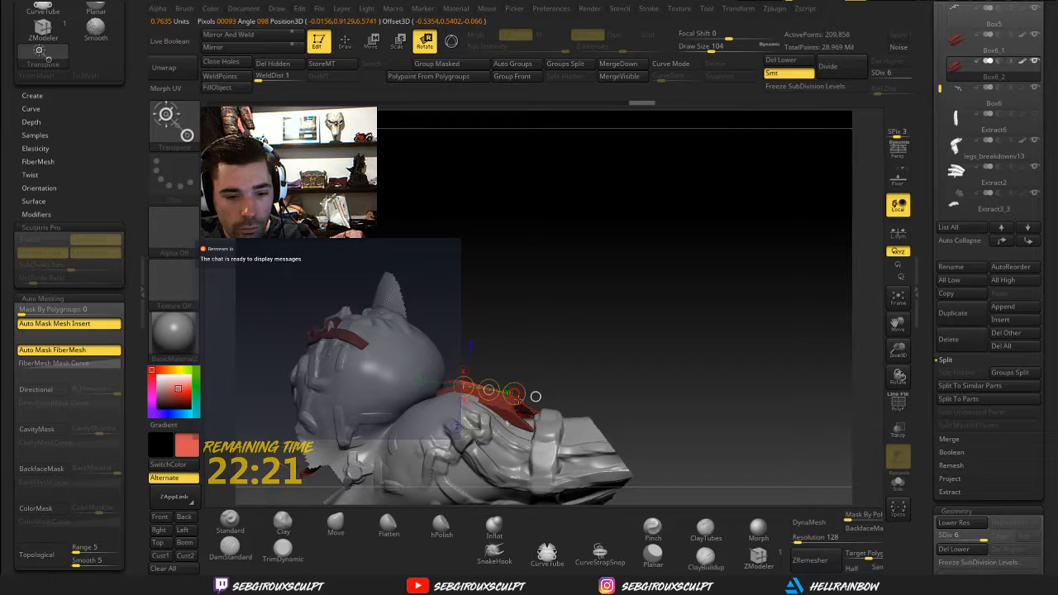
{"action": "mouse_move", "coordinate": [536, 397]}
{"action": "left_mouse_down"}
{"action": "mouse_move", "coordinate": [583, 460]}
{"action": "mouse_move", "coordinate": [467, 457]}
{"action": "mouse_move", "coordinate": [463, 388]}
{"action": "left_mouse_up"}
{"action": "left_click", "coordinate": [459, 366]}
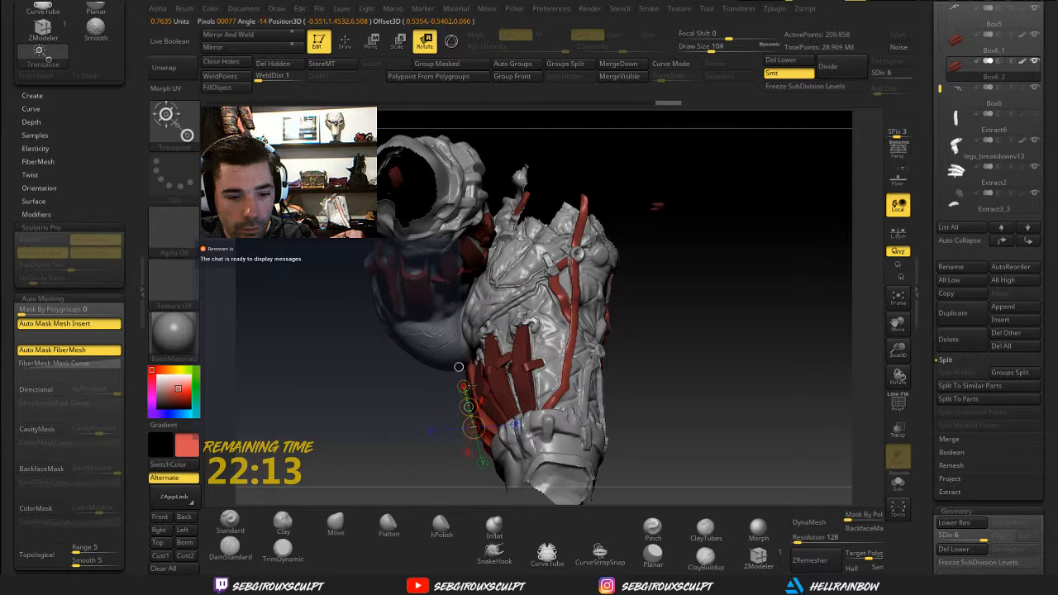
Select the legs_breakdownv13 subtool and isolate its lower-leg section, hiding the thigh and the other leg
{"action": "mouse_move", "coordinate": [459, 366]}
{"action": "left_mouse_down"}
{"action": "mouse_move", "coordinate": [605, 344]}
{"action": "mouse_move", "coordinate": [623, 288]}
{"action": "left_mouse_up"}
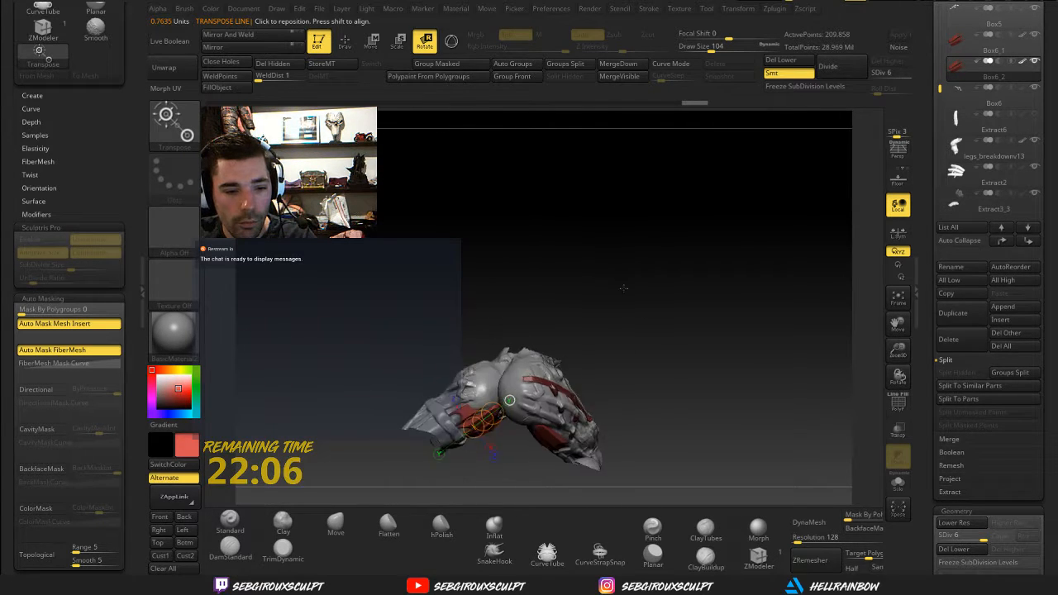
{"action": "left_click_drag", "start_coordinate": [662, 328], "coordinate": [686, 276]}
{"action": "mouse_move", "coordinate": [677, 271]}
{"action": "left_mouse_down"}
{"action": "mouse_move", "coordinate": [710, 270]}
{"action": "mouse_move", "coordinate": [682, 284]}
{"action": "mouse_move", "coordinate": [698, 289]}
{"action": "mouse_move", "coordinate": [704, 327]}
{"action": "mouse_move", "coordinate": [671, 346]}
{"action": "mouse_move", "coordinate": [726, 322]}
{"action": "mouse_move", "coordinate": [673, 324]}
{"action": "mouse_move", "coordinate": [494, 393]}
{"action": "left_mouse_up"}
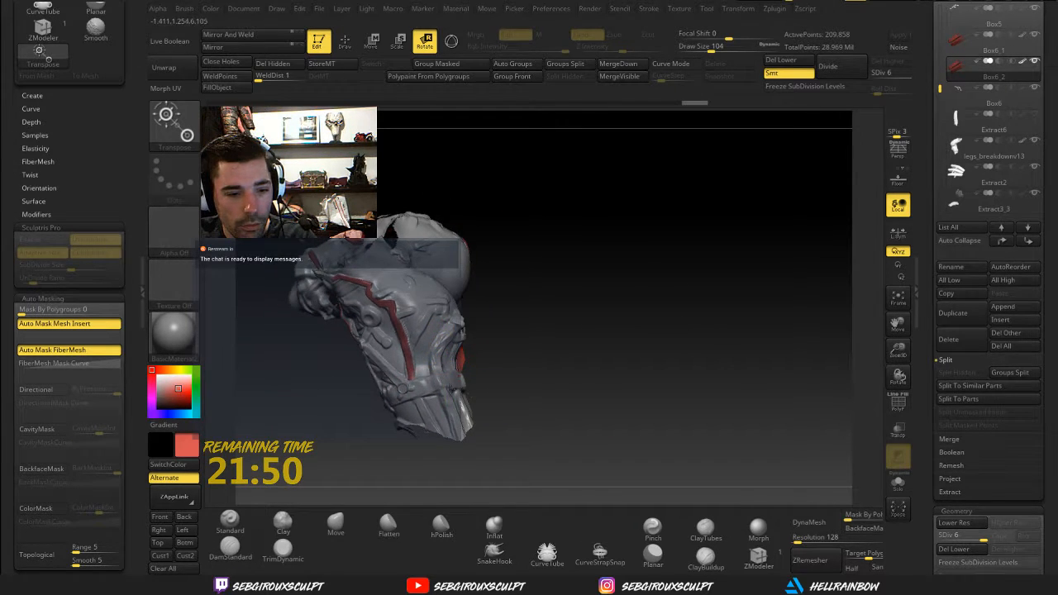
{"action": "left_click", "coordinate": [443, 380], "text": "alt"}
{"action": "key", "text": "q"}
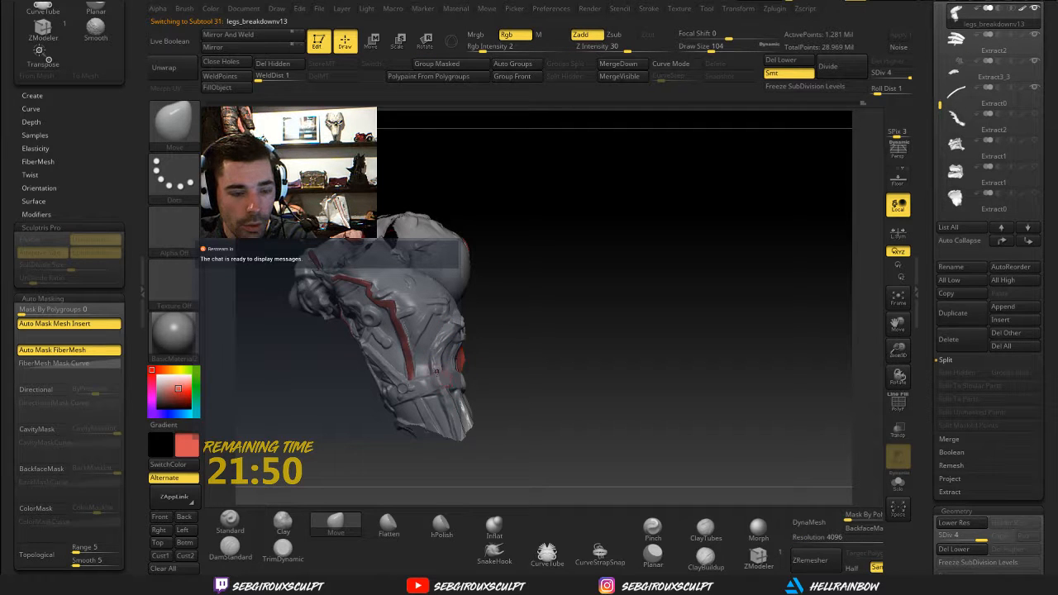
{"action": "left_click_drag", "start_coordinate": [492, 399], "coordinate": [570, 383]}
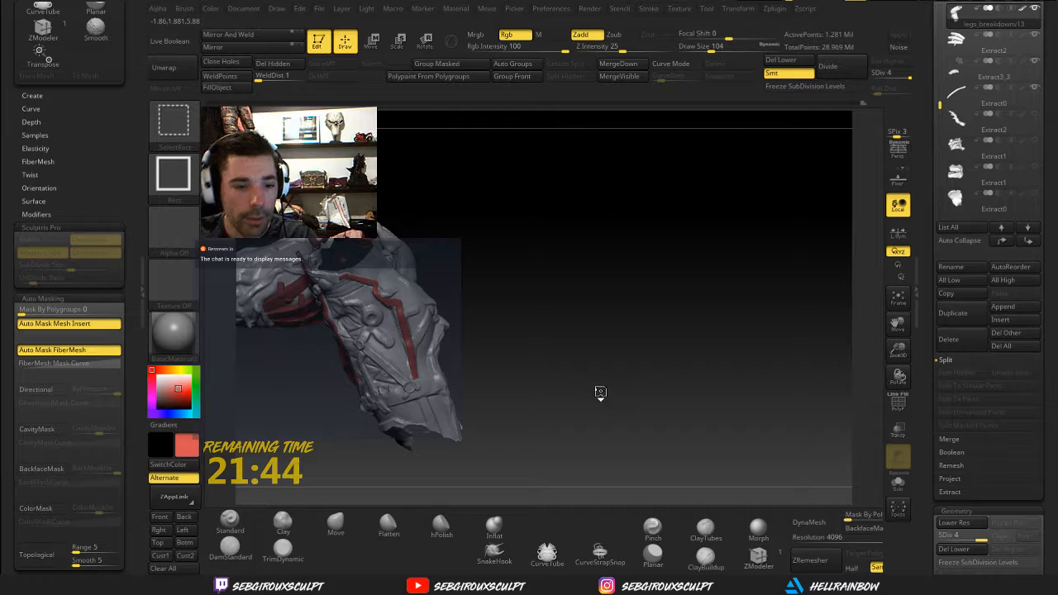
{"action": "left_click", "coordinate": [600, 394], "text": "ctrl+shift"}
{"action": "left_click_drag", "start_coordinate": [523, 378], "coordinate": [569, 264]}
{"action": "mouse_move", "coordinate": [515, 242]}
{"action": "left_mouse_down", "text": "ctrl+shift"}
{"action": "mouse_move", "coordinate": [362, 433]}
{"action": "mouse_move", "coordinate": [362, 502]}
{"action": "left_mouse_up", "text": "ctrl+shift"}
{"action": "mouse_move", "coordinate": [578, 355]}
{"action": "left_mouse_down"}
{"action": "mouse_move", "coordinate": [476, 318]}
{"action": "mouse_move", "coordinate": [546, 328]}
{"action": "mouse_move", "coordinate": [531, 331]}
{"action": "left_mouse_up"}
Adjust the band below the red plates with the Move brush at subdivision level 1 and draw size 492
{"action": "key", "text": "space"}
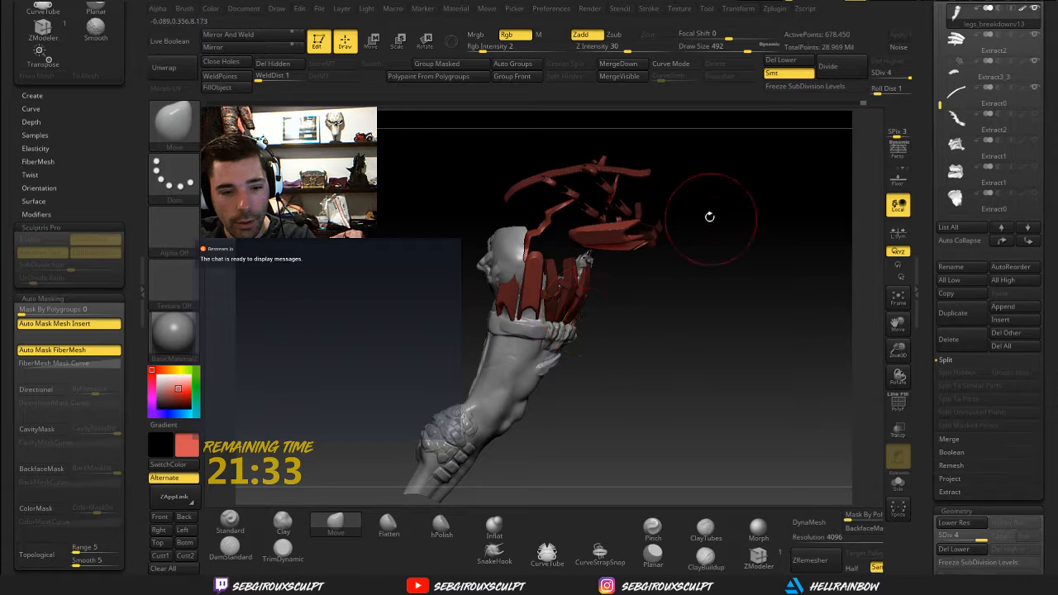
{"action": "key", "text": "shift+d"}
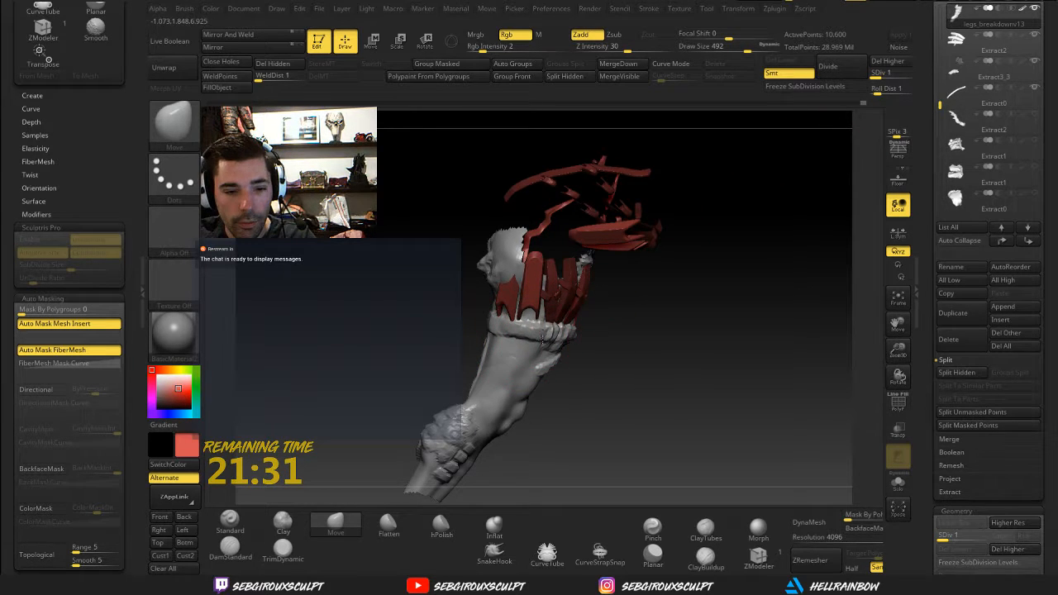
{"action": "mouse_move", "coordinate": [576, 347]}
{"action": "left_mouse_down"}
{"action": "mouse_move", "coordinate": [546, 332]}
{"action": "mouse_move", "coordinate": [490, 335]}
{"action": "left_mouse_up"}
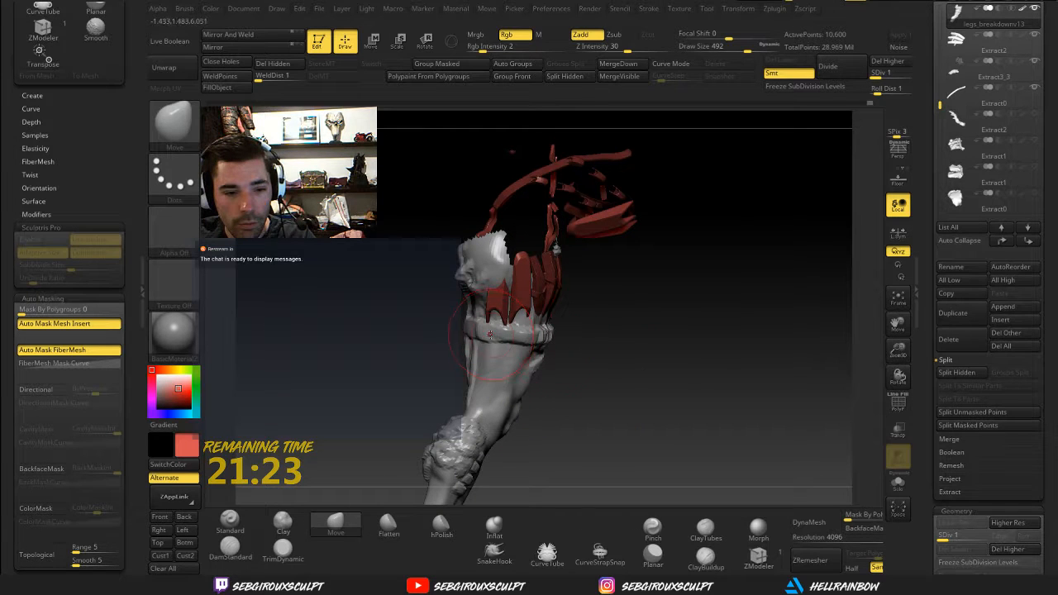
{"action": "right_click_drag", "start_coordinate": [468, 330], "coordinate": [522, 339]}
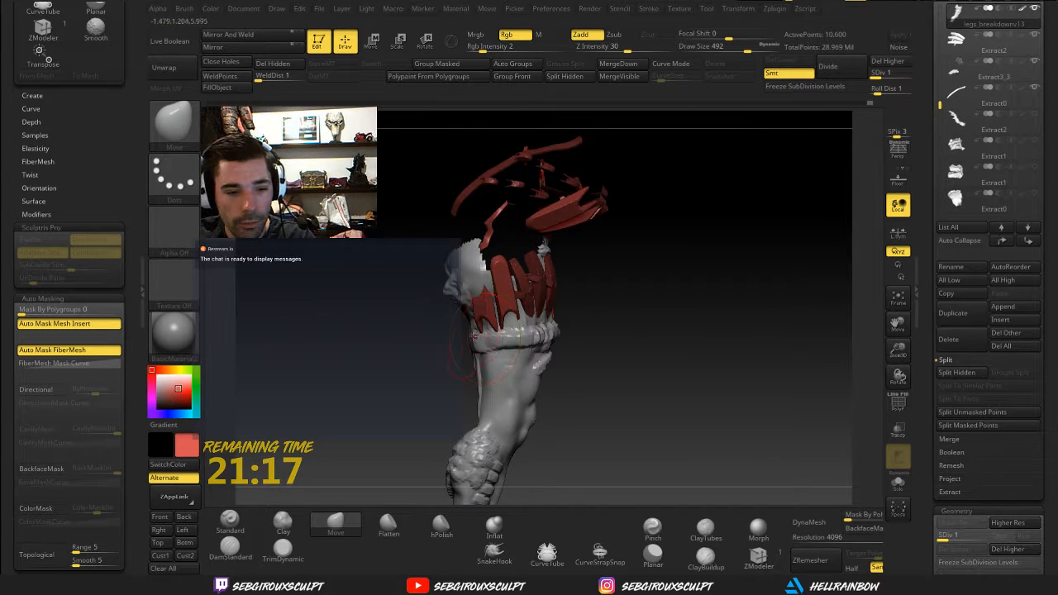
{"action": "mouse_move", "coordinate": [552, 371]}
{"action": "right_mouse_down"}
{"action": "mouse_move", "coordinate": [440, 341]}
{"action": "mouse_move", "coordinate": [633, 323]}
{"action": "mouse_move", "coordinate": [708, 408]}
{"action": "mouse_move", "coordinate": [679, 358]}
{"action": "right_mouse_up"}
{"action": "right_click_drag", "start_coordinate": [647, 300], "coordinate": [700, 229]}
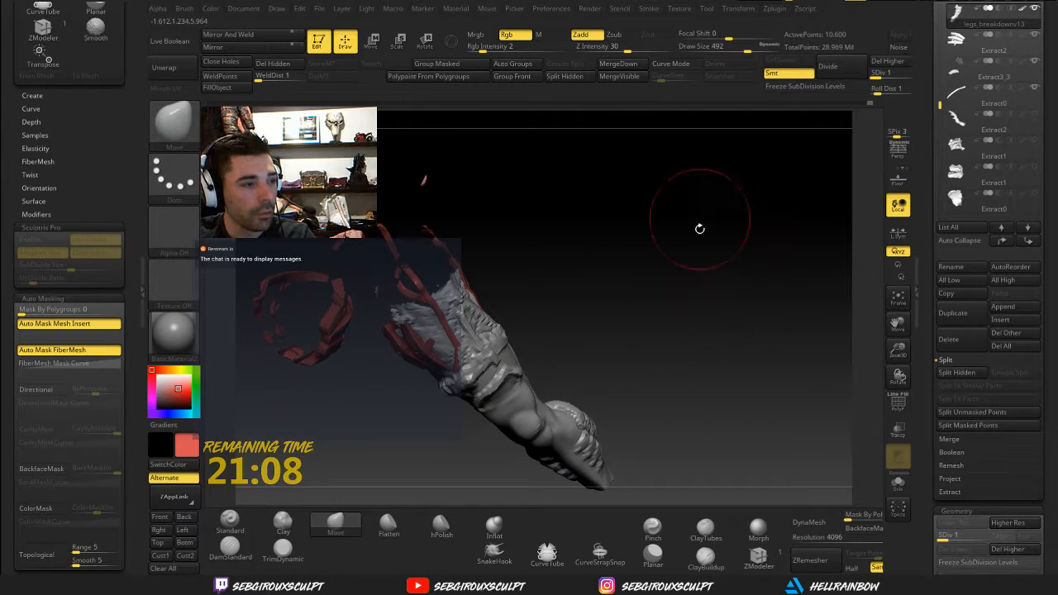
Check the leg mesh in Solo, return it to subdivision level 4 and unhide the rest of the mesh
{"action": "left_click", "coordinate": [897, 483]}
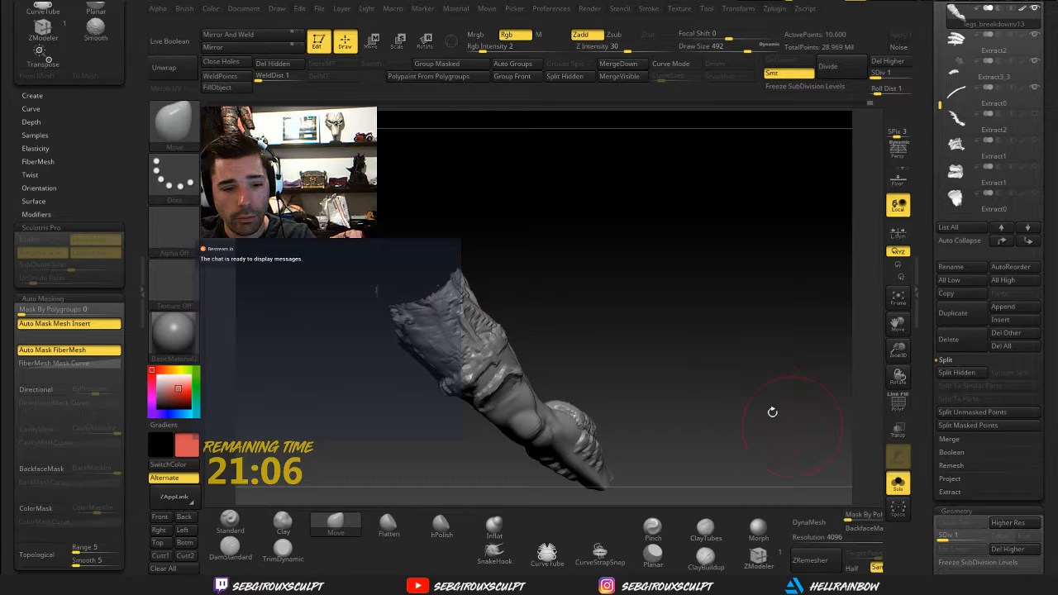
{"action": "left_click", "coordinate": [898, 483]}
{"action": "right_click_drag", "start_coordinate": [768, 396], "coordinate": [777, 175]}
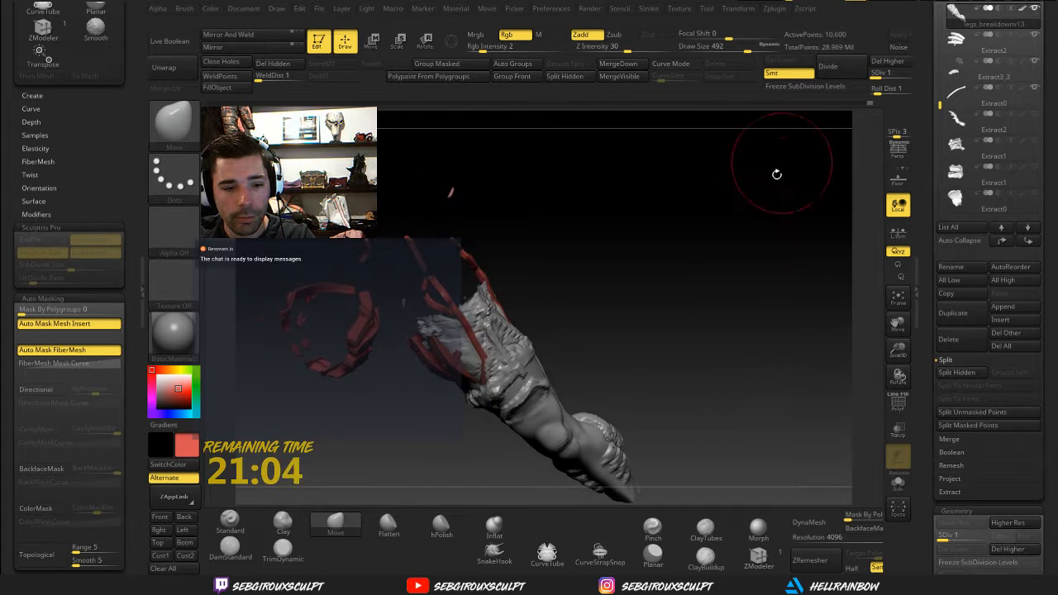
{"action": "key", "text": "d"}
{"action": "key", "text": "d"}
{"action": "key", "text": "d"}
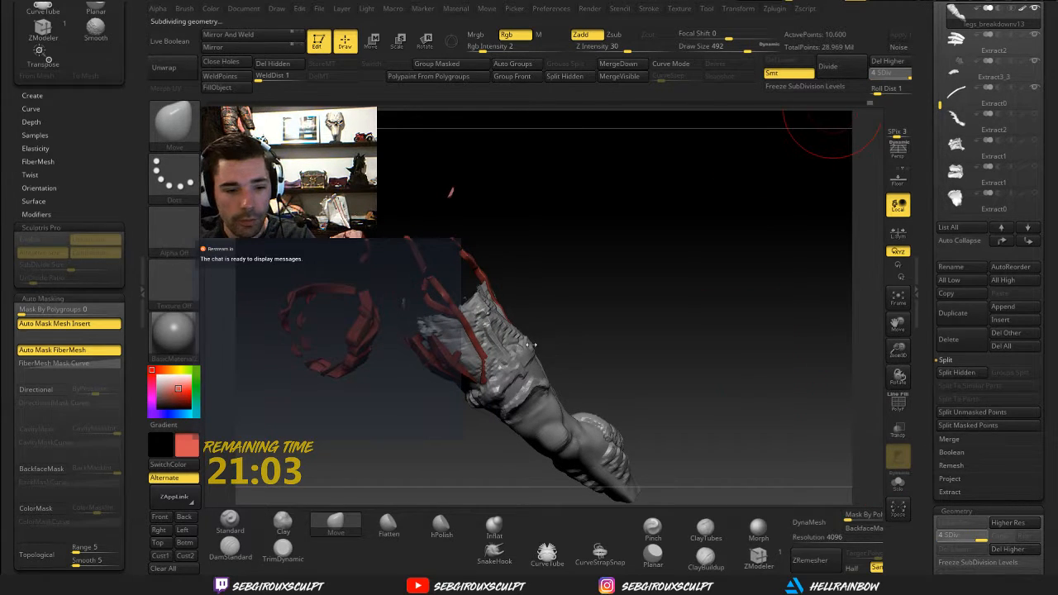
{"action": "right_click_drag", "start_coordinate": [599, 349], "coordinate": [531, 315]}
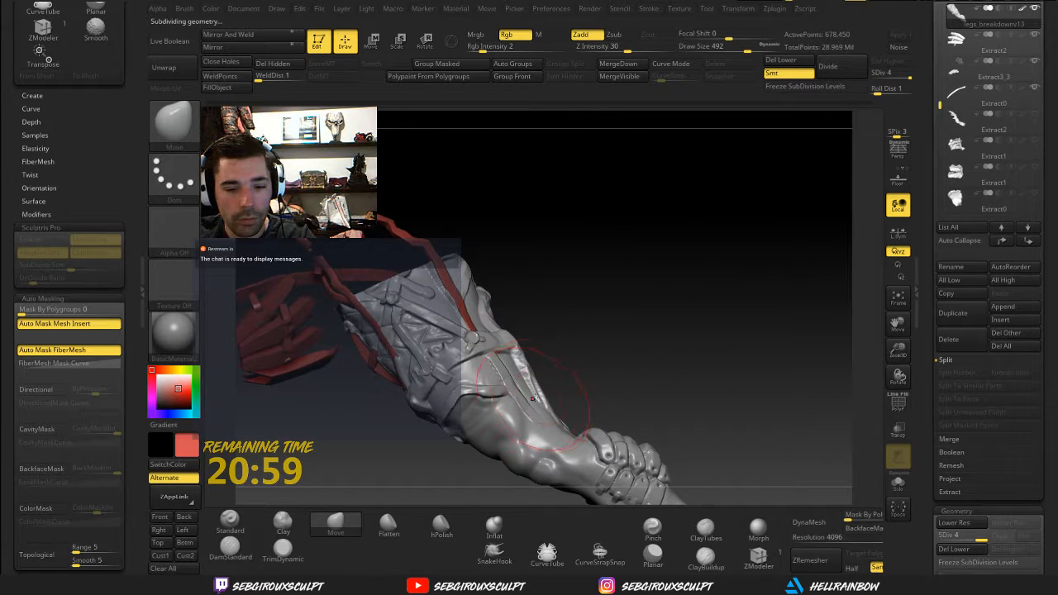
{"action": "mouse_move", "coordinate": [659, 373]}
{"action": "right_mouse_down", "text": "ctrl"}
{"action": "mouse_move", "coordinate": [615, 333]}
{"action": "mouse_move", "coordinate": [692, 342]}
{"action": "mouse_move", "coordinate": [664, 342]}
{"action": "right_mouse_up", "text": "ctrl"}
{"action": "left_click", "coordinate": [647, 363], "text": "ctrl+shift"}
{"action": "right_click_drag", "start_coordinate": [687, 427], "coordinate": [677, 472], "text": "ctrl"}
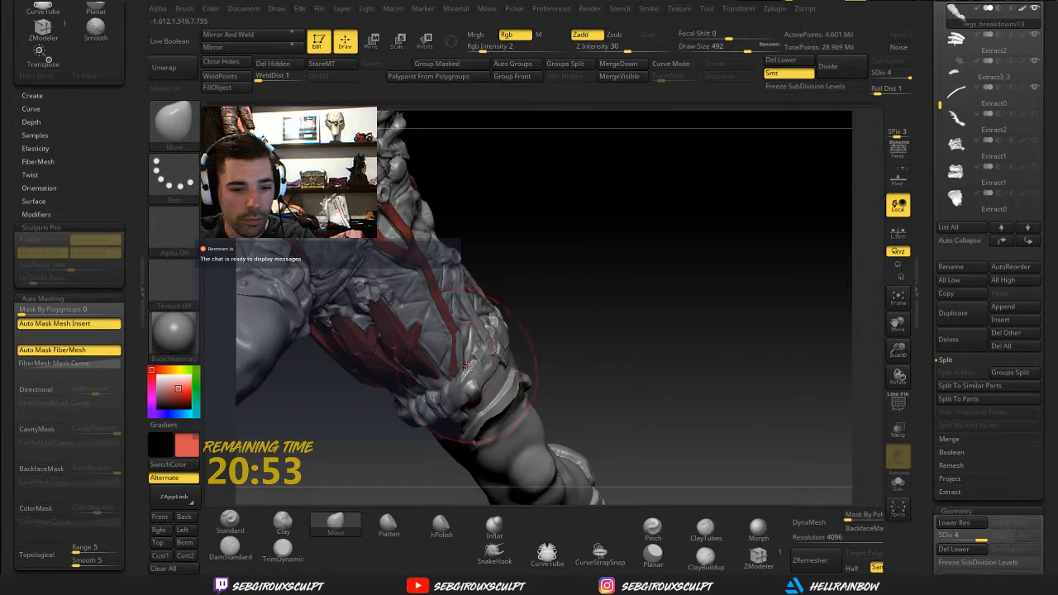
Reshape the knotted edge of the lower-leg band with the Move brush, reducing the draw size to 437 and then 228
{"action": "right_click_drag", "start_coordinate": [565, 365], "coordinate": [462, 366]}
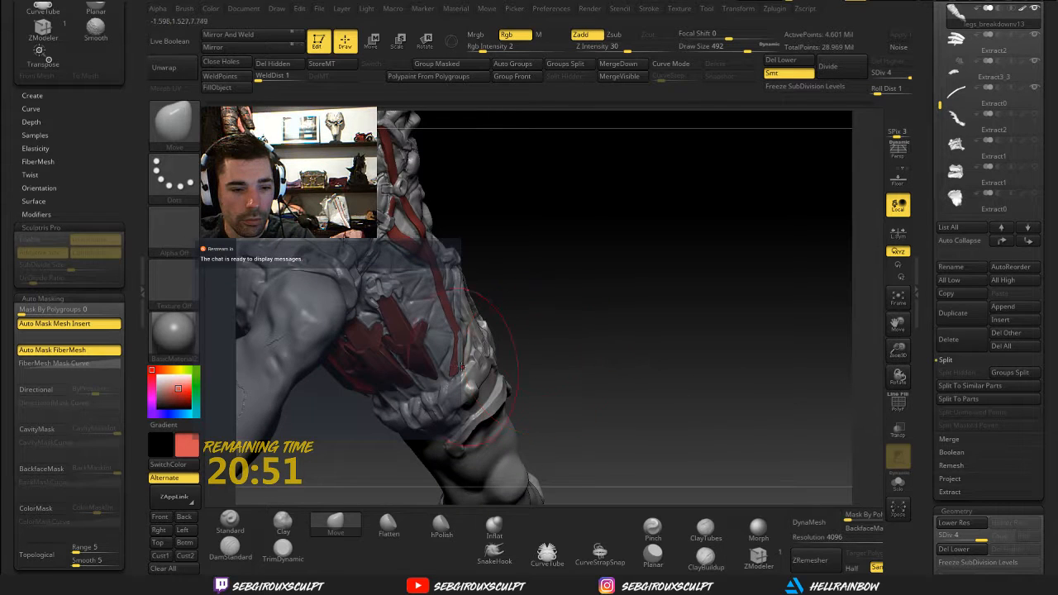
{"action": "key", "text": "bracketleft"}
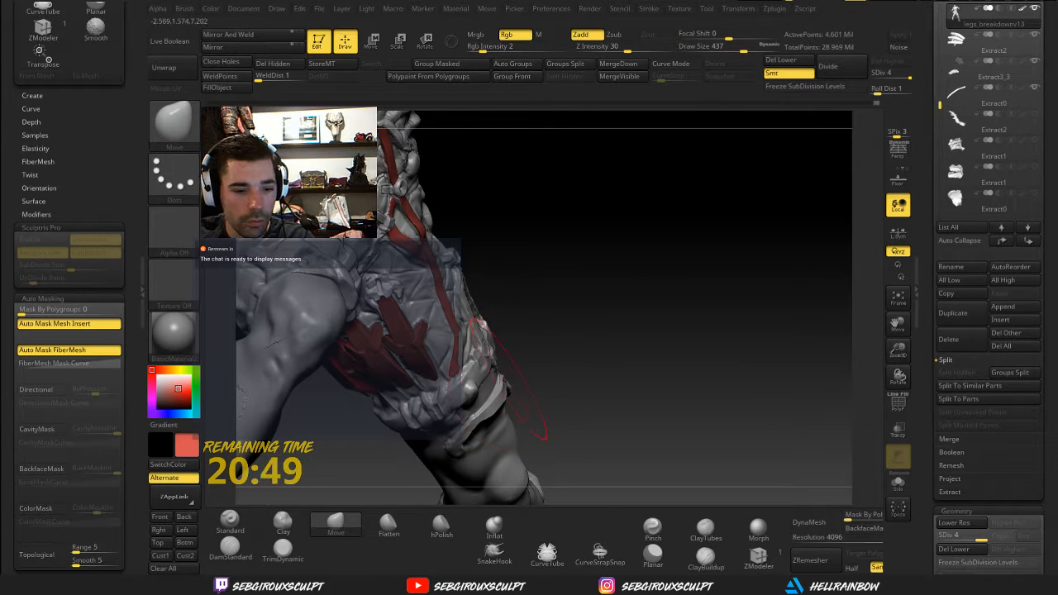
{"action": "right_click_drag", "start_coordinate": [519, 383], "coordinate": [467, 388]}
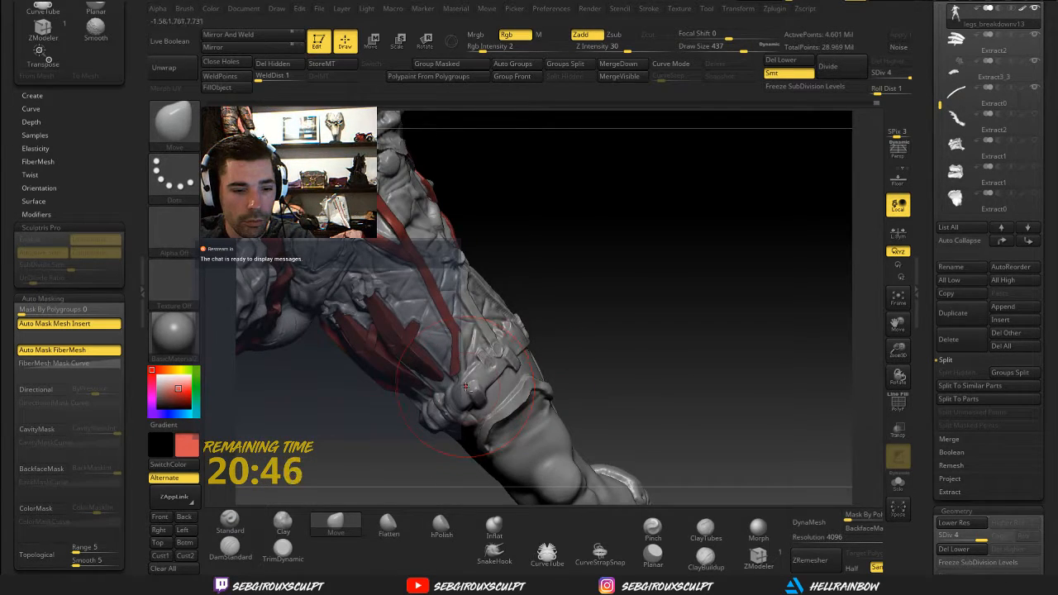
{"action": "right_click_drag", "start_coordinate": [462, 392], "coordinate": [455, 397]}
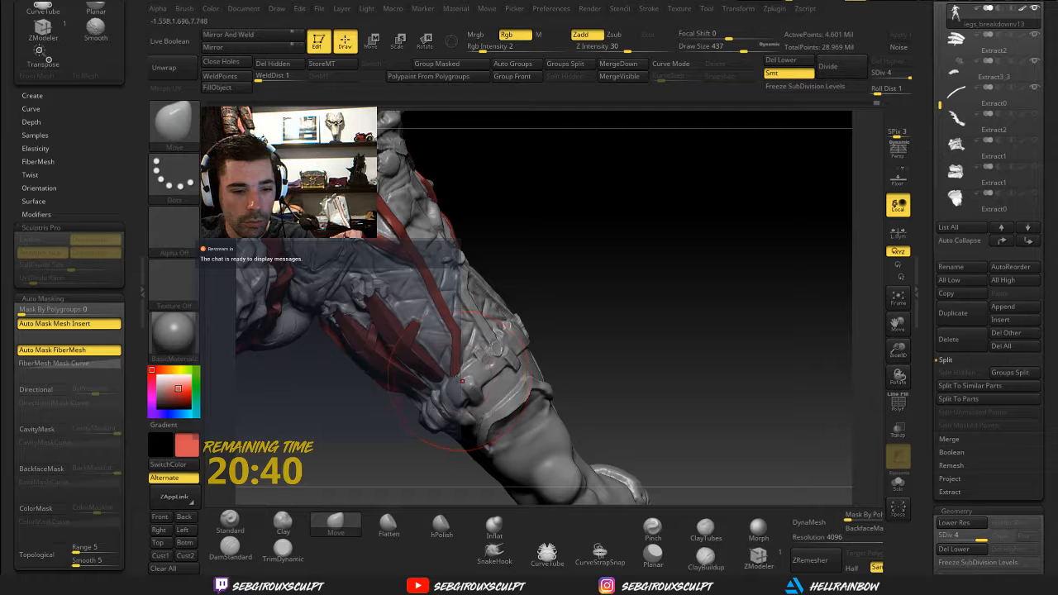
{"action": "right_click_drag", "start_coordinate": [462, 381], "coordinate": [438, 392]}
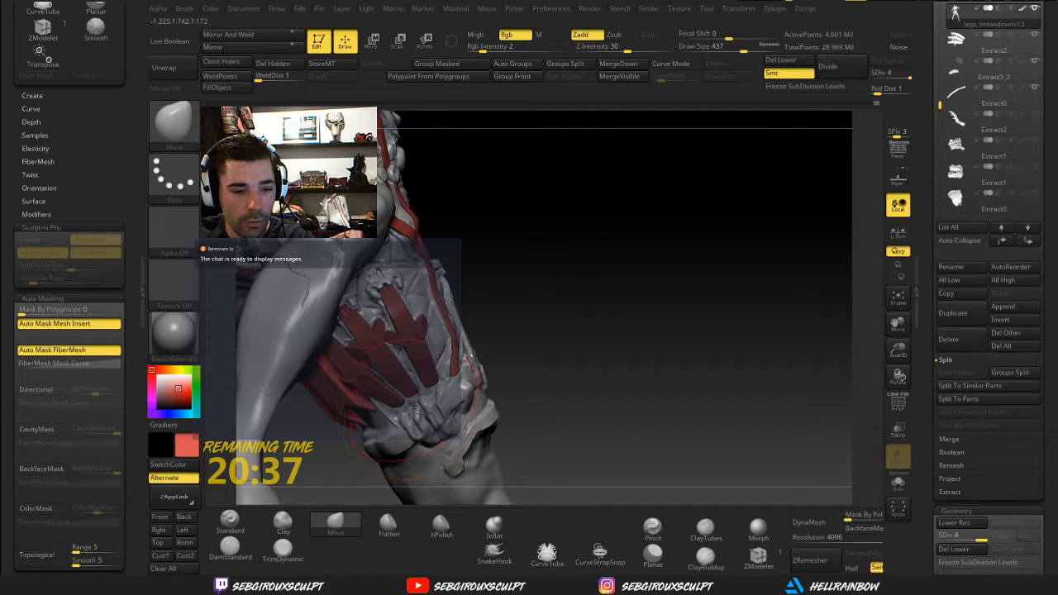
{"action": "right_click_drag", "start_coordinate": [506, 385], "coordinate": [408, 408]}
{"action": "right_click", "coordinate": [408, 408]}
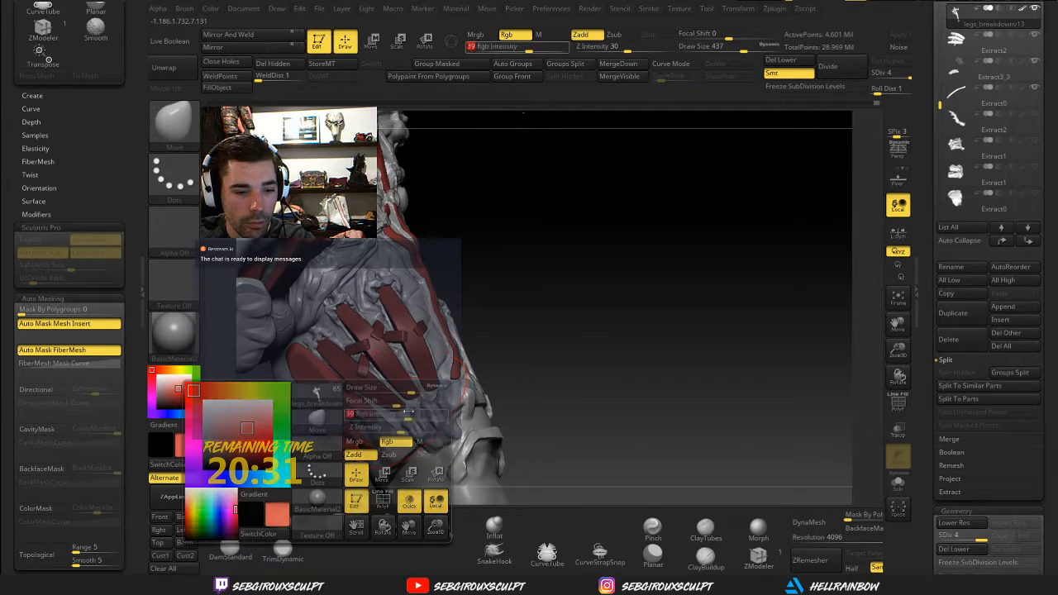
{"action": "left_click", "coordinate": [396, 389]}
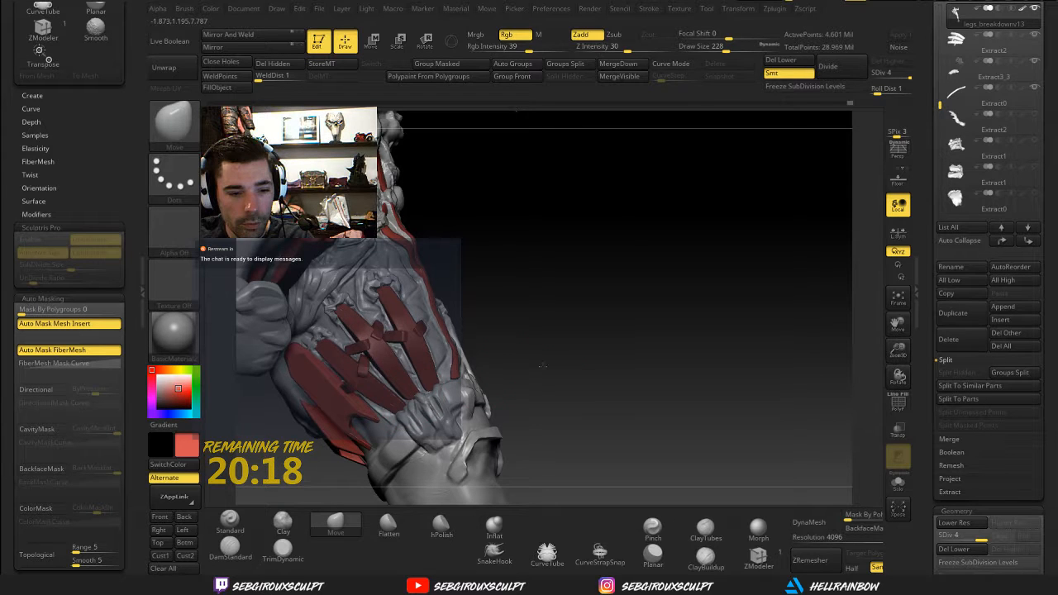
Select the Box6_2 plates and move the outermost one down the leg, closer to the band
{"action": "left_click_drag", "start_coordinate": [542, 365], "coordinate": [529, 430]}
{"action": "left_click", "coordinate": [601, 357], "text": "alt"}
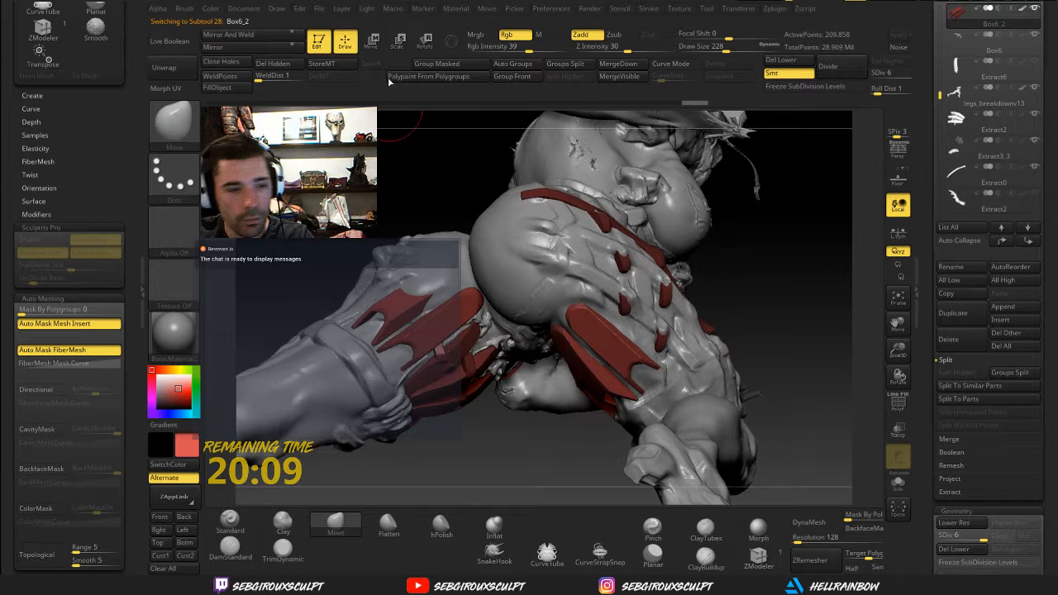
{"action": "left_click", "coordinate": [371, 39]}
{"action": "left_click_drag", "start_coordinate": [404, 351], "coordinate": [476, 290]}
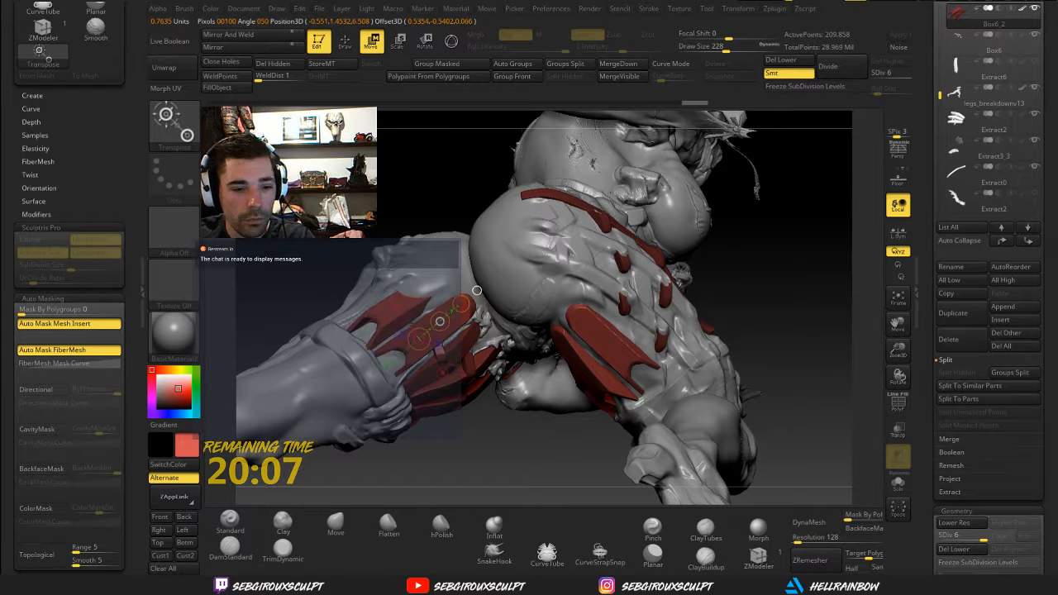
{"action": "left_click_drag", "start_coordinate": [440, 321], "coordinate": [408, 349]}
Select the legs_breakdownv13 mesh and adjust the band below the plates with the Move brush at draw size 422
{"action": "left_click", "coordinate": [374, 383], "text": "alt"}
{"action": "key", "text": "q"}
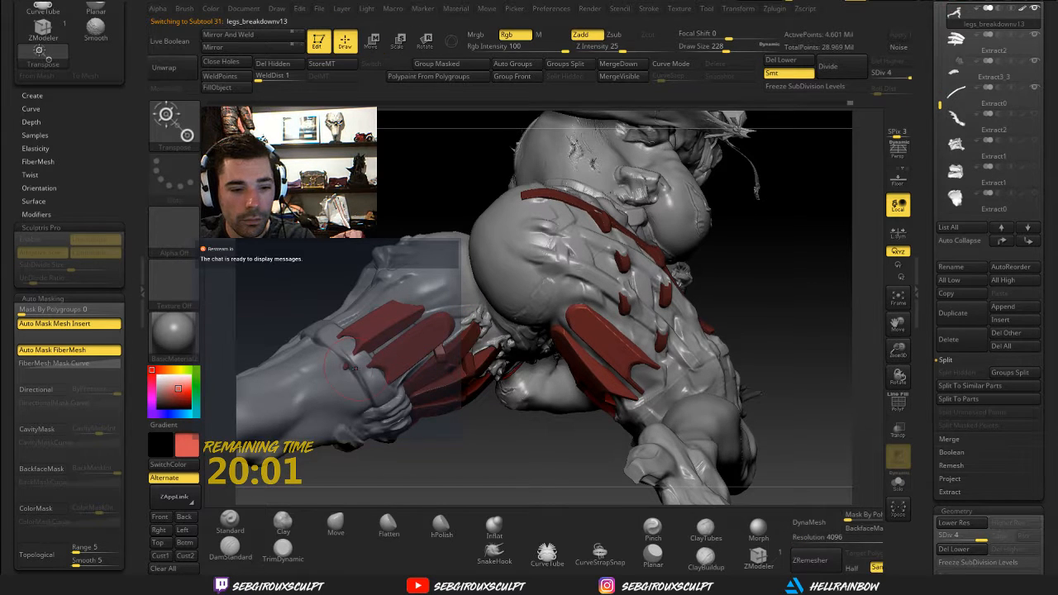
{"action": "key", "text": "b"}
{"action": "key", "text": "m"}
{"action": "key", "text": "v"}
{"action": "key", "text": "s"}
{"action": "mouse_move", "coordinate": [371, 361]}
{"action": "left_mouse_down"}
{"action": "mouse_move", "coordinate": [340, 363]}
{"action": "mouse_move", "coordinate": [377, 401]}
{"action": "left_mouse_up"}
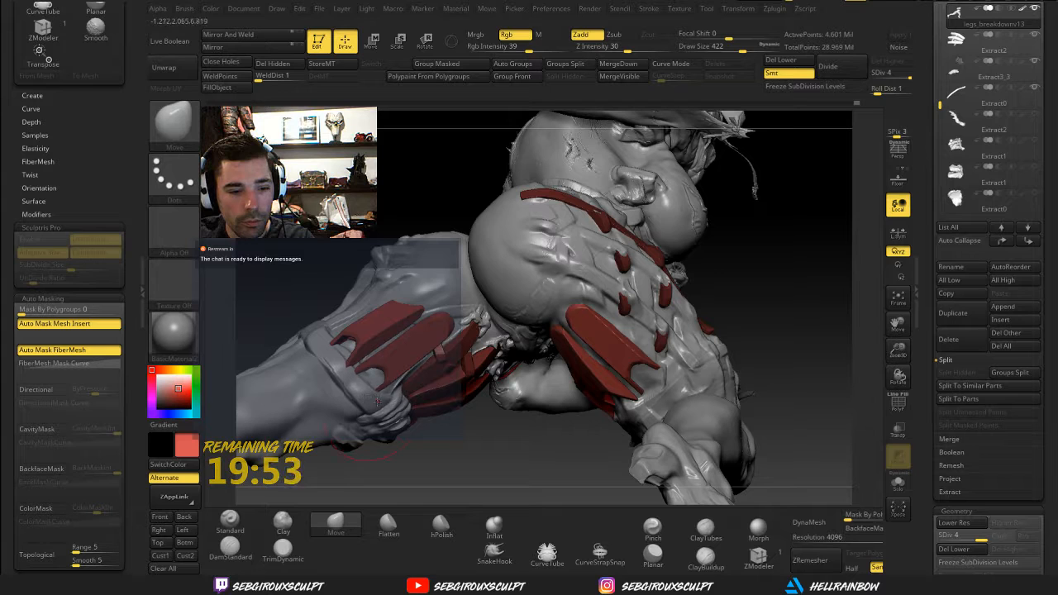
{"action": "left_click_drag", "start_coordinate": [340, 360], "coordinate": [335, 376]}
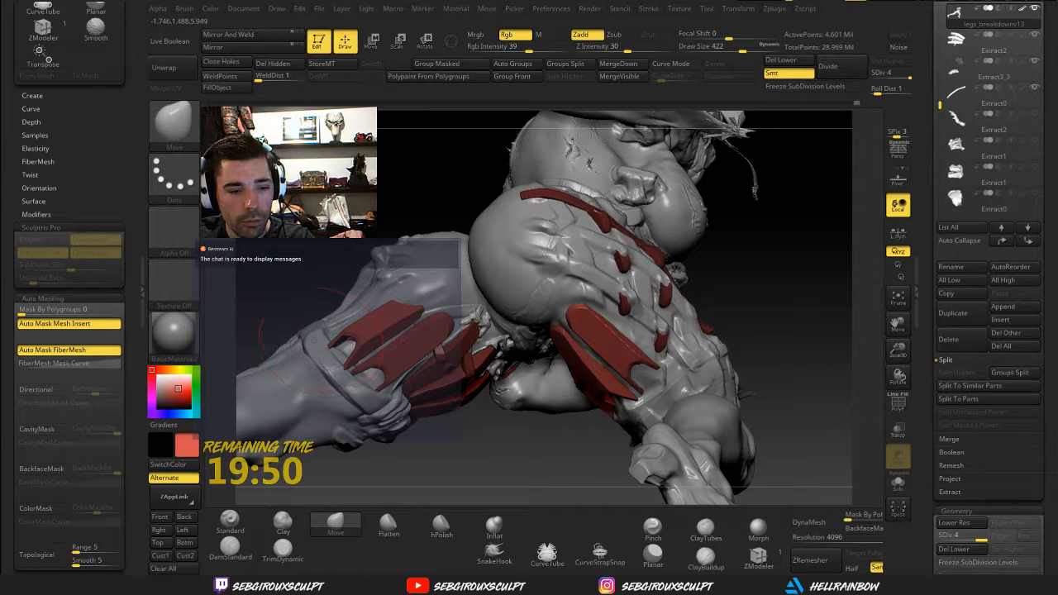
{"action": "mouse_move", "coordinate": [403, 455]}
{"action": "left_mouse_down", "text": "alt"}
{"action": "mouse_move", "coordinate": [400, 397]}
{"action": "mouse_move", "coordinate": [513, 405]}
{"action": "mouse_move", "coordinate": [473, 422]}
{"action": "mouse_move", "coordinate": [450, 471]}
{"action": "left_mouse_up", "text": "alt"}
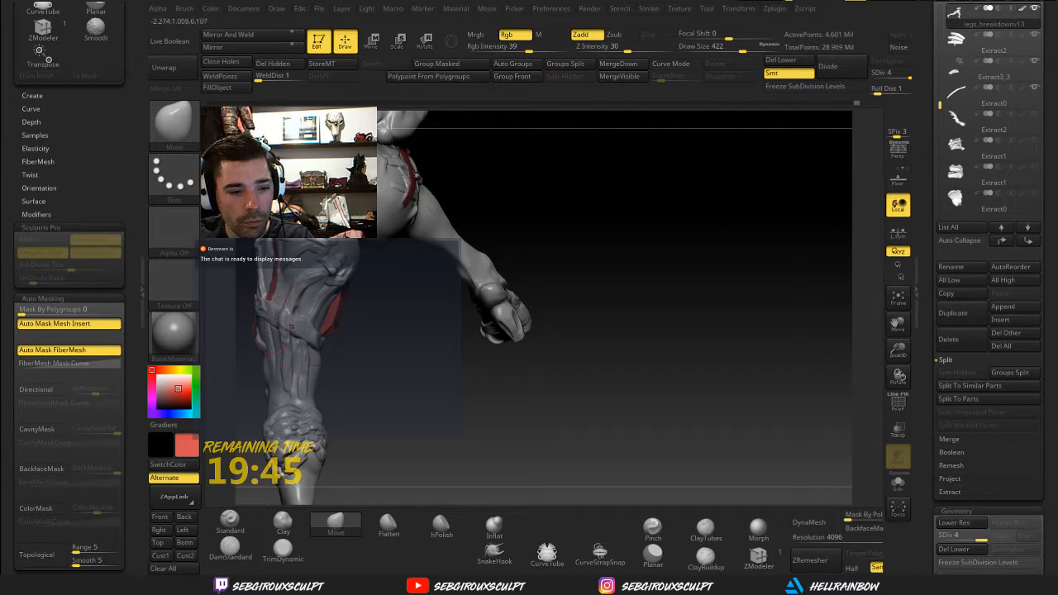
{"action": "left_click_drag", "start_coordinate": [342, 354], "coordinate": [266, 354]}
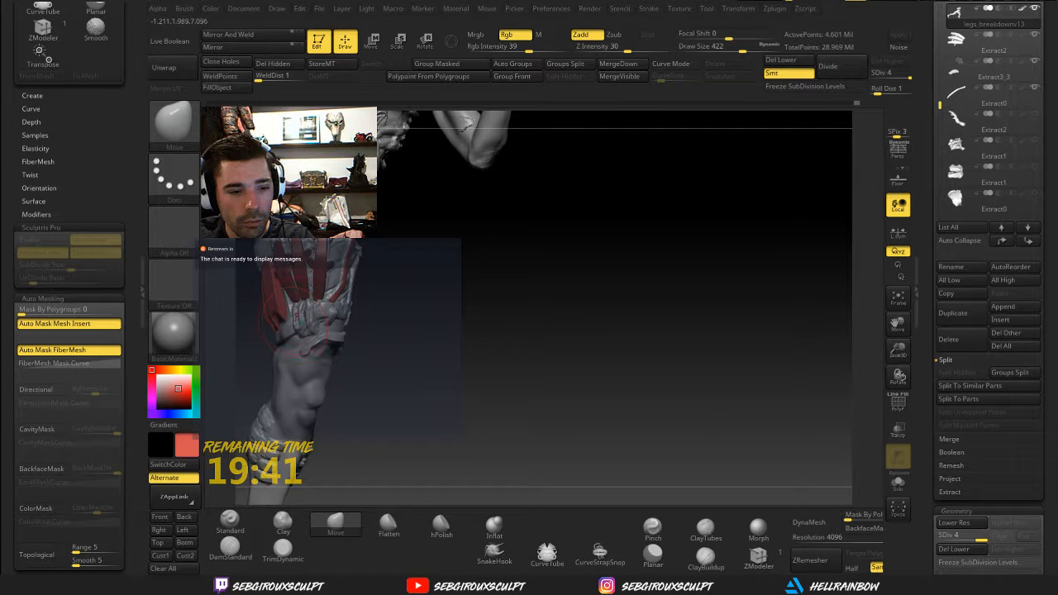
{"action": "left_click_drag", "start_coordinate": [355, 337], "coordinate": [312, 318]}
{"action": "mouse_move", "coordinate": [376, 299]}
{"action": "left_mouse_down"}
{"action": "mouse_move", "coordinate": [439, 377]}
{"action": "mouse_move", "coordinate": [462, 355]}
{"action": "mouse_move", "coordinate": [451, 319]}
{"action": "mouse_move", "coordinate": [400, 281]}
{"action": "mouse_move", "coordinate": [364, 268]}
{"action": "mouse_move", "coordinate": [344, 310]}
{"action": "left_mouse_up"}
Select Box6_2 again and use Rotate on its middle plate to follow the back of the leg
{"action": "left_click", "coordinate": [372, 316], "text": "alt"}
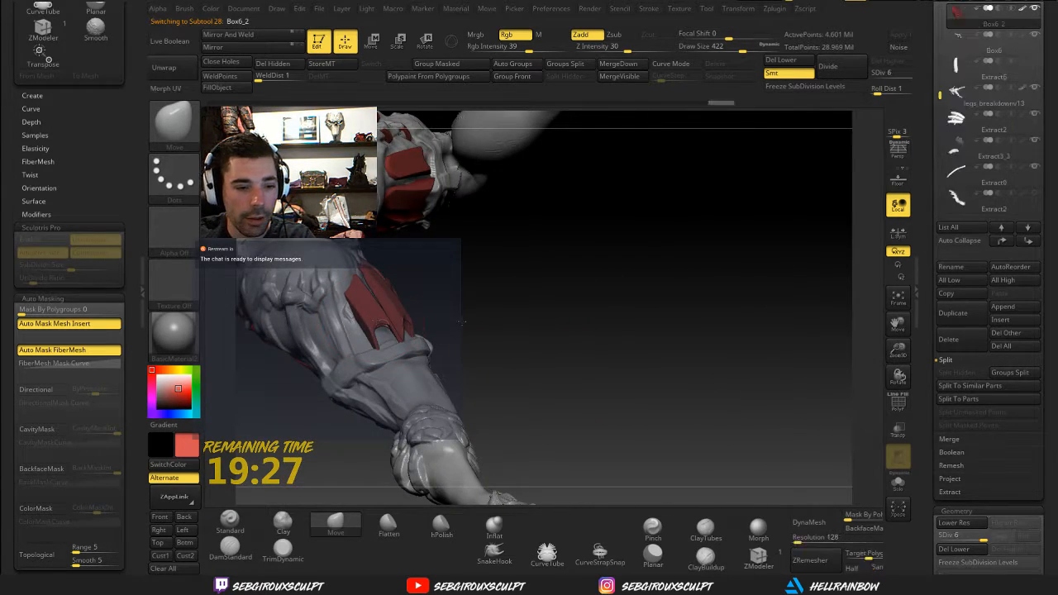
{"action": "left_click_drag", "start_coordinate": [433, 317], "coordinate": [398, 299]}
{"action": "key", "text": "w"}
{"action": "key", "text": "r"}
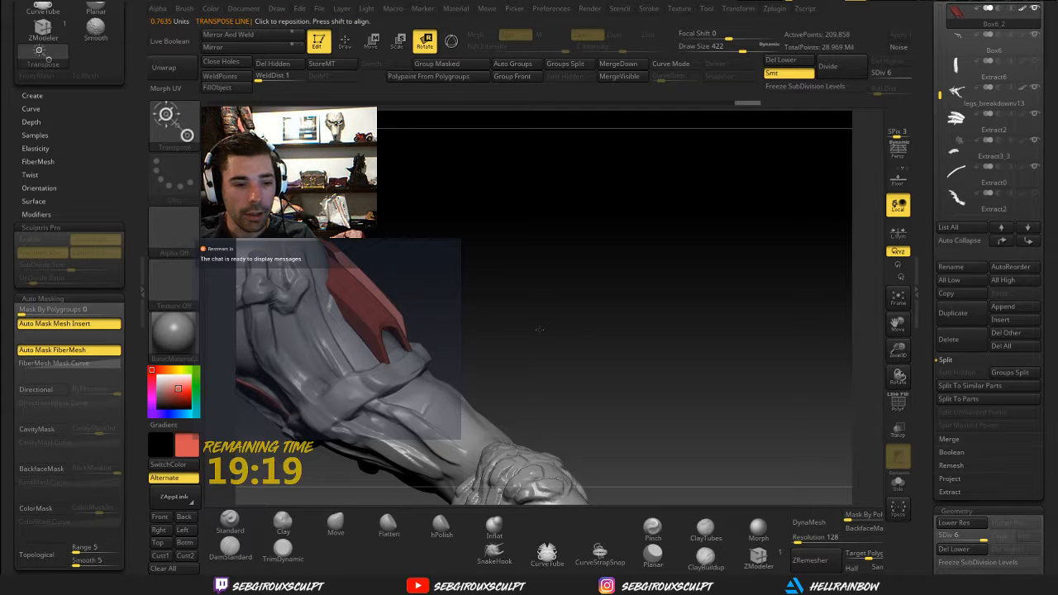
{"action": "left_click_drag", "start_coordinate": [539, 329], "coordinate": [536, 165]}
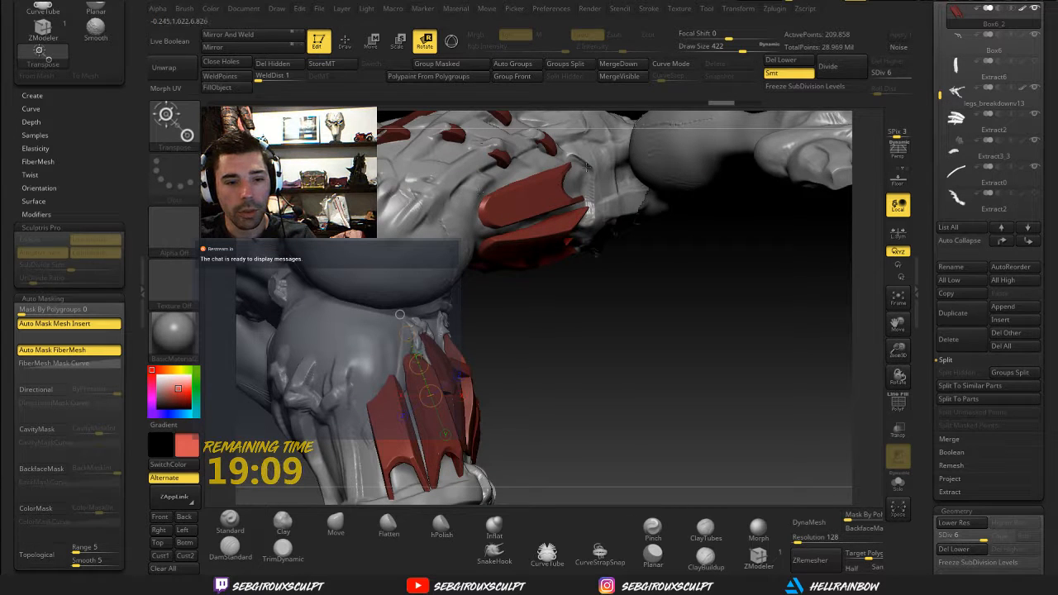
Realign the outermost Box6_2 plate with the Rotate transpose line so it lies along the leg above the band
{"action": "left_click_drag", "start_coordinate": [591, 264], "coordinate": [594, 179]}
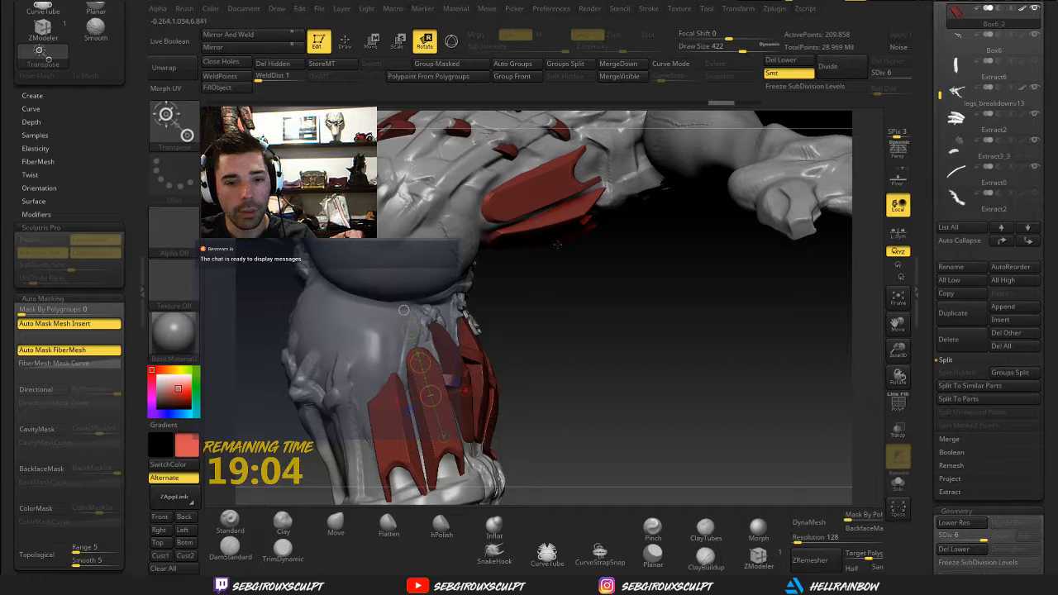
{"action": "left_click_drag", "start_coordinate": [612, 321], "coordinate": [603, 271]}
{"action": "left_click_drag", "start_coordinate": [625, 323], "coordinate": [462, 328]}
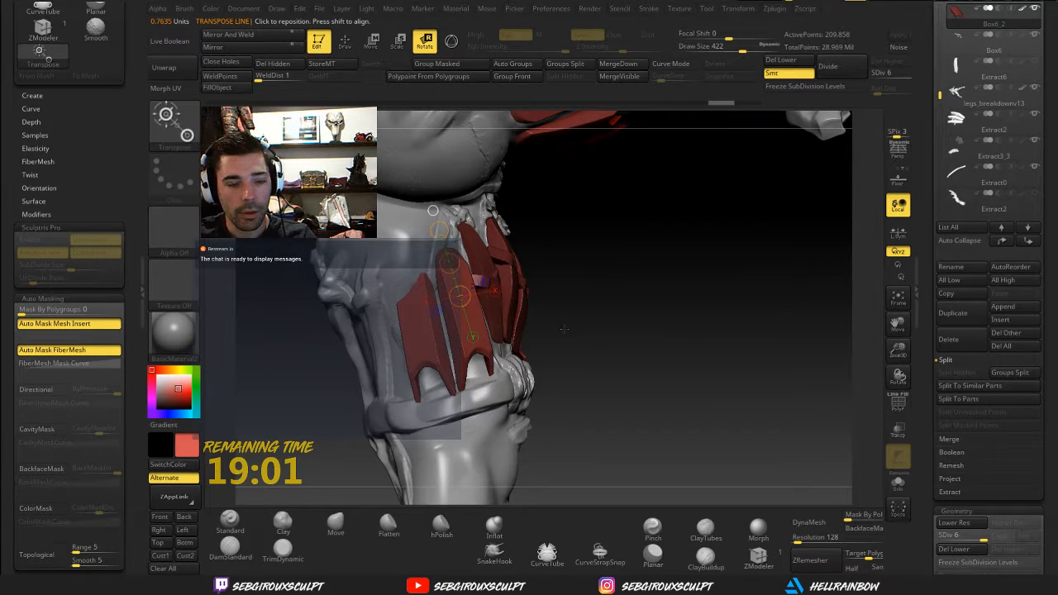
{"action": "left_click_drag", "start_coordinate": [564, 329], "coordinate": [650, 383]}
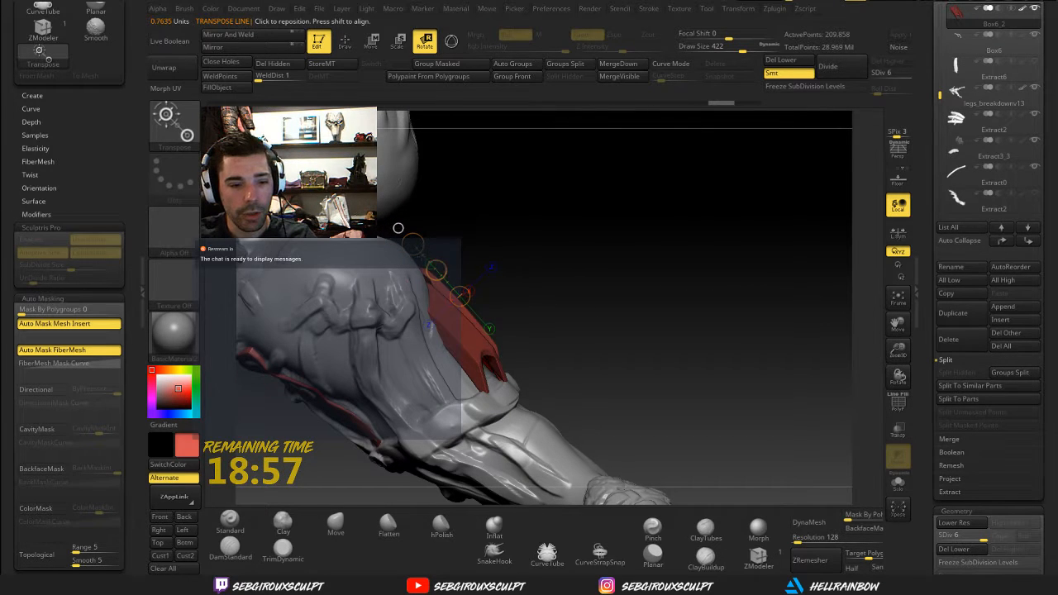
{"action": "left_click_drag", "start_coordinate": [397, 227], "coordinate": [427, 265]}
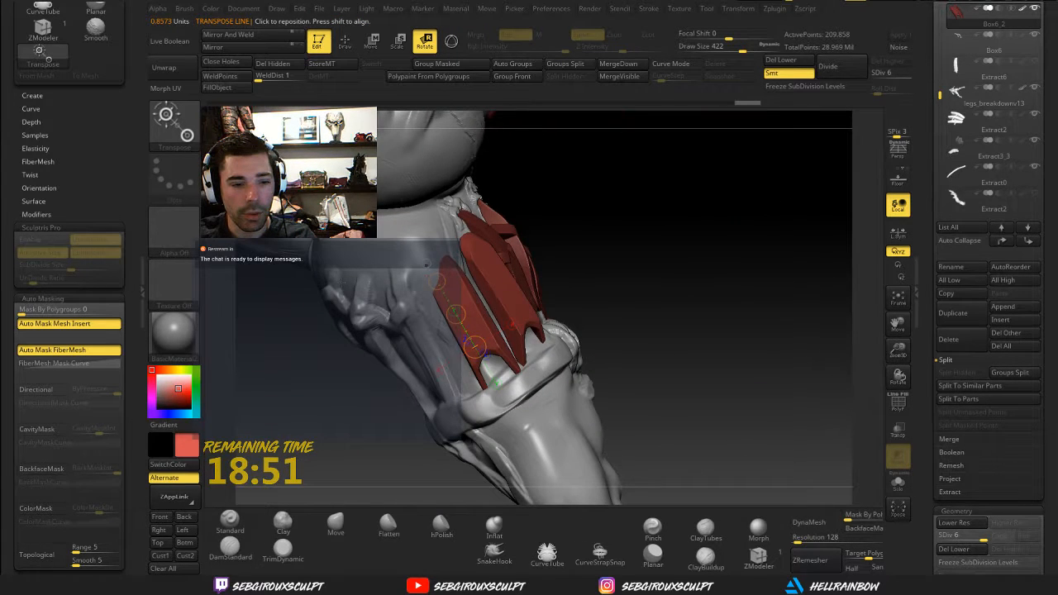
{"action": "left_click_drag", "start_coordinate": [627, 354], "coordinate": [671, 272]}
{"action": "left_click_drag", "start_coordinate": [675, 221], "coordinate": [627, 348]}
{"action": "mouse_move", "coordinate": [623, 353]}
{"action": "left_mouse_down"}
{"action": "mouse_move", "coordinate": [632, 259]}
{"action": "mouse_move", "coordinate": [562, 261]}
{"action": "mouse_move", "coordinate": [627, 261]}
{"action": "mouse_move", "coordinate": [609, 254]}
{"action": "left_mouse_up"}
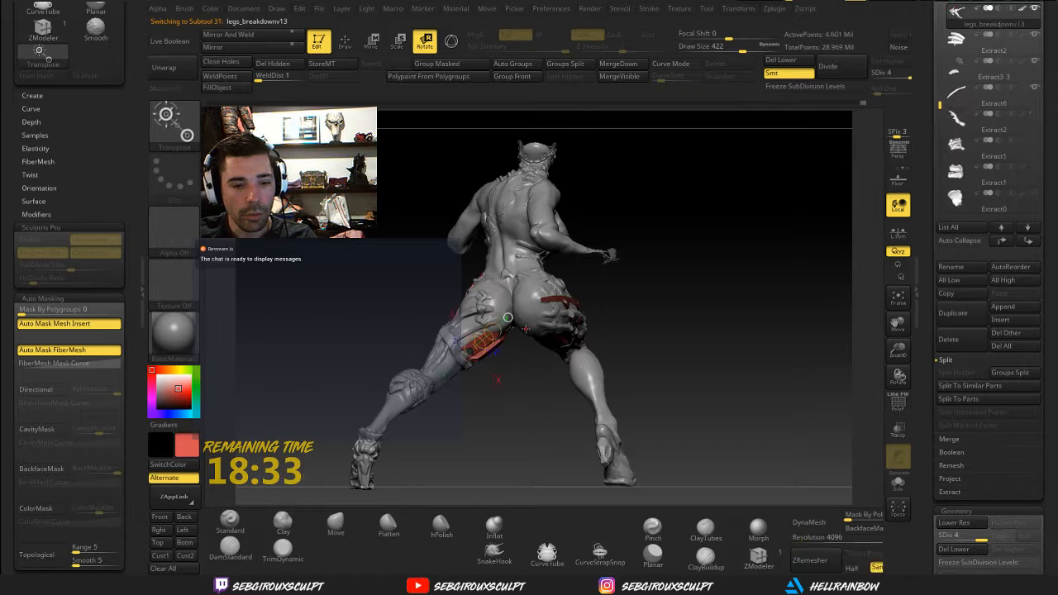
Adjust the buttock and hip shape of legs_breakdownv13 from behind with the Move brush at draw size 666
{"action": "key", "text": "q"}
{"action": "key", "text": "space"}
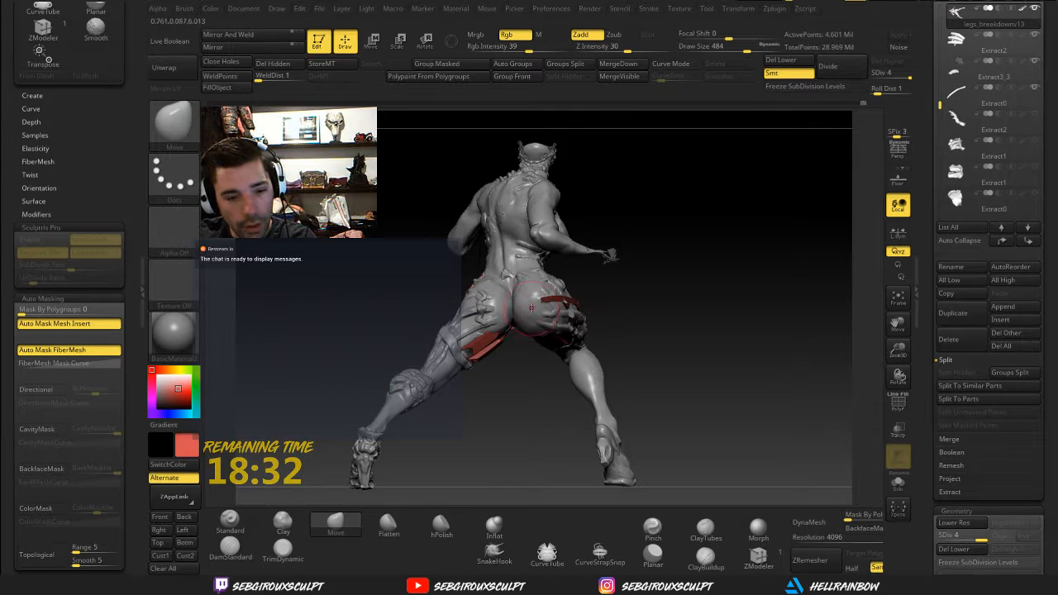
{"action": "left_click_drag", "start_coordinate": [739, 52], "coordinate": [758, 52]}
{"action": "mouse_move", "coordinate": [529, 272]}
{"action": "left_mouse_down"}
{"action": "mouse_move", "coordinate": [554, 293]}
{"action": "mouse_move", "coordinate": [523, 301]}
{"action": "left_mouse_up"}
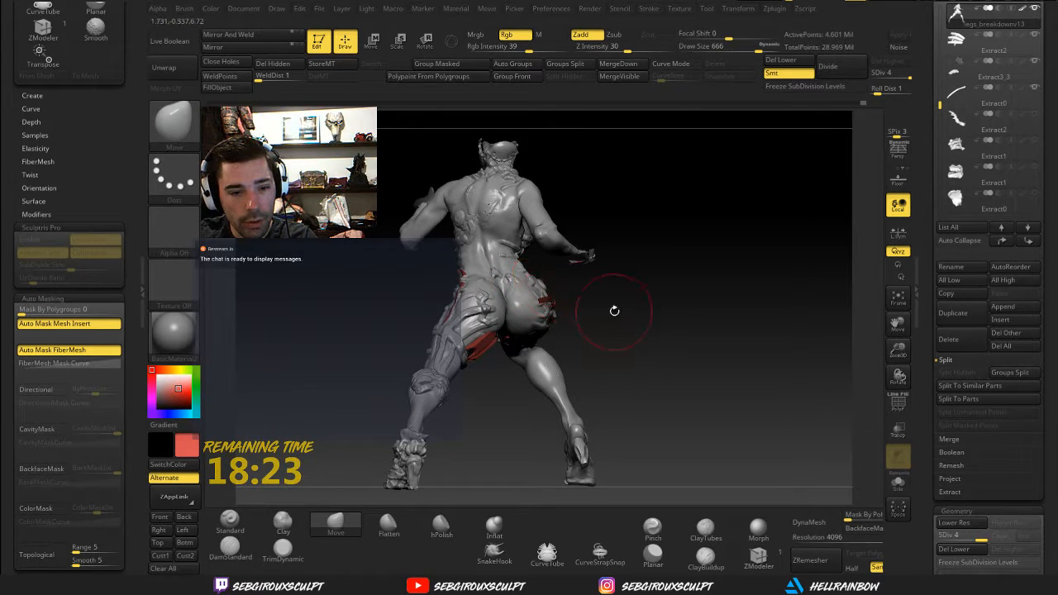
{"action": "left_click_drag", "start_coordinate": [613, 311], "coordinate": [480, 286]}
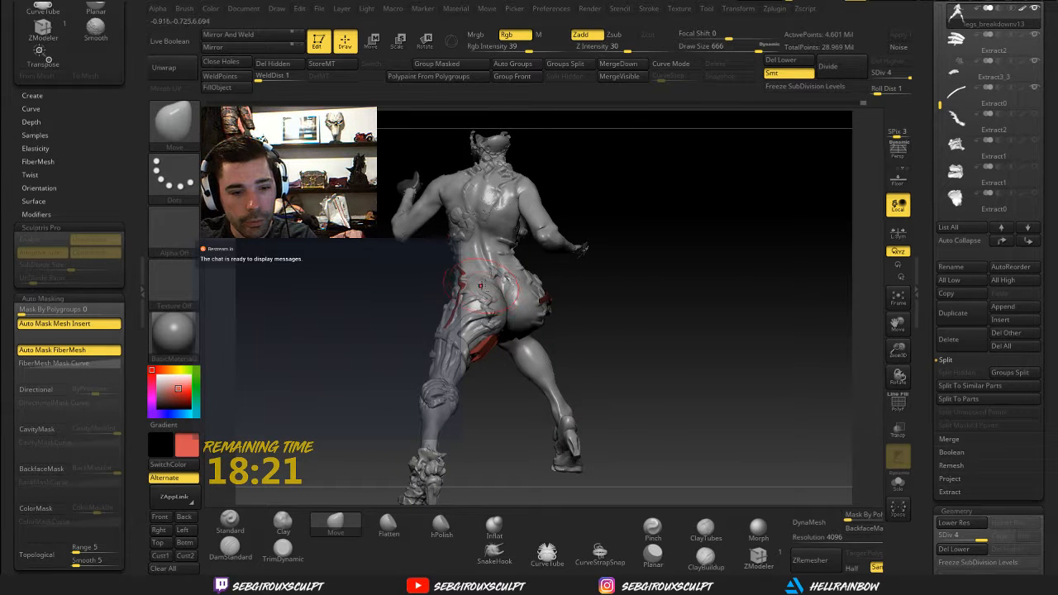
Select Box6_2 and rotate its middle plate around a transpose line drawn along its length
{"action": "mouse_move", "coordinate": [602, 306]}
{"action": "left_mouse_down"}
{"action": "mouse_move", "coordinate": [649, 300]}
{"action": "mouse_move", "coordinate": [672, 325]}
{"action": "mouse_move", "coordinate": [548, 411]}
{"action": "mouse_move", "coordinate": [522, 357]}
{"action": "mouse_move", "coordinate": [415, 339]}
{"action": "left_mouse_up"}
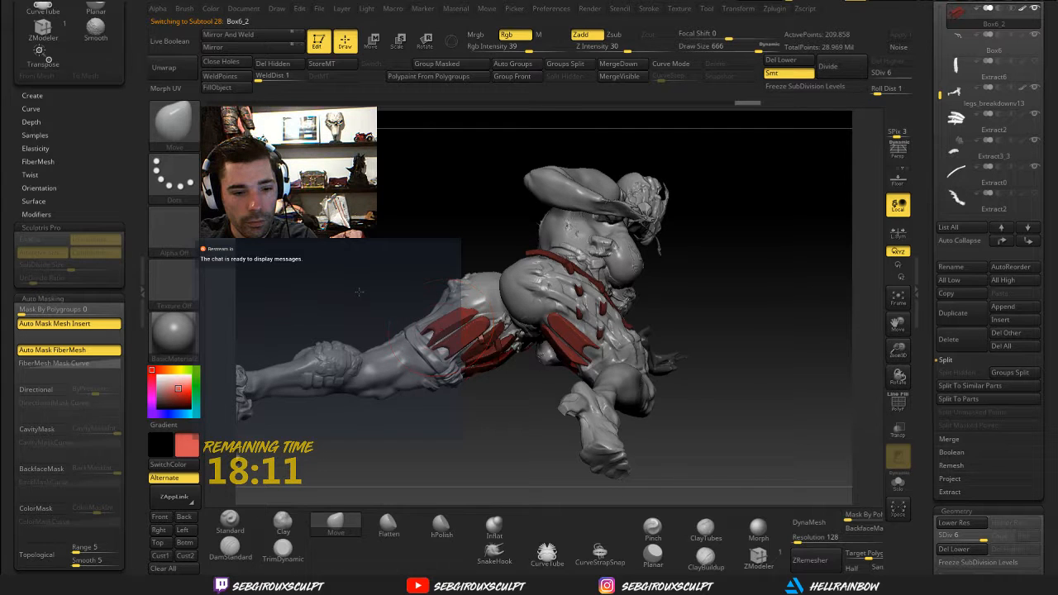
{"action": "left_click_drag", "start_coordinate": [438, 157], "coordinate": [431, 232], "text": "alt"}
{"action": "left_click", "coordinate": [425, 42]}
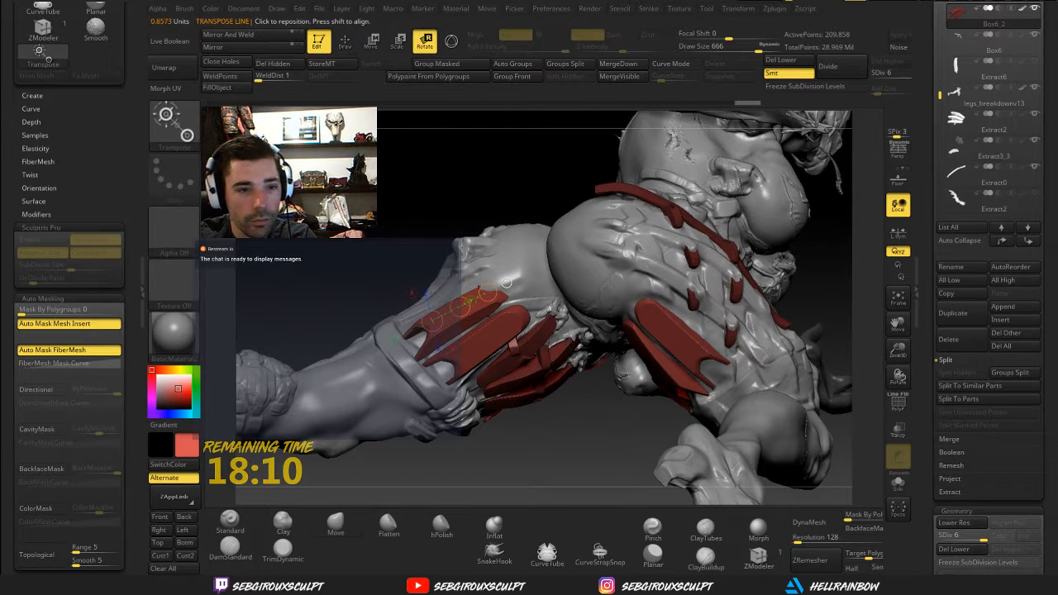
{"action": "left_click_drag", "start_coordinate": [462, 356], "coordinate": [527, 310]}
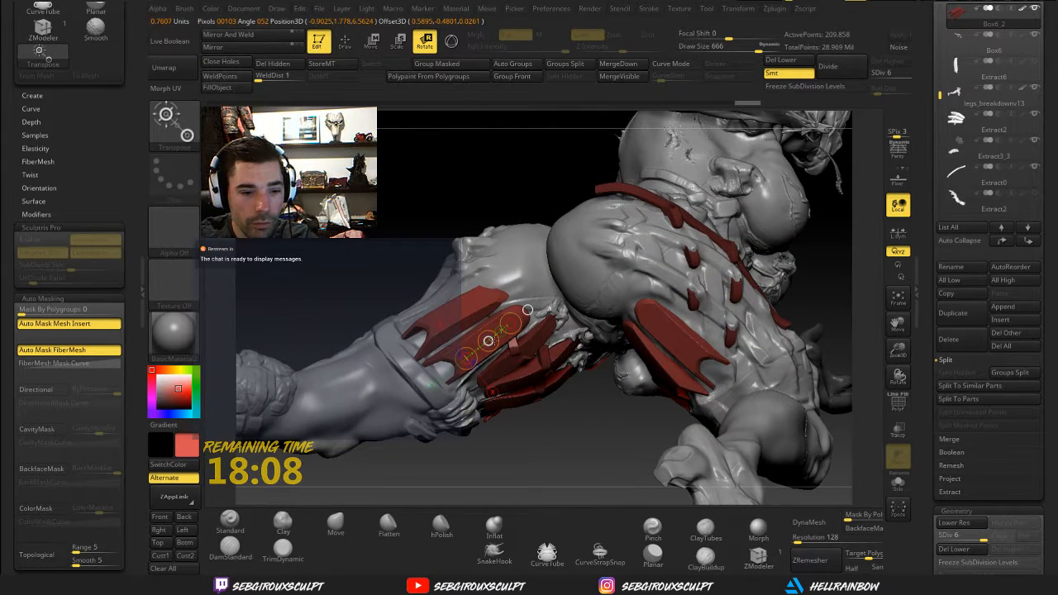
{"action": "left_click_drag", "start_coordinate": [488, 340], "coordinate": [500, 357]}
Move the middle Box6_2 plate sideways so it sits closer to the outermost plate
{"action": "left_click_drag", "start_coordinate": [545, 465], "coordinate": [541, 362]}
{"action": "left_click_drag", "start_coordinate": [530, 309], "coordinate": [515, 369]}
{"action": "key", "text": "w"}
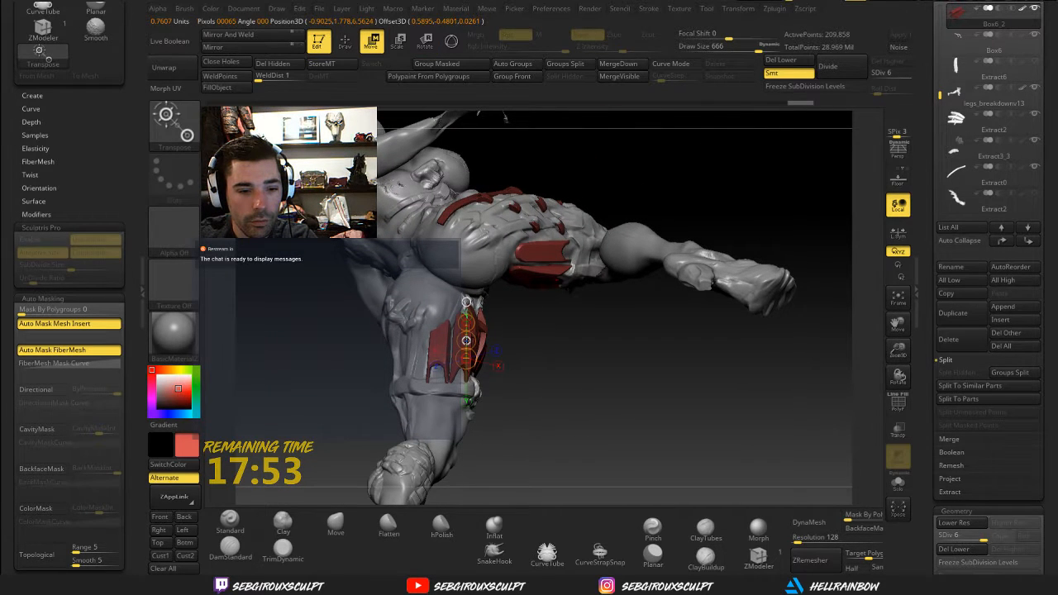
{"action": "left_click_drag", "start_coordinate": [466, 341], "coordinate": [483, 358]}
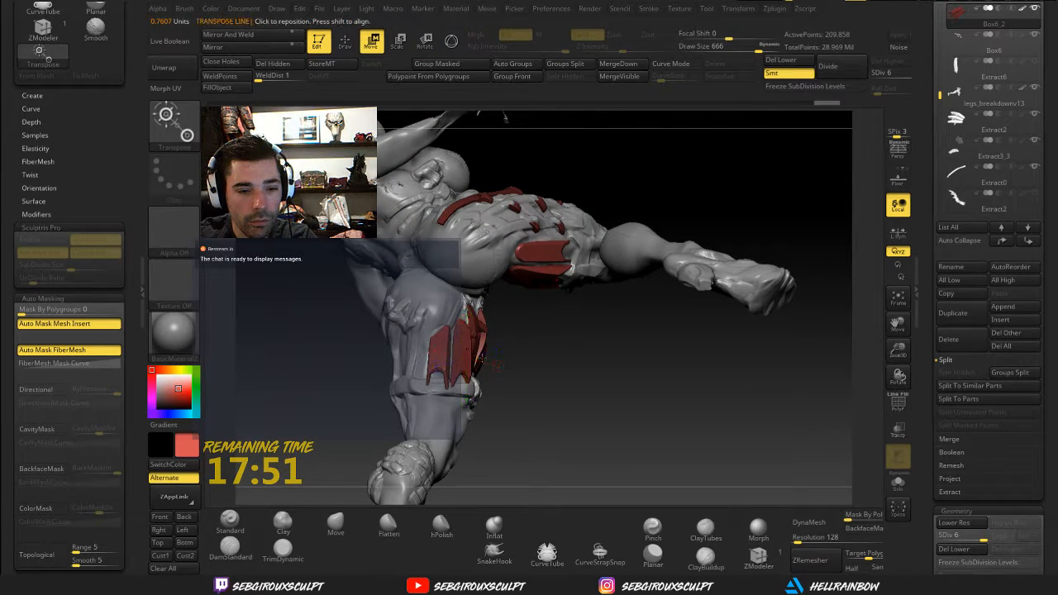
Select the legs_breakdownv13 mesh and nudge its surface around the two outer plates with the Move brush
{"action": "left_click", "coordinate": [438, 331], "text": "alt"}
{"action": "key", "text": "q"}
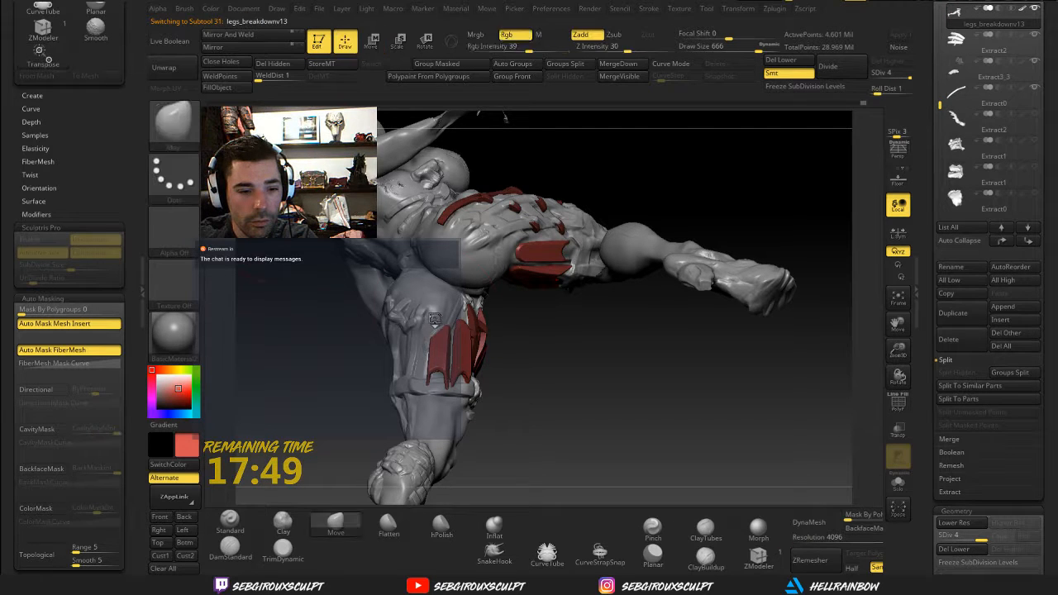
{"action": "key", "text": "space"}
{"action": "left_click_drag", "start_coordinate": [453, 335], "coordinate": [444, 337]}
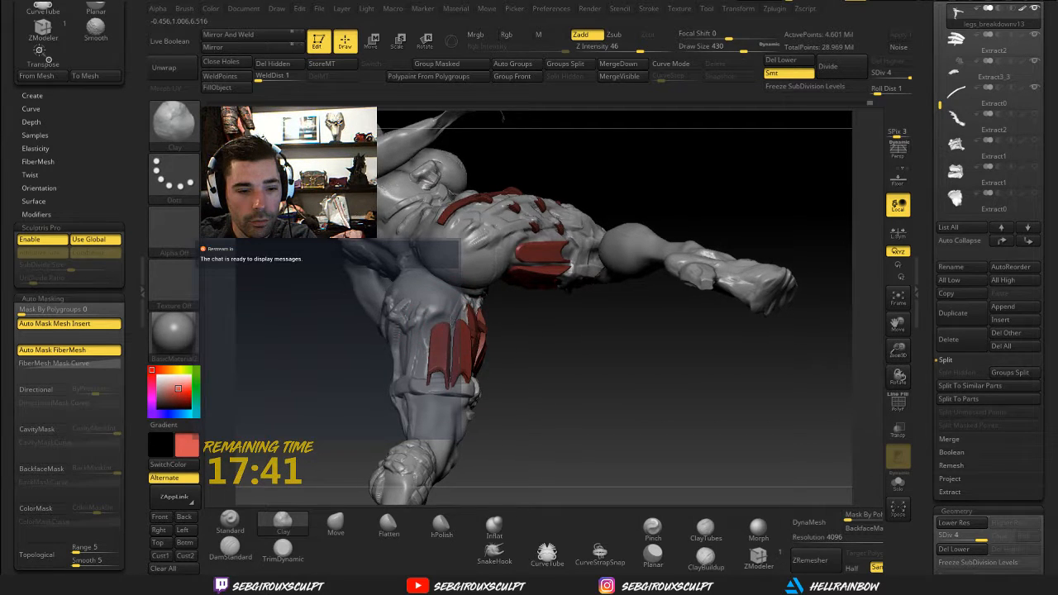
Build up and smooth the thigh surface above and beside the two outer plates with the Clay brush at draw size 212
{"action": "key", "text": "space"}
{"action": "left_click_drag", "start_coordinate": [484, 327], "coordinate": [462, 309]}
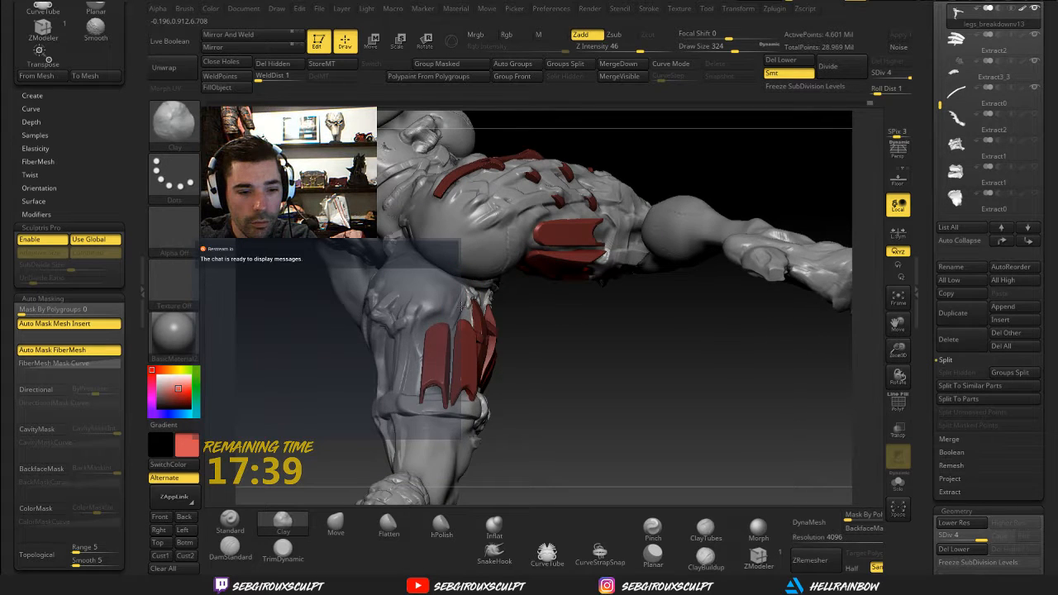
{"action": "key", "text": "space"}
{"action": "key", "text": "shift"}
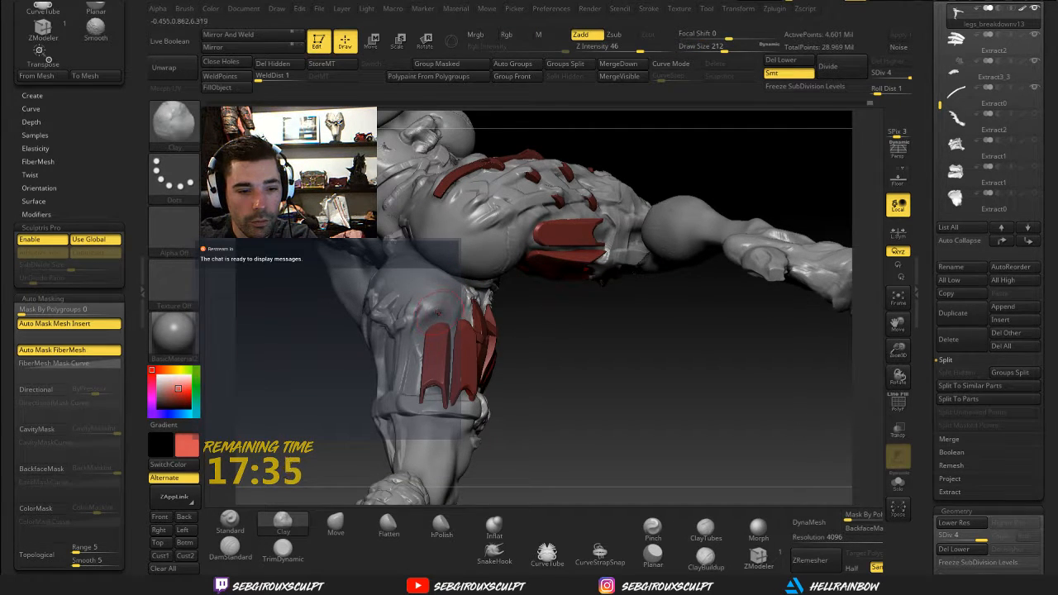
{"action": "mouse_move", "coordinate": [538, 340]}
{"action": "left_mouse_down"}
{"action": "mouse_move", "coordinate": [529, 332]}
{"action": "mouse_move", "coordinate": [522, 345]}
{"action": "mouse_move", "coordinate": [534, 352]}
{"action": "mouse_move", "coordinate": [424, 326]}
{"action": "left_mouse_up"}
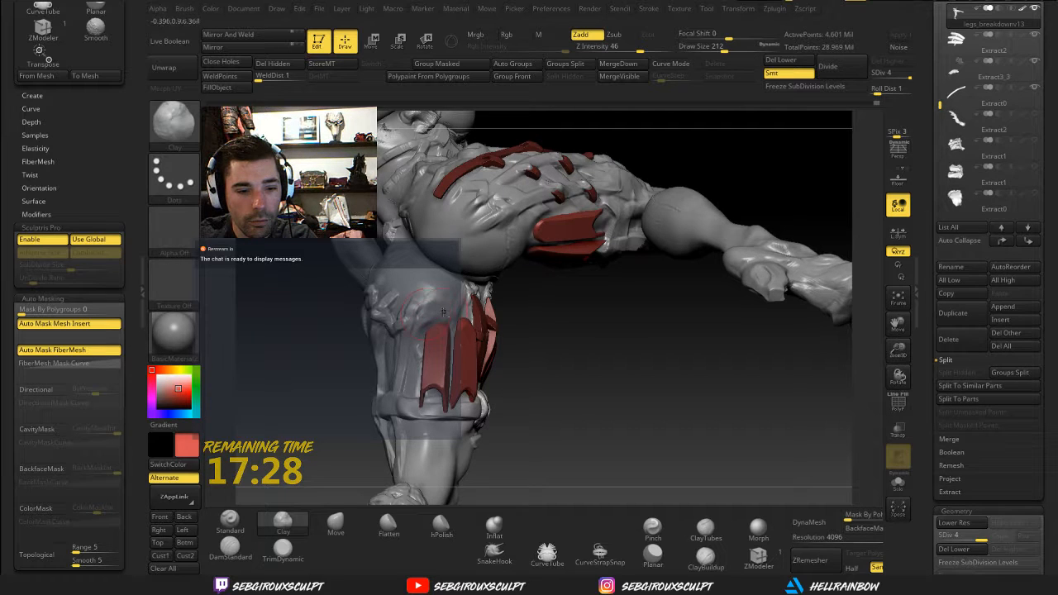
{"action": "key", "text": "shift"}
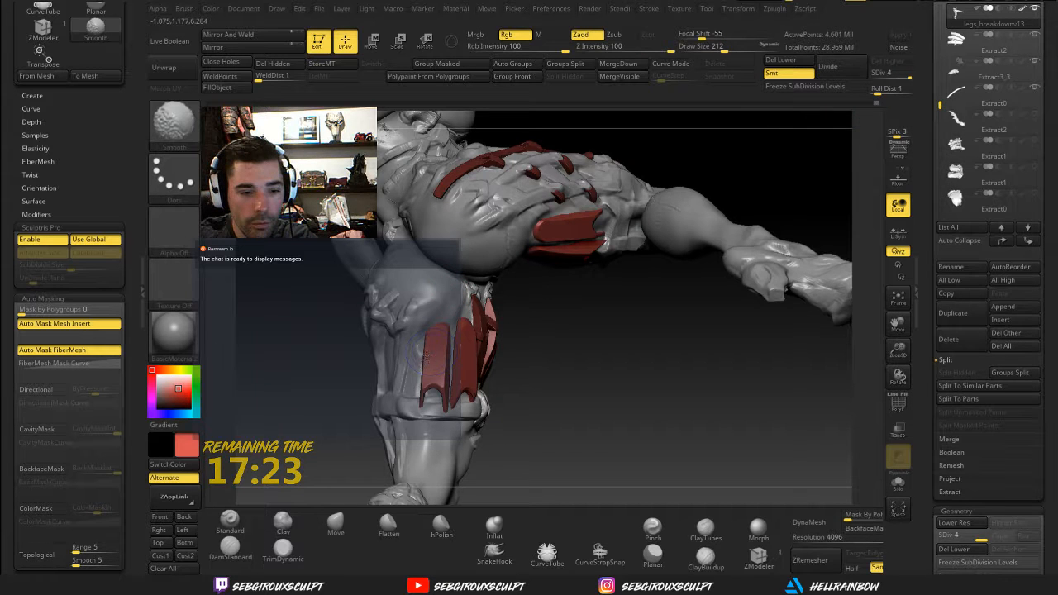
{"action": "mouse_move", "coordinate": [434, 393]}
{"action": "left_mouse_down"}
{"action": "mouse_move", "coordinate": [549, 415]}
{"action": "mouse_move", "coordinate": [506, 333]}
{"action": "mouse_move", "coordinate": [548, 434]}
{"action": "mouse_move", "coordinate": [503, 368]}
{"action": "mouse_move", "coordinate": [409, 403]}
{"action": "left_mouse_up"}
Build up and smooth the band below the two outer plates with the ClayTubes brush at draw size 154
{"action": "key", "text": "space"}
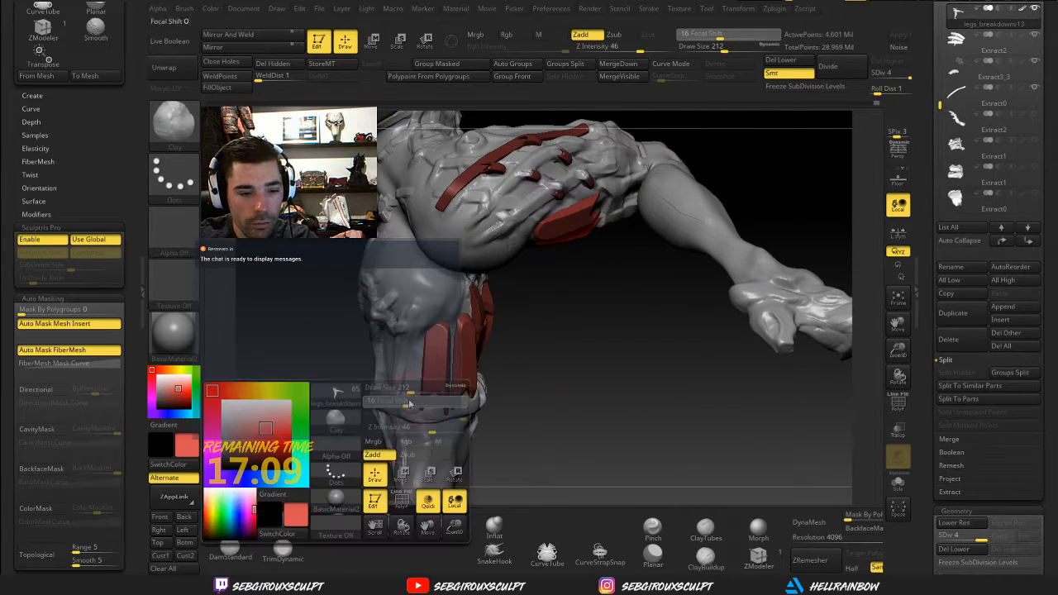
{"action": "key", "text": "b"}
{"action": "key", "text": "c"}
{"action": "key", "text": "t"}
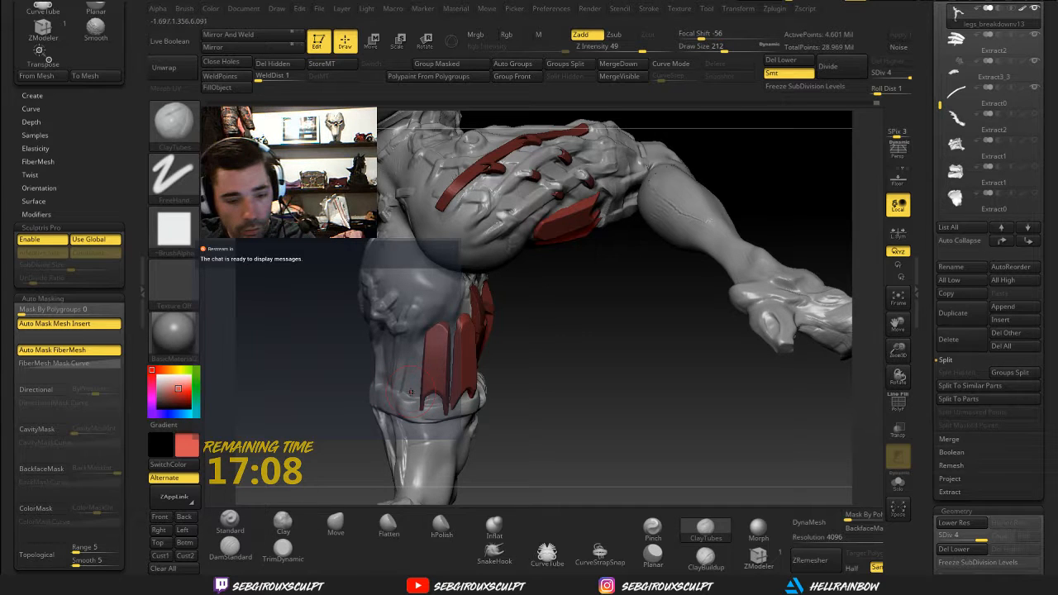
{"action": "key", "text": "space"}
{"action": "left_click_drag", "start_coordinate": [412, 386], "coordinate": [406, 387]}
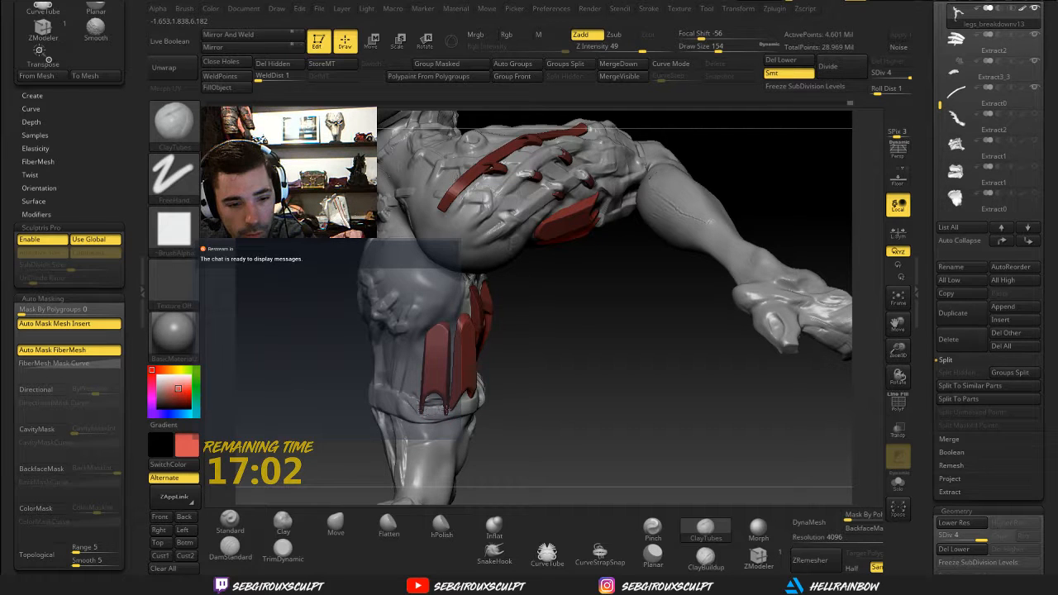
{"action": "left_click_drag", "start_coordinate": [480, 412], "coordinate": [446, 429]}
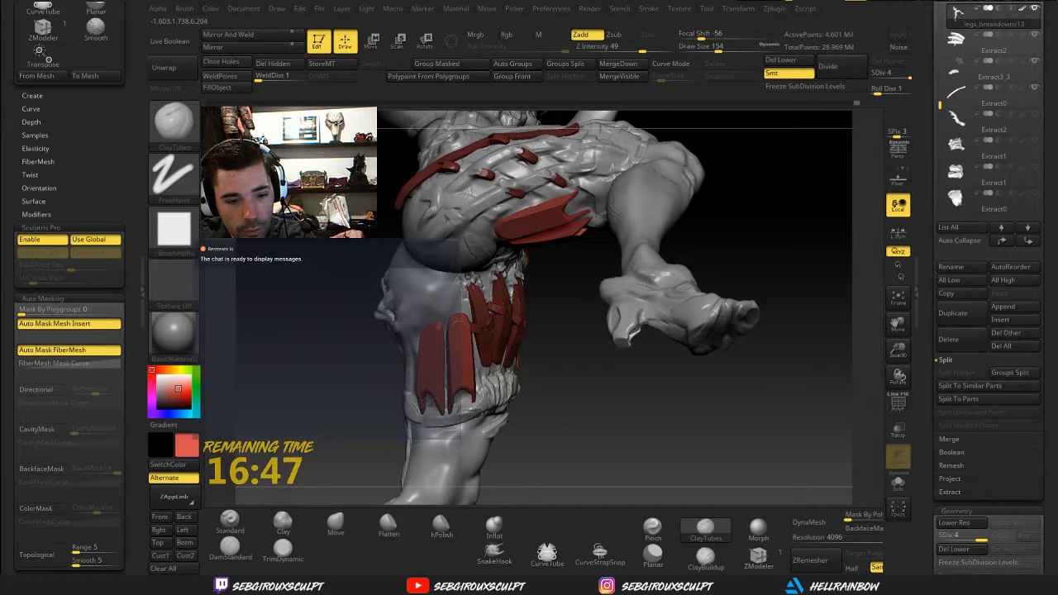
{"action": "key", "text": "shift"}
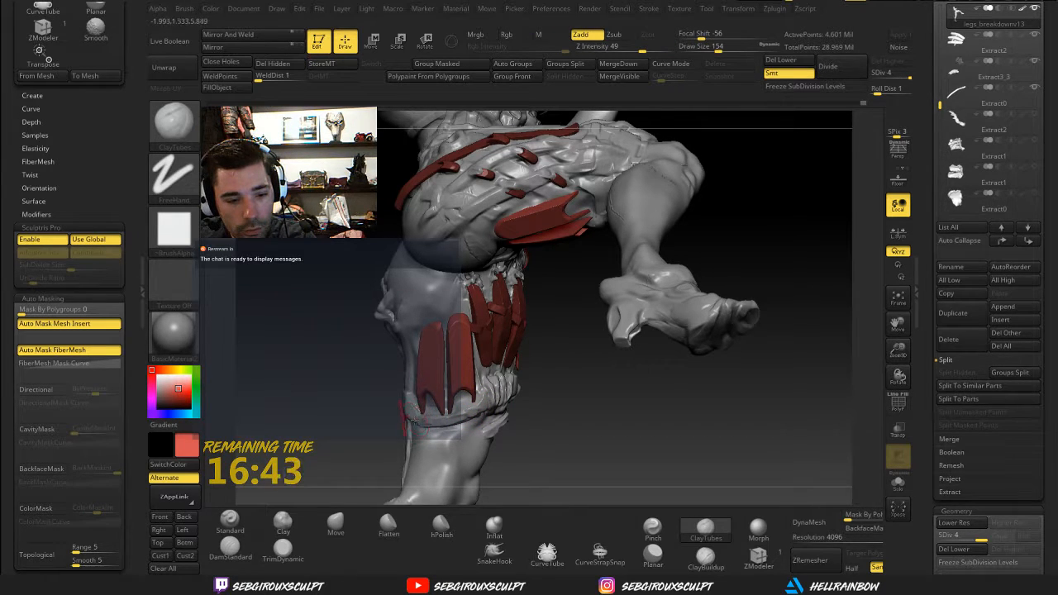
Switch to the Move brush at draw size 408 and check the leg around the plates from below
{"action": "mouse_move", "coordinate": [353, 414]}
{"action": "left_mouse_down"}
{"action": "mouse_move", "coordinate": [297, 375]}
{"action": "mouse_move", "coordinate": [366, 416]}
{"action": "mouse_move", "coordinate": [500, 431]}
{"action": "mouse_move", "coordinate": [571, 321]}
{"action": "left_mouse_up"}
{"action": "mouse_move", "coordinate": [541, 376]}
{"action": "left_mouse_down"}
{"action": "mouse_move", "coordinate": [606, 292]}
{"action": "mouse_move", "coordinate": [604, 303]}
{"action": "mouse_move", "coordinate": [545, 265]}
{"action": "mouse_move", "coordinate": [583, 321]}
{"action": "mouse_move", "coordinate": [566, 291]}
{"action": "mouse_move", "coordinate": [580, 296]}
{"action": "mouse_move", "coordinate": [448, 392]}
{"action": "mouse_move", "coordinate": [481, 373]}
{"action": "mouse_move", "coordinate": [512, 381]}
{"action": "mouse_move", "coordinate": [474, 286]}
{"action": "mouse_move", "coordinate": [500, 281]}
{"action": "left_mouse_up"}
{"action": "key", "text": "space"}
{"action": "key", "text": "b"}
{"action": "key", "text": "m"}
{"action": "key", "text": "v"}
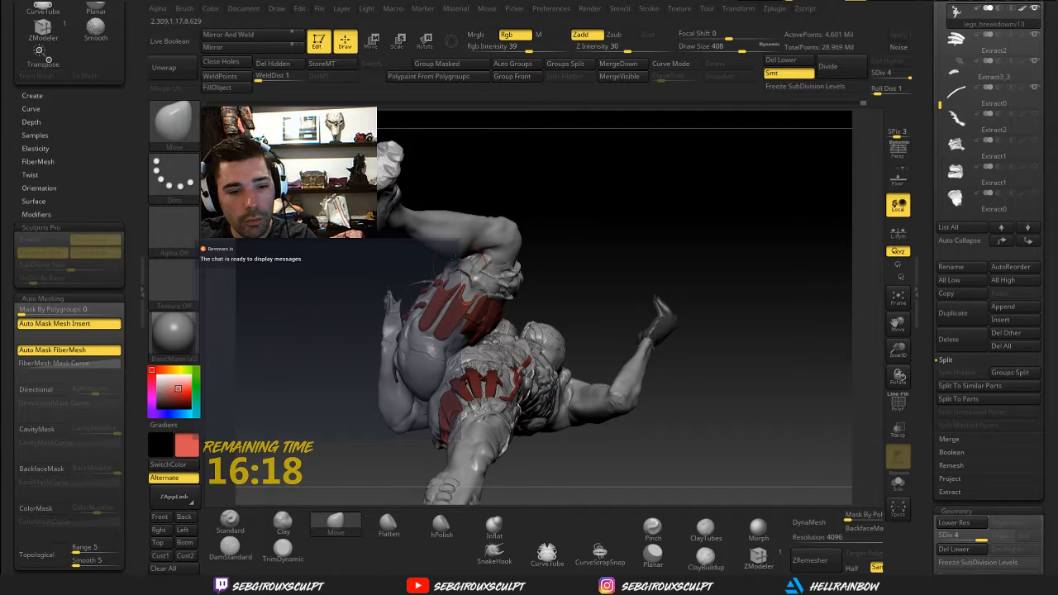
{"action": "mouse_move", "coordinate": [509, 266]}
{"action": "right_mouse_down"}
{"action": "mouse_move", "coordinate": [494, 290]}
{"action": "mouse_move", "coordinate": [529, 269]}
{"action": "mouse_move", "coordinate": [512, 294]}
{"action": "right_mouse_up"}
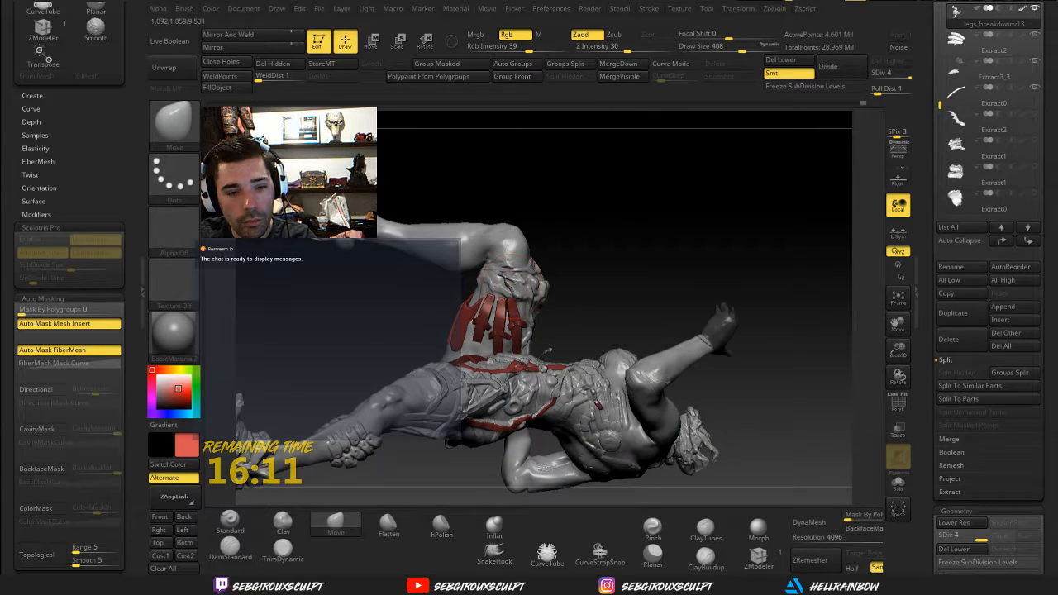
{"action": "right_click_drag", "start_coordinate": [590, 258], "coordinate": [532, 299]}
Select Box6_1 and adjust its thigh plate with a transpose move line drawn along its length
{"action": "left_click", "coordinate": [471, 317], "text": "alt"}
{"action": "key", "text": "ctrl+shift+d"}
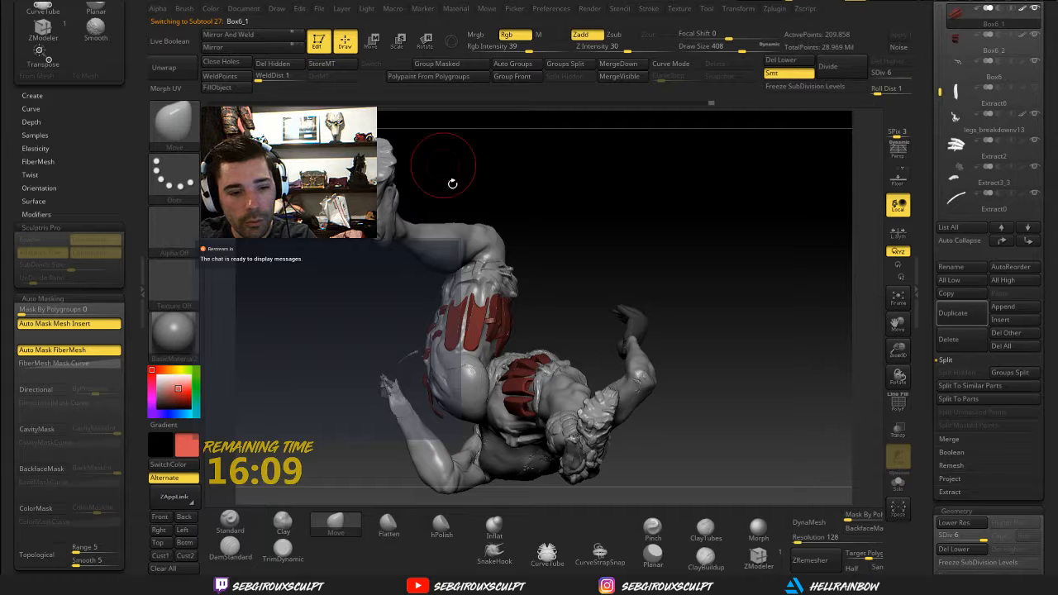
{"action": "left_click", "coordinate": [375, 39]}
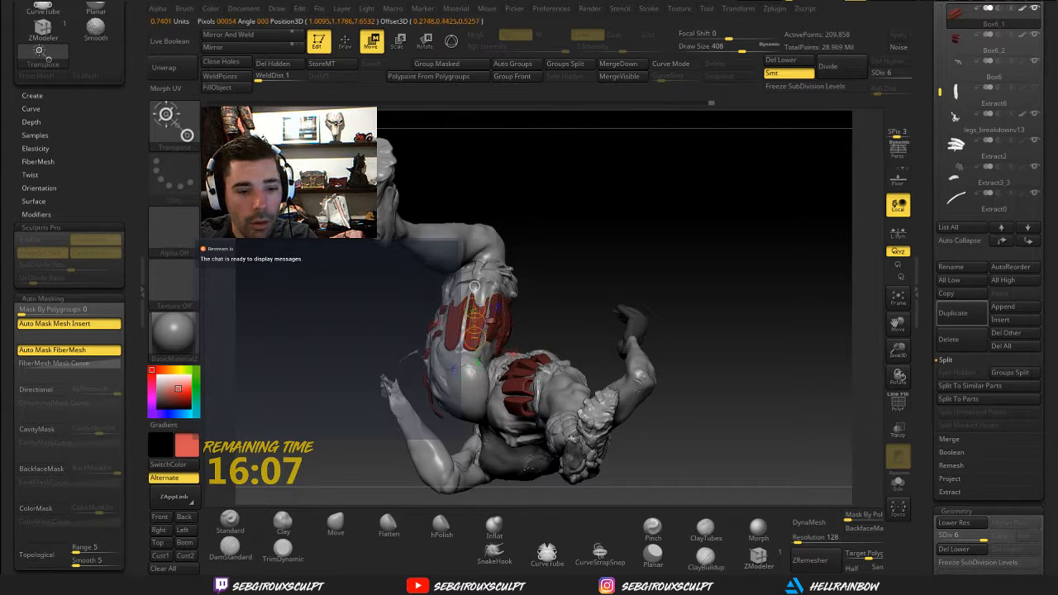
{"action": "left_click_drag", "start_coordinate": [478, 287], "coordinate": [475, 323]}
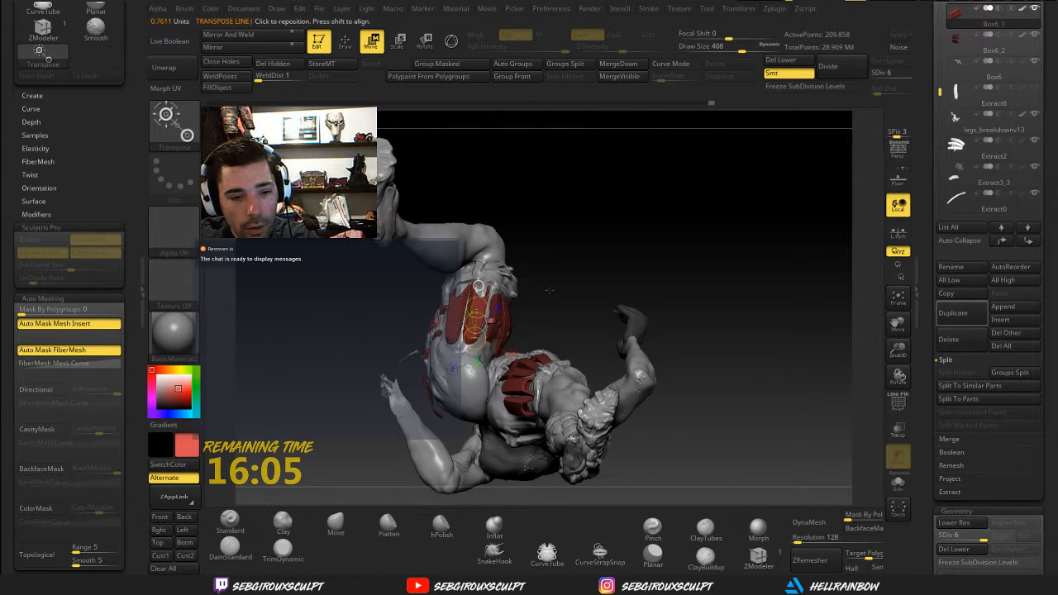
{"action": "right_click_drag", "start_coordinate": [578, 262], "coordinate": [485, 337]}
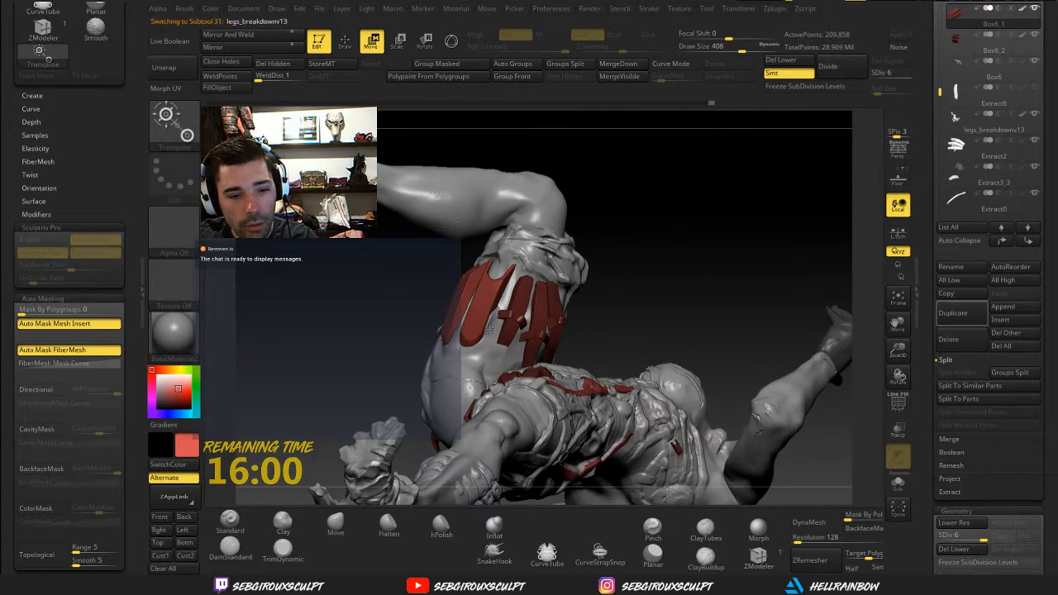
Select legs_breakdownv13 and fill the leg surface between the plates with the Clay brush at draw size 257
{"action": "left_click", "coordinate": [490, 318], "text": "alt"}
{"action": "key", "text": "b"}
{"action": "key", "text": "c"}
{"action": "key", "text": "l"}
{"action": "key", "text": "space"}
{"action": "left_click_drag", "start_coordinate": [494, 317], "coordinate": [481, 317]}
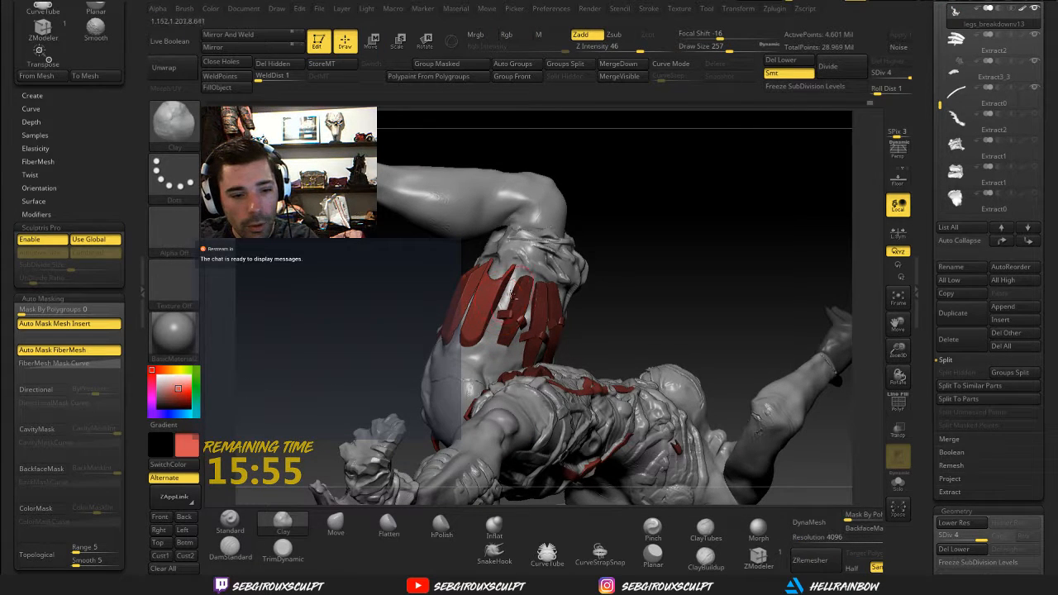
{"action": "mouse_move", "coordinate": [507, 302]}
{"action": "right_mouse_down"}
{"action": "mouse_move", "coordinate": [579, 285]}
{"action": "mouse_move", "coordinate": [632, 296]}
{"action": "mouse_move", "coordinate": [683, 380]}
{"action": "mouse_move", "coordinate": [615, 286]}
{"action": "mouse_move", "coordinate": [634, 320]}
{"action": "mouse_move", "coordinate": [646, 281]}
{"action": "mouse_move", "coordinate": [508, 310]}
{"action": "mouse_move", "coordinate": [485, 345]}
{"action": "mouse_move", "coordinate": [475, 318]}
{"action": "mouse_move", "coordinate": [491, 273]}
{"action": "mouse_move", "coordinate": [539, 238]}
{"action": "right_mouse_up"}
Adjust the thigh shape around the plates with the Move brush at draw size 508
{"action": "key", "text": "b"}
{"action": "key", "text": "m"}
{"action": "key", "text": "v"}
{"action": "right_click_drag", "start_coordinate": [456, 314], "coordinate": [442, 238]}
{"action": "key", "text": "space"}
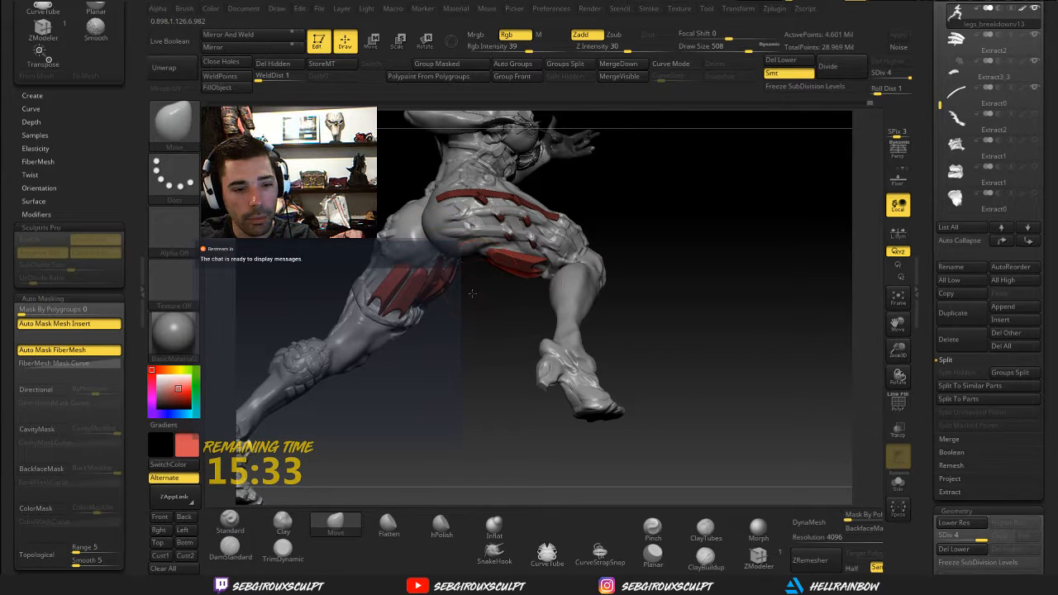
{"action": "mouse_move", "coordinate": [472, 293]}
{"action": "right_mouse_down"}
{"action": "mouse_move", "coordinate": [494, 314]}
{"action": "mouse_move", "coordinate": [418, 348]}
{"action": "right_mouse_up"}
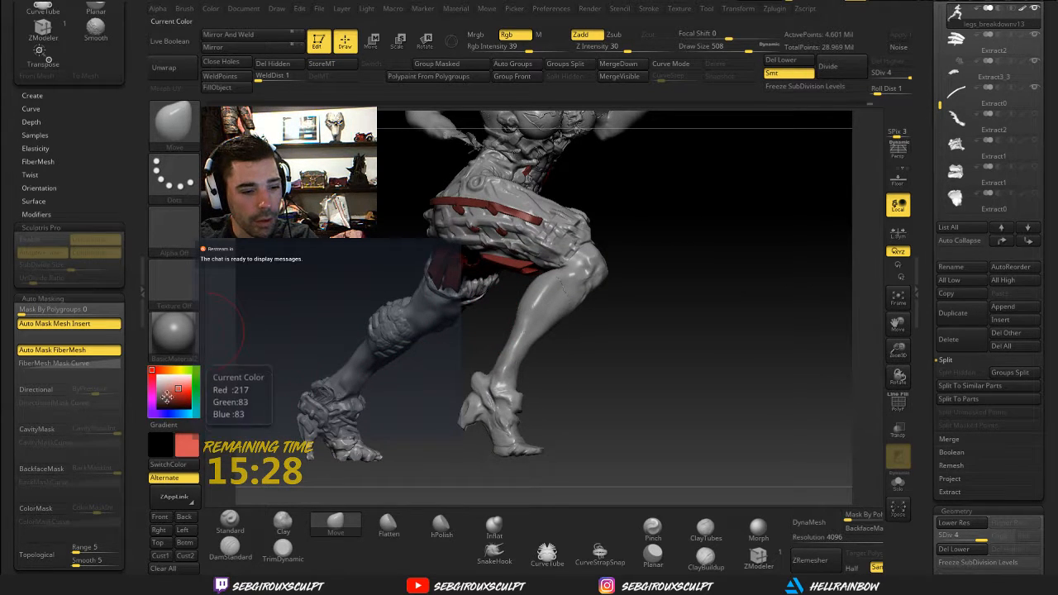
Pick the second light and change the display material to BasicMaterial
{"action": "mouse_move", "coordinate": [231, 297]}
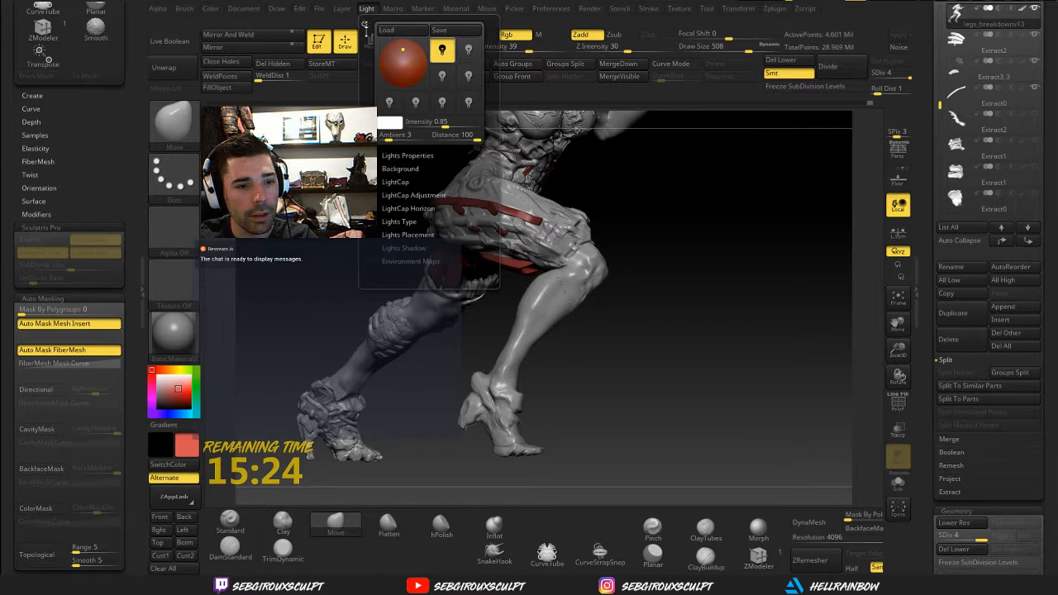
{"action": "left_click", "coordinate": [468, 53]}
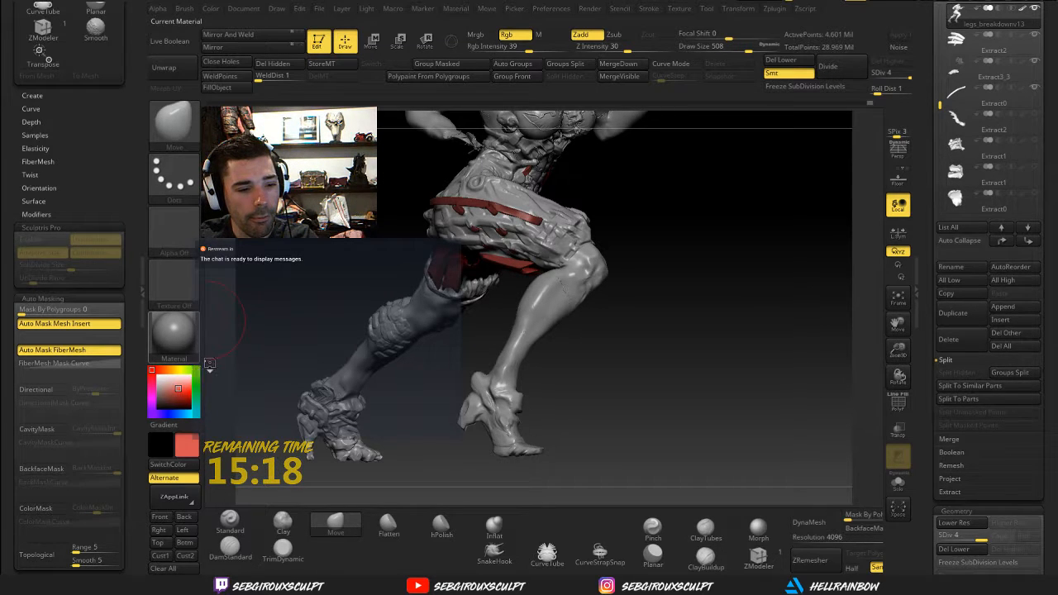
{"action": "left_click", "coordinate": [177, 338]}
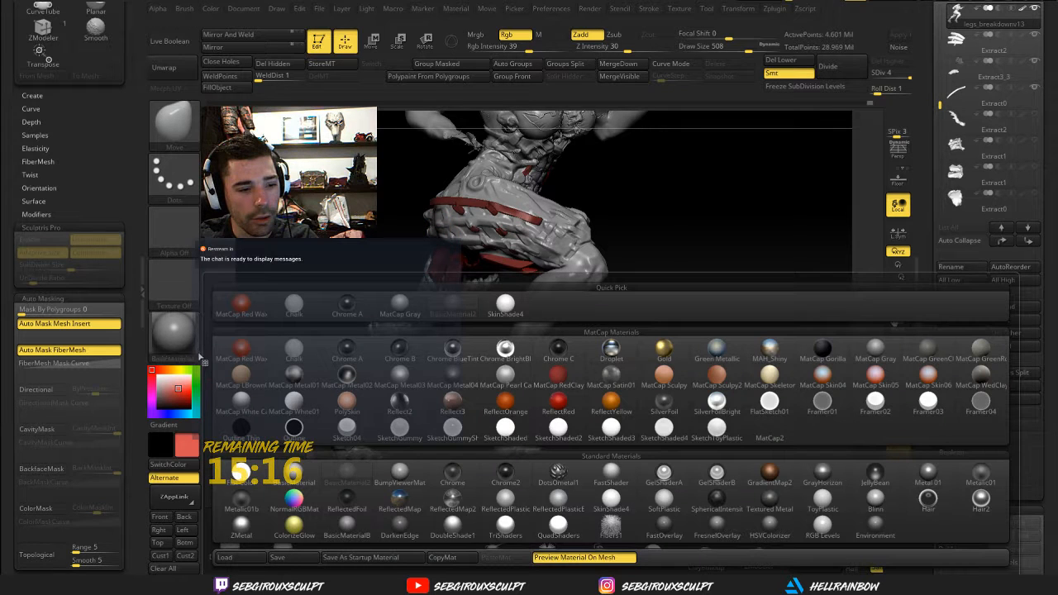
{"action": "left_click", "coordinate": [291, 473]}
{"action": "left_click_drag", "start_coordinate": [329, 304], "coordinate": [323, 269]}
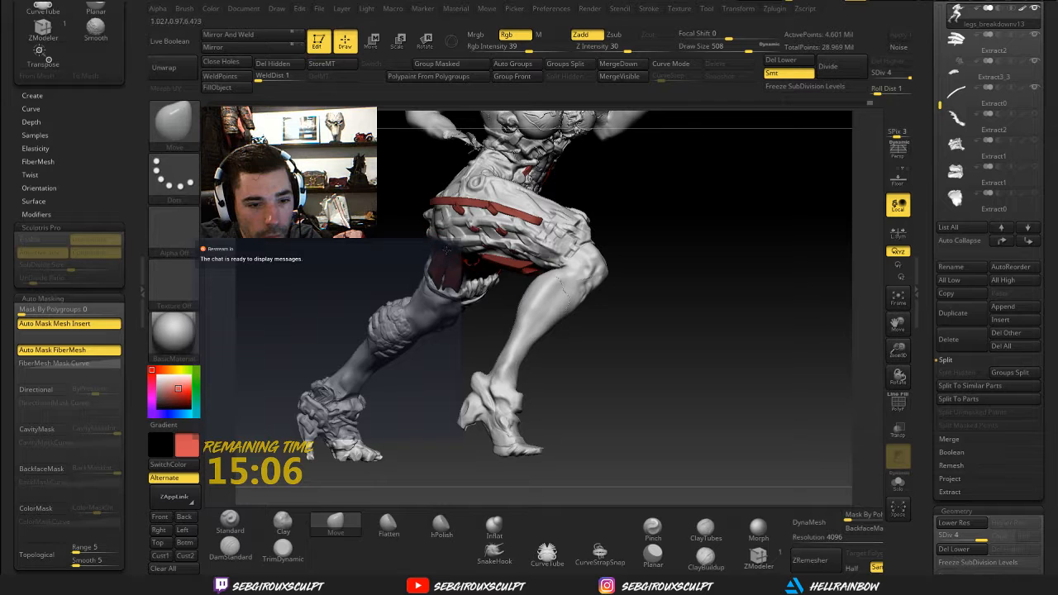
Nudge the buttock and upper thigh with the Move brush and switch to the Clay brush at draw size 379
{"action": "left_click_drag", "start_coordinate": [378, 240], "coordinate": [442, 248]}
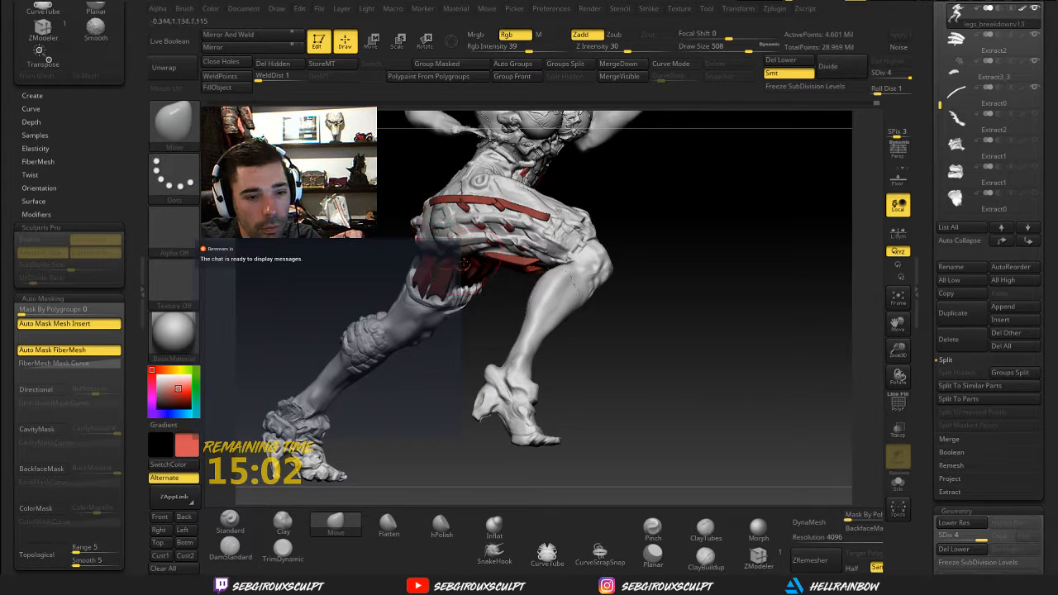
{"action": "left_click_drag", "start_coordinate": [477, 259], "coordinate": [448, 269]}
{"action": "key", "text": "b"}
{"action": "key", "text": "c"}
{"action": "key", "text": "l"}
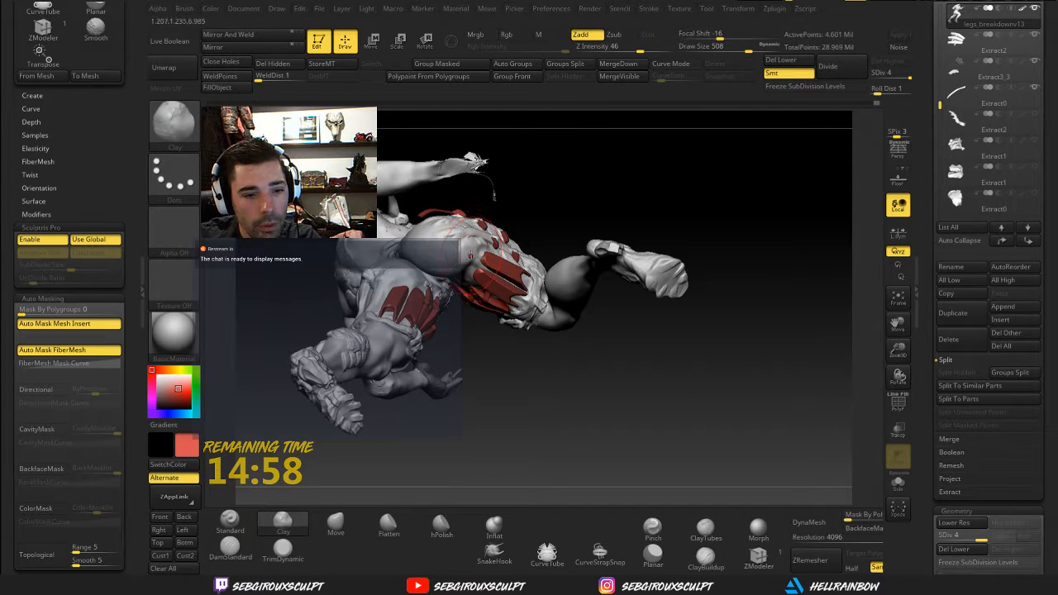
{"action": "key", "text": "shift"}
{"action": "mouse_move", "coordinate": [506, 205]}
{"action": "left_mouse_down"}
{"action": "mouse_move", "coordinate": [653, 206]}
{"action": "mouse_move", "coordinate": [675, 232]}
{"action": "mouse_move", "coordinate": [697, 224]}
{"action": "mouse_move", "coordinate": [482, 315]}
{"action": "mouse_move", "coordinate": [556, 374]}
{"action": "mouse_move", "coordinate": [473, 310]}
{"action": "mouse_move", "coordinate": [553, 250]}
{"action": "mouse_move", "coordinate": [701, 214]}
{"action": "mouse_move", "coordinate": [708, 243]}
{"action": "mouse_move", "coordinate": [668, 288]}
{"action": "left_mouse_up"}
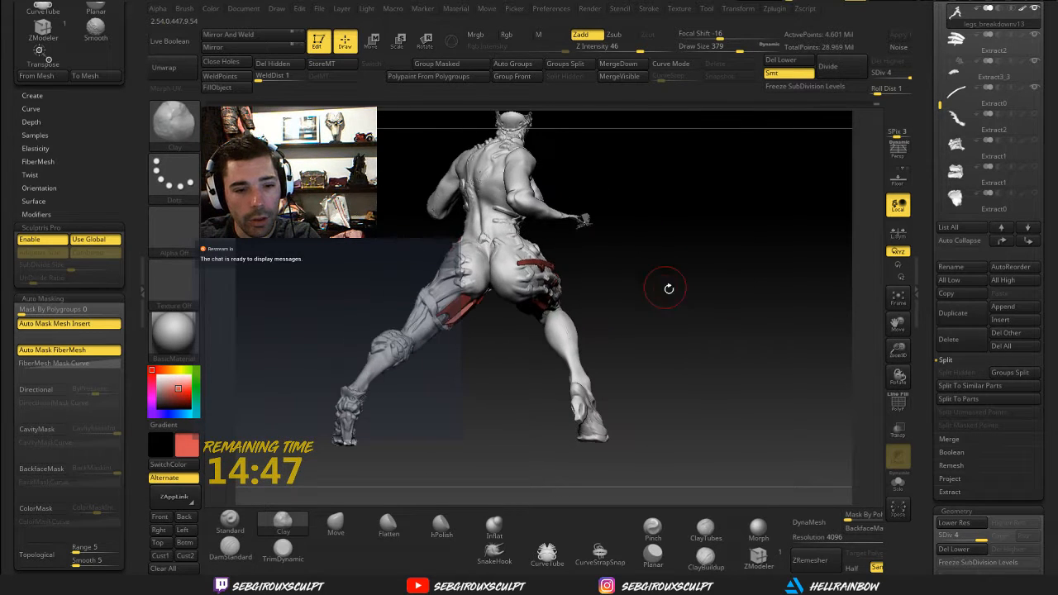
Isolate the hips and thighs of legs_breakdownv13, frame them and inspect the surface around the plates
{"action": "key", "text": "ctrl+shift"}
{"action": "left_click_drag", "start_coordinate": [334, 373], "coordinate": [622, 237], "text": "ctrl+shift"}
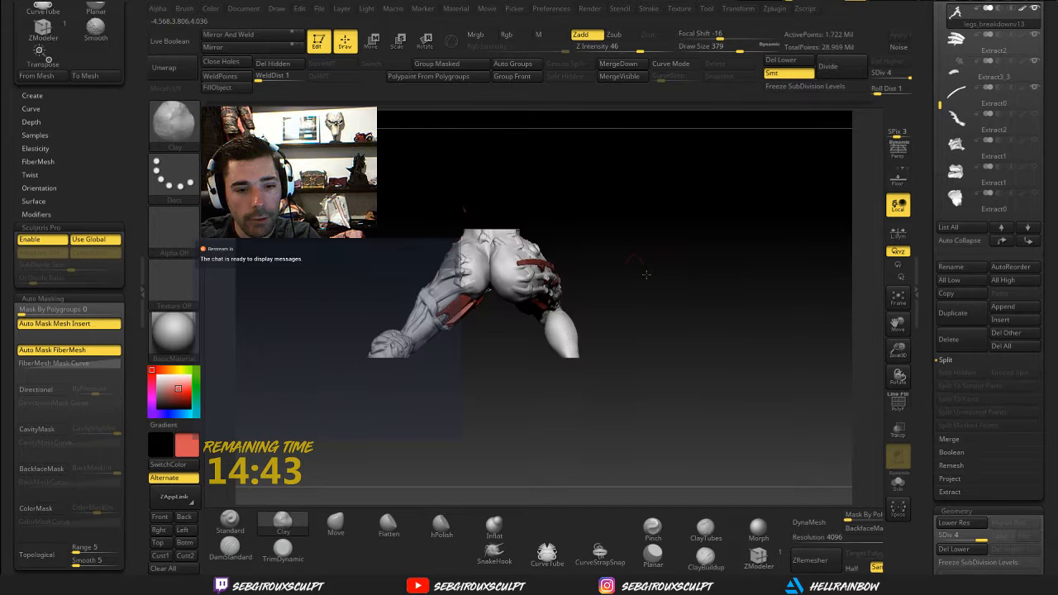
{"action": "left_click_drag", "start_coordinate": [643, 275], "coordinate": [652, 252]}
{"action": "key", "text": "f"}
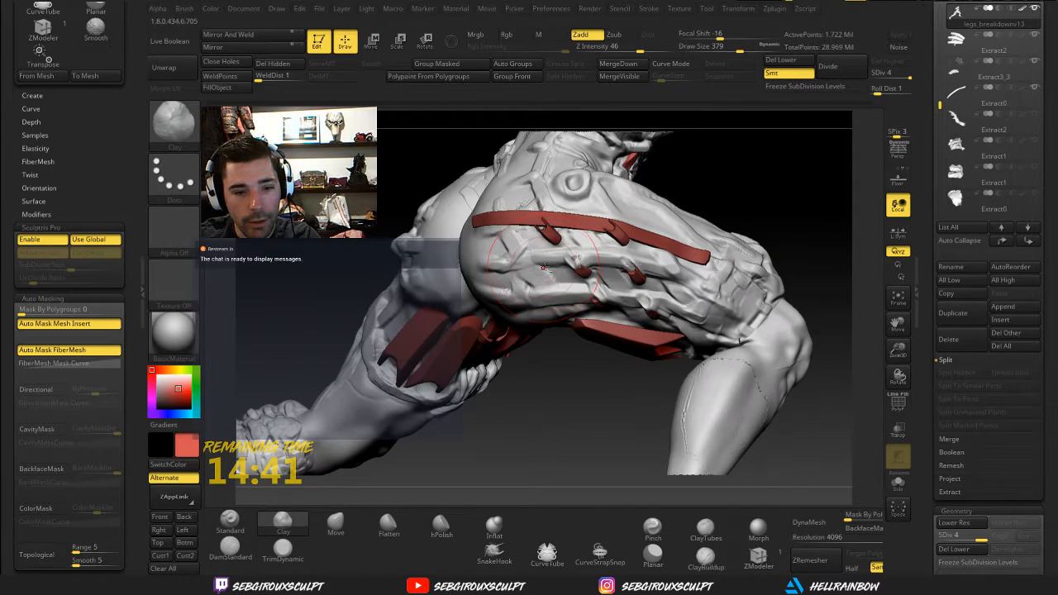
{"action": "mouse_move", "coordinate": [542, 366]}
{"action": "left_mouse_down"}
{"action": "mouse_move", "coordinate": [659, 255]}
{"action": "mouse_move", "coordinate": [674, 257]}
{"action": "left_mouse_up"}
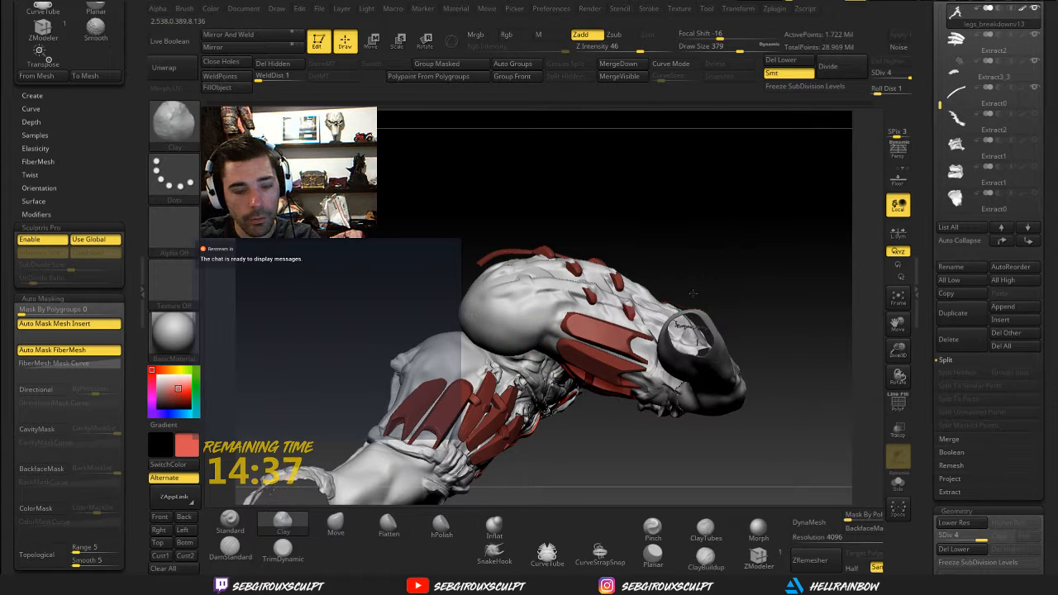
{"action": "mouse_move", "coordinate": [691, 291]}
{"action": "left_mouse_down"}
{"action": "mouse_move", "coordinate": [672, 135]}
{"action": "mouse_move", "coordinate": [685, 229]}
{"action": "mouse_move", "coordinate": [667, 276]}
{"action": "left_mouse_up"}
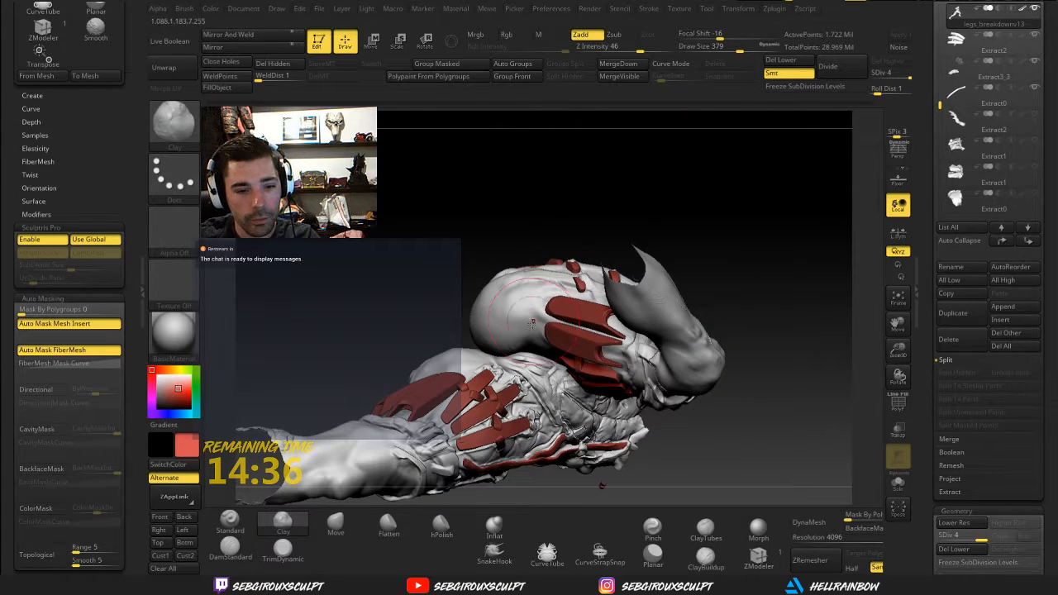
{"action": "mouse_move", "coordinate": [654, 196]}
{"action": "left_mouse_down"}
{"action": "mouse_move", "coordinate": [740, 243]}
{"action": "mouse_move", "coordinate": [790, 245]}
{"action": "mouse_move", "coordinate": [639, 267]}
{"action": "mouse_move", "coordinate": [702, 290]}
{"action": "mouse_move", "coordinate": [765, 284]}
{"action": "mouse_move", "coordinate": [527, 371]}
{"action": "mouse_move", "coordinate": [447, 375]}
{"action": "mouse_move", "coordinate": [388, 328]}
{"action": "left_mouse_up"}
Set the draw size to 197 and smooth the back of the thigh above the red plates
{"action": "key", "text": "space"}
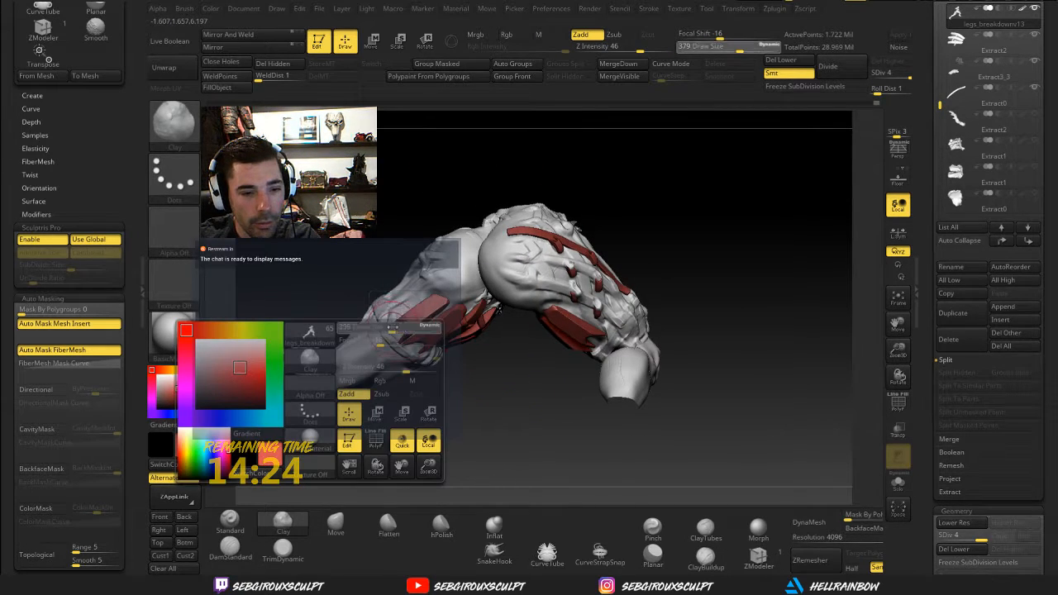
{"action": "key", "text": "shift"}
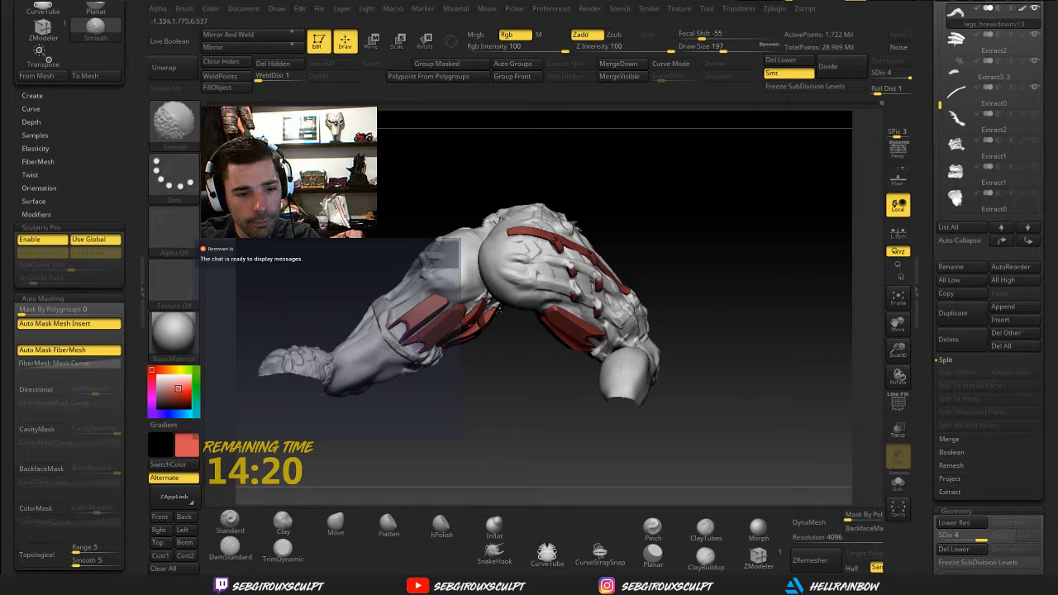
{"action": "left_click_drag", "start_coordinate": [430, 357], "coordinate": [468, 297]}
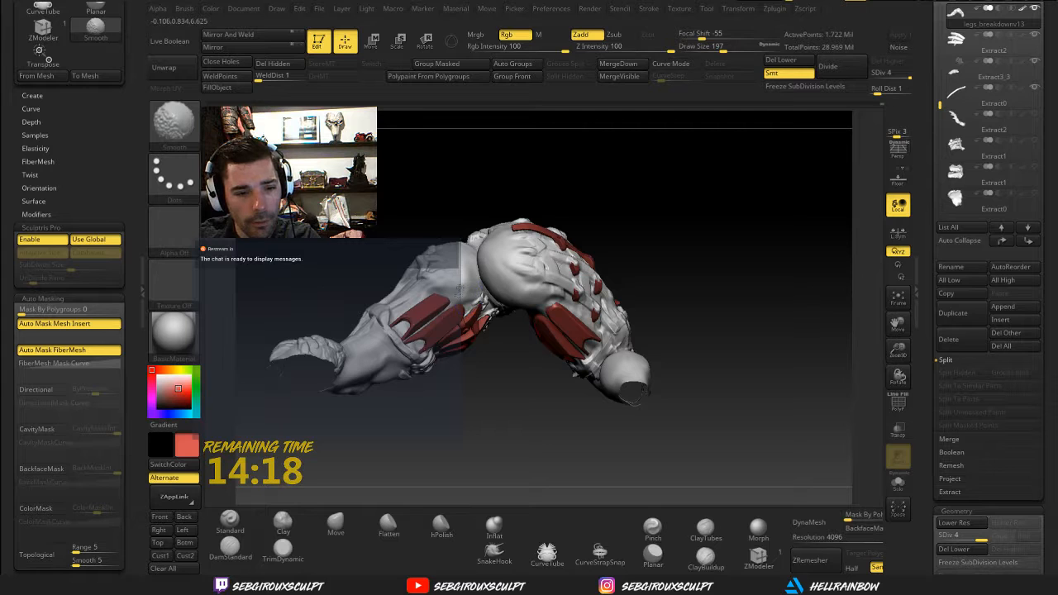
{"action": "right_click_drag", "start_coordinate": [486, 297], "coordinate": [496, 329], "text": "alt"}
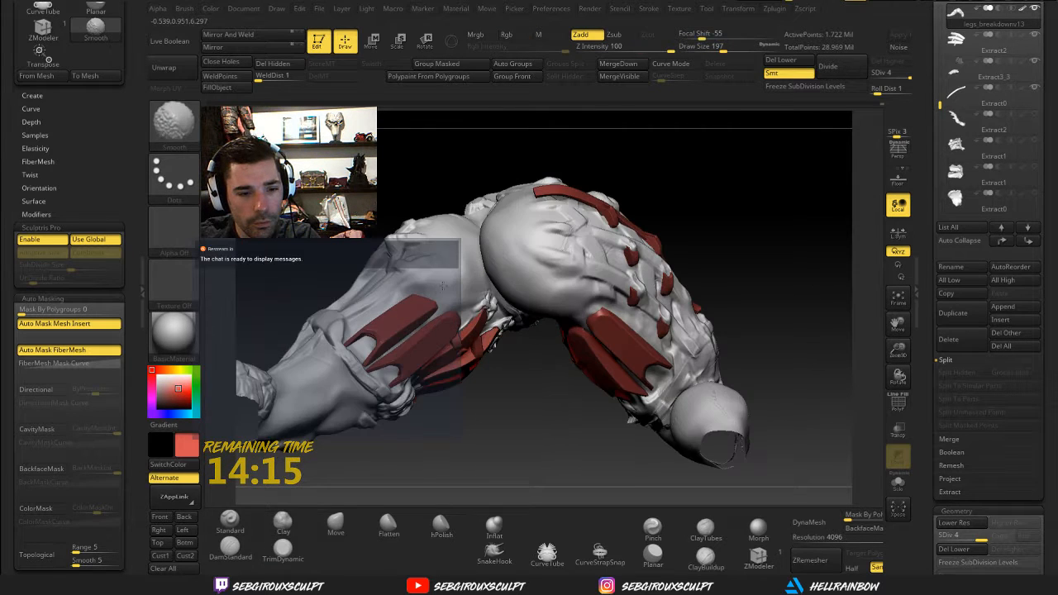
{"action": "key", "text": "shift"}
{"action": "mouse_move", "coordinate": [433, 273]}
{"action": "left_mouse_down"}
{"action": "mouse_move", "coordinate": [660, 198]}
{"action": "mouse_move", "coordinate": [671, 170]}
{"action": "left_mouse_up"}
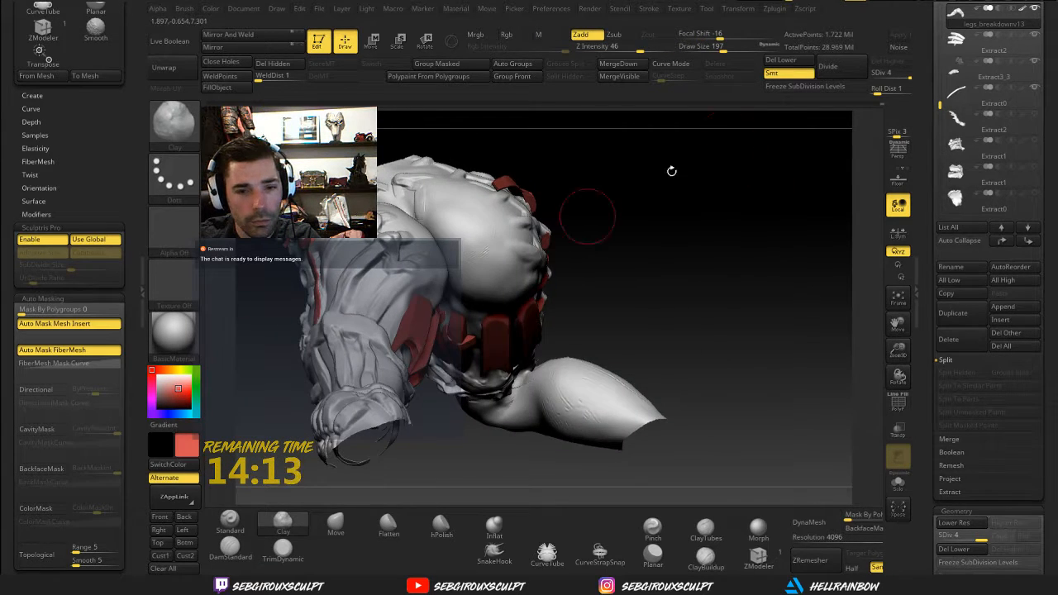
Rework and smooth the upper thigh at subdivision level 3 using the Clay brush with Z Intensity 62
{"action": "right_click", "coordinate": [430, 290]}
{"action": "left_click_drag", "start_coordinate": [439, 328], "coordinate": [451, 328]}
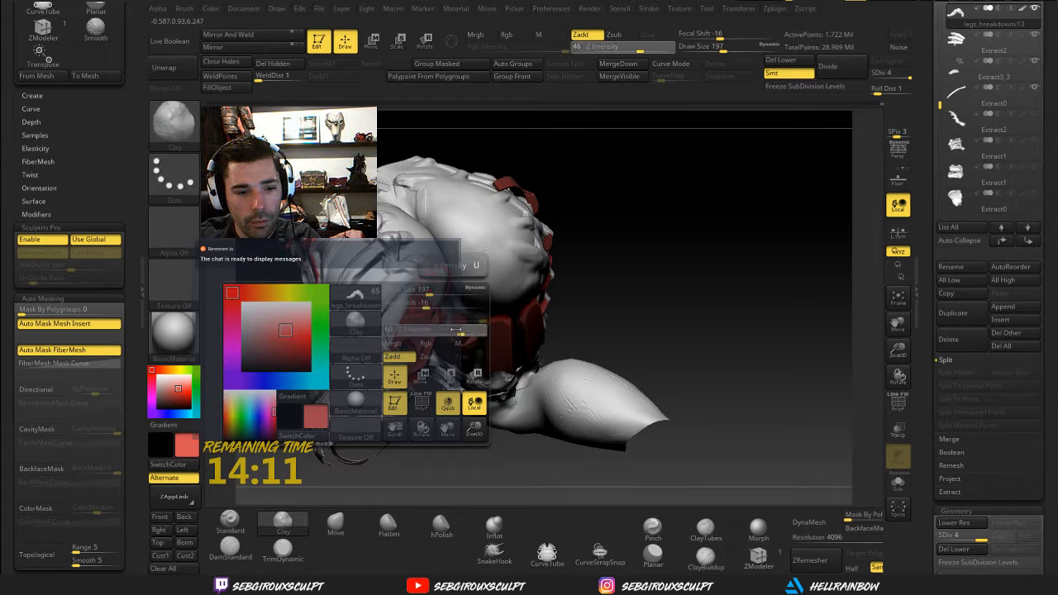
{"action": "left_click_drag", "start_coordinate": [619, 278], "coordinate": [425, 283]}
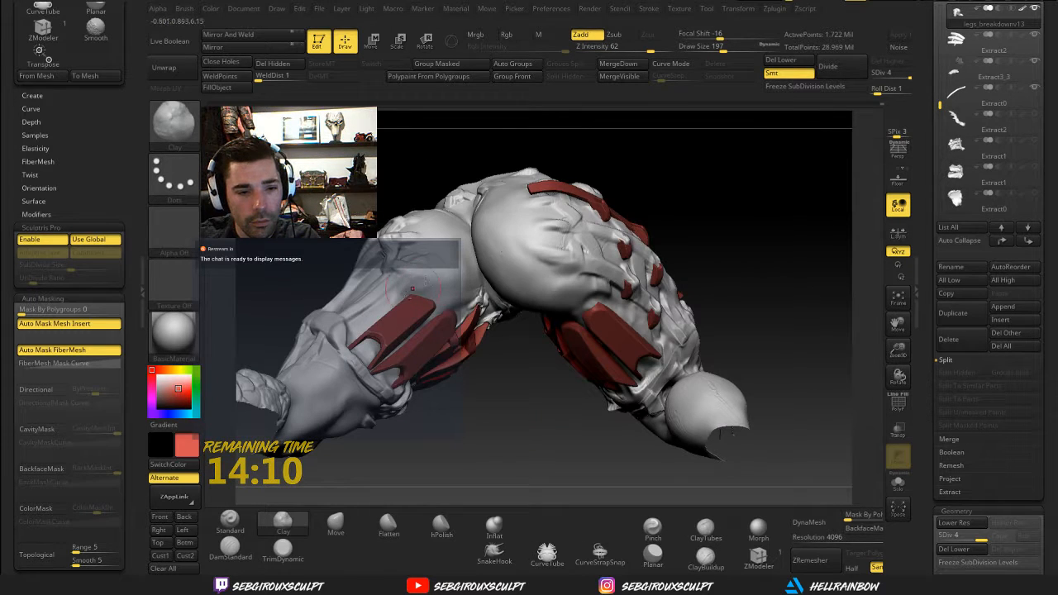
{"action": "key", "text": "shift+d"}
{"action": "key", "text": "shift+d"}
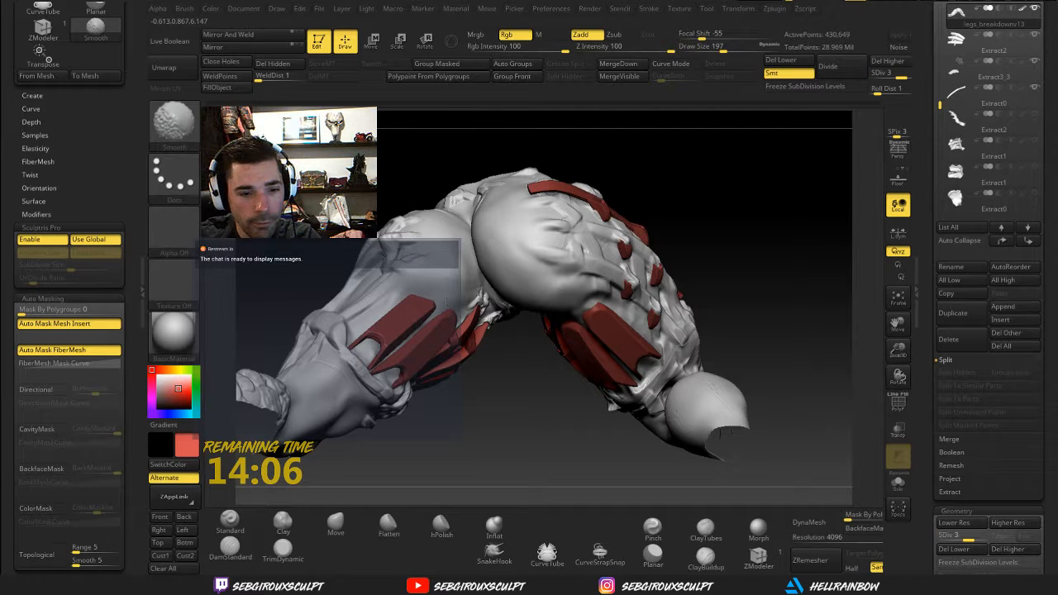
{"action": "left_click_drag", "start_coordinate": [483, 367], "coordinate": [455, 307]}
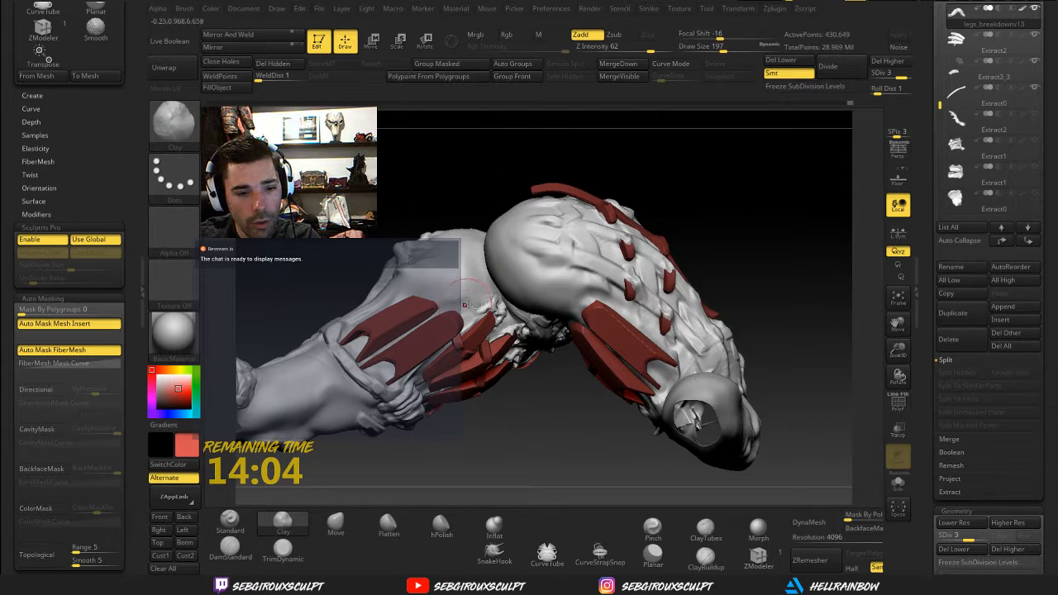
{"action": "key", "text": "shift"}
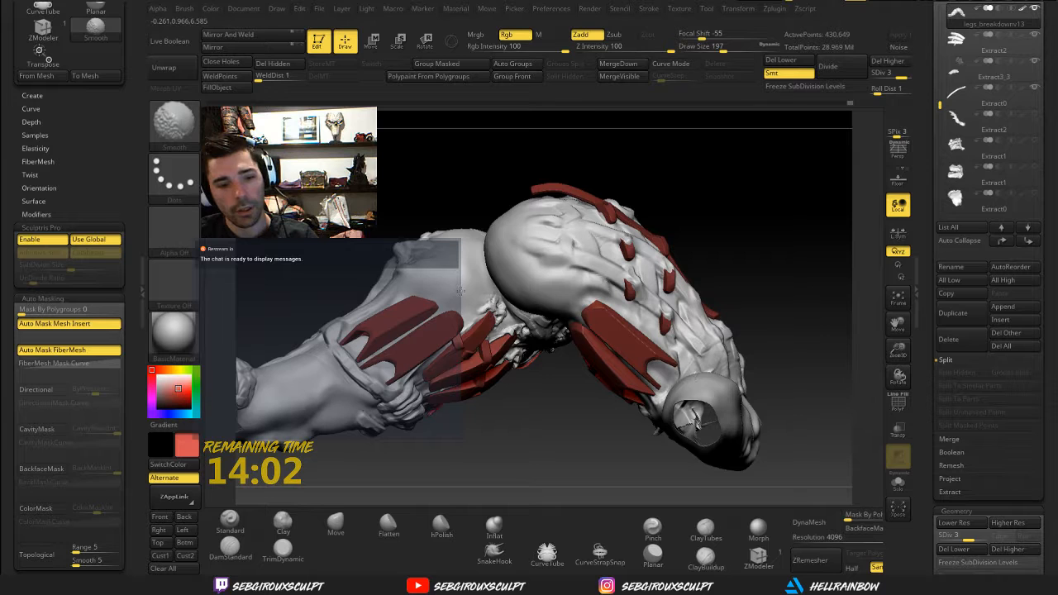
{"action": "mouse_move", "coordinate": [460, 290]}
{"action": "left_mouse_down"}
{"action": "mouse_move", "coordinate": [480, 437]}
{"action": "mouse_move", "coordinate": [472, 388]}
{"action": "left_mouse_up"}
Swell the inner buttocks with the Inflat brush at draw size 293 and smooth the surface
{"action": "key", "text": "b"}
{"action": "key", "text": "m"}
{"action": "key", "text": "v"}
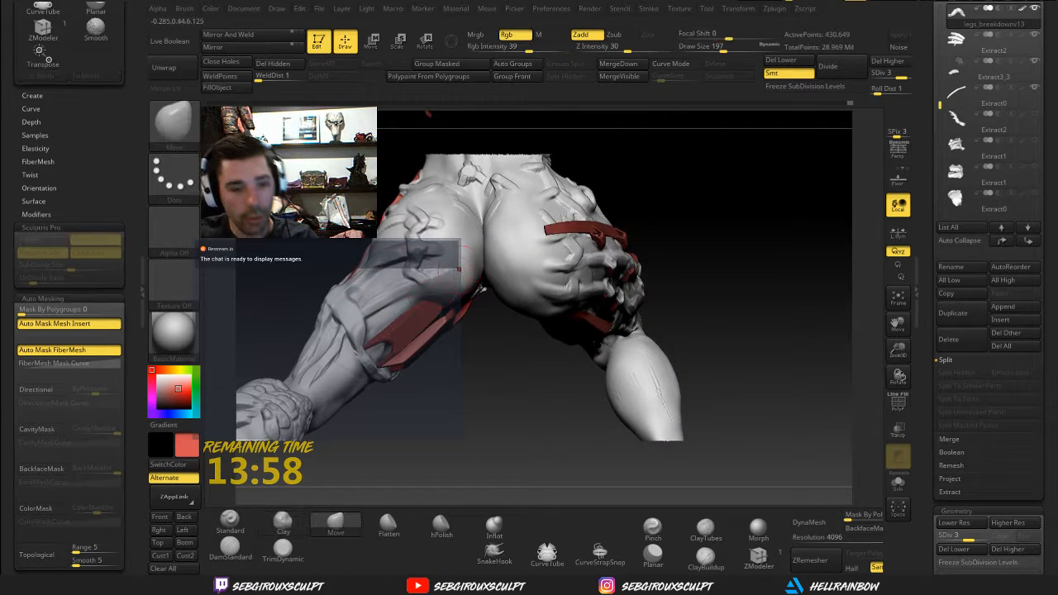
{"action": "key", "text": "b"}
{"action": "key", "text": "i"}
{"action": "key", "text": "n"}
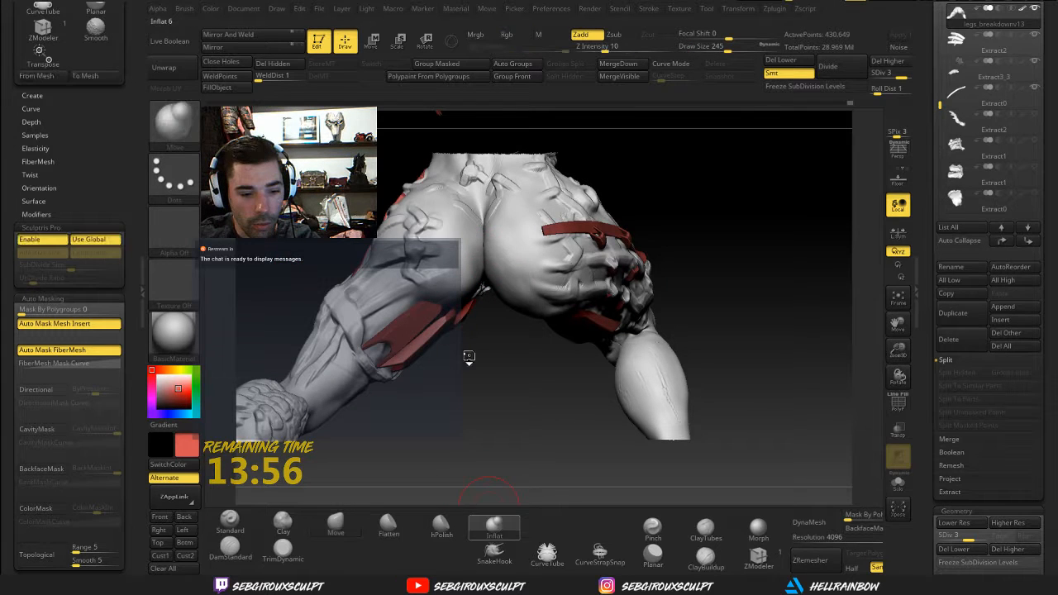
{"action": "key", "text": "bracketright"}
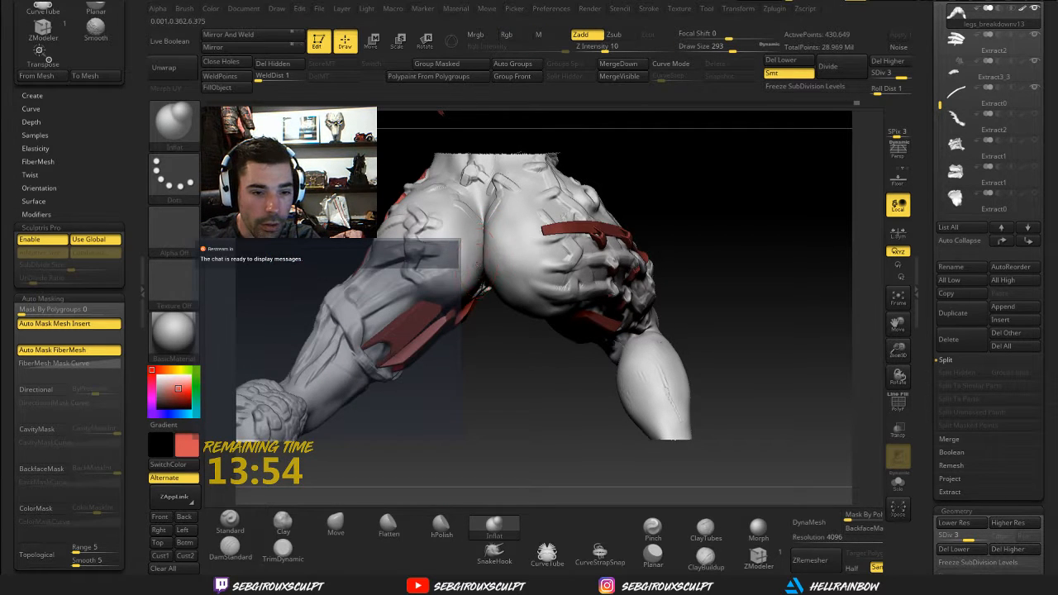
{"action": "key", "text": "shift"}
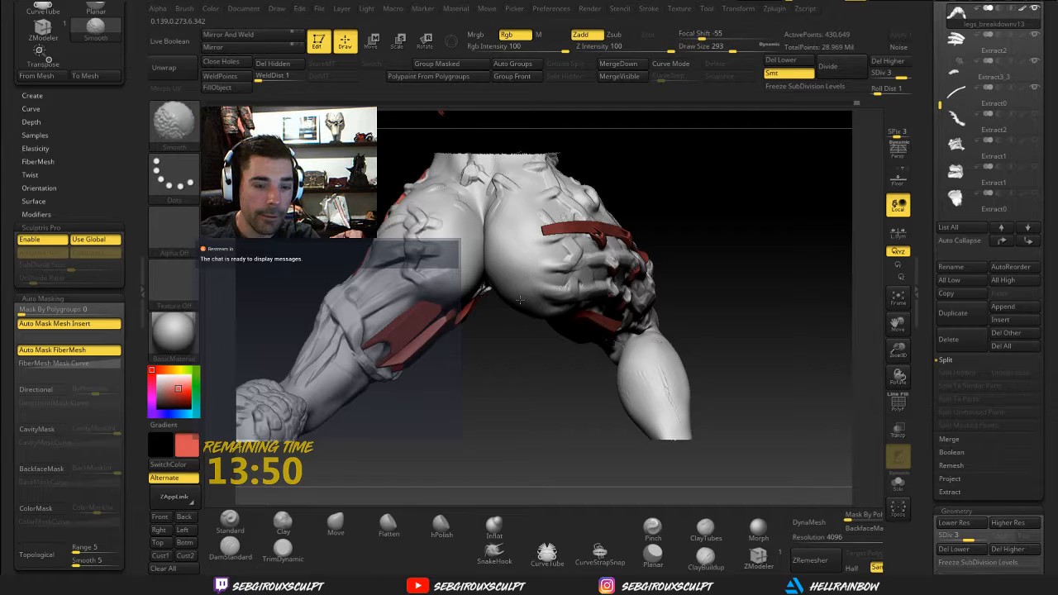
{"action": "mouse_move", "coordinate": [440, 111]}
{"action": "left_mouse_down"}
{"action": "mouse_move", "coordinate": [656, 257]}
{"action": "mouse_move", "coordinate": [623, 222]}
{"action": "mouse_move", "coordinate": [630, 263]}
{"action": "mouse_move", "coordinate": [644, 249]}
{"action": "mouse_move", "coordinate": [699, 240]}
{"action": "mouse_move", "coordinate": [682, 246]}
{"action": "mouse_move", "coordinate": [620, 217]}
{"action": "mouse_move", "coordinate": [590, 305]}
{"action": "mouse_move", "coordinate": [604, 357]}
{"action": "mouse_move", "coordinate": [618, 360]}
{"action": "mouse_move", "coordinate": [545, 299]}
{"action": "mouse_move", "coordinate": [526, 296]}
{"action": "mouse_move", "coordinate": [636, 262]}
{"action": "mouse_move", "coordinate": [628, 246]}
{"action": "mouse_move", "coordinate": [637, 260]}
{"action": "mouse_move", "coordinate": [738, 226]}
{"action": "left_mouse_up"}
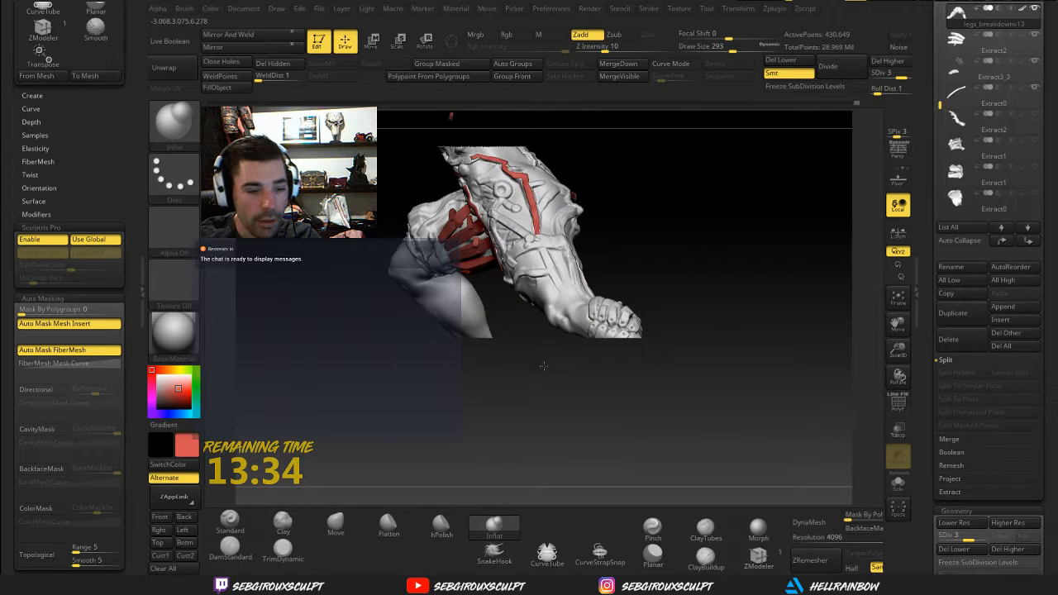
Reshape the inner thigh around the lower red plates with the Move brush at draw size 268
{"action": "mouse_move", "coordinate": [542, 365]}
{"action": "left_mouse_down"}
{"action": "mouse_move", "coordinate": [554, 363]}
{"action": "mouse_move", "coordinate": [537, 373]}
{"action": "mouse_move", "coordinate": [517, 363]}
{"action": "mouse_move", "coordinate": [494, 331]}
{"action": "mouse_move", "coordinate": [480, 268]}
{"action": "mouse_move", "coordinate": [472, 298]}
{"action": "mouse_move", "coordinate": [456, 275]}
{"action": "left_mouse_up"}
{"action": "key", "text": "b"}
{"action": "key", "text": "m"}
{"action": "key", "text": "v"}
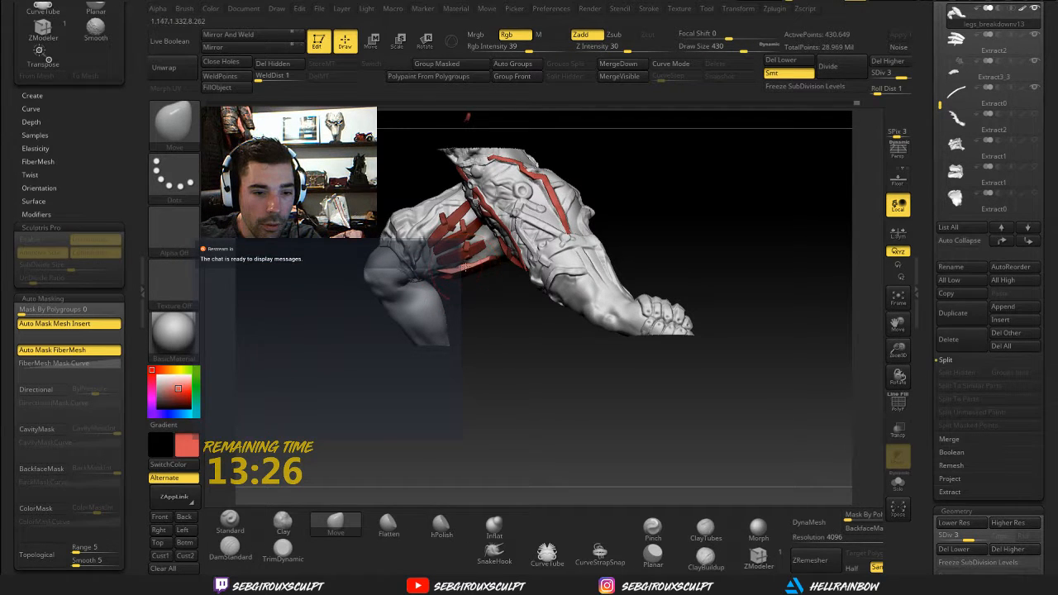
{"action": "key", "text": "shift"}
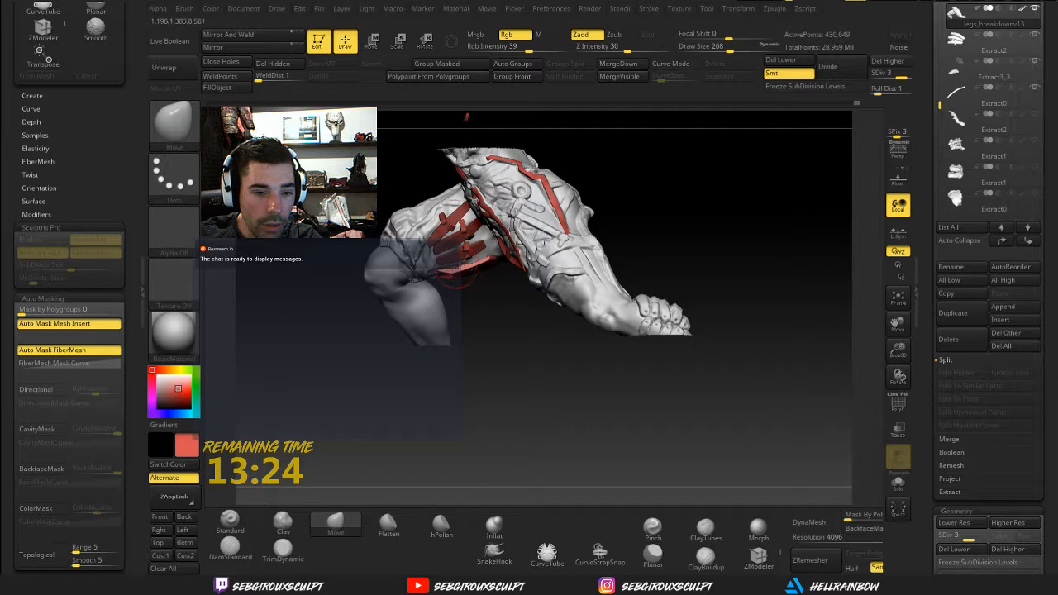
{"action": "left_click_drag", "start_coordinate": [465, 265], "coordinate": [486, 266], "text": "shift"}
Build up the inner thigh with the Clay brush and adjust its shape with the Move brush at draw size 351
{"action": "key", "text": "b"}
{"action": "key", "text": "c"}
{"action": "key", "text": "l"}
{"action": "mouse_move", "coordinate": [489, 319]}
{"action": "left_mouse_down"}
{"action": "mouse_move", "coordinate": [466, 285]}
{"action": "mouse_move", "coordinate": [426, 293]}
{"action": "mouse_move", "coordinate": [395, 318]}
{"action": "mouse_move", "coordinate": [400, 339]}
{"action": "left_mouse_up"}
{"action": "key", "text": "b"}
{"action": "key", "text": "m"}
{"action": "key", "text": "v"}
{"action": "key", "text": "space"}
{"action": "left_click_drag", "start_coordinate": [462, 280], "coordinate": [558, 264]}
Fill and smooth the surface around the back-thigh plates with Clay at draw size 351, adjusting the form with Move
{"action": "key", "text": "b"}
{"action": "key", "text": "c"}
{"action": "key", "text": "l"}
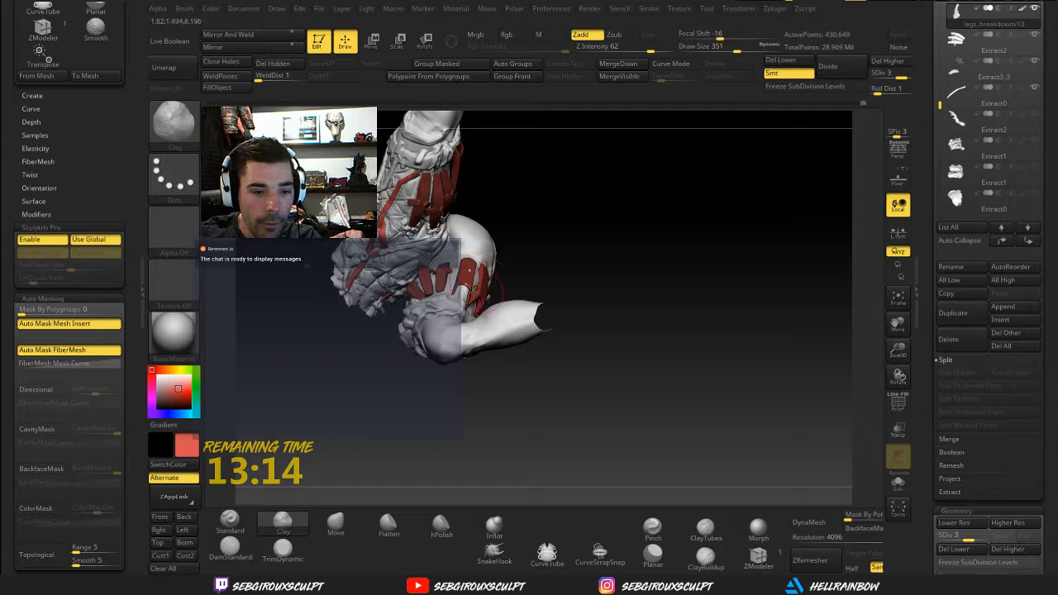
{"action": "left_click_drag", "start_coordinate": [479, 278], "coordinate": [473, 270], "text": "shift"}
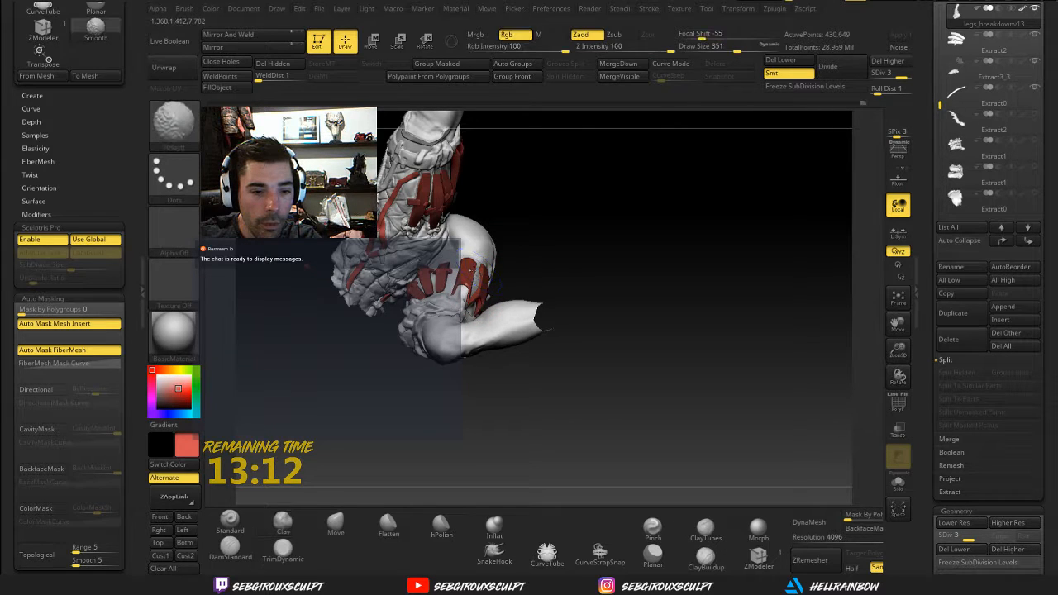
{"action": "right_click_drag", "start_coordinate": [467, 285], "coordinate": [474, 306]}
{"action": "key", "text": "b"}
{"action": "key", "text": "m"}
{"action": "key", "text": "v"}
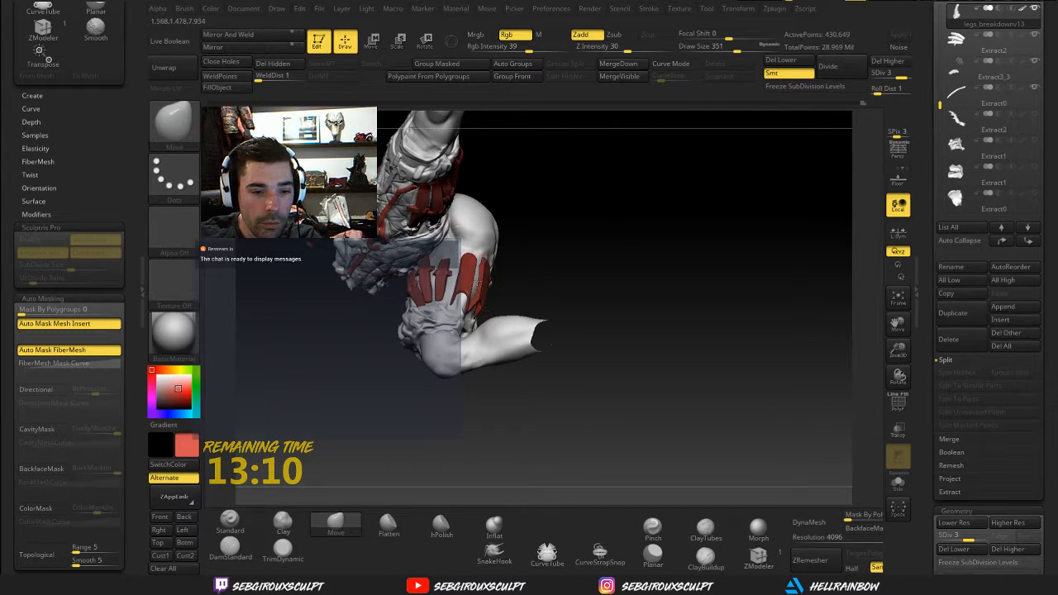
{"action": "mouse_move", "coordinate": [551, 345]}
{"action": "left_mouse_down"}
{"action": "mouse_move", "coordinate": [523, 290]}
{"action": "mouse_move", "coordinate": [550, 281]}
{"action": "mouse_move", "coordinate": [464, 274]}
{"action": "mouse_move", "coordinate": [486, 295]}
{"action": "left_mouse_up"}
Add clay behind the rear thigh plates, smooth it and adjust the thigh's back contour with the Move brush
{"action": "key", "text": "b"}
{"action": "key", "text": "c"}
{"action": "key", "text": "l"}
{"action": "key", "text": "shift"}
{"action": "key", "text": "b"}
{"action": "key", "text": "m"}
{"action": "key", "text": "v"}
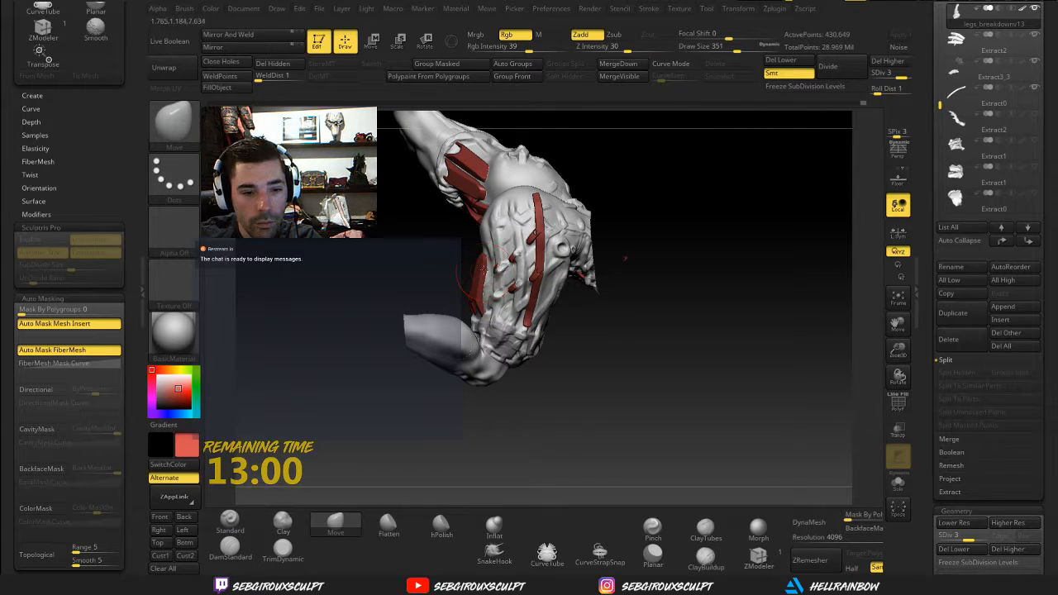
{"action": "mouse_move", "coordinate": [476, 273]}
{"action": "left_mouse_down"}
{"action": "mouse_move", "coordinate": [461, 267]}
{"action": "mouse_move", "coordinate": [475, 278]}
{"action": "mouse_move", "coordinate": [670, 261]}
{"action": "mouse_move", "coordinate": [661, 361]}
{"action": "left_mouse_up"}
Refine the rear thigh's outline above the knee with the Clay and Move brushes
{"action": "key", "text": "b"}
{"action": "key", "text": "c"}
{"action": "key", "text": "l"}
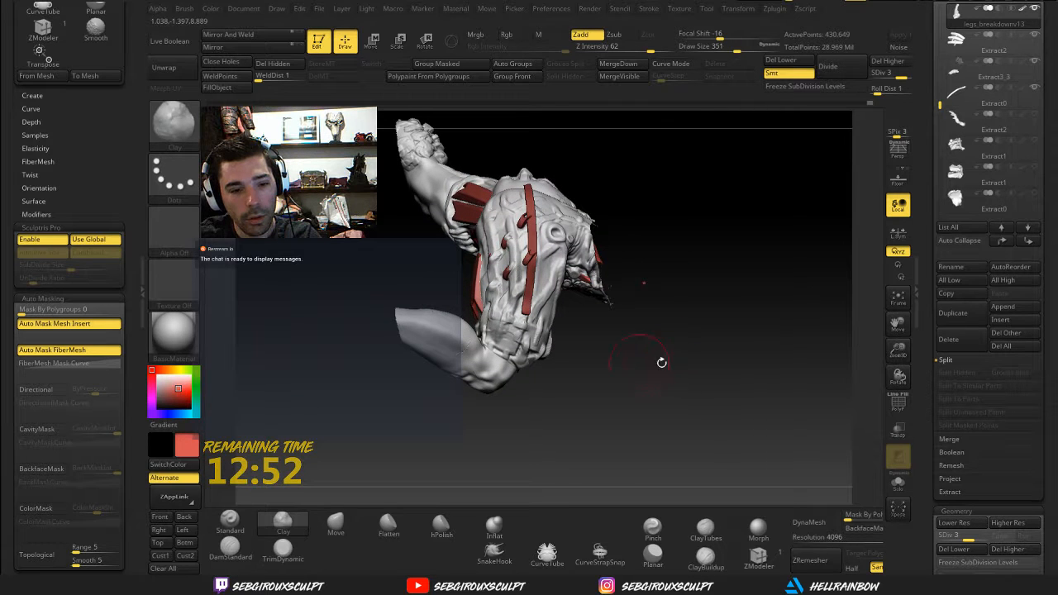
{"action": "key", "text": "b"}
{"action": "key", "text": "m"}
{"action": "key", "text": "v"}
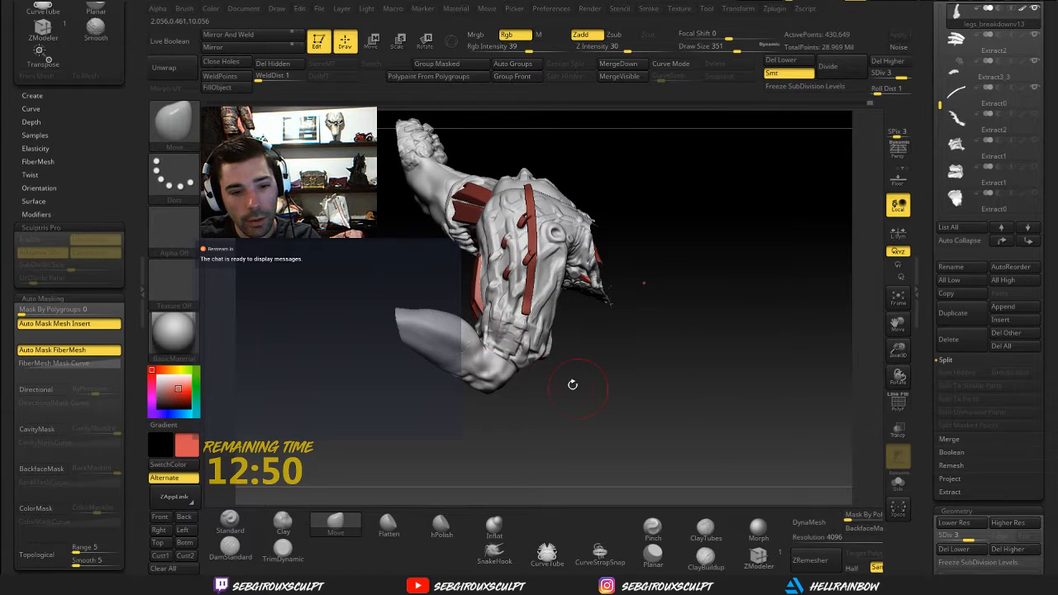
{"action": "mouse_move", "coordinate": [571, 384]}
{"action": "left_mouse_down"}
{"action": "mouse_move", "coordinate": [707, 381]}
{"action": "mouse_move", "coordinate": [642, 312]}
{"action": "mouse_move", "coordinate": [595, 293]}
{"action": "left_mouse_up"}
Build up the gap between the two back-thigh plates with Clay and smooth the surface along and above them
{"action": "key", "text": "b"}
{"action": "key", "text": "c"}
{"action": "key", "text": "l"}
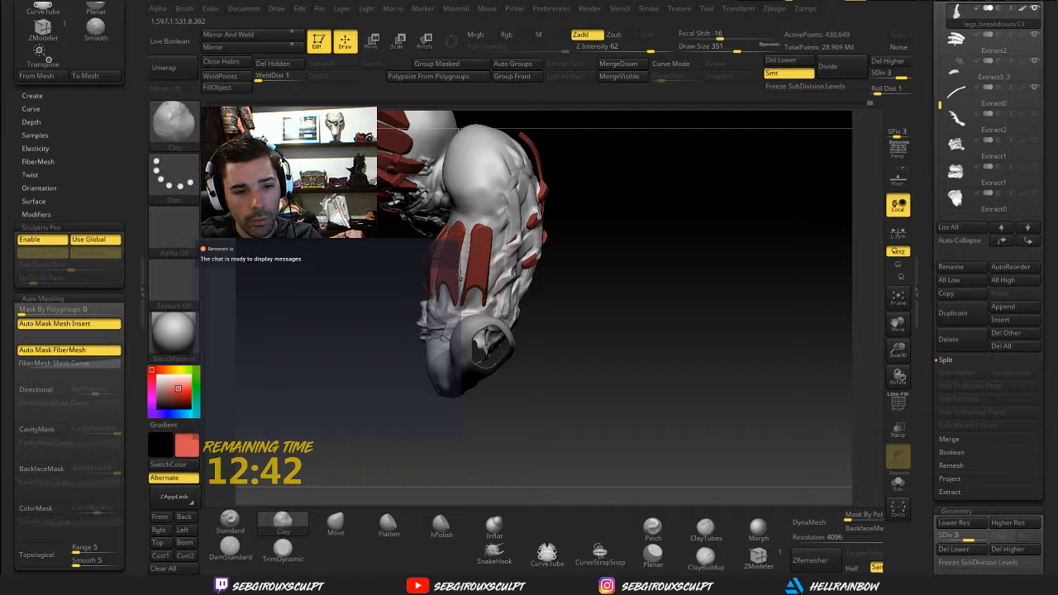
{"action": "left_click_drag", "start_coordinate": [466, 242], "coordinate": [463, 273], "text": "shift"}
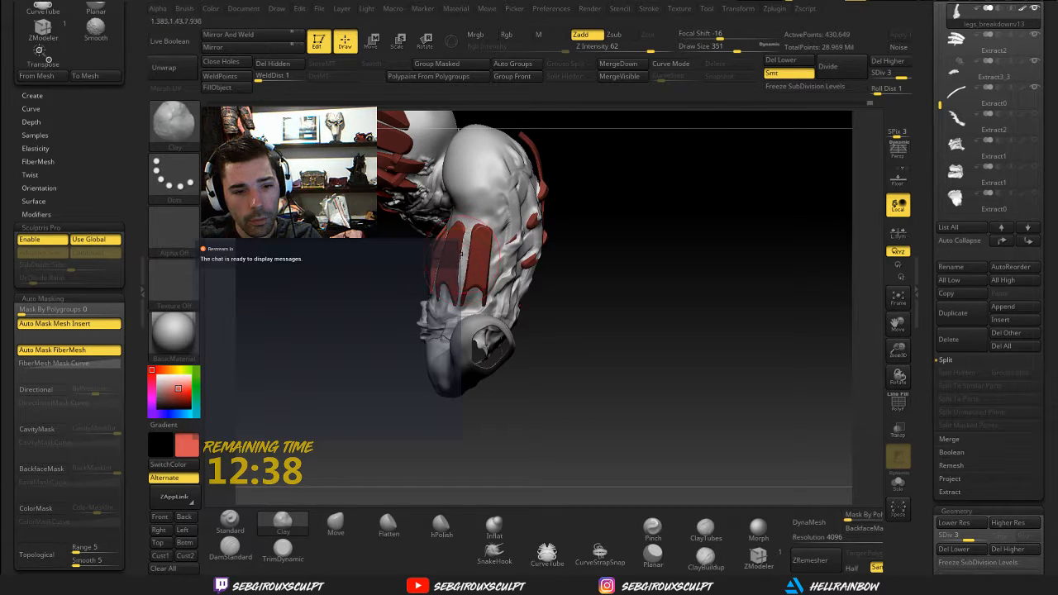
{"action": "key", "text": "shift"}
{"action": "left_click_drag", "start_coordinate": [463, 275], "coordinate": [468, 307], "text": "shift"}
{"action": "key", "text": "shift"}
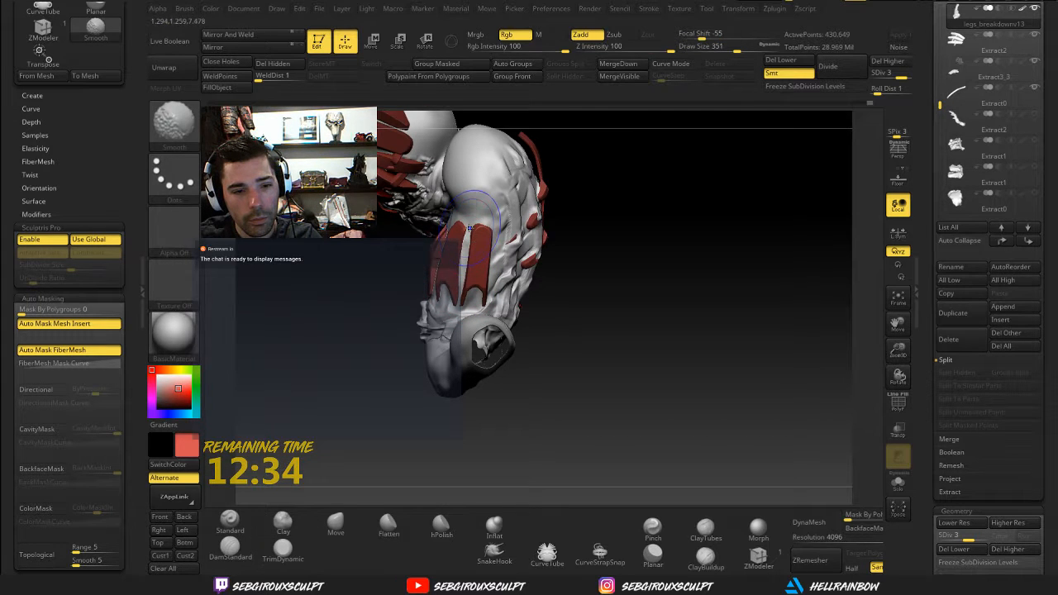
{"action": "mouse_move", "coordinate": [570, 248]}
{"action": "left_mouse_down"}
{"action": "mouse_move", "coordinate": [593, 242]}
{"action": "mouse_move", "coordinate": [585, 210]}
{"action": "mouse_move", "coordinate": [599, 207]}
{"action": "mouse_move", "coordinate": [603, 236]}
{"action": "mouse_move", "coordinate": [573, 212]}
{"action": "mouse_move", "coordinate": [637, 212]}
{"action": "mouse_move", "coordinate": [630, 170]}
{"action": "mouse_move", "coordinate": [640, 174]}
{"action": "mouse_move", "coordinate": [642, 287]}
{"action": "mouse_move", "coordinate": [538, 316]}
{"action": "mouse_move", "coordinate": [524, 361]}
{"action": "mouse_move", "coordinate": [504, 364]}
{"action": "mouse_move", "coordinate": [530, 343]}
{"action": "mouse_move", "coordinate": [539, 295]}
{"action": "left_mouse_up"}
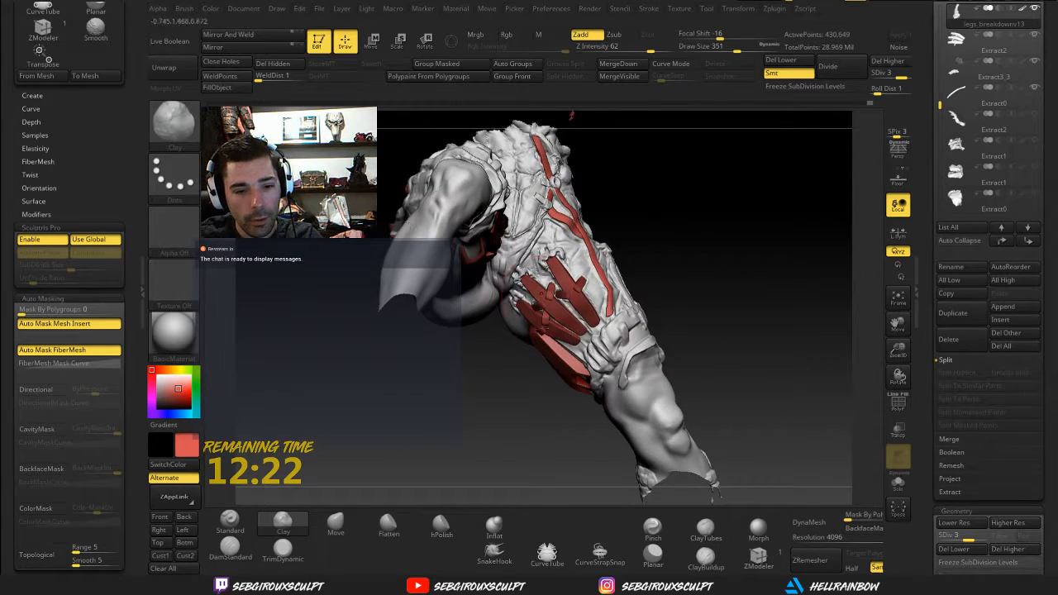
Rotate the red plate under the thigh with a transpose line along its length and set the draw size to 251
{"action": "left_click", "coordinate": [425, 39]}
{"action": "left_click_drag", "start_coordinate": [537, 338], "coordinate": [583, 384]}
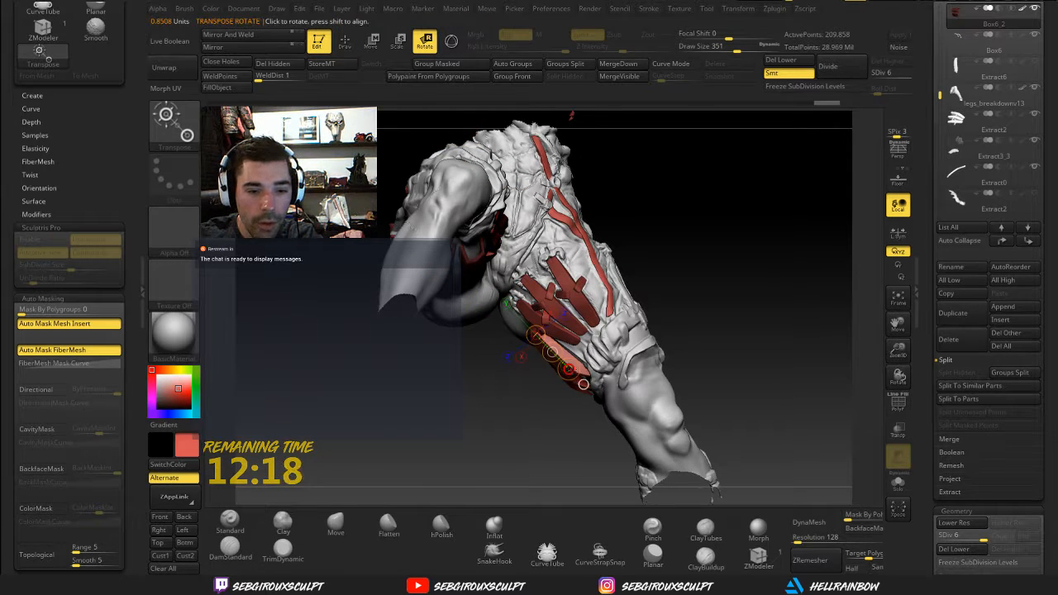
{"action": "left_click_drag", "start_coordinate": [694, 347], "coordinate": [719, 309]}
{"action": "key", "text": "q"}
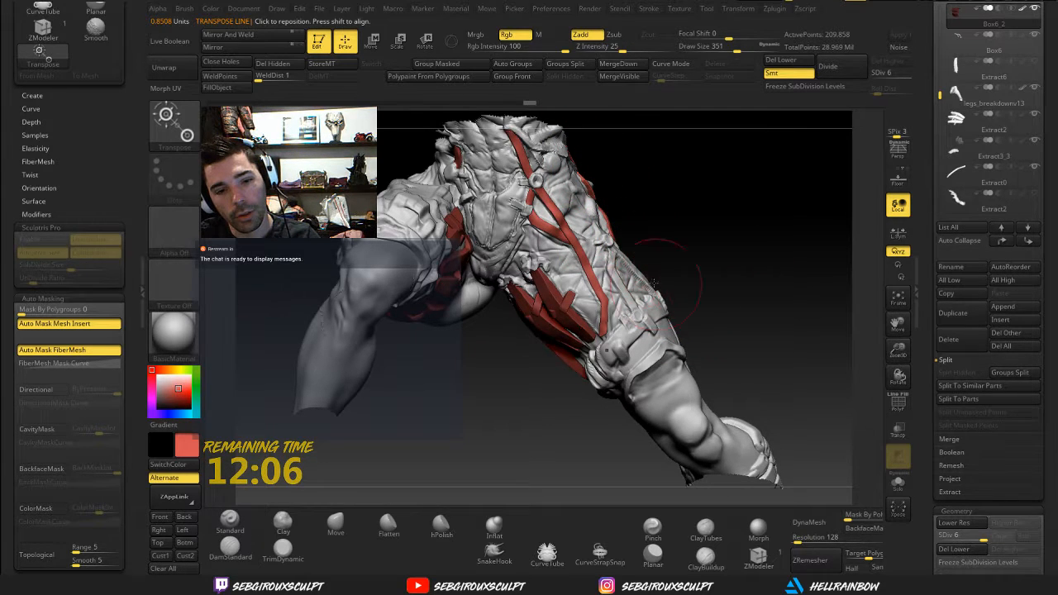
{"action": "key", "text": "space"}
{"action": "left_click", "coordinate": [621, 198]}
{"action": "mouse_move", "coordinate": [614, 186]}
{"action": "left_mouse_down"}
{"action": "mouse_move", "coordinate": [622, 195]}
{"action": "mouse_move", "coordinate": [591, 149]}
{"action": "left_mouse_up"}
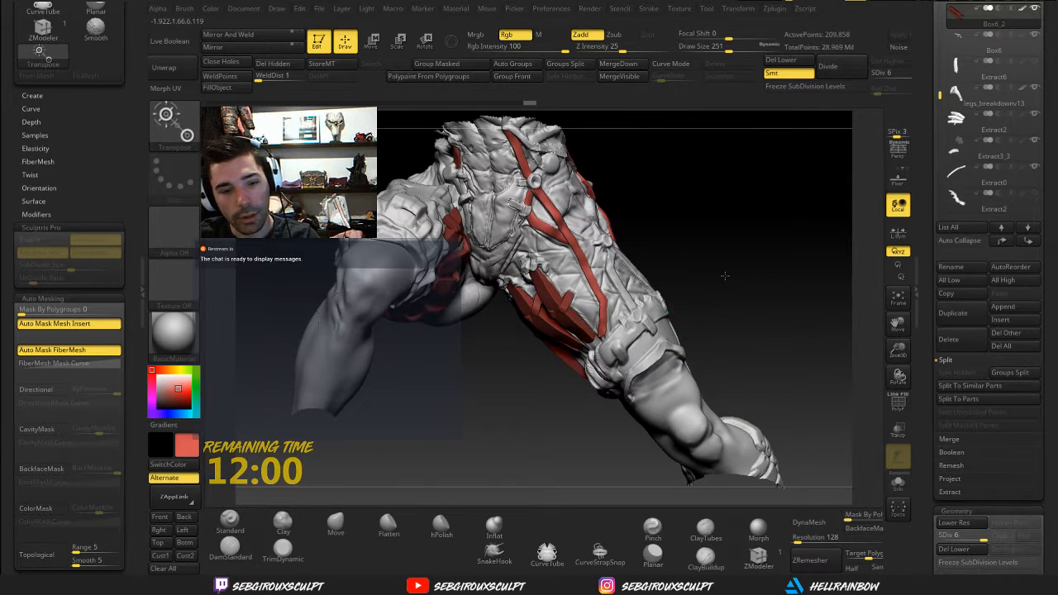
{"action": "left_click_drag", "start_coordinate": [725, 276], "coordinate": [471, 279]}
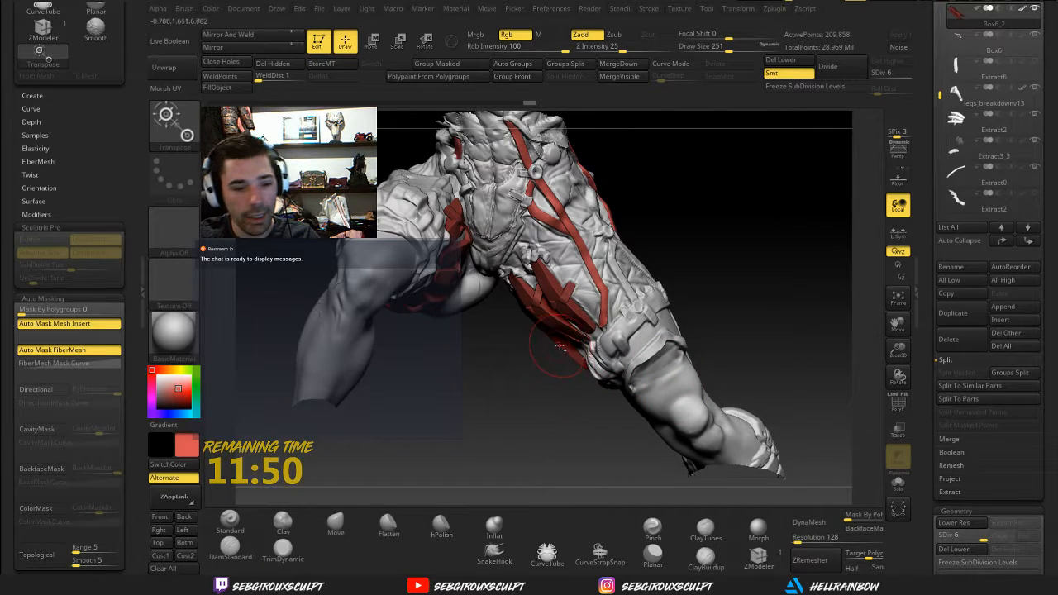
Realign the plate under the thigh with the transpose line and return to the Standard brush
{"action": "key", "text": "w"}
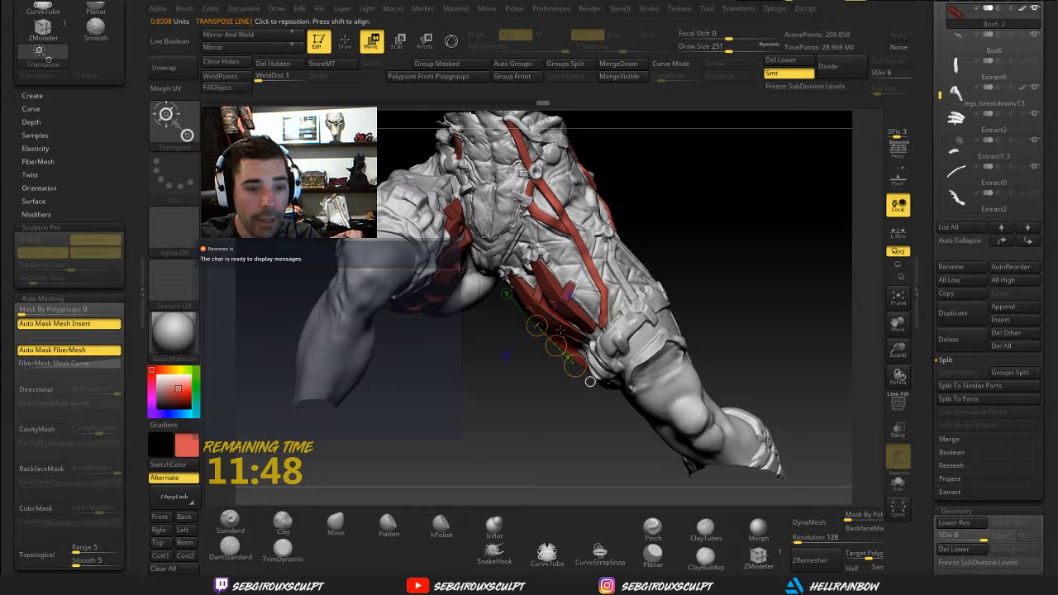
{"action": "key", "text": "r"}
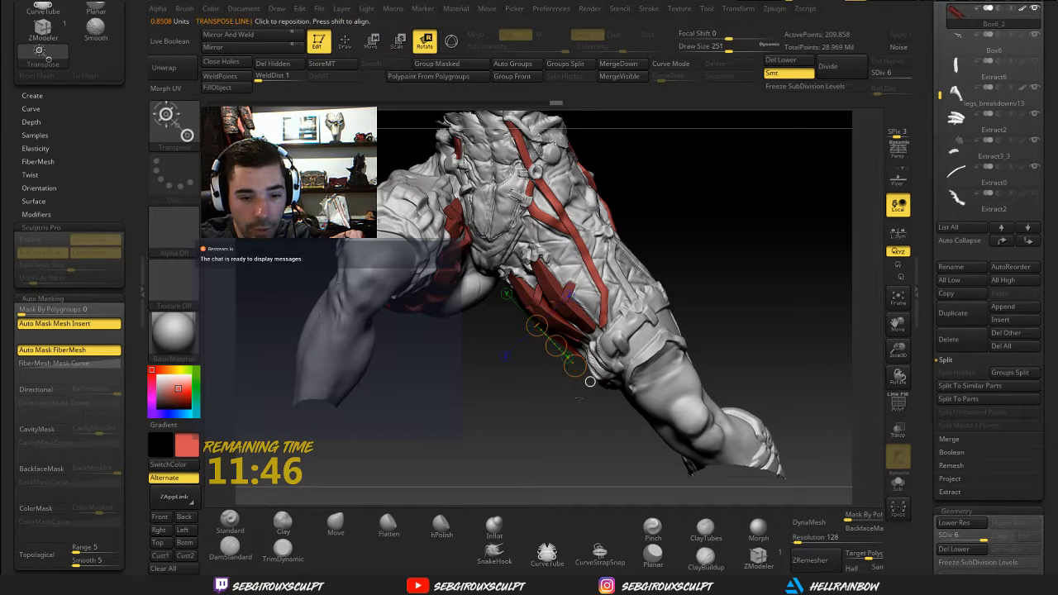
{"action": "left_click_drag", "start_coordinate": [590, 381], "coordinate": [588, 381]}
{"action": "key", "text": "q"}
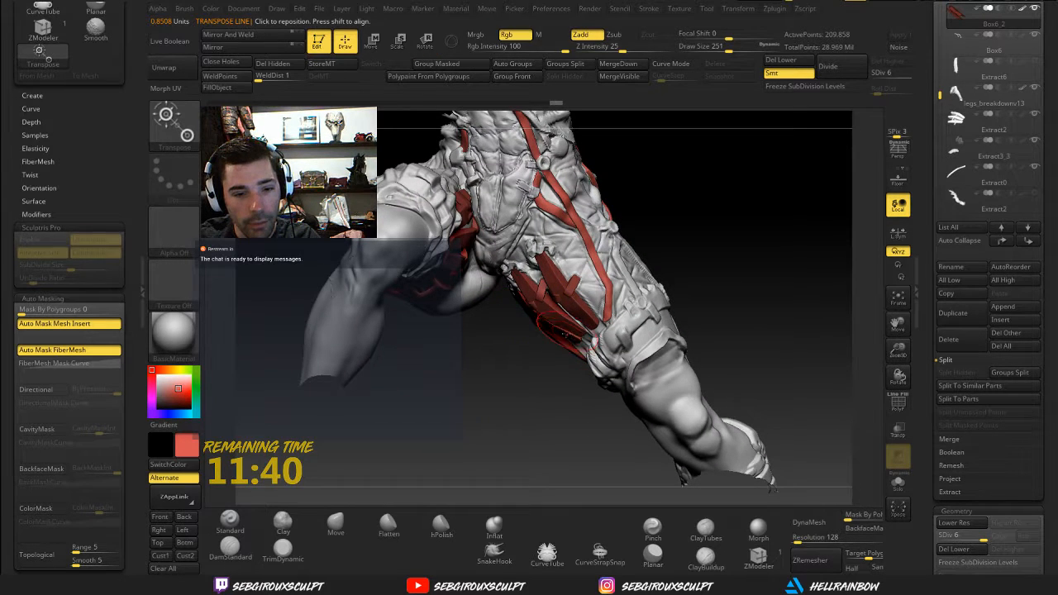
{"action": "mouse_move", "coordinate": [528, 364]}
{"action": "left_mouse_down"}
{"action": "mouse_move", "coordinate": [518, 362]}
{"action": "mouse_move", "coordinate": [506, 311]}
{"action": "left_mouse_up"}
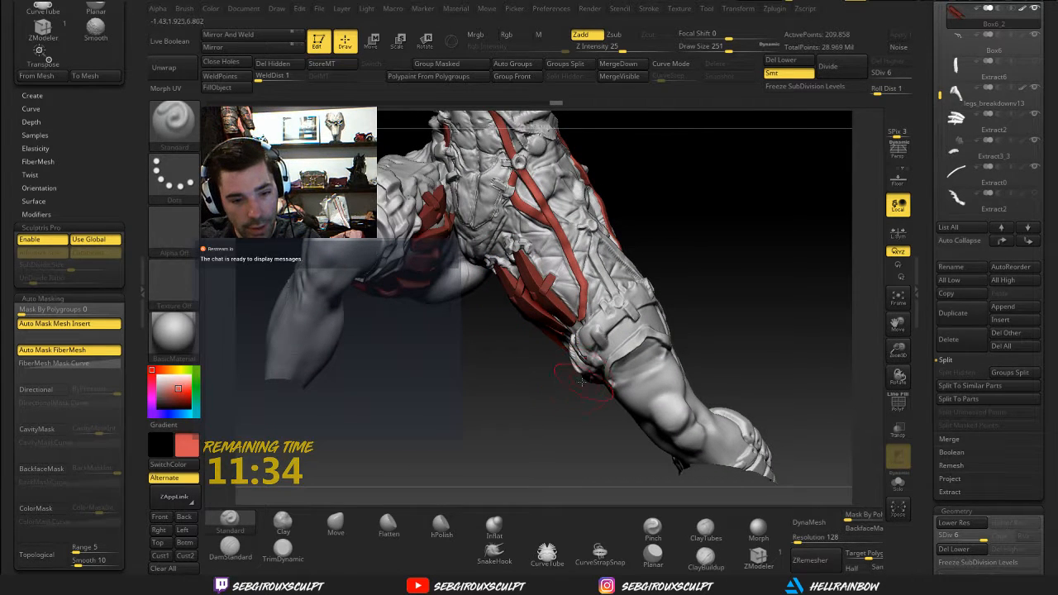
Select the legs mesh, build up the knee band beneath the two back-thigh plates with the Clay brush, and smooth it
{"action": "left_click_drag", "start_coordinate": [541, 398], "coordinate": [479, 392]}
{"action": "left_click", "coordinate": [475, 391], "text": "alt"}
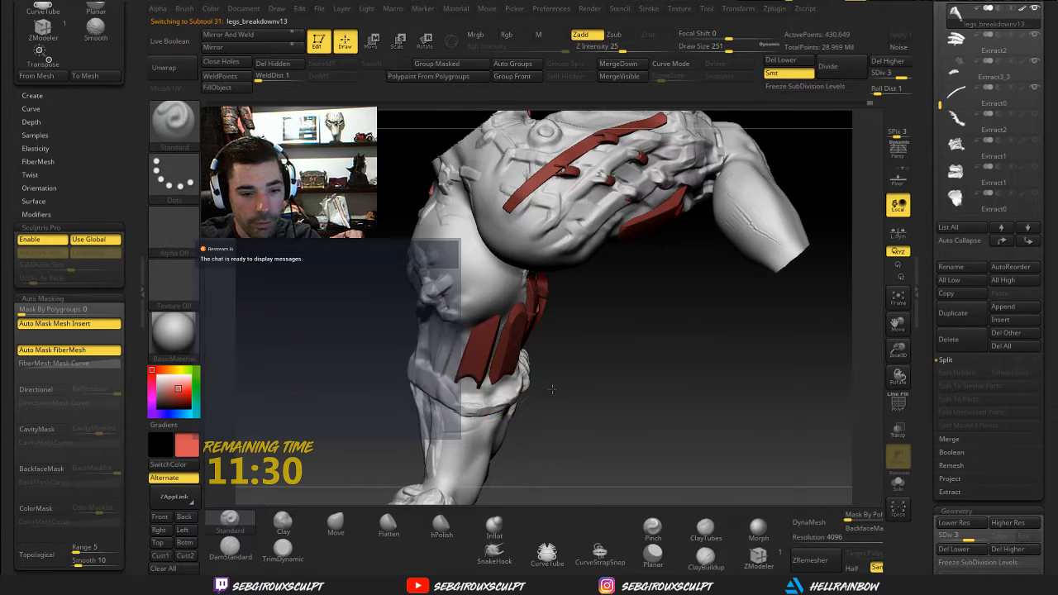
{"action": "key", "text": "b"}
{"action": "key", "text": "c"}
{"action": "key", "text": "l"}
{"action": "left_click_drag", "start_coordinate": [551, 388], "coordinate": [467, 383]}
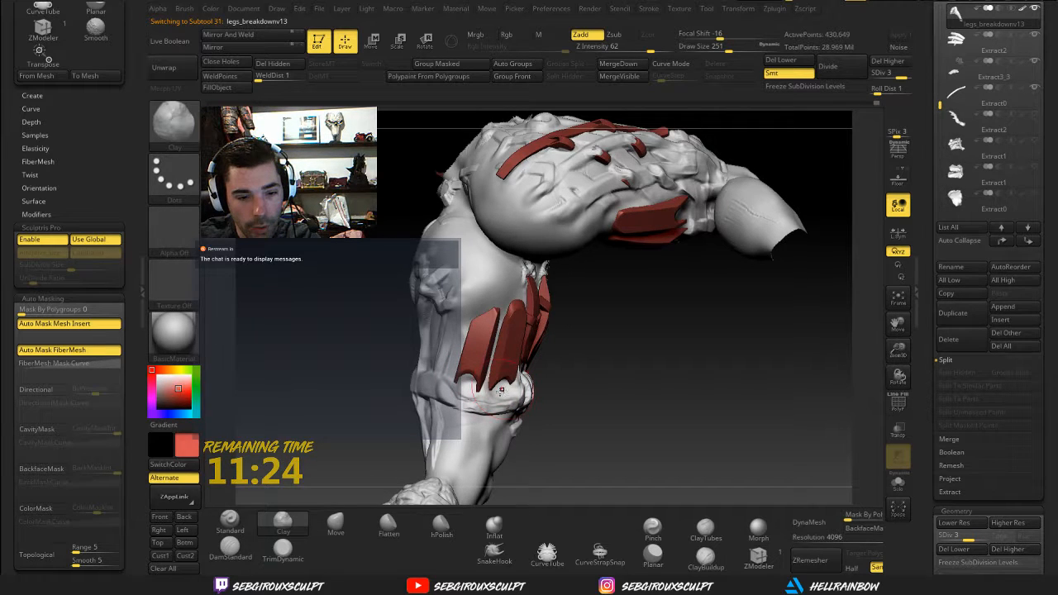
{"action": "right_click_drag", "start_coordinate": [502, 392], "coordinate": [477, 392]}
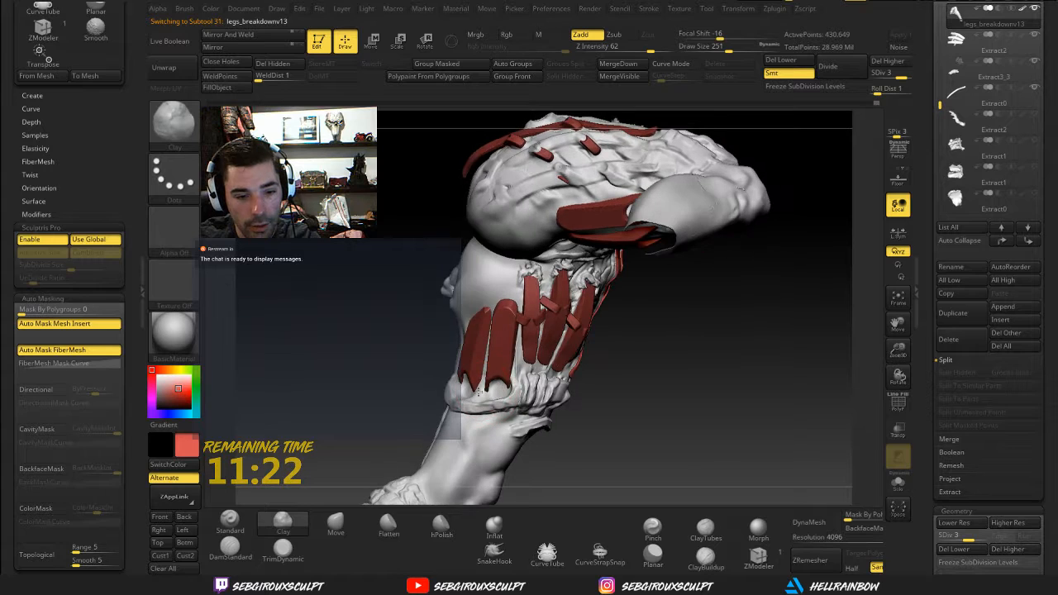
{"action": "right_click_drag", "start_coordinate": [385, 408], "coordinate": [501, 394]}
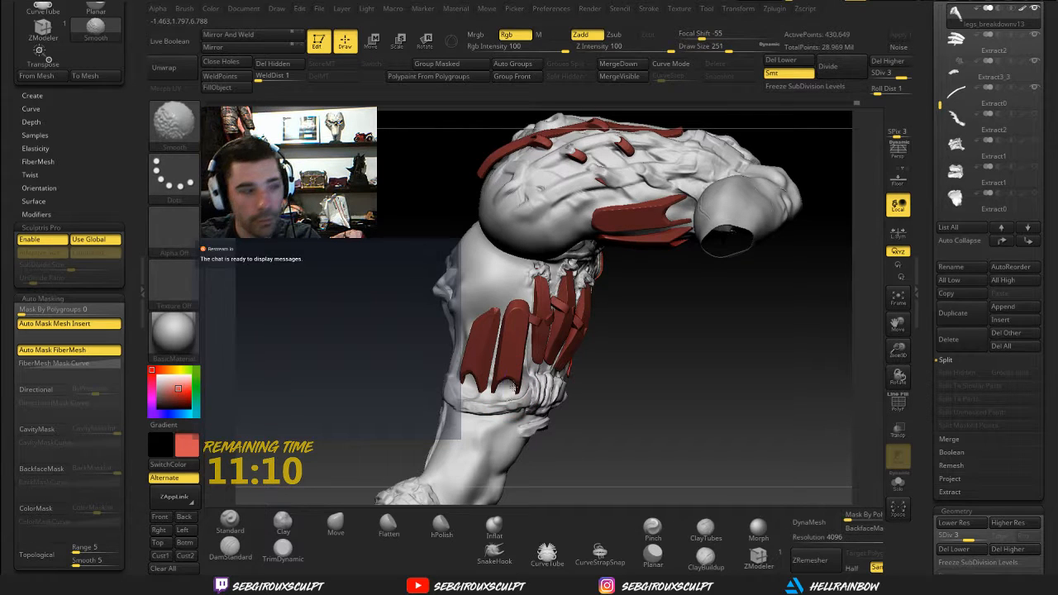
{"action": "mouse_move", "coordinate": [516, 386]}
{"action": "right_mouse_down", "text": "ctrl"}
{"action": "mouse_move", "coordinate": [620, 388]}
{"action": "mouse_move", "coordinate": [654, 410]}
{"action": "mouse_move", "coordinate": [581, 421]}
{"action": "mouse_move", "coordinate": [597, 443]}
{"action": "mouse_move", "coordinate": [488, 384]}
{"action": "right_mouse_up", "text": "ctrl"}
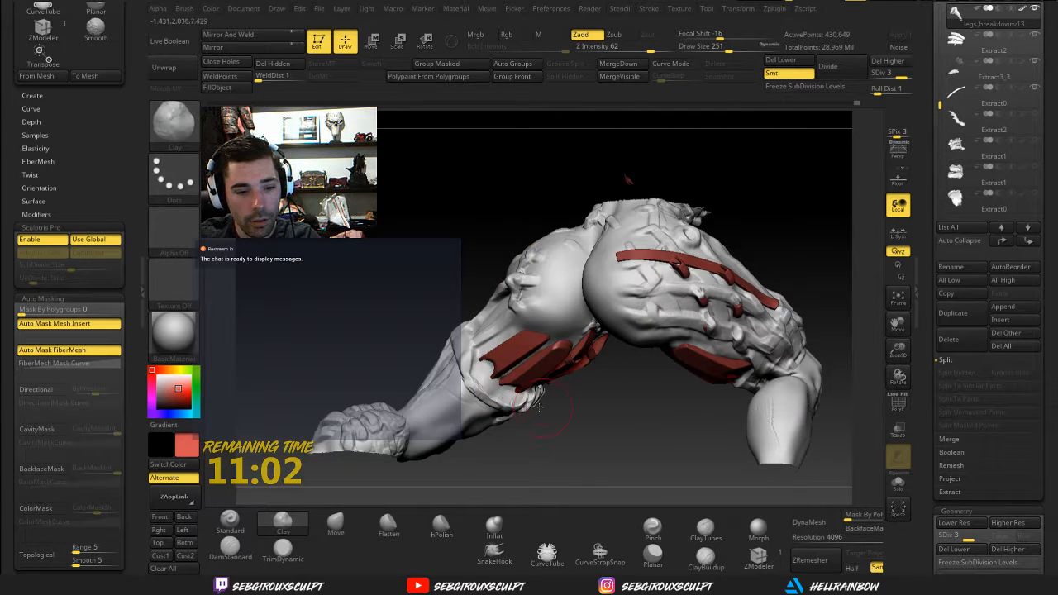
{"action": "key", "text": "ctrl"}
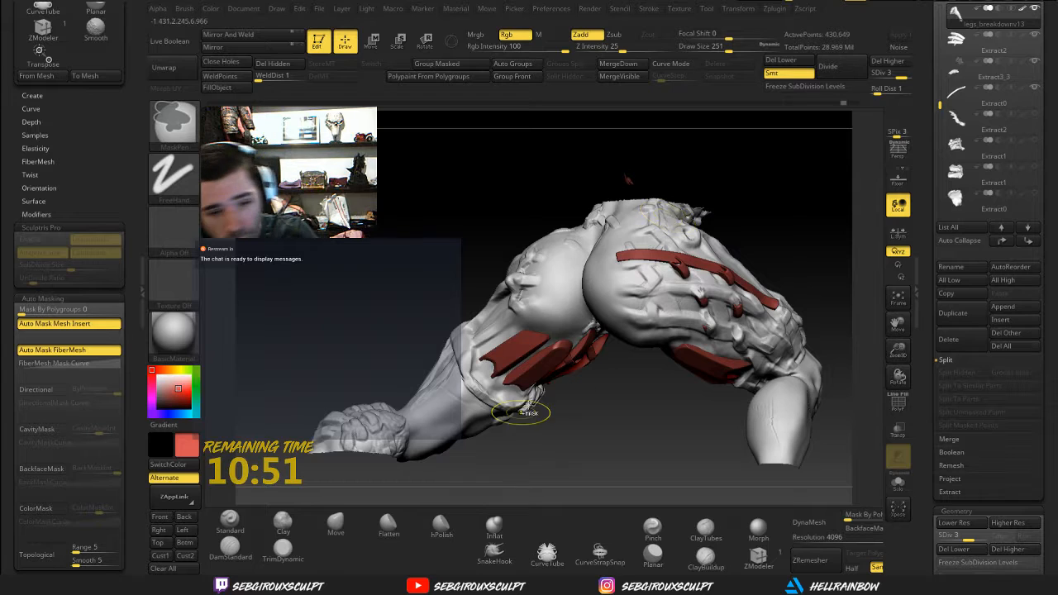
Select the outer back-thigh plate and rotate it with a transpose line to follow the leg
{"action": "mouse_move", "coordinate": [604, 432]}
{"action": "left_mouse_down"}
{"action": "mouse_move", "coordinate": [565, 411]}
{"action": "mouse_move", "coordinate": [568, 364]}
{"action": "mouse_move", "coordinate": [590, 427]}
{"action": "mouse_move", "coordinate": [575, 429]}
{"action": "mouse_move", "coordinate": [598, 422]}
{"action": "mouse_move", "coordinate": [564, 425]}
{"action": "left_mouse_up"}
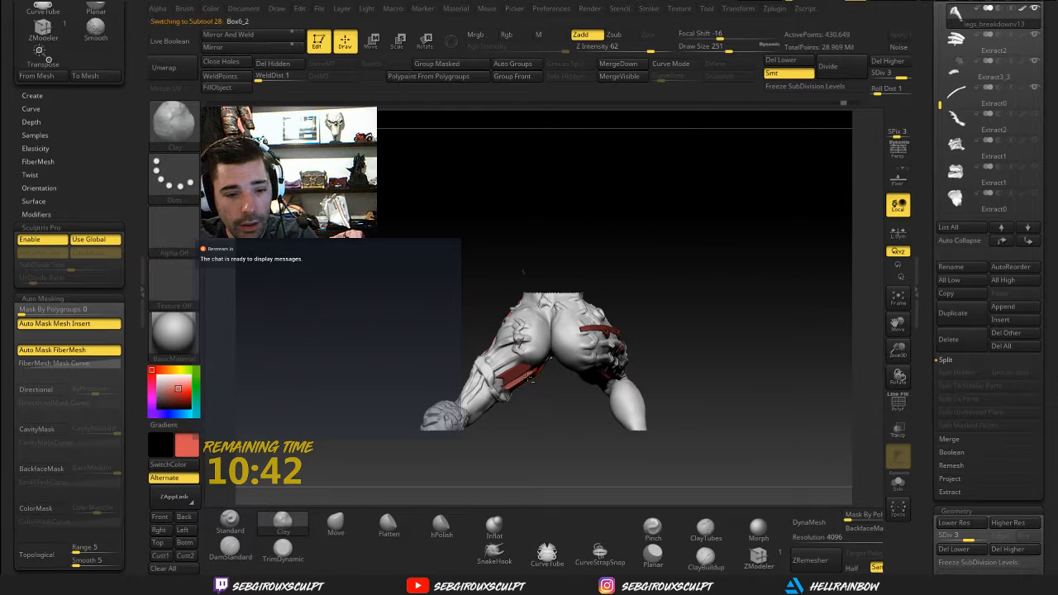
{"action": "left_click_drag", "start_coordinate": [528, 379], "coordinate": [550, 426], "text": "alt"}
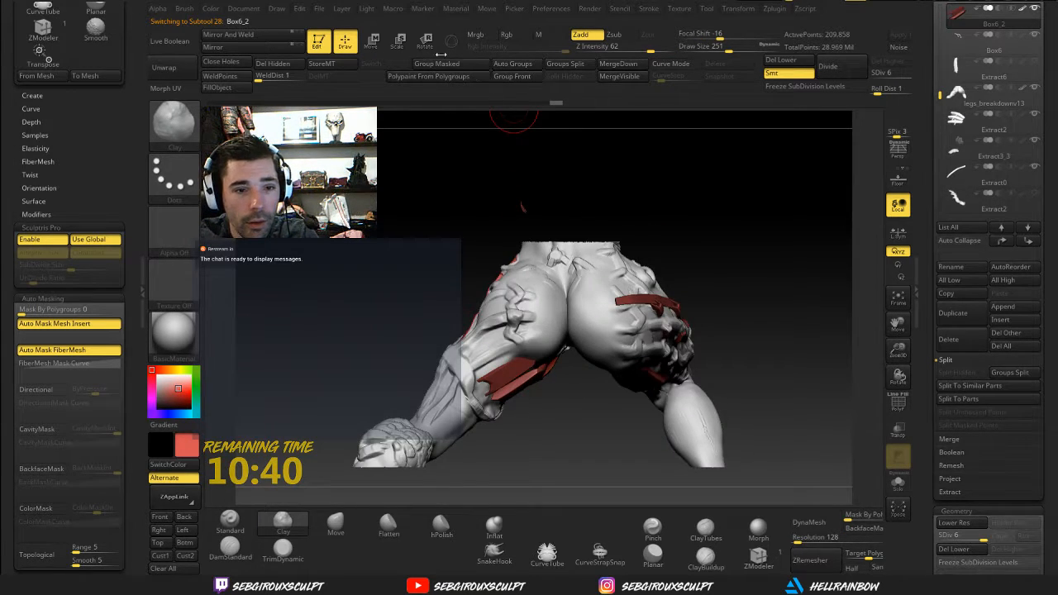
{"action": "key", "text": "r"}
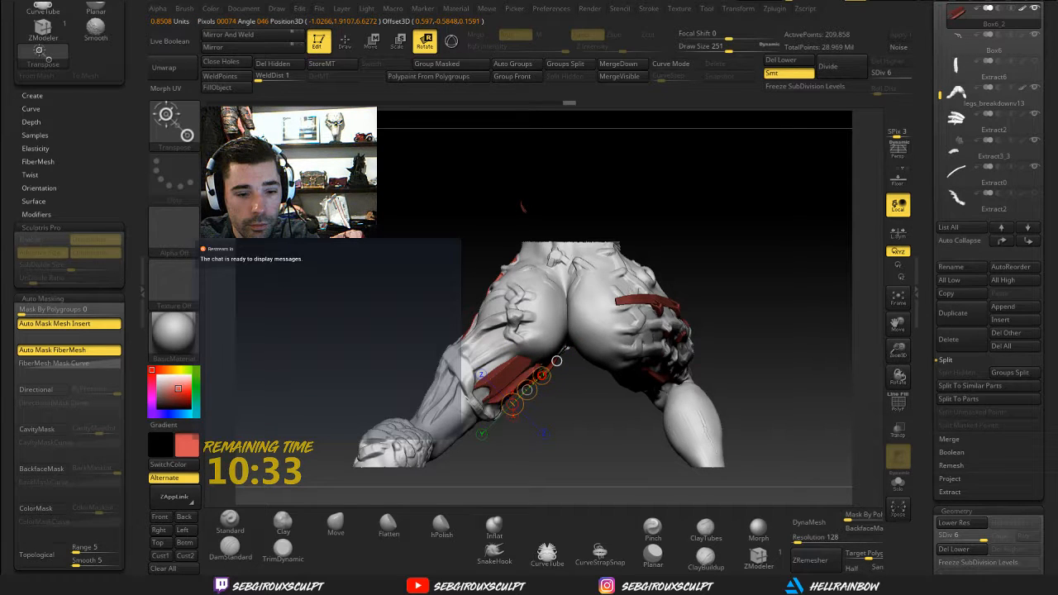
{"action": "left_click_drag", "start_coordinate": [736, 395], "coordinate": [570, 403]}
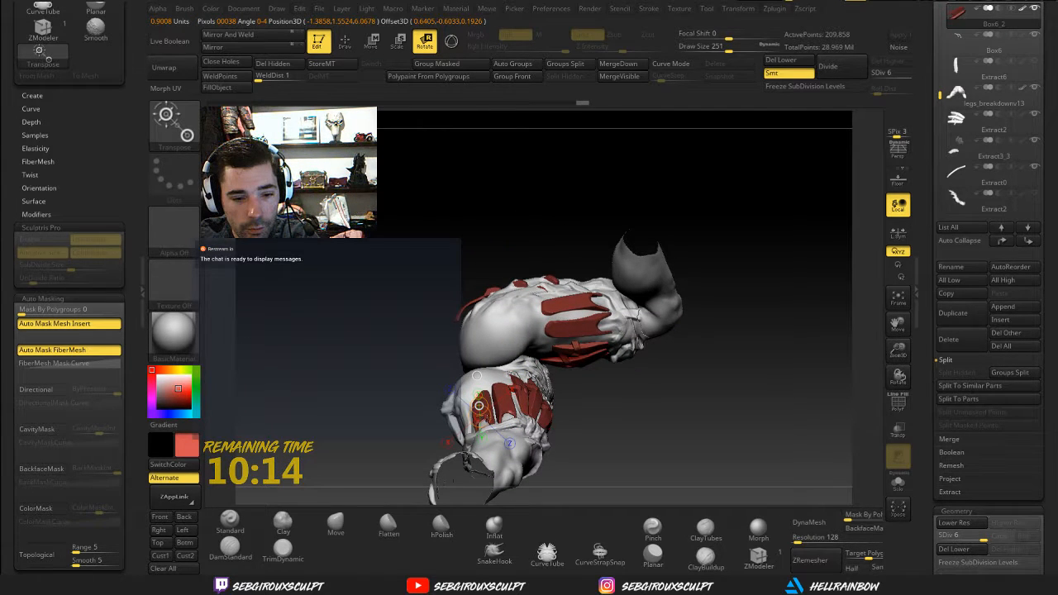
{"action": "left_click_drag", "start_coordinate": [478, 405], "coordinate": [599, 419]}
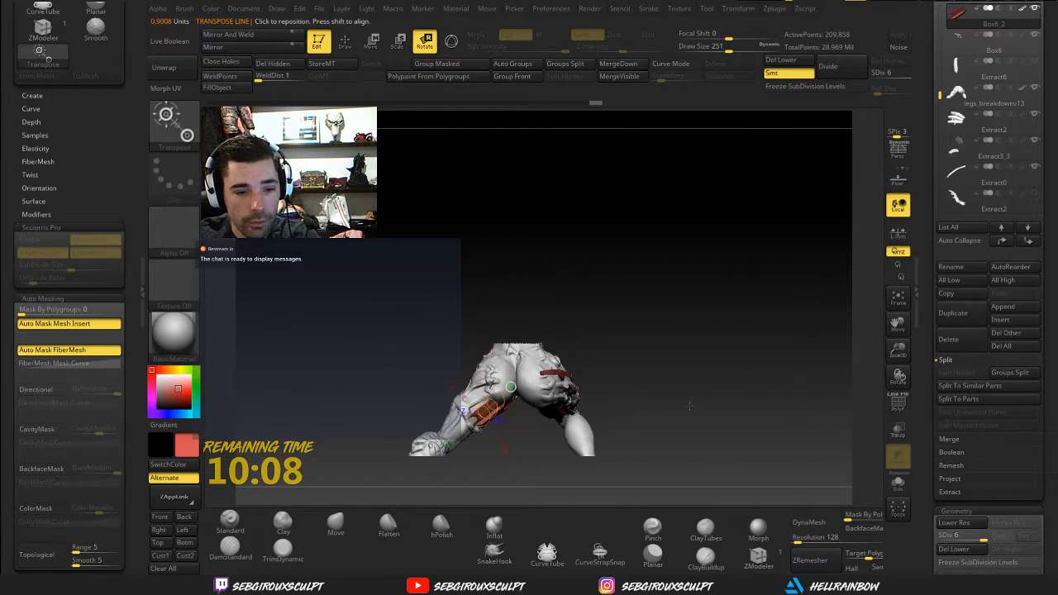
{"action": "key", "text": "q"}
Readjust the outer back-thigh plate's angle with the transpose line and return to the Standard brush
{"action": "left_click_drag", "start_coordinate": [663, 387], "coordinate": [716, 471]}
{"action": "left_click_drag", "start_coordinate": [588, 391], "coordinate": [534, 295]}
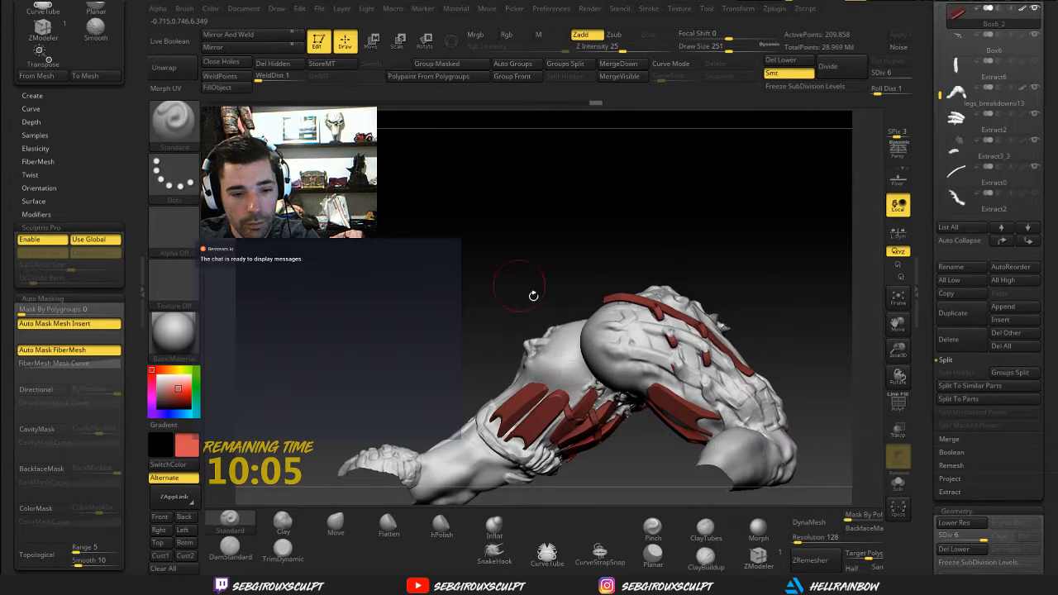
{"action": "left_click", "coordinate": [424, 43]}
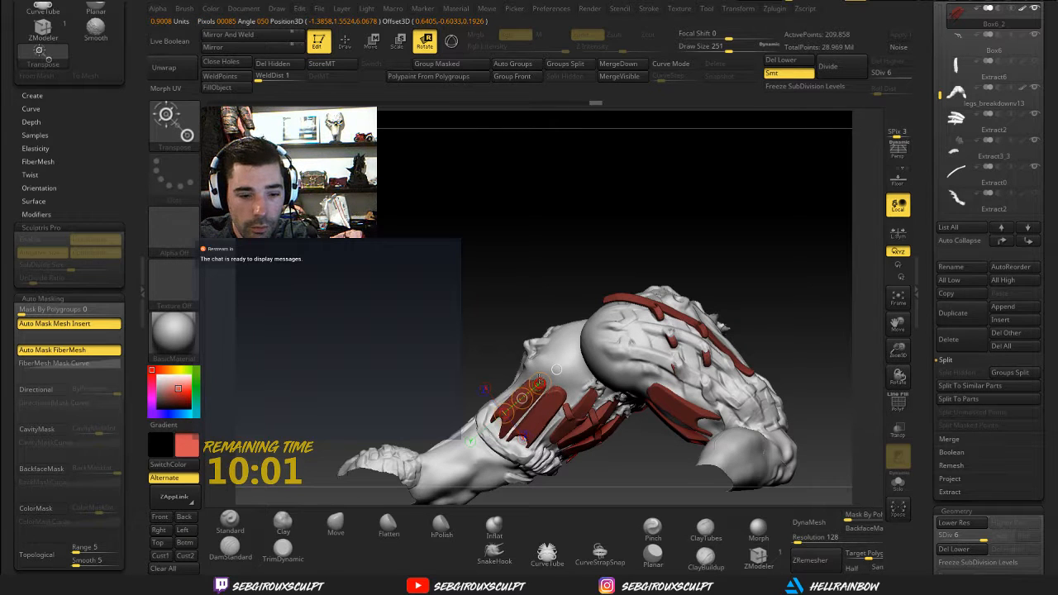
{"action": "left_click_drag", "start_coordinate": [482, 319], "coordinate": [492, 213]}
{"action": "left_click_drag", "start_coordinate": [570, 413], "coordinate": [668, 303]}
{"action": "key", "text": "q"}
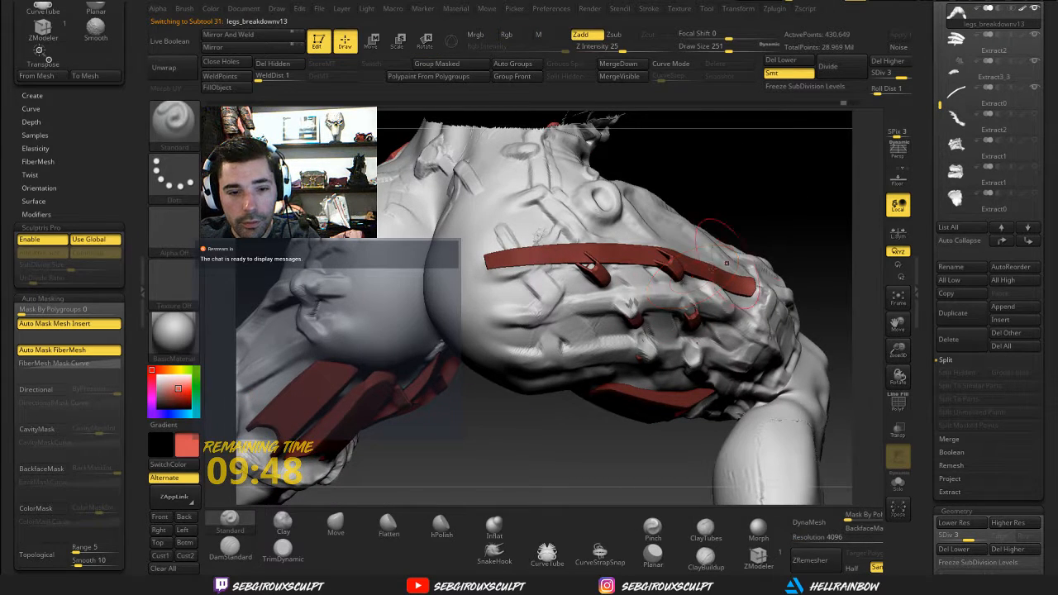
Set the draw size to 90 and start masking the ridge below the long red hip strap, accepting the removal of newer undo history
{"action": "left_click_drag", "start_coordinate": [765, 239], "coordinate": [727, 244]}
{"action": "key", "text": "space"}
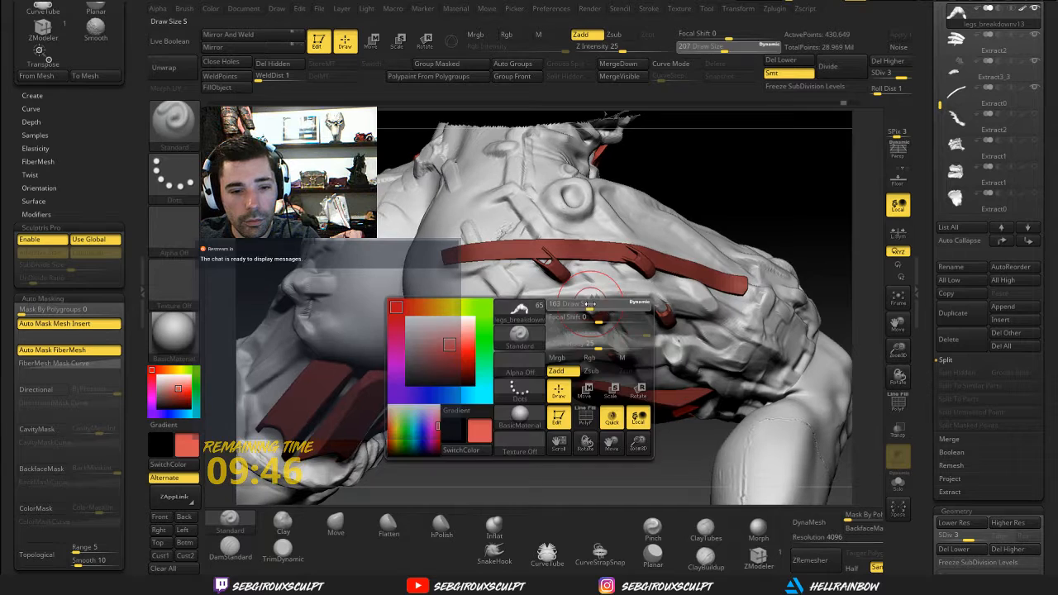
{"action": "left_click_drag", "start_coordinate": [598, 306], "coordinate": [573, 390]}
{"action": "left_click_drag", "start_coordinate": [565, 431], "coordinate": [649, 426]}
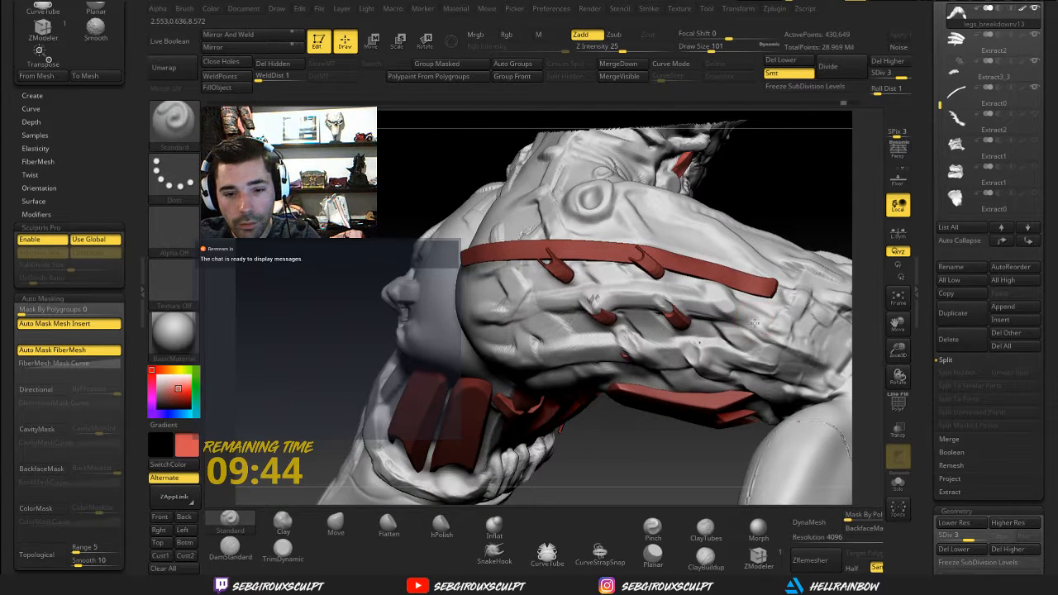
{"action": "key", "text": "space"}
{"action": "mouse_move", "coordinate": [759, 323]}
{"action": "left_mouse_down", "text": "ctrl"}
{"action": "mouse_move", "coordinate": [657, 298]}
{"action": "mouse_move", "coordinate": [487, 307]}
{"action": "left_mouse_up", "text": "ctrl"}
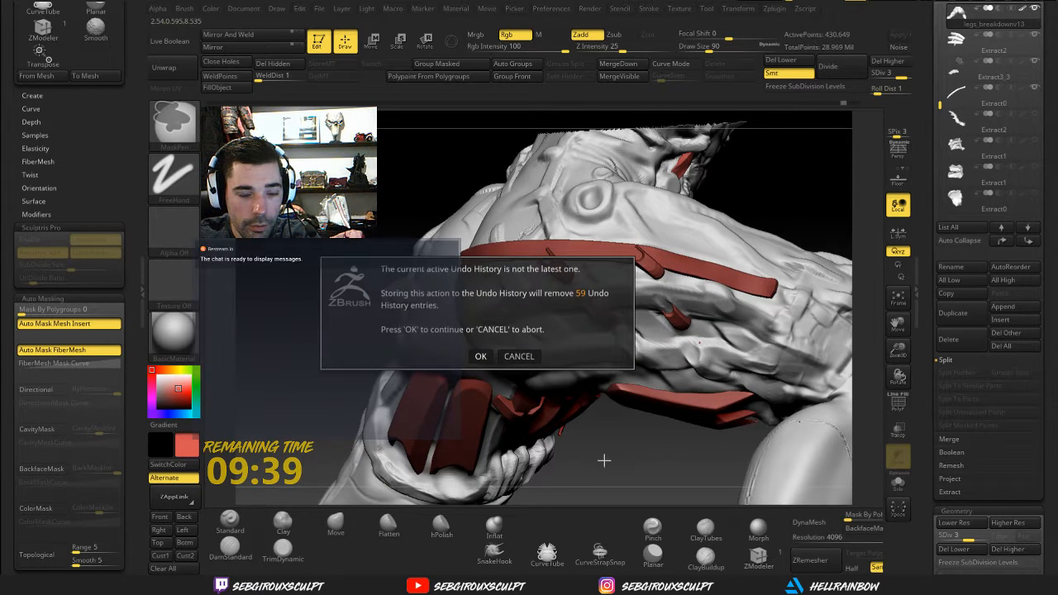
{"action": "left_click", "coordinate": [482, 357]}
Extend the mask along the ridge under the red strap and clean it up around the small red hooks
{"action": "left_click_drag", "start_coordinate": [597, 463], "coordinate": [621, 467]}
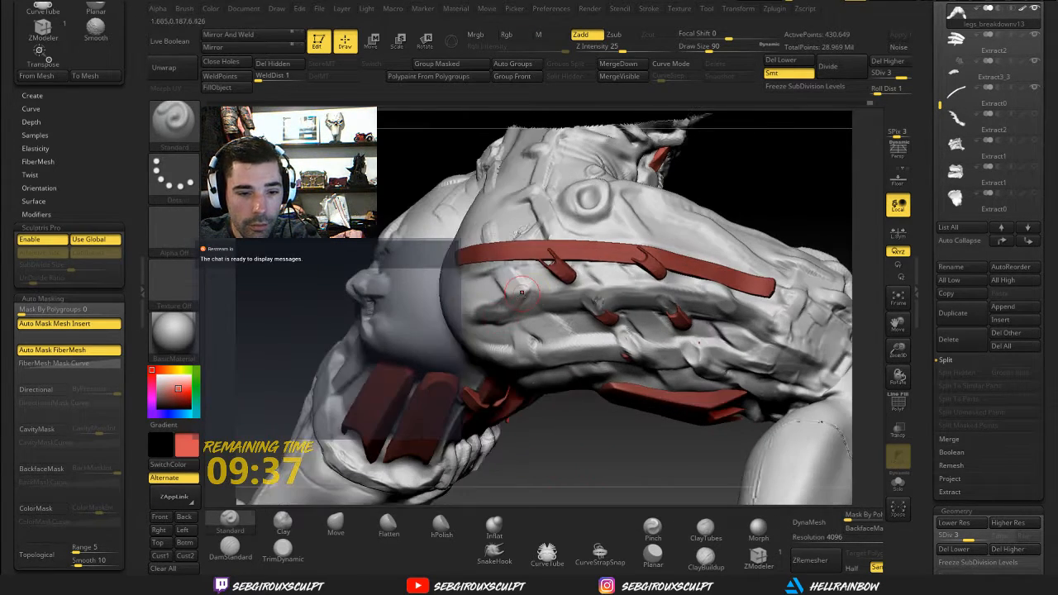
{"action": "left_click_drag", "start_coordinate": [559, 401], "coordinate": [479, 311]}
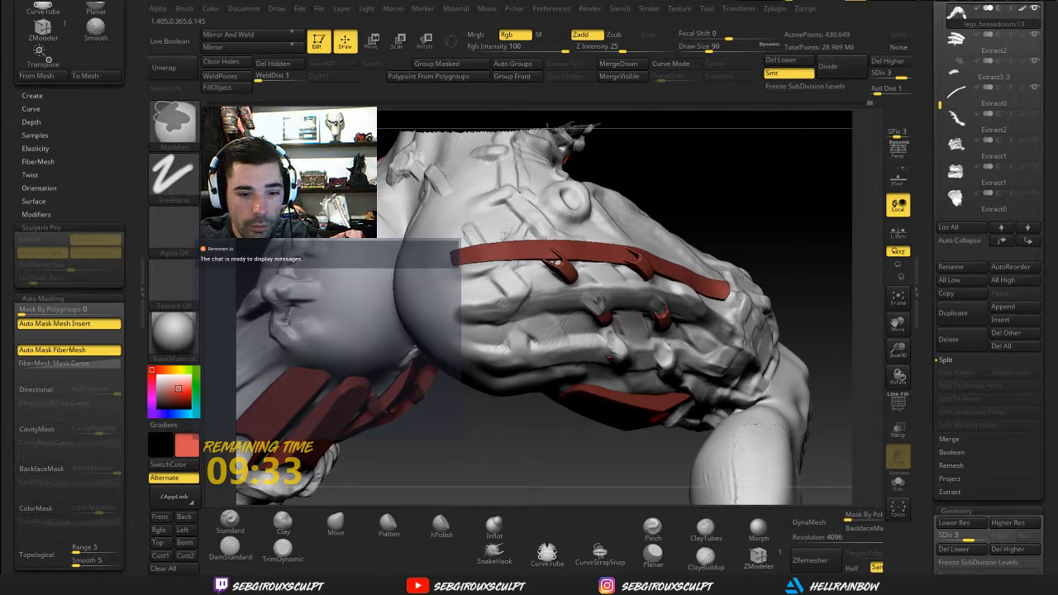
{"action": "left_click_drag", "start_coordinate": [784, 274], "coordinate": [737, 328]}
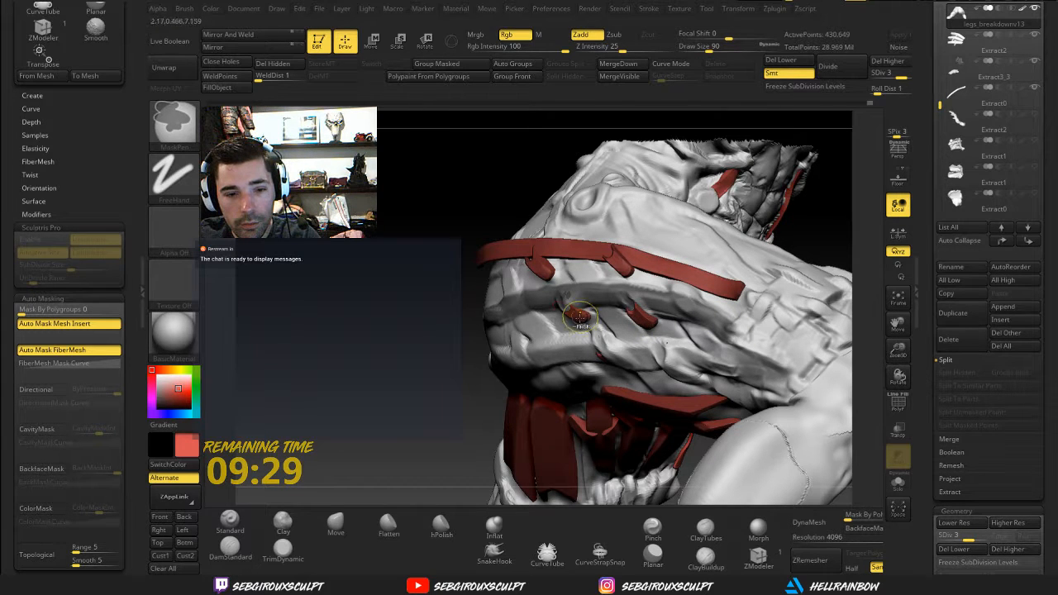
{"action": "left_click_drag", "start_coordinate": [461, 348], "coordinate": [400, 377]}
{"action": "left_click_drag", "start_coordinate": [735, 222], "coordinate": [731, 228], "text": "ctrl"}
Rework the ridge surface around the two lower red hooks with the Clay brush and smooth it
{"action": "key", "text": "b"}
{"action": "key", "text": "c"}
{"action": "key", "text": "l"}
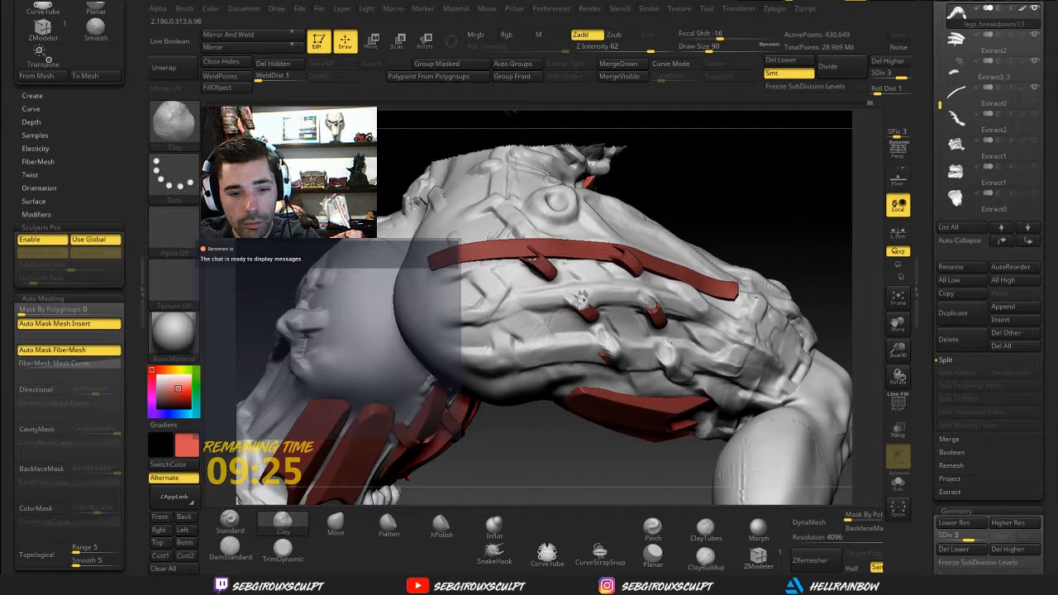
{"action": "mouse_move", "coordinate": [580, 300]}
{"action": "left_mouse_down"}
{"action": "mouse_move", "coordinate": [570, 300]}
{"action": "mouse_move", "coordinate": [655, 293]}
{"action": "left_mouse_up"}
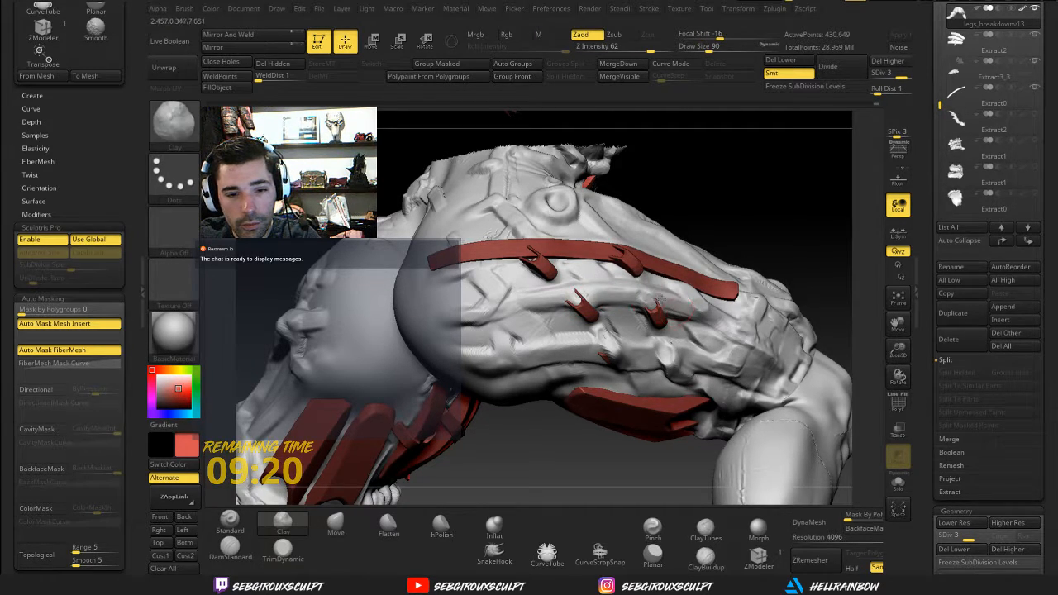
{"action": "left_click_drag", "start_coordinate": [792, 235], "coordinate": [741, 238]}
{"action": "left_click_drag", "start_coordinate": [653, 300], "coordinate": [707, 310], "text": "shift"}
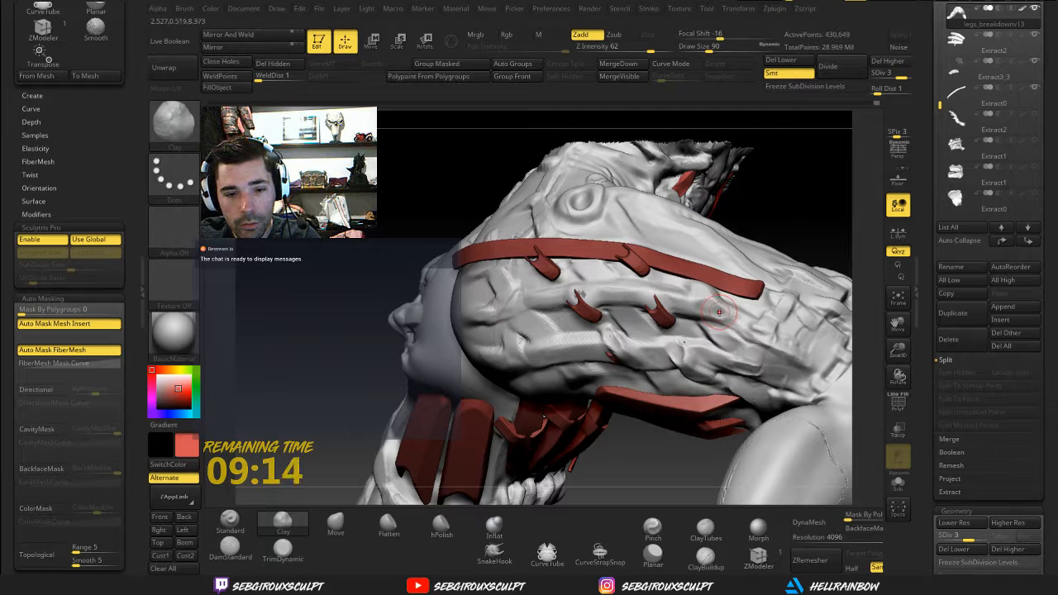
{"action": "left_click_drag", "start_coordinate": [707, 308], "coordinate": [704, 305], "text": "shift"}
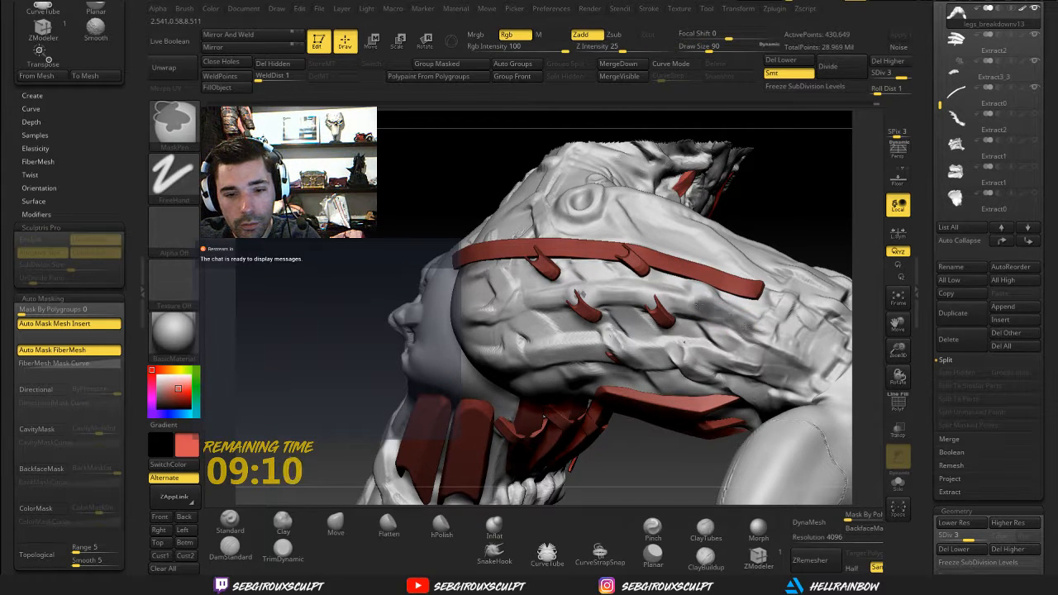
Continue the mask along the ridge past the lower red hooks toward the buttock
{"action": "left_click_drag", "start_coordinate": [666, 298], "coordinate": [564, 299]}
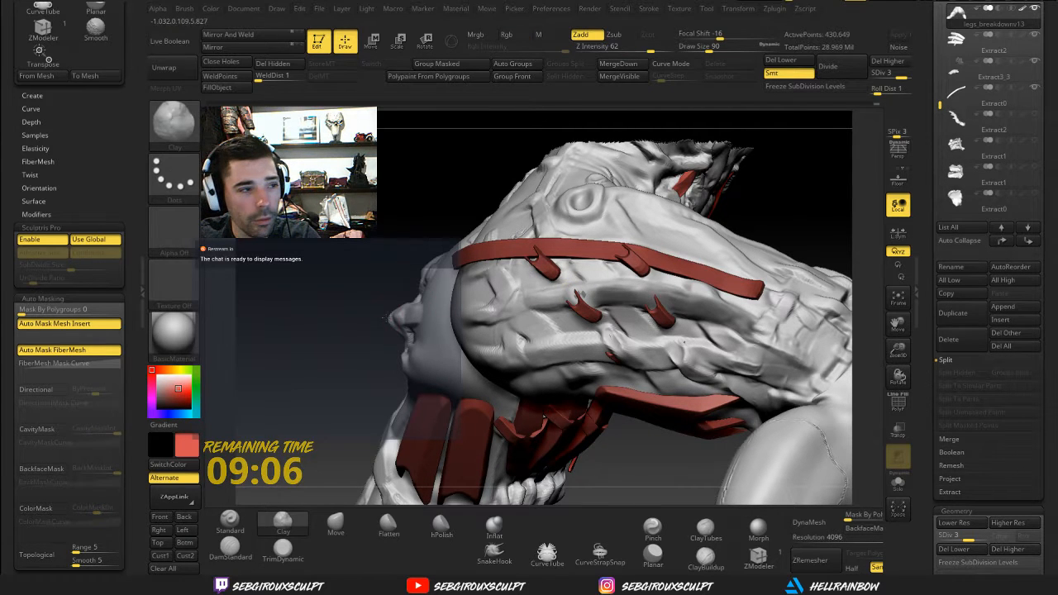
{"action": "right_click_drag", "start_coordinate": [767, 200], "coordinate": [727, 312]}
{"action": "key", "text": "ctrl"}
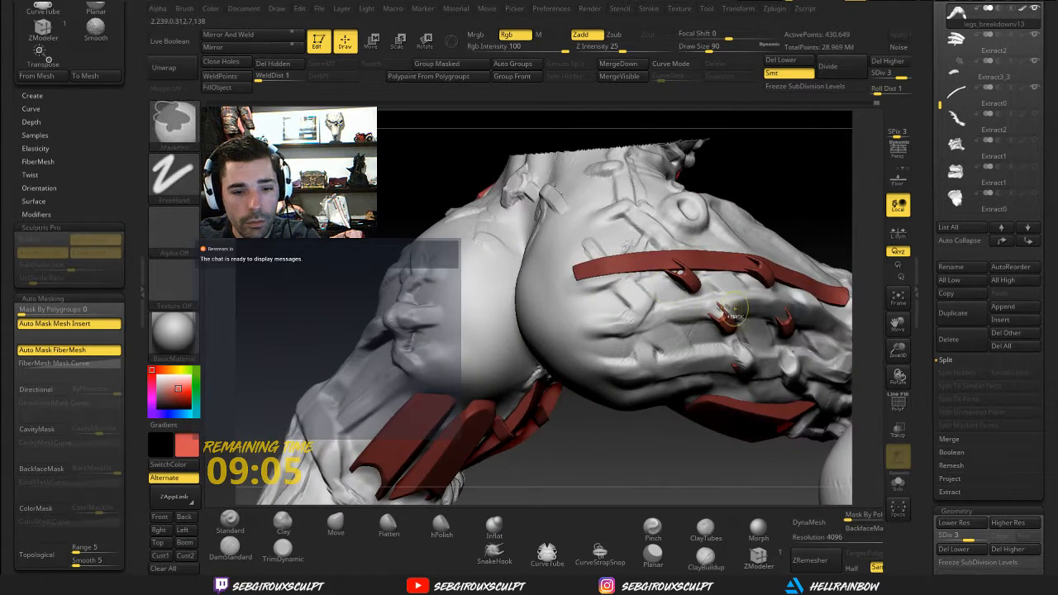
{"action": "left_click_drag", "start_coordinate": [727, 311], "coordinate": [607, 328], "text": "ctrl"}
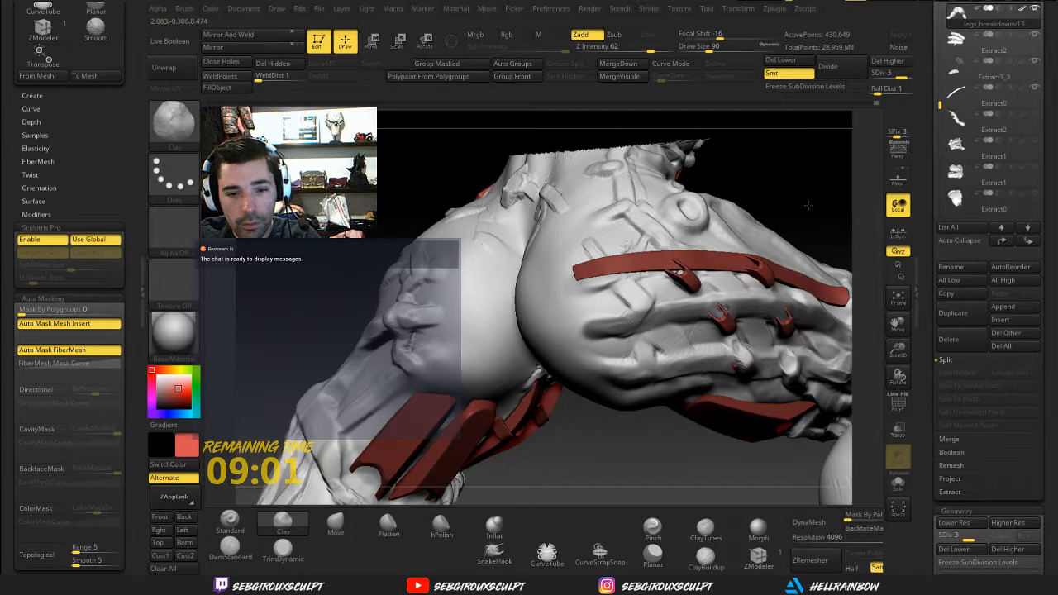
Extract the masked ridge as a double-sided strip with smoothness 5 and thickness 0.02, and accept it as a new subtool
{"action": "mouse_move", "coordinate": [806, 219]}
{"action": "right_mouse_down"}
{"action": "mouse_move", "coordinate": [806, 155]}
{"action": "mouse_move", "coordinate": [744, 267]}
{"action": "mouse_move", "coordinate": [915, 396]}
{"action": "right_mouse_up"}
{"action": "left_click", "coordinate": [1024, 489]}
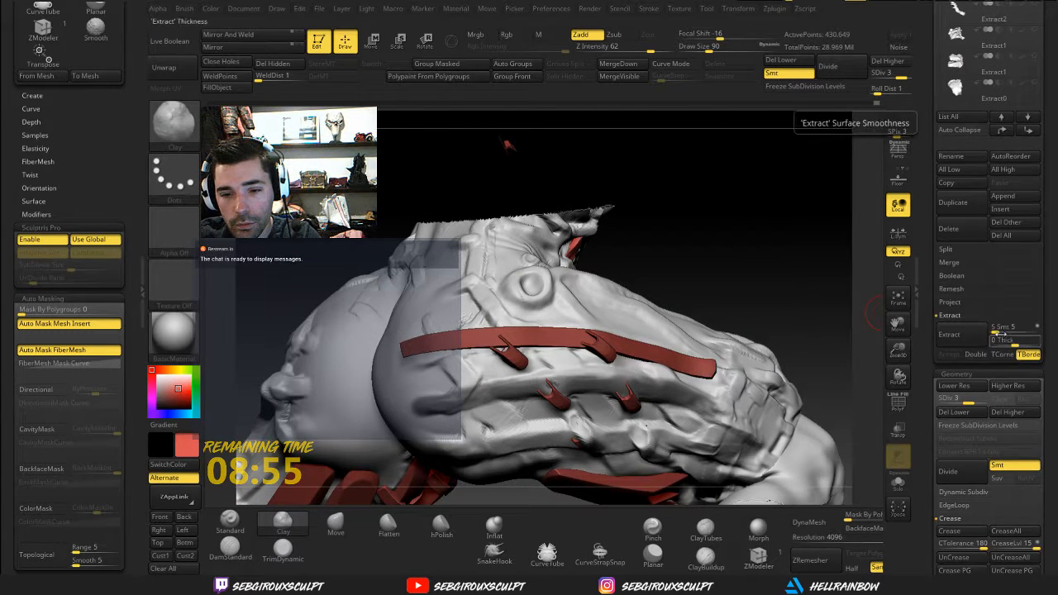
{"action": "left_click", "coordinate": [957, 335]}
{"action": "left_click", "coordinate": [949, 354]}
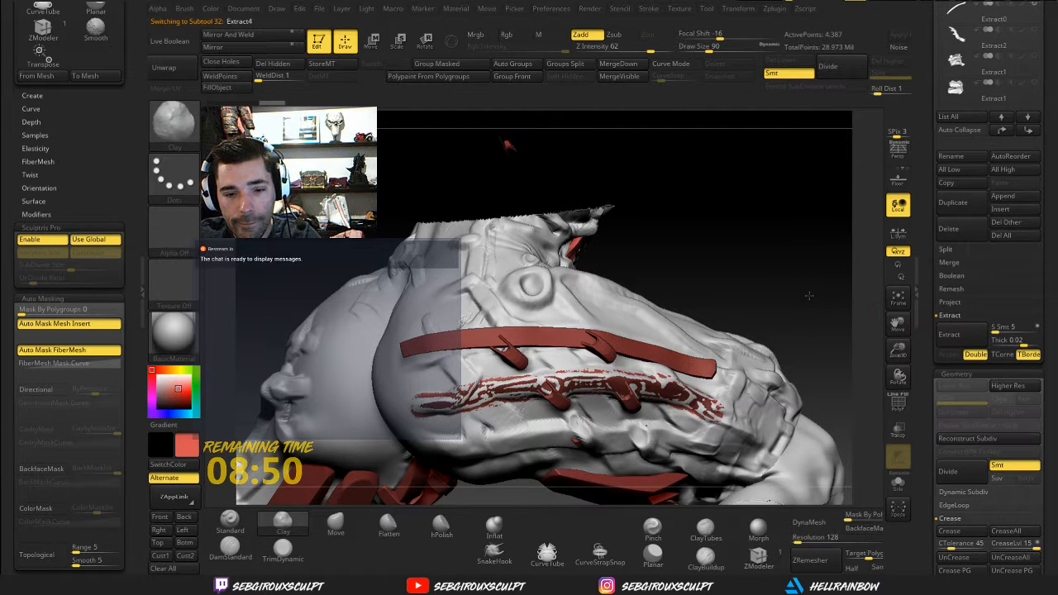
Isolate the extracted ridge strip with Solo and delete the hidden part of its mesh
{"action": "left_click_drag", "start_coordinate": [803, 304], "coordinate": [810, 250]}
{"action": "scroll", "coordinate": [1018, 239], "scroll_direction": "up", "scroll_amount": 10}
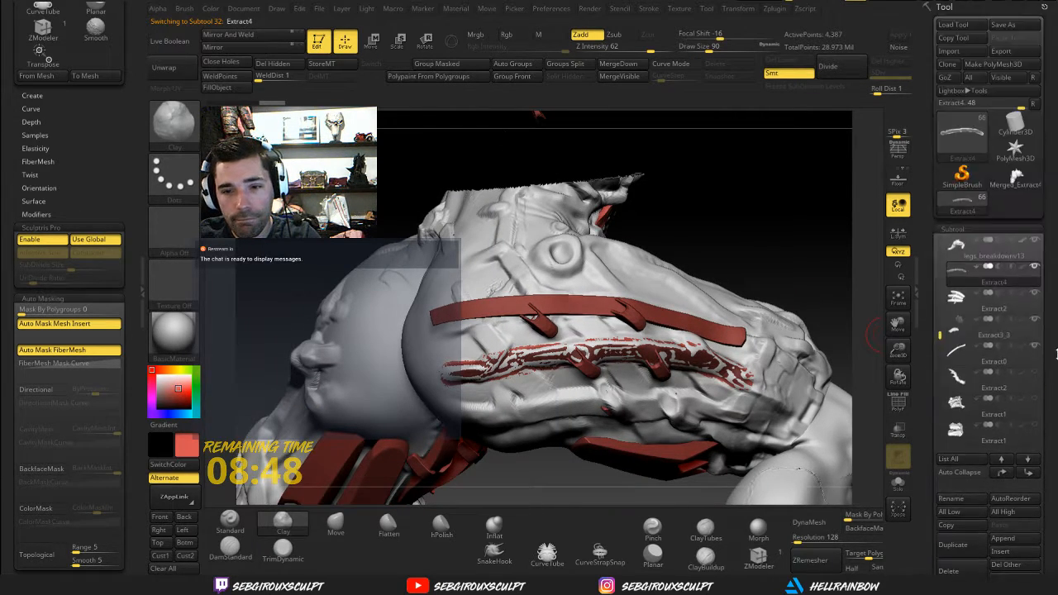
{"action": "left_click", "coordinate": [901, 481]}
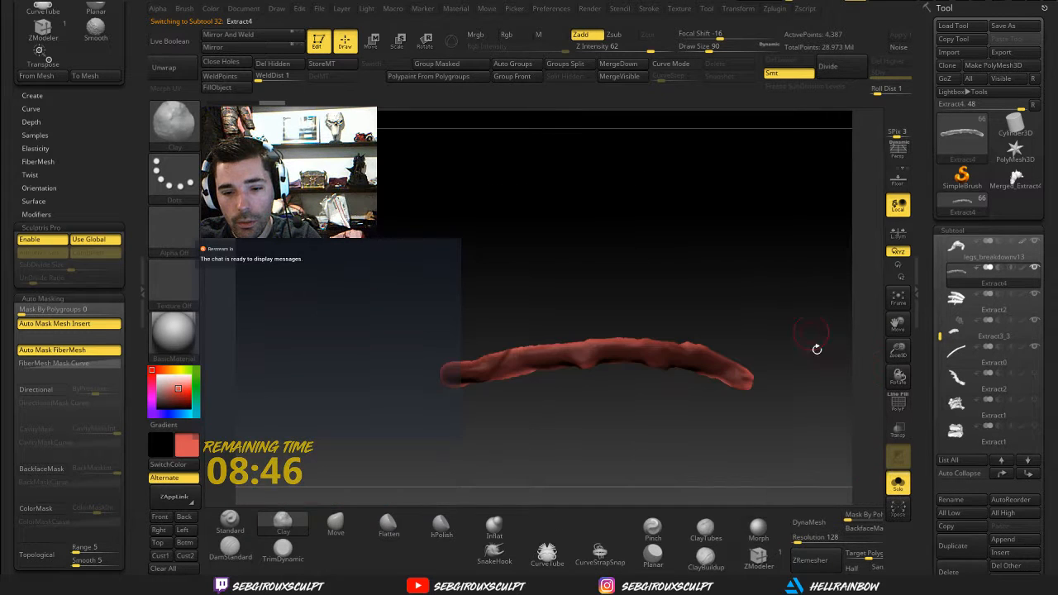
{"action": "left_click", "coordinate": [435, 66]}
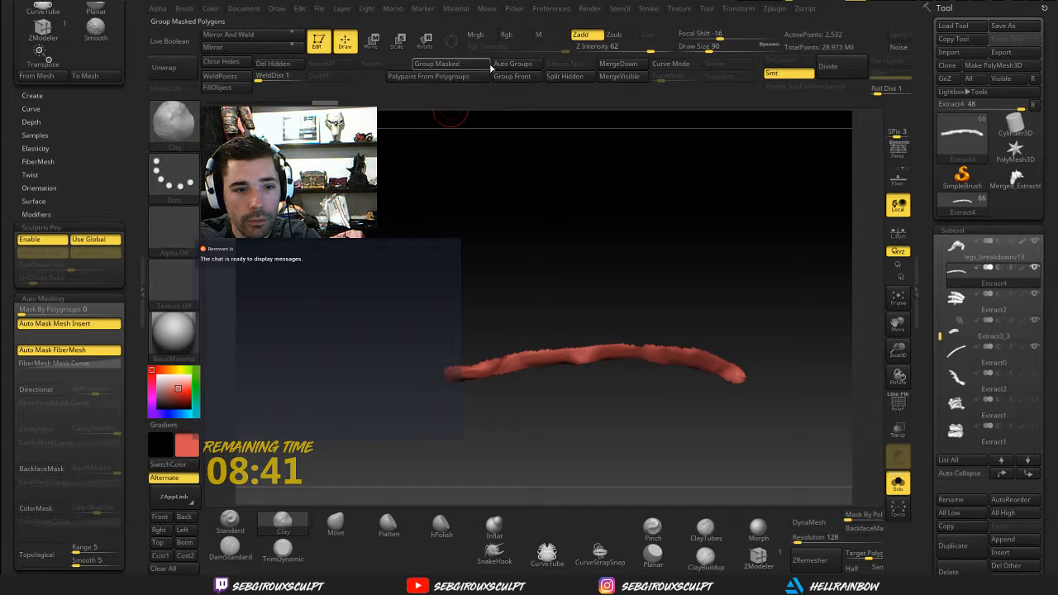
{"action": "left_click_drag", "start_coordinate": [680, 208], "coordinate": [699, 163], "text": "alt"}
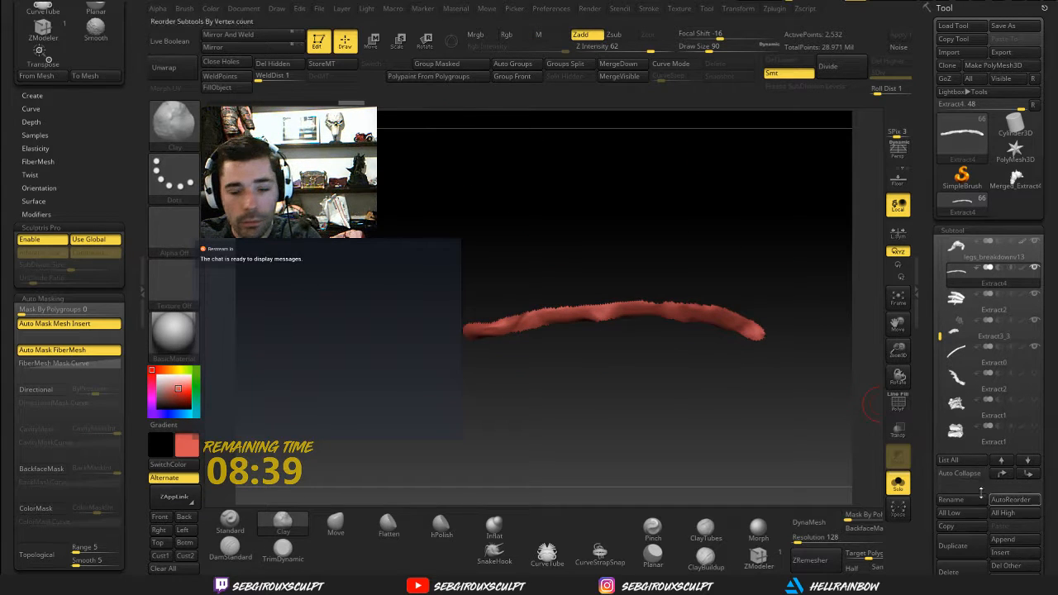
Smooth the jagged edges of the isolated strip with the Polish deformations
{"action": "scroll", "coordinate": [983, 413], "scroll_direction": "down", "scroll_amount": 10}
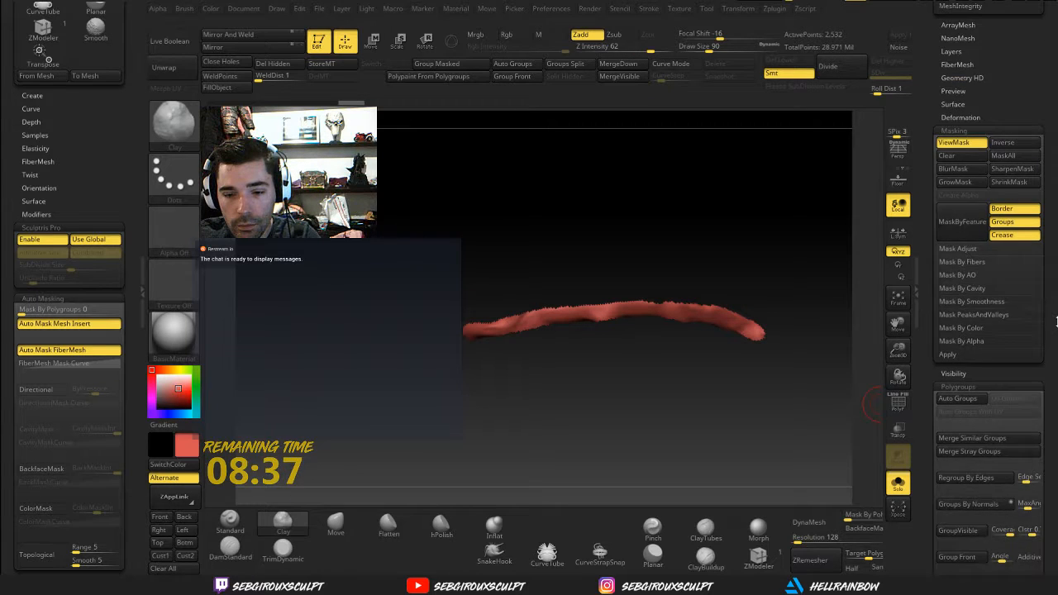
{"action": "scroll", "coordinate": [1055, 322], "scroll_direction": "up", "scroll_amount": 10}
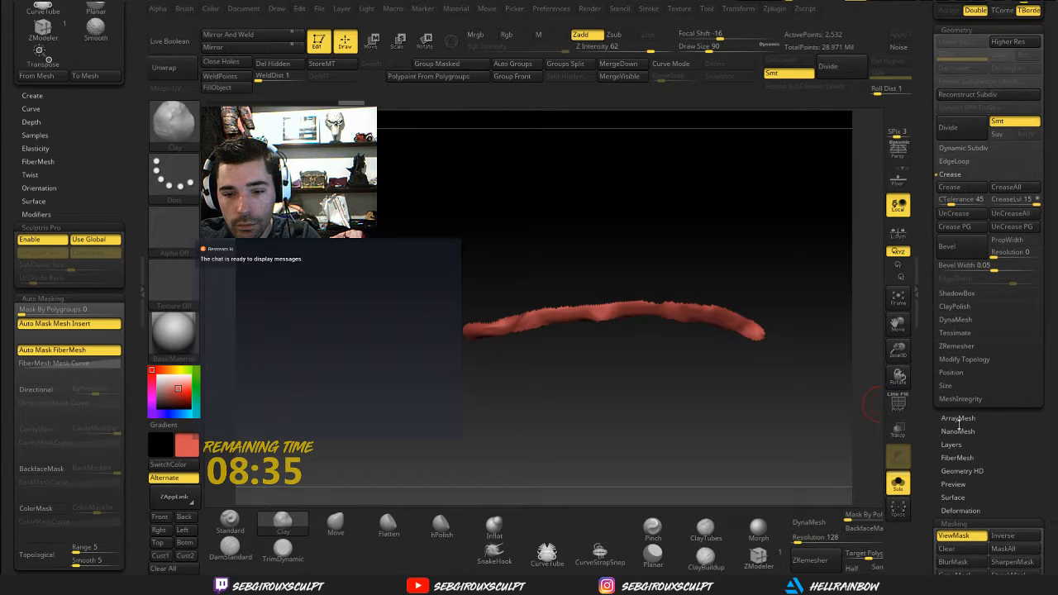
{"action": "left_click_drag", "start_coordinate": [824, 409], "coordinate": [880, 433]}
{"action": "scroll", "coordinate": [1018, 351], "scroll_direction": "down", "scroll_amount": 5}
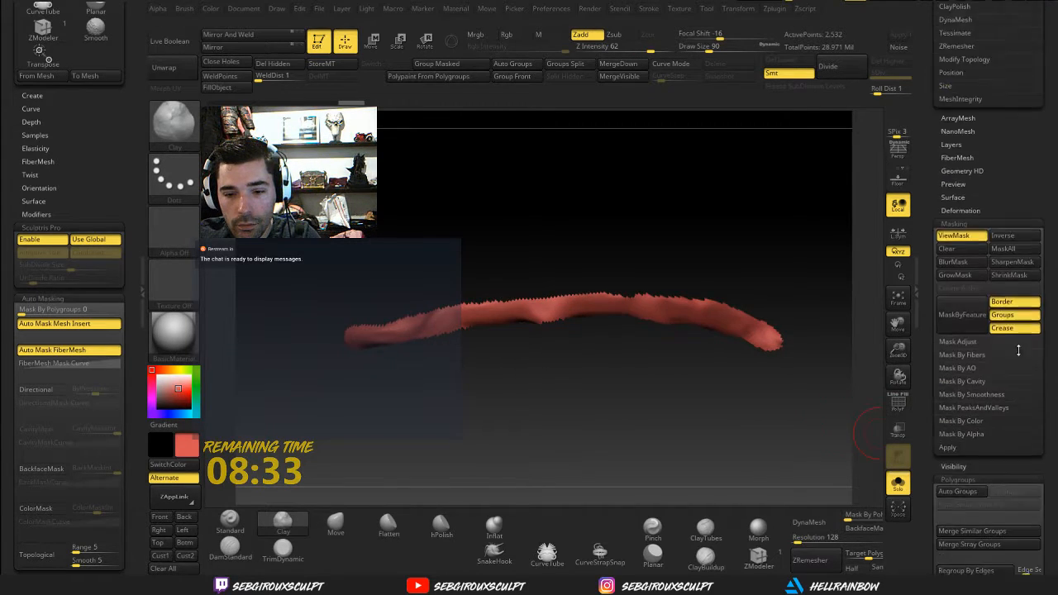
{"action": "scroll", "coordinate": [1018, 350], "scroll_direction": "down", "scroll_amount": 3}
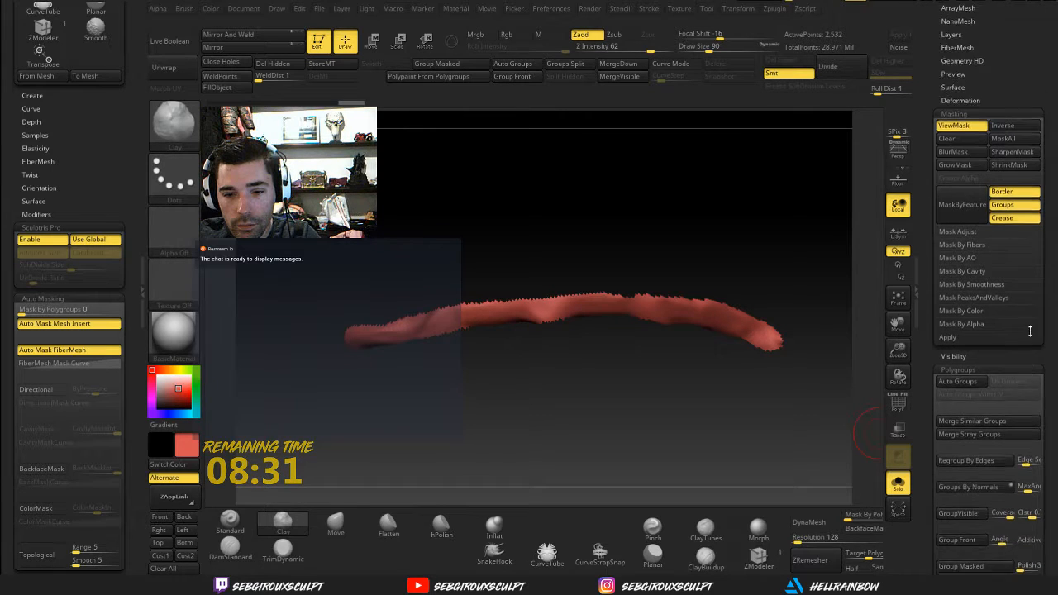
{"action": "scroll", "coordinate": [1029, 331], "scroll_direction": "up", "scroll_amount": 1}
{"action": "scroll", "coordinate": [1030, 333], "scroll_direction": "down", "scroll_amount": 10}
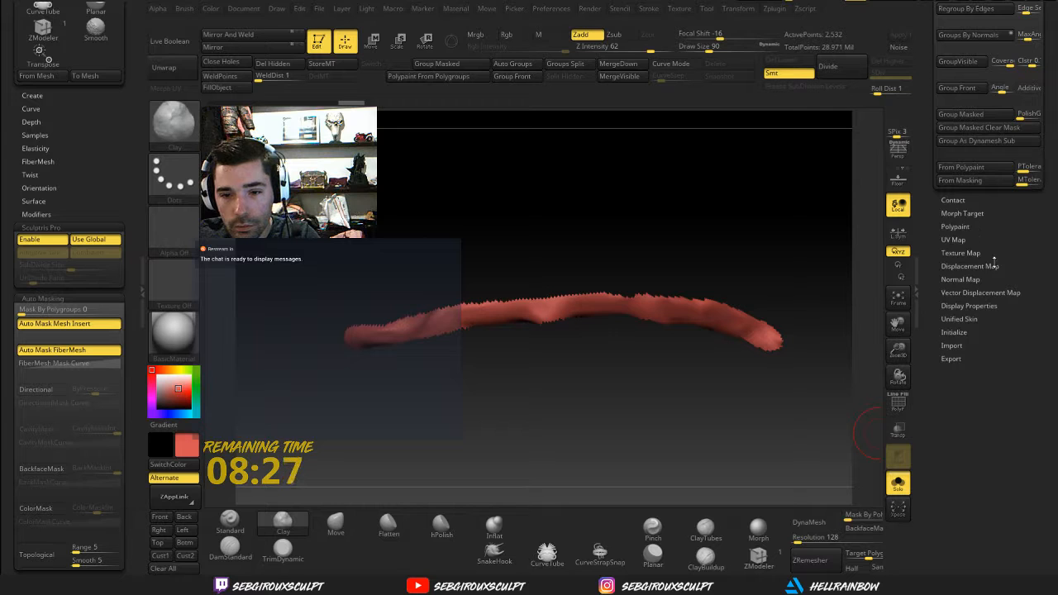
{"action": "scroll", "coordinate": [994, 263], "scroll_direction": "up", "scroll_amount": 10}
{"action": "scroll", "coordinate": [1008, 380], "scroll_direction": "up", "scroll_amount": 10}
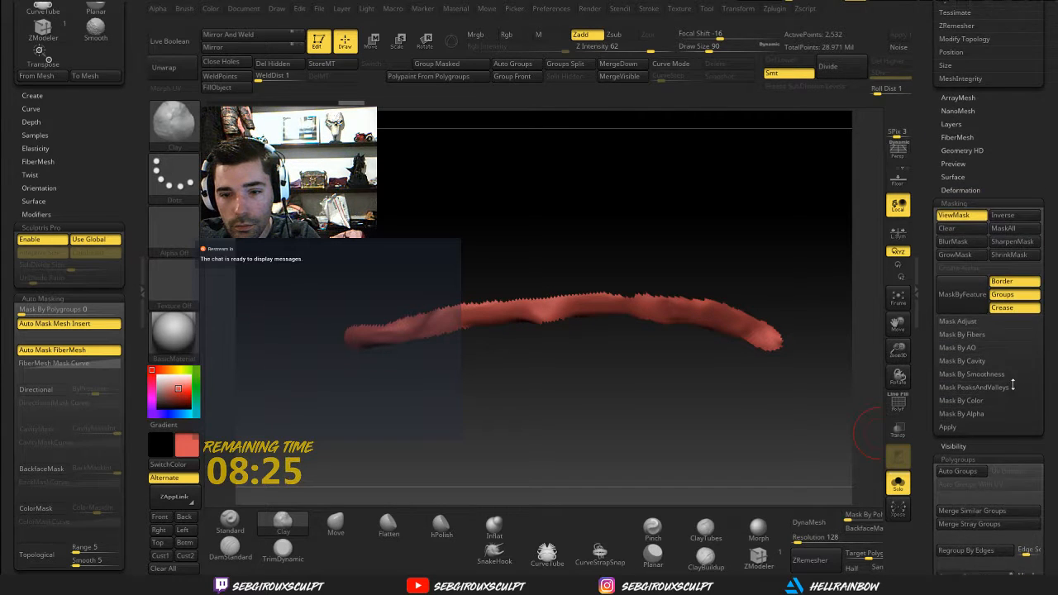
{"action": "scroll", "coordinate": [1016, 332], "scroll_direction": "up", "scroll_amount": 10}
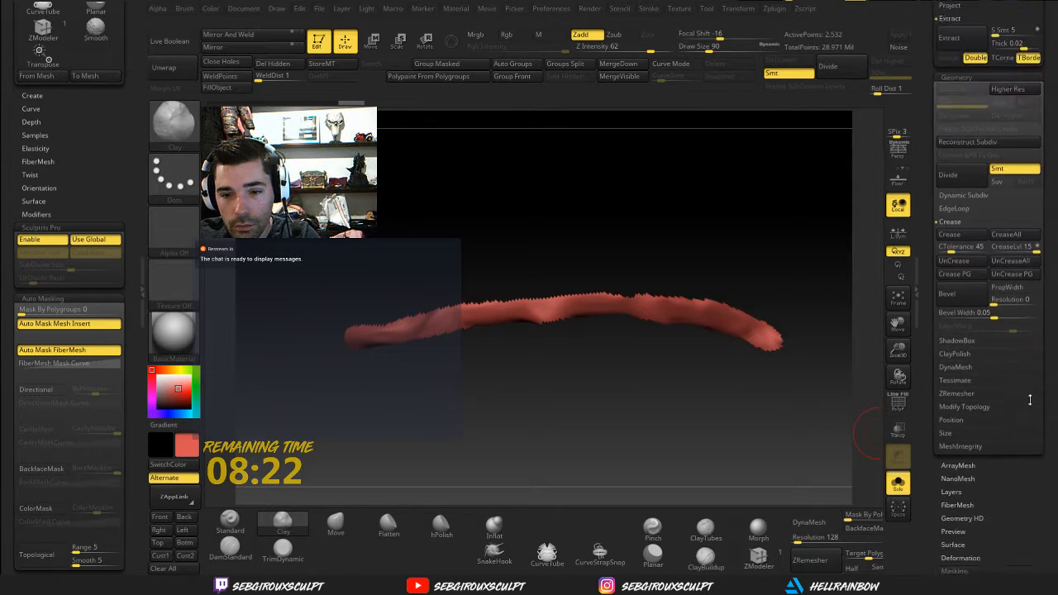
{"action": "scroll", "coordinate": [1051, 388], "scroll_direction": "down", "scroll_amount": 10}
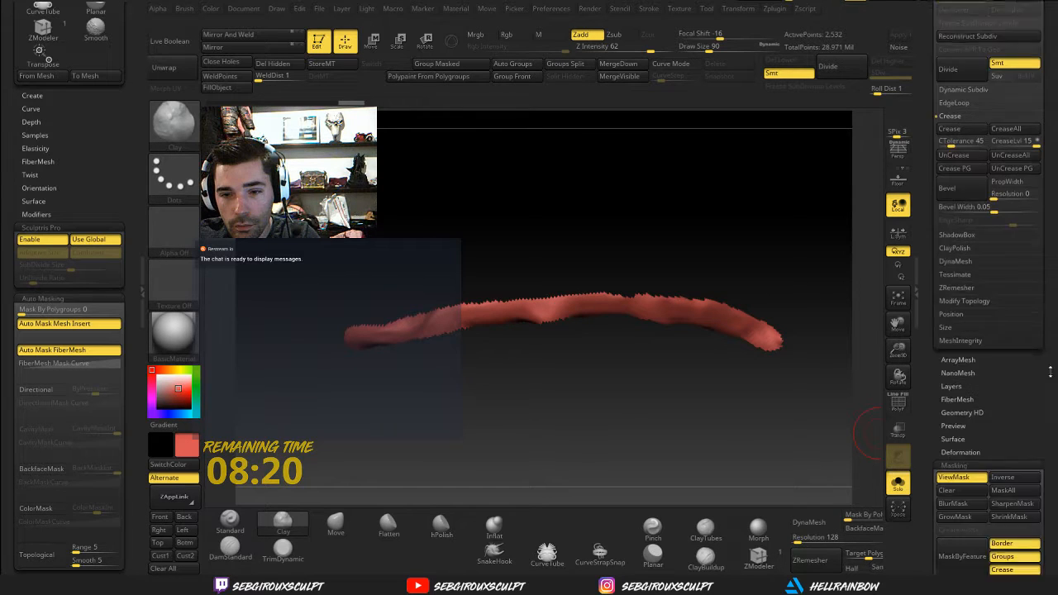
{"action": "left_click", "coordinate": [961, 386]}
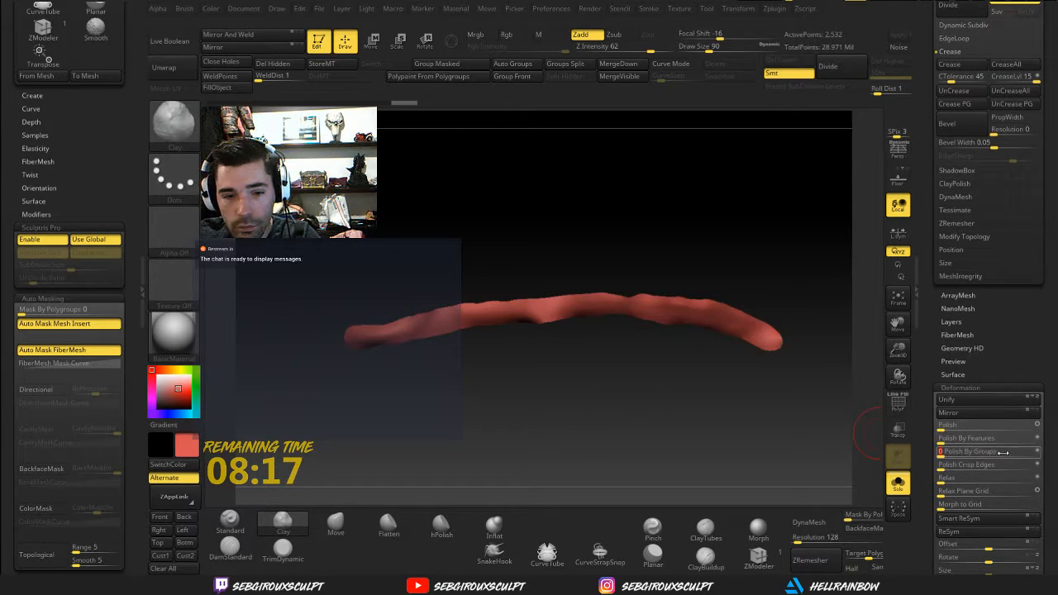
{"action": "left_click", "coordinate": [975, 425]}
{"action": "mouse_move", "coordinate": [711, 415]}
{"action": "left_mouse_down"}
{"action": "mouse_move", "coordinate": [760, 389]}
{"action": "mouse_move", "coordinate": [763, 418]}
{"action": "mouse_move", "coordinate": [694, 405]}
{"action": "left_mouse_up"}
Remesh the strip repeatedly with ZRemesher, displaying its wireframe and enabling the Half option for a coarser grid
{"action": "left_click", "coordinate": [449, 523]}
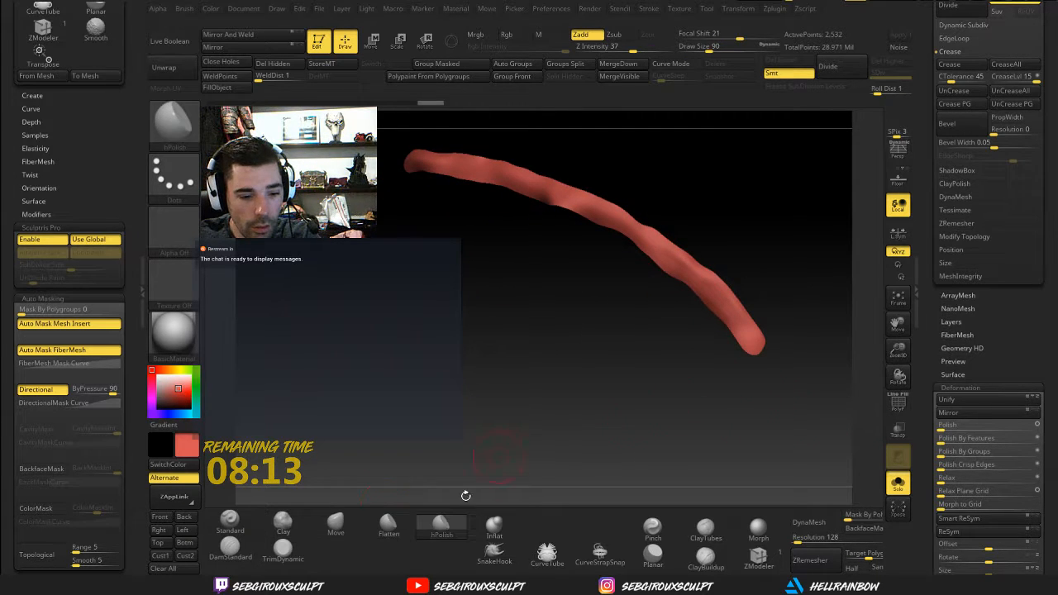
{"action": "key", "text": "space"}
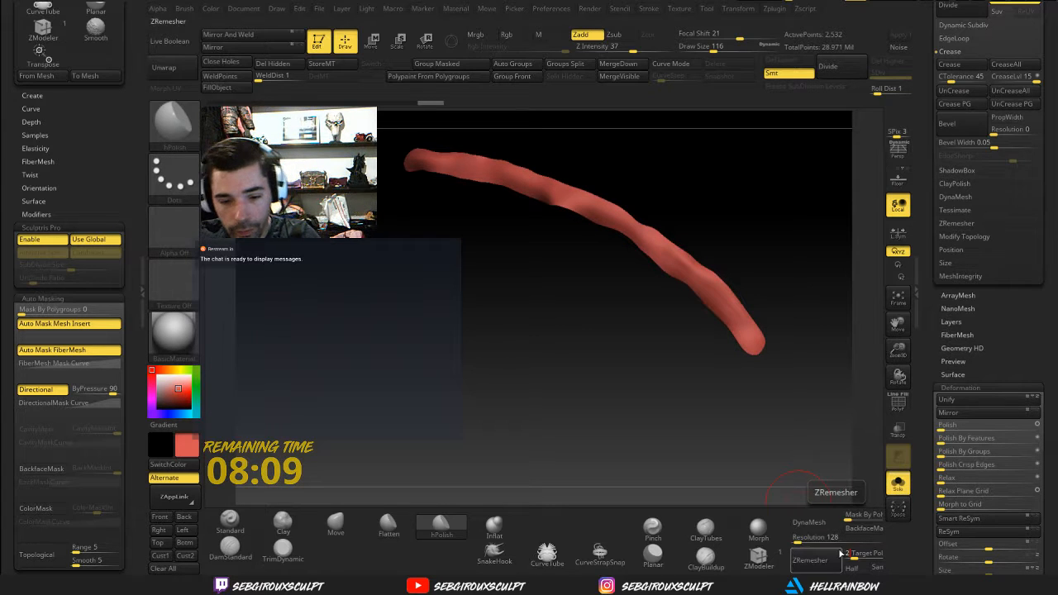
{"action": "left_click", "coordinate": [810, 559]}
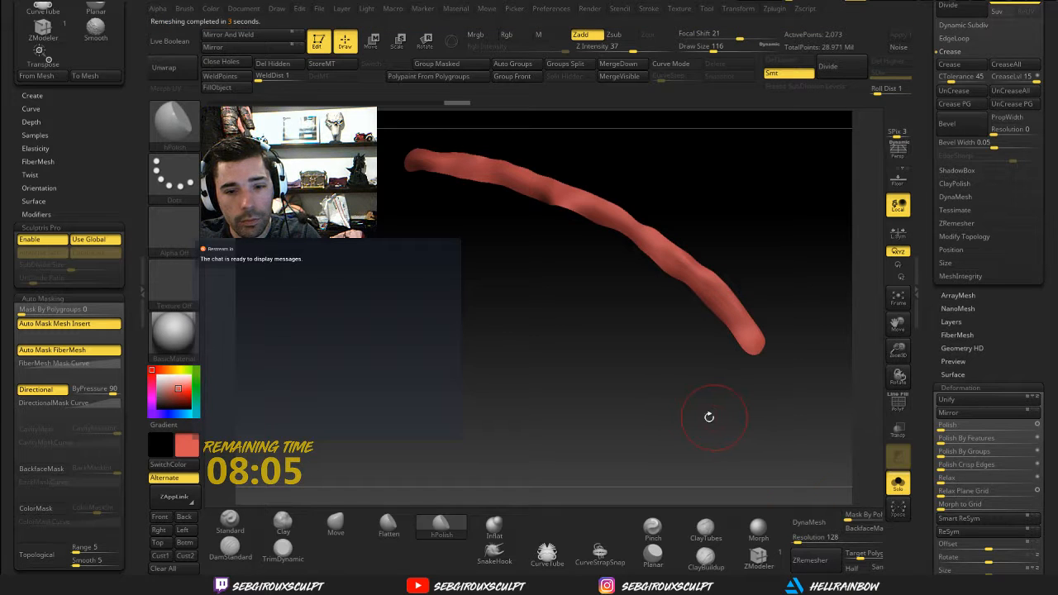
{"action": "left_click", "coordinate": [898, 403]}
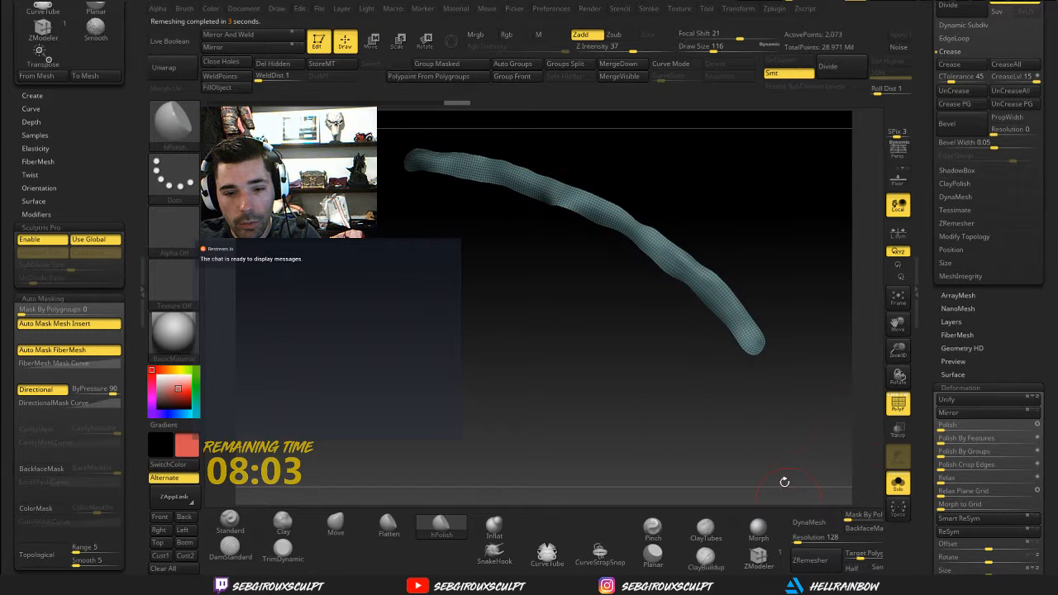
{"action": "left_click", "coordinate": [826, 560]}
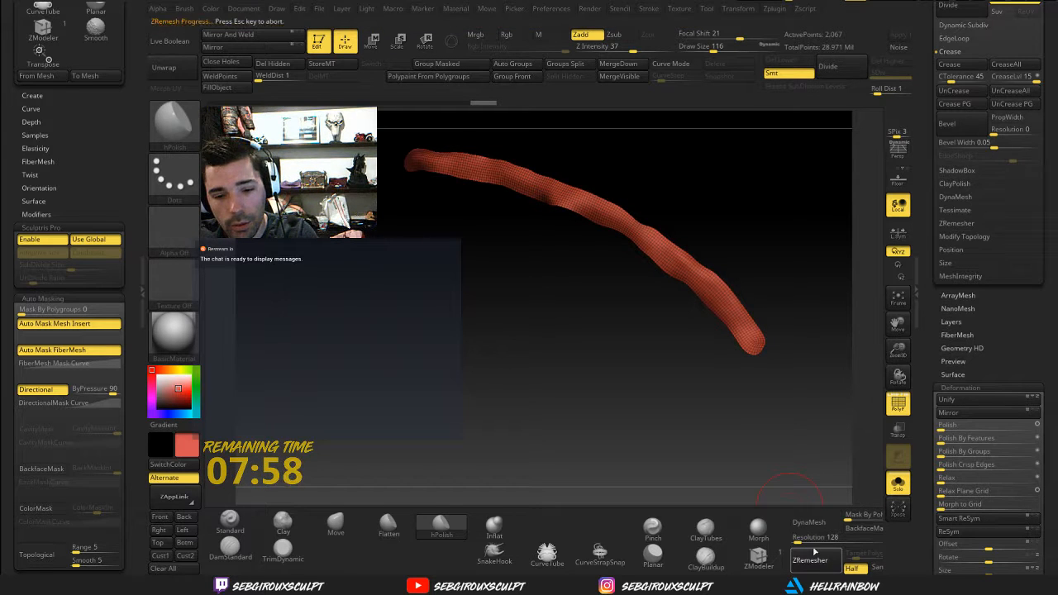
{"action": "left_click", "coordinate": [850, 569]}
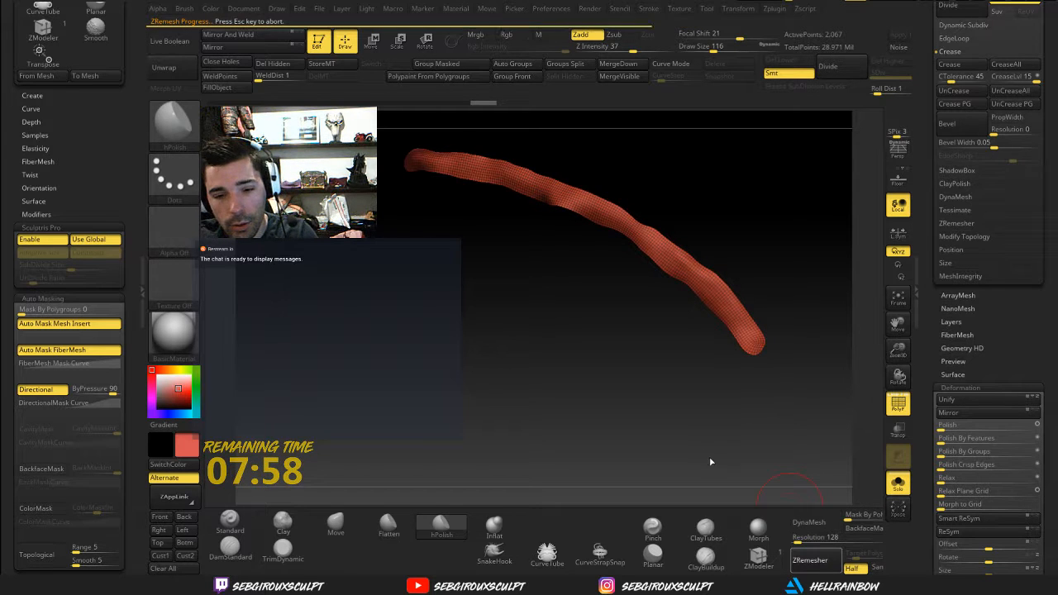
{"action": "left_click", "coordinate": [808, 560]}
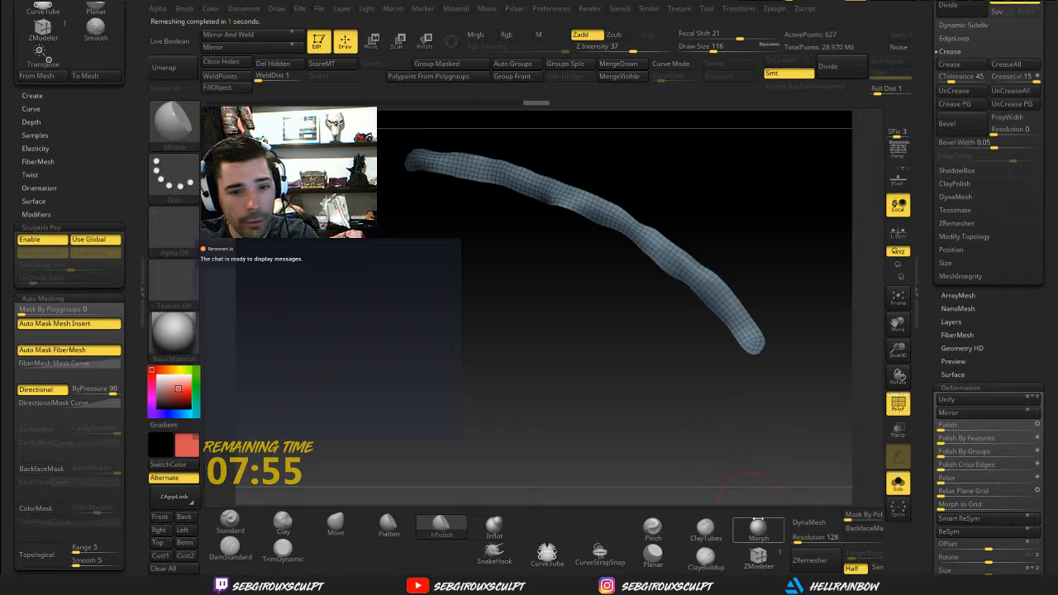
{"action": "left_click", "coordinate": [813, 563]}
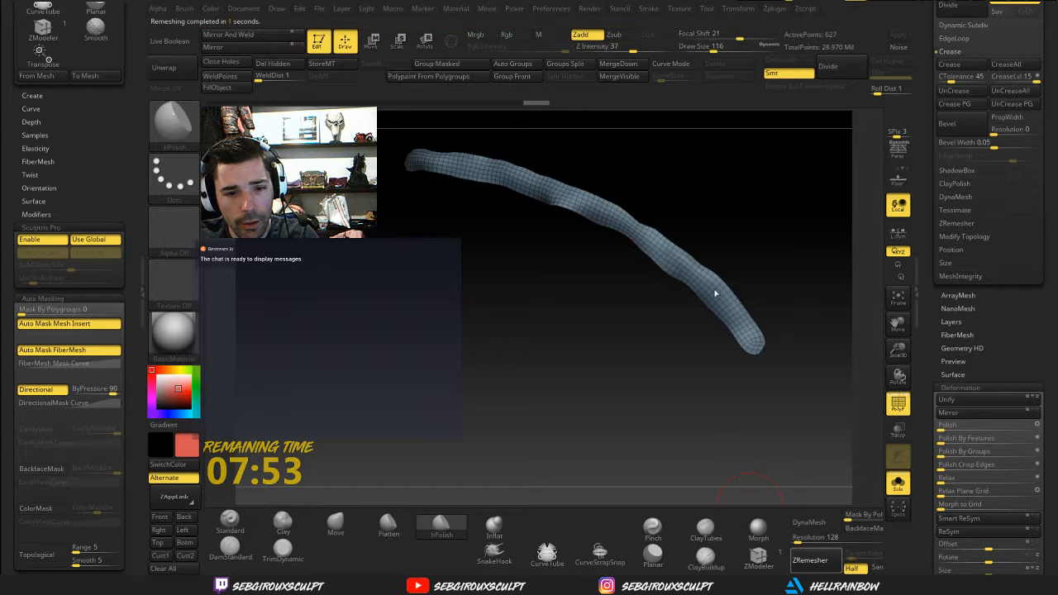
Even out the wavy long edges of the remeshed strip with the Move brush at draw sizes 62 and 90
{"action": "key", "text": "b"}
{"action": "key", "text": "m"}
{"action": "key", "text": "v"}
{"action": "key", "text": "space"}
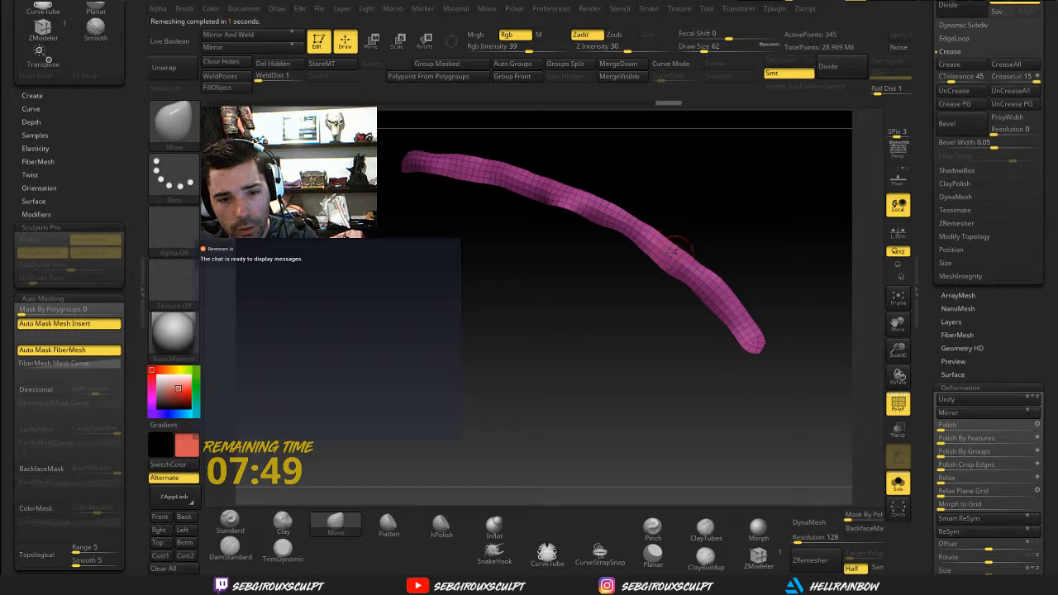
{"action": "mouse_move", "coordinate": [678, 246]}
{"action": "left_mouse_down"}
{"action": "mouse_move", "coordinate": [646, 249]}
{"action": "mouse_move", "coordinate": [637, 264]}
{"action": "mouse_move", "coordinate": [665, 266]}
{"action": "mouse_move", "coordinate": [653, 258]}
{"action": "mouse_move", "coordinate": [656, 278]}
{"action": "left_mouse_up"}
{"action": "key", "text": "space"}
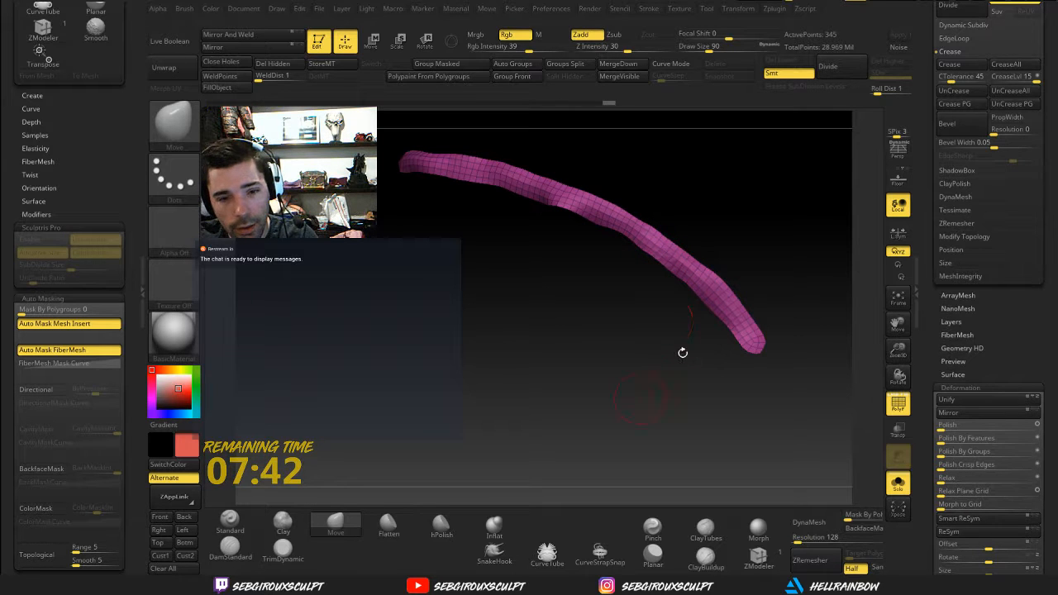
Flatten the strip's surface along its length with the hPolish brush at draw size 132
{"action": "left_click", "coordinate": [463, 522]}
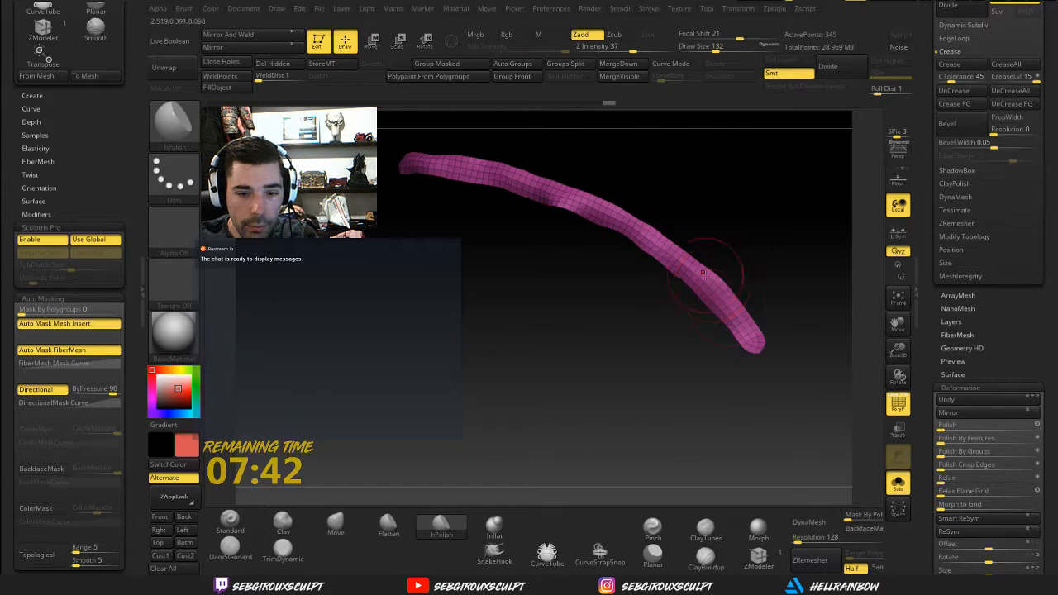
{"action": "left_click_drag", "start_coordinate": [721, 306], "coordinate": [738, 325]}
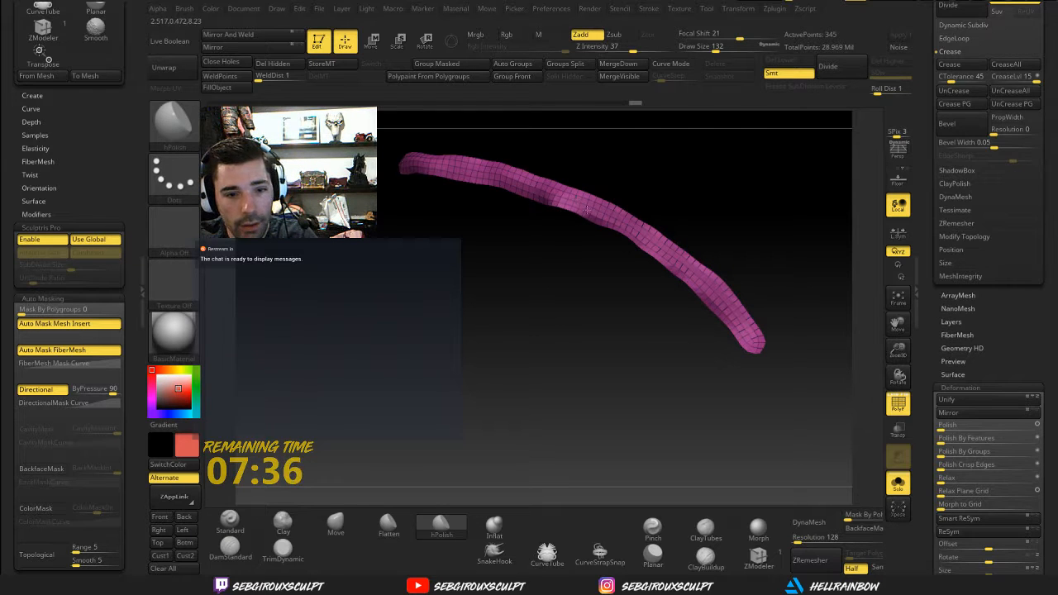
{"action": "mouse_move", "coordinate": [661, 206]}
{"action": "left_mouse_down"}
{"action": "mouse_move", "coordinate": [702, 224]}
{"action": "mouse_move", "coordinate": [739, 218]}
{"action": "mouse_move", "coordinate": [774, 256]}
{"action": "mouse_move", "coordinate": [780, 306]}
{"action": "mouse_move", "coordinate": [784, 291]}
{"action": "left_mouse_up"}
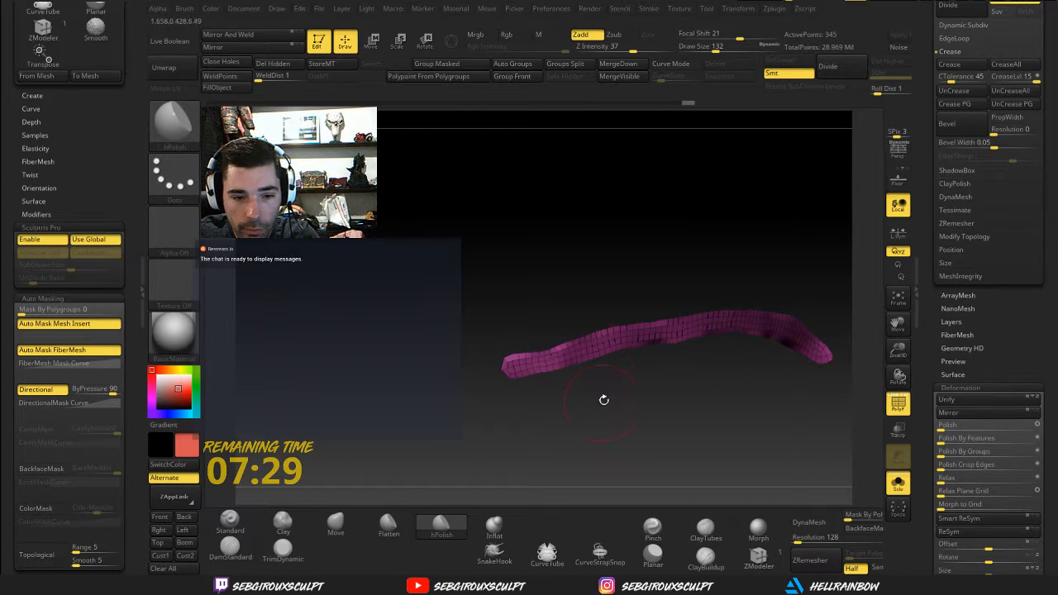
Square off the strip's narrow end and straighten the neighbouring edges with the Move brush at draw size 65
{"action": "left_click_drag", "start_coordinate": [603, 400], "coordinate": [580, 396]}
{"action": "key", "text": "b"}
{"action": "key", "text": "m"}
{"action": "key", "text": "v"}
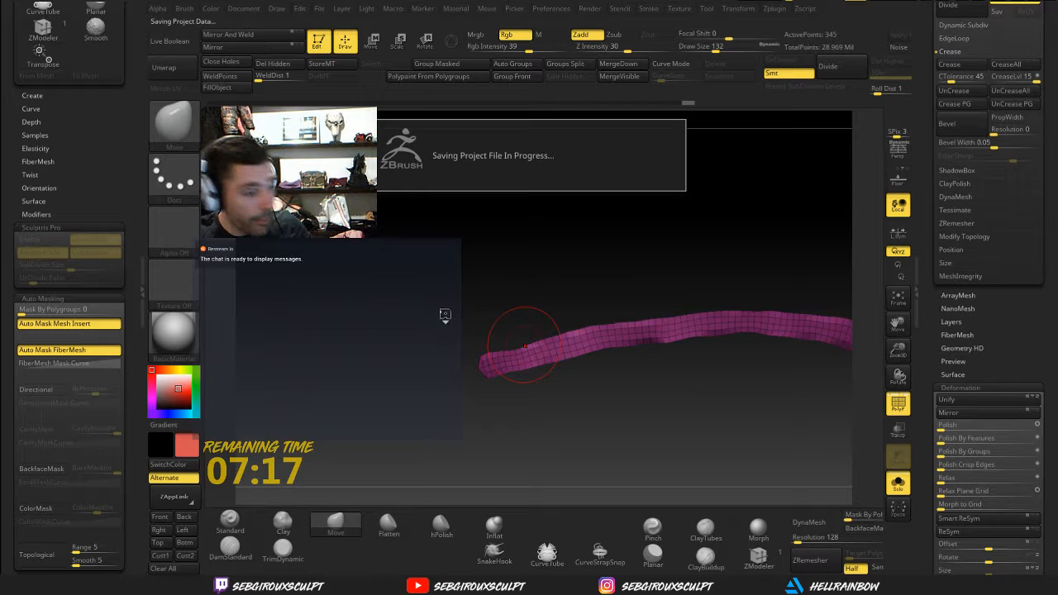
{"action": "right_click", "coordinate": [446, 314]}
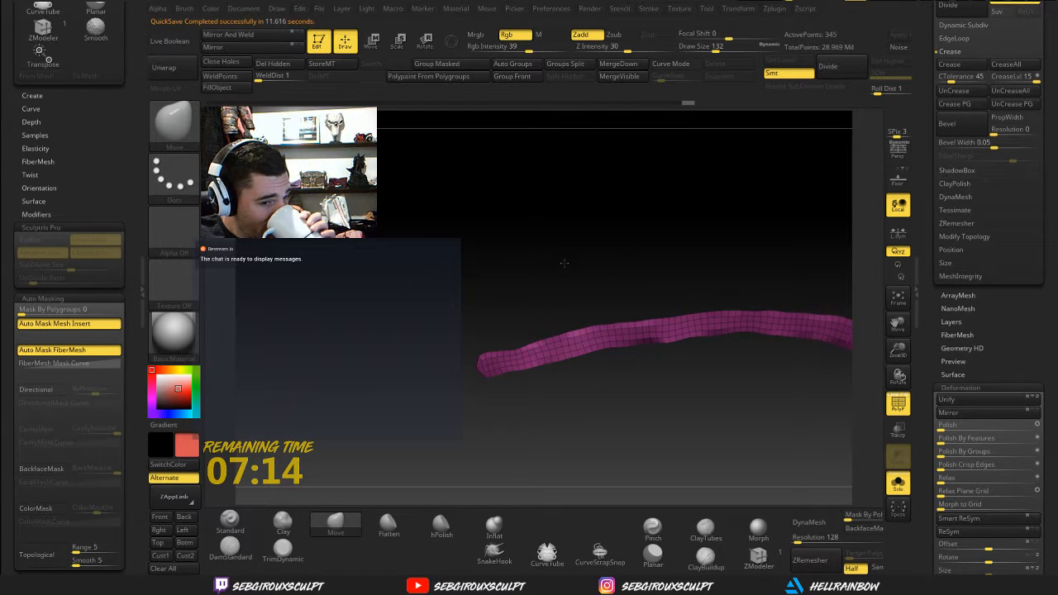
{"action": "mouse_move", "coordinate": [522, 286]}
{"action": "left_mouse_down"}
{"action": "mouse_move", "coordinate": [540, 281]}
{"action": "mouse_move", "coordinate": [550, 259]}
{"action": "mouse_move", "coordinate": [531, 335]}
{"action": "mouse_move", "coordinate": [497, 353]}
{"action": "left_mouse_up"}
{"action": "right_click", "coordinate": [529, 334]}
{"action": "right_click", "coordinate": [497, 353]}
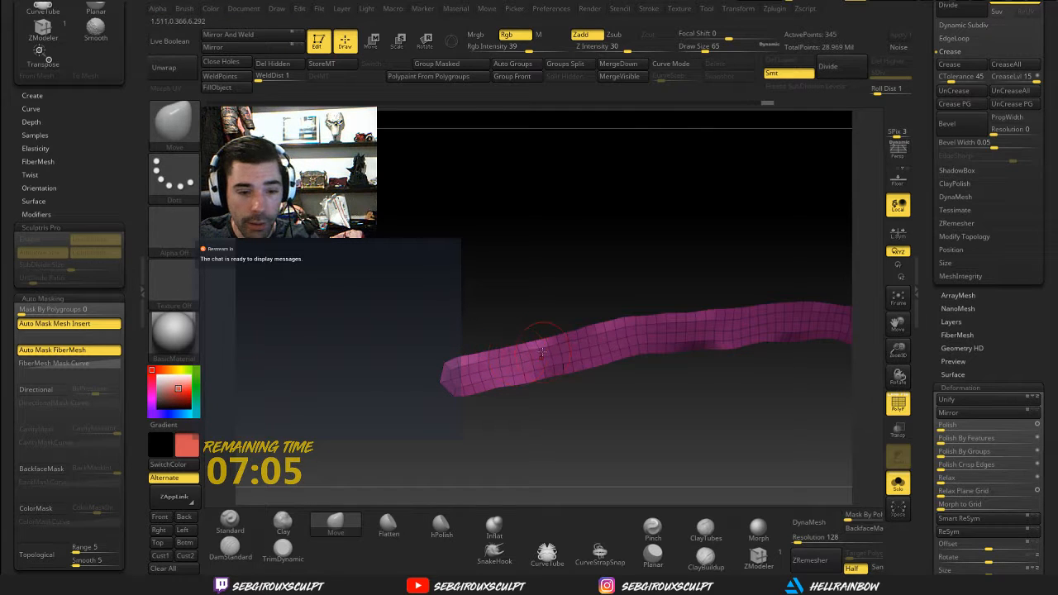
{"action": "mouse_move", "coordinate": [580, 300]}
{"action": "left_mouse_down"}
{"action": "mouse_move", "coordinate": [495, 347]}
{"action": "mouse_move", "coordinate": [521, 312]}
{"action": "mouse_move", "coordinate": [501, 345]}
{"action": "left_mouse_up"}
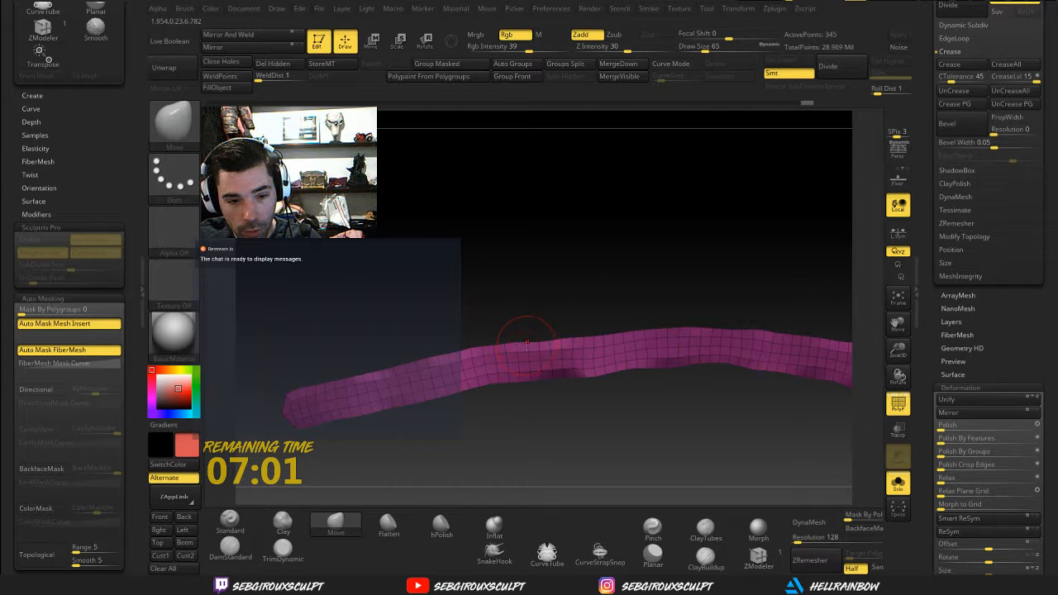
Even the strip's upper edge toward the opposite end and pull that rounded tip into a squared-off shape
{"action": "left_click_drag", "start_coordinate": [581, 312], "coordinate": [713, 328]}
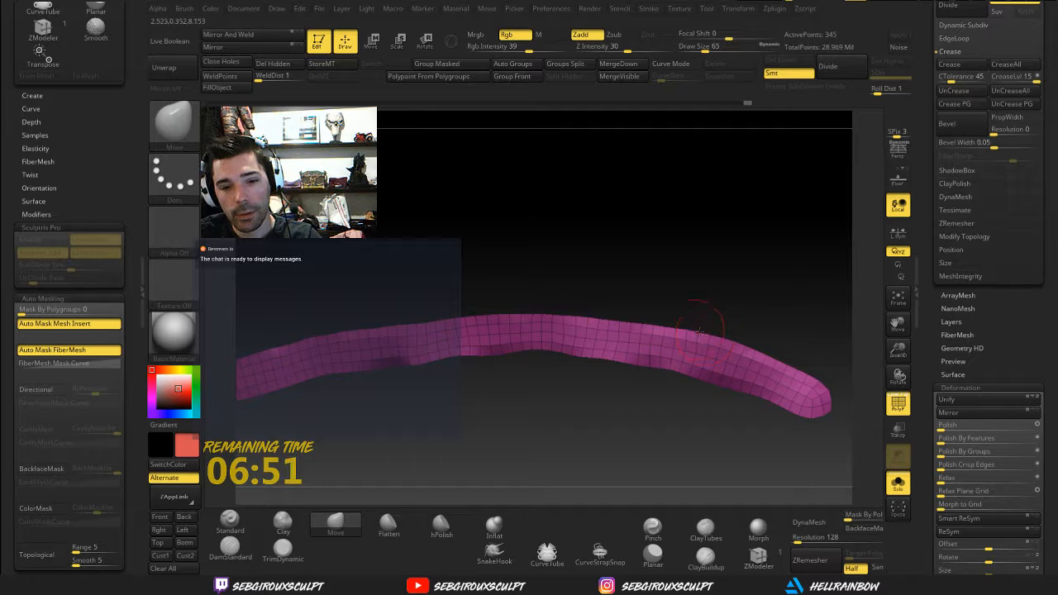
{"action": "left_click_drag", "start_coordinate": [785, 339], "coordinate": [784, 343]}
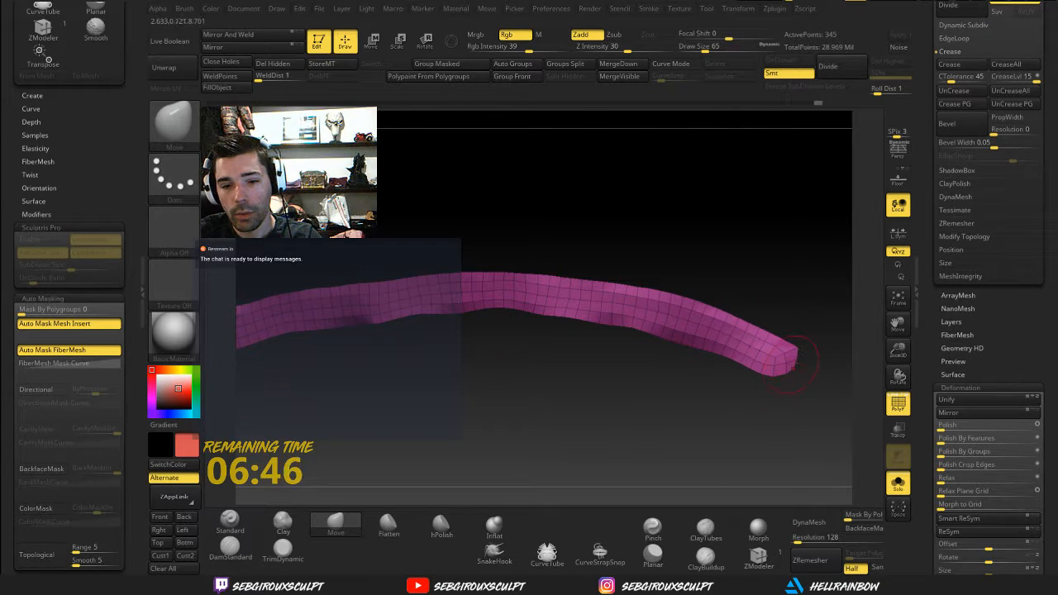
{"action": "left_click_drag", "start_coordinate": [781, 384], "coordinate": [794, 371]}
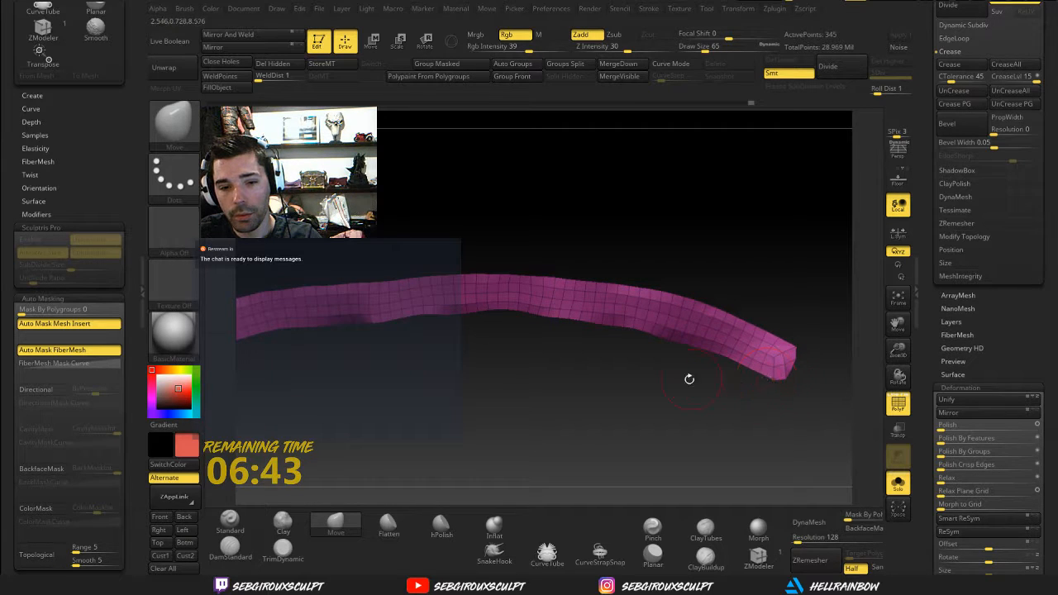
Straighten the strip's wavy lower edge from its middle toward the far end with the Move brush at draw size 65
{"action": "left_click_drag", "start_coordinate": [689, 379], "coordinate": [354, 371]}
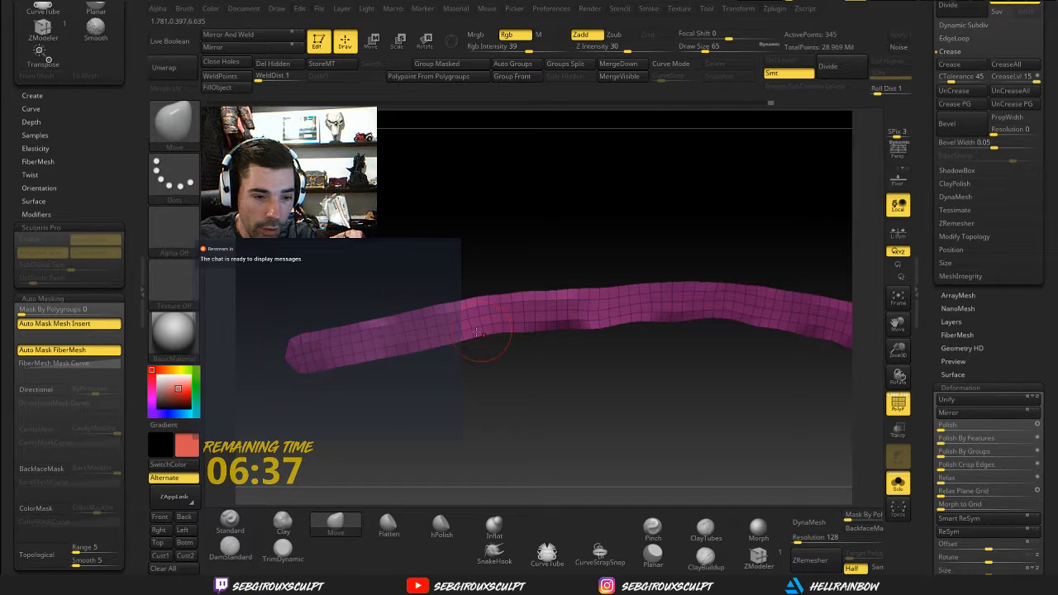
{"action": "left_click_drag", "start_coordinate": [536, 349], "coordinate": [419, 330]}
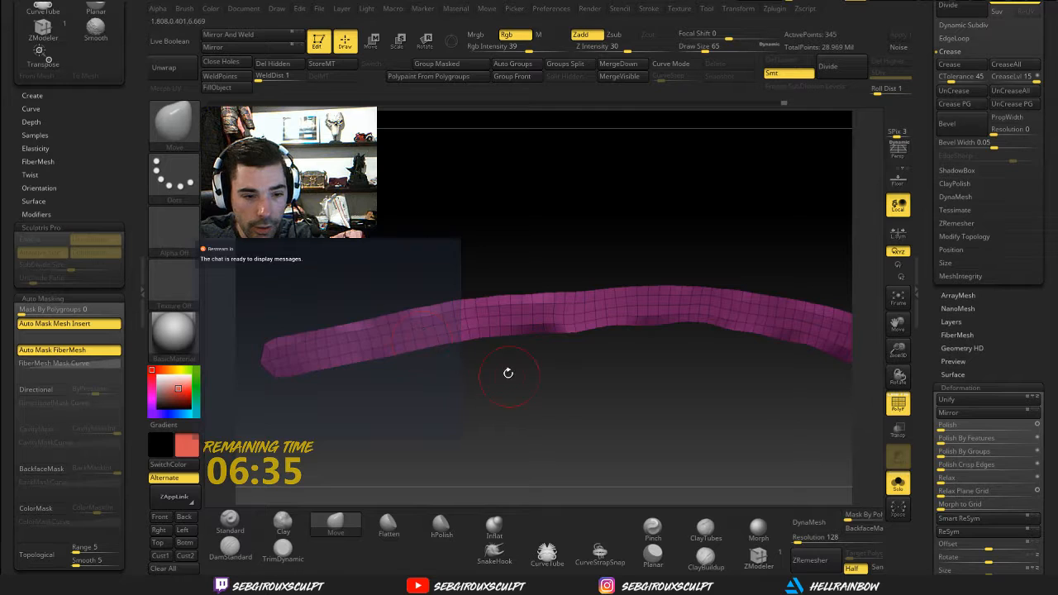
{"action": "left_click_drag", "start_coordinate": [508, 373], "coordinate": [477, 378]}
{"action": "left_click_drag", "start_coordinate": [465, 342], "coordinate": [499, 337]}
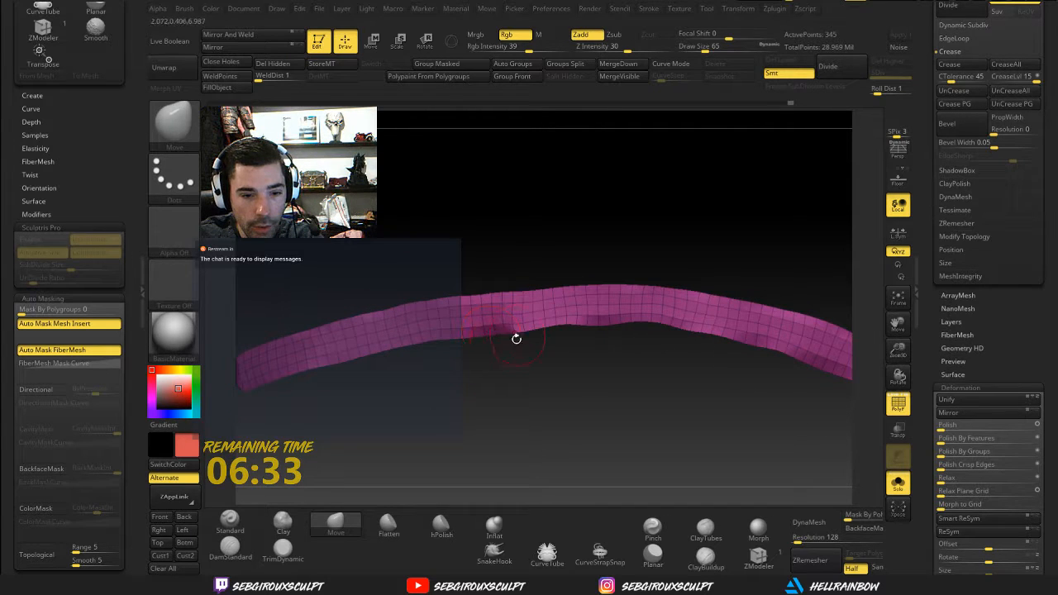
{"action": "left_click_drag", "start_coordinate": [584, 339], "coordinate": [591, 355]}
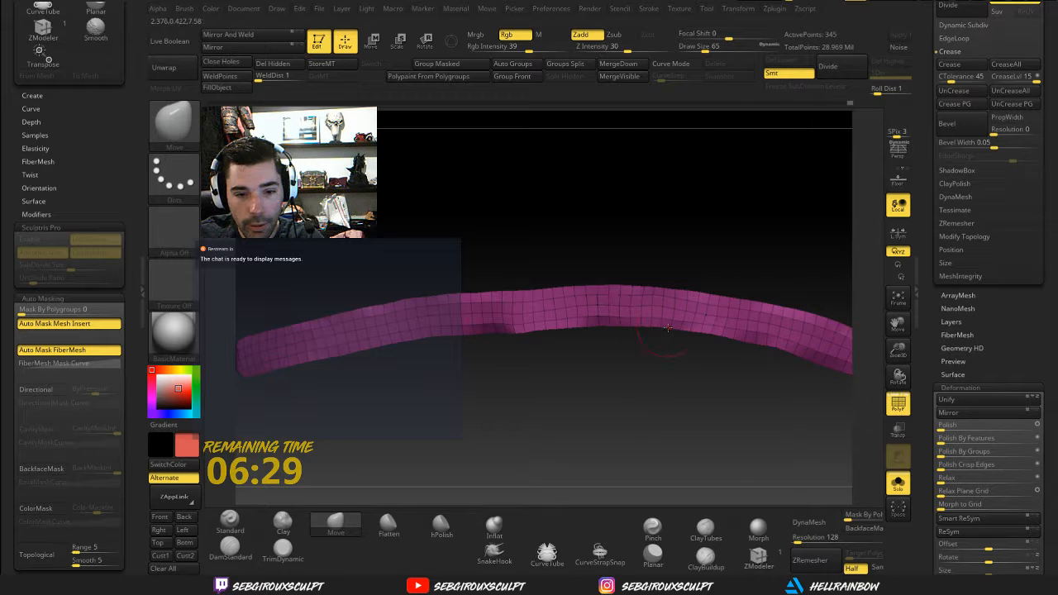
{"action": "right_click_drag", "start_coordinate": [619, 324], "coordinate": [678, 337]}
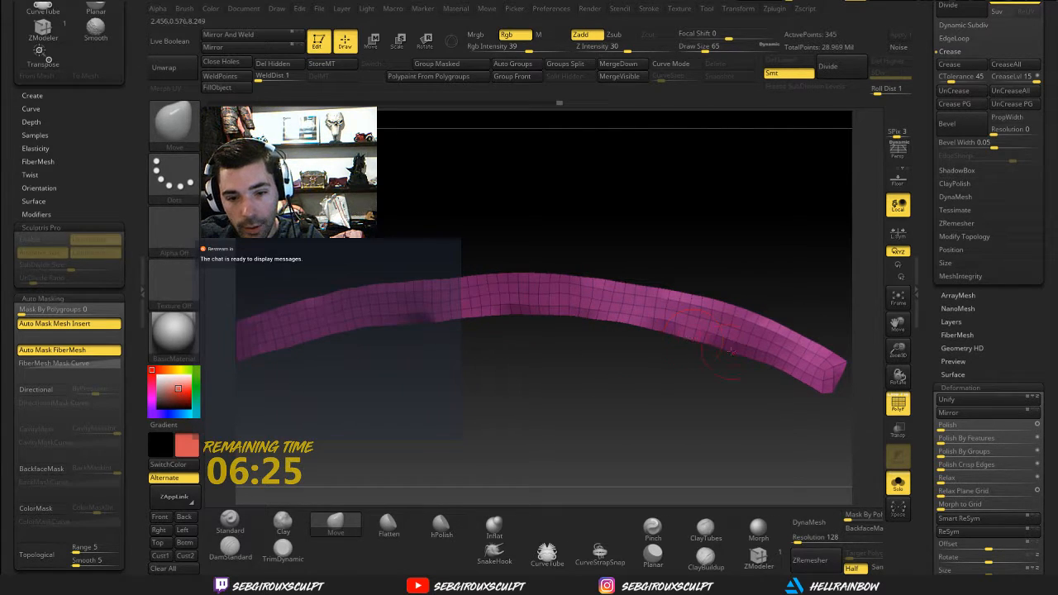
{"action": "right_click_drag", "start_coordinate": [765, 363], "coordinate": [723, 397]}
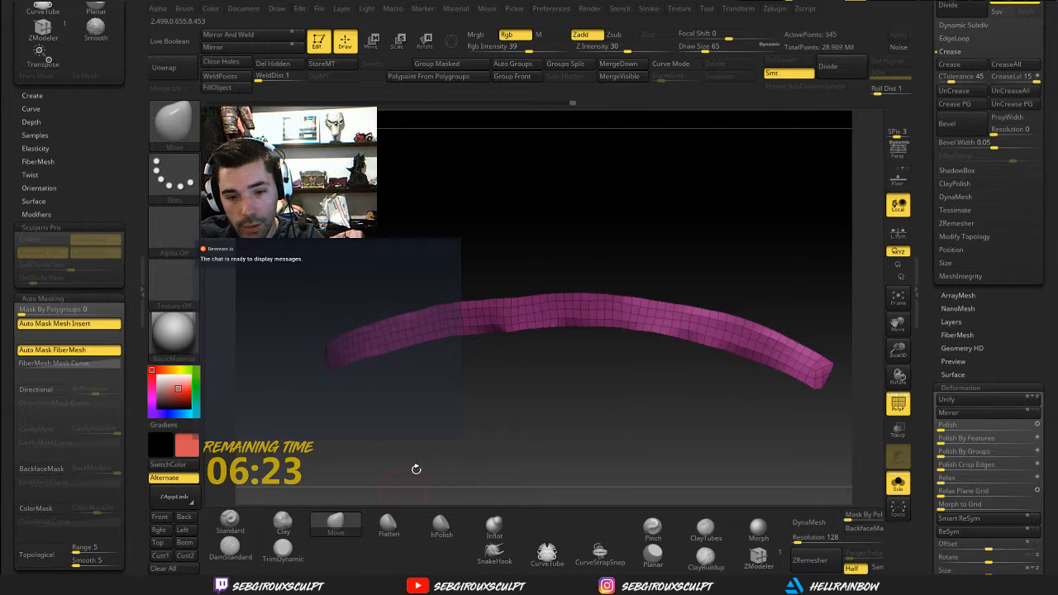
Flatten the dent along the strip's middle with the hPolish brush at draw size 116
{"action": "left_click", "coordinate": [434, 524]}
{"action": "key", "text": "space"}
{"action": "left_click_drag", "start_coordinate": [698, 339], "coordinate": [727, 337]}
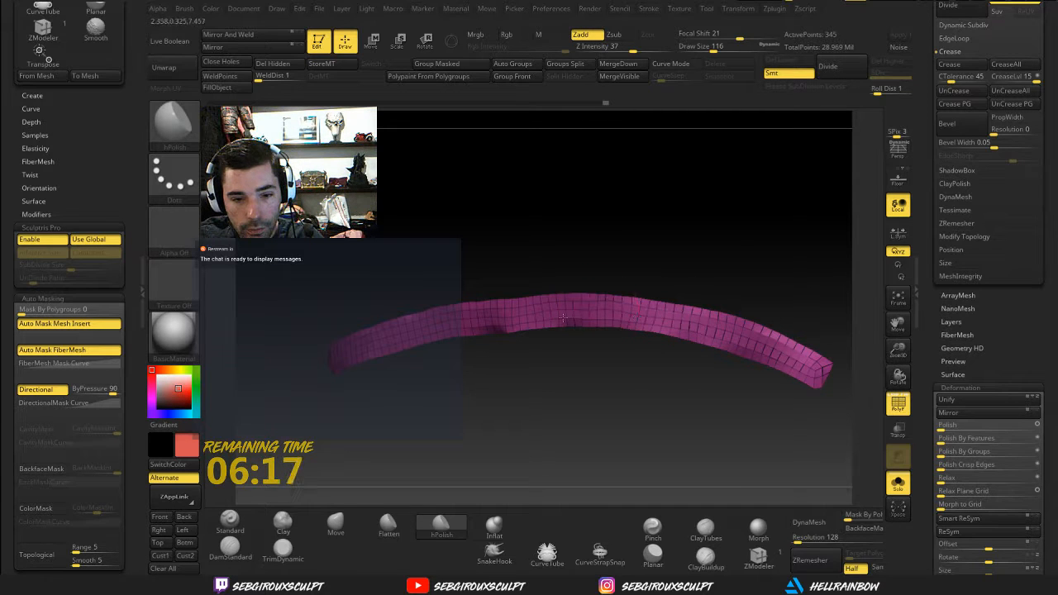
{"action": "left_click_drag", "start_coordinate": [573, 252], "coordinate": [528, 269]}
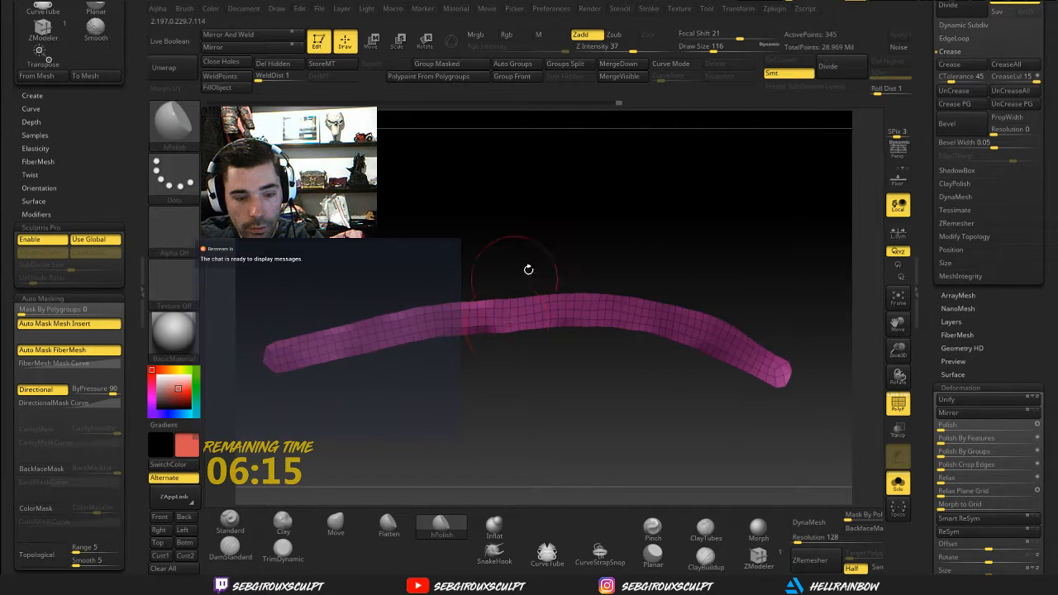
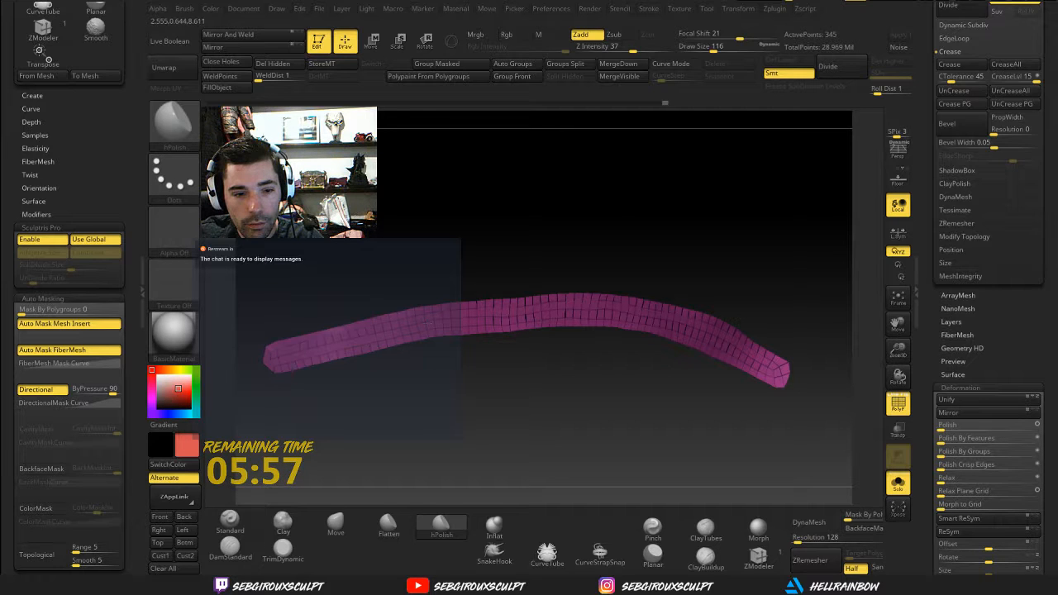
Even out the curve of the strip's edges with the Move brush at draw size 116
{"action": "mouse_move", "coordinate": [491, 440]}
{"action": "left_mouse_down"}
{"action": "mouse_move", "coordinate": [498, 413]}
{"action": "mouse_move", "coordinate": [520, 434]}
{"action": "left_mouse_up"}
{"action": "key", "text": "b"}
{"action": "key", "text": "m"}
{"action": "key", "text": "v"}
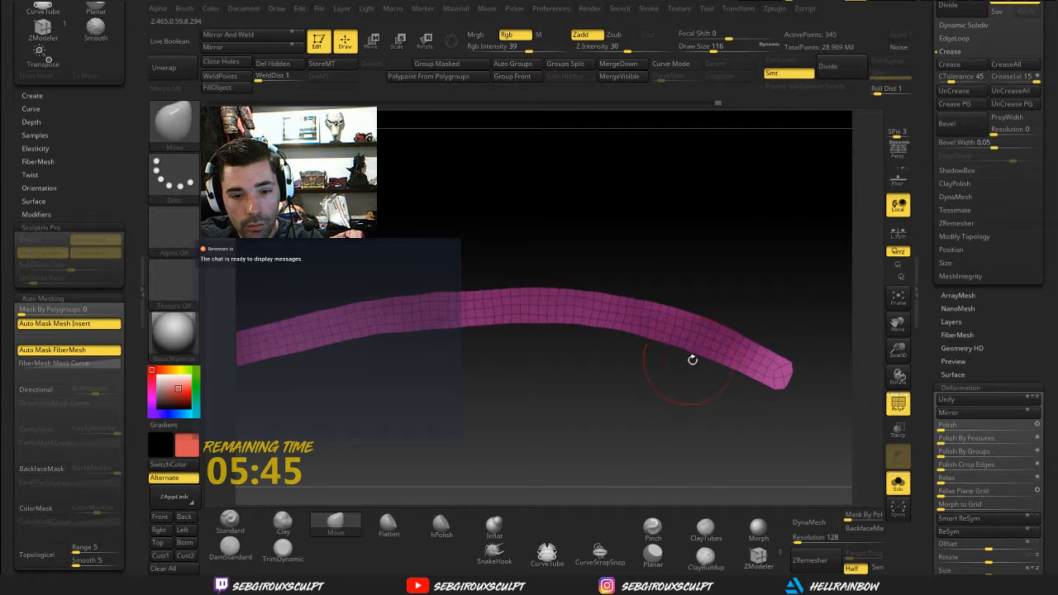
{"action": "mouse_move", "coordinate": [649, 344]}
{"action": "left_mouse_down"}
{"action": "mouse_move", "coordinate": [604, 371]}
{"action": "mouse_move", "coordinate": [427, 333]}
{"action": "mouse_move", "coordinate": [450, 337]}
{"action": "left_mouse_up"}
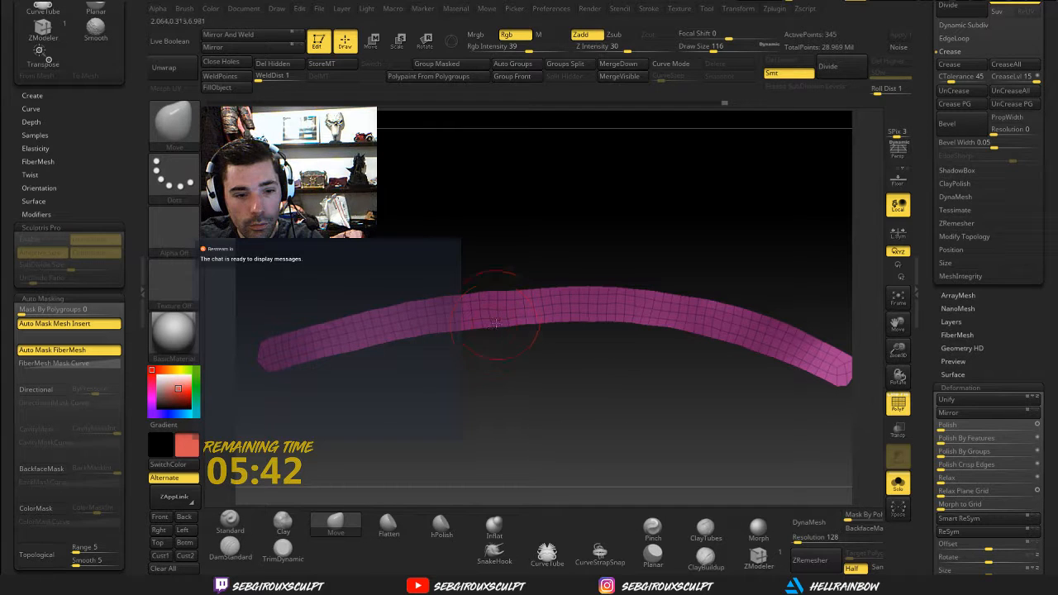
Refine the strip's upper edge and its narrow end with the Move brush at draw sizes 65 and 132
{"action": "key", "text": "space"}
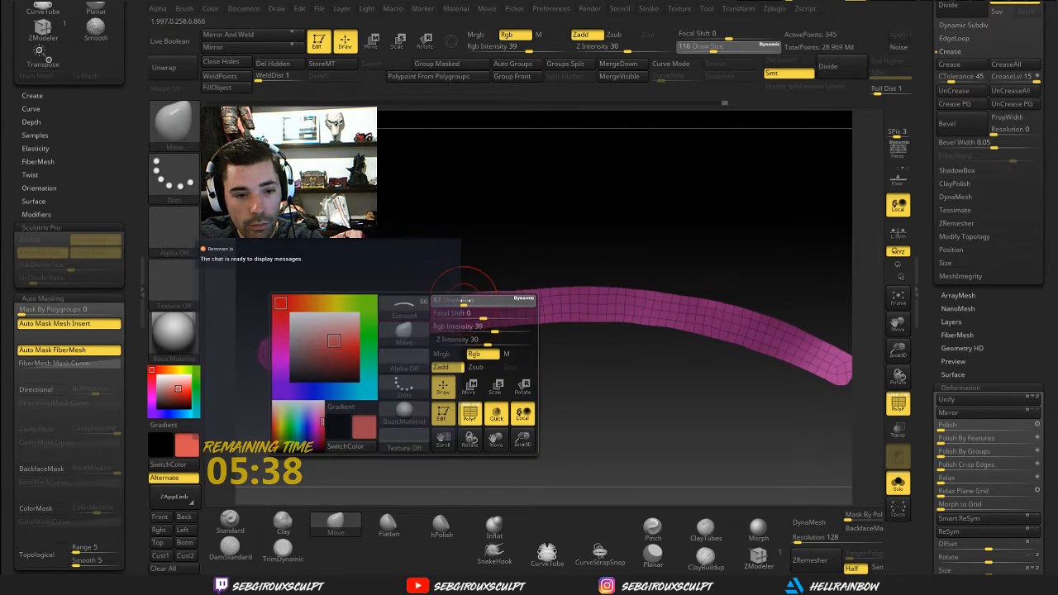
{"action": "left_click_drag", "start_coordinate": [465, 297], "coordinate": [452, 299]}
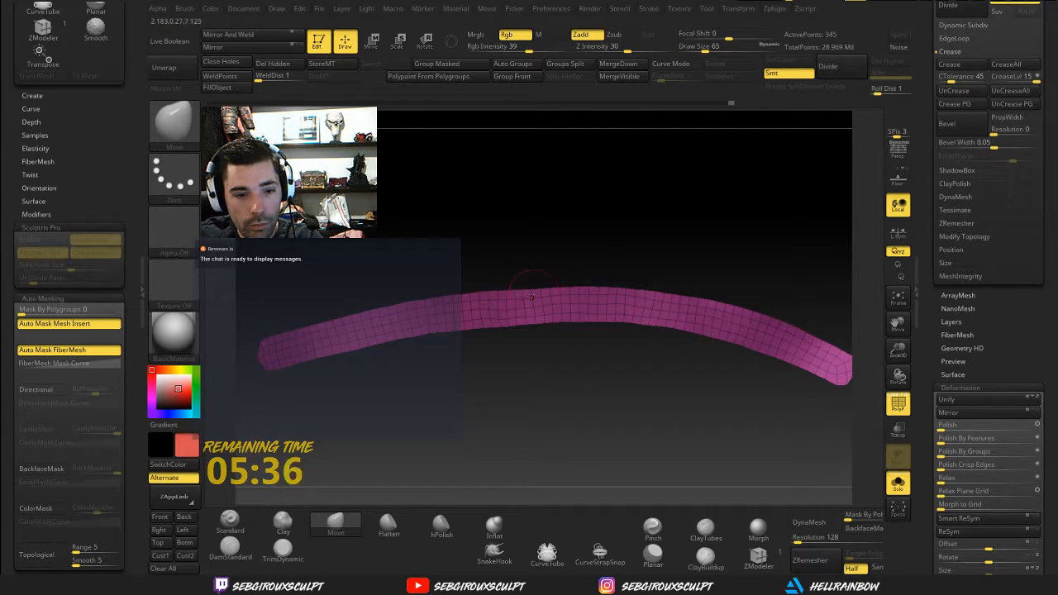
{"action": "mouse_move", "coordinate": [529, 302]}
{"action": "right_mouse_down"}
{"action": "mouse_move", "coordinate": [503, 350]}
{"action": "mouse_move", "coordinate": [459, 335]}
{"action": "mouse_move", "coordinate": [515, 361]}
{"action": "right_mouse_up"}
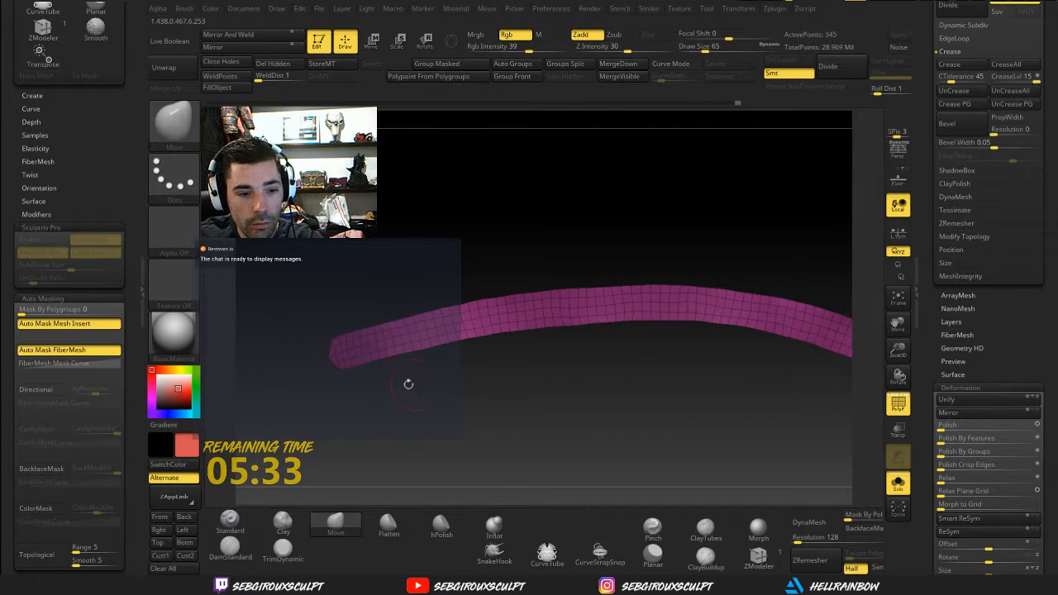
{"action": "right_click_drag", "start_coordinate": [408, 383], "coordinate": [413, 374]}
{"action": "key", "text": "space"}
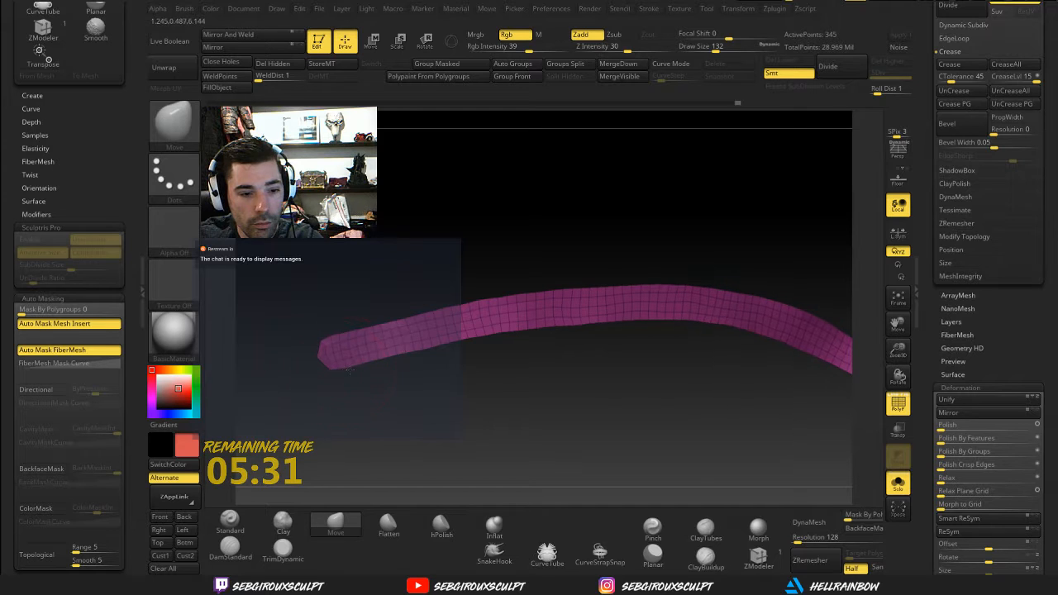
{"action": "right_click_drag", "start_coordinate": [391, 360], "coordinate": [408, 449]}
Polish the strip's surface along its whole curve with the hPolish brush at draw size 207
{"action": "left_click", "coordinate": [441, 522]}
{"action": "left_click_drag", "start_coordinate": [434, 463], "coordinate": [427, 417]}
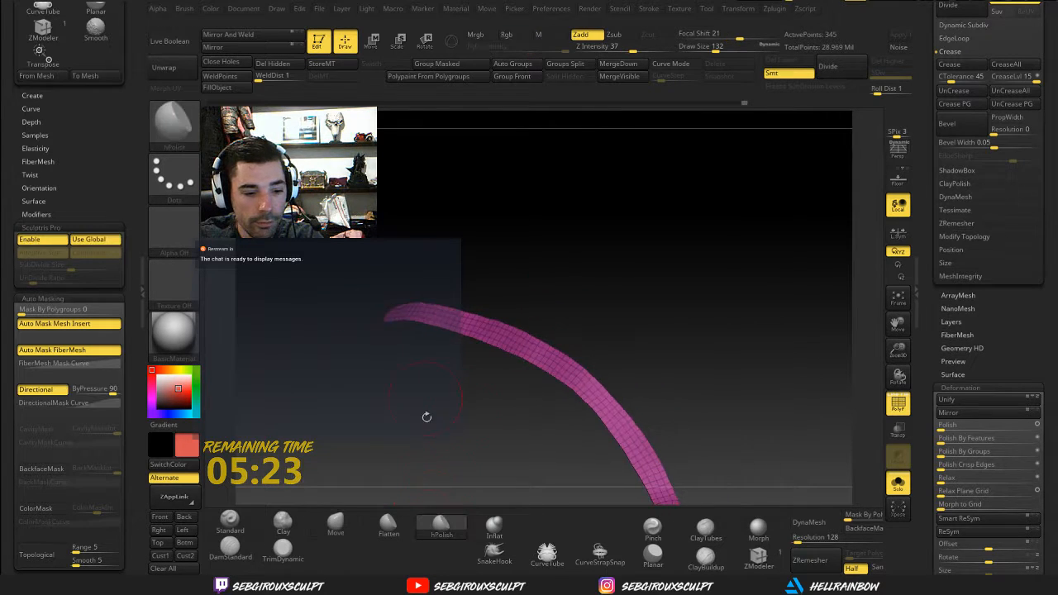
{"action": "key", "text": "space"}
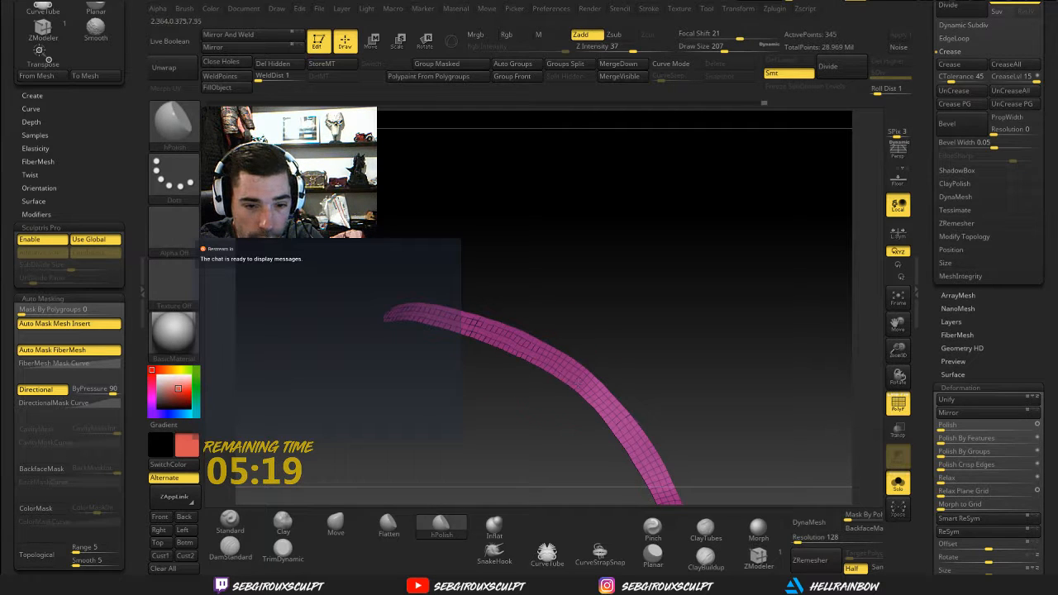
{"action": "left_click_drag", "start_coordinate": [610, 380], "coordinate": [505, 363]}
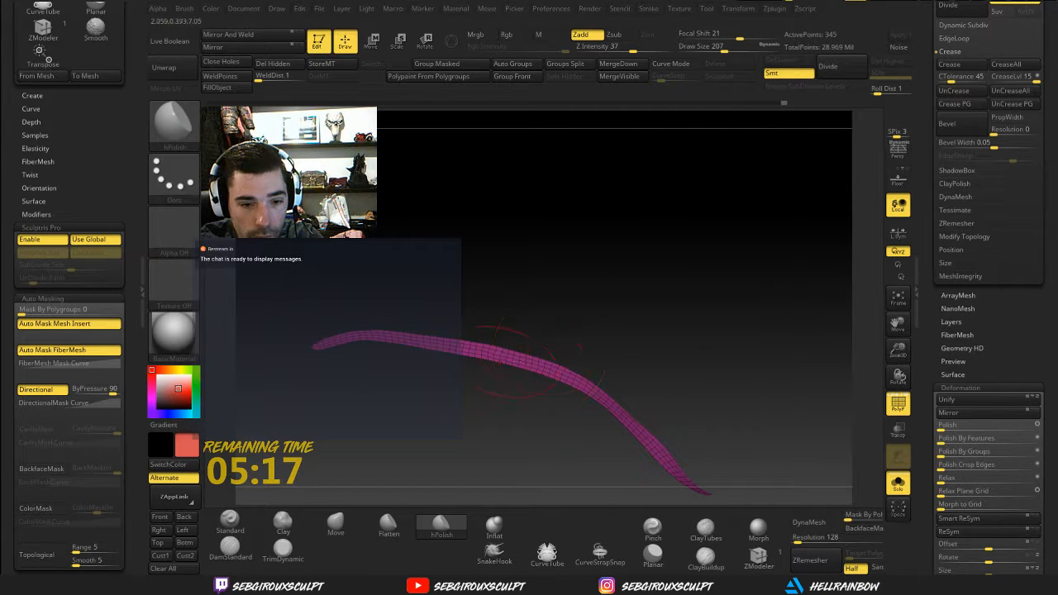
{"action": "left_click_drag", "start_coordinate": [579, 374], "coordinate": [524, 342]}
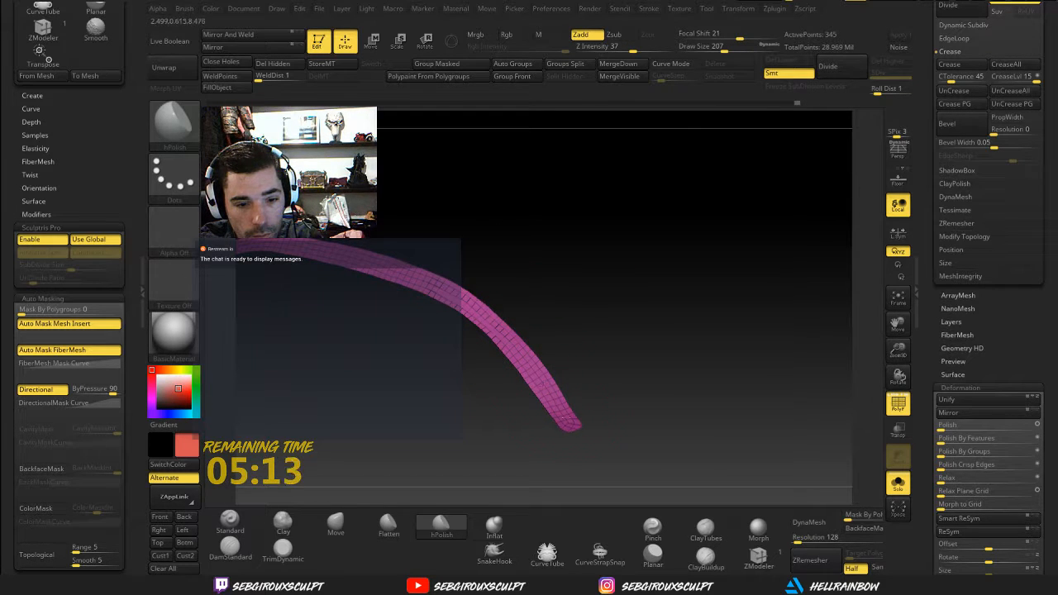
{"action": "left_click_drag", "start_coordinate": [429, 289], "coordinate": [435, 253]}
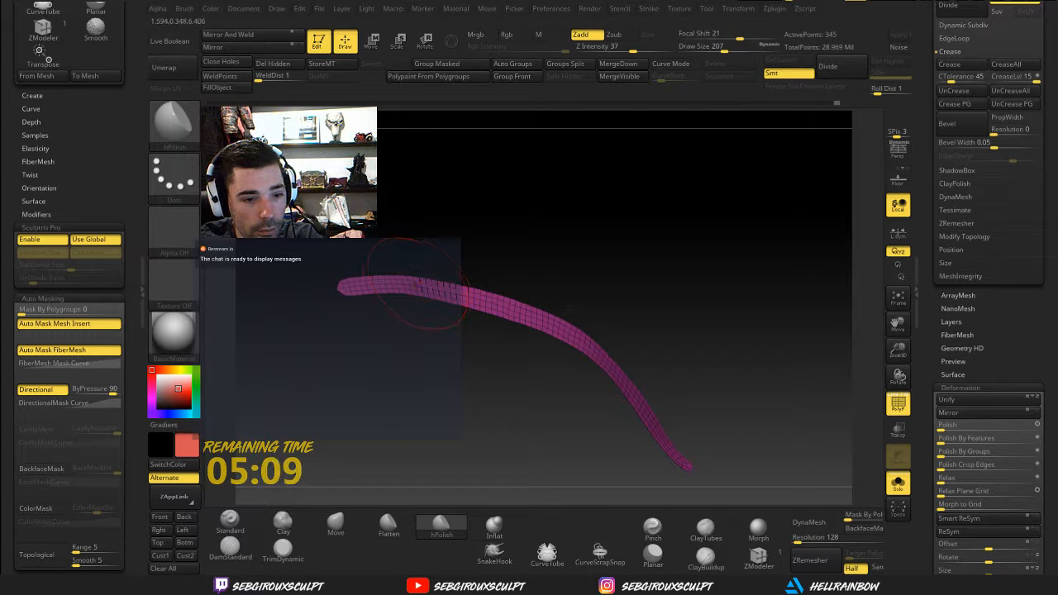
{"action": "left_click_drag", "start_coordinate": [529, 232], "coordinate": [771, 319]}
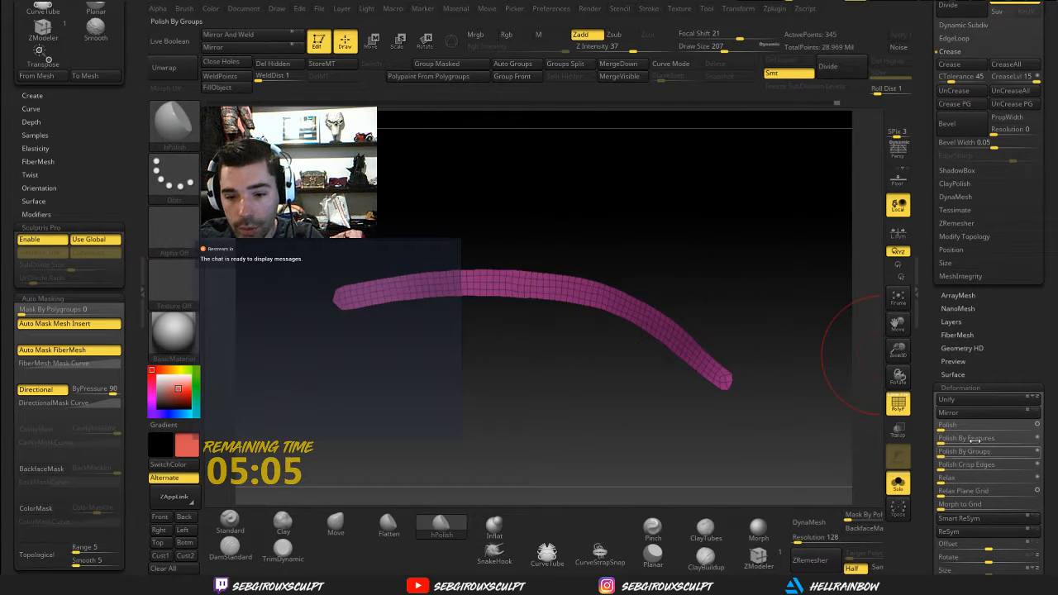
Try the Polish Crisp Edges deformation on the strip and undo it
{"action": "left_click_drag", "start_coordinate": [975, 465], "coordinate": [978, 465]}
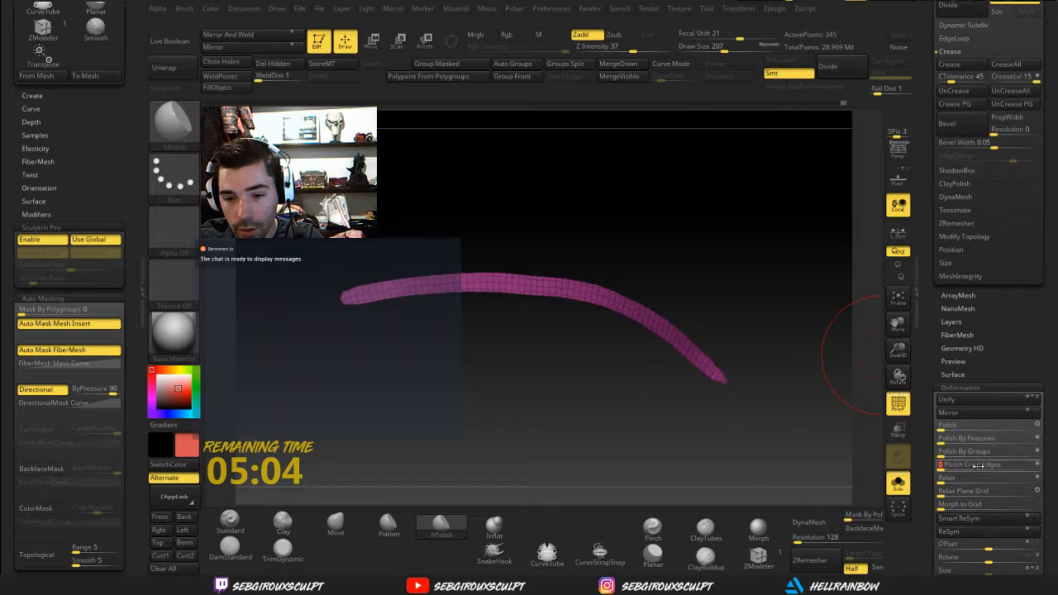
{"action": "left_click", "coordinate": [979, 465]}
{"action": "left_click_drag", "start_coordinate": [830, 460], "coordinate": [793, 455]}
{"action": "key", "text": "ctrl+z"}
{"action": "key", "text": "ctrl+z"}
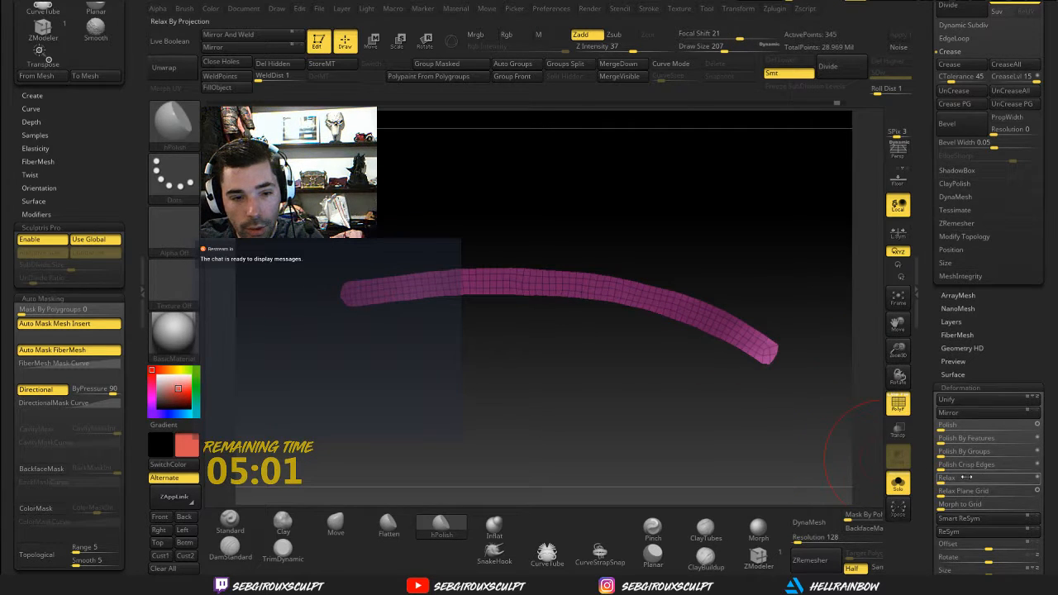
Smooth the strip with Polish By Groups and square off its rounded ends with the Move brush at draw sizes 59, 23 and 54
{"action": "left_click", "coordinate": [974, 453]}
{"action": "mouse_move", "coordinate": [833, 451]}
{"action": "left_mouse_down"}
{"action": "mouse_move", "coordinate": [792, 388]}
{"action": "mouse_move", "coordinate": [791, 364]}
{"action": "mouse_move", "coordinate": [810, 373]}
{"action": "mouse_move", "coordinate": [705, 383]}
{"action": "mouse_move", "coordinate": [722, 354]}
{"action": "mouse_move", "coordinate": [695, 349]}
{"action": "left_mouse_up"}
{"action": "key", "text": "b"}
{"action": "key", "text": "m"}
{"action": "key", "text": "v"}
{"action": "key", "text": "space"}
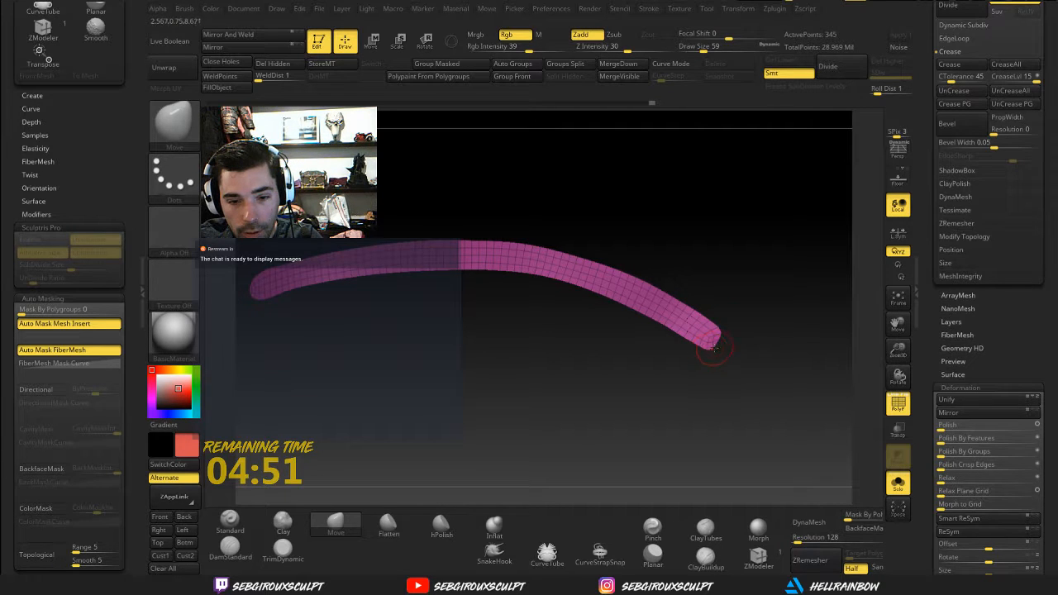
{"action": "key", "text": "space"}
{"action": "mouse_move", "coordinate": [735, 332]}
{"action": "left_mouse_down"}
{"action": "mouse_move", "coordinate": [510, 335]}
{"action": "mouse_move", "coordinate": [476, 351]}
{"action": "left_mouse_up"}
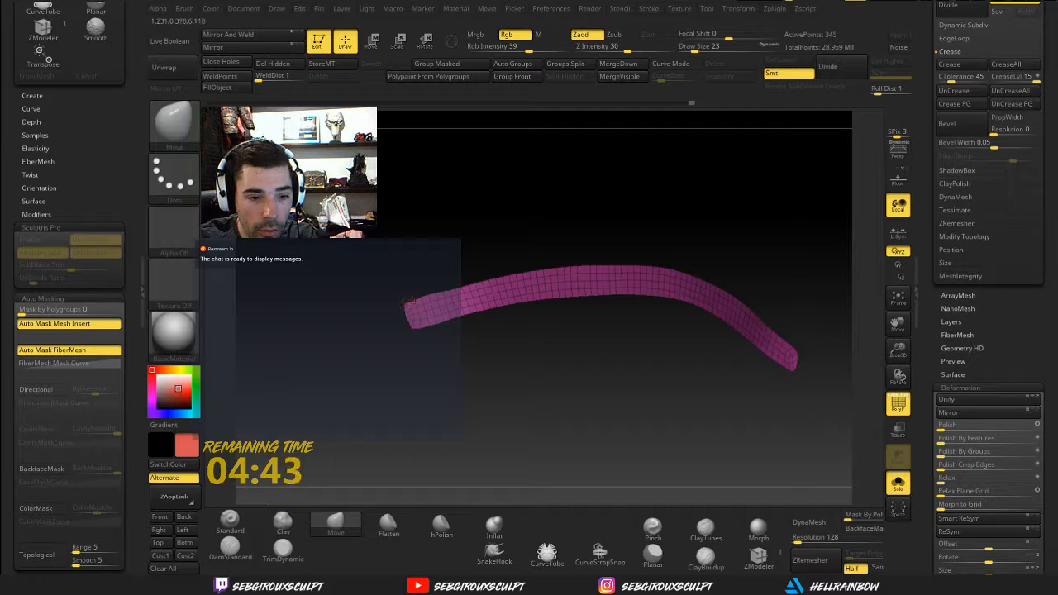
{"action": "key", "text": "space"}
{"action": "left_click_drag", "start_coordinate": [437, 296], "coordinate": [448, 296]}
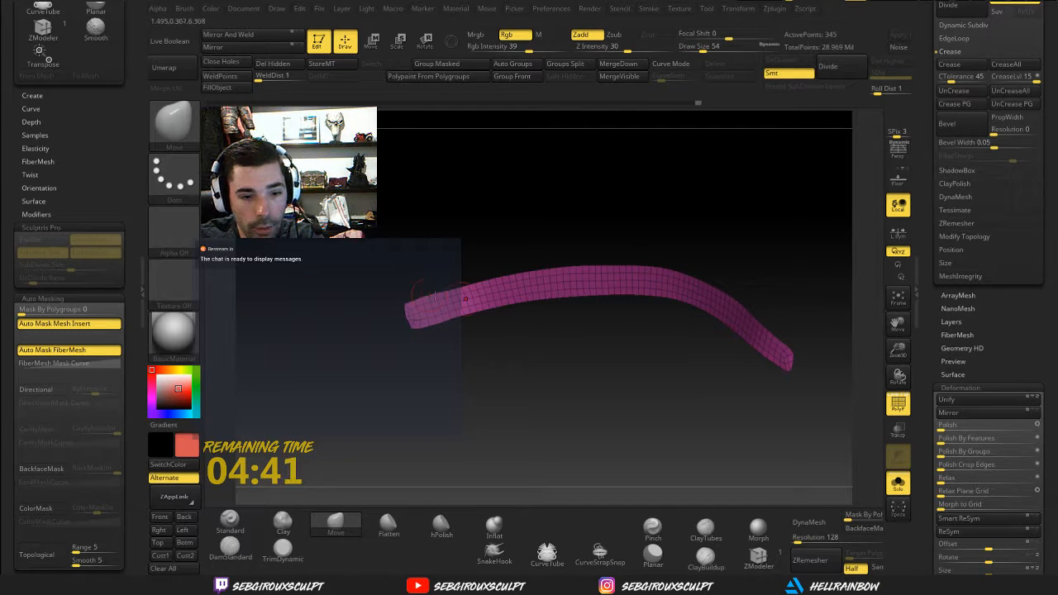
Show the whole creature again and move the strip outward with a transpose line so it sits above the thigh surface
{"action": "left_click", "coordinate": [898, 484]}
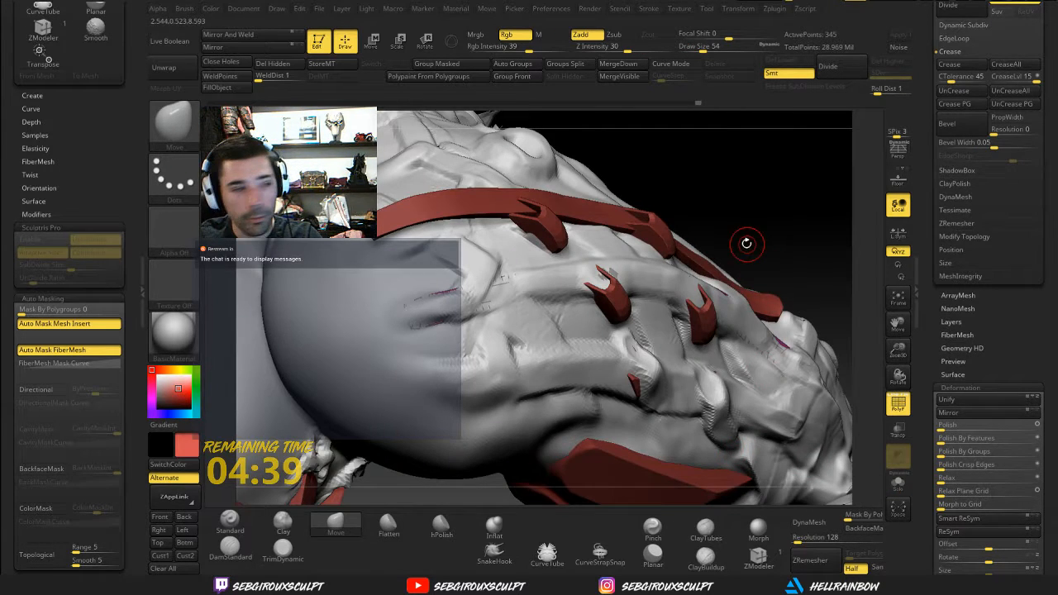
{"action": "mouse_move", "coordinate": [727, 227]}
{"action": "left_mouse_down"}
{"action": "mouse_move", "coordinate": [735, 237]}
{"action": "mouse_move", "coordinate": [578, 198]}
{"action": "left_mouse_up"}
{"action": "key", "text": "w"}
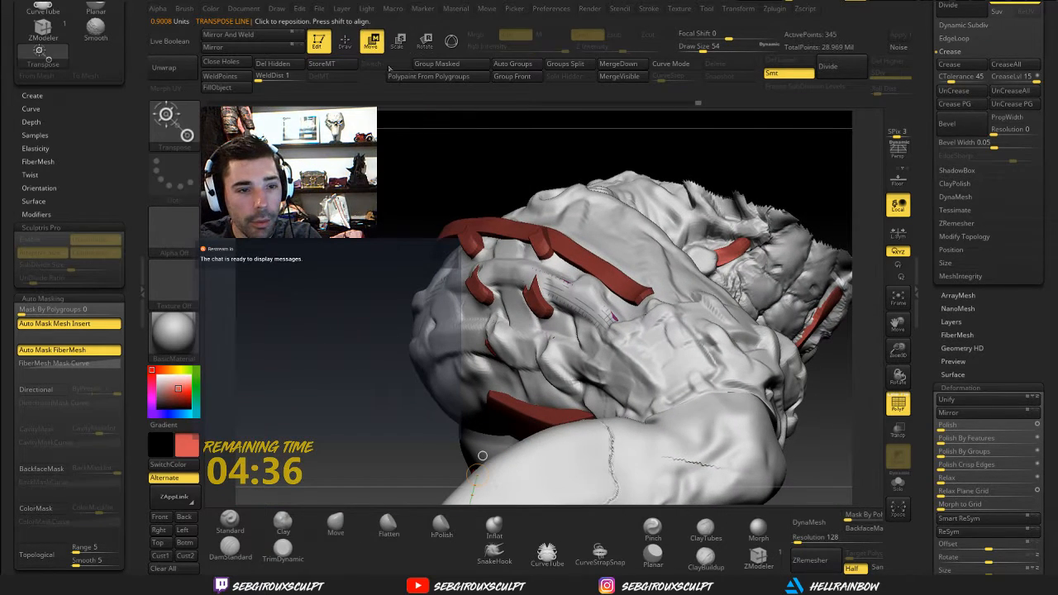
{"action": "left_click", "coordinate": [508, 268]}
{"action": "left_click_drag", "start_coordinate": [487, 302], "coordinate": [463, 258]}
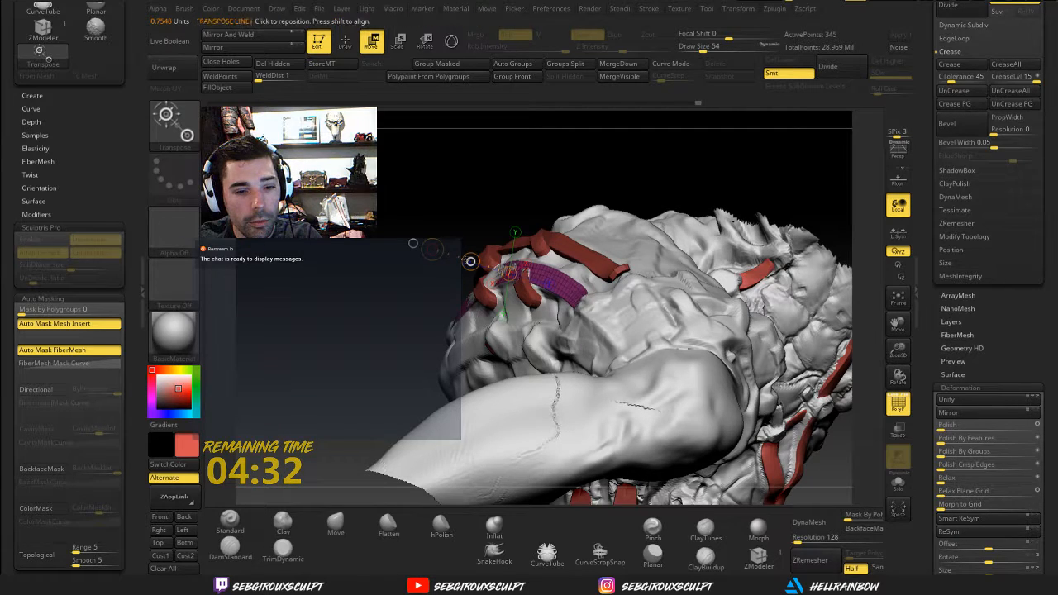
{"action": "mouse_move", "coordinate": [372, 283]}
{"action": "left_mouse_down"}
{"action": "mouse_move", "coordinate": [400, 328]}
{"action": "mouse_move", "coordinate": [386, 350]}
{"action": "mouse_move", "coordinate": [376, 342]}
{"action": "left_mouse_up"}
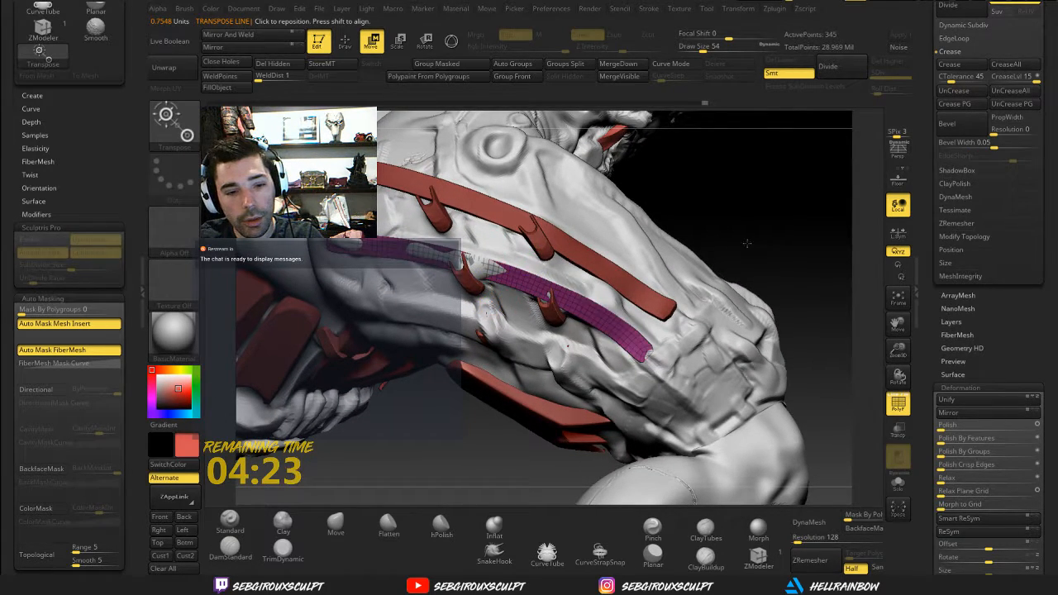
Bend the strip to follow the thigh's contour with the Move brush at draw size 239
{"action": "mouse_move", "coordinate": [746, 242]}
{"action": "left_mouse_down", "text": "alt"}
{"action": "mouse_move", "coordinate": [738, 165]}
{"action": "mouse_move", "coordinate": [741, 252]}
{"action": "mouse_move", "coordinate": [674, 246]}
{"action": "mouse_move", "coordinate": [692, 278]}
{"action": "left_mouse_up", "text": "alt"}
{"action": "key", "text": "q"}
{"action": "key", "text": "b"}
{"action": "key", "text": "m"}
{"action": "key", "text": "v"}
{"action": "key", "text": "space"}
{"action": "left_click_drag", "start_coordinate": [581, 314], "coordinate": [580, 316]}
{"action": "key", "text": "space"}
{"action": "key", "text": "space"}
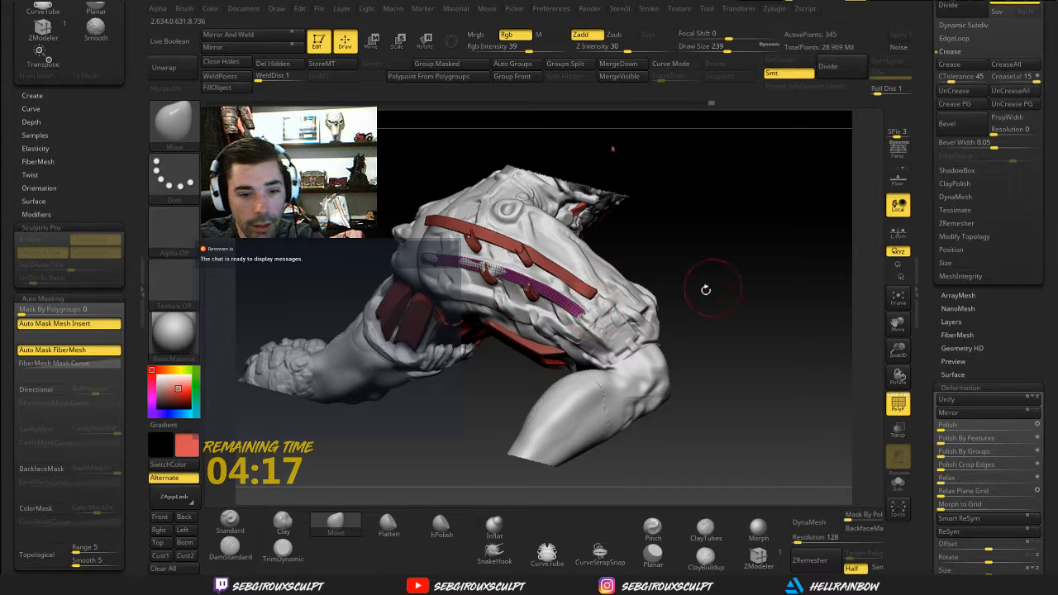
Pull the strip's upper hip portion clear of the leg surface with the Move brush at draw size 379
{"action": "mouse_move", "coordinate": [705, 290]}
{"action": "left_mouse_down"}
{"action": "mouse_move", "coordinate": [730, 265]}
{"action": "mouse_move", "coordinate": [703, 279]}
{"action": "mouse_move", "coordinate": [704, 331]}
{"action": "left_mouse_up"}
{"action": "right_click_drag", "start_coordinate": [427, 252], "coordinate": [424, 252]}
{"action": "key", "text": "space"}
{"action": "left_click_drag", "start_coordinate": [446, 252], "coordinate": [461, 251]}
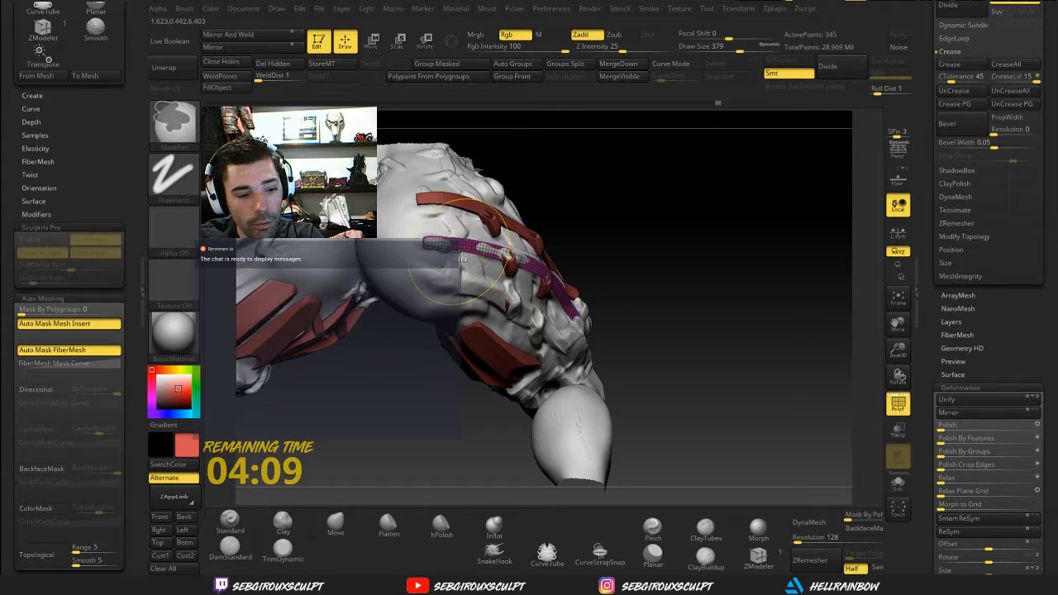
{"action": "left_click_drag", "start_coordinate": [548, 229], "coordinate": [450, 246]}
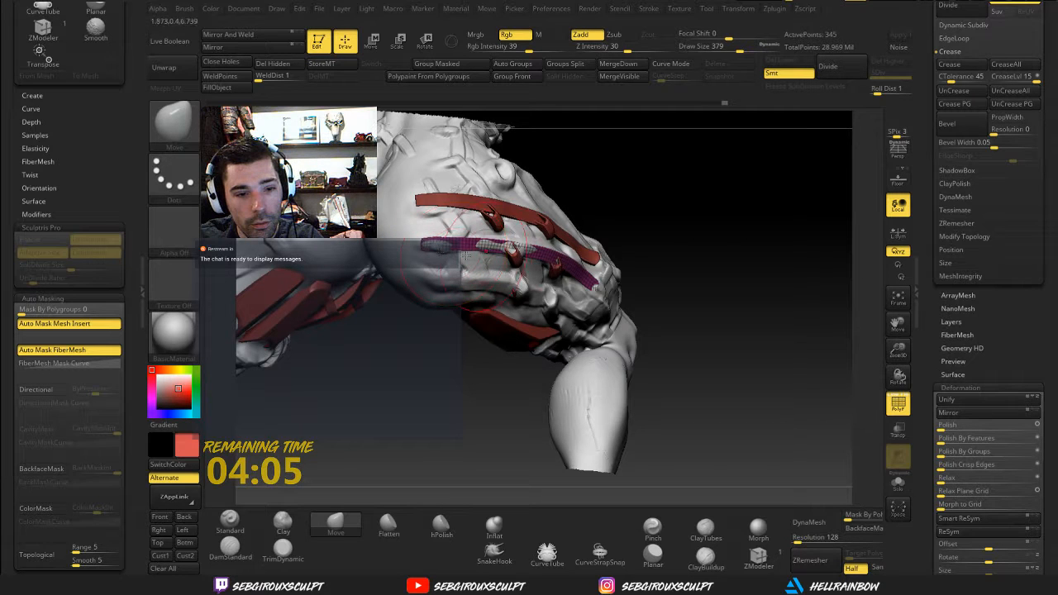
Check the strip's fit from the leg's back and make the legs_breakdown13 subtool active
{"action": "mouse_move", "coordinate": [465, 256]}
{"action": "right_mouse_down"}
{"action": "mouse_move", "coordinate": [467, 246]}
{"action": "mouse_move", "coordinate": [438, 237]}
{"action": "mouse_move", "coordinate": [450, 250]}
{"action": "mouse_move", "coordinate": [437, 252]}
{"action": "right_mouse_up"}
{"action": "left_click", "coordinate": [429, 281], "text": "alt"}
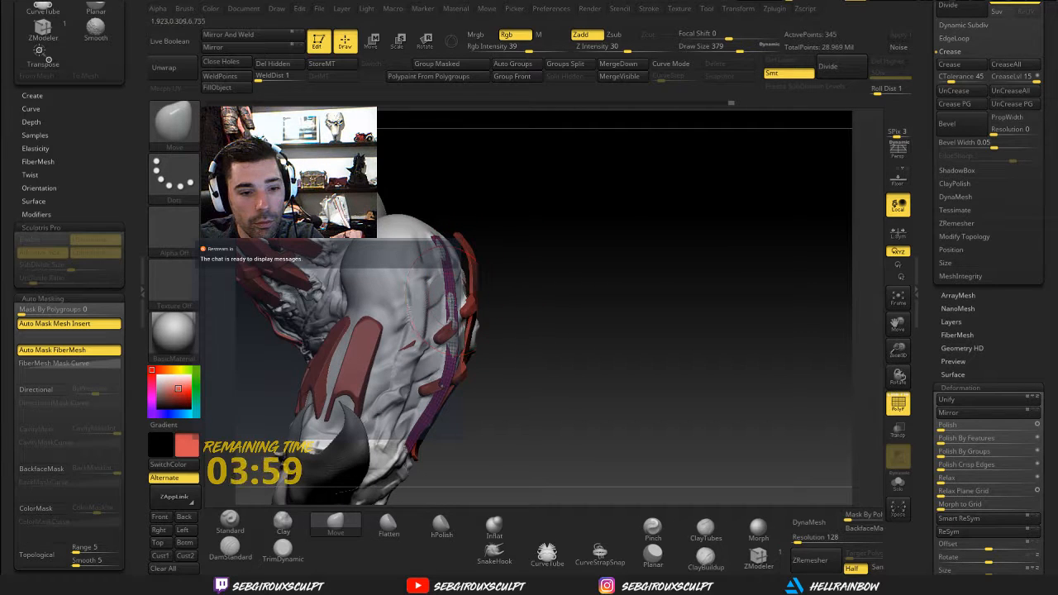
{"action": "right_click_drag", "start_coordinate": [548, 308], "coordinate": [432, 294]}
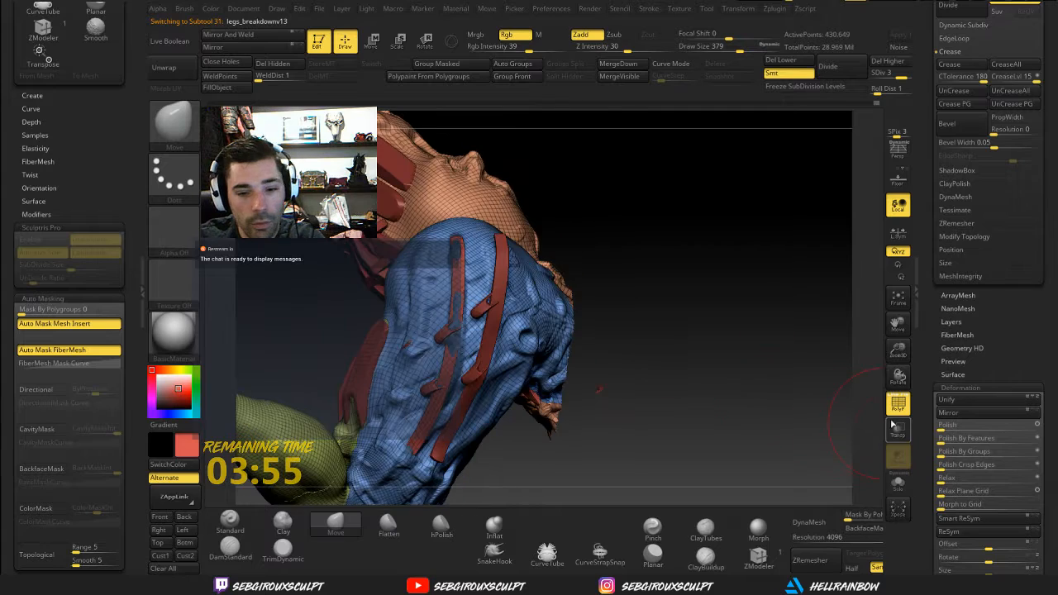
Turn off the wireframe display and reduce the brush draw size to 94 for work on the legs
{"action": "left_click", "coordinate": [897, 403]}
{"action": "mouse_move", "coordinate": [715, 373]}
{"action": "right_mouse_down"}
{"action": "mouse_move", "coordinate": [717, 339]}
{"action": "mouse_move", "coordinate": [746, 324]}
{"action": "mouse_move", "coordinate": [731, 397]}
{"action": "mouse_move", "coordinate": [714, 405]}
{"action": "mouse_move", "coordinate": [716, 324]}
{"action": "mouse_move", "coordinate": [532, 308]}
{"action": "right_mouse_up"}
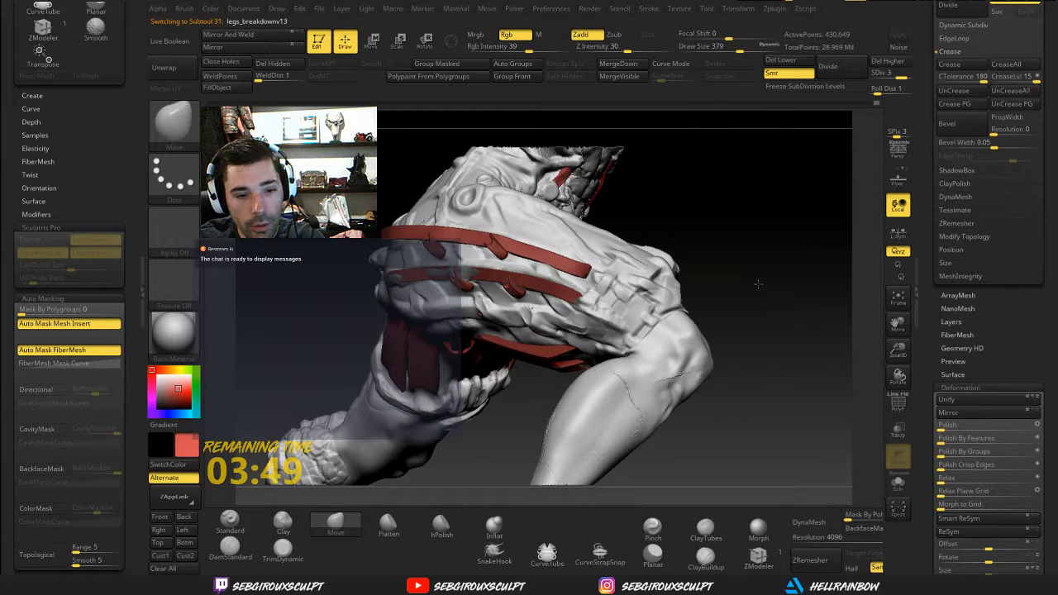
{"action": "right_click_drag", "start_coordinate": [759, 284], "coordinate": [753, 297]}
{"action": "left_click_drag", "start_coordinate": [760, 294], "coordinate": [760, 307], "text": "ctrl"}
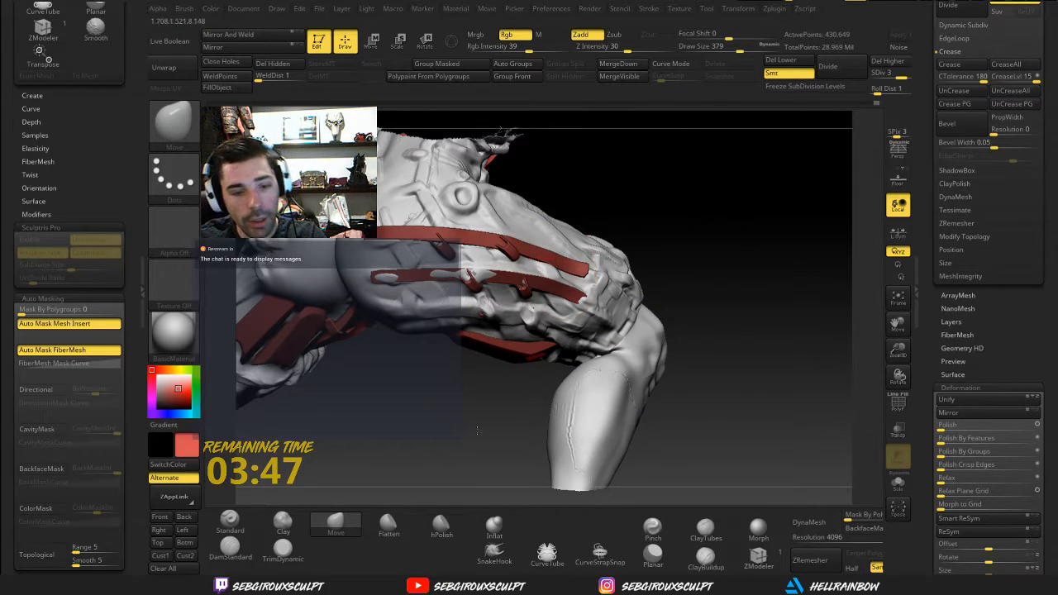
{"action": "mouse_move", "coordinate": [476, 429]}
{"action": "right_mouse_down"}
{"action": "mouse_move", "coordinate": [460, 413]}
{"action": "mouse_move", "coordinate": [479, 339]}
{"action": "mouse_move", "coordinate": [531, 233]}
{"action": "mouse_move", "coordinate": [536, 244]}
{"action": "right_mouse_up"}
{"action": "key", "text": "space"}
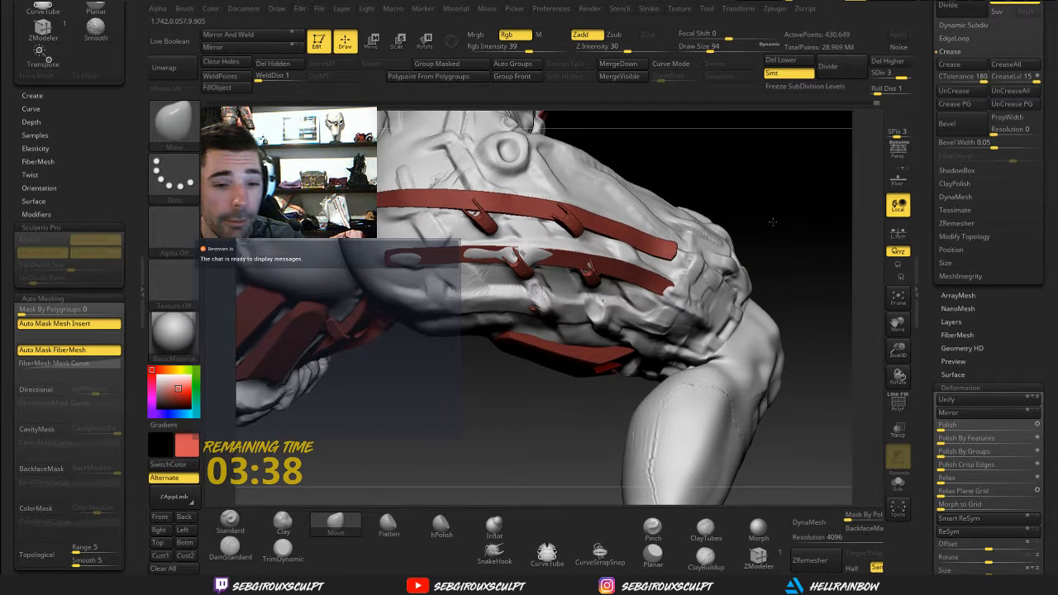
Paint a mask band across the outer thigh, running underneath the lower red strap between its prongs
{"action": "right_click_drag", "start_coordinate": [771, 222], "coordinate": [759, 245]}
{"action": "left_click_drag", "start_coordinate": [742, 197], "coordinate": [732, 269]}
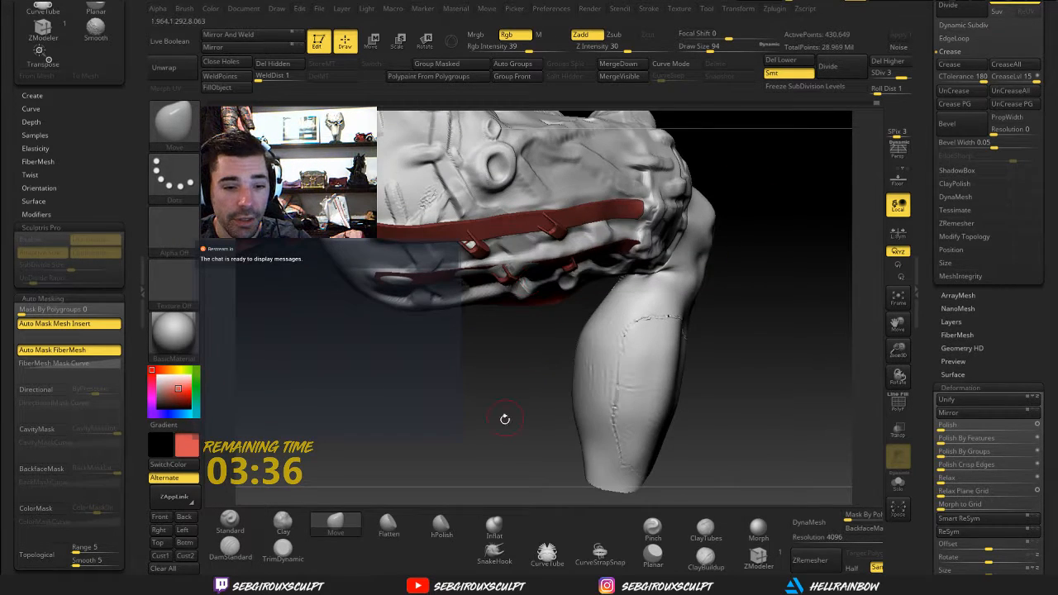
{"action": "left_click_drag", "start_coordinate": [504, 419], "coordinate": [498, 328]}
{"action": "left_click_drag", "start_coordinate": [732, 216], "coordinate": [717, 248]}
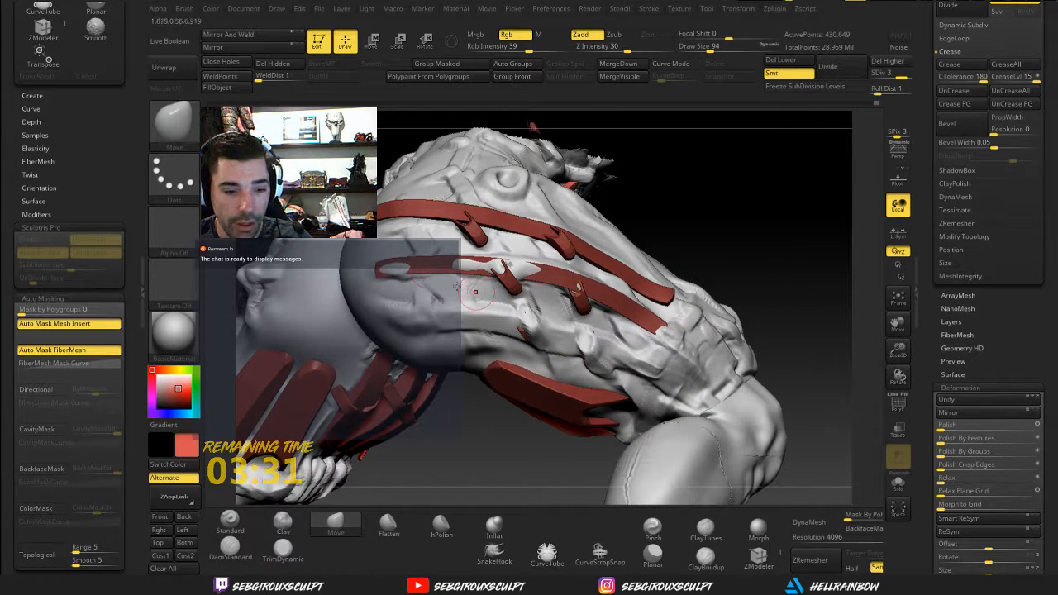
{"action": "left_click_drag", "start_coordinate": [692, 237], "coordinate": [723, 252]}
{"action": "key", "text": "ctrl"}
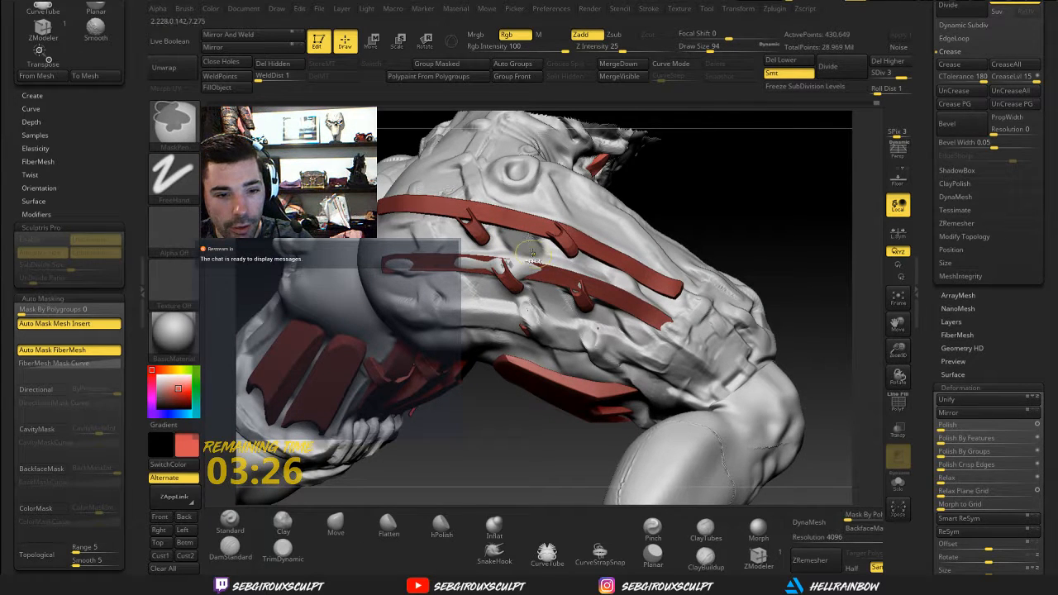
{"action": "mouse_move", "coordinate": [532, 252]}
{"action": "left_mouse_down", "text": "ctrl"}
{"action": "mouse_move", "coordinate": [559, 309]}
{"action": "mouse_move", "coordinate": [526, 264]}
{"action": "left_mouse_up", "text": "ctrl"}
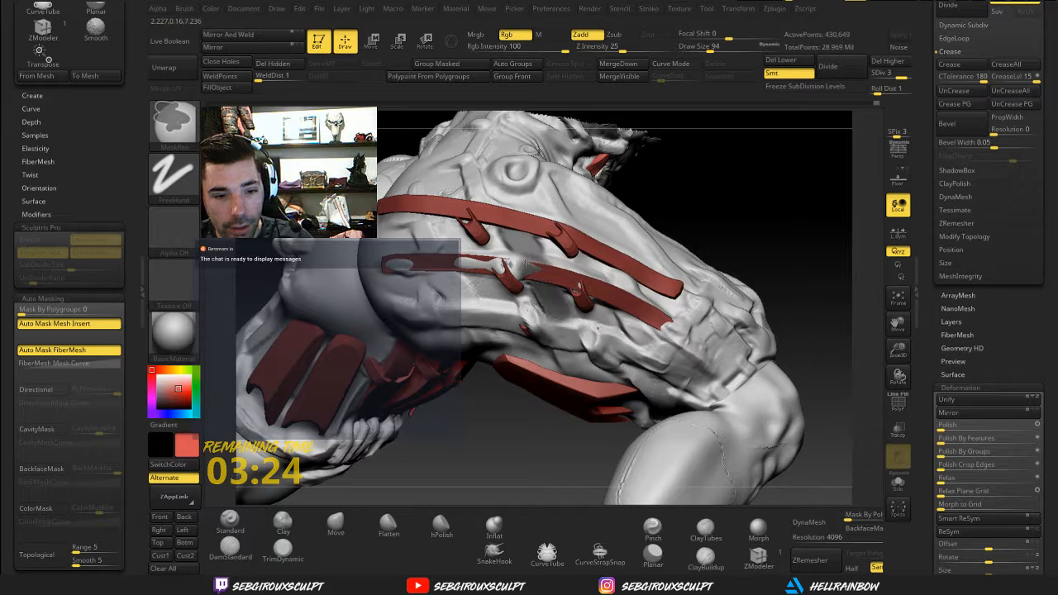
{"action": "left_click", "coordinate": [334, 522]}
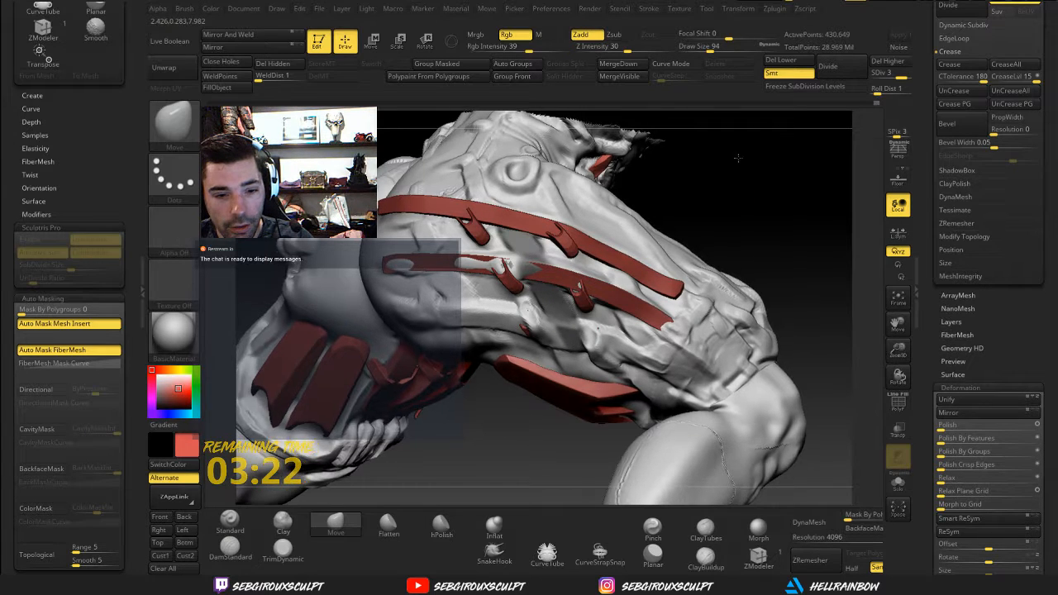
Extend the mask band down toward the inner-thigh plate and up to the upper red strap
{"action": "mouse_move", "coordinate": [738, 158]}
{"action": "left_mouse_down"}
{"action": "mouse_move", "coordinate": [700, 235]}
{"action": "mouse_move", "coordinate": [693, 225]}
{"action": "left_mouse_up"}
{"action": "key", "text": "ctrl"}
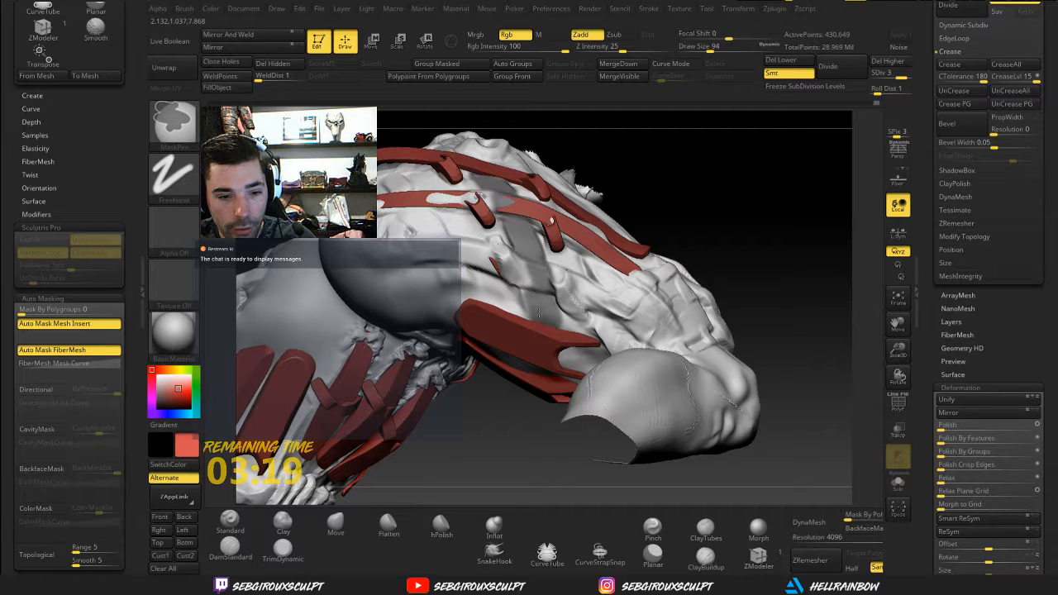
{"action": "left_click_drag", "start_coordinate": [539, 313], "coordinate": [520, 273], "text": "ctrl"}
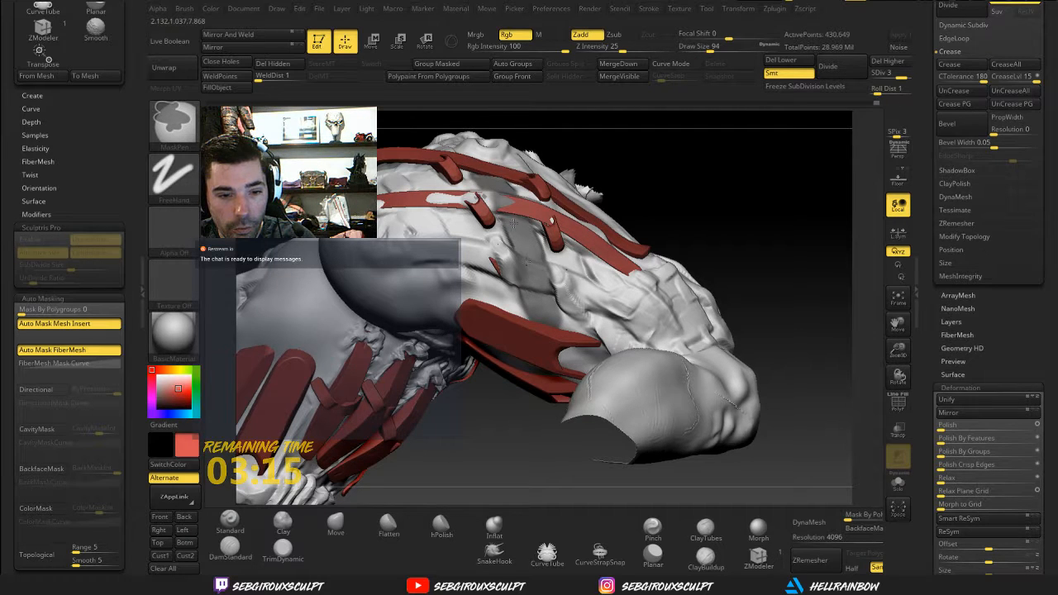
{"action": "left_click_drag", "start_coordinate": [614, 146], "coordinate": [591, 231]}
{"action": "left_click_drag", "start_coordinate": [513, 195], "coordinate": [500, 208], "text": "ctrl"}
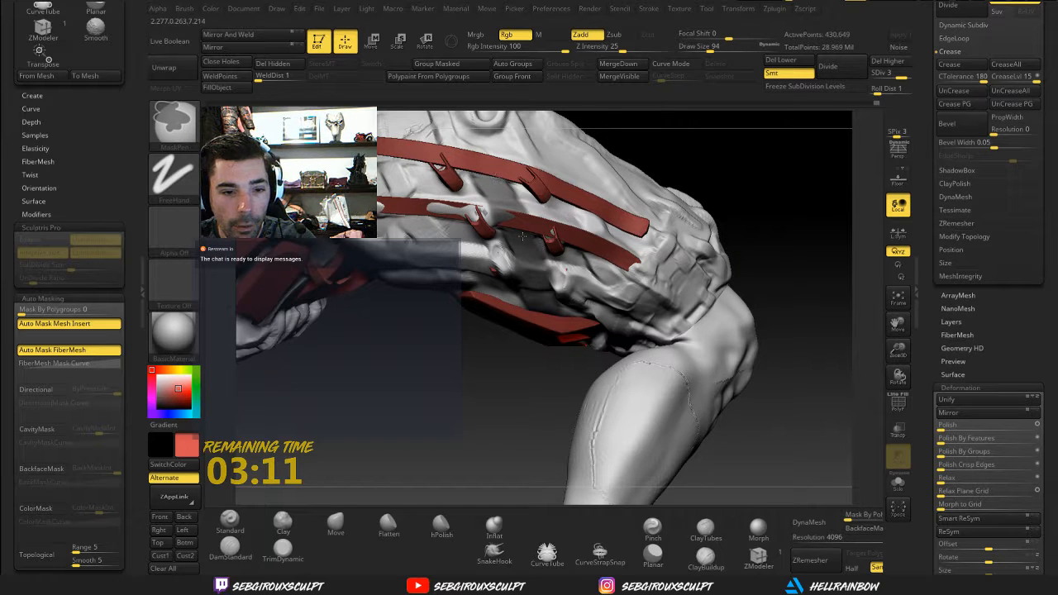
{"action": "mouse_move", "coordinate": [712, 163]}
{"action": "left_mouse_down"}
{"action": "mouse_move", "coordinate": [717, 178]}
{"action": "mouse_move", "coordinate": [653, 147]}
{"action": "mouse_move", "coordinate": [714, 203]}
{"action": "mouse_move", "coordinate": [650, 156]}
{"action": "mouse_move", "coordinate": [697, 143]}
{"action": "mouse_move", "coordinate": [706, 165]}
{"action": "mouse_move", "coordinate": [666, 198]}
{"action": "mouse_move", "coordinate": [702, 226]}
{"action": "mouse_move", "coordinate": [743, 181]}
{"action": "mouse_move", "coordinate": [669, 371]}
{"action": "mouse_move", "coordinate": [506, 291]}
{"action": "mouse_move", "coordinate": [653, 291]}
{"action": "mouse_move", "coordinate": [790, 143]}
{"action": "mouse_move", "coordinate": [728, 169]}
{"action": "left_mouse_up"}
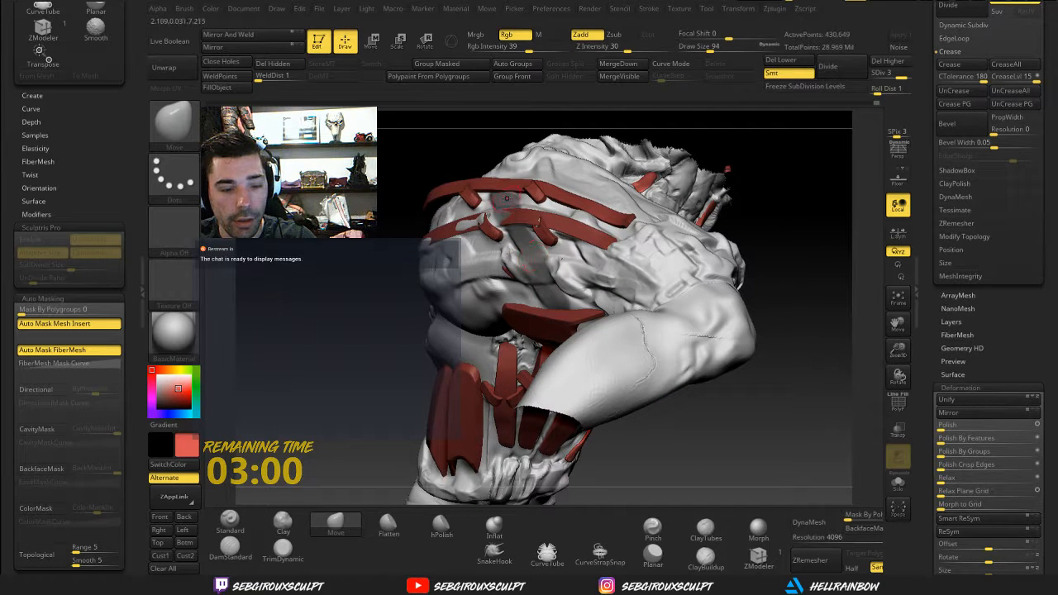
Extract the masked thigh band as a new double-sided mesh with a thickness of 0.02
{"action": "mouse_move", "coordinate": [781, 204]}
{"action": "left_mouse_down"}
{"action": "mouse_move", "coordinate": [694, 142]}
{"action": "mouse_move", "coordinate": [630, 198]}
{"action": "left_mouse_up"}
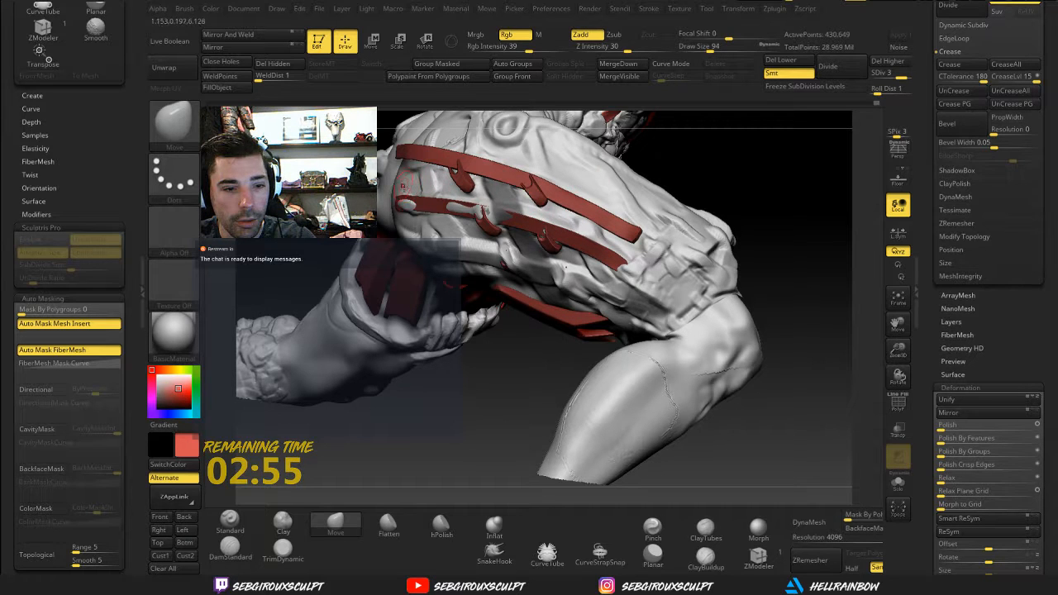
{"action": "mouse_move", "coordinate": [485, 208]}
{"action": "right_mouse_down"}
{"action": "mouse_move", "coordinate": [408, 176]}
{"action": "mouse_move", "coordinate": [419, 211]}
{"action": "mouse_move", "coordinate": [383, 221]}
{"action": "right_mouse_up"}
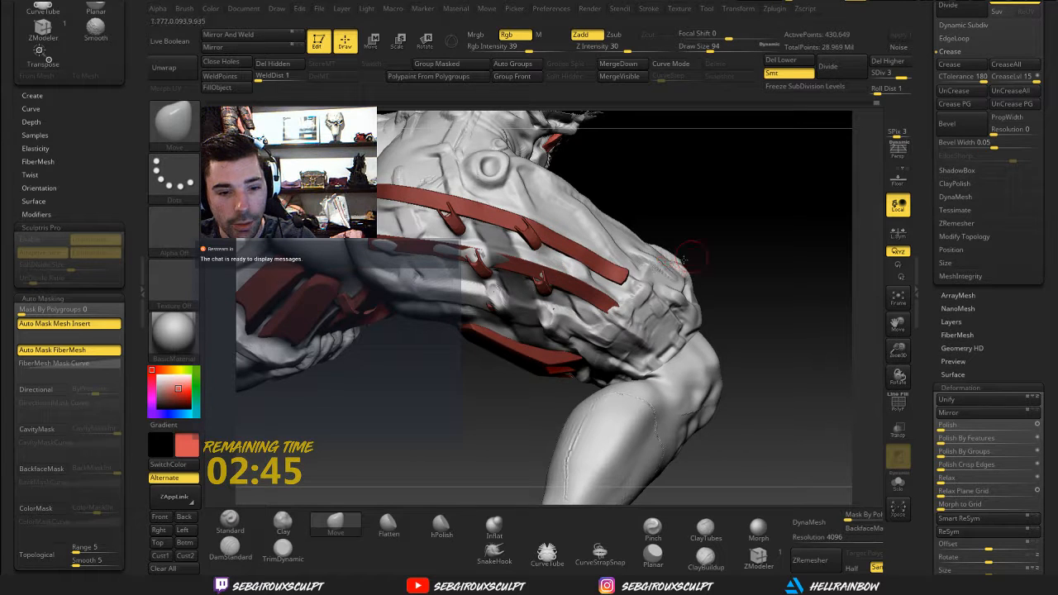
{"action": "mouse_move", "coordinate": [683, 259]}
{"action": "right_mouse_down"}
{"action": "mouse_move", "coordinate": [739, 235]}
{"action": "mouse_move", "coordinate": [838, 259]}
{"action": "right_mouse_up"}
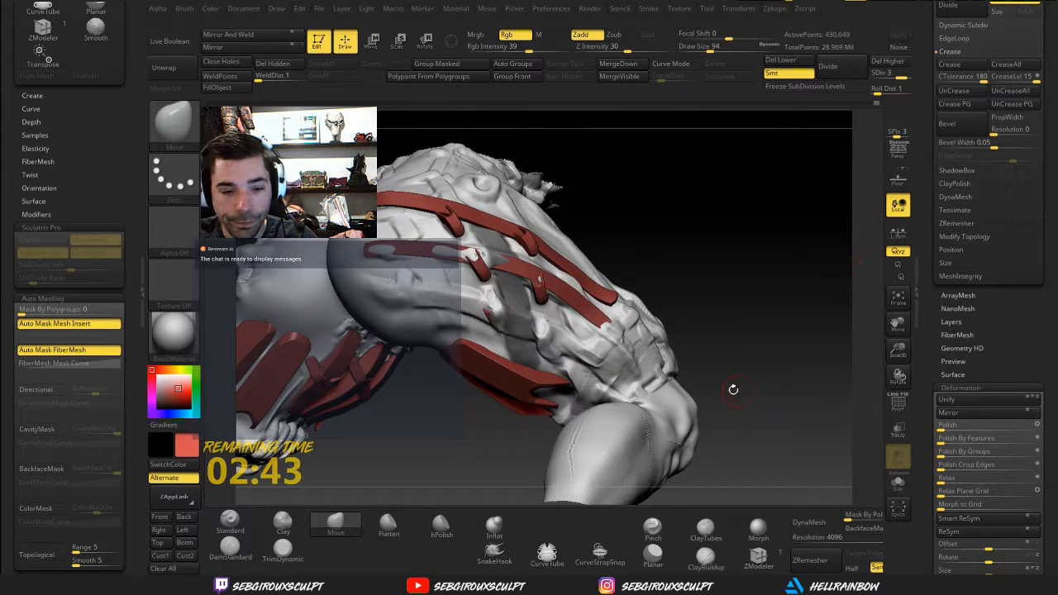
{"action": "mouse_move", "coordinate": [733, 389]}
{"action": "right_mouse_down"}
{"action": "mouse_move", "coordinate": [530, 376]}
{"action": "mouse_move", "coordinate": [736, 338]}
{"action": "right_mouse_up"}
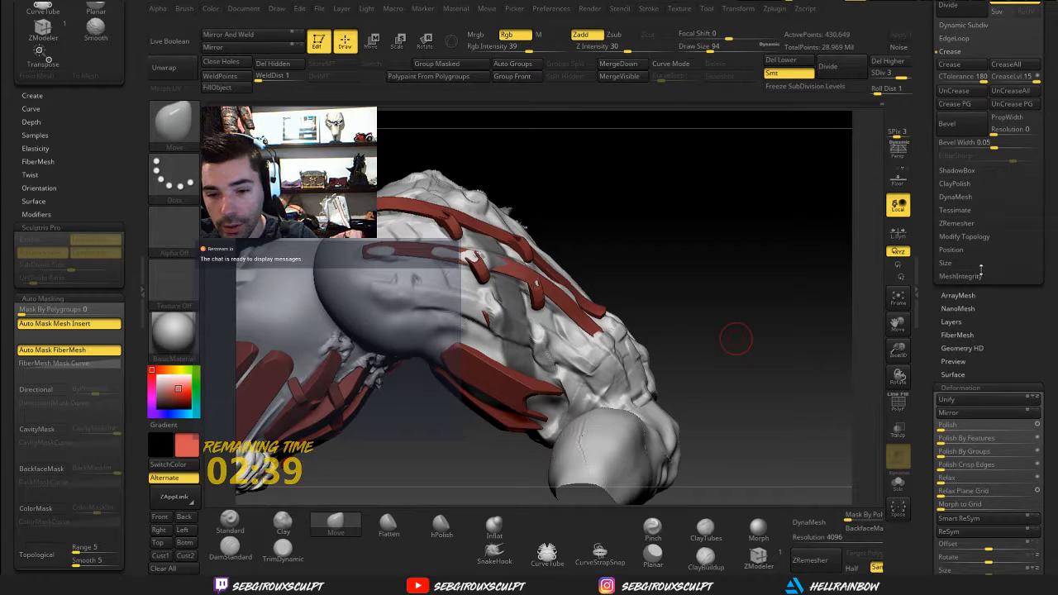
{"action": "left_click_drag", "start_coordinate": [994, 188], "coordinate": [1054, 239]}
{"action": "left_click", "coordinate": [949, 221]}
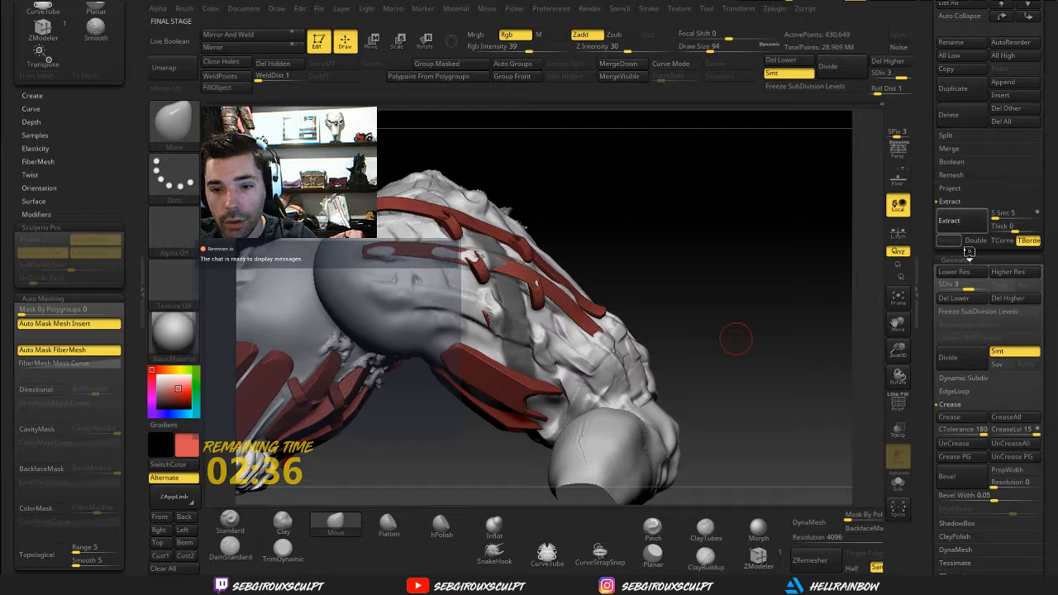
{"action": "left_click", "coordinate": [948, 239]}
{"action": "left_click_drag", "start_coordinate": [875, 276], "coordinate": [861, 479]}
Isolate the extracted strip and flatten its bumpy surface with the hPolish brush at draw size 280
{"action": "left_click", "coordinate": [898, 484]}
{"action": "mouse_move", "coordinate": [756, 349]}
{"action": "left_mouse_down"}
{"action": "mouse_move", "coordinate": [755, 371]}
{"action": "mouse_move", "coordinate": [710, 357]}
{"action": "mouse_move", "coordinate": [676, 373]}
{"action": "mouse_move", "coordinate": [716, 277]}
{"action": "mouse_move", "coordinate": [661, 347]}
{"action": "mouse_move", "coordinate": [462, 469]}
{"action": "left_mouse_up"}
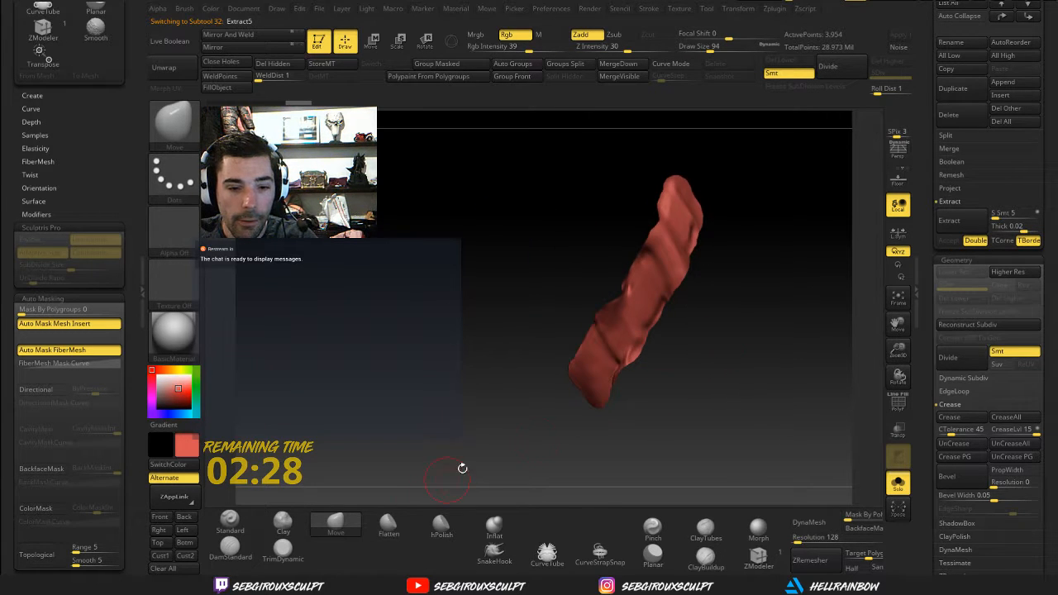
{"action": "left_click", "coordinate": [441, 527]}
{"action": "left_click_drag", "start_coordinate": [533, 454], "coordinate": [522, 451]}
{"action": "key", "text": "space"}
{"action": "left_click", "coordinate": [626, 344]}
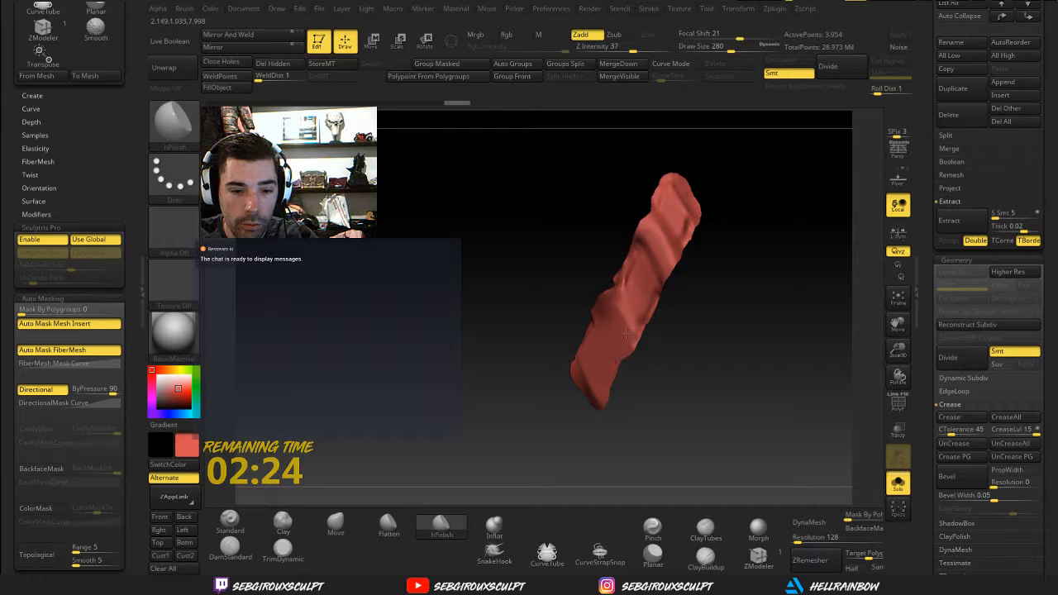
{"action": "mouse_move", "coordinate": [625, 332]}
{"action": "left_mouse_down"}
{"action": "mouse_move", "coordinate": [611, 294]}
{"action": "mouse_move", "coordinate": [666, 243]}
{"action": "mouse_move", "coordinate": [649, 255]}
{"action": "left_mouse_up"}
{"action": "left_click_drag", "start_coordinate": [588, 395], "coordinate": [592, 388]}
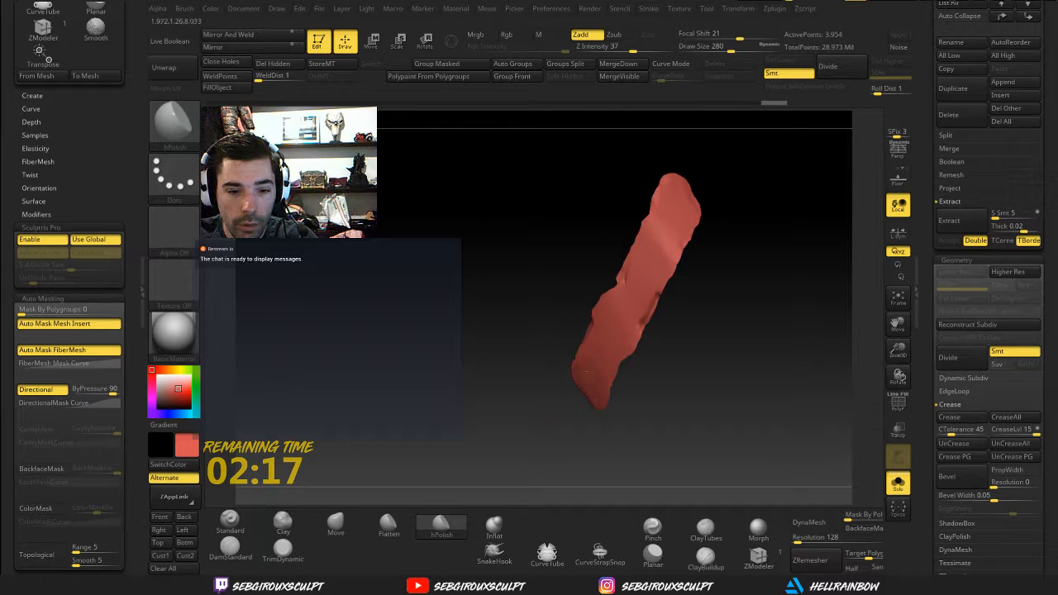
{"action": "left_click_drag", "start_coordinate": [520, 377], "coordinate": [765, 358]}
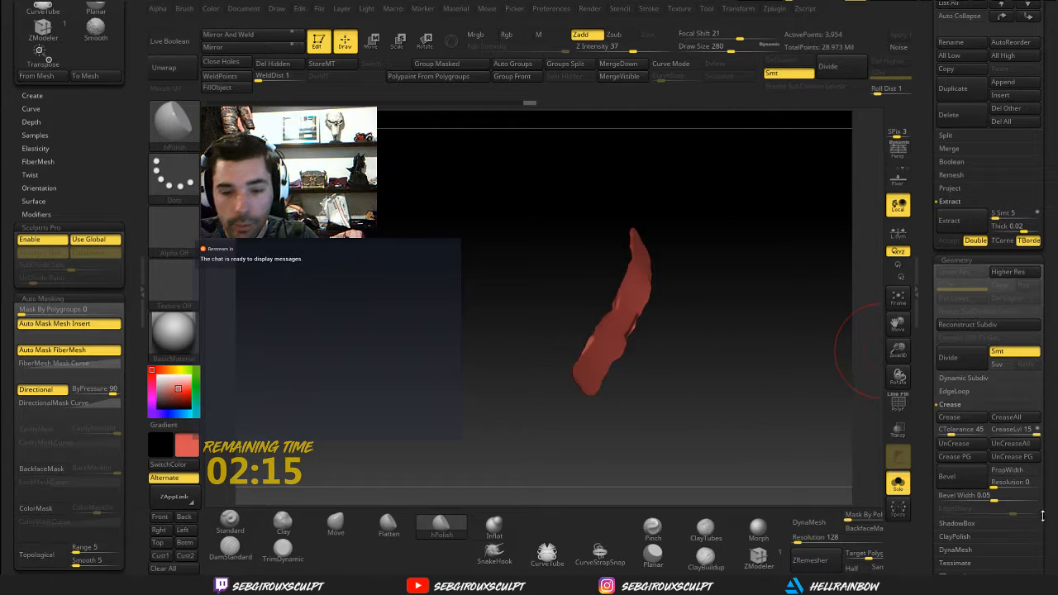
Smooth the whole strip's surface and outline with the Polish By Groups deformation
{"action": "scroll", "coordinate": [1042, 515], "scroll_direction": "down", "scroll_amount": 10}
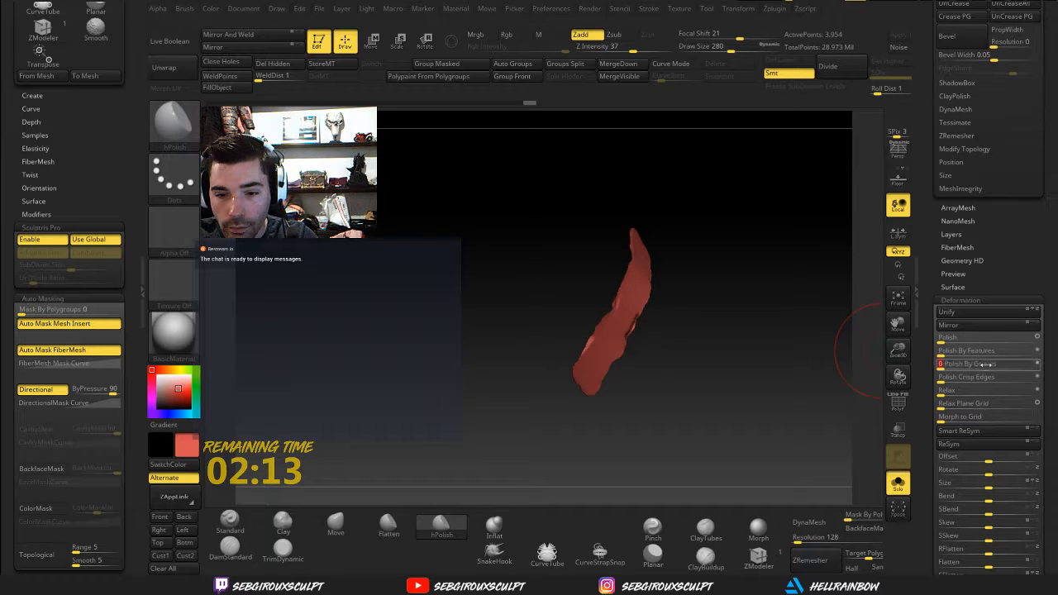
{"action": "left_click_drag", "start_coordinate": [986, 363], "coordinate": [990, 363]}
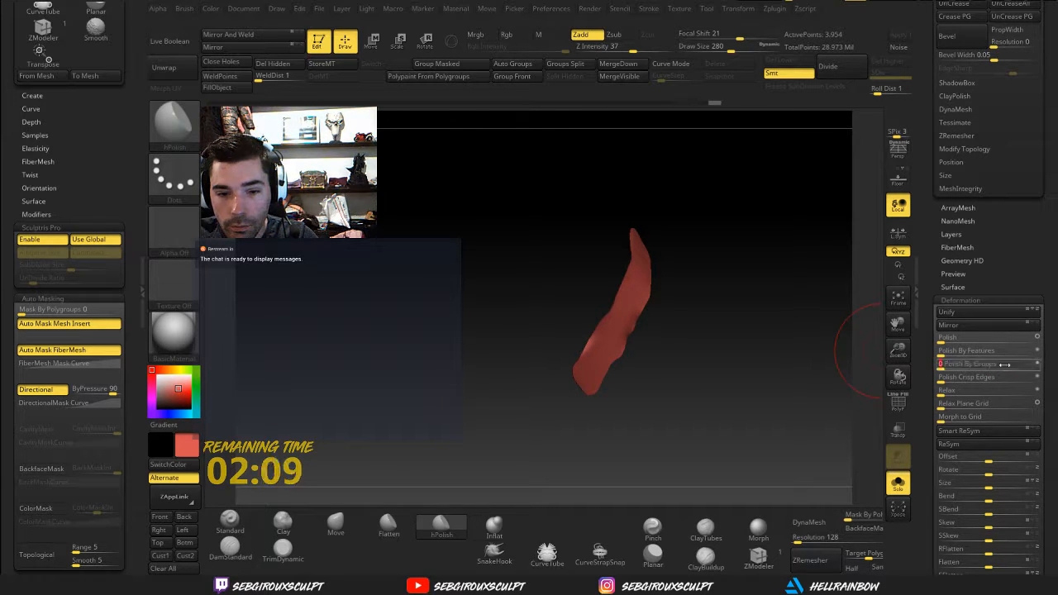
{"action": "left_click_drag", "start_coordinate": [842, 351], "coordinate": [788, 351]}
Show the strip's wireframe and reduce it with ZRemesher, repeating the remesh with the Half option on
{"action": "key", "text": "b"}
{"action": "key", "text": "m"}
{"action": "key", "text": "v"}
{"action": "key", "text": "space"}
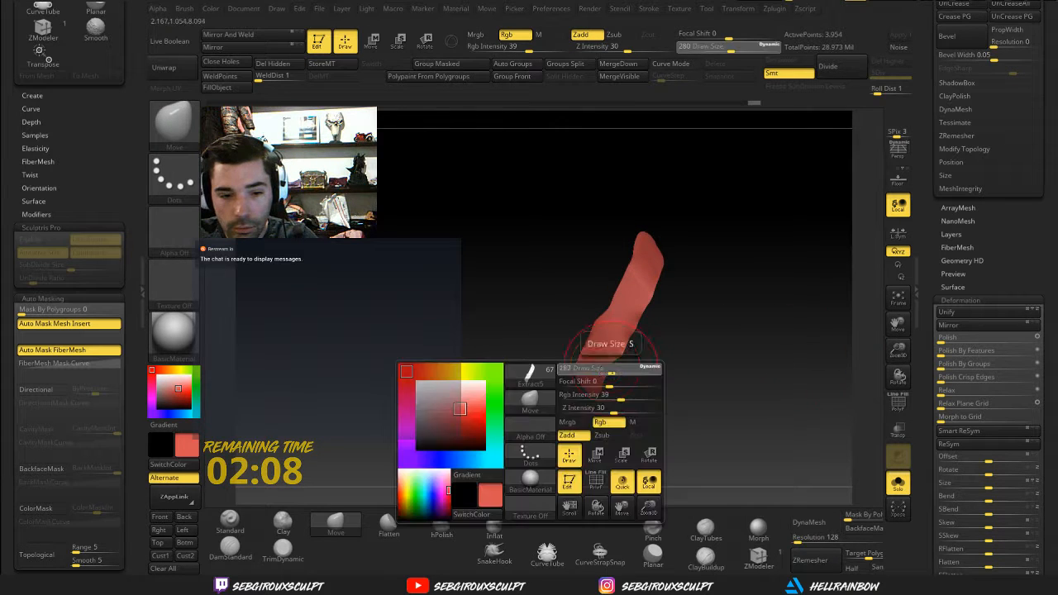
{"action": "left_click", "coordinate": [899, 395]}
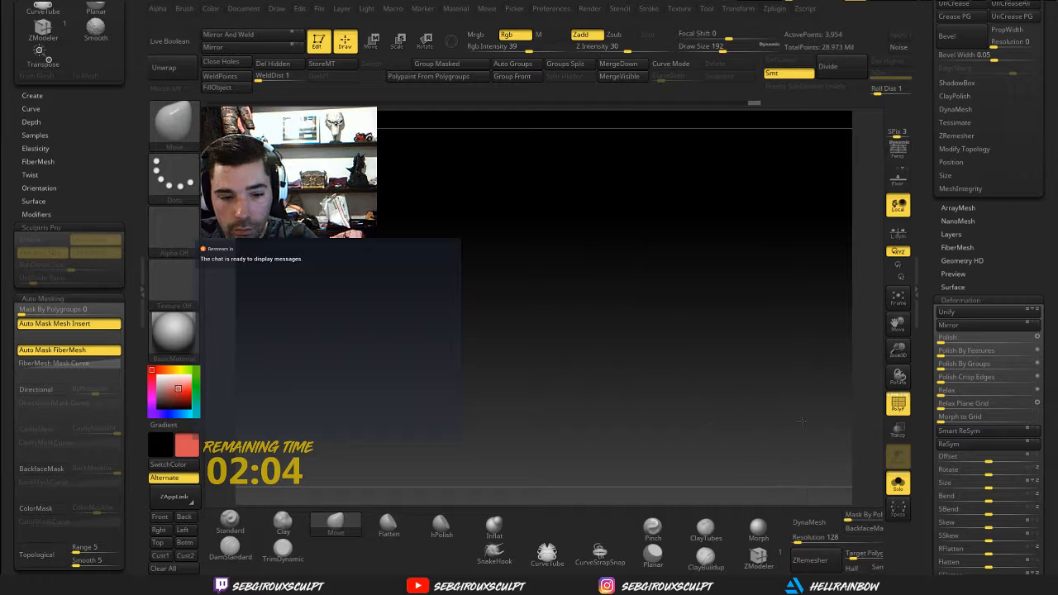
{"action": "left_click", "coordinate": [809, 559]}
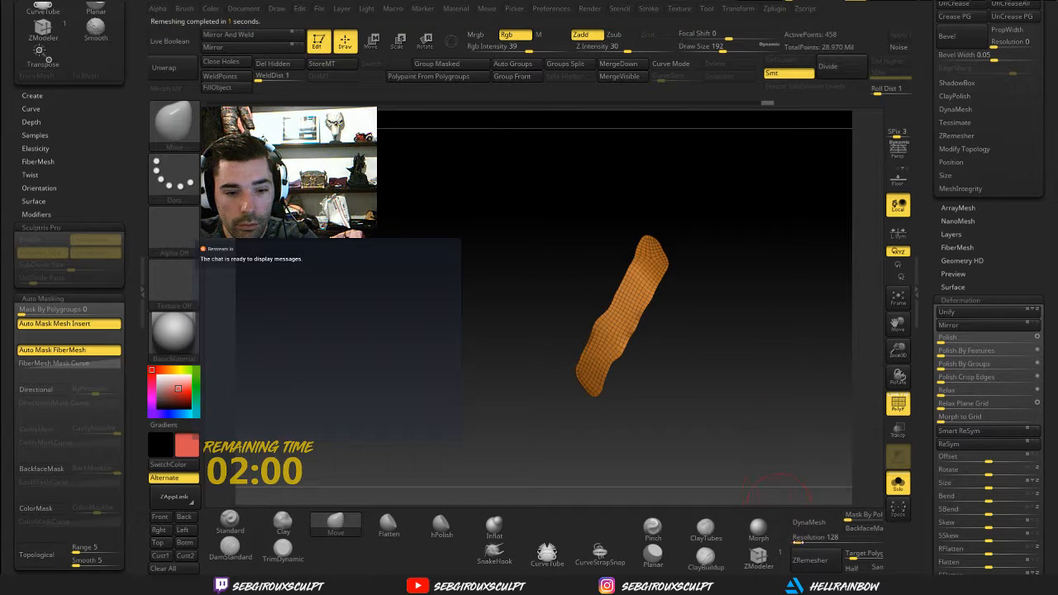
{"action": "left_click", "coordinate": [828, 562]}
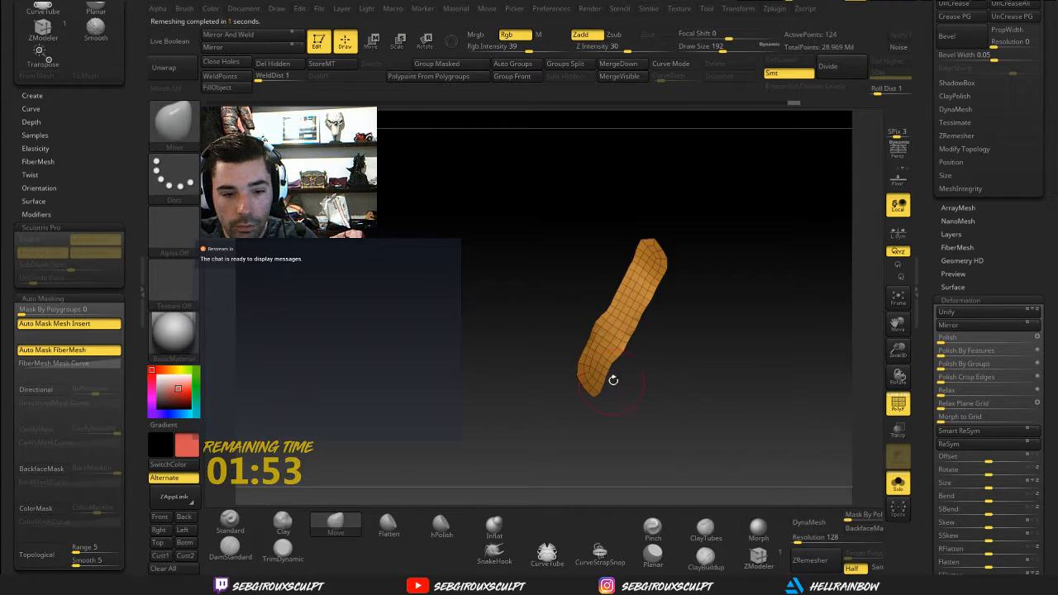
Even out the strip's side edges and square off its ends with the Move brush at draw size 136
{"action": "key", "text": "space"}
{"action": "left_click_drag", "start_coordinate": [608, 374], "coordinate": [605, 372]}
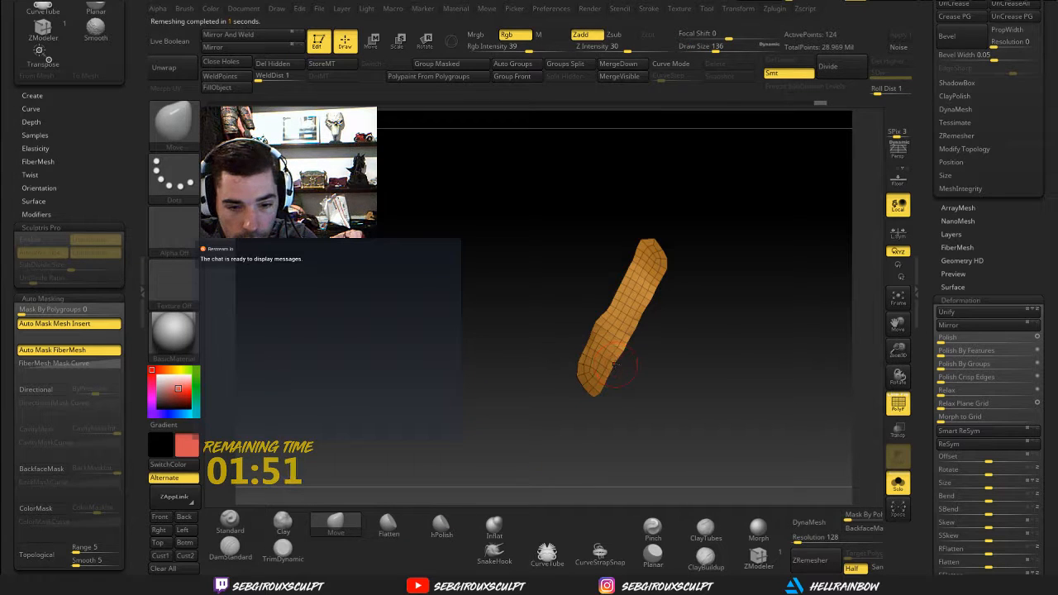
{"action": "left_click_drag", "start_coordinate": [623, 353], "coordinate": [619, 351]}
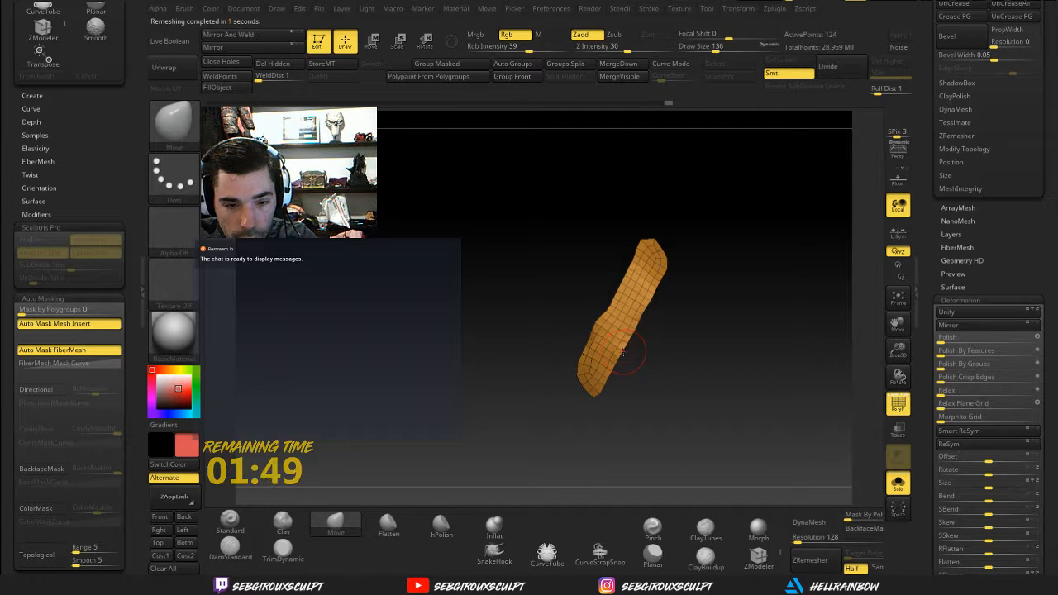
{"action": "mouse_move", "coordinate": [687, 337]}
{"action": "left_mouse_down"}
{"action": "mouse_move", "coordinate": [670, 326]}
{"action": "mouse_move", "coordinate": [657, 343]}
{"action": "mouse_move", "coordinate": [643, 336]}
{"action": "mouse_move", "coordinate": [658, 286]}
{"action": "mouse_move", "coordinate": [621, 276]}
{"action": "left_mouse_up"}
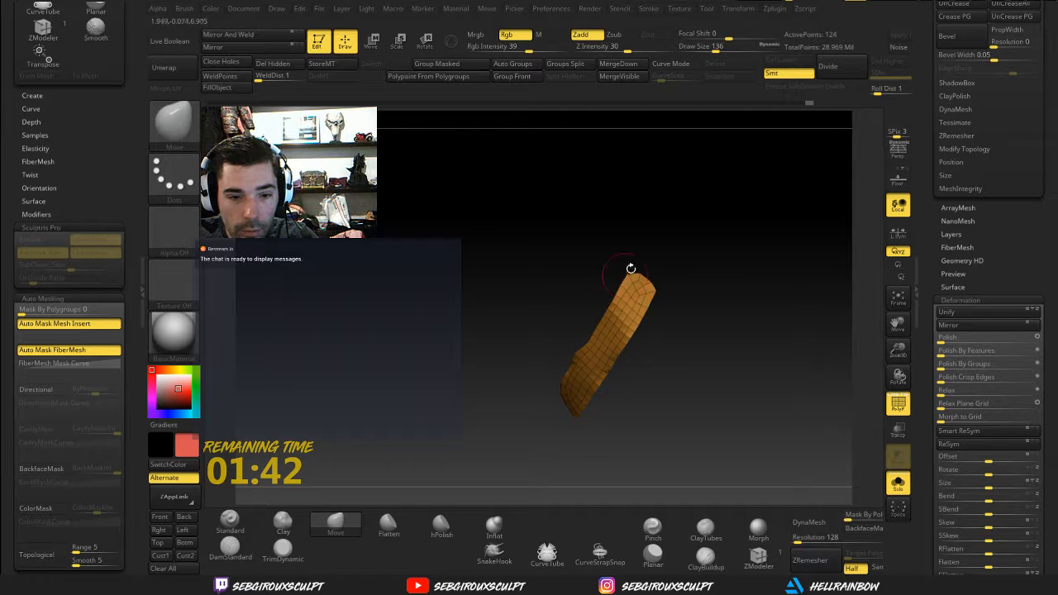
{"action": "mouse_move", "coordinate": [633, 319]}
{"action": "left_mouse_down"}
{"action": "mouse_move", "coordinate": [541, 376]}
{"action": "mouse_move", "coordinate": [534, 403]}
{"action": "mouse_move", "coordinate": [538, 385]}
{"action": "left_mouse_up"}
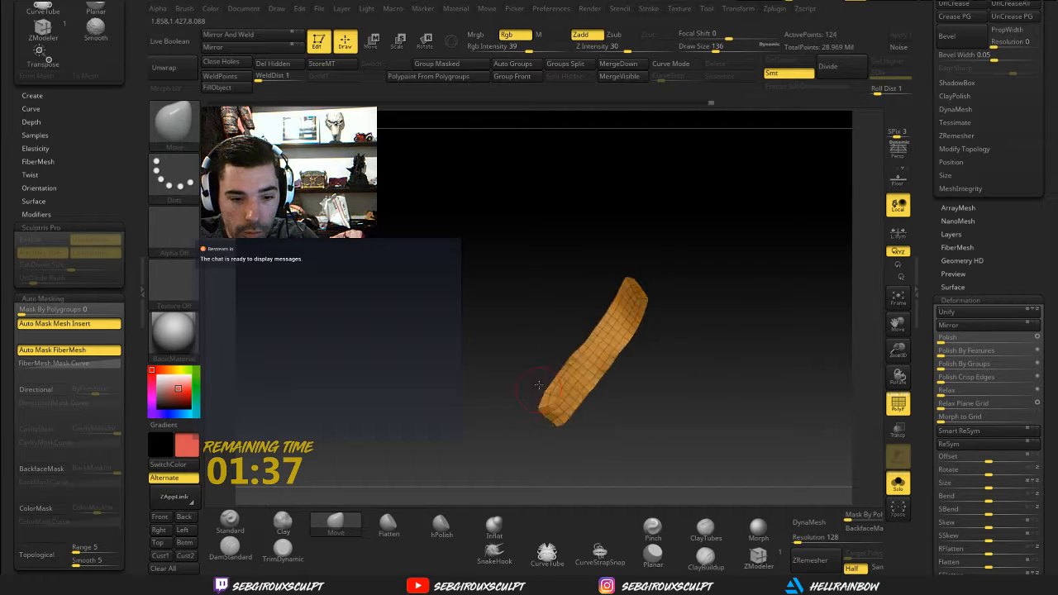
{"action": "left_click_drag", "start_coordinate": [544, 420], "coordinate": [537, 410]}
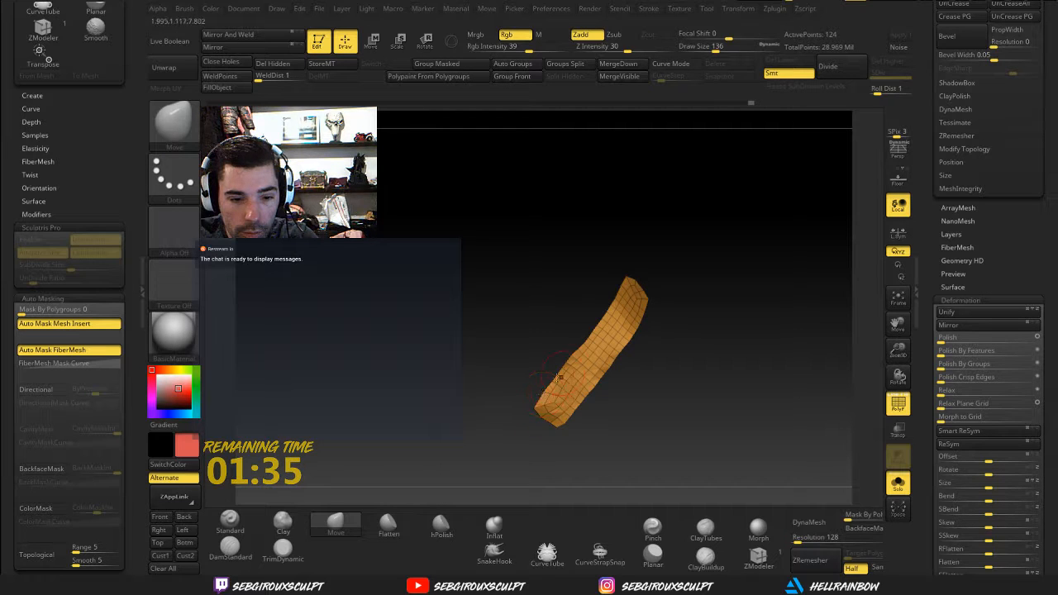
{"action": "mouse_move", "coordinate": [669, 390]}
{"action": "left_mouse_down"}
{"action": "mouse_move", "coordinate": [746, 298]}
{"action": "mouse_move", "coordinate": [703, 359]}
{"action": "mouse_move", "coordinate": [750, 380]}
{"action": "mouse_move", "coordinate": [510, 470]}
{"action": "left_mouse_up"}
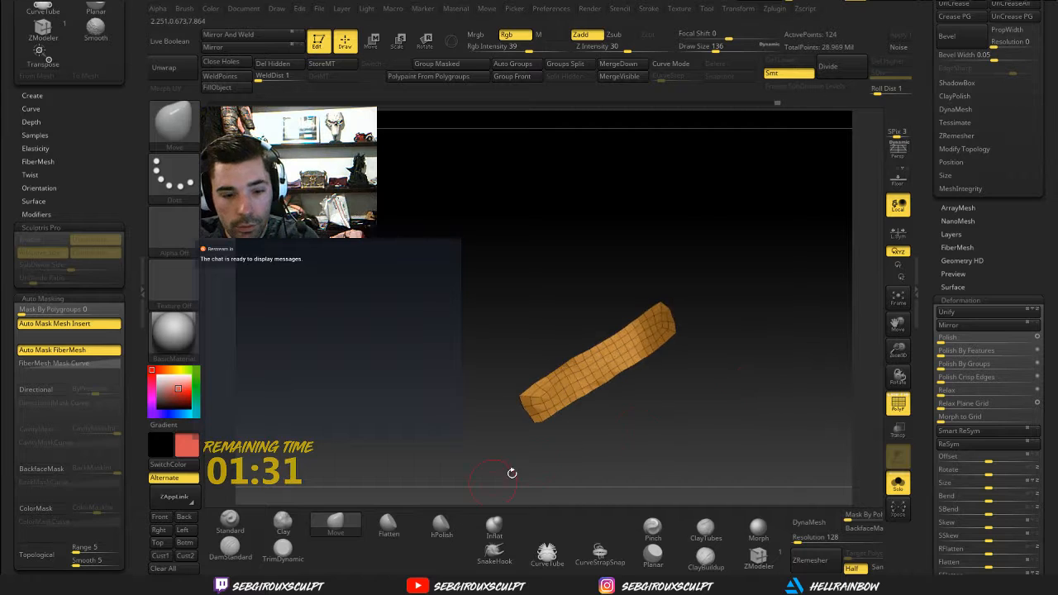
Polish the strip with the hPolish brush at draw size 324 and remesh it again at half density
{"action": "left_click", "coordinate": [440, 524]}
{"action": "key", "text": "space"}
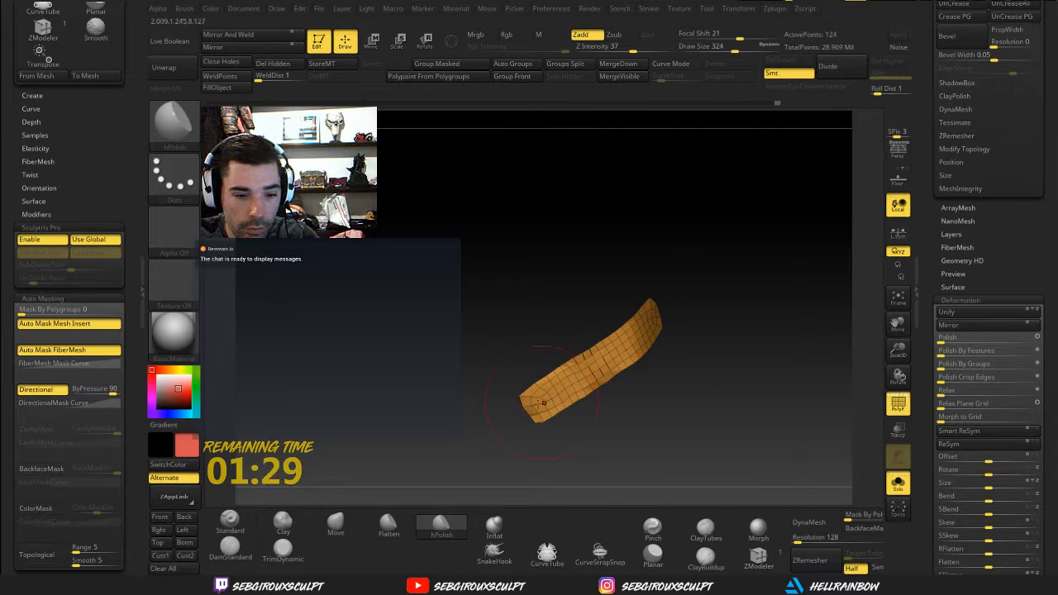
{"action": "left_click_drag", "start_coordinate": [709, 340], "coordinate": [722, 366]}
{"action": "left_click", "coordinate": [809, 559]}
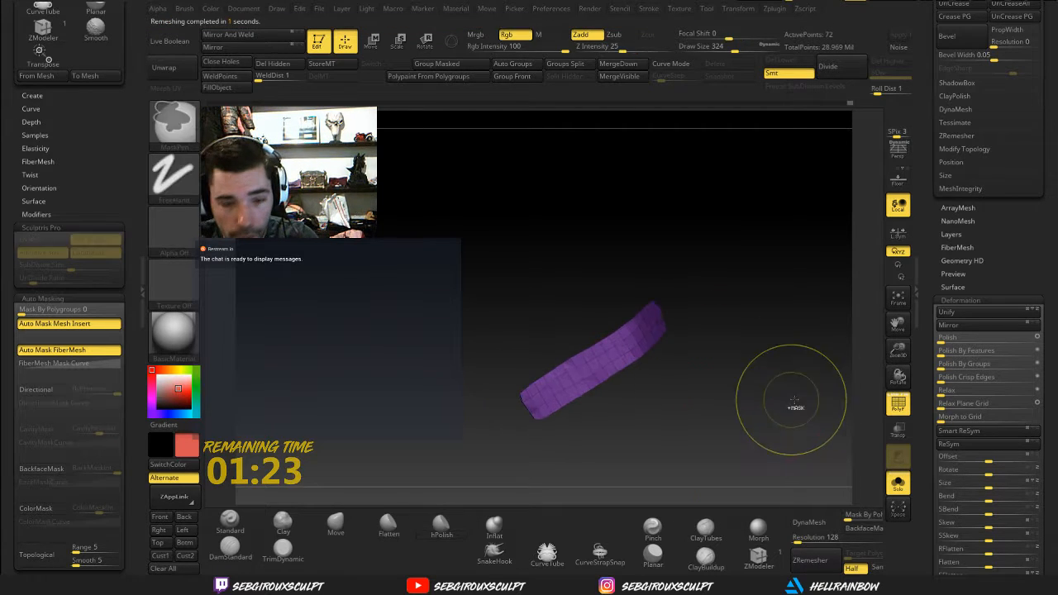
Undo the half-density remesh and rebuild the strip with ZRemesher, turning the Same option off and finishing with Half on
{"action": "key", "text": "ctrl+z"}
{"action": "left_click", "coordinate": [809, 559]}
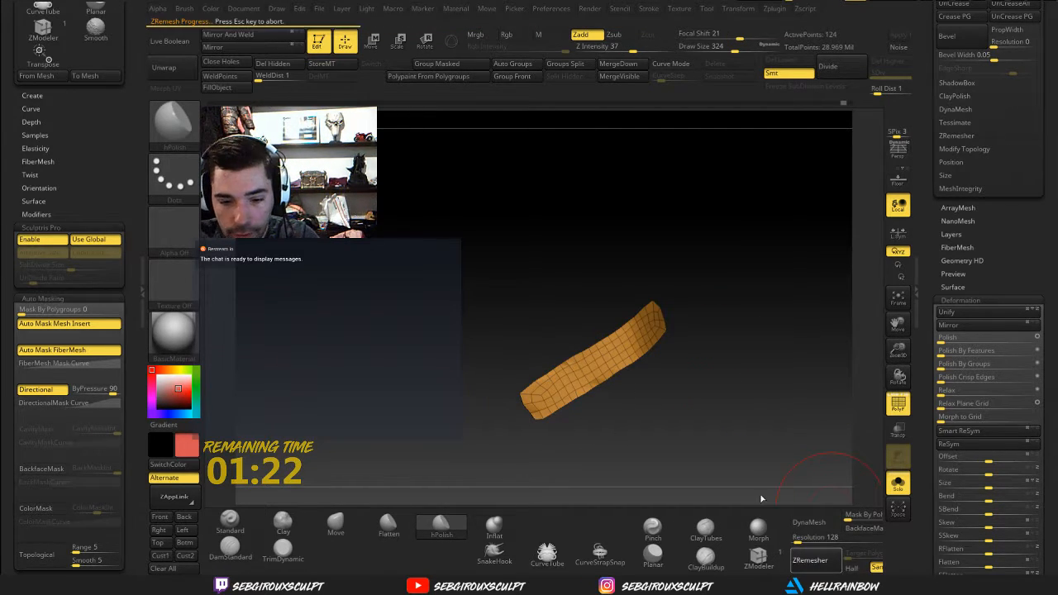
{"action": "mouse_move", "coordinate": [727, 394]}
{"action": "left_mouse_down"}
{"action": "mouse_move", "coordinate": [758, 327]}
{"action": "mouse_move", "coordinate": [747, 371]}
{"action": "mouse_move", "coordinate": [709, 366]}
{"action": "mouse_move", "coordinate": [729, 366]}
{"action": "mouse_move", "coordinate": [734, 380]}
{"action": "mouse_move", "coordinate": [711, 404]}
{"action": "left_mouse_up"}
{"action": "key", "text": "ctrl+z"}
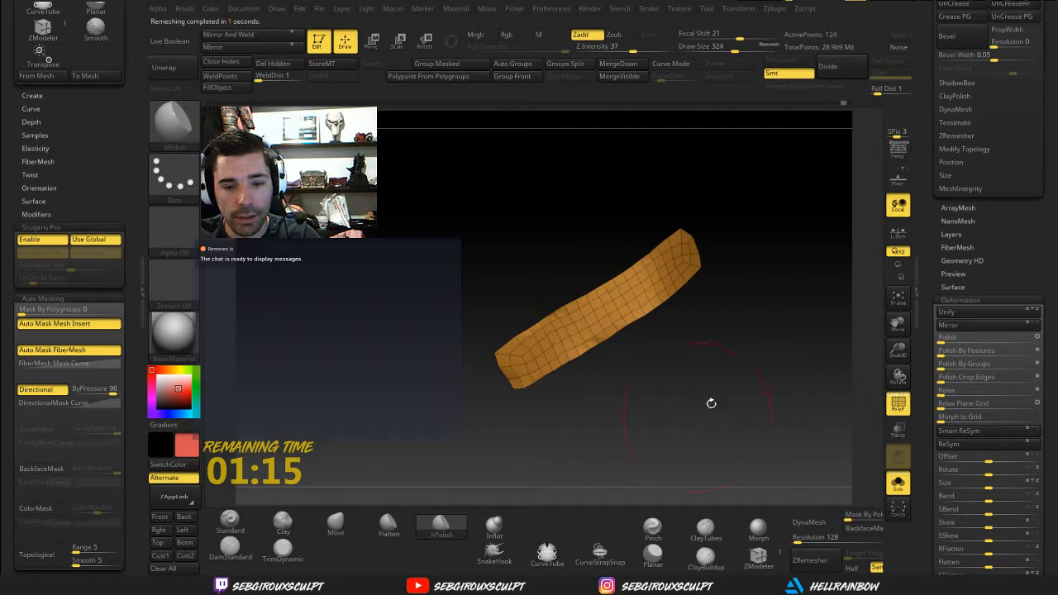
{"action": "left_click", "coordinate": [875, 567]}
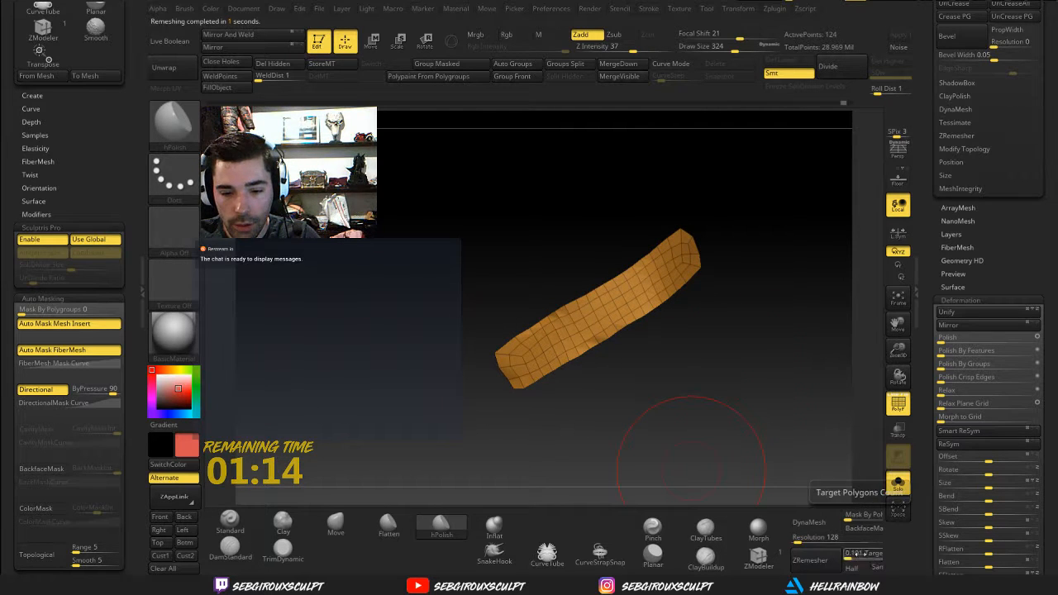
{"action": "left_click", "coordinate": [810, 560]}
{"action": "left_click_drag", "start_coordinate": [753, 351], "coordinate": [773, 399]}
{"action": "left_click", "coordinate": [810, 561]}
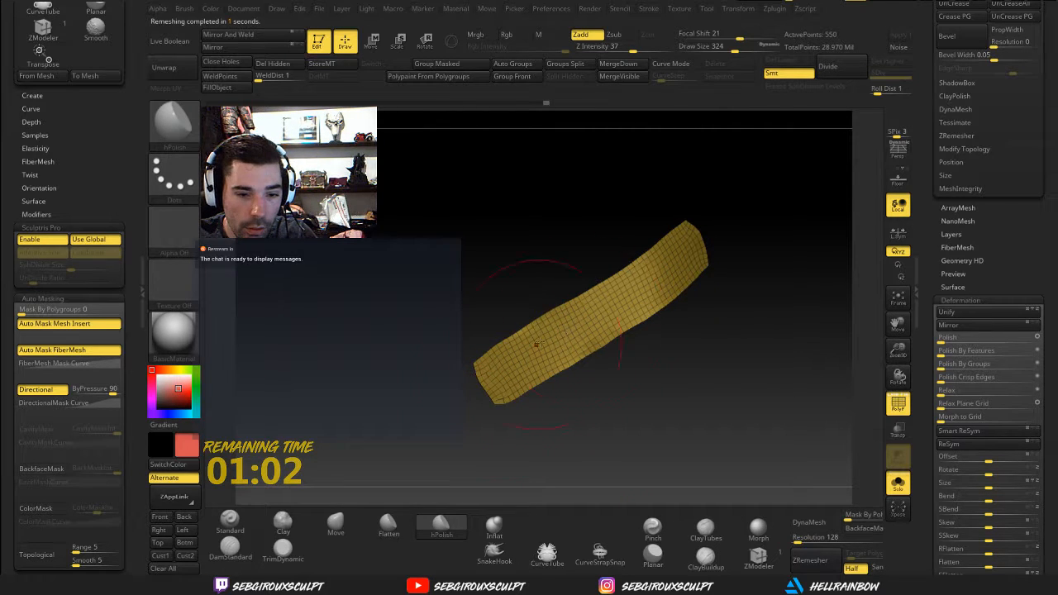
Smooth the remeshed strip's outline again with the Polish By Groups deformation
{"action": "left_click_drag", "start_coordinate": [714, 265], "coordinate": [722, 289]}
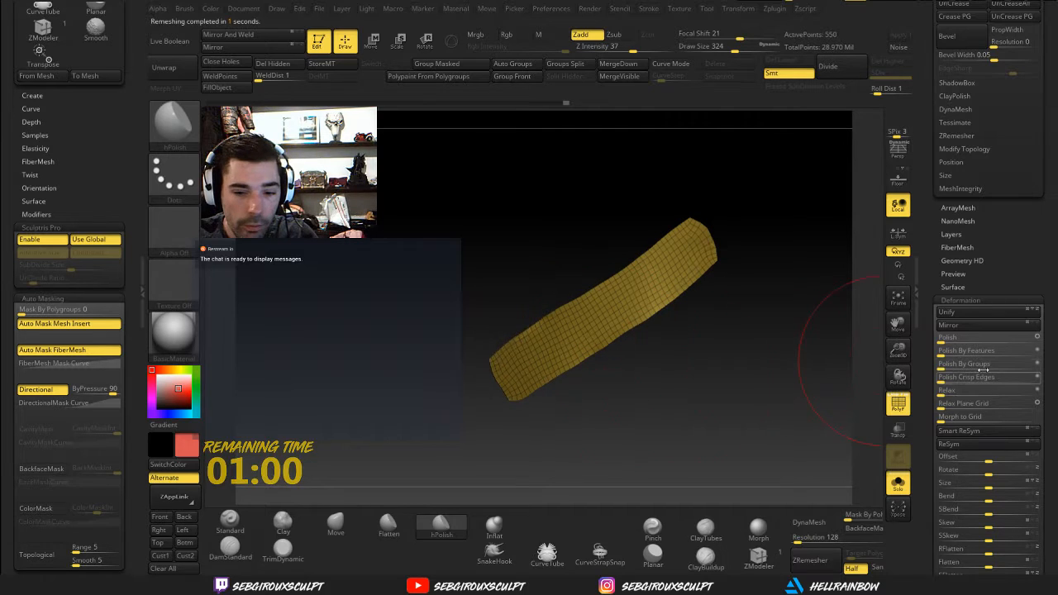
{"action": "left_click_drag", "start_coordinate": [1056, 390], "coordinate": [1056, 369]}
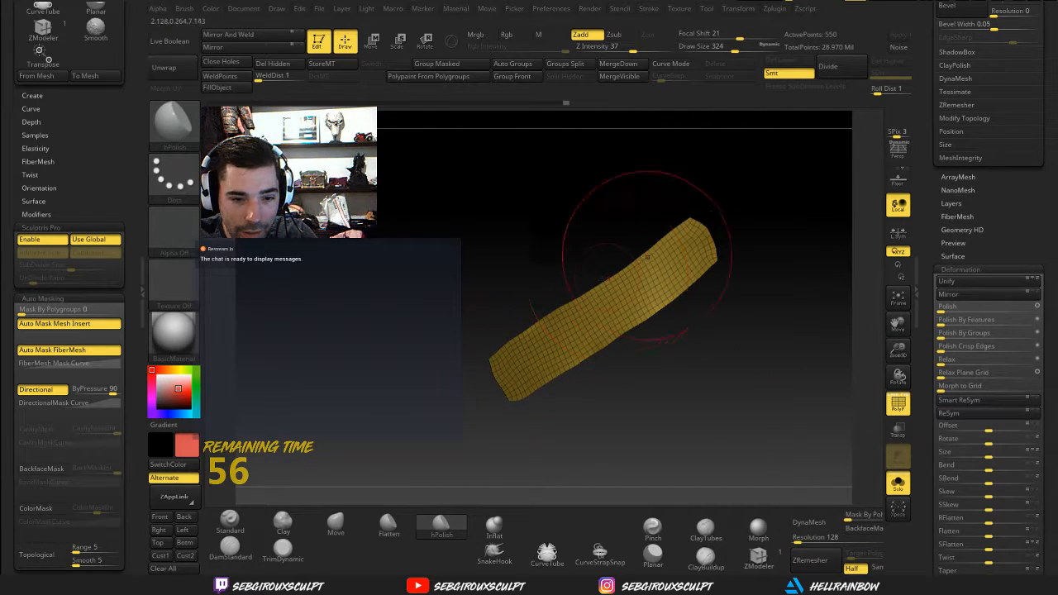
{"action": "left_click", "coordinate": [990, 333]}
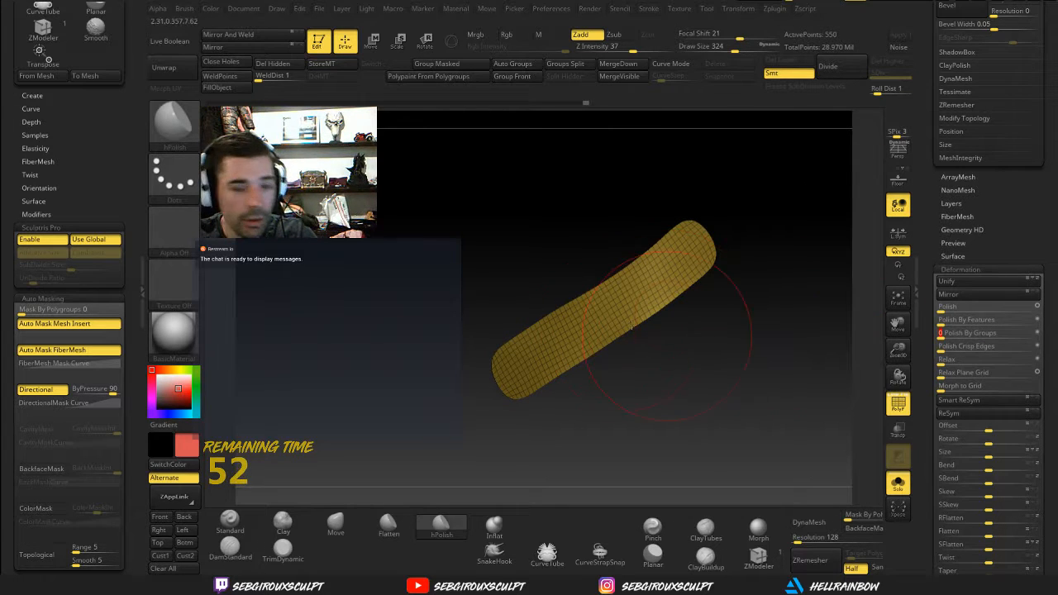
{"action": "left_click_drag", "start_coordinate": [988, 333], "coordinate": [997, 332]}
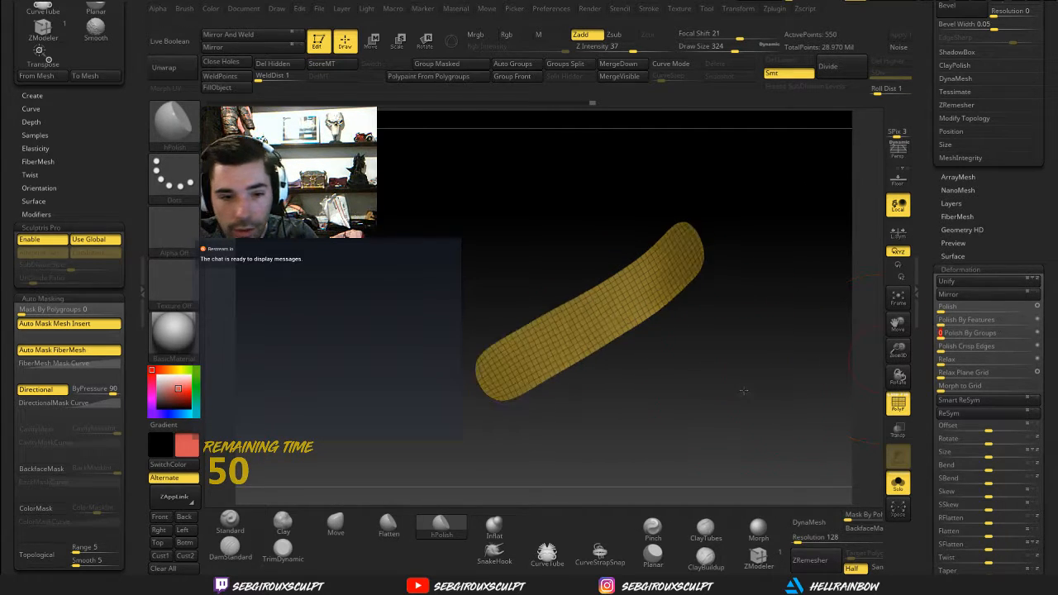
Adjust the strip's rounded ends with the Move brush, using draw sizes 207 and 90
{"action": "key", "text": "b"}
{"action": "key", "text": "m"}
{"action": "key", "text": "v"}
{"action": "key", "text": "space"}
{"action": "left_click_drag", "start_coordinate": [633, 279], "coordinate": [623, 278]}
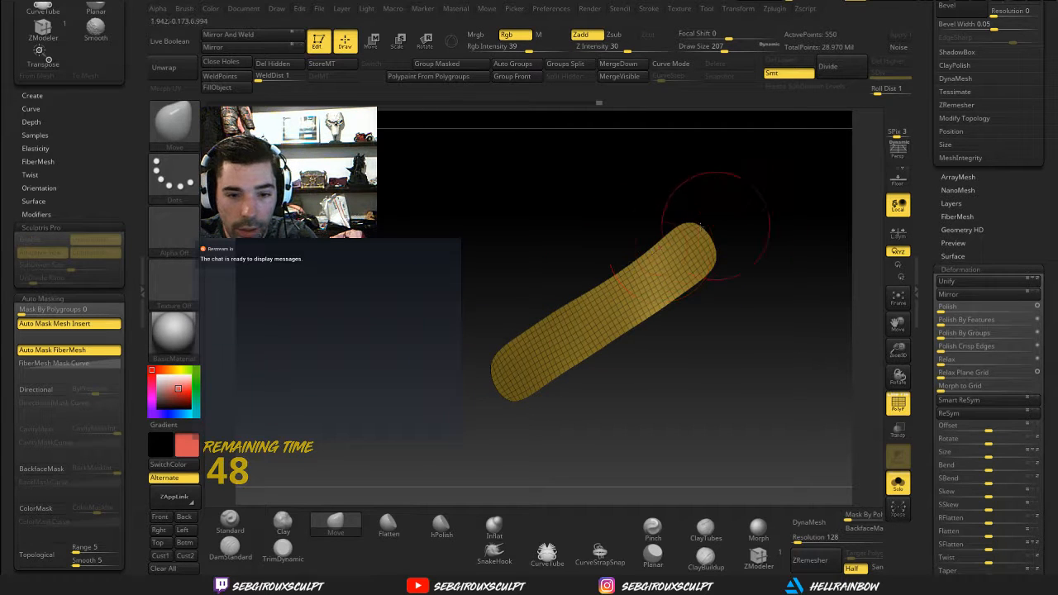
{"action": "left_click_drag", "start_coordinate": [774, 229], "coordinate": [766, 240]}
{"action": "key", "text": "space"}
{"action": "mouse_move", "coordinate": [695, 216]}
{"action": "left_mouse_down"}
{"action": "mouse_move", "coordinate": [686, 216]}
{"action": "mouse_move", "coordinate": [715, 206]}
{"action": "mouse_move", "coordinate": [680, 222]}
{"action": "mouse_move", "coordinate": [699, 204]}
{"action": "mouse_move", "coordinate": [720, 215]}
{"action": "left_mouse_up"}
{"action": "key", "text": "space"}
{"action": "left_click_drag", "start_coordinate": [469, 265], "coordinate": [635, 301]}
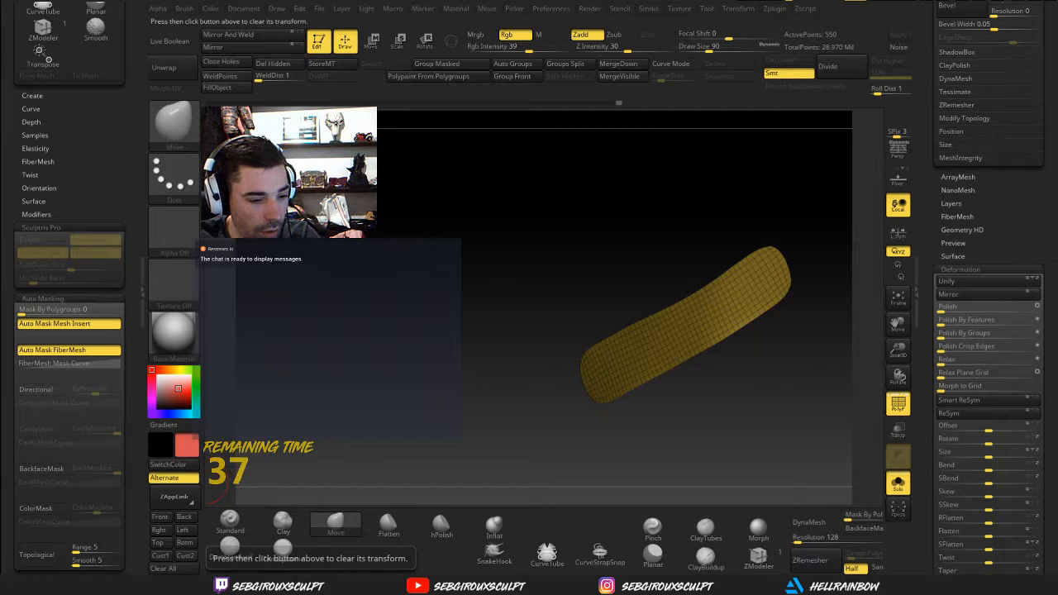
Turn on AccuCurve in the Move brush's curve settings
{"action": "mouse_move", "coordinate": [190, 350]}
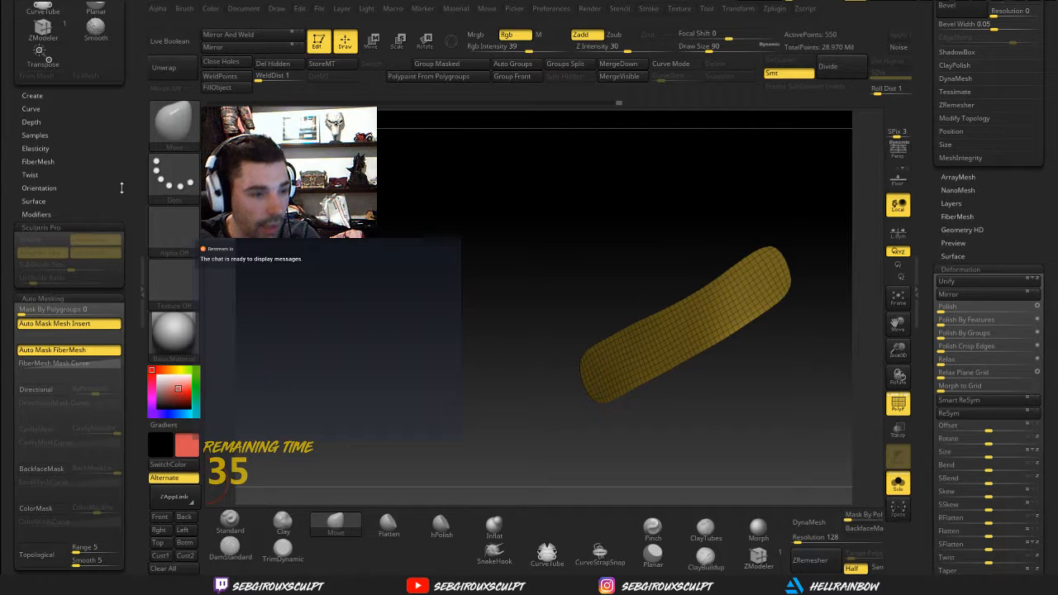
{"action": "left_click_drag", "start_coordinate": [122, 189], "coordinate": [121, 237]}
{"action": "left_click", "coordinate": [35, 168]}
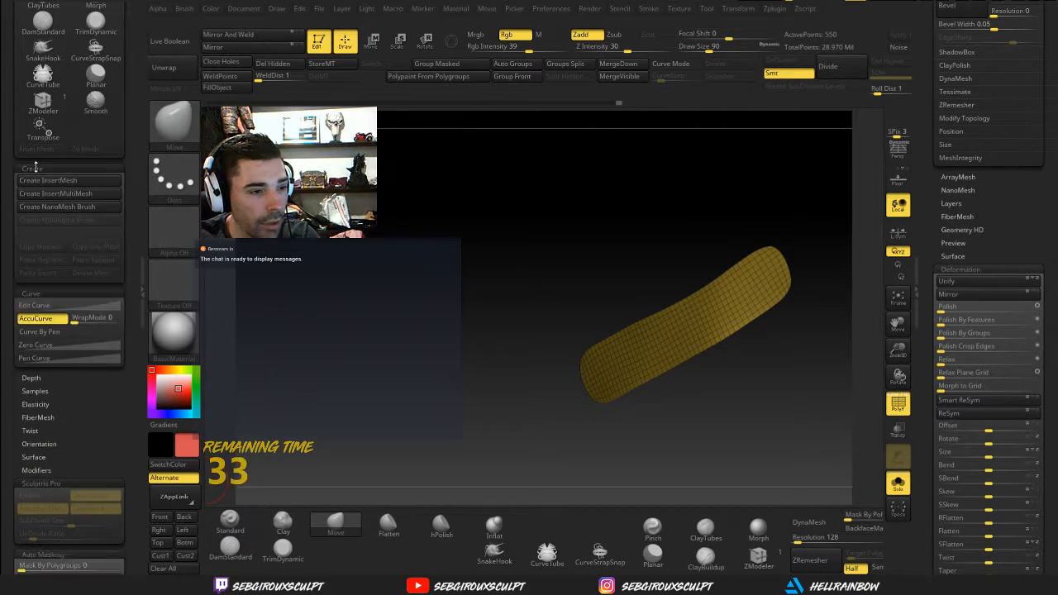
{"action": "left_click", "coordinate": [35, 168]}
{"action": "left_click", "coordinate": [38, 209]}
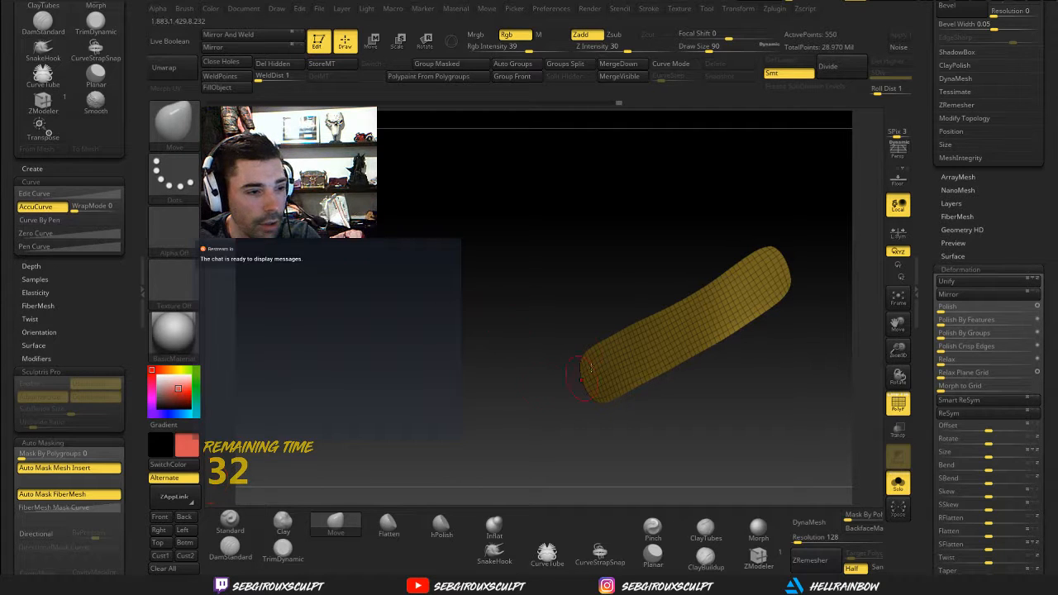
Pull the strip's corners out with the Move brush at draw size 90 to form square ends
{"action": "left_click_drag", "start_coordinate": [317, 270], "coordinate": [288, 247], "text": "alt"}
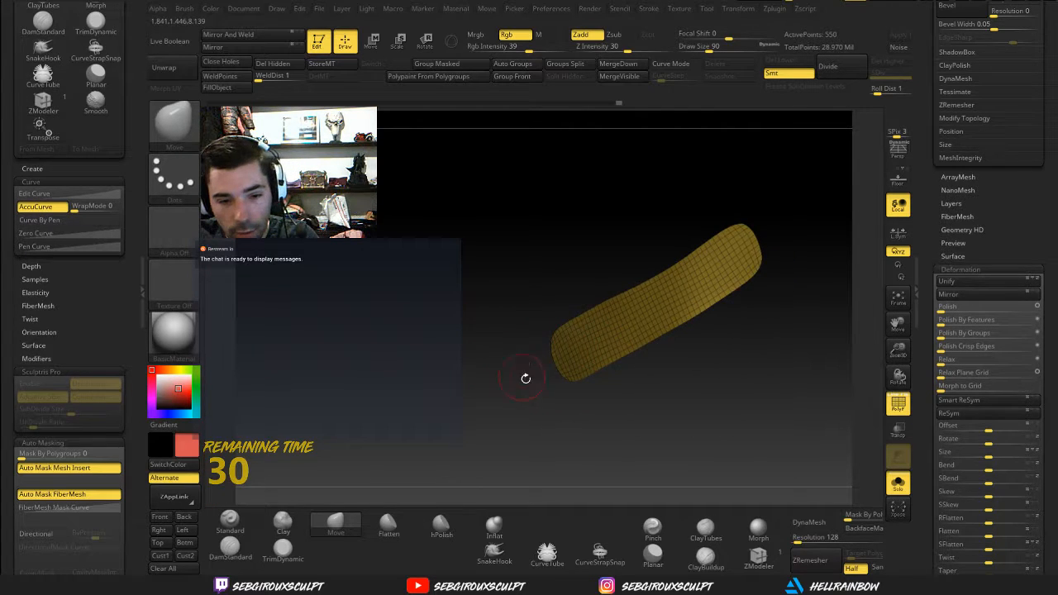
{"action": "mouse_move", "coordinate": [524, 378]}
{"action": "left_mouse_down"}
{"action": "mouse_move", "coordinate": [769, 205]}
{"action": "mouse_move", "coordinate": [742, 216]}
{"action": "mouse_move", "coordinate": [769, 226]}
{"action": "mouse_move", "coordinate": [771, 256]}
{"action": "mouse_move", "coordinate": [727, 332]}
{"action": "mouse_move", "coordinate": [621, 366]}
{"action": "left_mouse_up"}
{"action": "key", "text": "ctrl+z"}
{"action": "mouse_move", "coordinate": [552, 341]}
{"action": "left_mouse_down"}
{"action": "mouse_move", "coordinate": [549, 354]}
{"action": "mouse_move", "coordinate": [530, 318]}
{"action": "mouse_move", "coordinate": [539, 299]}
{"action": "left_mouse_up"}
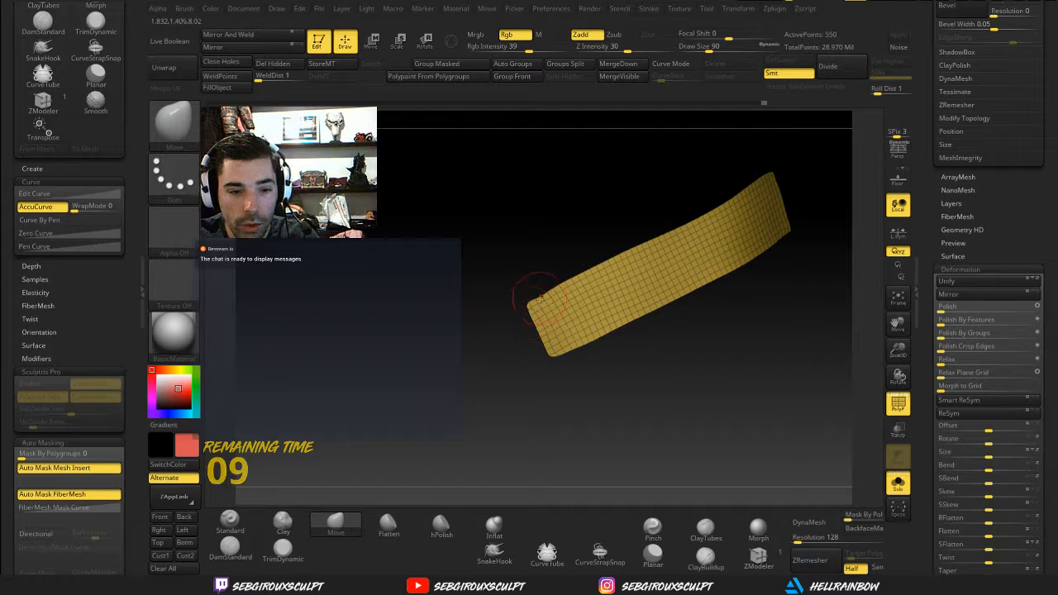
{"action": "mouse_move", "coordinate": [543, 355]}
{"action": "left_mouse_down"}
{"action": "mouse_move", "coordinate": [595, 368]}
{"action": "mouse_move", "coordinate": [537, 295]}
{"action": "mouse_move", "coordinate": [517, 217]}
{"action": "mouse_move", "coordinate": [578, 231]}
{"action": "left_mouse_up"}
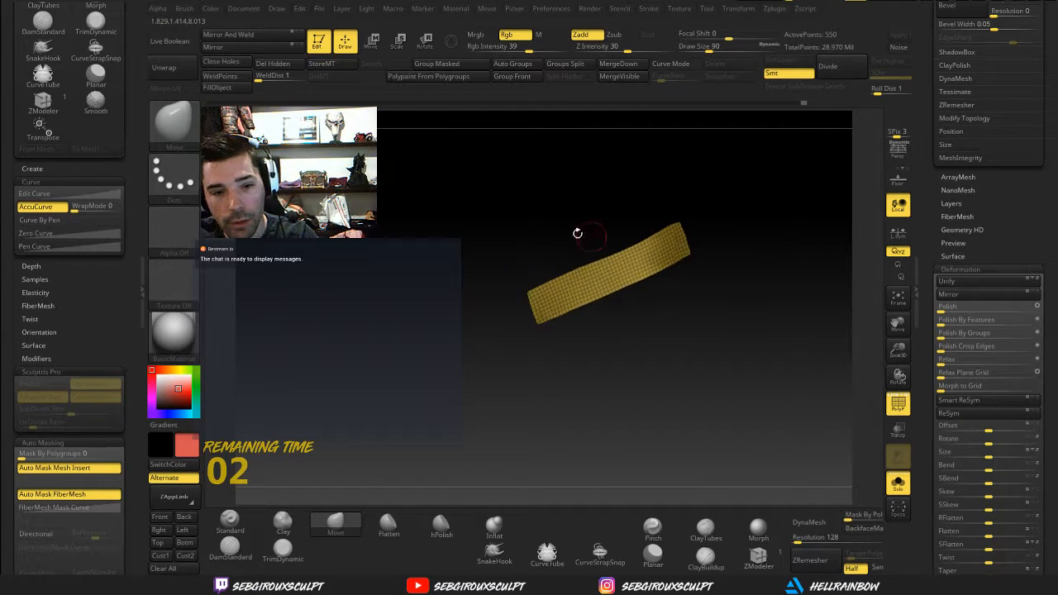
{"action": "key", "text": "space"}
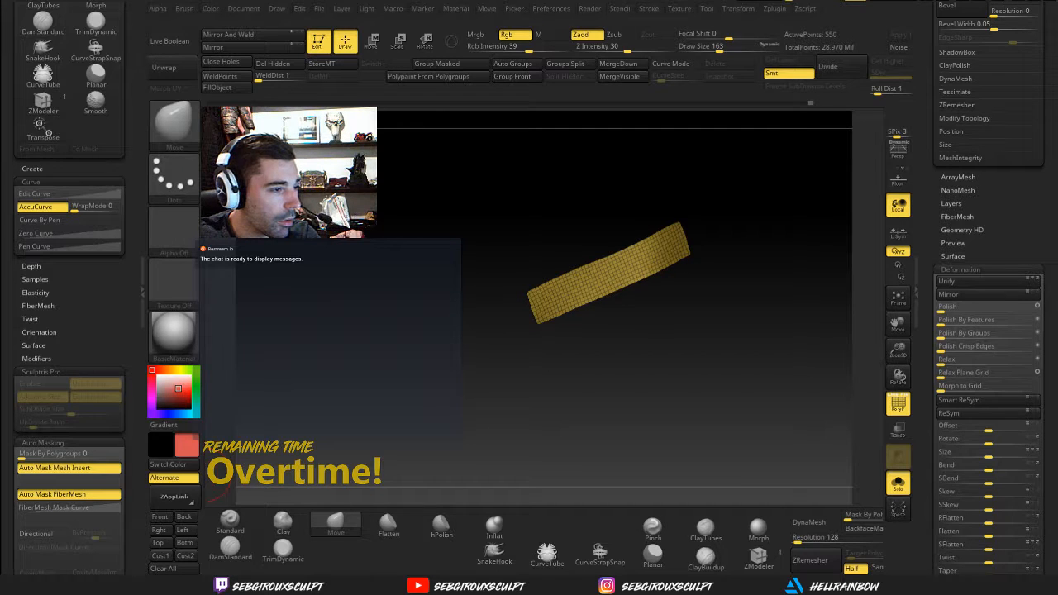
Show the full model again and position the cross strip beneath the outer-thigh straps with the Transpose line
{"action": "left_click", "coordinate": [898, 482]}
{"action": "left_click_drag", "start_coordinate": [780, 436], "coordinate": [789, 341]}
{"action": "left_click", "coordinate": [372, 43]}
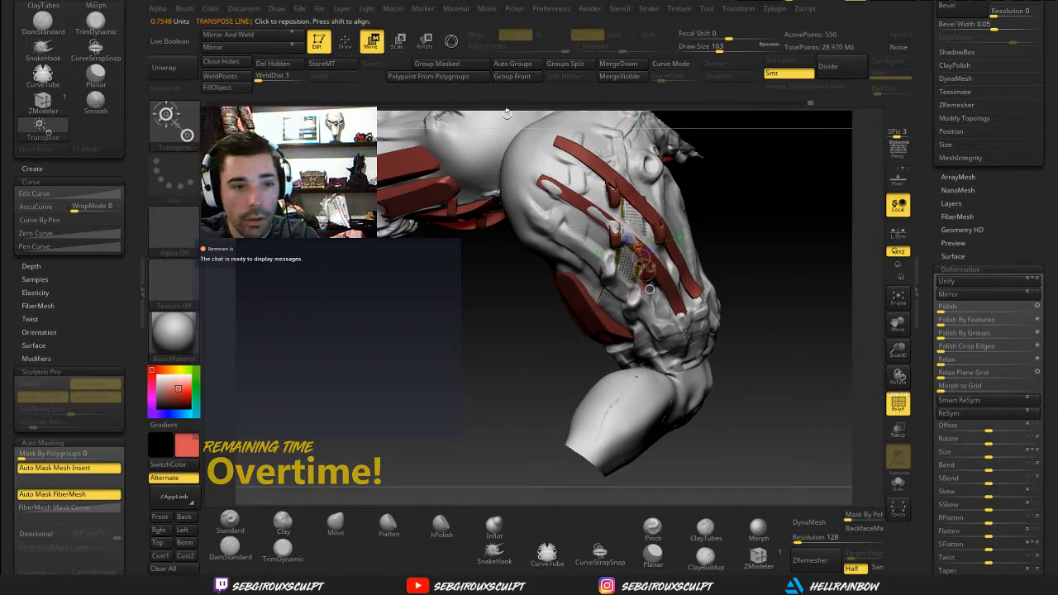
{"action": "left_click_drag", "start_coordinate": [744, 273], "coordinate": [813, 224]}
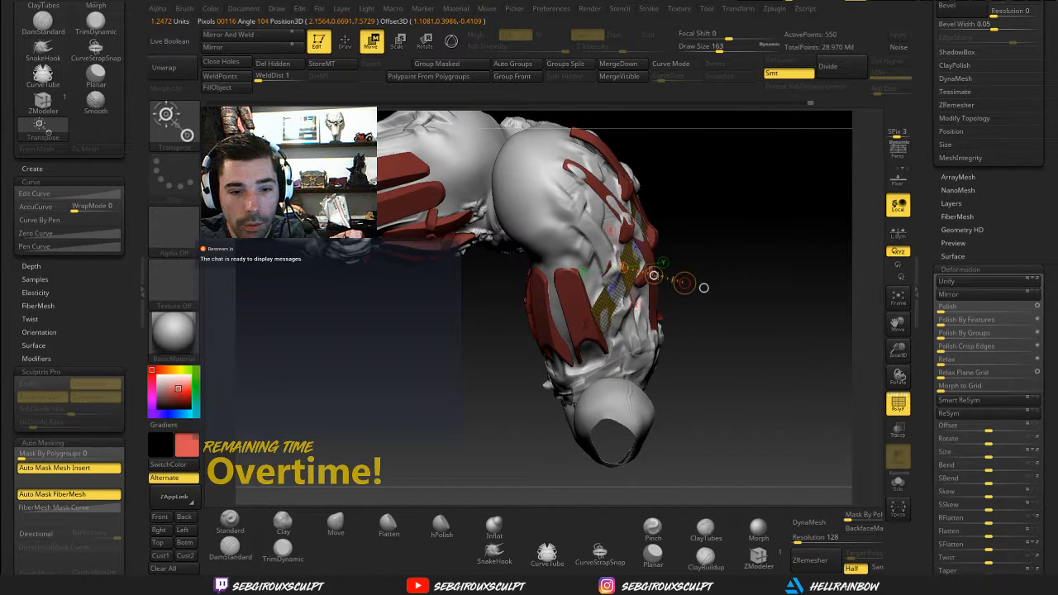
{"action": "left_click_drag", "start_coordinate": [715, 257], "coordinate": [785, 154]}
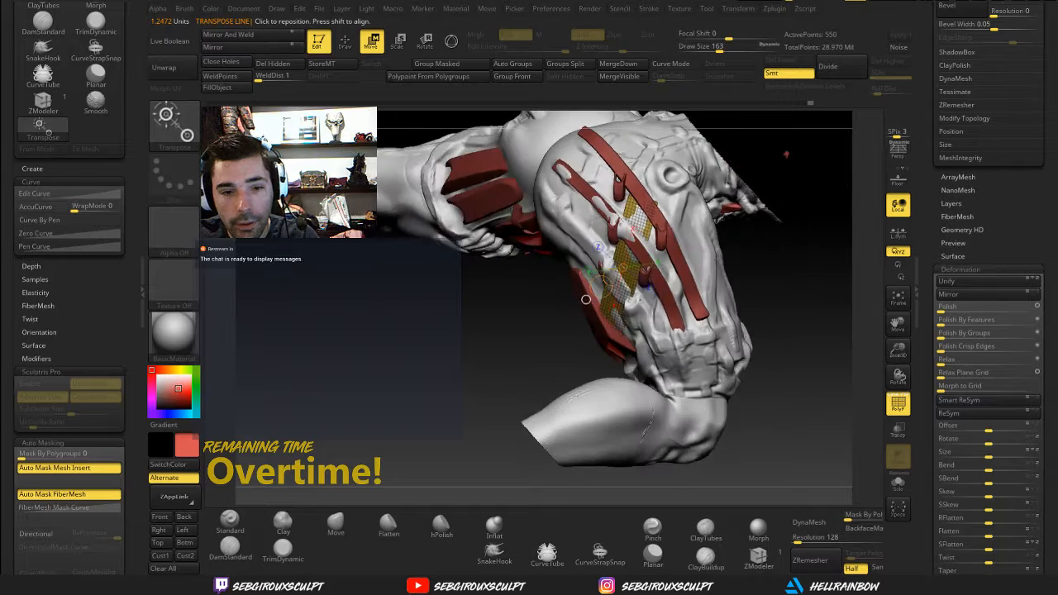
{"action": "left_click_drag", "start_coordinate": [585, 299], "coordinate": [765, 270]}
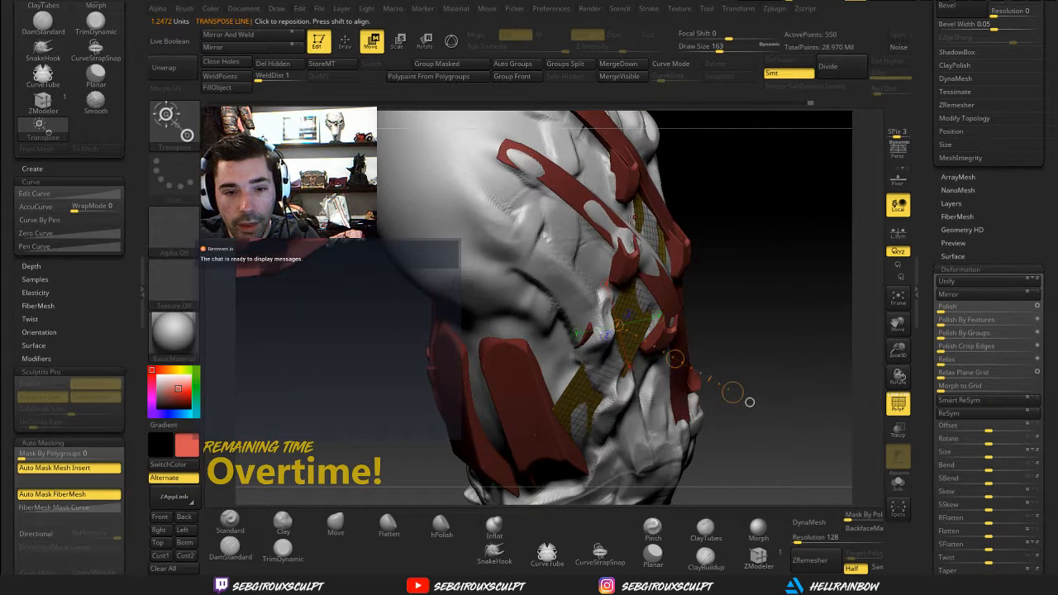
{"action": "left_click_drag", "start_coordinate": [764, 330], "coordinate": [640, 229]}
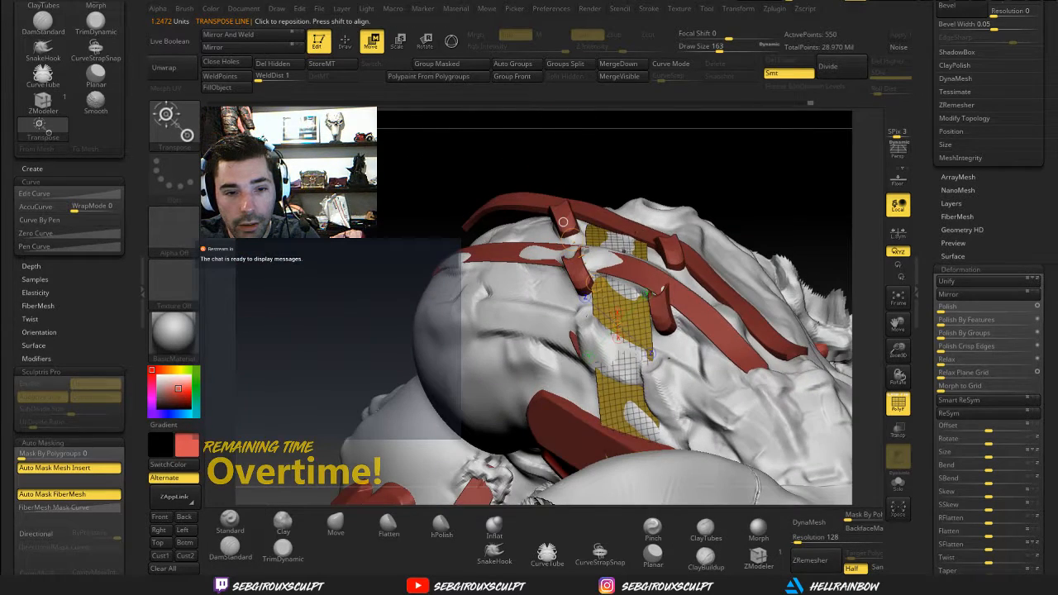
{"action": "left_click_drag", "start_coordinate": [618, 307], "coordinate": [581, 238]}
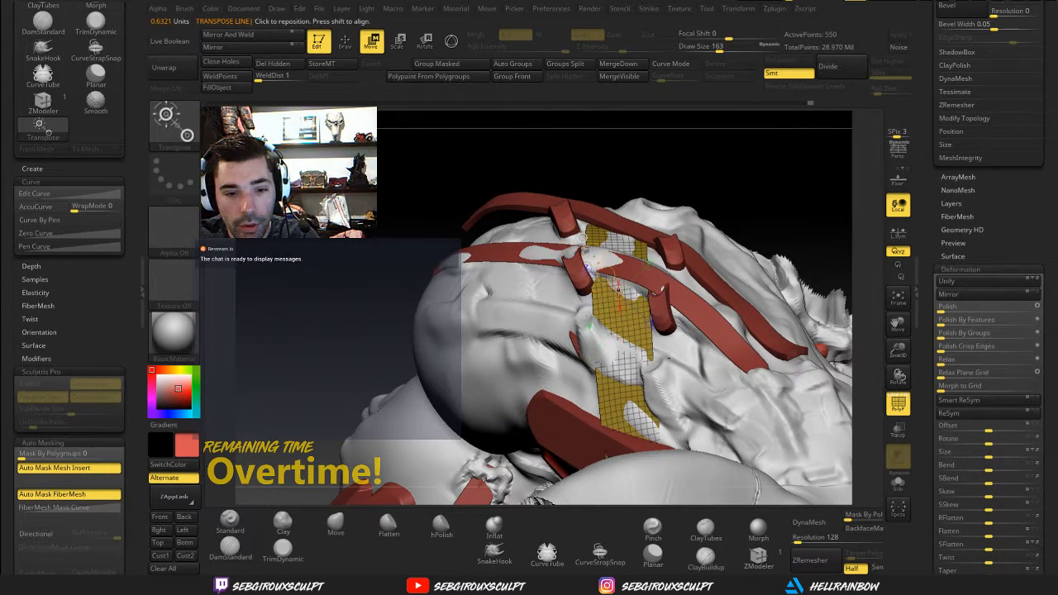
{"action": "left_click_drag", "start_coordinate": [746, 193], "coordinate": [737, 265]}
{"action": "left_click_drag", "start_coordinate": [618, 286], "coordinate": [618, 281]}
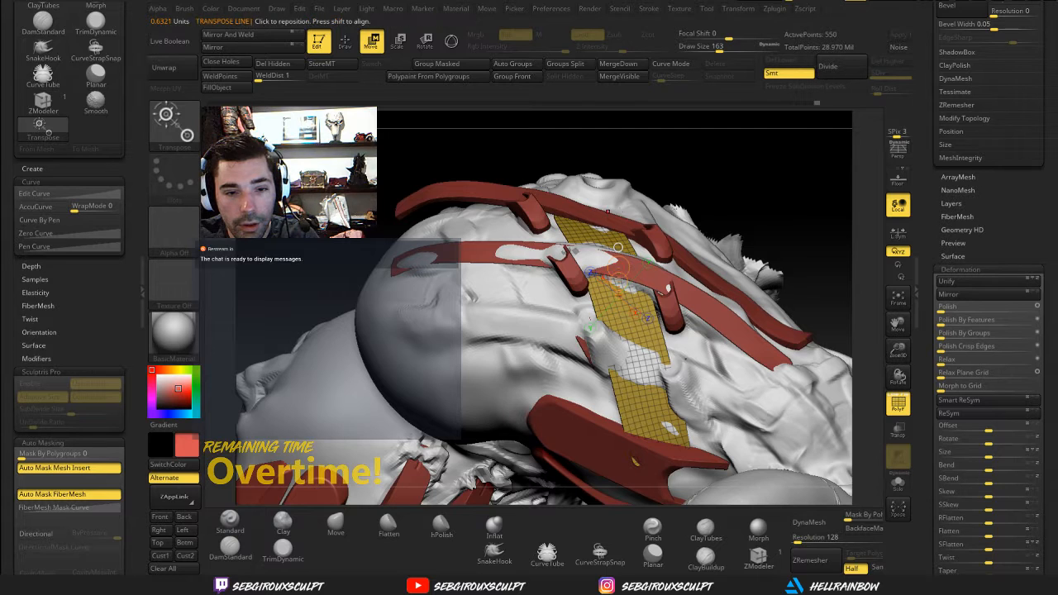
Select the outermost long thigh strap and try adjusting it over the cross strip with the Move brush at draw size 223
{"action": "left_click", "coordinate": [592, 215], "text": "alt"}
{"action": "key", "text": "q"}
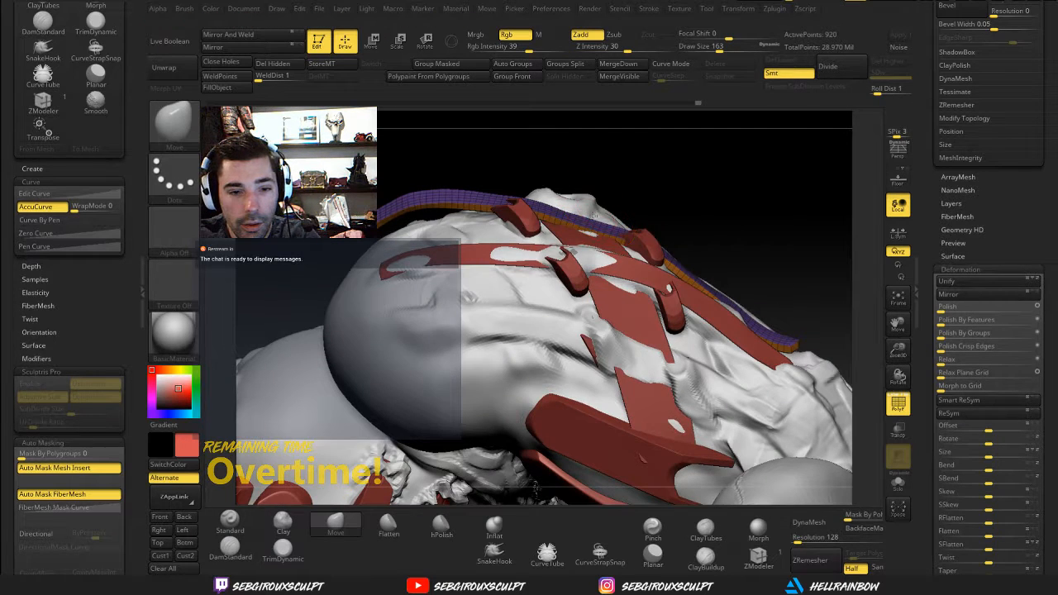
{"action": "key", "text": "]"}
{"action": "key", "text": "]"}
{"action": "key", "text": "]"}
{"action": "key", "text": "]"}
{"action": "key", "text": "]"}
{"action": "key", "text": "]"}
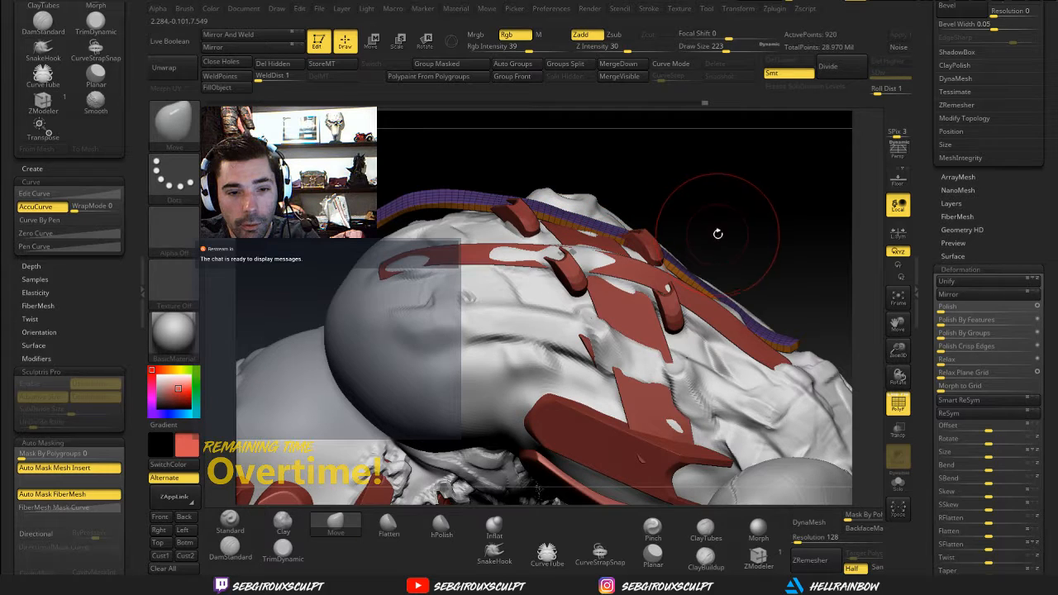
{"action": "mouse_move", "coordinate": [715, 232]}
{"action": "left_mouse_down"}
{"action": "mouse_move", "coordinate": [750, 259]}
{"action": "mouse_move", "coordinate": [744, 295]}
{"action": "mouse_move", "coordinate": [698, 256]}
{"action": "left_mouse_up"}
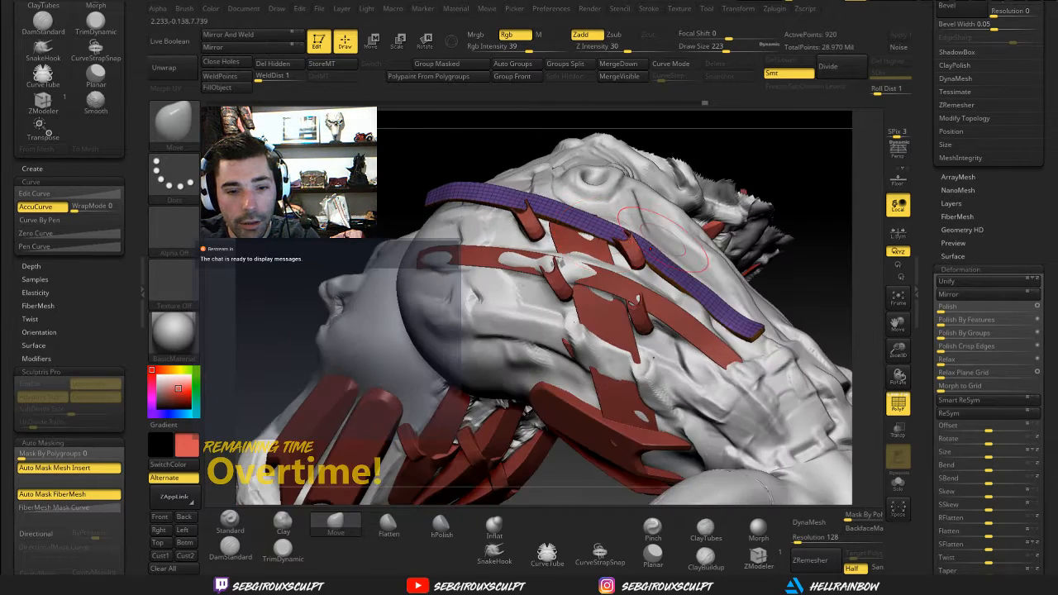
{"action": "mouse_move", "coordinate": [806, 204]}
{"action": "left_mouse_down"}
{"action": "mouse_move", "coordinate": [749, 223]}
{"action": "mouse_move", "coordinate": [740, 186]}
{"action": "left_mouse_up"}
{"action": "left_click_drag", "start_coordinate": [684, 158], "coordinate": [665, 206]}
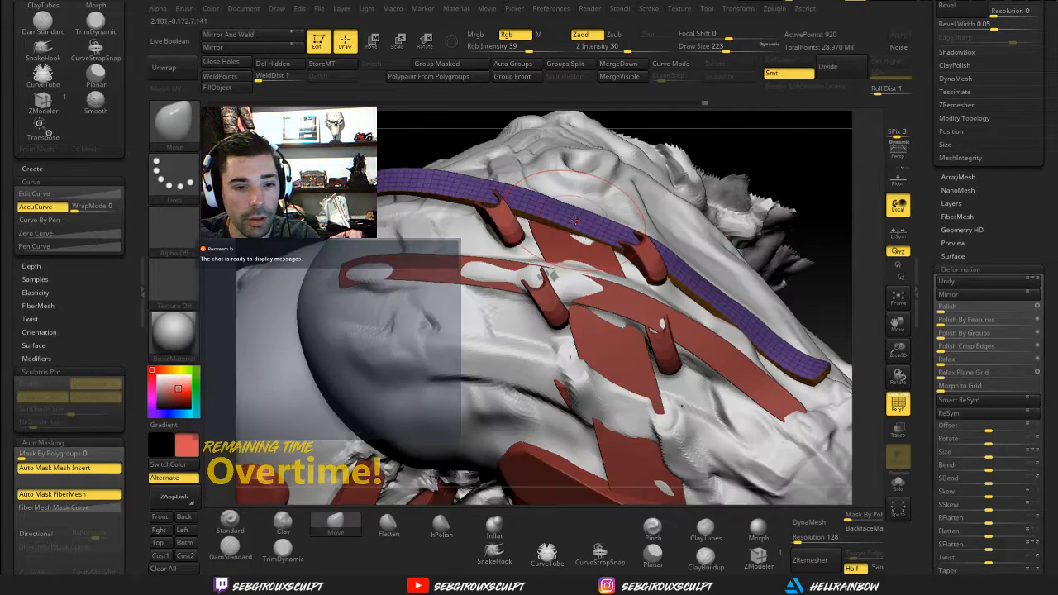
{"action": "left_click", "coordinate": [774, 161], "text": "ctrl+shift"}
{"action": "left_click_drag", "start_coordinate": [773, 161], "coordinate": [725, 201]}
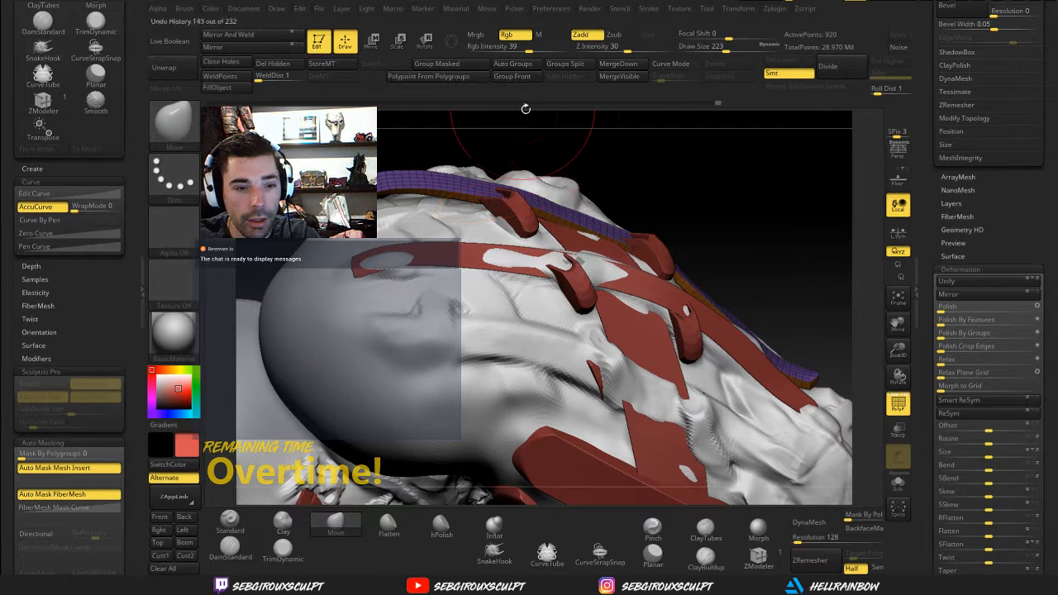
Try to lift the outermost long thigh strap clear of the cross strip with the Transpose line
{"action": "key", "text": "w"}
{"action": "left_click", "coordinate": [600, 223]}
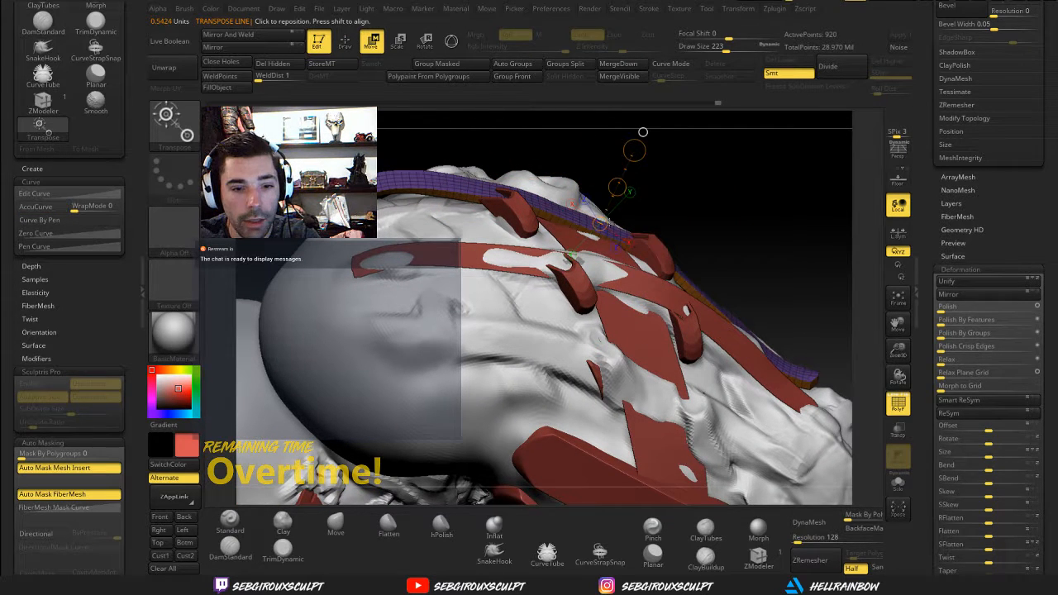
{"action": "left_click", "coordinate": [682, 189], "text": "ctrl"}
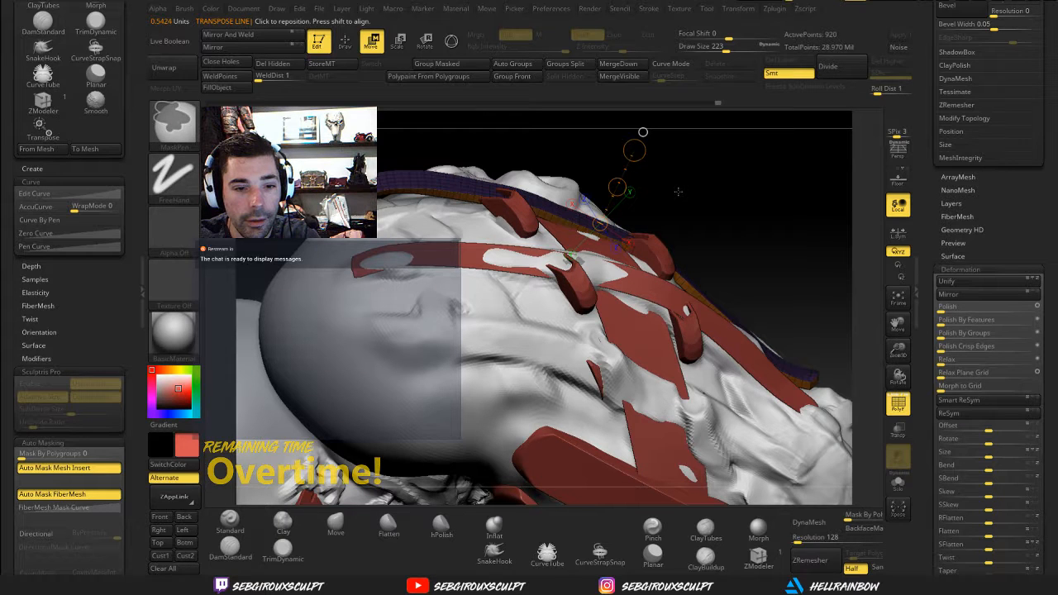
{"action": "left_click_drag", "start_coordinate": [643, 132], "coordinate": [647, 132]}
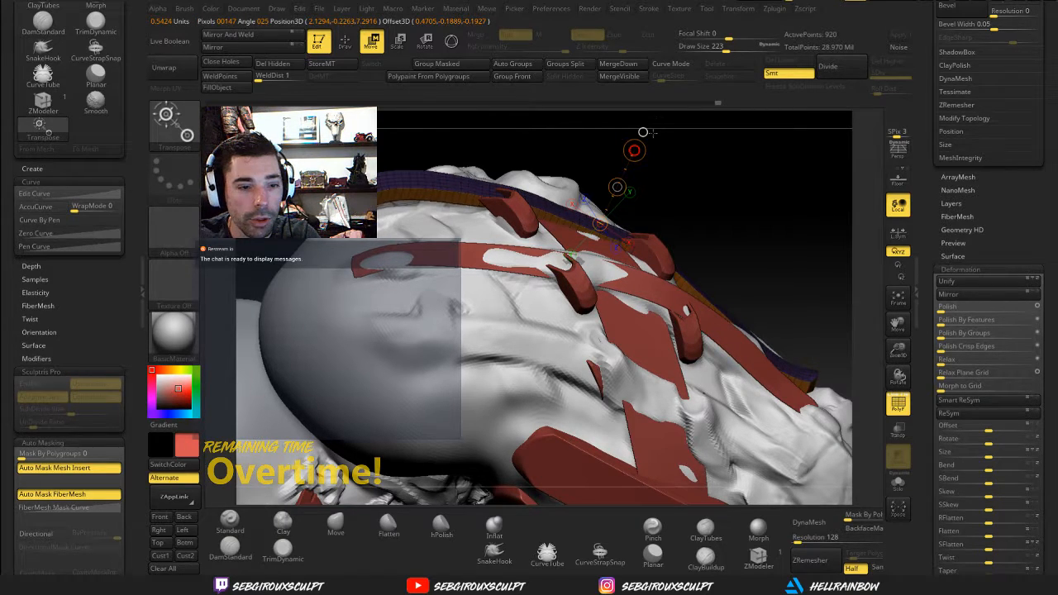
{"action": "left_click_drag", "start_coordinate": [647, 132], "coordinate": [644, 133]}
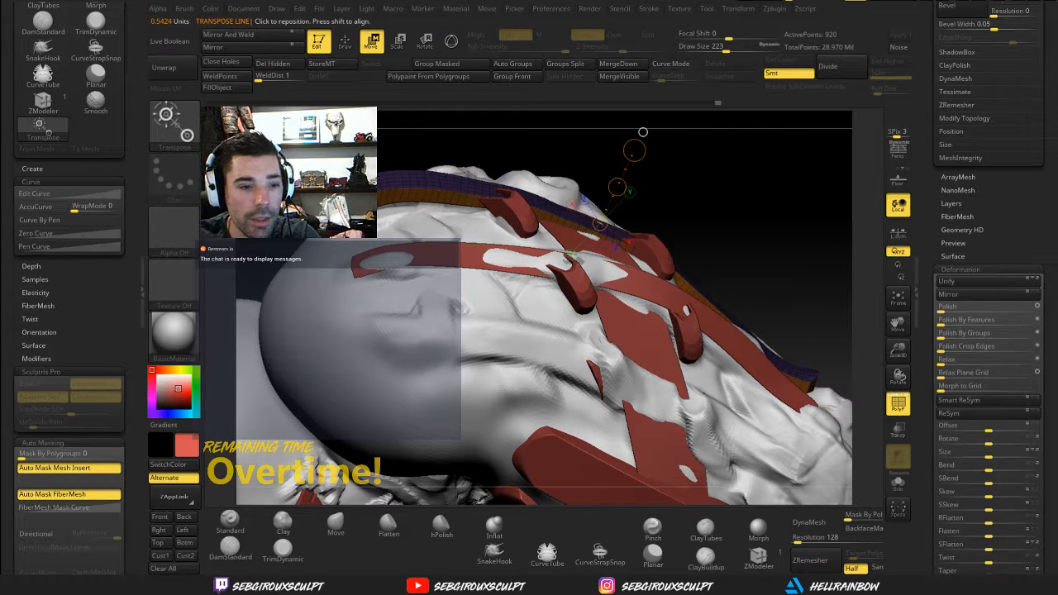
{"action": "left_click_drag", "start_coordinate": [721, 207], "coordinate": [699, 233]}
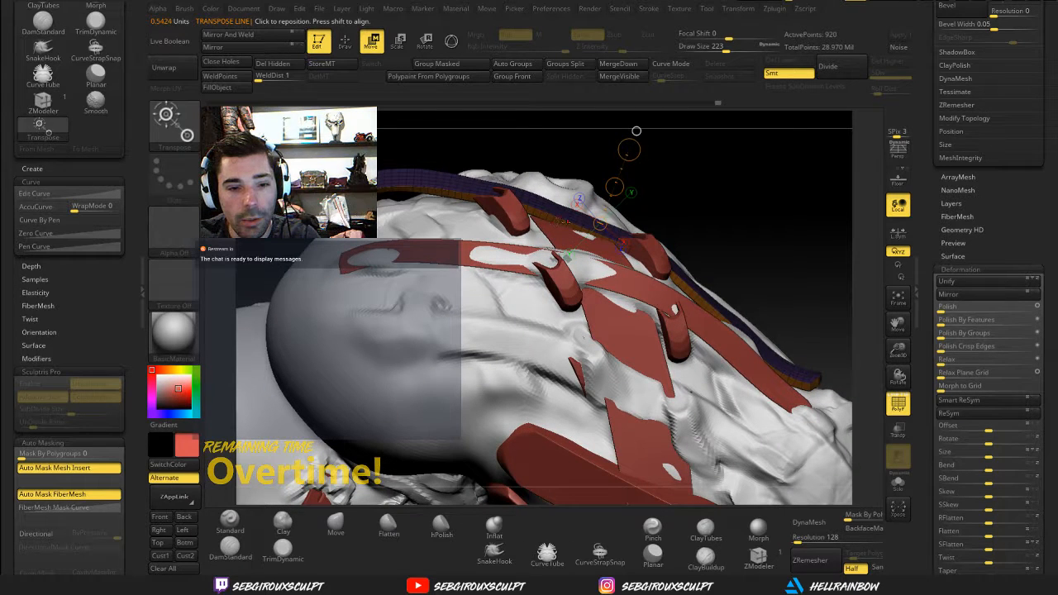
{"action": "left_click_drag", "start_coordinate": [701, 275], "coordinate": [697, 305]}
{"action": "left_click_drag", "start_coordinate": [615, 147], "coordinate": [618, 130]}
{"action": "left_click_drag", "start_coordinate": [719, 209], "coordinate": [733, 208]}
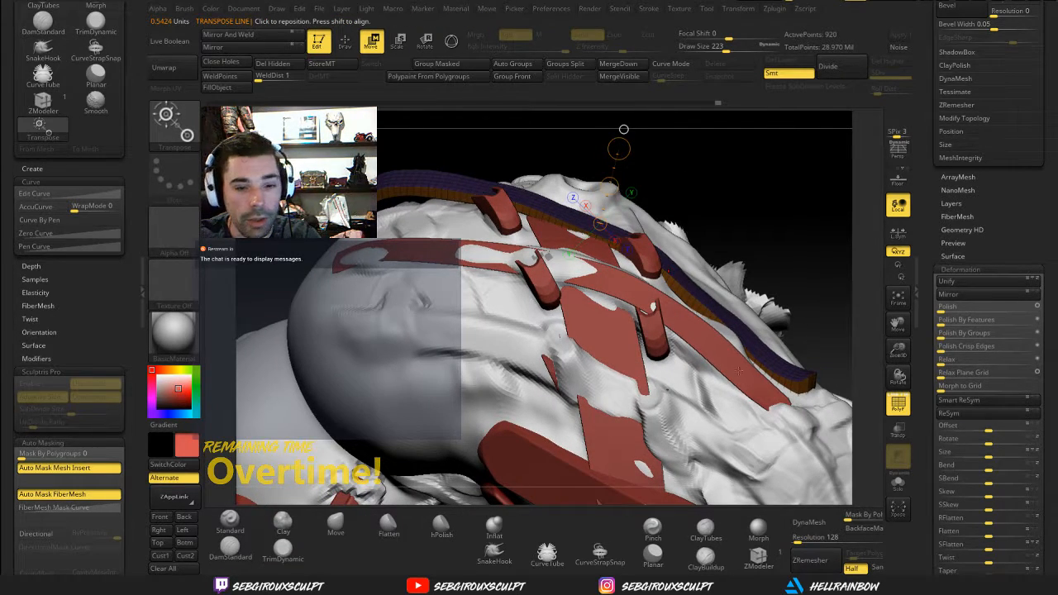
Select the cross strip and adjust its upper section beneath the long thigh straps with the Move brush at draw size 223
{"action": "left_click_drag", "start_coordinate": [779, 271], "coordinate": [685, 317]}
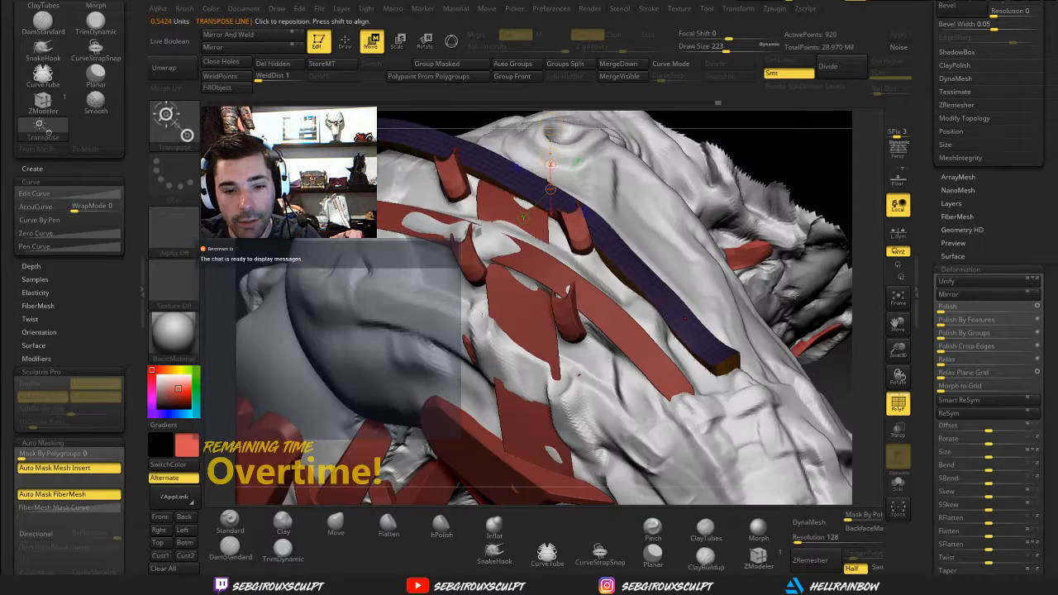
{"action": "left_click_drag", "start_coordinate": [845, 386], "coordinate": [767, 287]}
{"action": "right_click_drag", "start_coordinate": [766, 288], "coordinate": [865, 238], "text": "ctrl"}
{"action": "right_click_drag", "start_coordinate": [864, 238], "coordinate": [864, 221], "text": "ctrl"}
{"action": "left_click", "coordinate": [541, 203], "text": "alt"}
{"action": "key", "text": "q"}
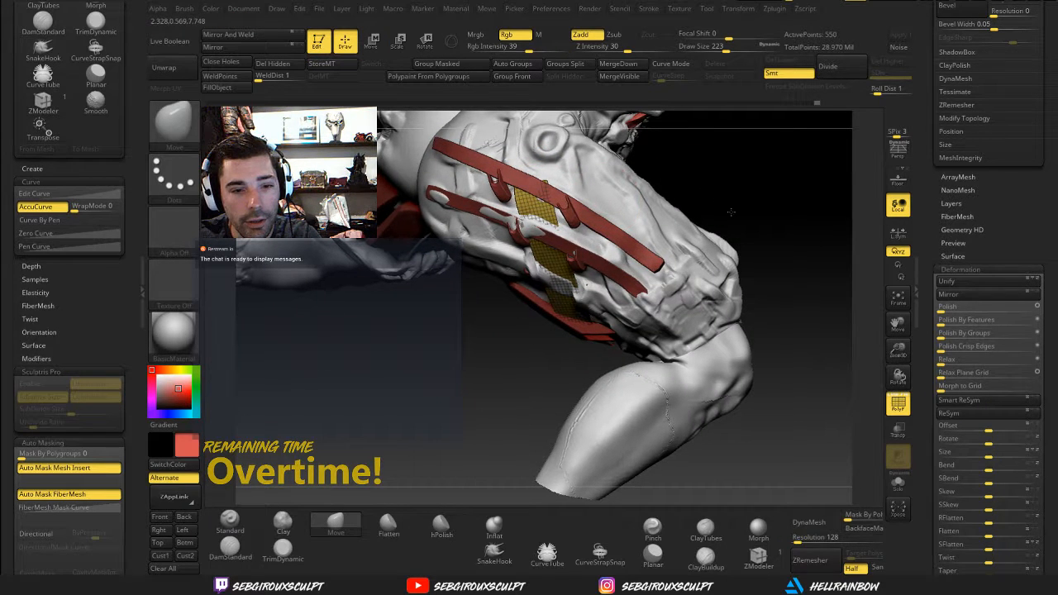
{"action": "right_click_drag", "start_coordinate": [753, 179], "coordinate": [541, 200], "text": "ctrl"}
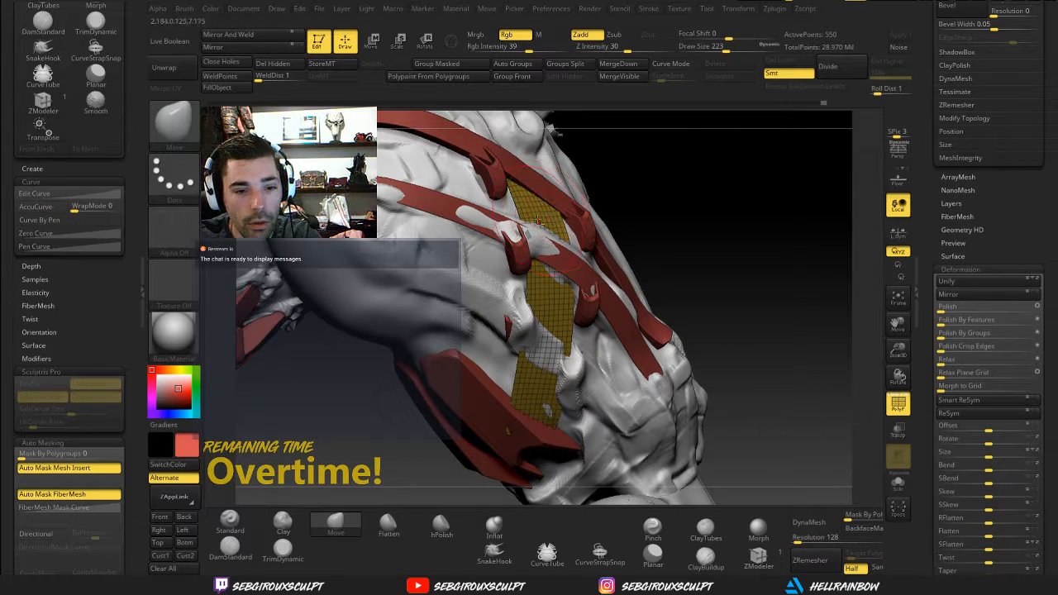
{"action": "left_click", "coordinate": [543, 233], "text": "alt"}
{"action": "right_click_drag", "start_coordinate": [649, 219], "coordinate": [596, 286]}
{"action": "left_click", "coordinate": [573, 285], "text": "alt"}
Refine the cross strip's middle section against the outer thigh with the Move brush at draw size 108
{"action": "right_click", "coordinate": [558, 171]}
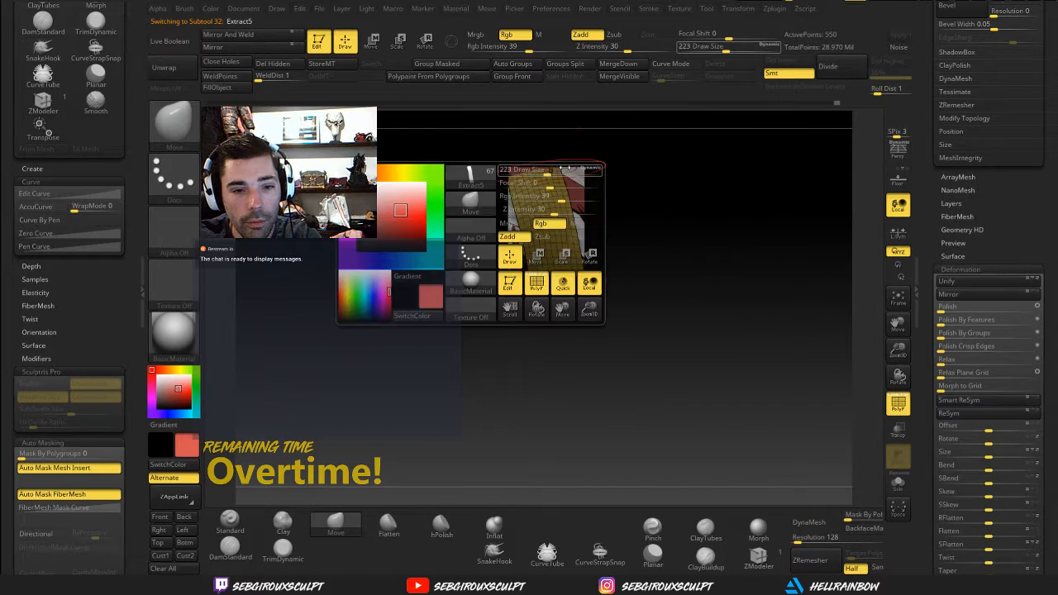
{"action": "right_click_drag", "start_coordinate": [742, 152], "coordinate": [644, 162]}
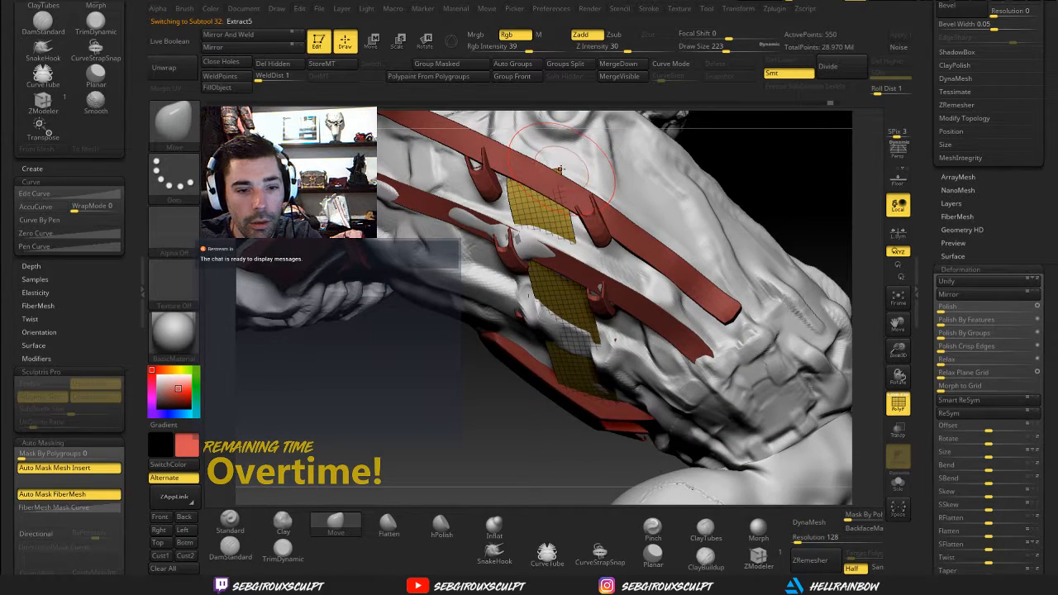
{"action": "right_click", "coordinate": [559, 170]}
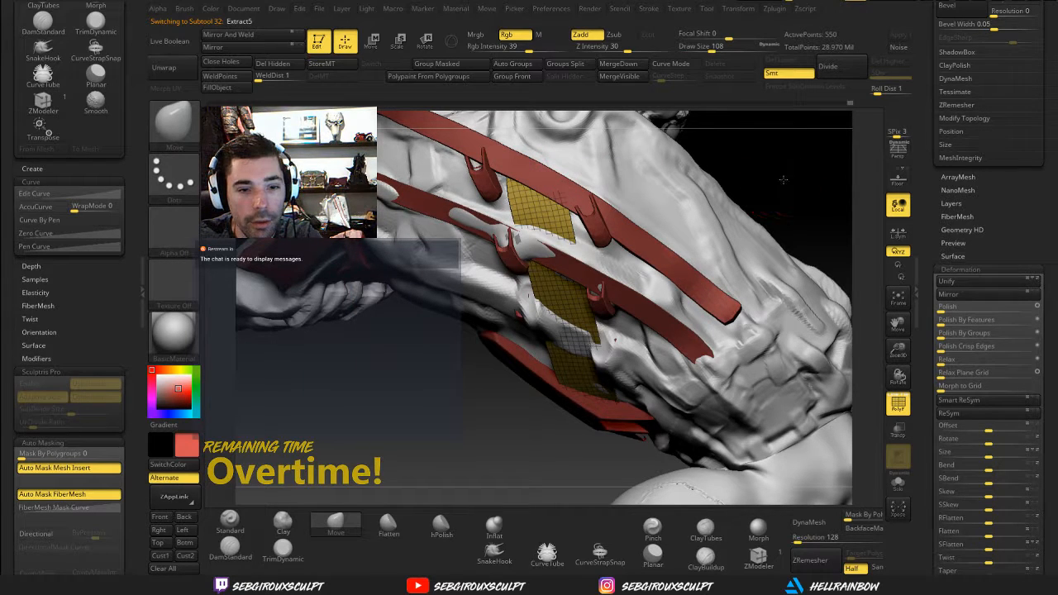
{"action": "left_click_drag", "start_coordinate": [783, 190], "coordinate": [559, 195]}
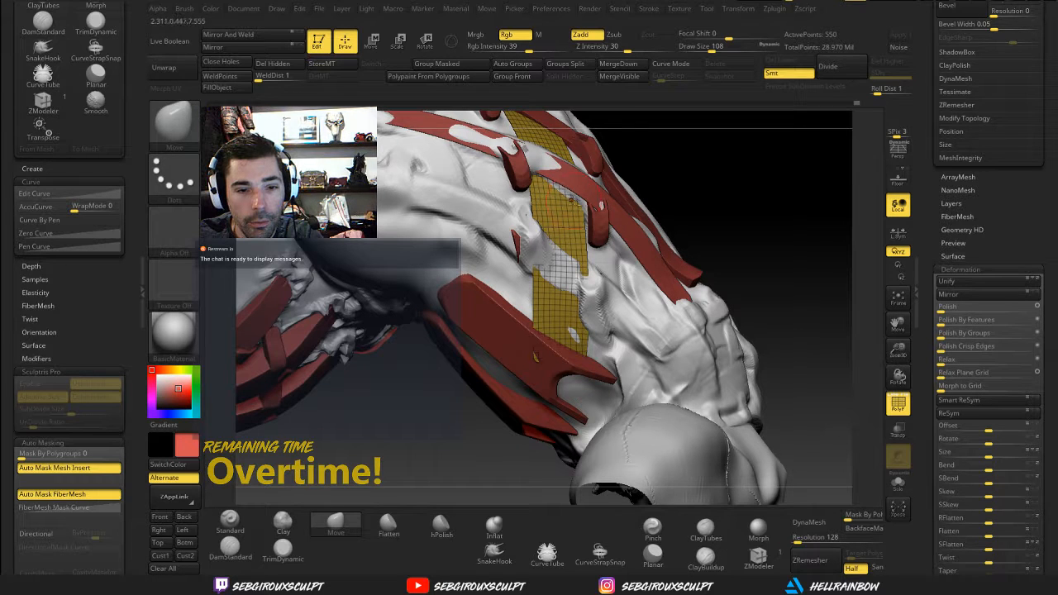
{"action": "left_click_drag", "start_coordinate": [703, 240], "coordinate": [578, 261]}
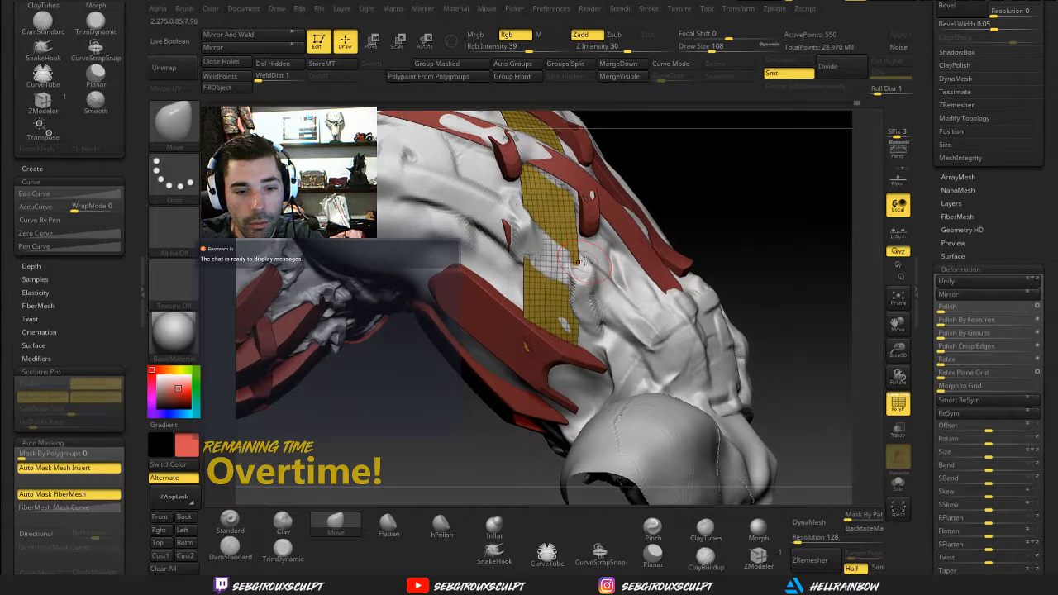
{"action": "mouse_move", "coordinate": [693, 224]}
{"action": "left_mouse_down"}
{"action": "mouse_move", "coordinate": [600, 227]}
{"action": "mouse_move", "coordinate": [698, 233]}
{"action": "left_mouse_up"}
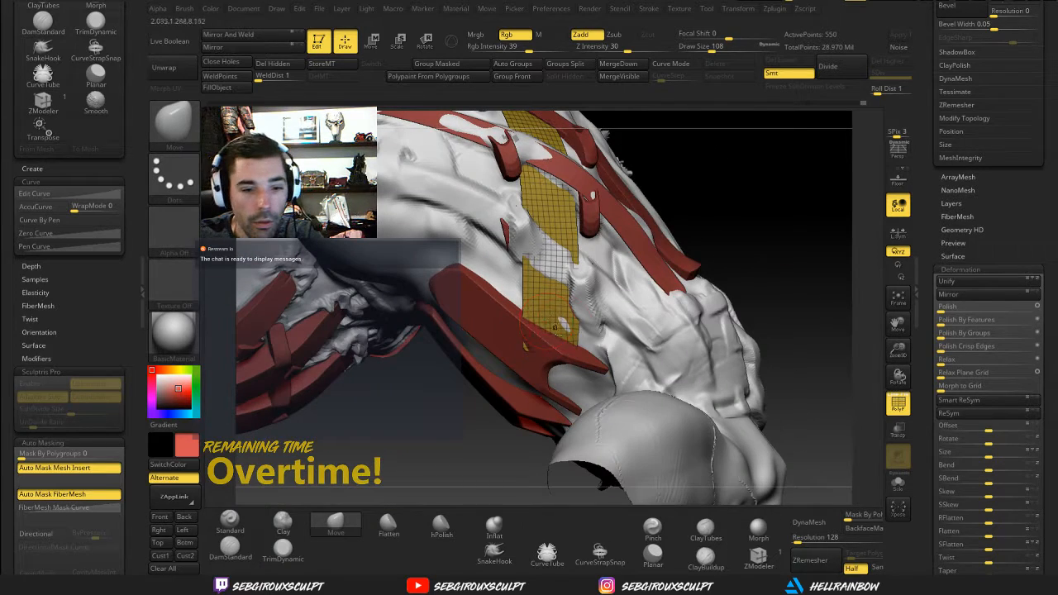
Select the legs mesh, turn off the PolyF wireframe display and clear the mask
{"action": "key", "text": "b"}
{"action": "key", "text": "c"}
{"action": "key", "text": "l"}
{"action": "left_click", "coordinate": [565, 325], "text": "alt"}
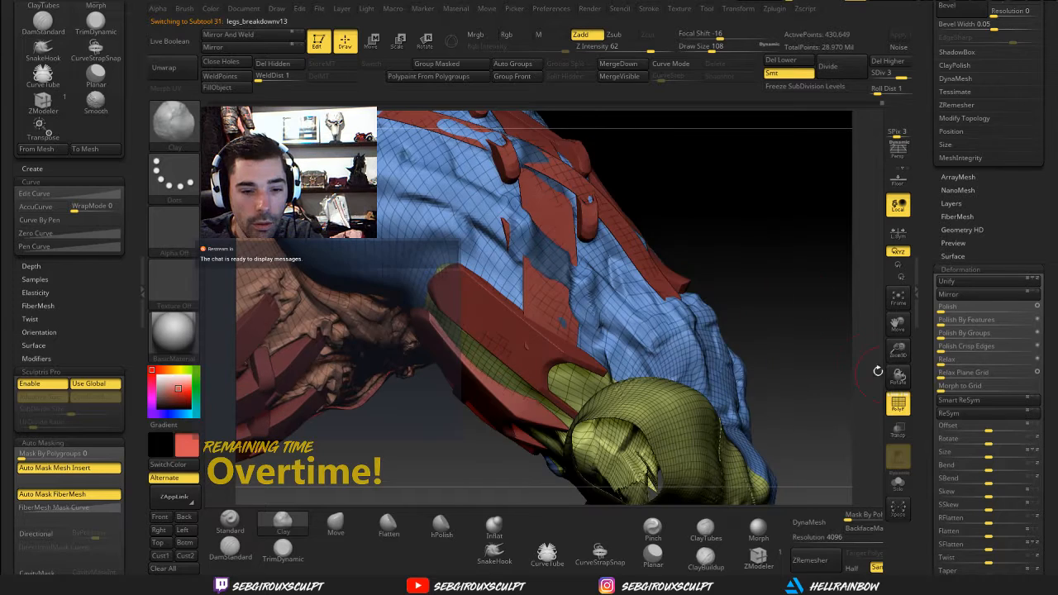
{"action": "left_click", "coordinate": [897, 402]}
{"action": "left_click_drag", "start_coordinate": [737, 253], "coordinate": [741, 285], "text": "ctrl+shift"}
{"action": "left_click_drag", "start_coordinate": [684, 319], "coordinate": [748, 261], "text": "ctrl+shift"}
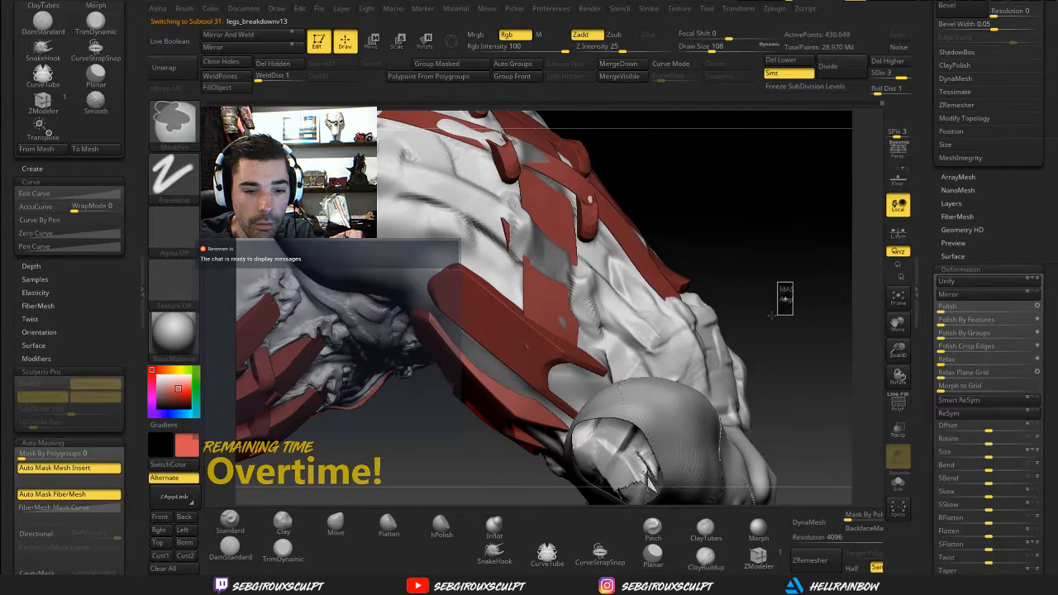
Reselect the cross strip and adjust its lower end against the lower thigh plate with the Move brush at draw size 108
{"action": "key", "text": "b"}
{"action": "key", "text": "m"}
{"action": "key", "text": "v"}
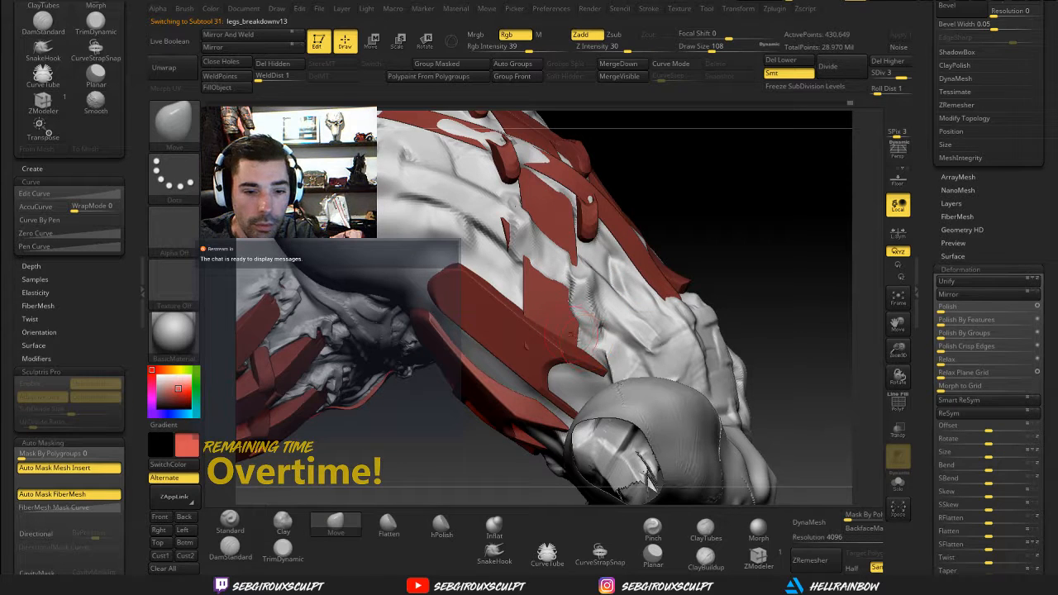
{"action": "left_click", "coordinate": [552, 296], "text": "alt"}
{"action": "left_click_drag", "start_coordinate": [782, 253], "coordinate": [538, 321]}
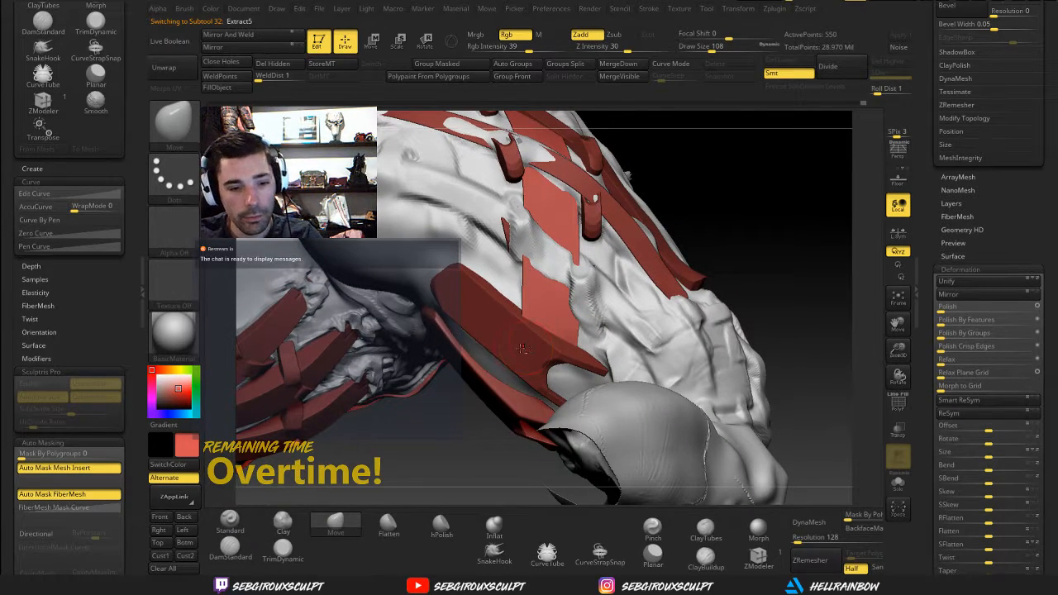
{"action": "left_click_drag", "start_coordinate": [737, 274], "coordinate": [730, 245]}
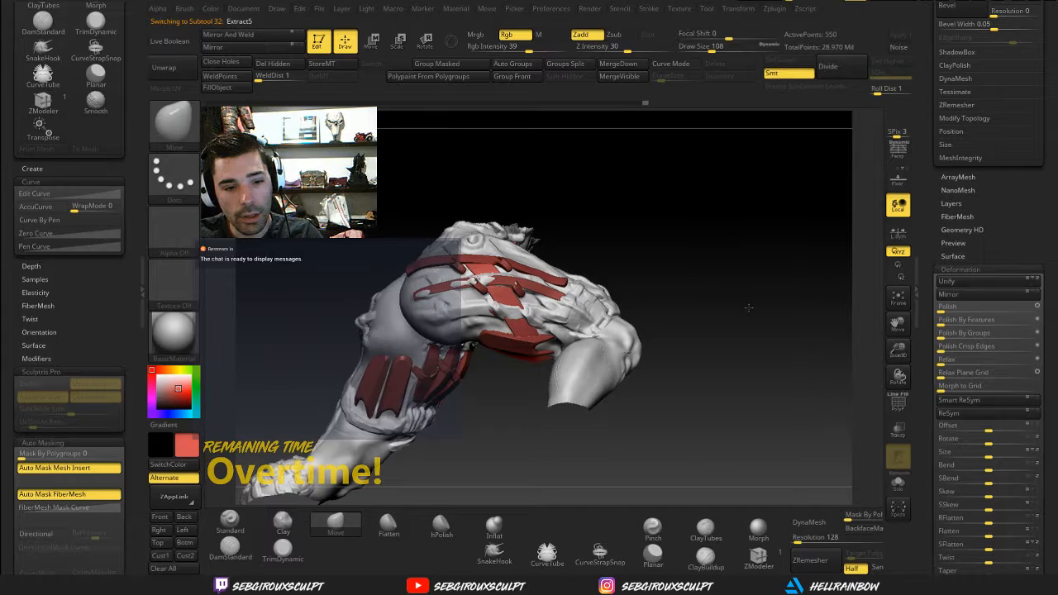
Build up flesh on the legs mesh at the knee-side ends of both long thigh straps with ClayTubes at draw size 65
{"action": "left_click_drag", "start_coordinate": [750, 306], "coordinate": [727, 355], "text": "alt"}
{"action": "mouse_move", "coordinate": [779, 204]}
{"action": "left_mouse_down"}
{"action": "mouse_move", "coordinate": [773, 155]}
{"action": "mouse_move", "coordinate": [775, 186]}
{"action": "mouse_move", "coordinate": [802, 228]}
{"action": "mouse_move", "coordinate": [784, 271]}
{"action": "left_mouse_up"}
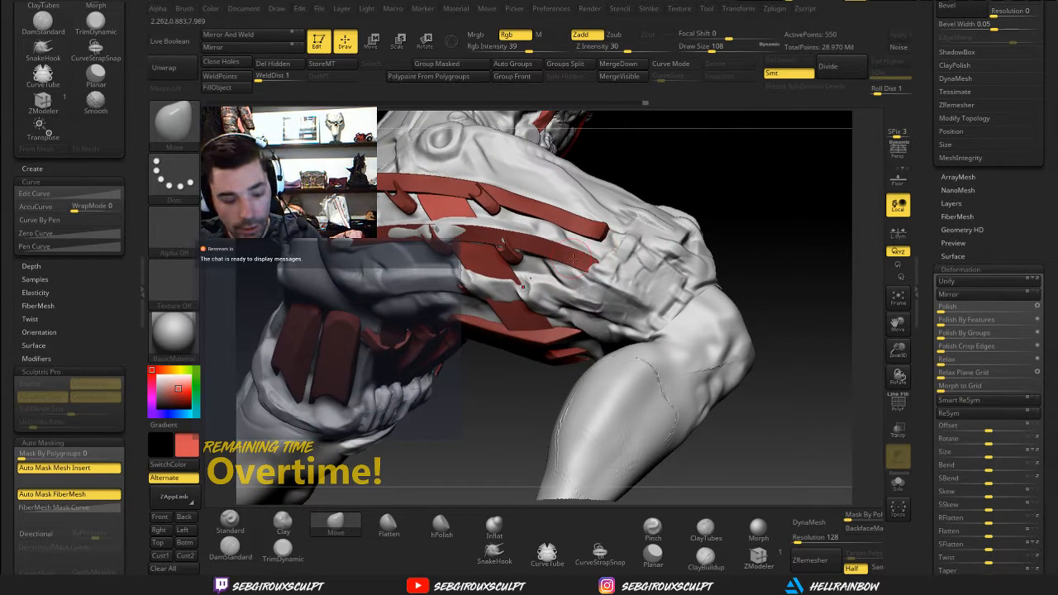
{"action": "key", "text": "b"}
{"action": "key", "text": "c"}
{"action": "key", "text": "b"}
{"action": "key", "text": "space"}
{"action": "key", "text": "space"}
{"action": "left_click_drag", "start_coordinate": [599, 271], "coordinate": [592, 272]}
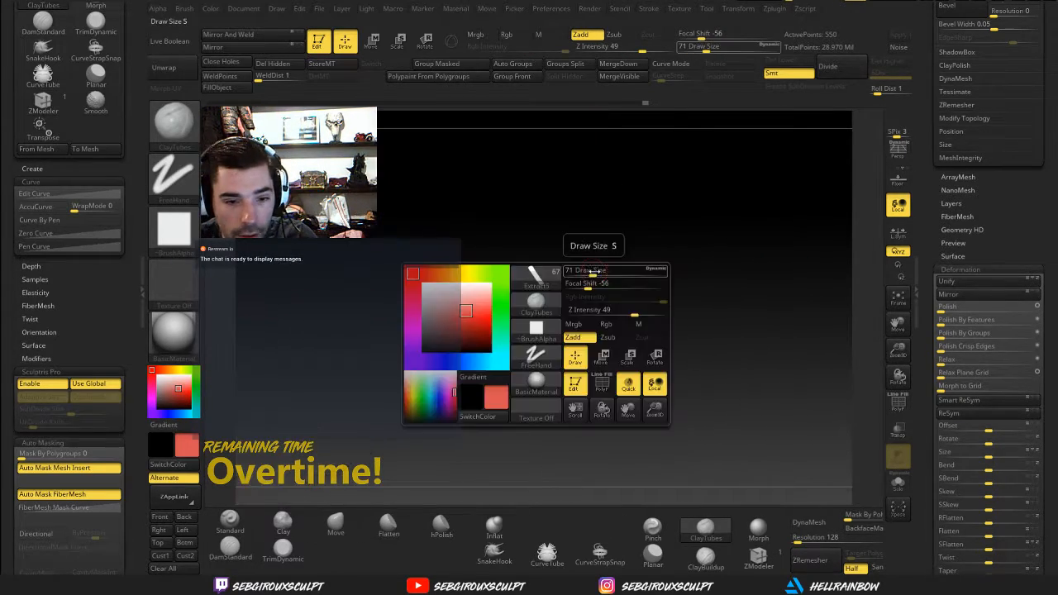
{"action": "mouse_move", "coordinate": [716, 227]}
{"action": "left_mouse_down"}
{"action": "mouse_move", "coordinate": [727, 225]}
{"action": "mouse_move", "coordinate": [600, 271]}
{"action": "left_mouse_up"}
{"action": "key", "text": "space"}
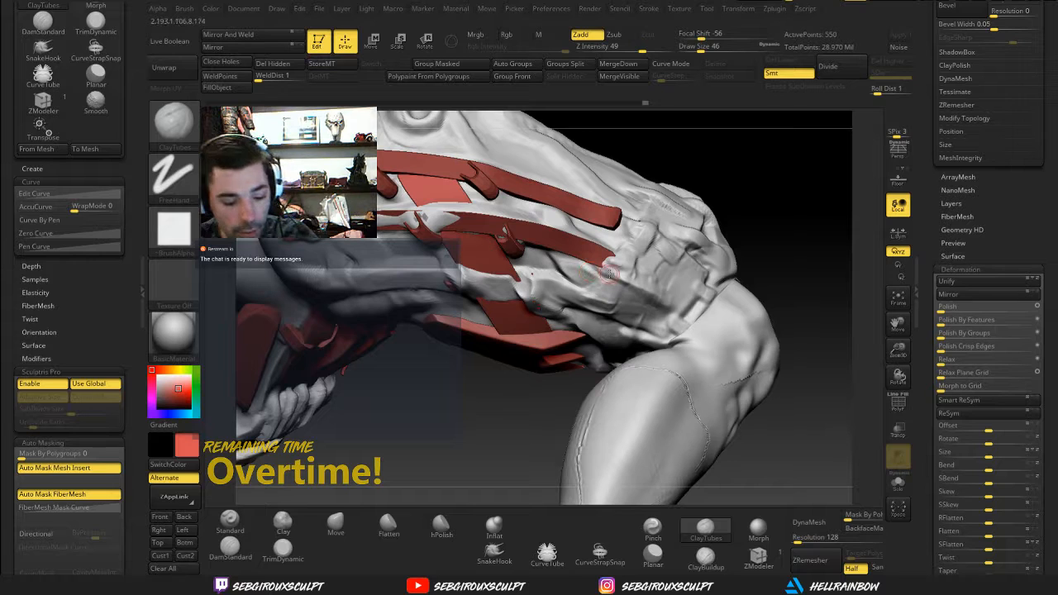
{"action": "left_click", "coordinate": [615, 275], "text": "alt"}
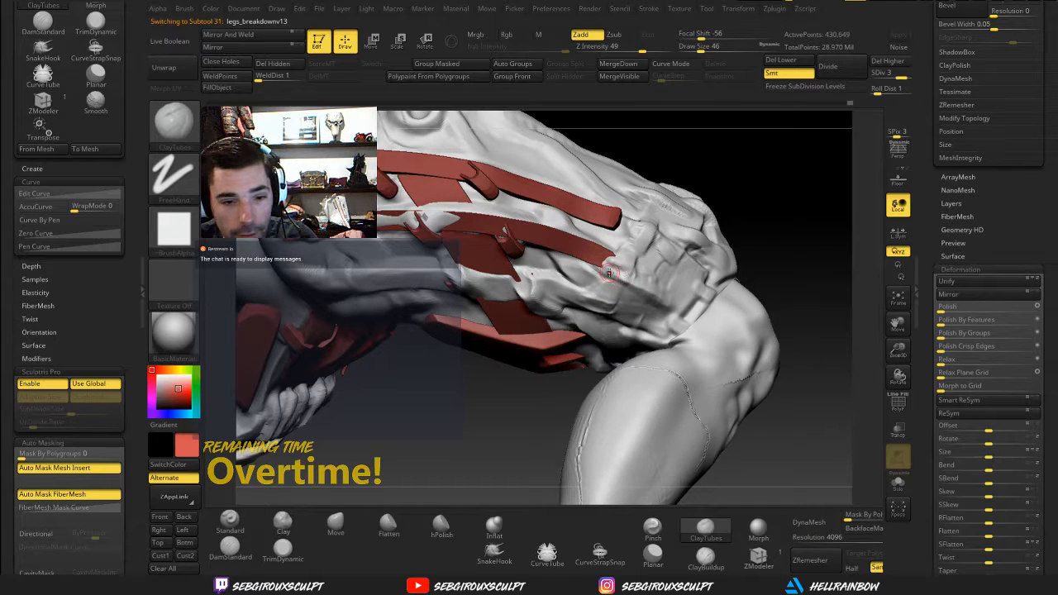
{"action": "key", "text": "space"}
{"action": "left_click_drag", "start_coordinate": [609, 273], "coordinate": [606, 269]}
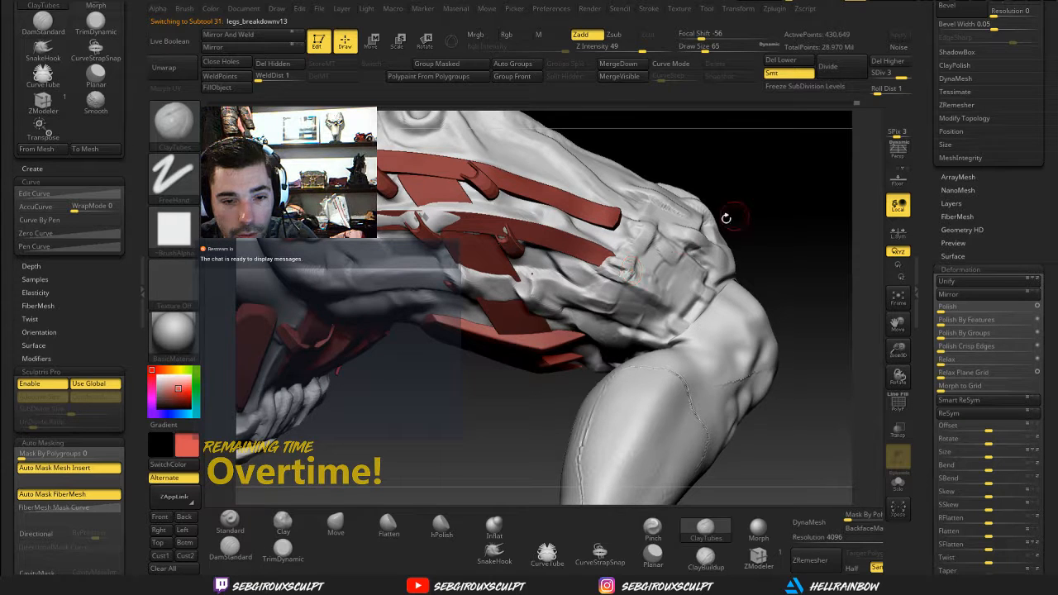
{"action": "left_click_drag", "start_coordinate": [726, 217], "coordinate": [661, 227]}
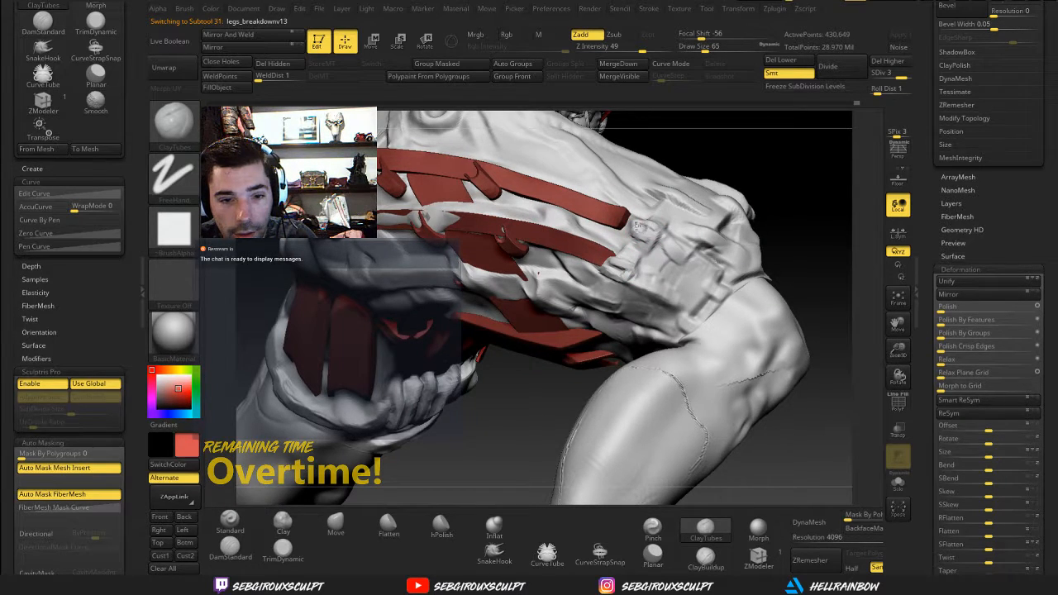
Add raised flesh ridges between the strap ends and the knee with ClayTubes at draw size 65
{"action": "left_click_drag", "start_coordinate": [521, 406], "coordinate": [603, 290]}
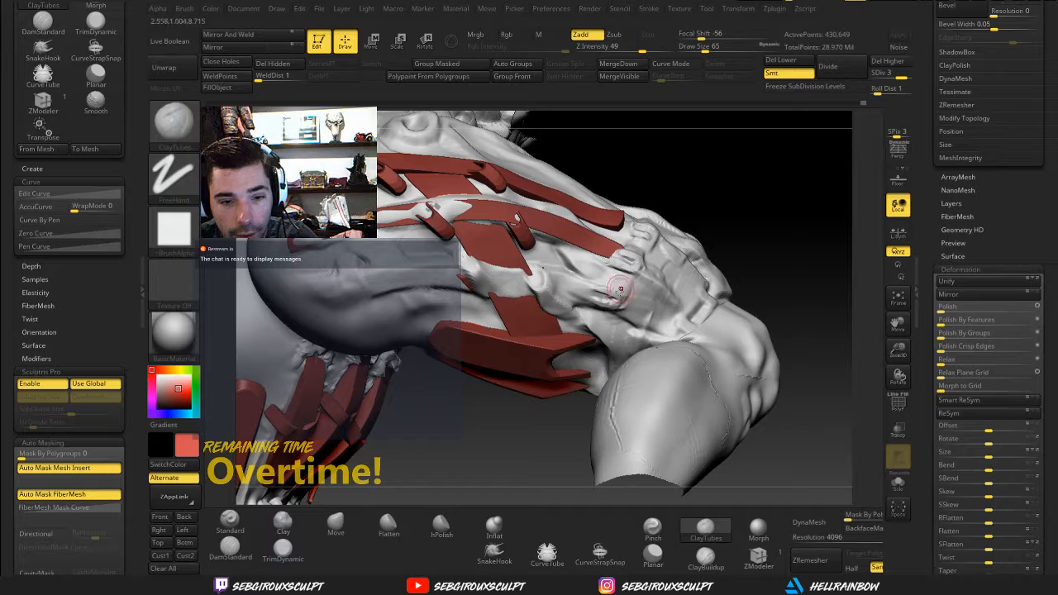
{"action": "left_click_drag", "start_coordinate": [735, 243], "coordinate": [640, 276]}
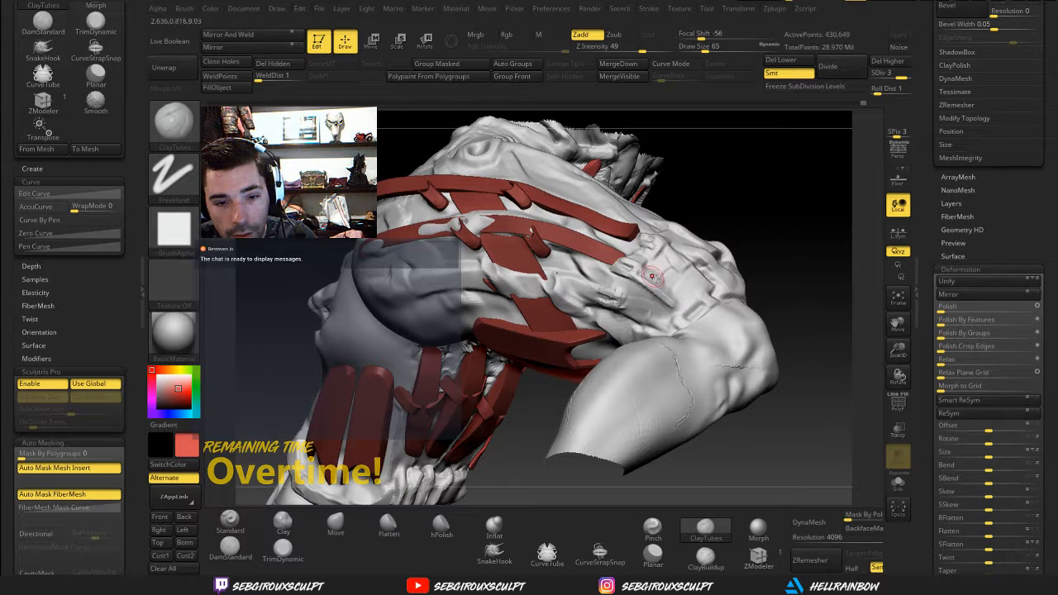
{"action": "left_click_drag", "start_coordinate": [742, 233], "coordinate": [676, 257]}
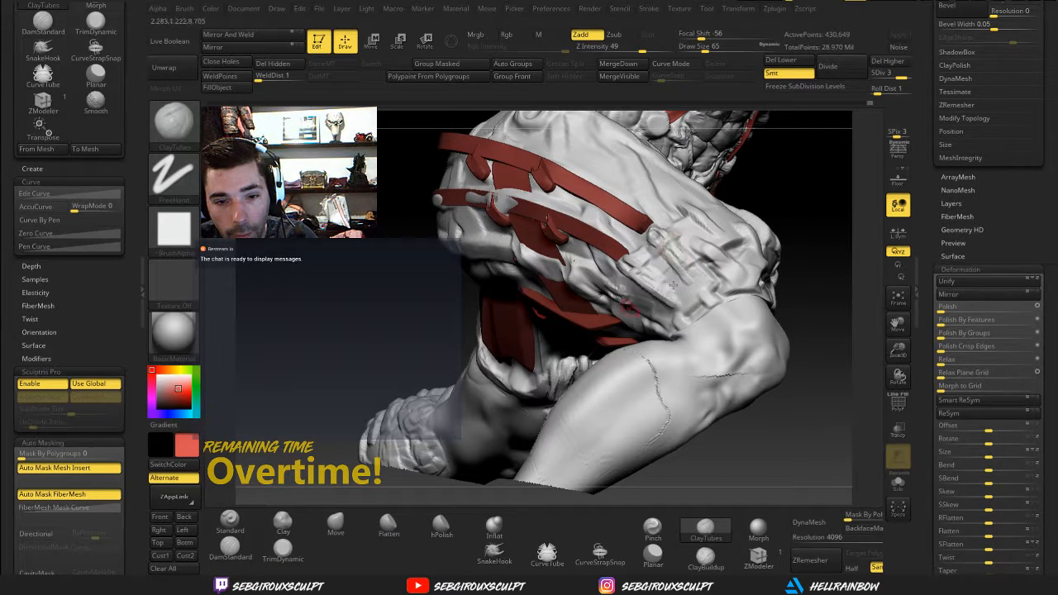
{"action": "left_click_drag", "start_coordinate": [446, 316], "coordinate": [638, 314]}
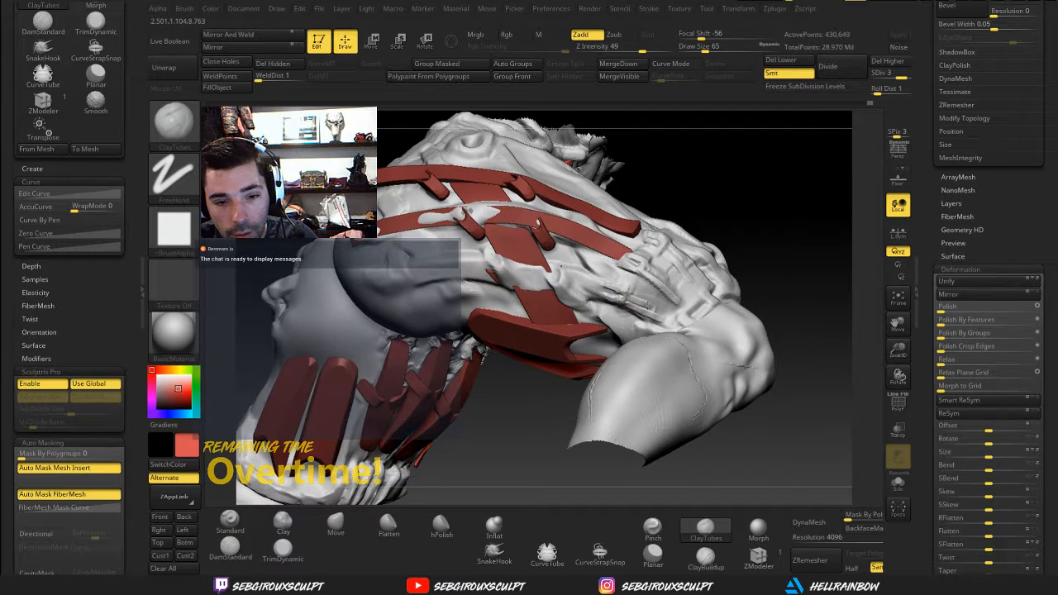
{"action": "mouse_move", "coordinate": [771, 257]}
{"action": "left_mouse_down"}
{"action": "mouse_move", "coordinate": [744, 283]}
{"action": "mouse_move", "coordinate": [768, 278]}
{"action": "mouse_move", "coordinate": [746, 284]}
{"action": "mouse_move", "coordinate": [763, 297]}
{"action": "mouse_move", "coordinate": [762, 272]}
{"action": "mouse_move", "coordinate": [639, 258]}
{"action": "left_mouse_up"}
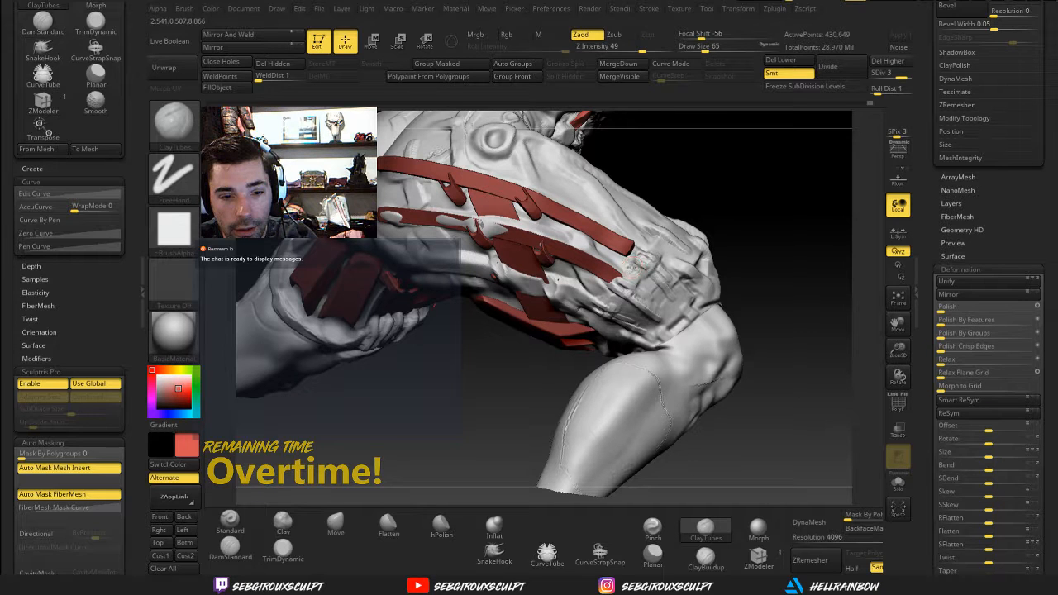
{"action": "left_click_drag", "start_coordinate": [709, 252], "coordinate": [602, 295]}
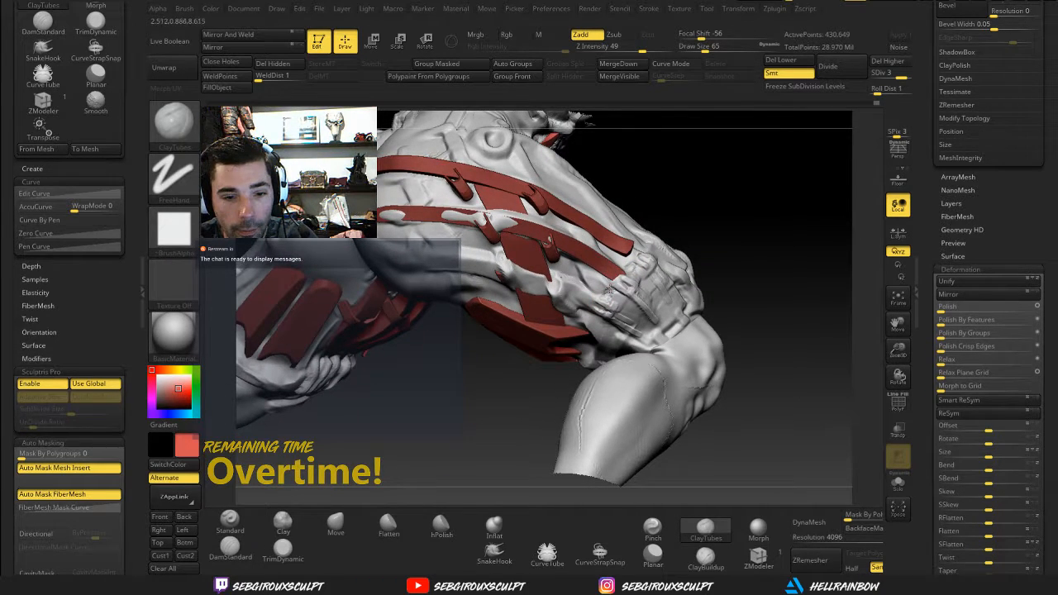
{"action": "mouse_move", "coordinate": [716, 252]}
{"action": "left_mouse_down"}
{"action": "mouse_move", "coordinate": [691, 235]}
{"action": "mouse_move", "coordinate": [728, 258]}
{"action": "mouse_move", "coordinate": [680, 283]}
{"action": "left_mouse_up"}
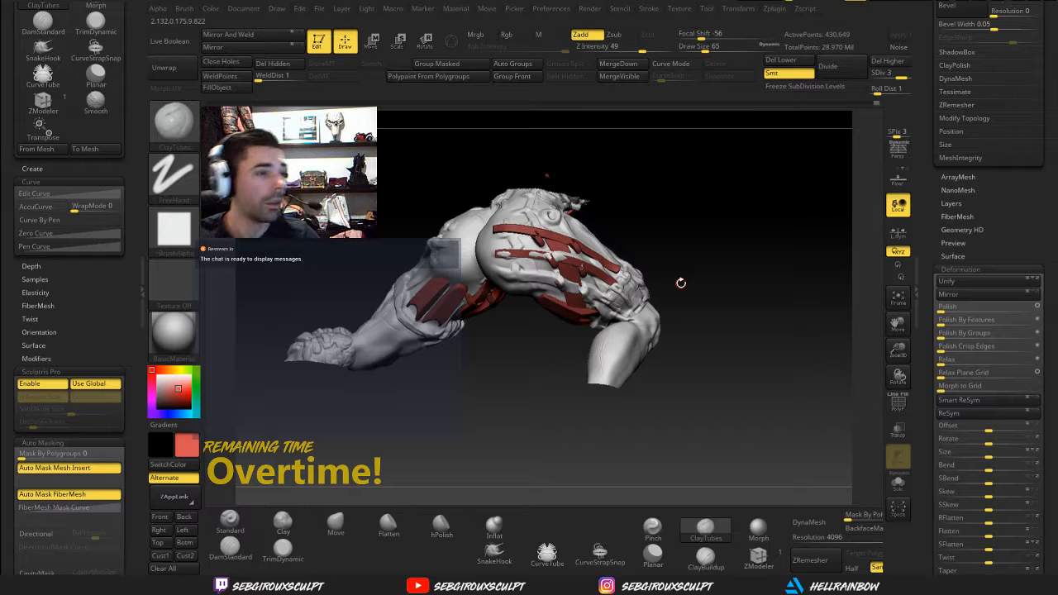